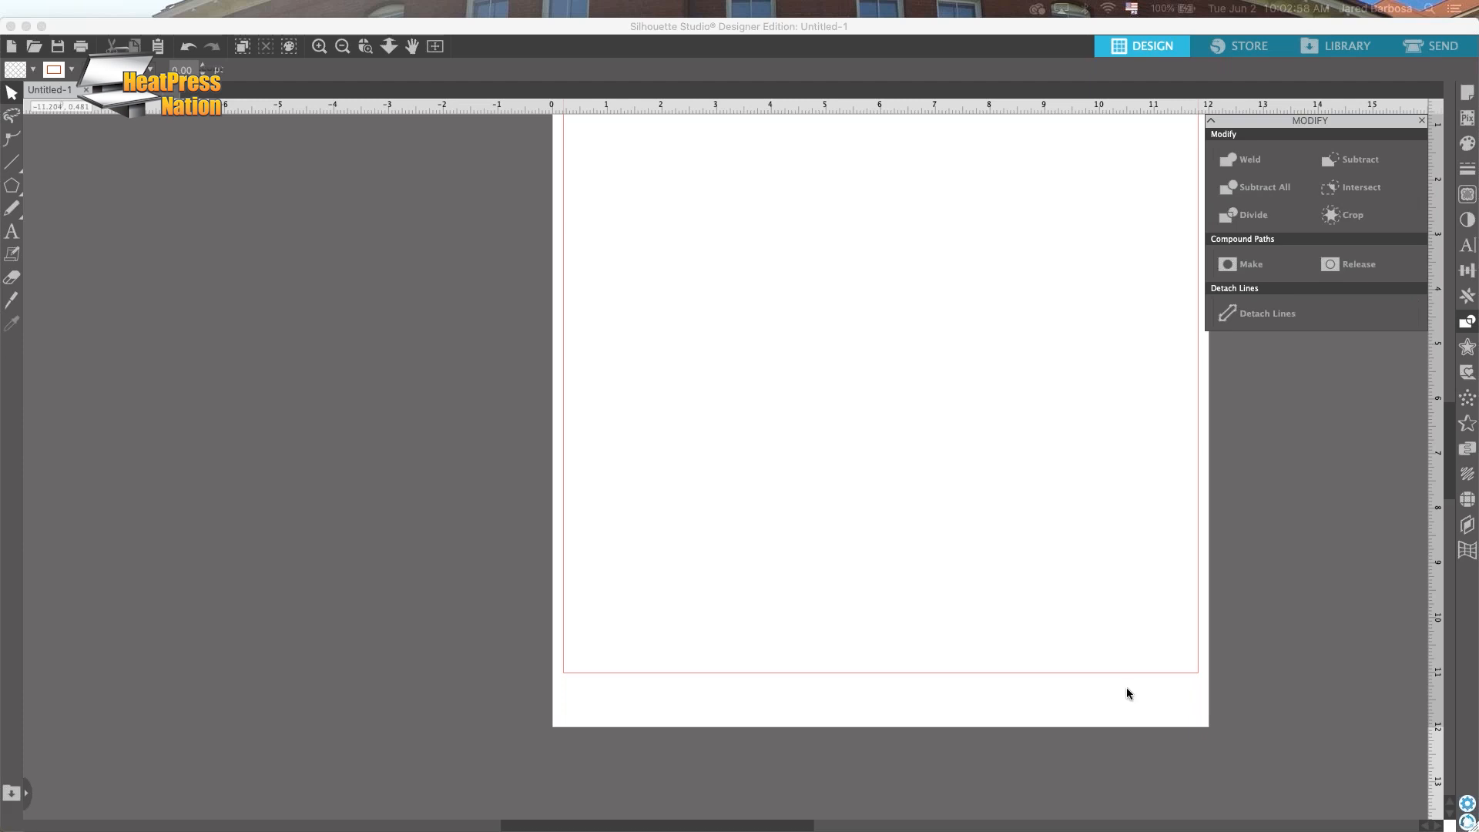
Add the title text "Toilet paper roll" near the page's upper edge
scroll(1146, 514, up, 3)
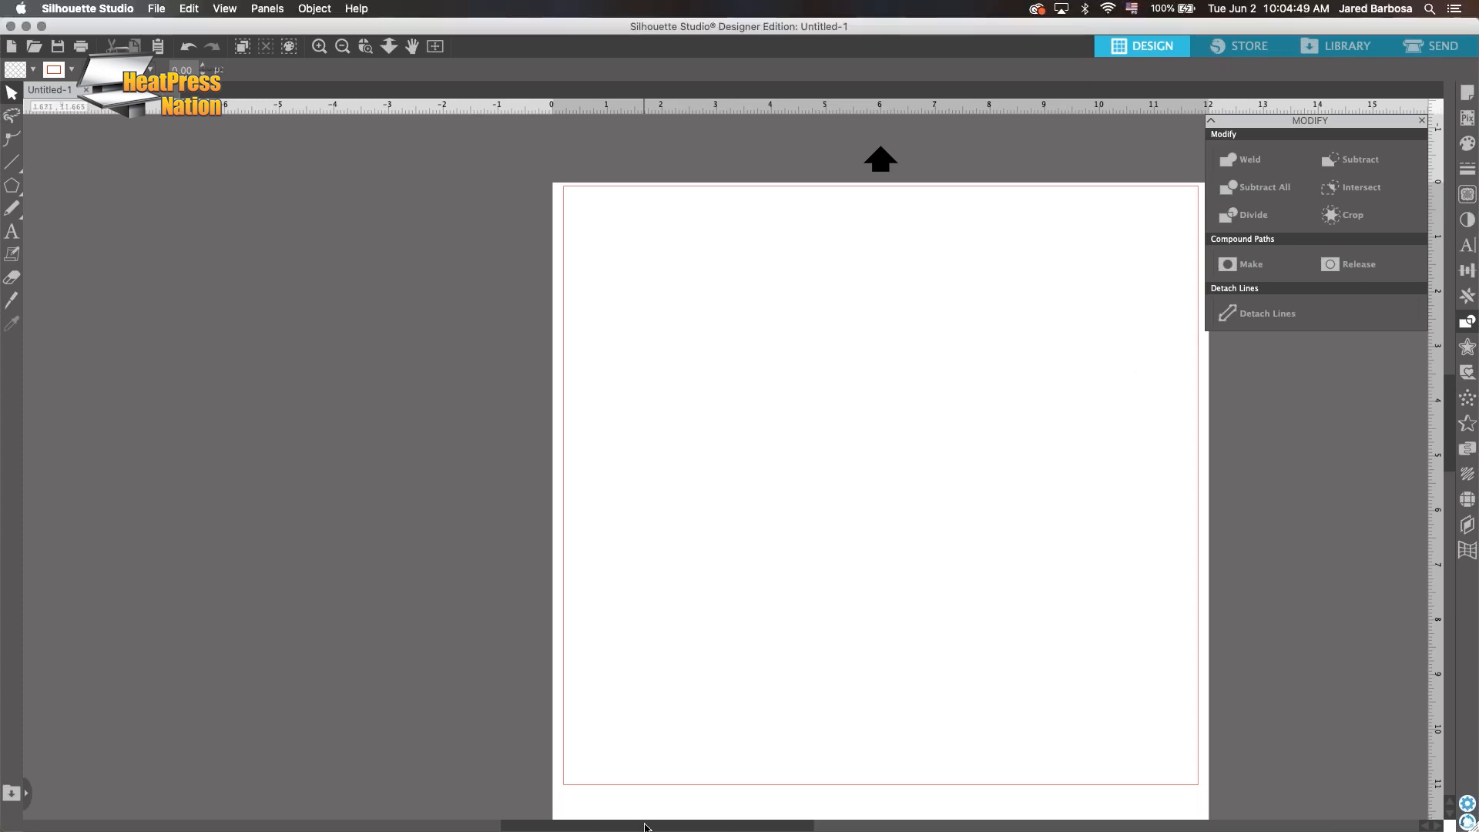
drag(650, 825, 756, 825)
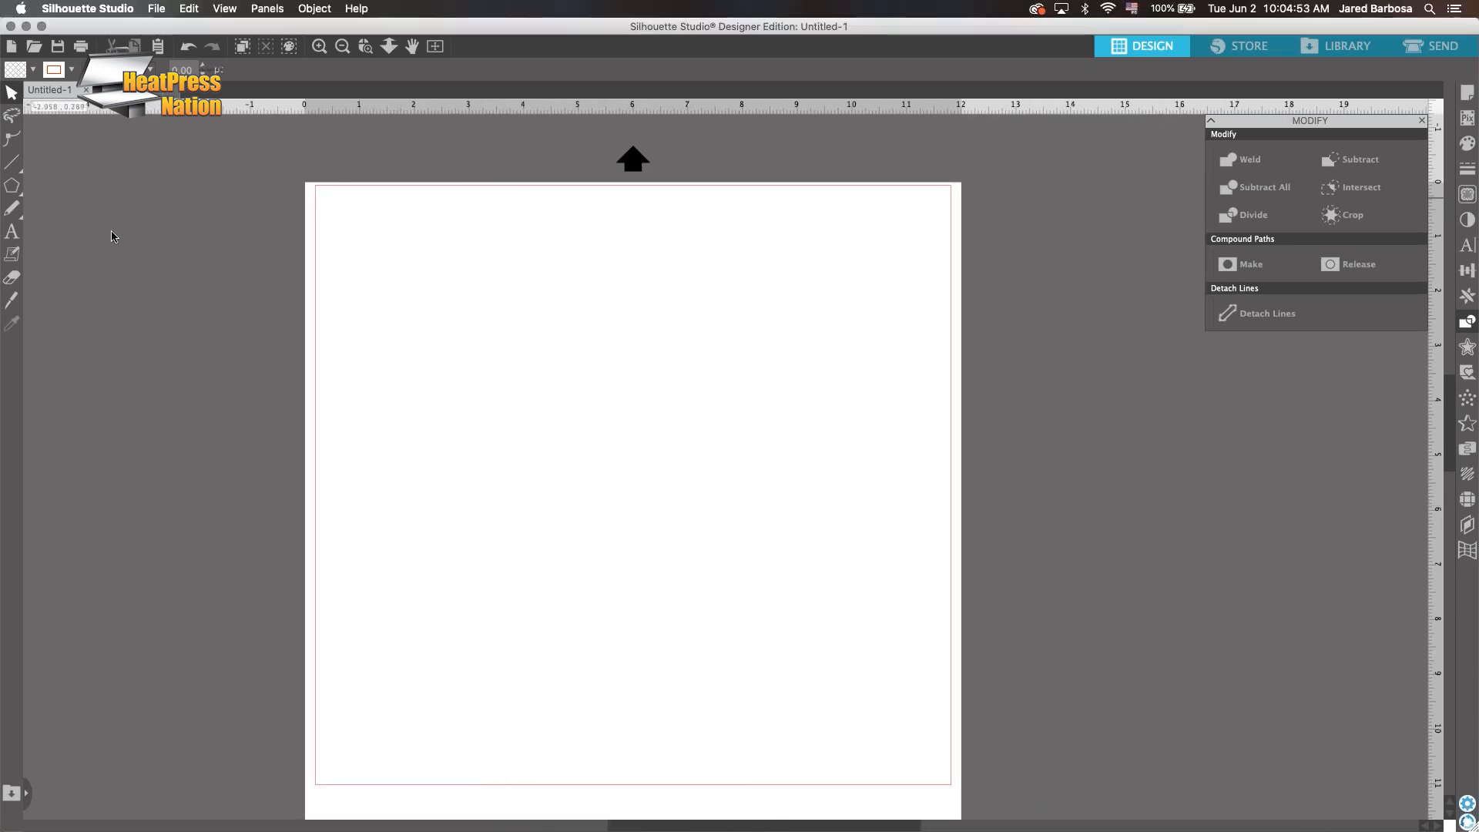
click(12, 231)
click(399, 245)
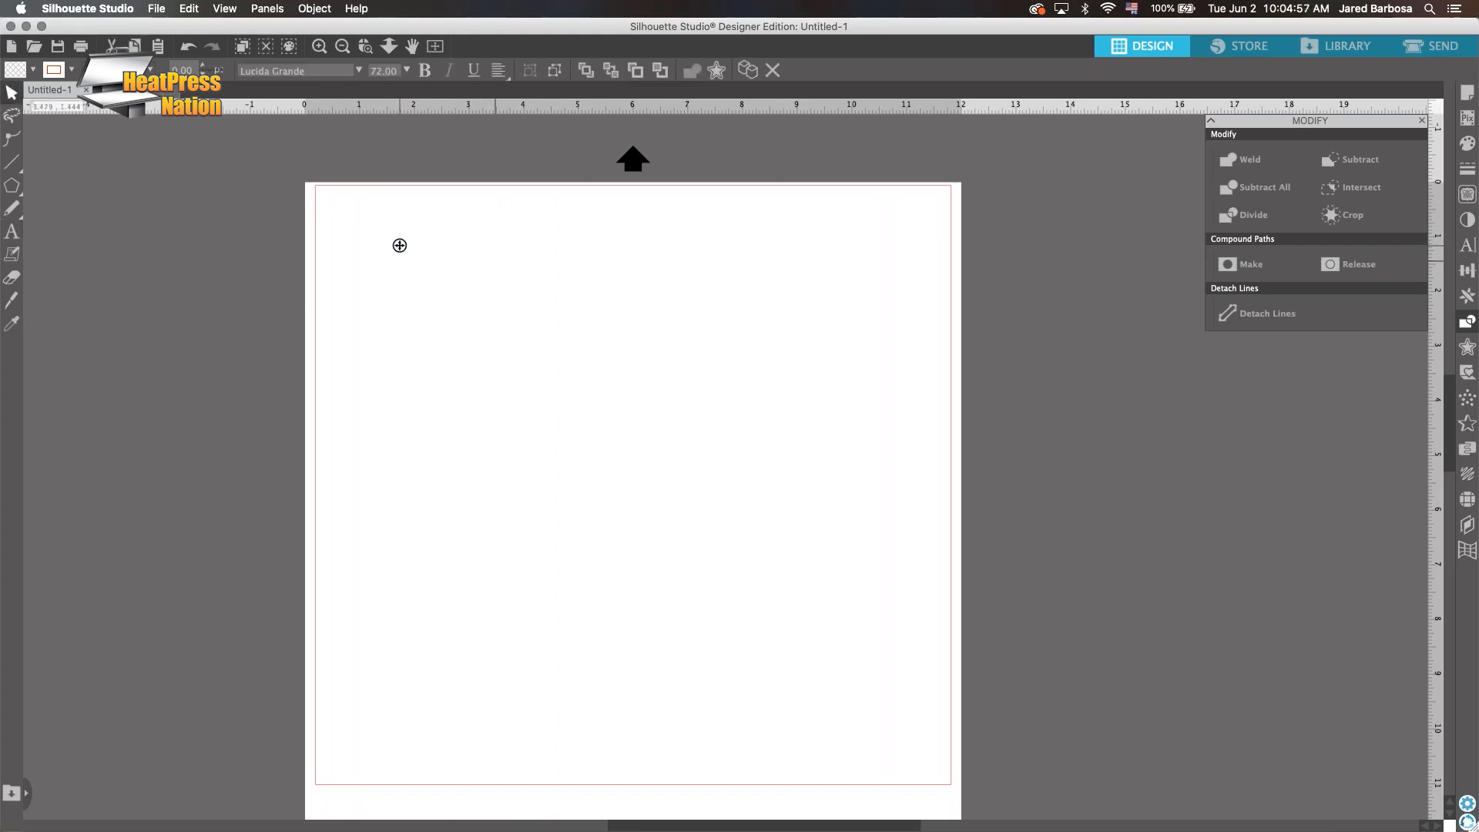
text(Toilet paper roll)
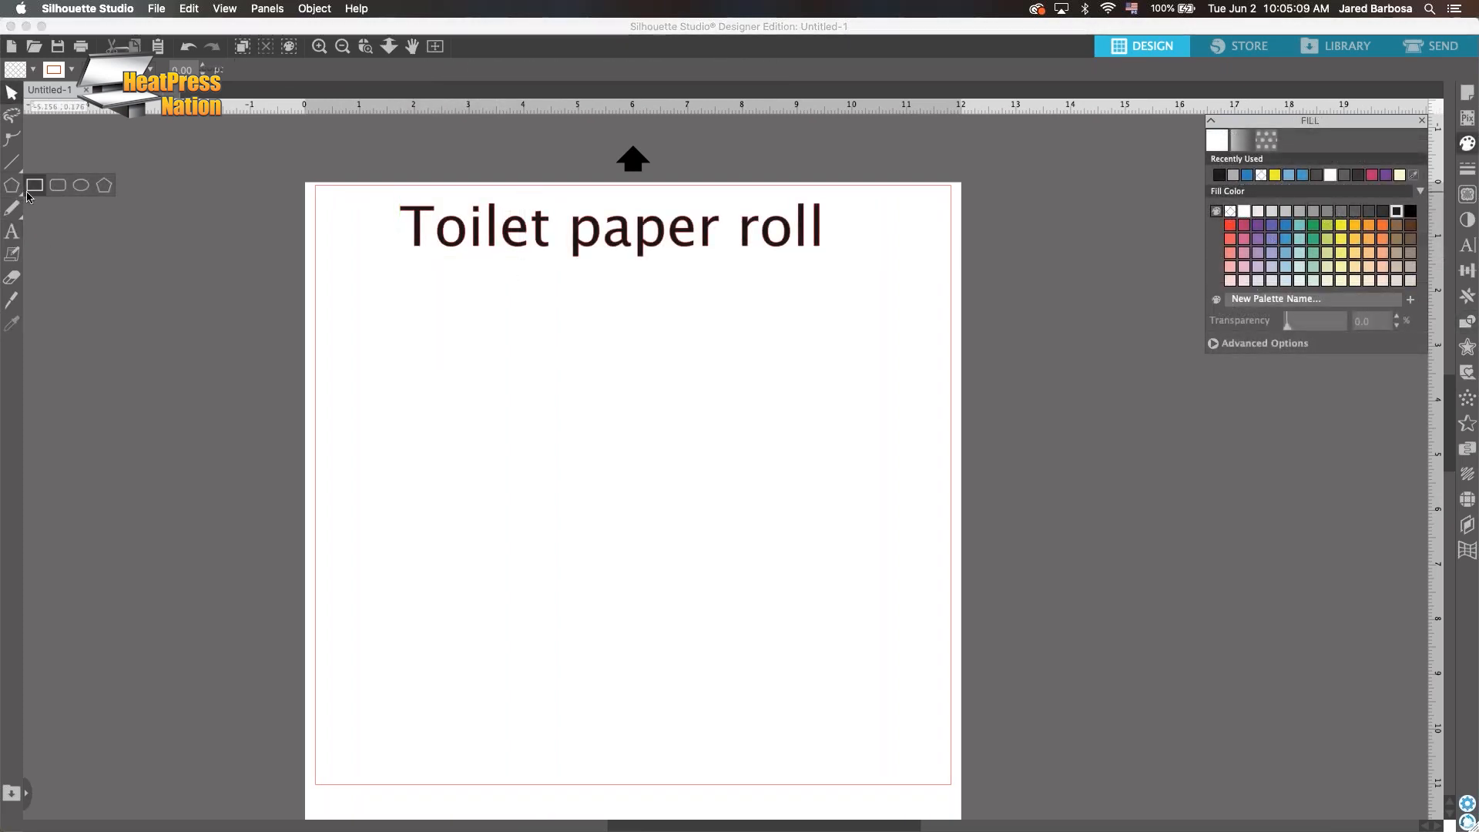
Draw an ellipse about 4.8 by 1.4 in below the title and a rectangle about 7.1 by 3.3 in beneath it
click(79, 187)
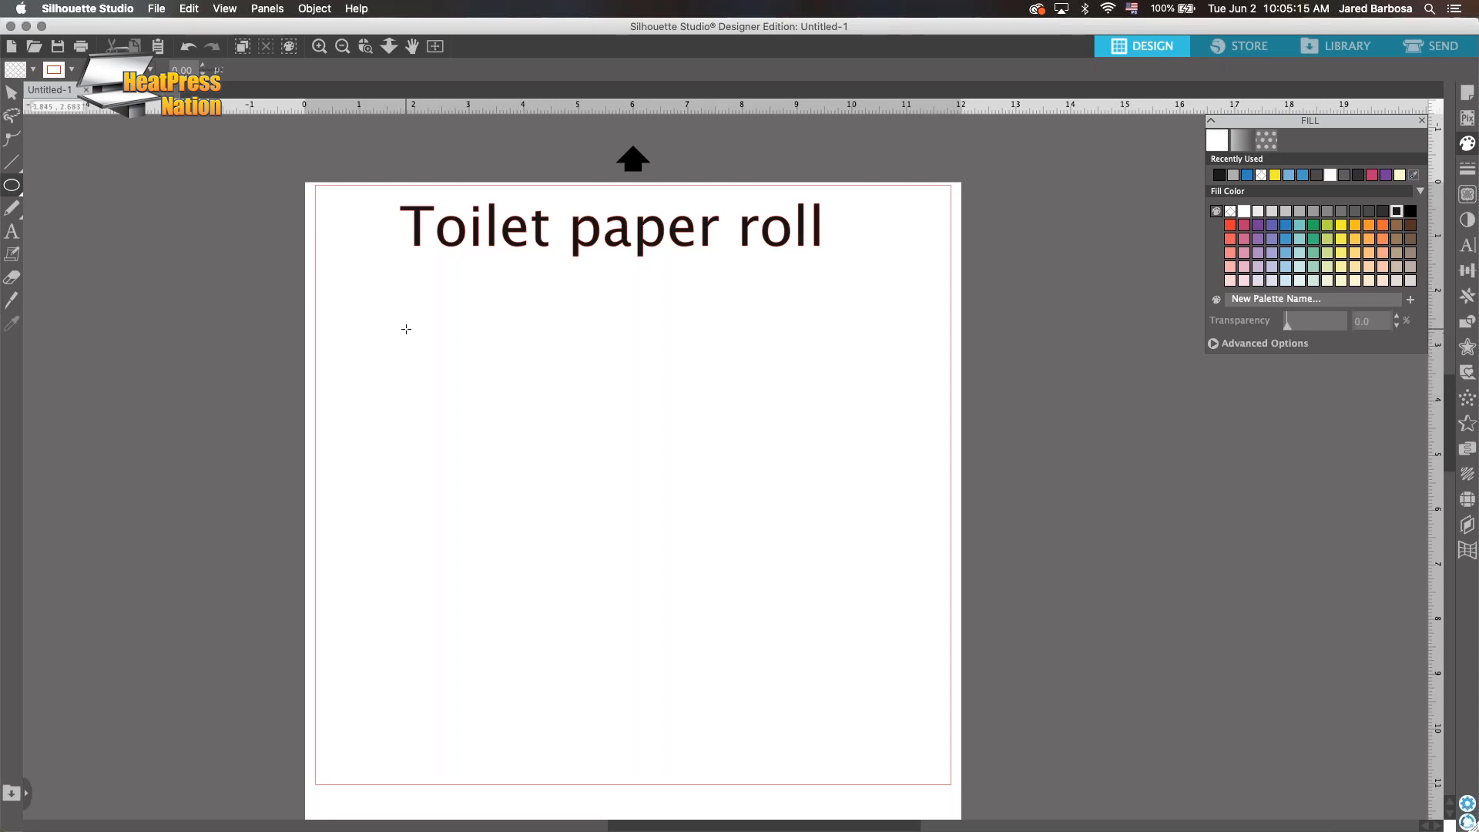
drag(406, 329, 668, 402)
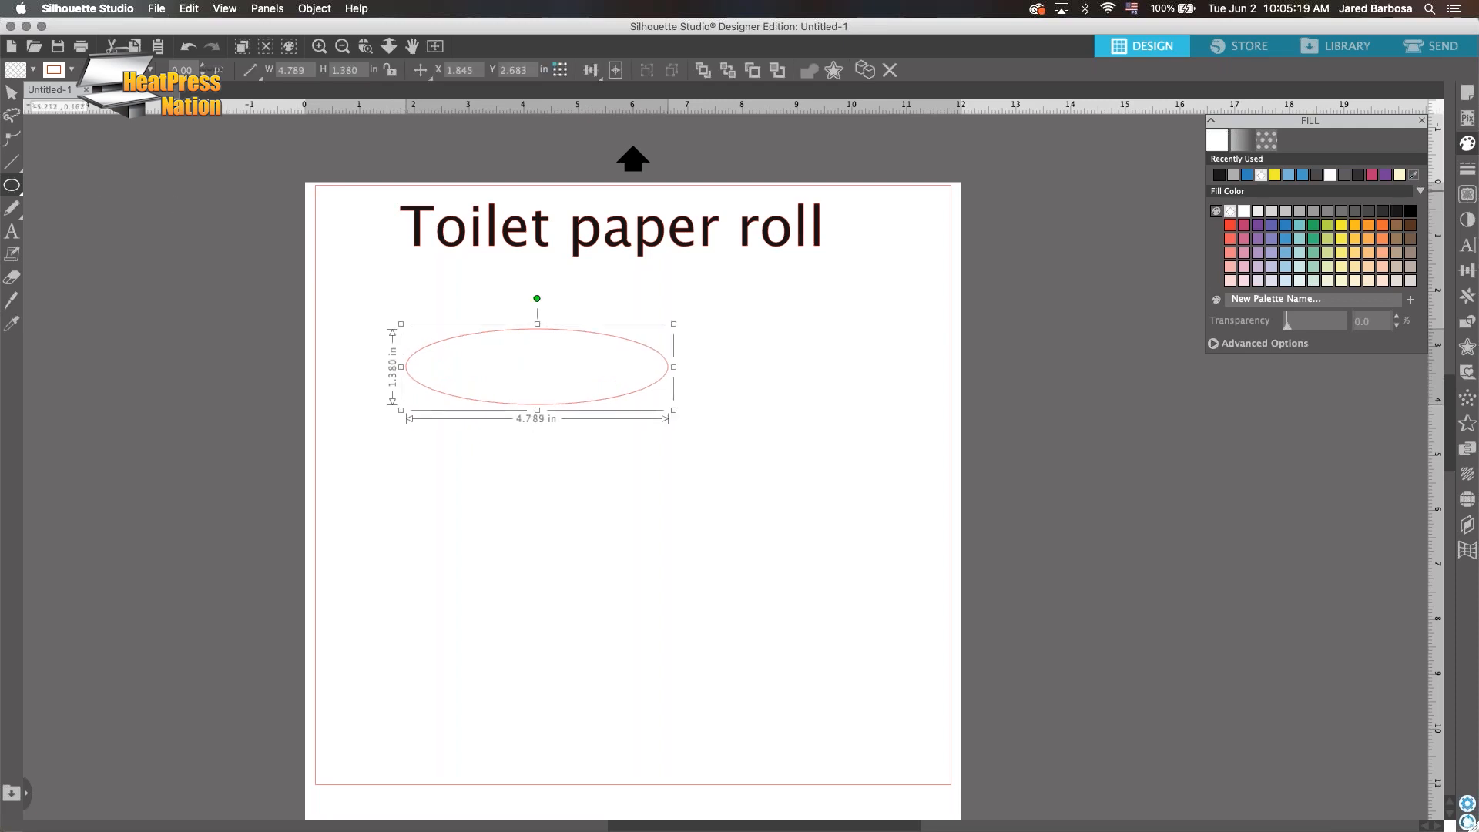
click(12, 185)
click(37, 192)
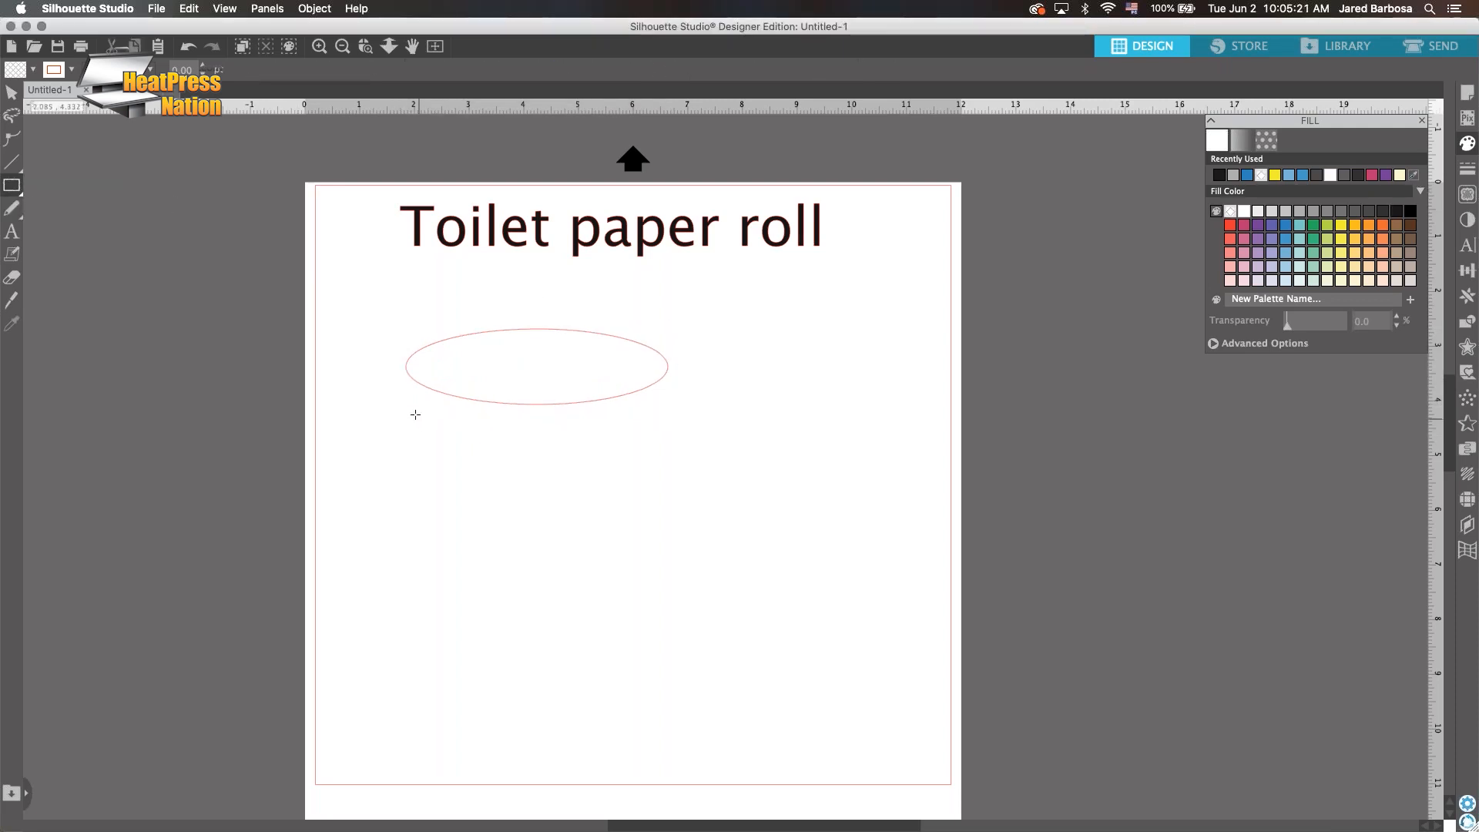
drag(411, 411, 797, 596)
click(9, 94)
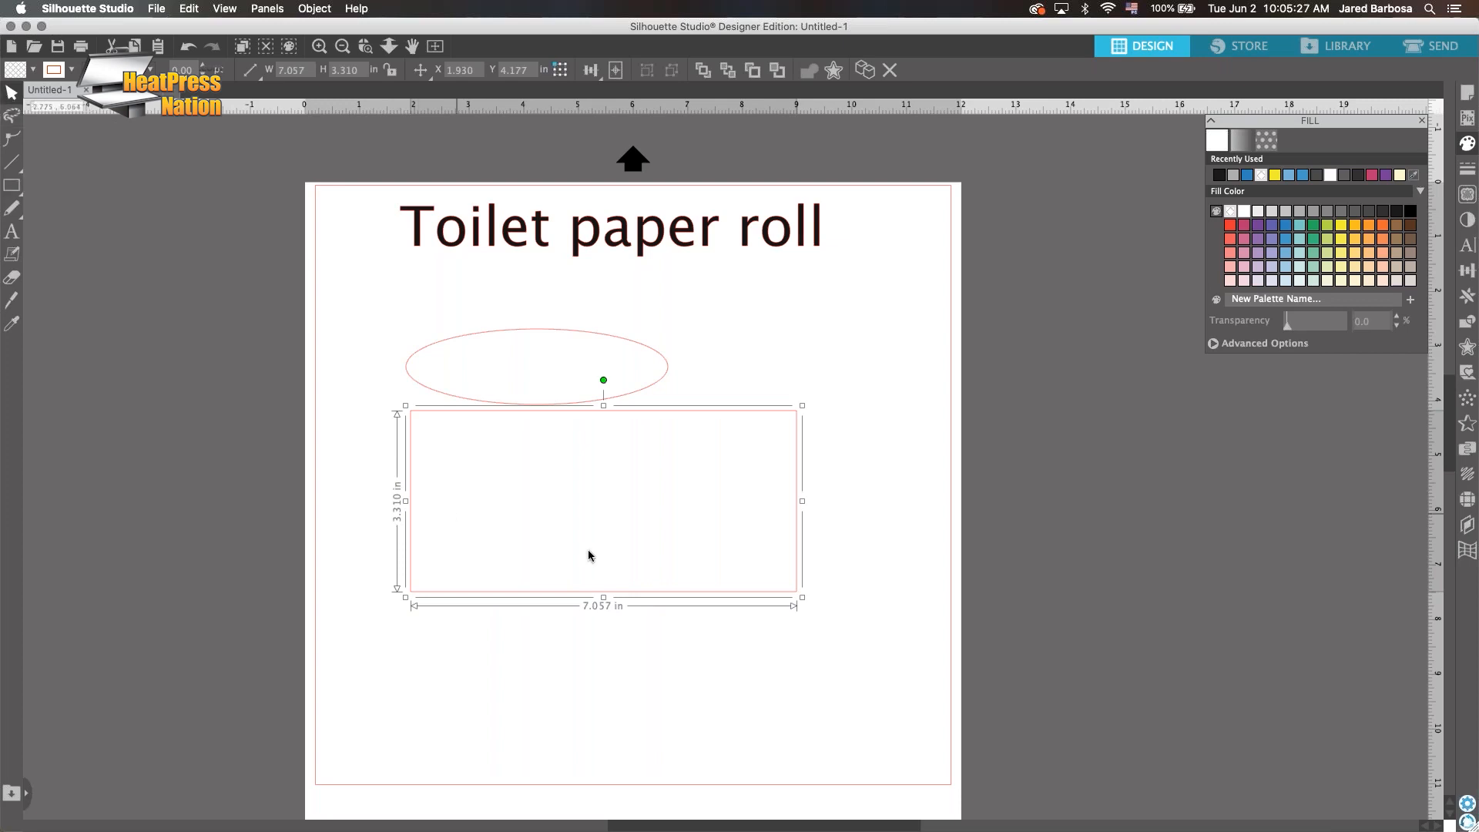
click(847, 509)
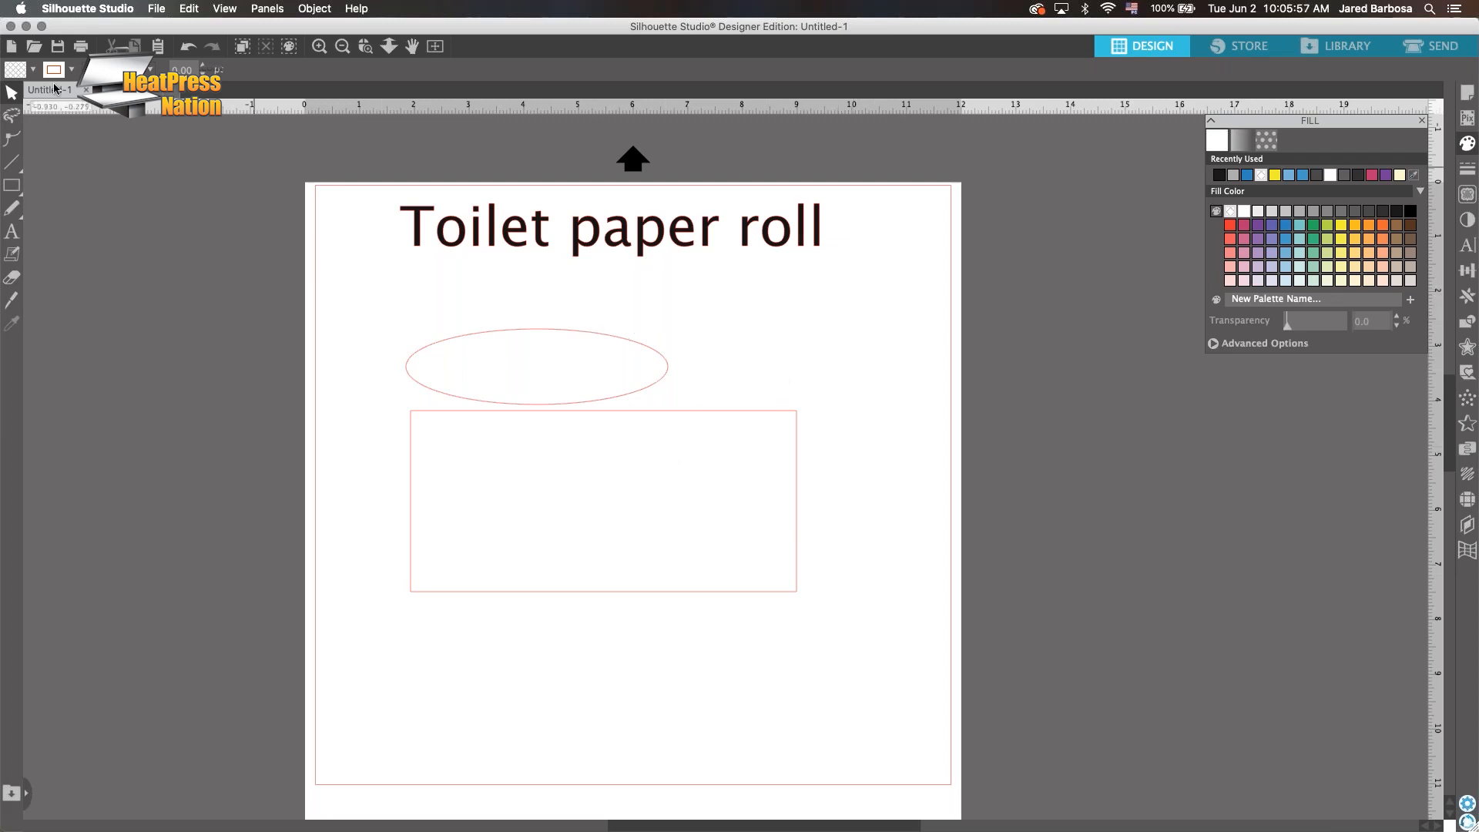
click(11, 185)
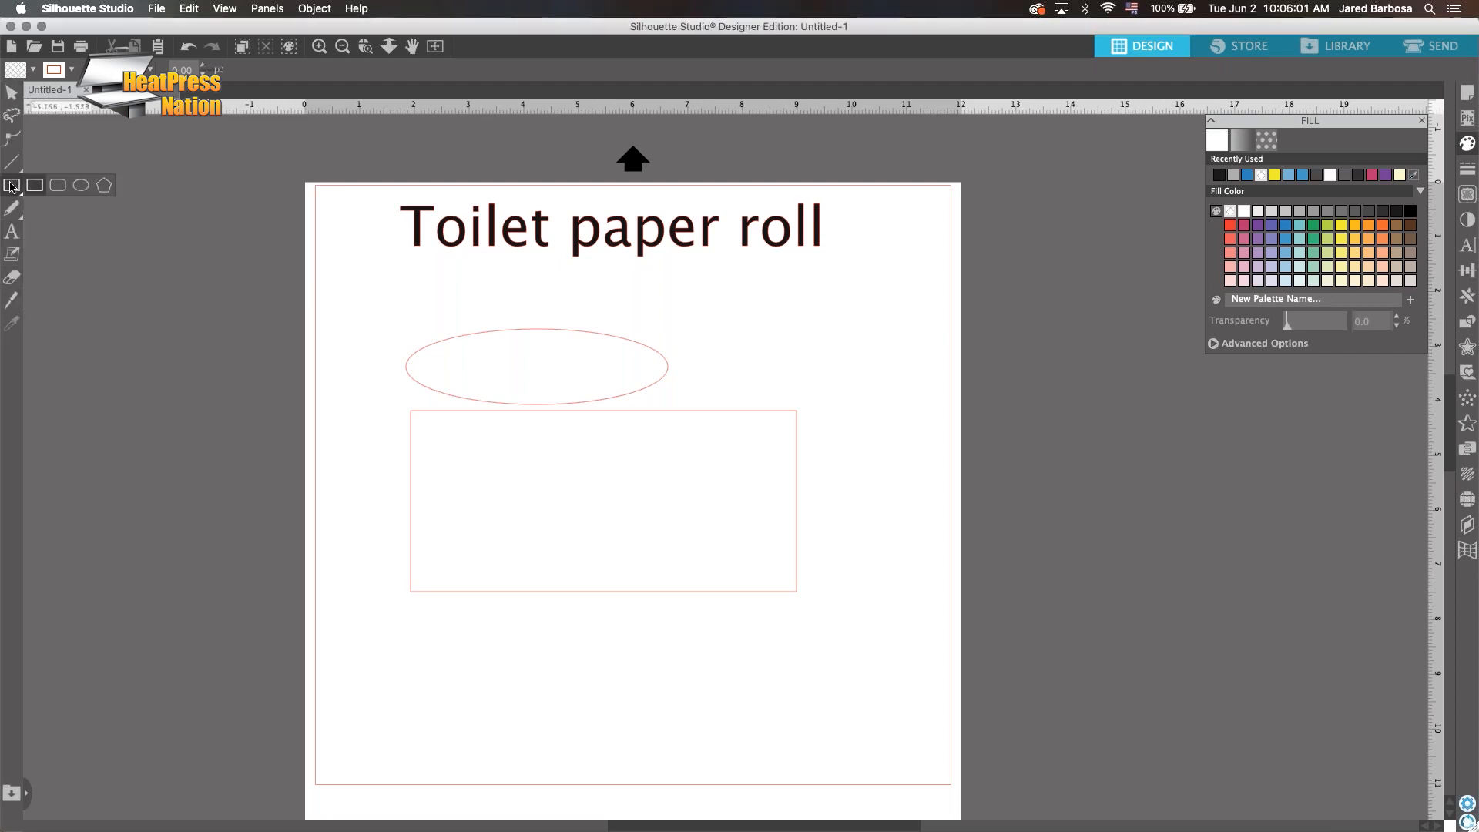
mouse_move(15, 188)
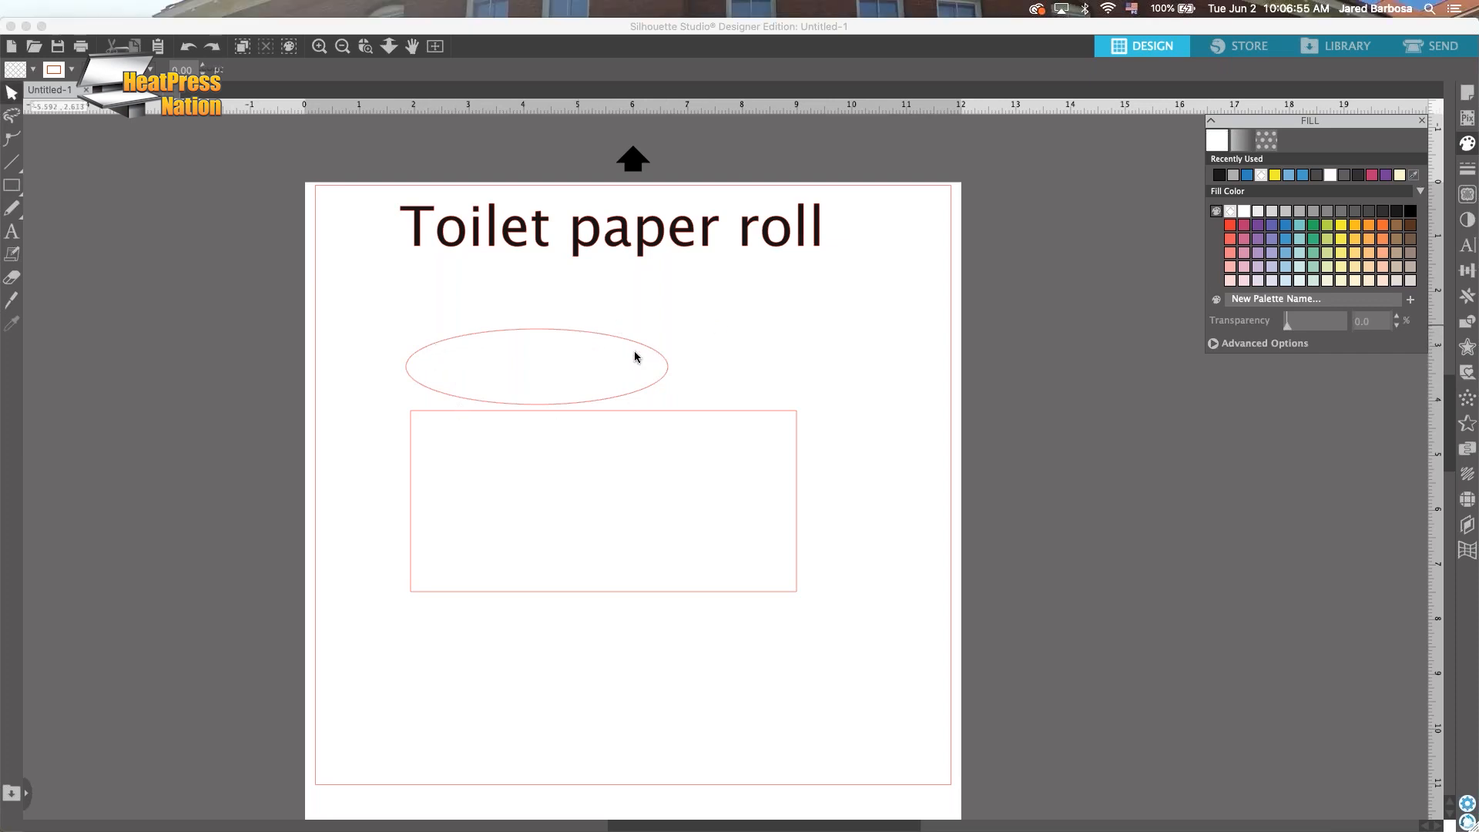
Fill both the ellipse and the rectangle with medium grey
click(10, 93)
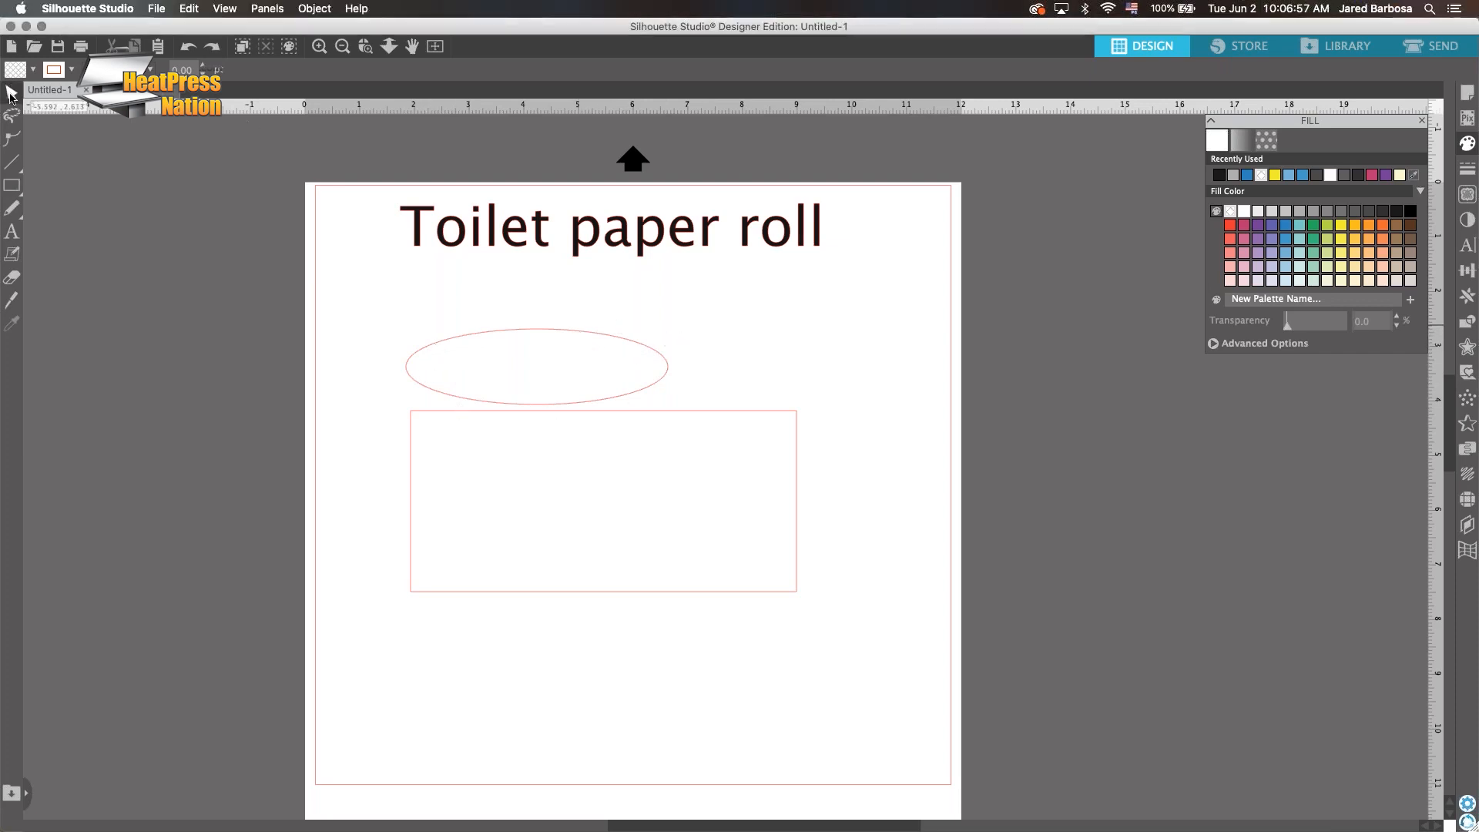
drag(730, 330, 588, 505)
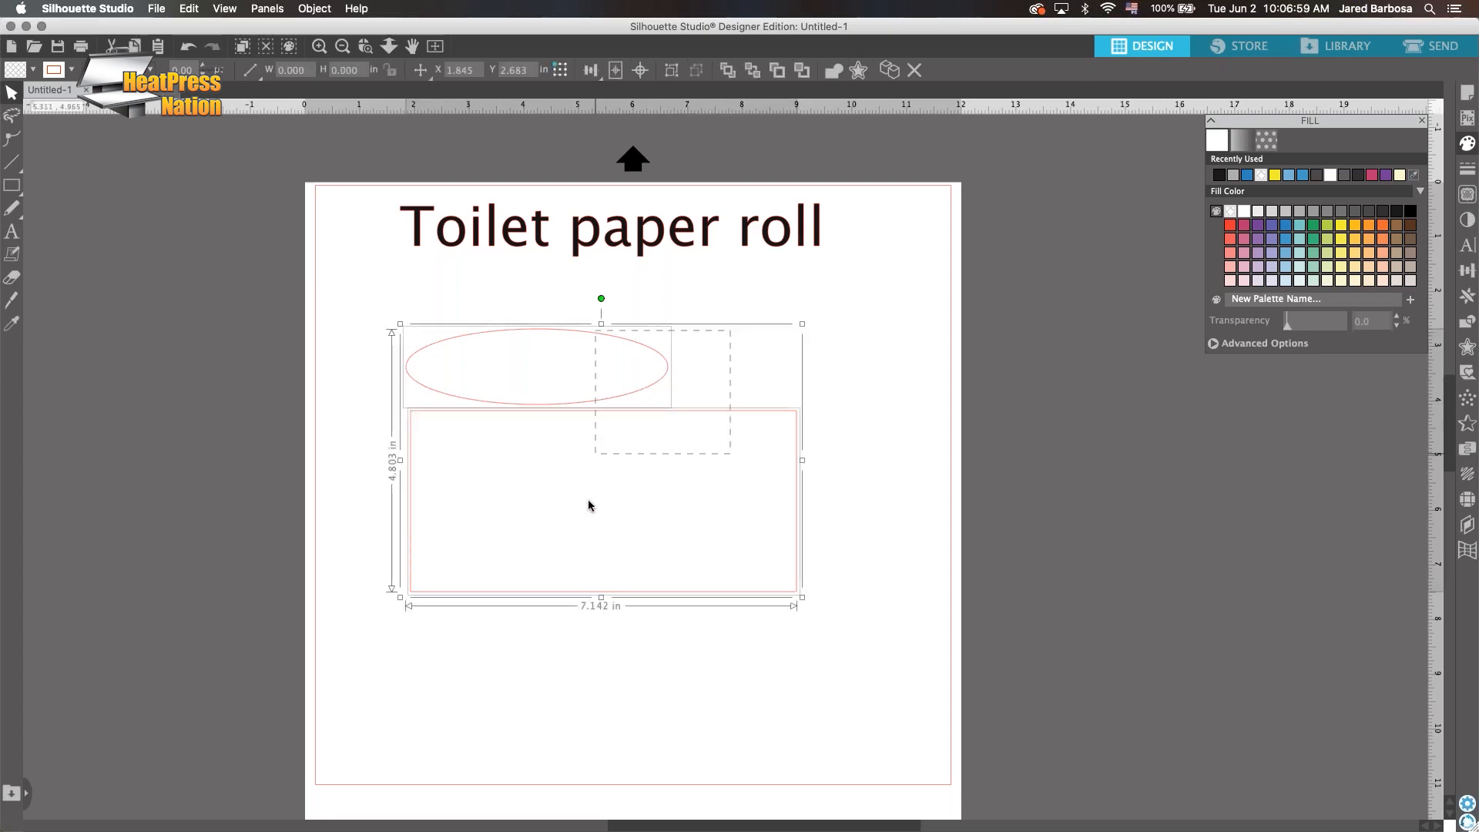
drag(859, 301, 552, 450)
click(1299, 210)
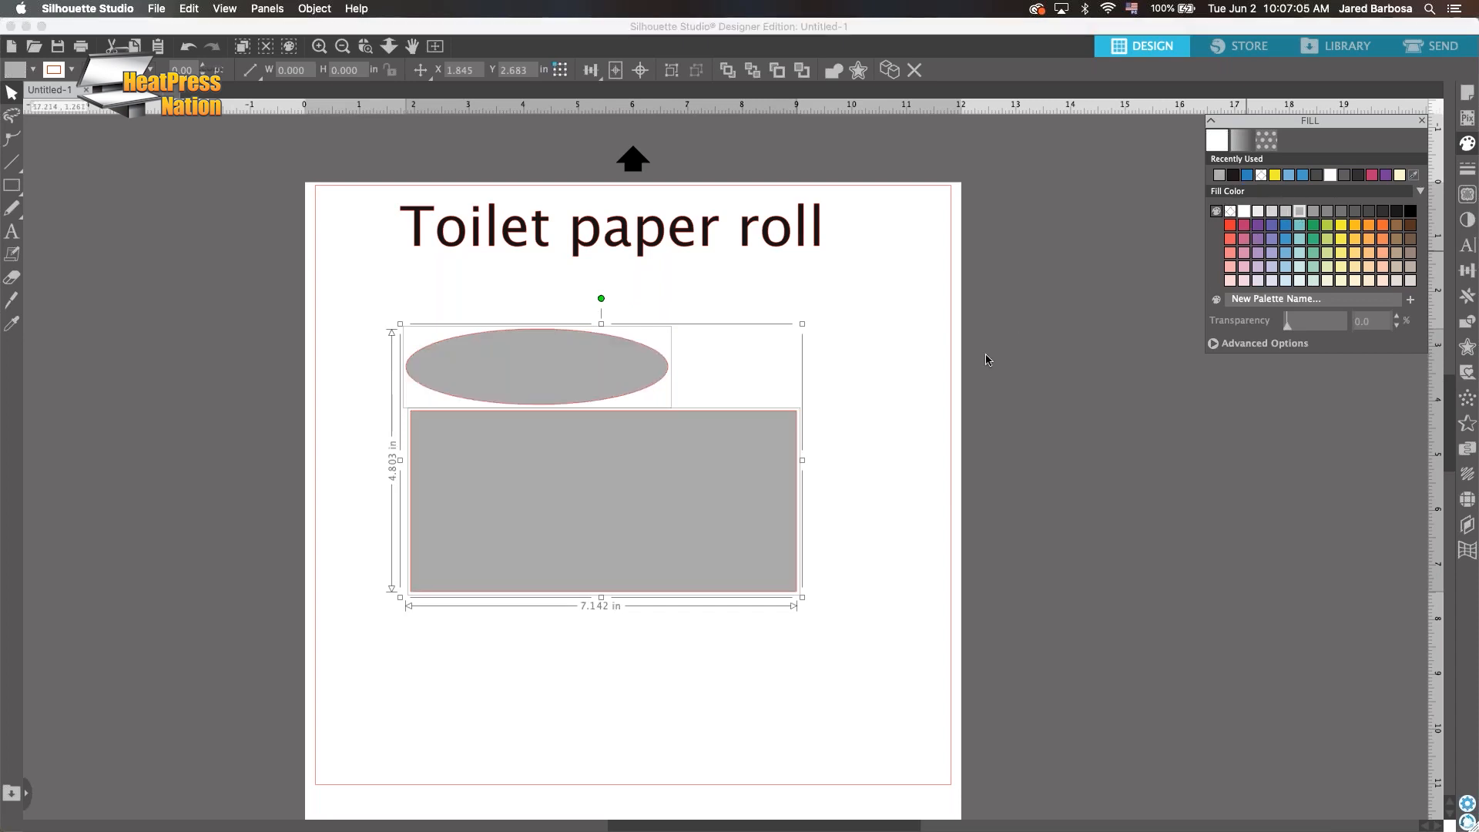
click(818, 439)
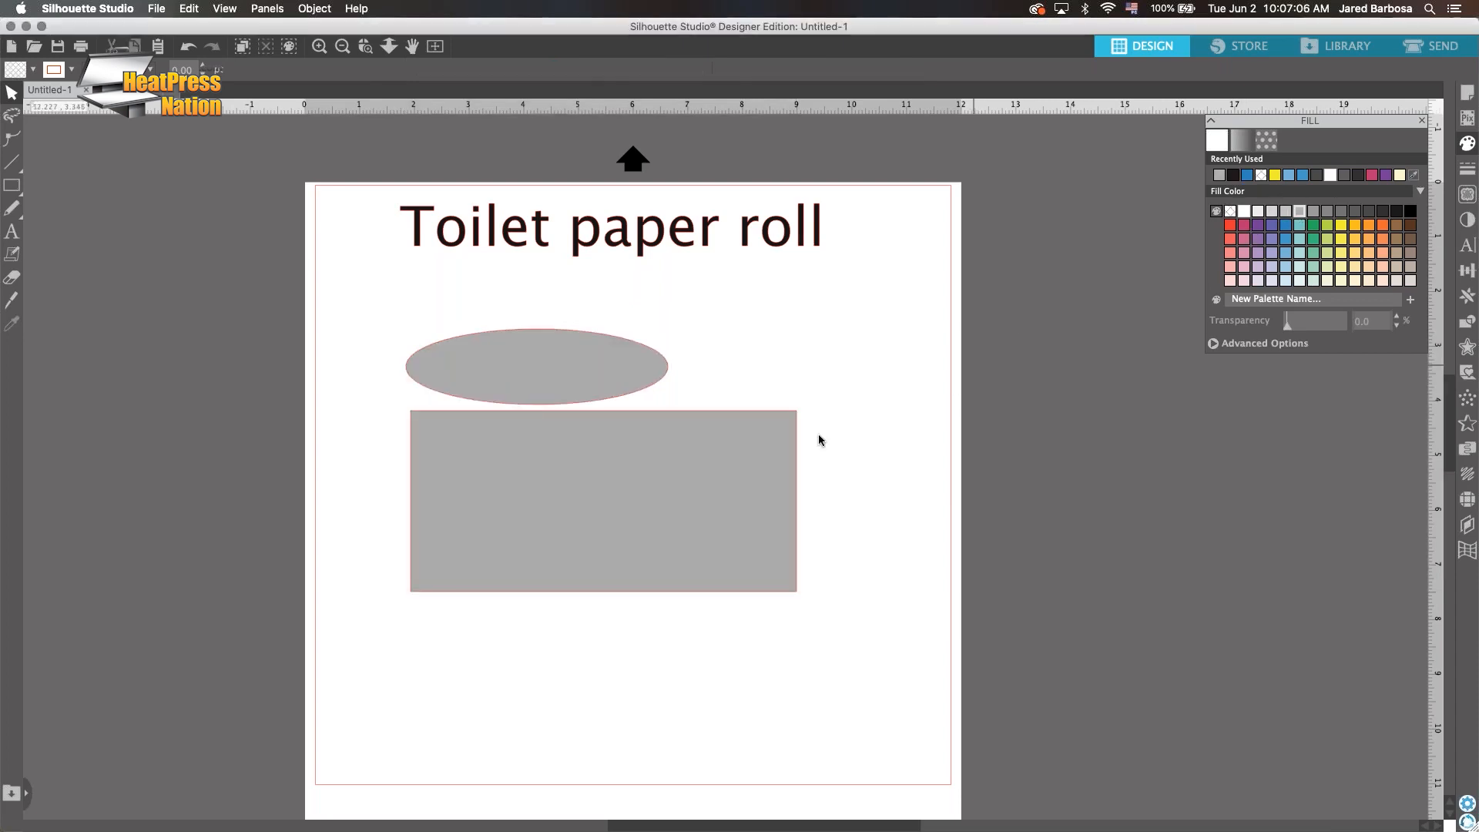
Copy the ellipse, paste it, and place the copy over the lower part of the rectangle, directly below the original
click(544, 366)
right_click(544, 361)
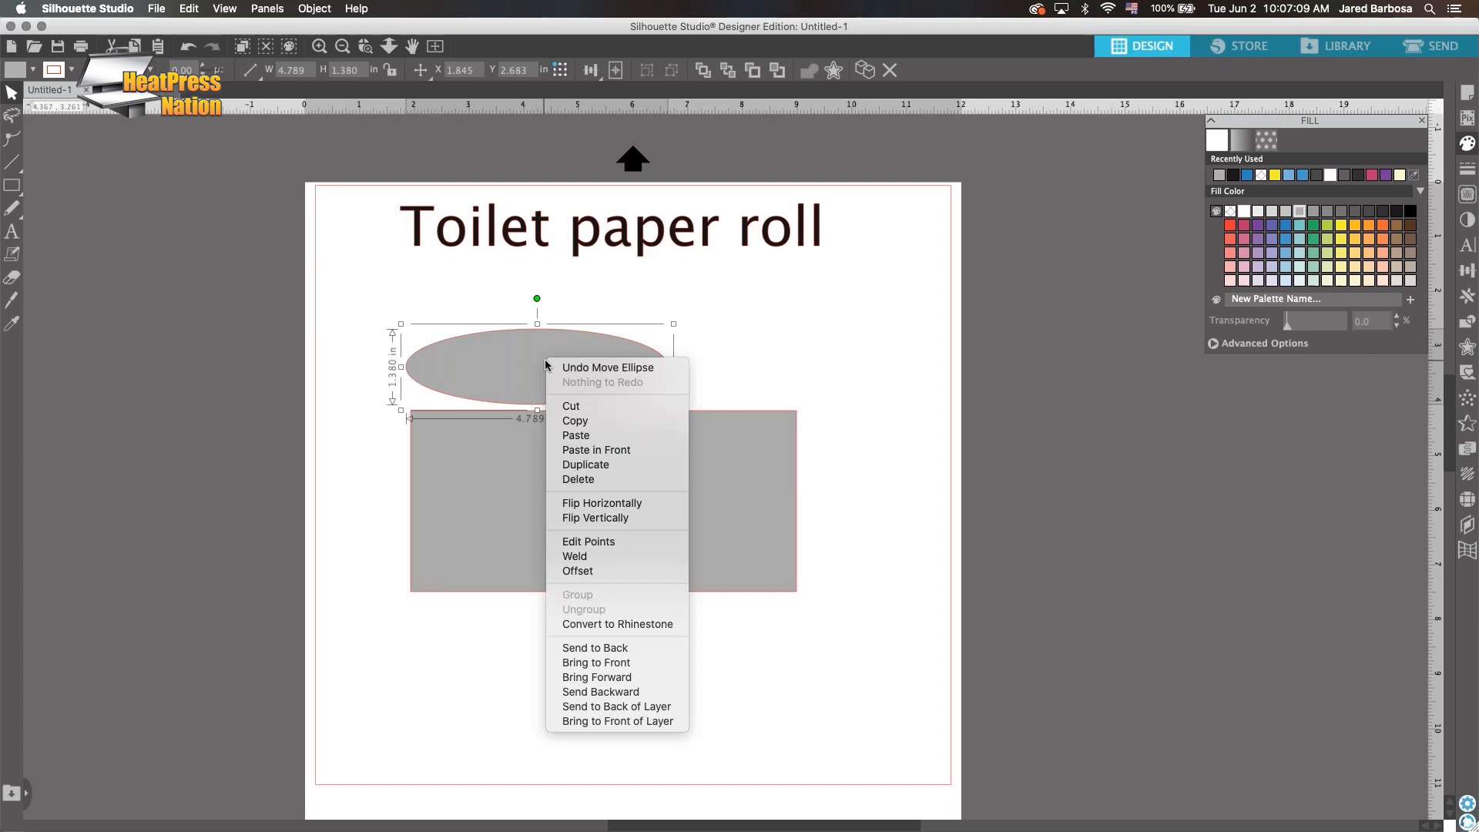
click(576, 422)
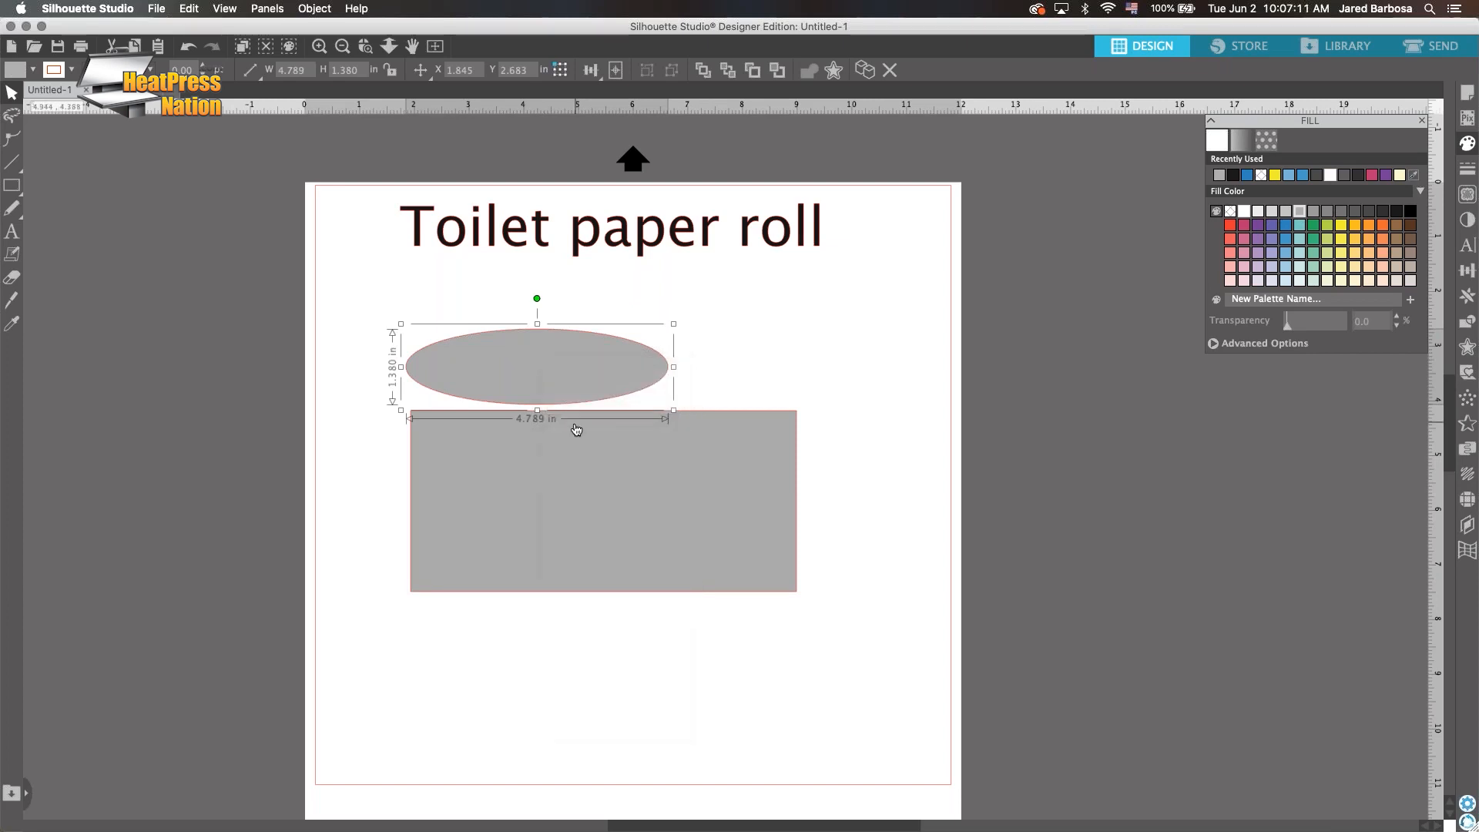
right_click(574, 615)
click(603, 692)
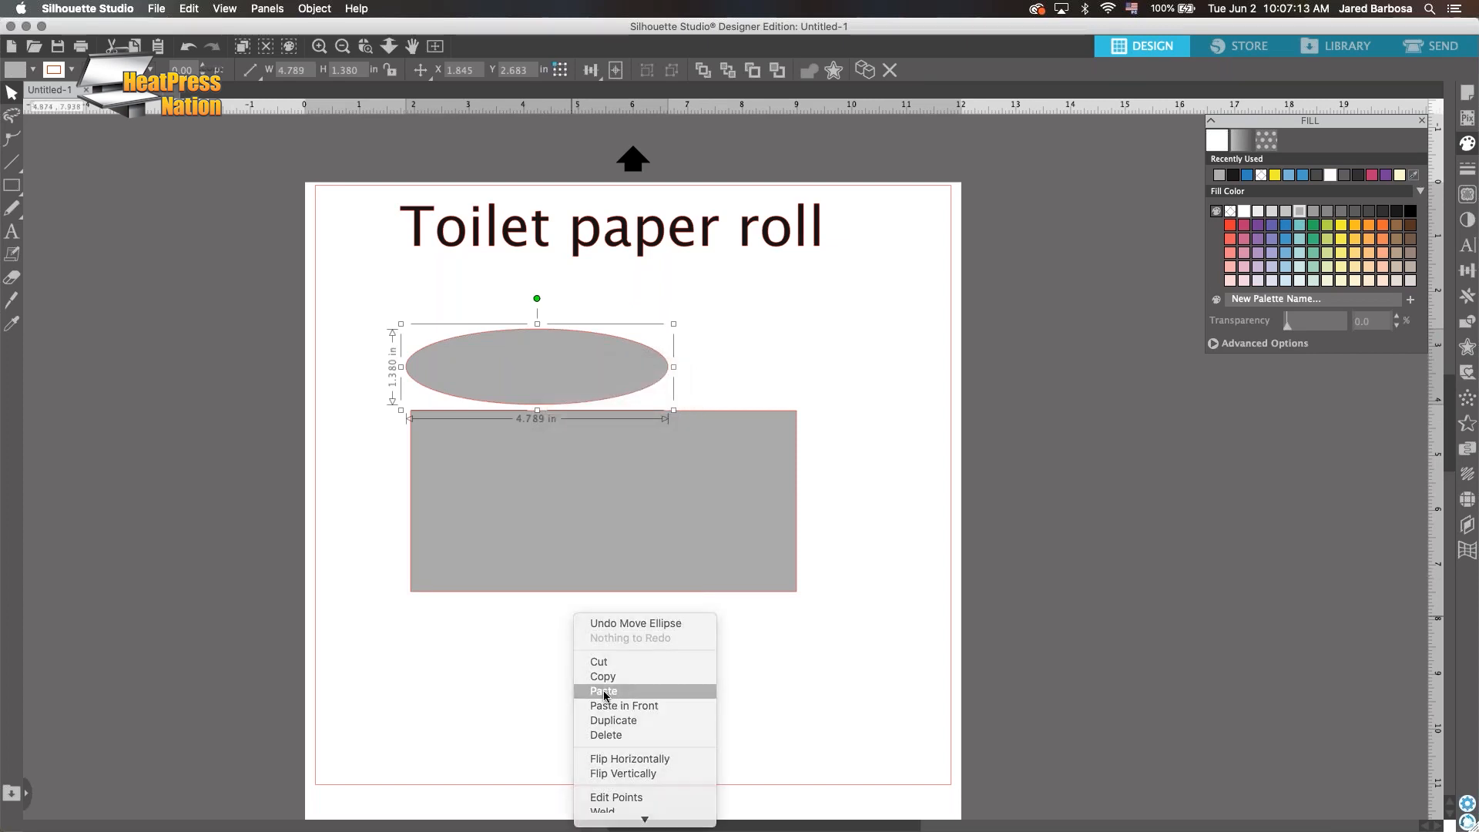
drag(574, 402, 544, 557)
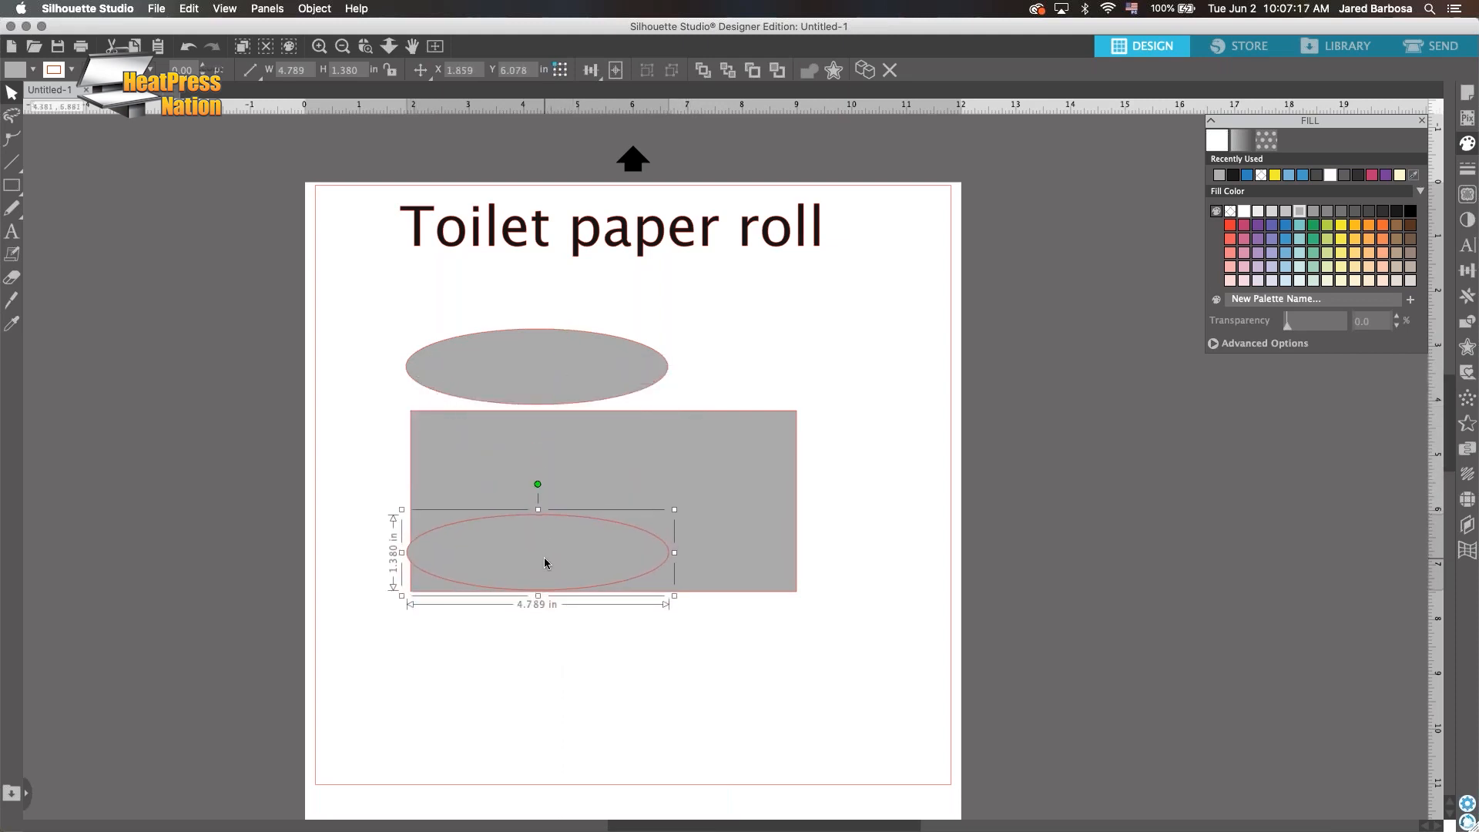
Align the two ellipses to each other on their horizontal centres
shift+click(584, 371)
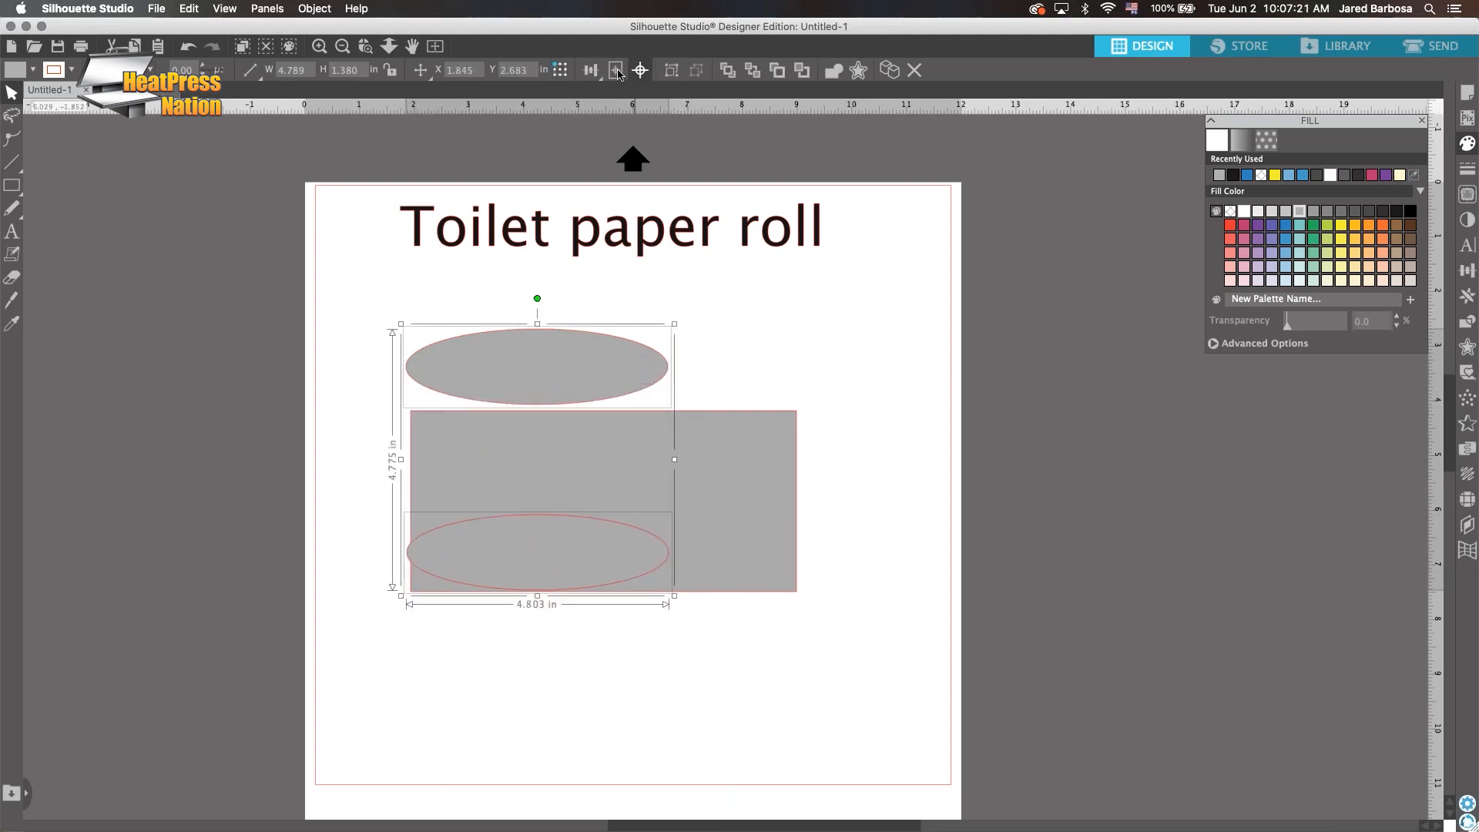
click(591, 70)
click(616, 100)
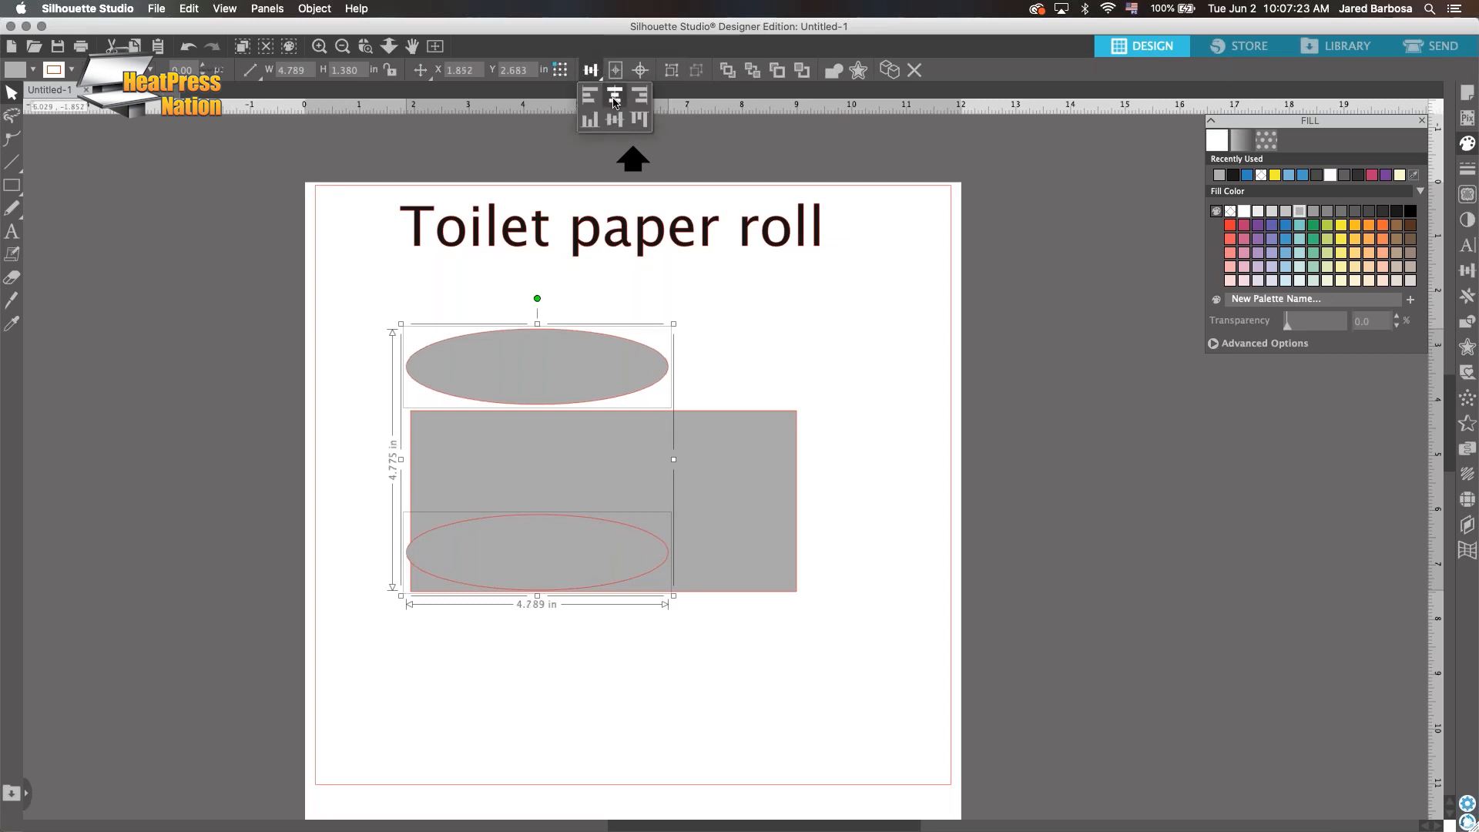
click(775, 344)
Shift the lower ellipse down past the rectangle's lower edge and raise the rectangle to overlap the upper ellipse
click(505, 547)
drag(506, 547, 505, 571)
click(662, 477)
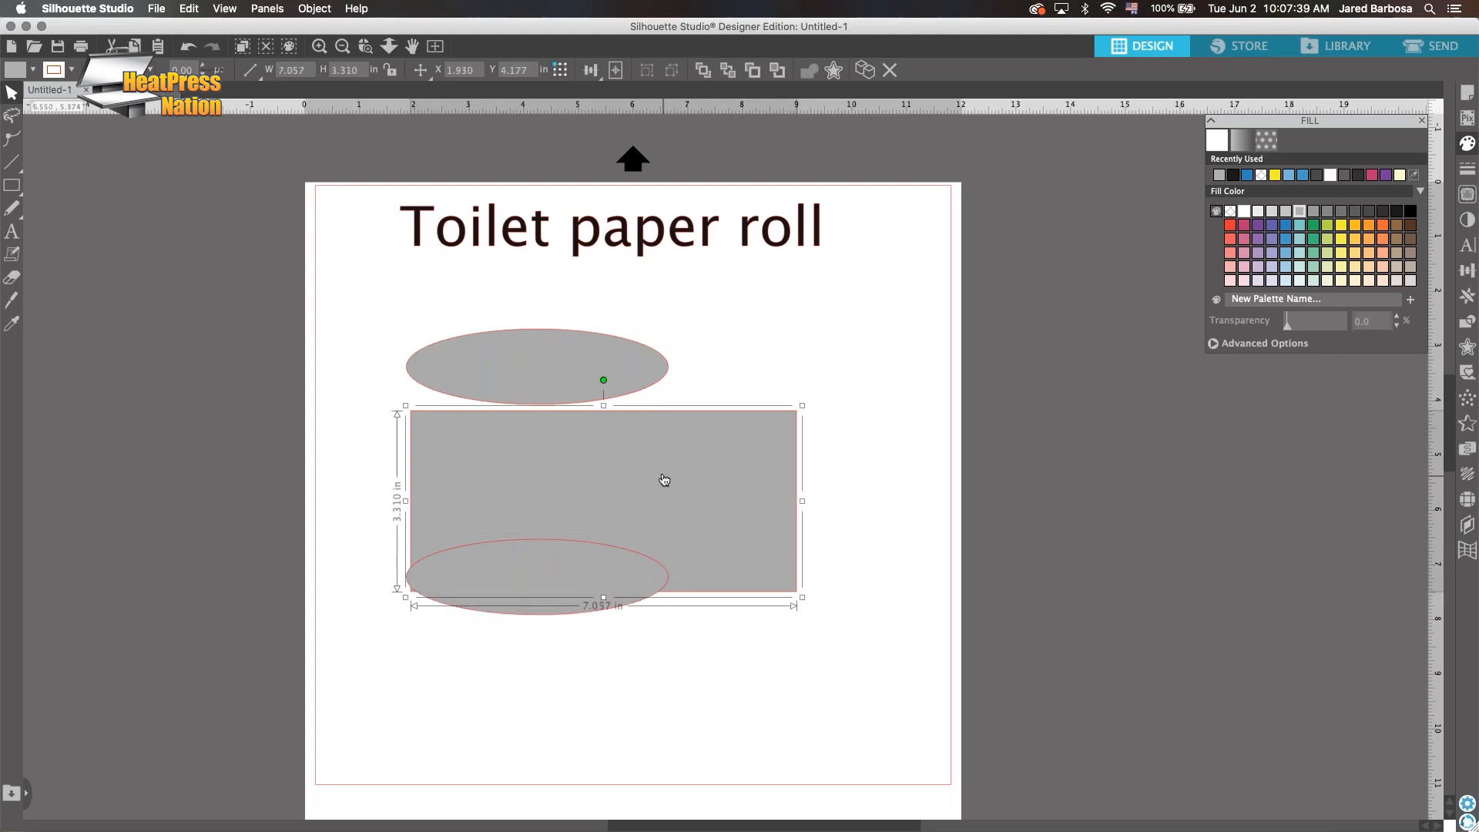
drag(655, 472, 654, 445)
click(587, 377)
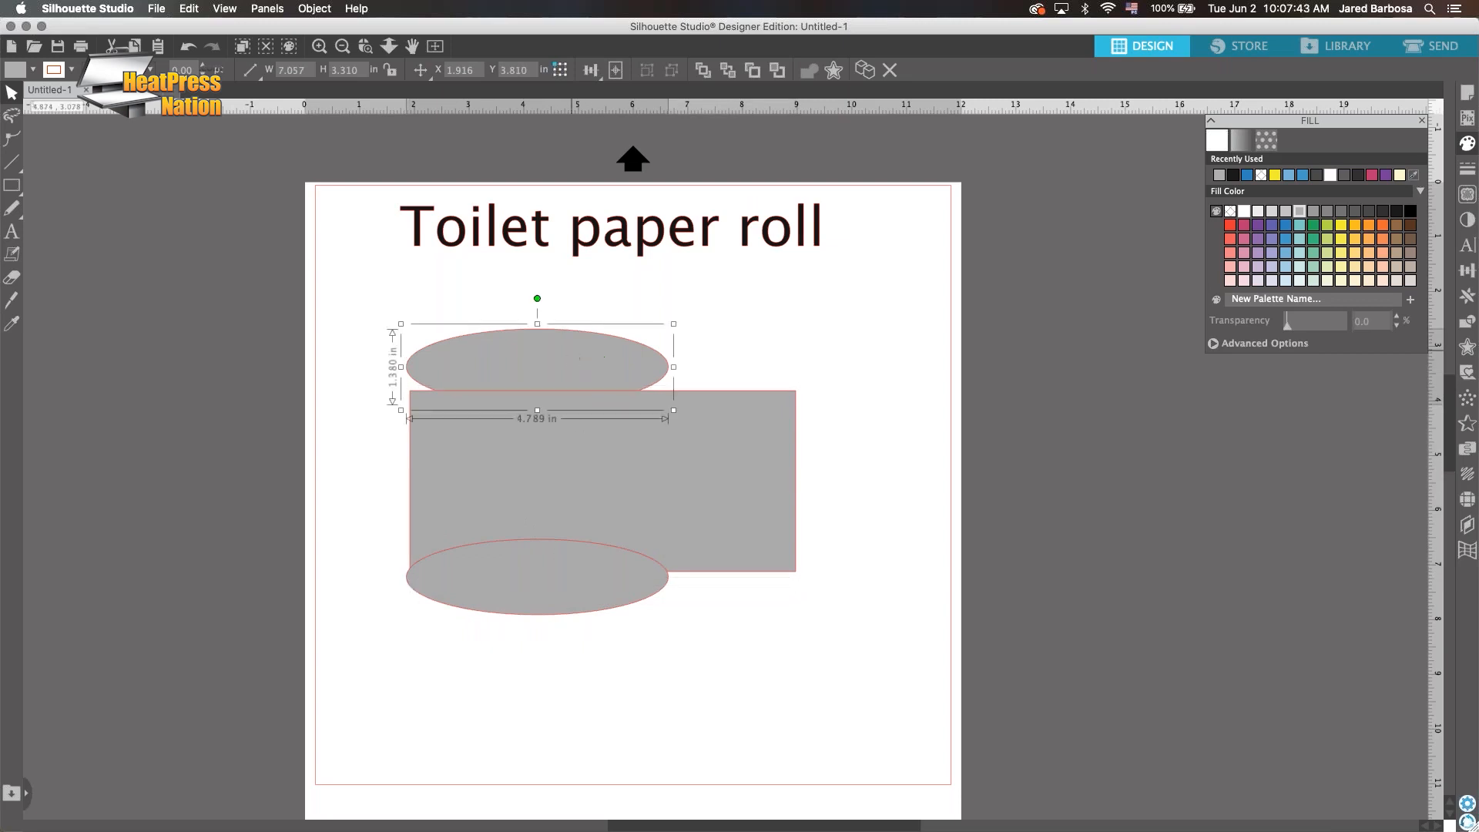
click(534, 571)
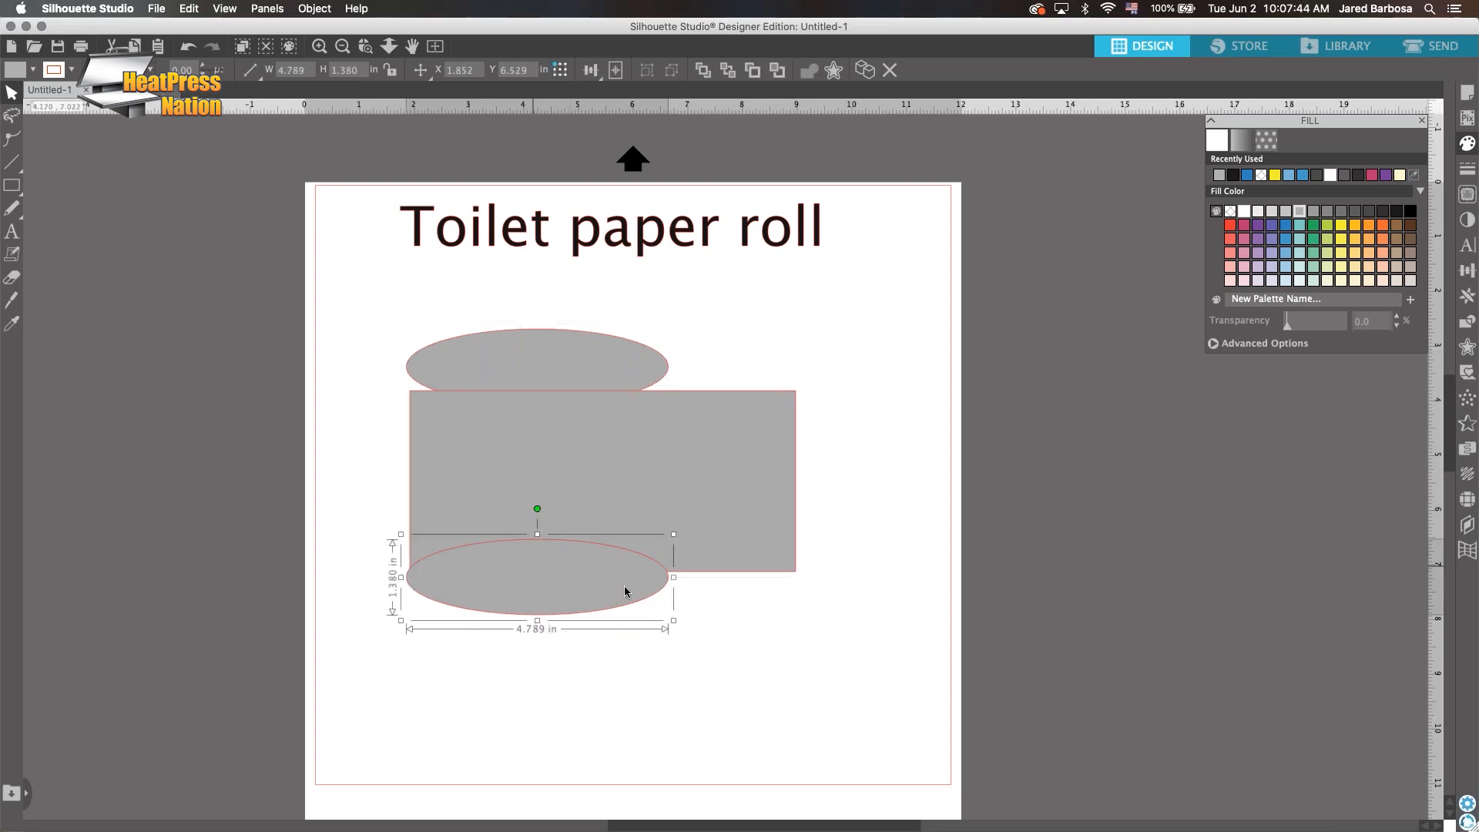
click(670, 435)
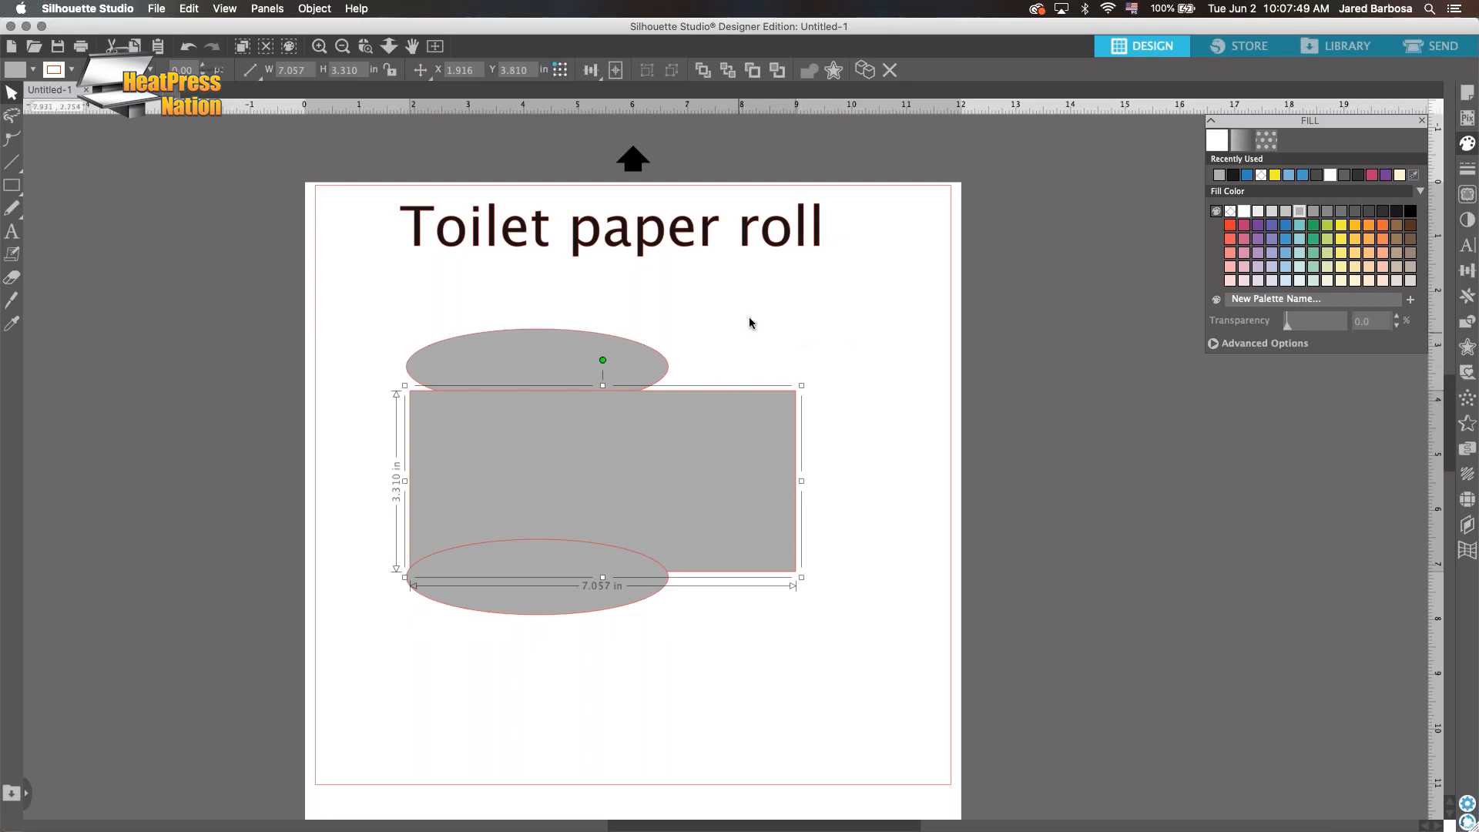
click(749, 709)
click(652, 498)
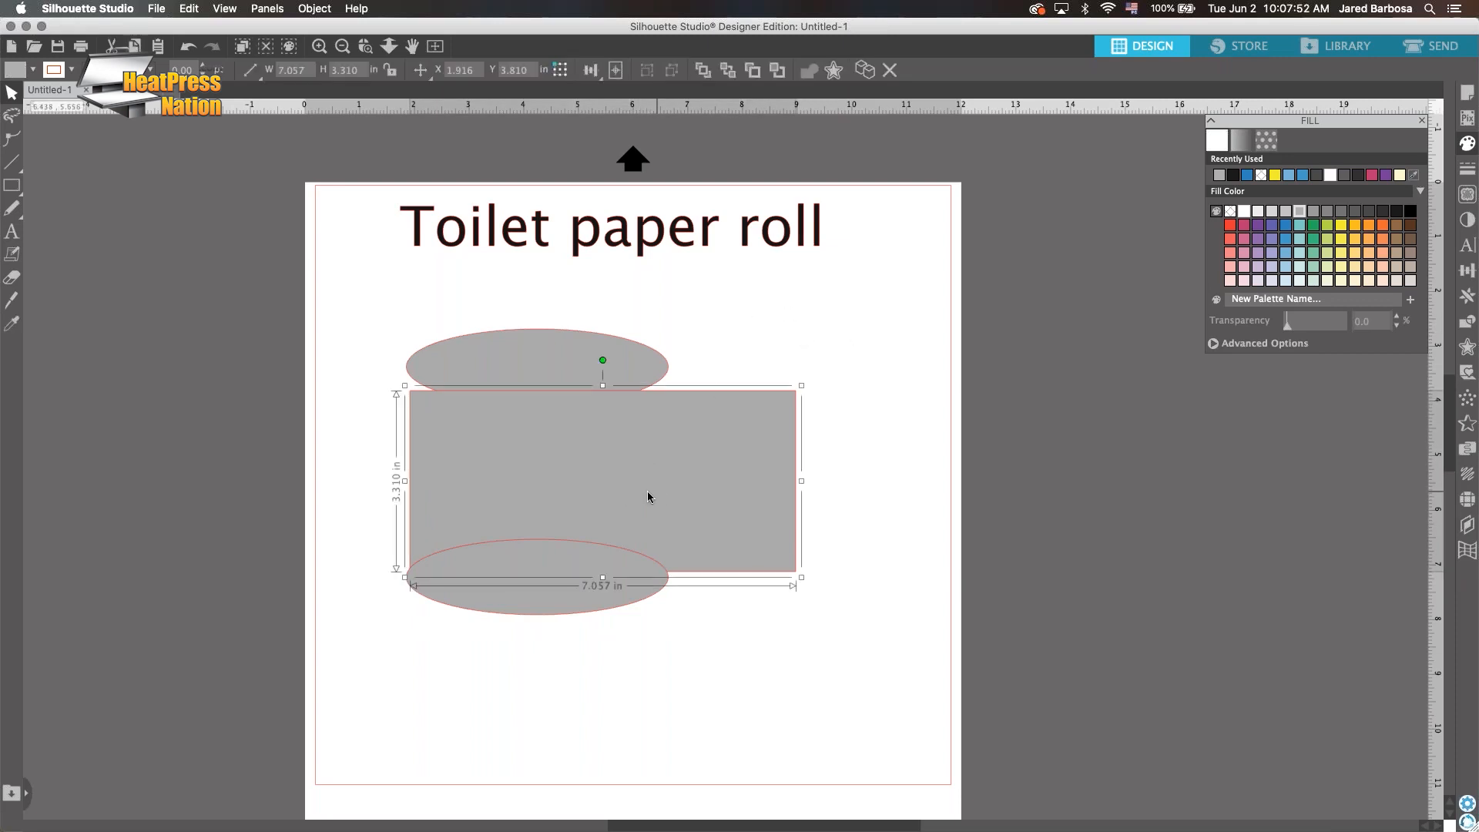
click(522, 598)
click(561, 452)
click(562, 344)
Try the stacking order commands on the rectangle and bring it in front of both ellipses
click(762, 464)
click(703, 71)
click(725, 72)
click(752, 71)
click(780, 72)
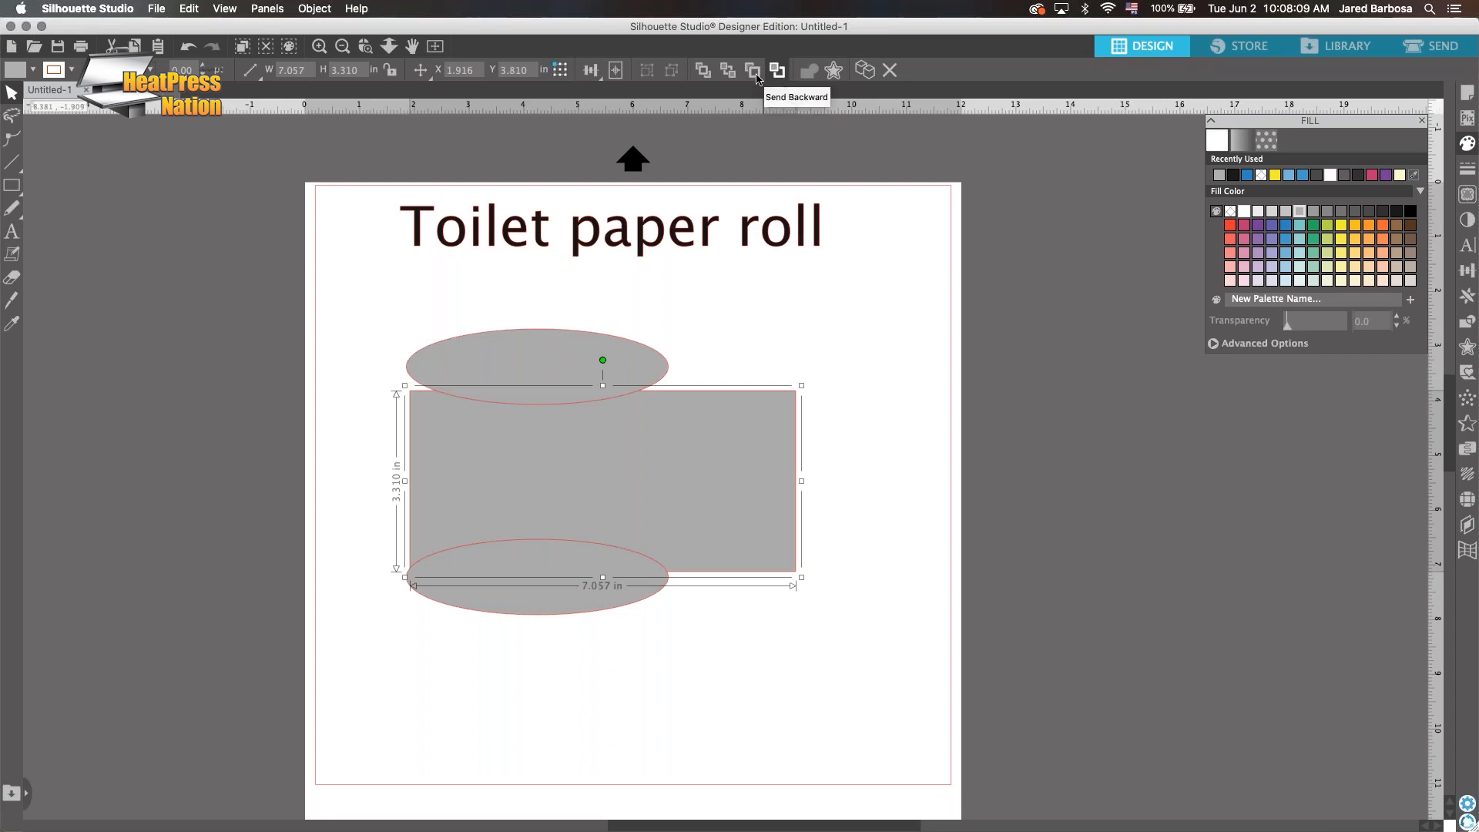
click(704, 73)
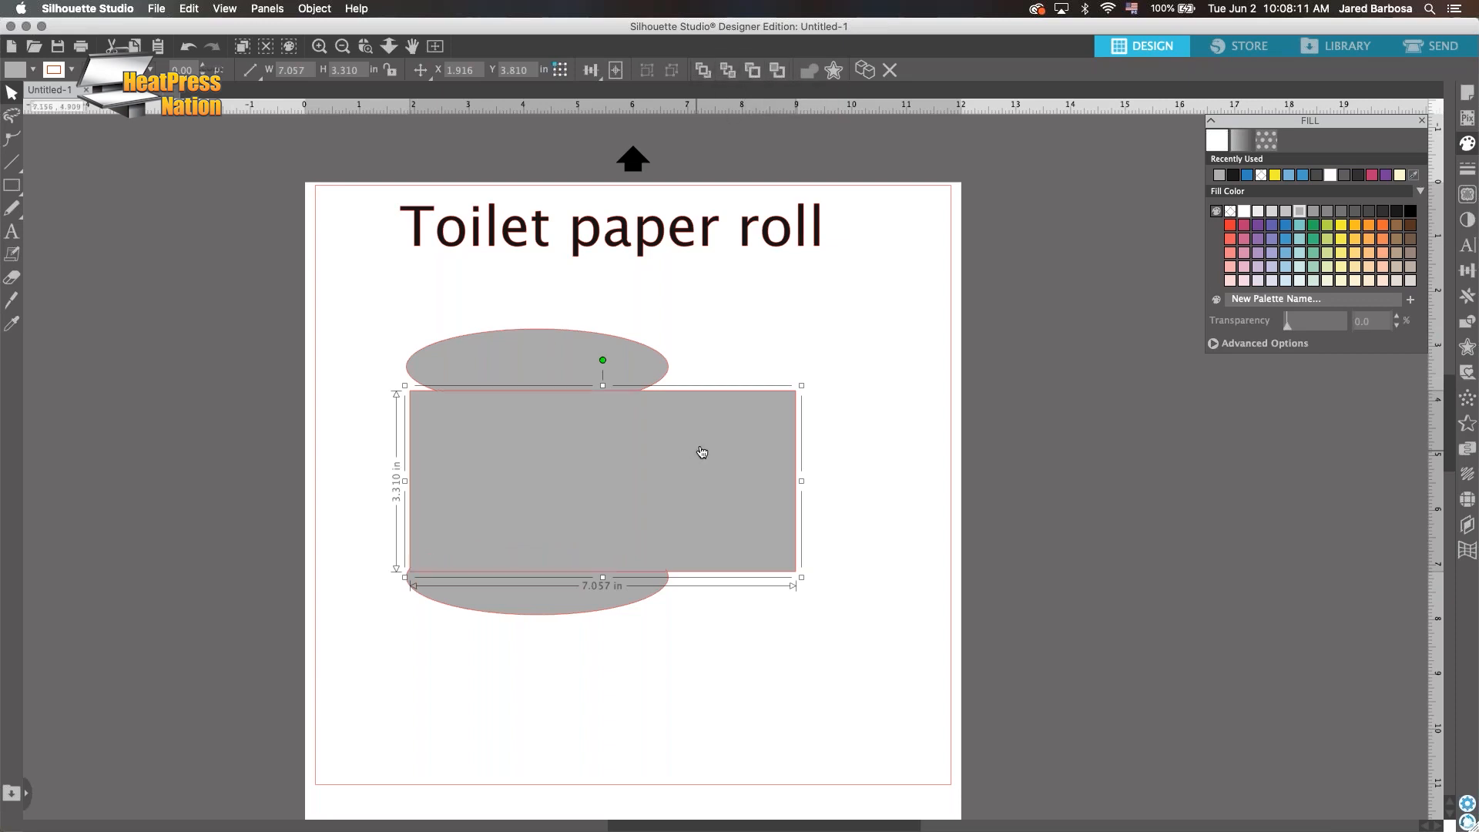
Move the rectangle up and slightly left over the upper ellipse's lower half, and raise the lower ellipse until its upper part is covered
drag(578, 498, 570, 478)
key(Up)
key(Up)
key(Up)
key(Up)
key(Up)
key(Up)
key(Up)
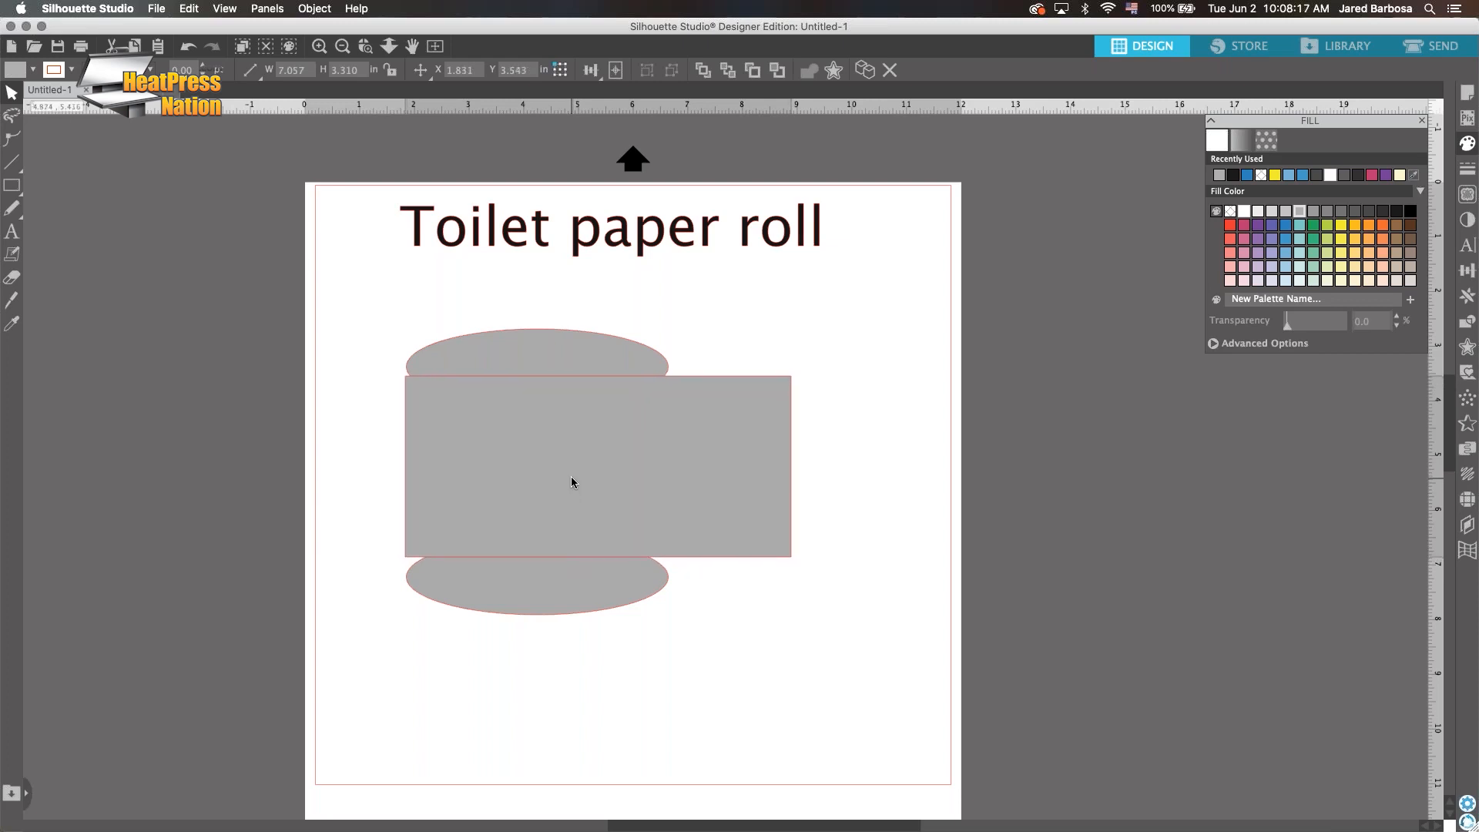
key(Escape)
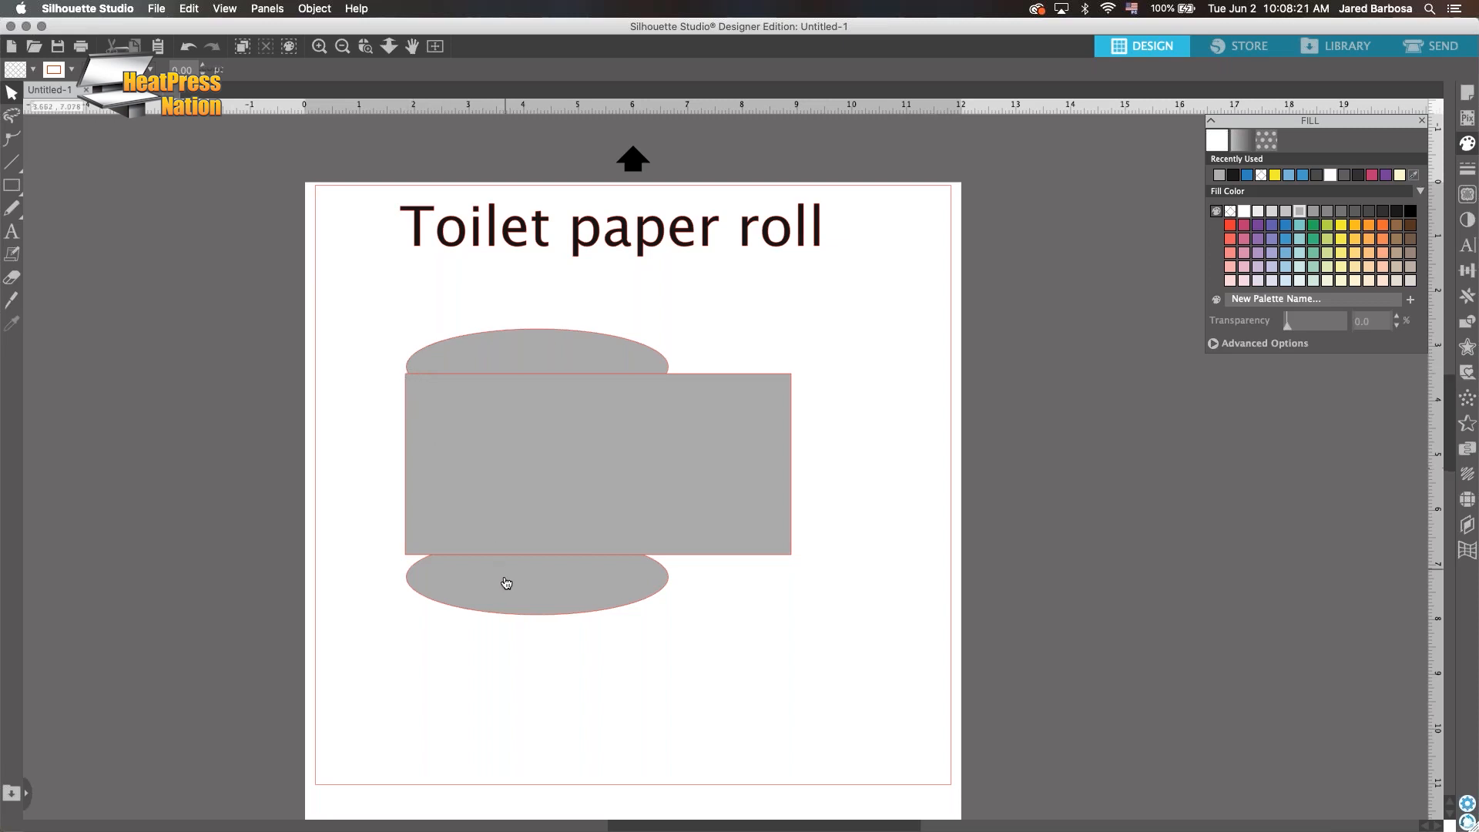
drag(501, 584, 502, 556)
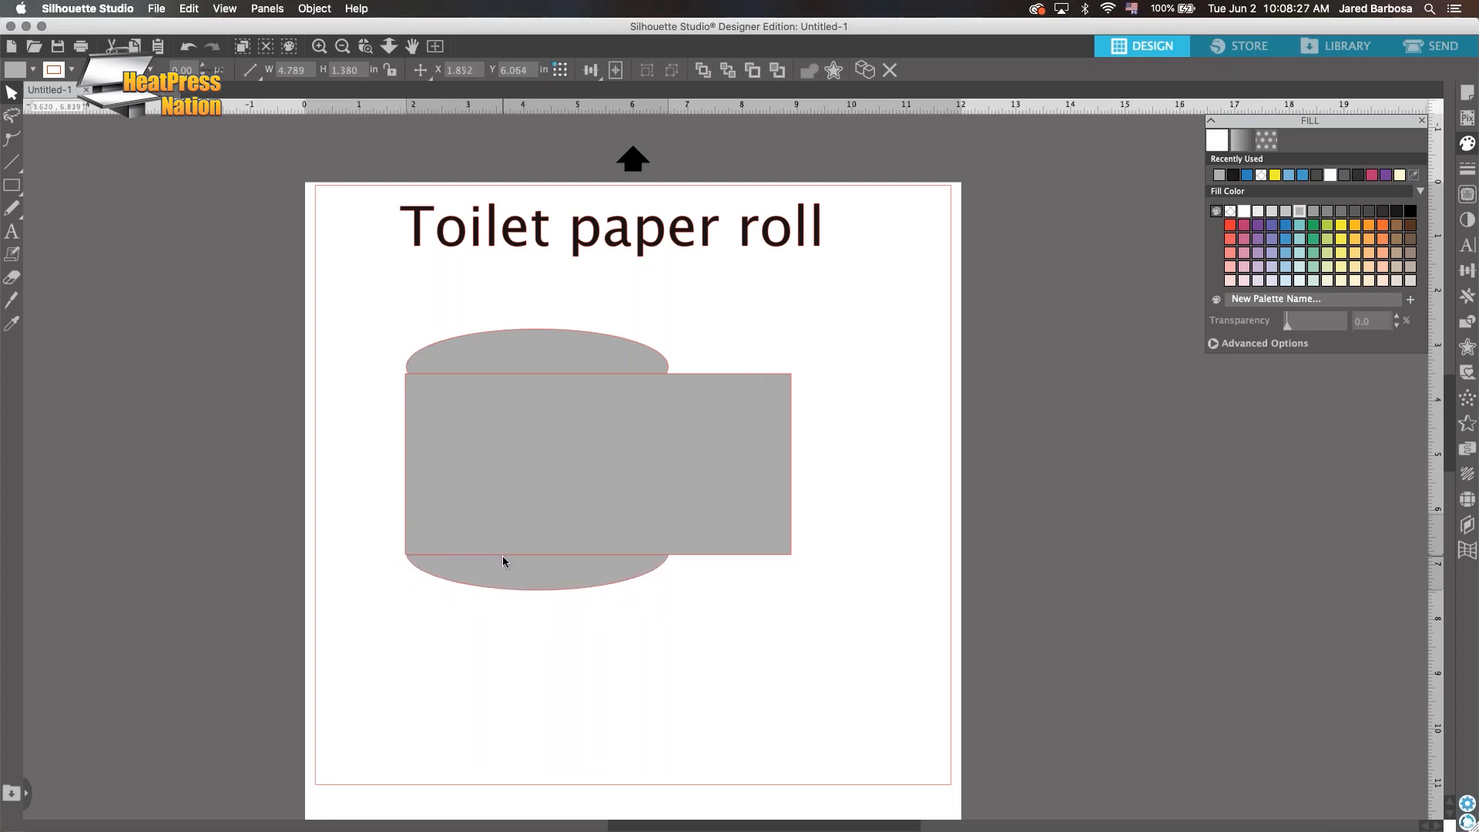
click(652, 622)
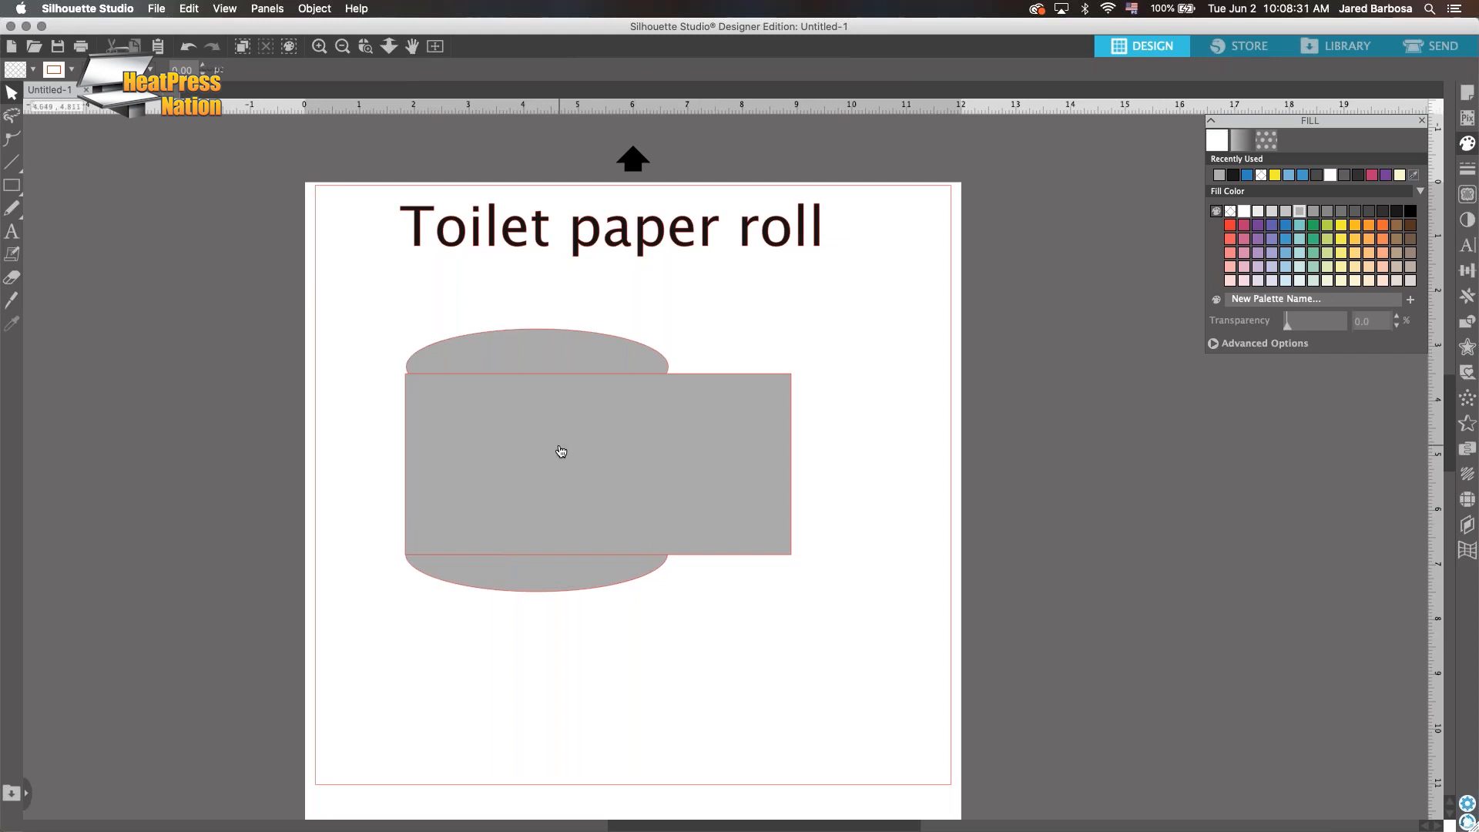
click(585, 458)
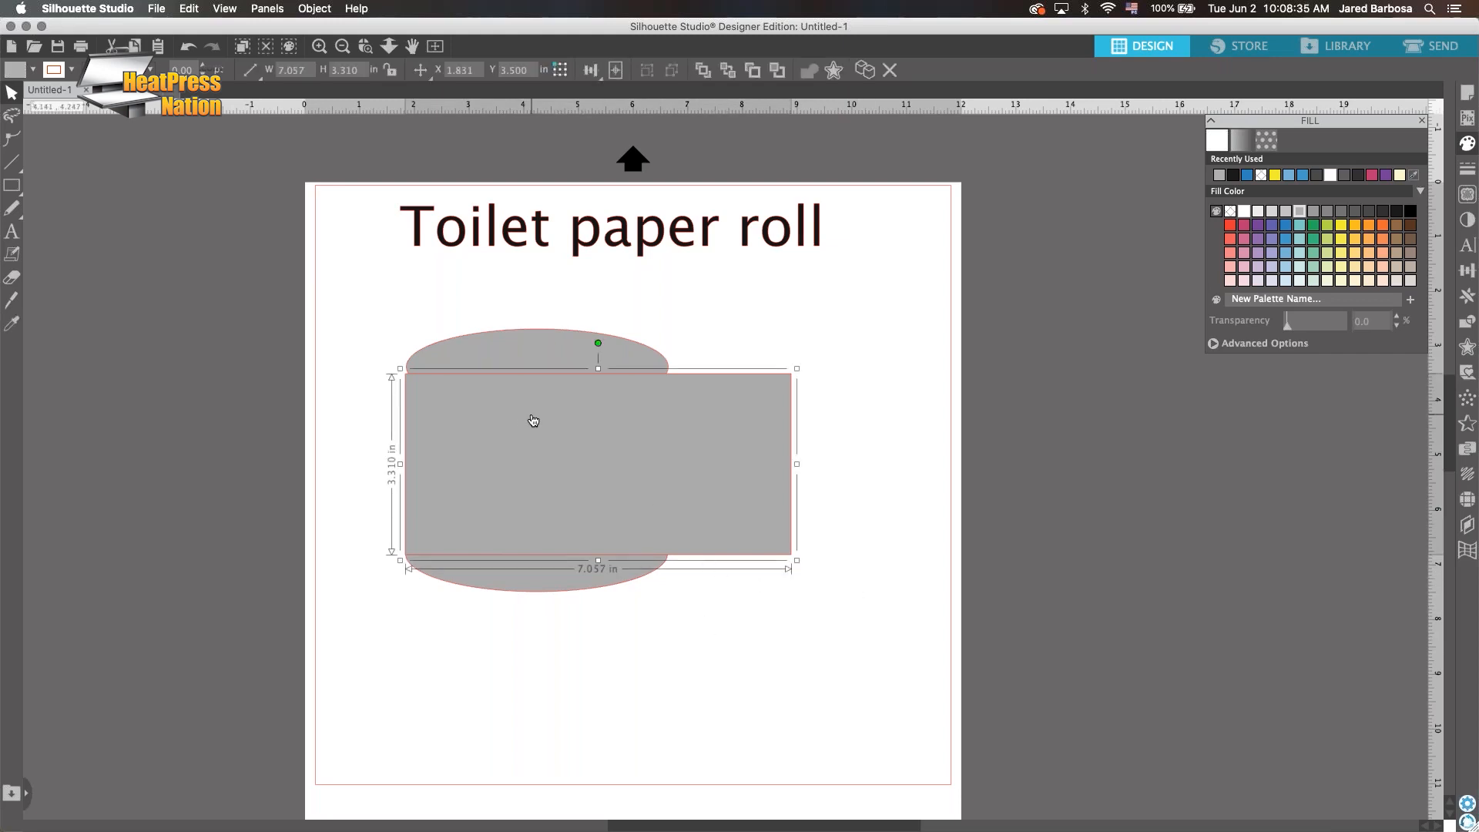
click(17, 144)
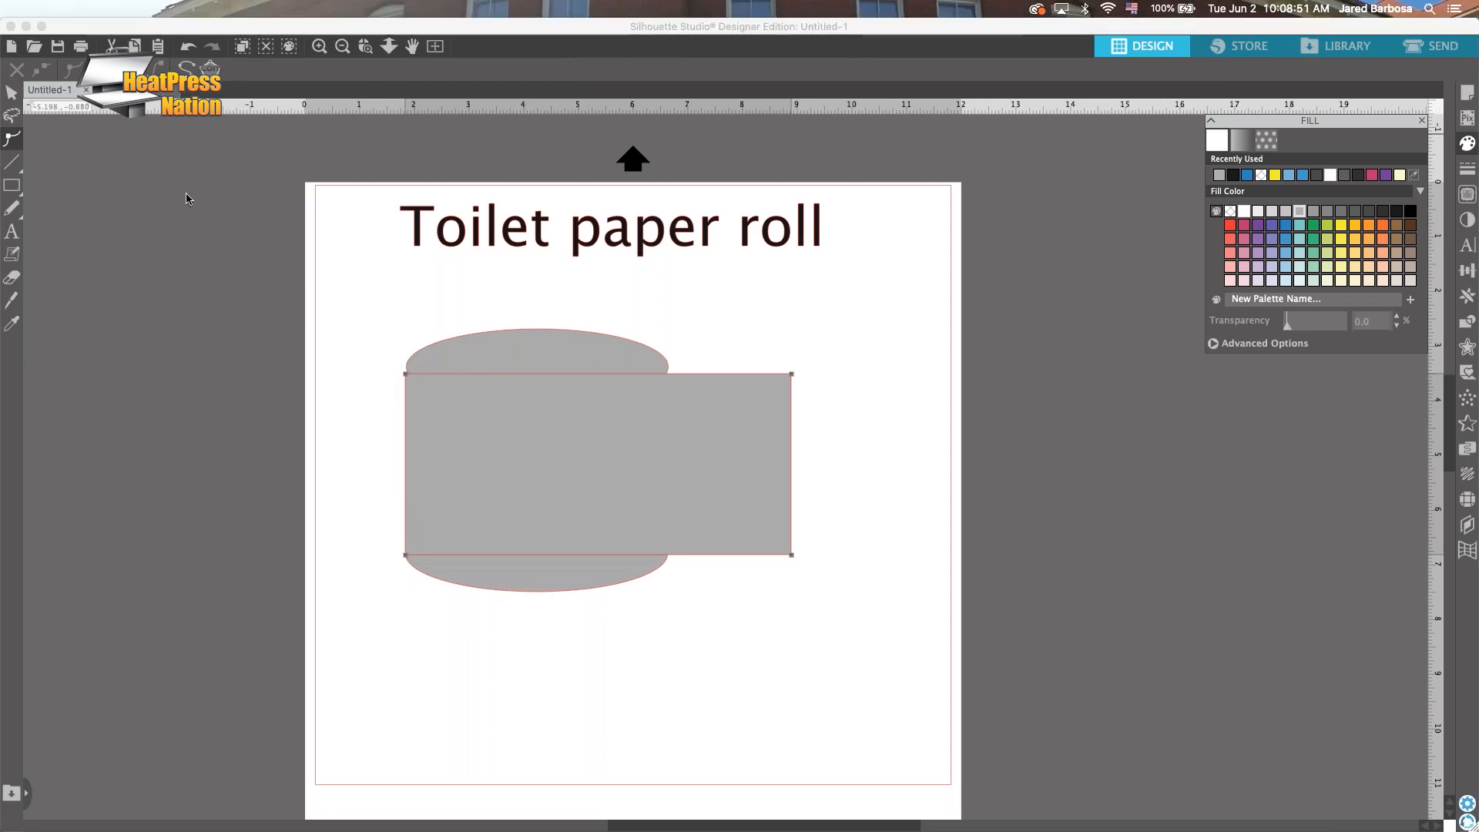
click(13, 96)
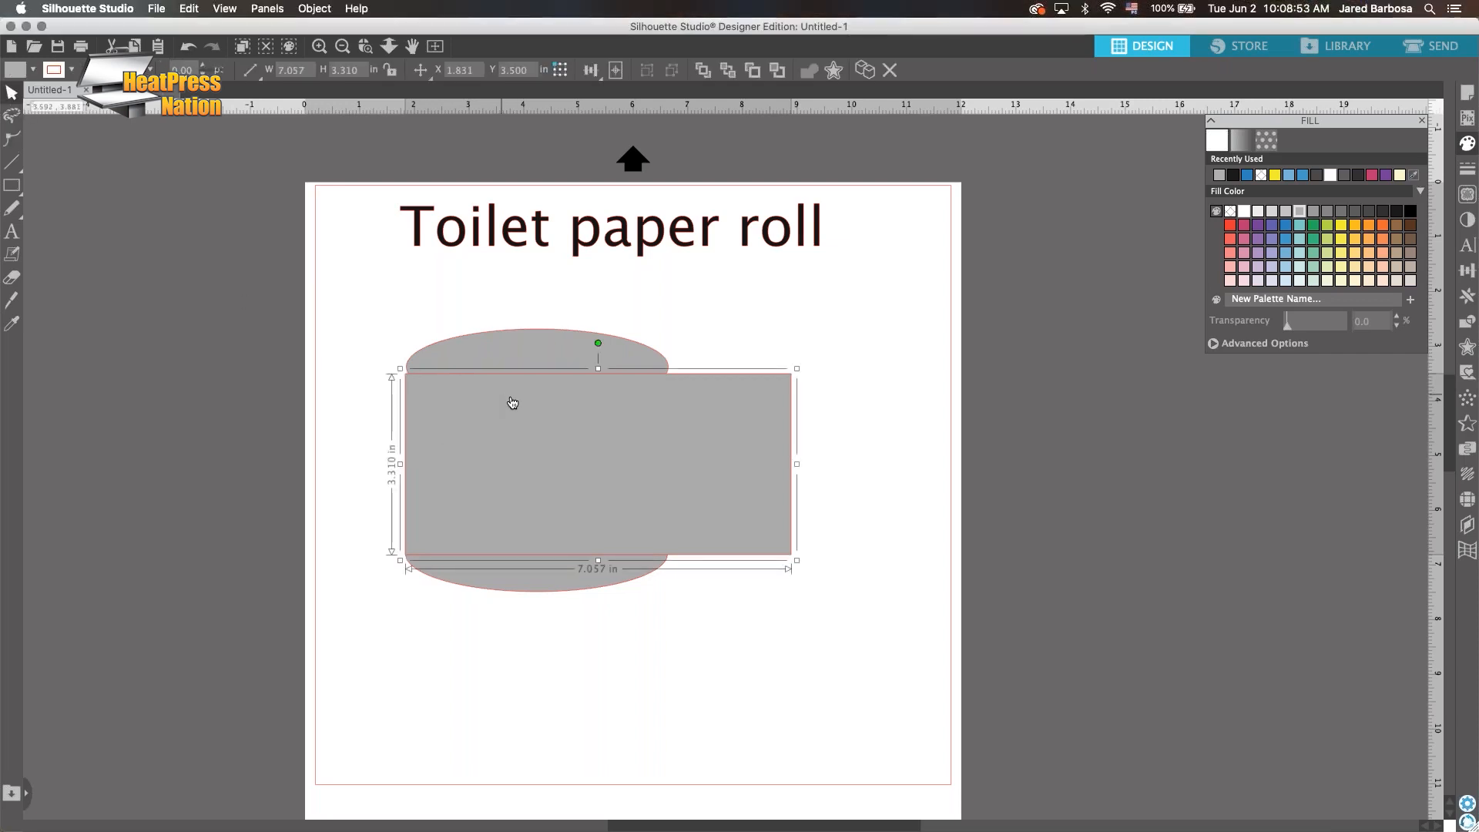
Open the gray rectangle for point editing
click(893, 372)
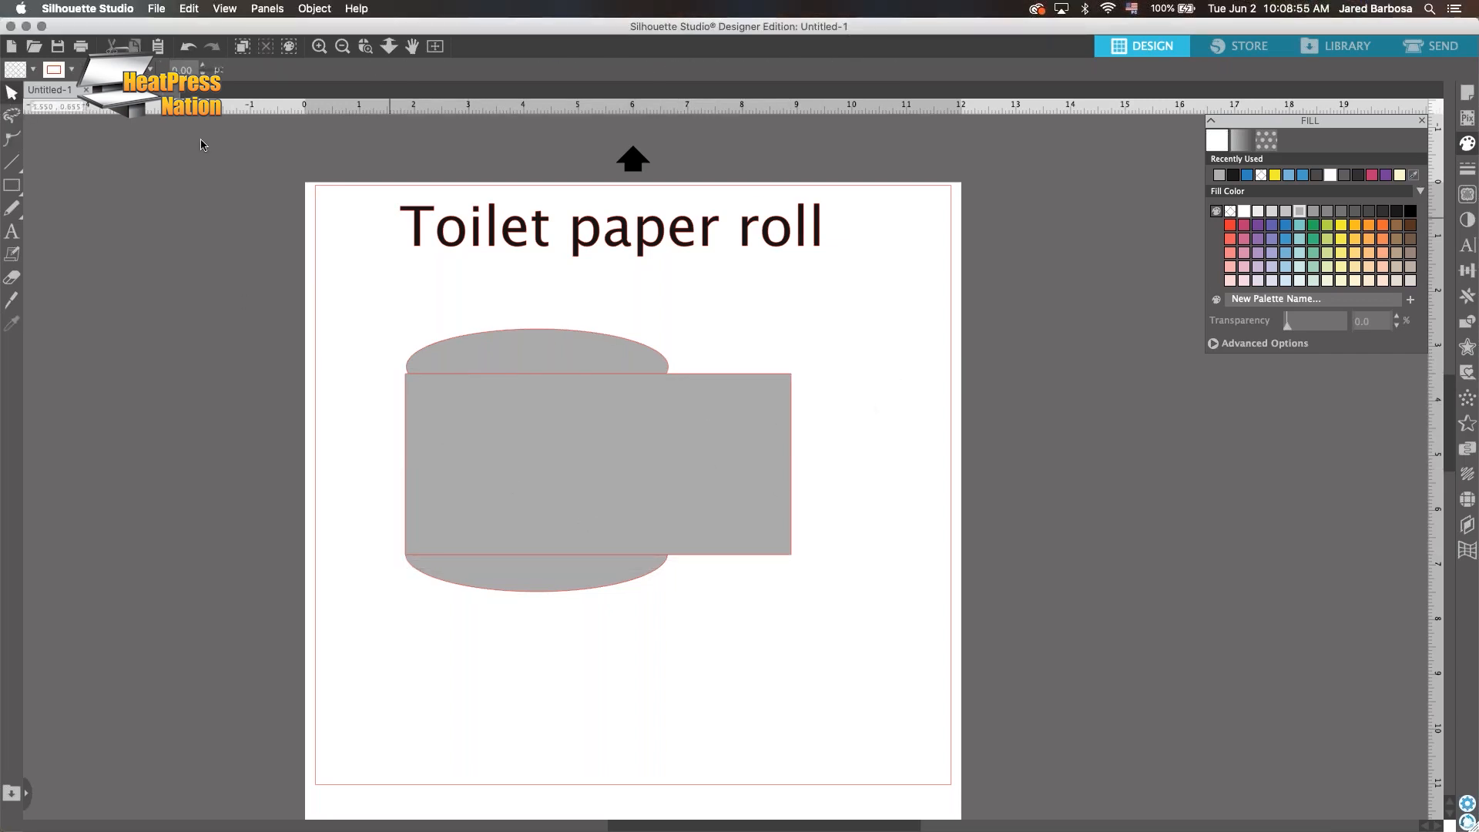
click(13, 138)
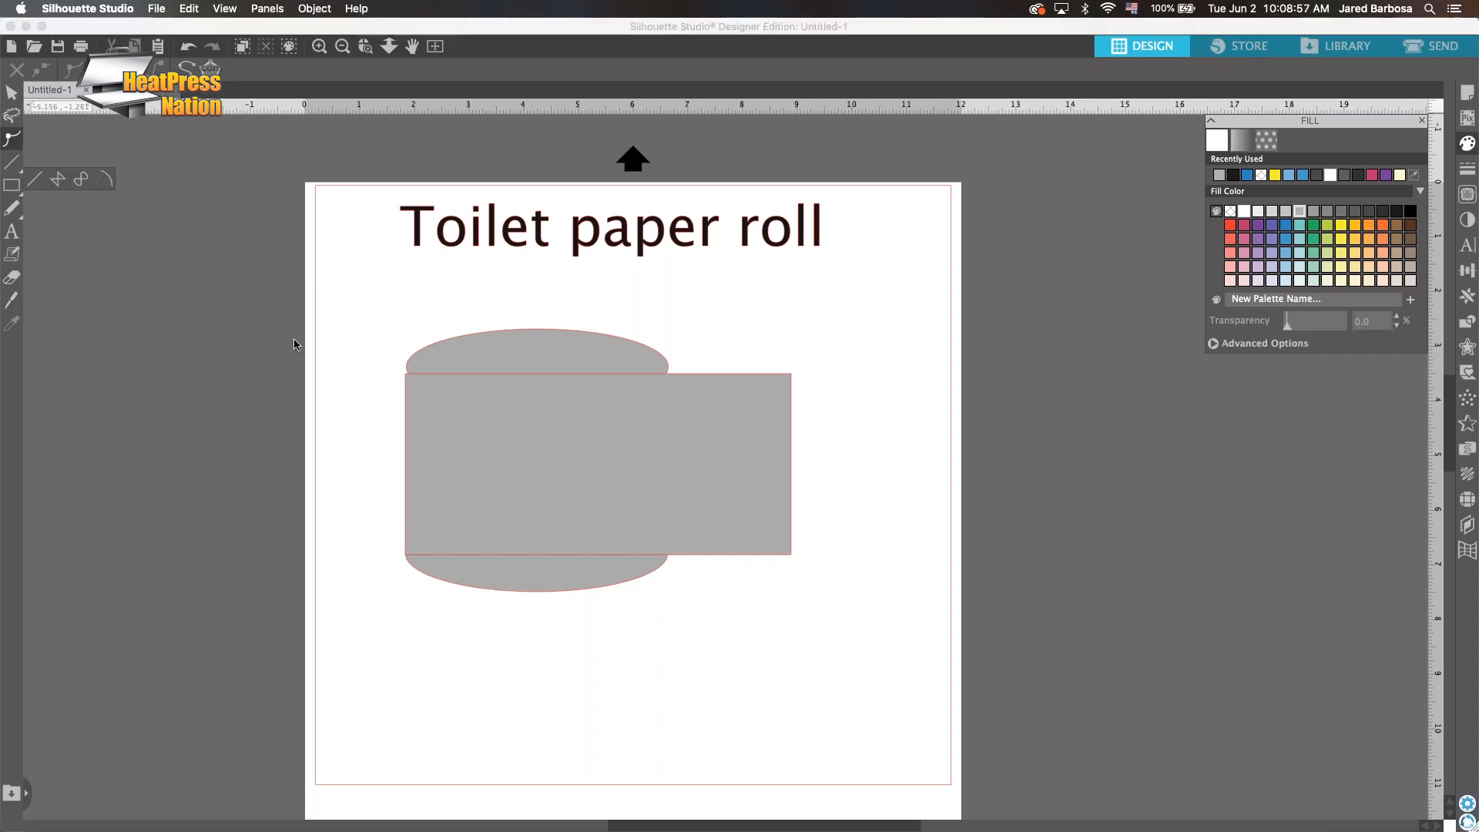
click(545, 429)
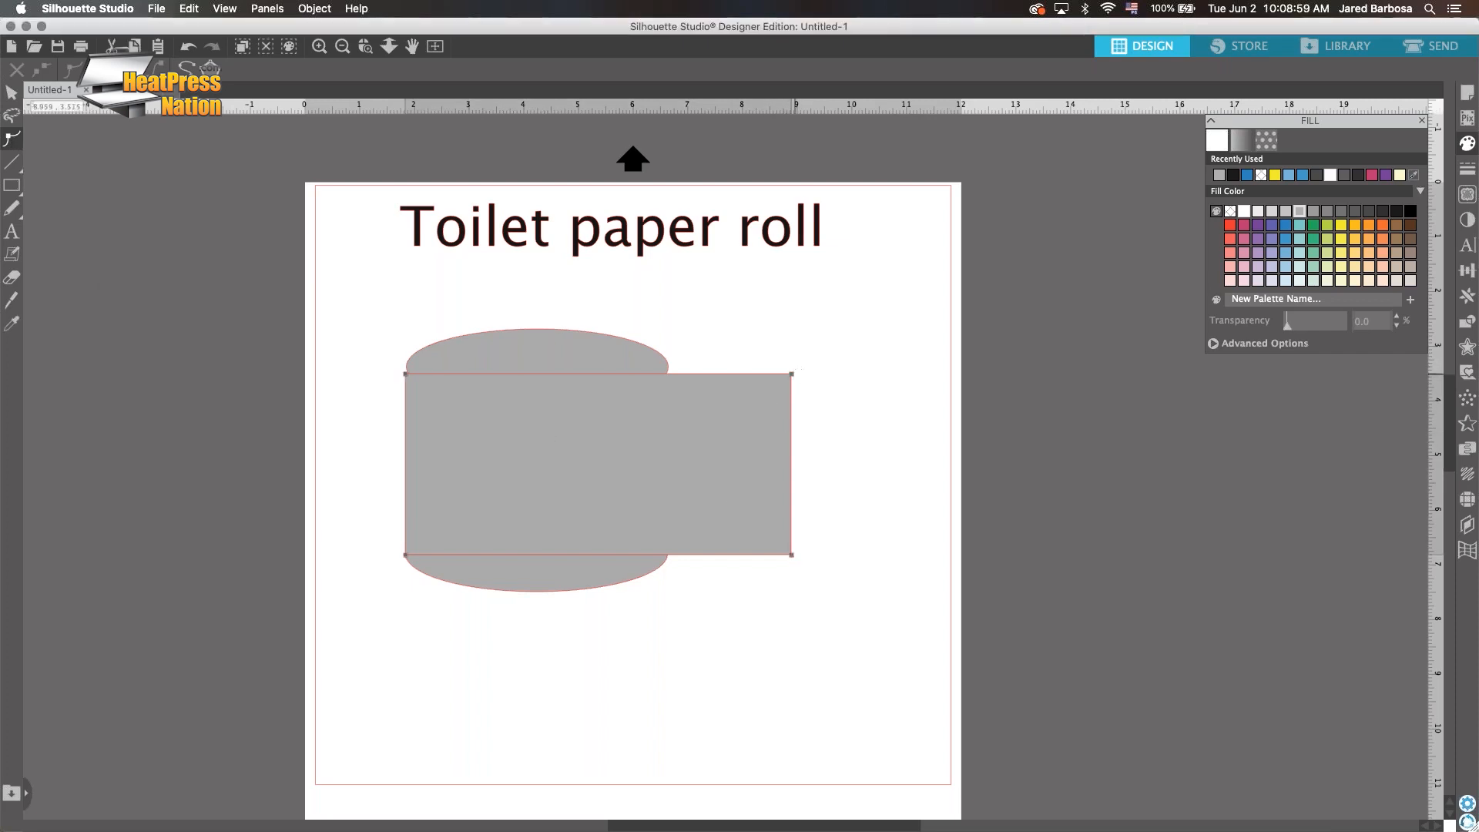
Try moving the rectangle's upper-right corner point outward and then inward, undoing each move
drag(791, 376, 870, 441)
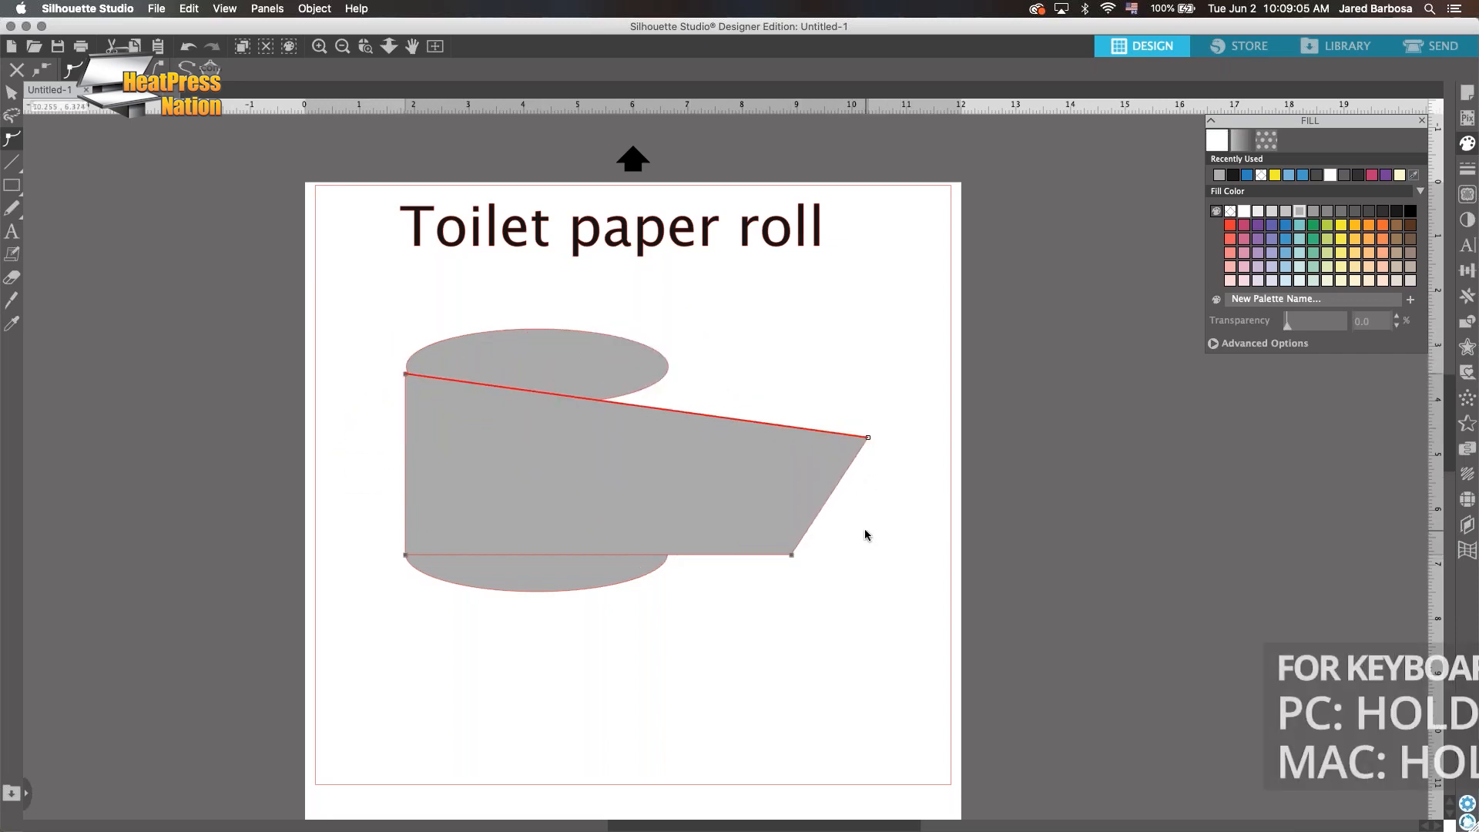
key(super+z)
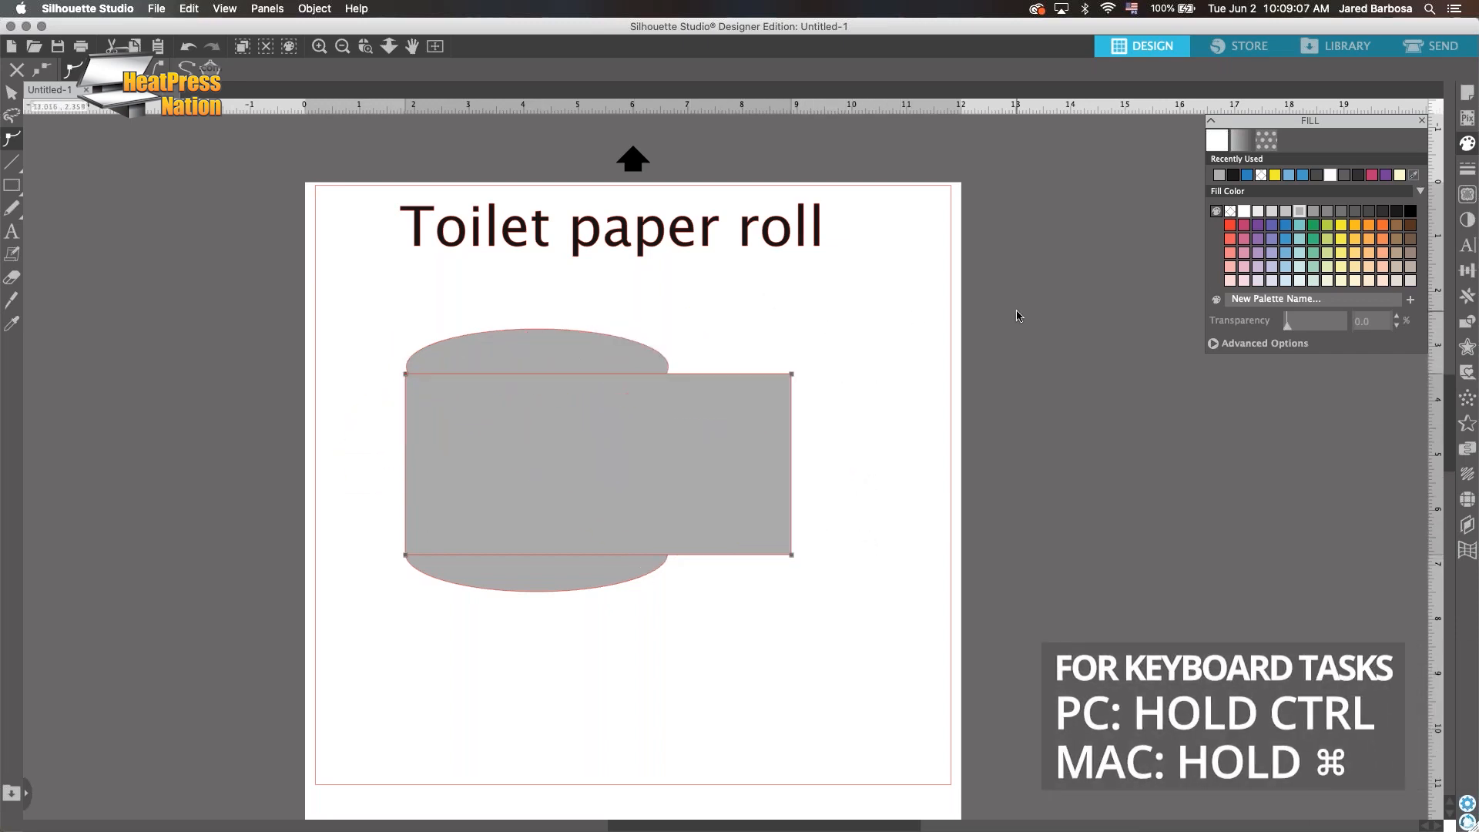
drag(793, 375, 578, 512)
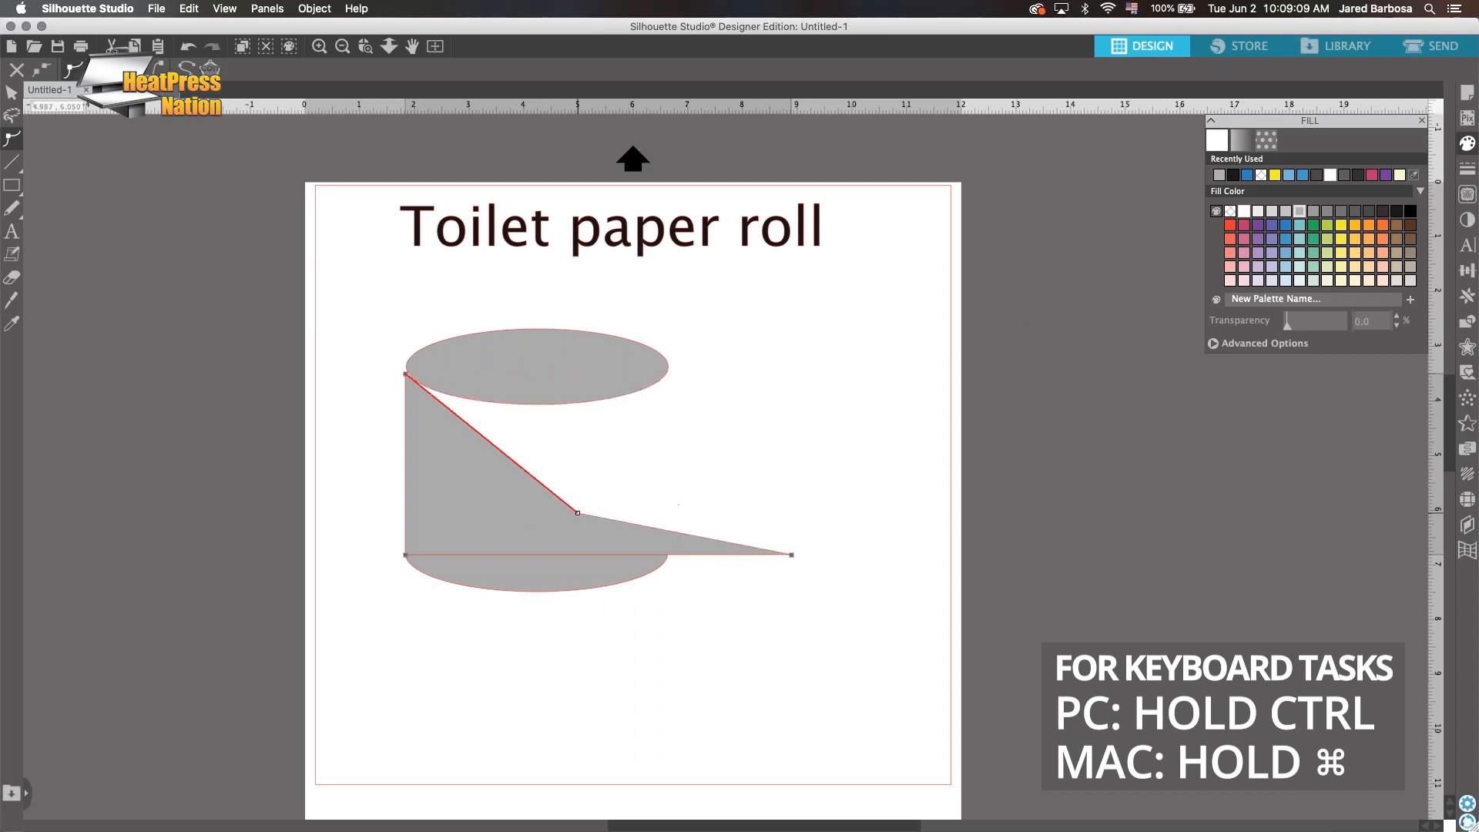
click(184, 51)
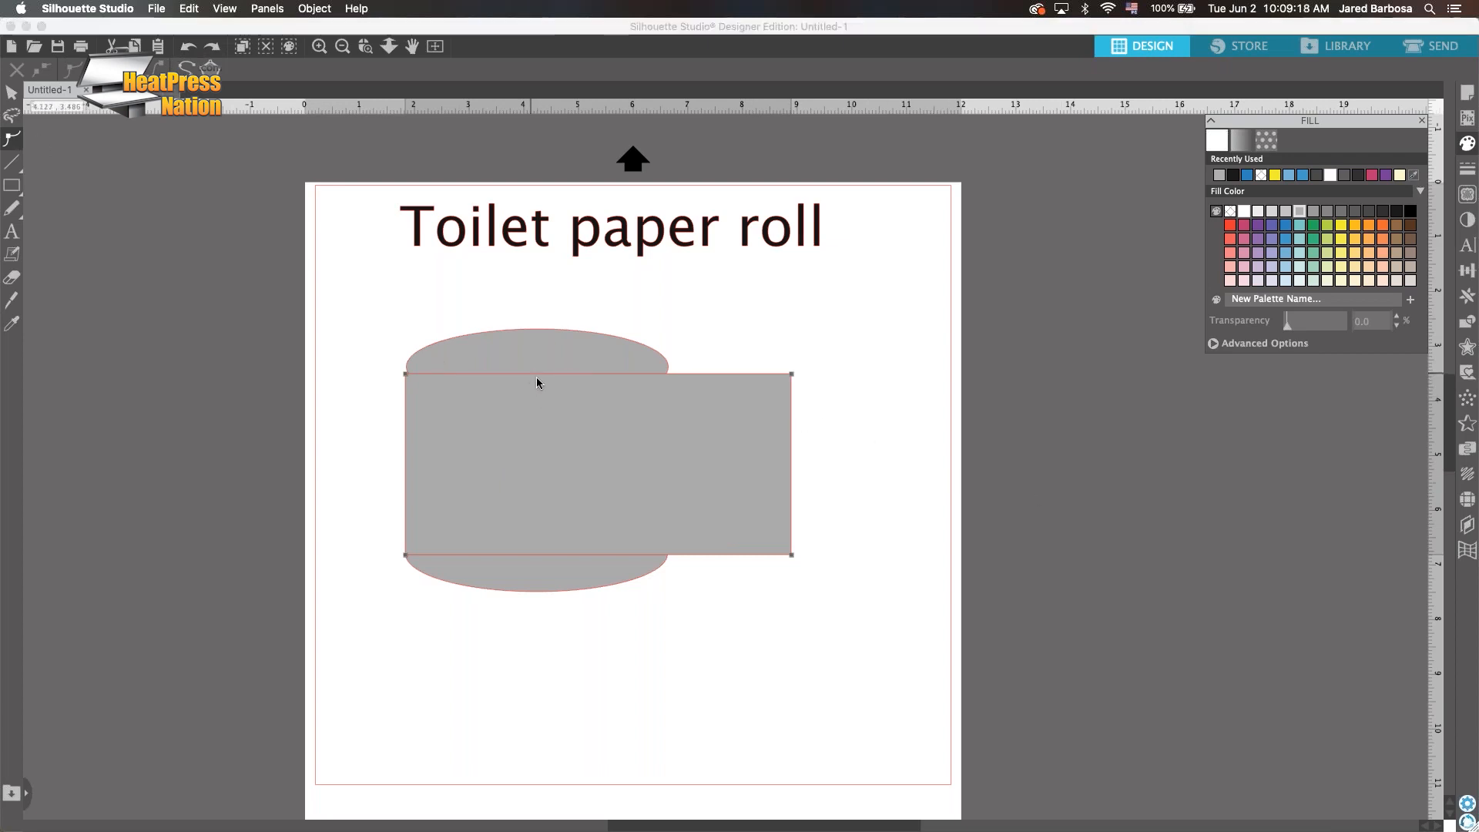
Add a point on the rectangle's top edge near the upper ellipse's centre and pull it down to just below that ellipse
click(546, 395)
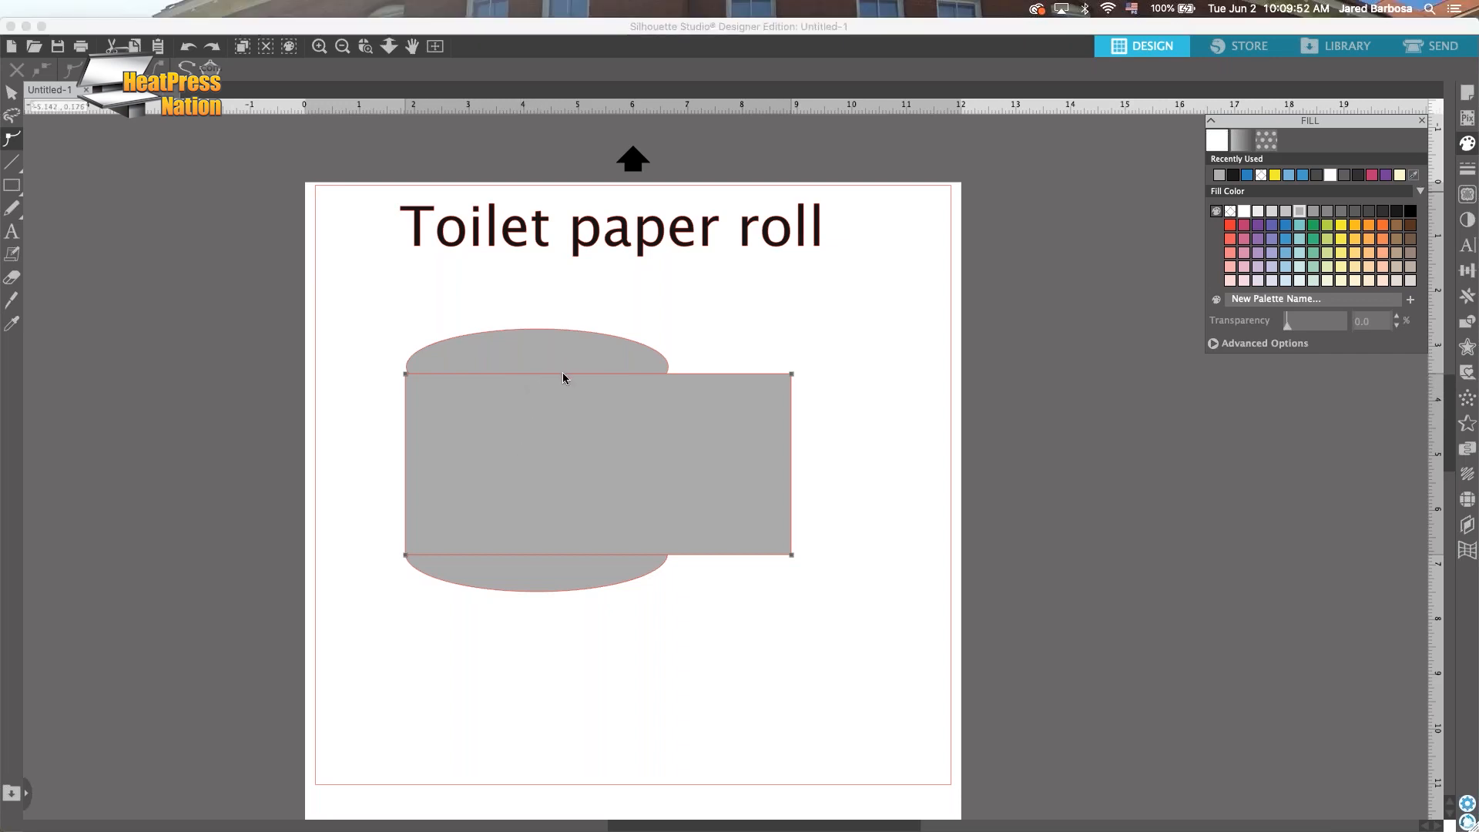
click(562, 374)
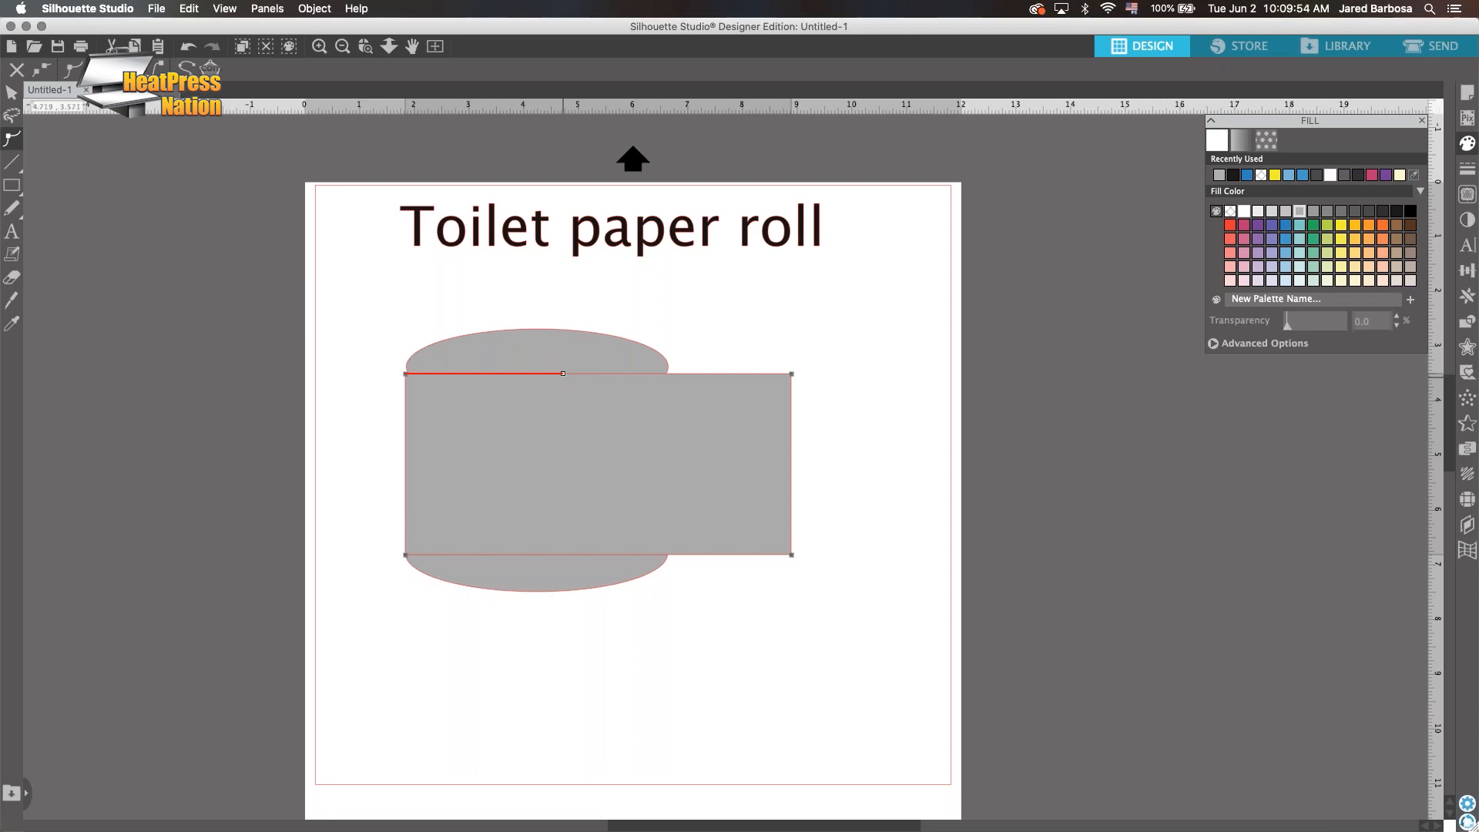
key(super+z)
click(523, 375)
drag(523, 374, 522, 412)
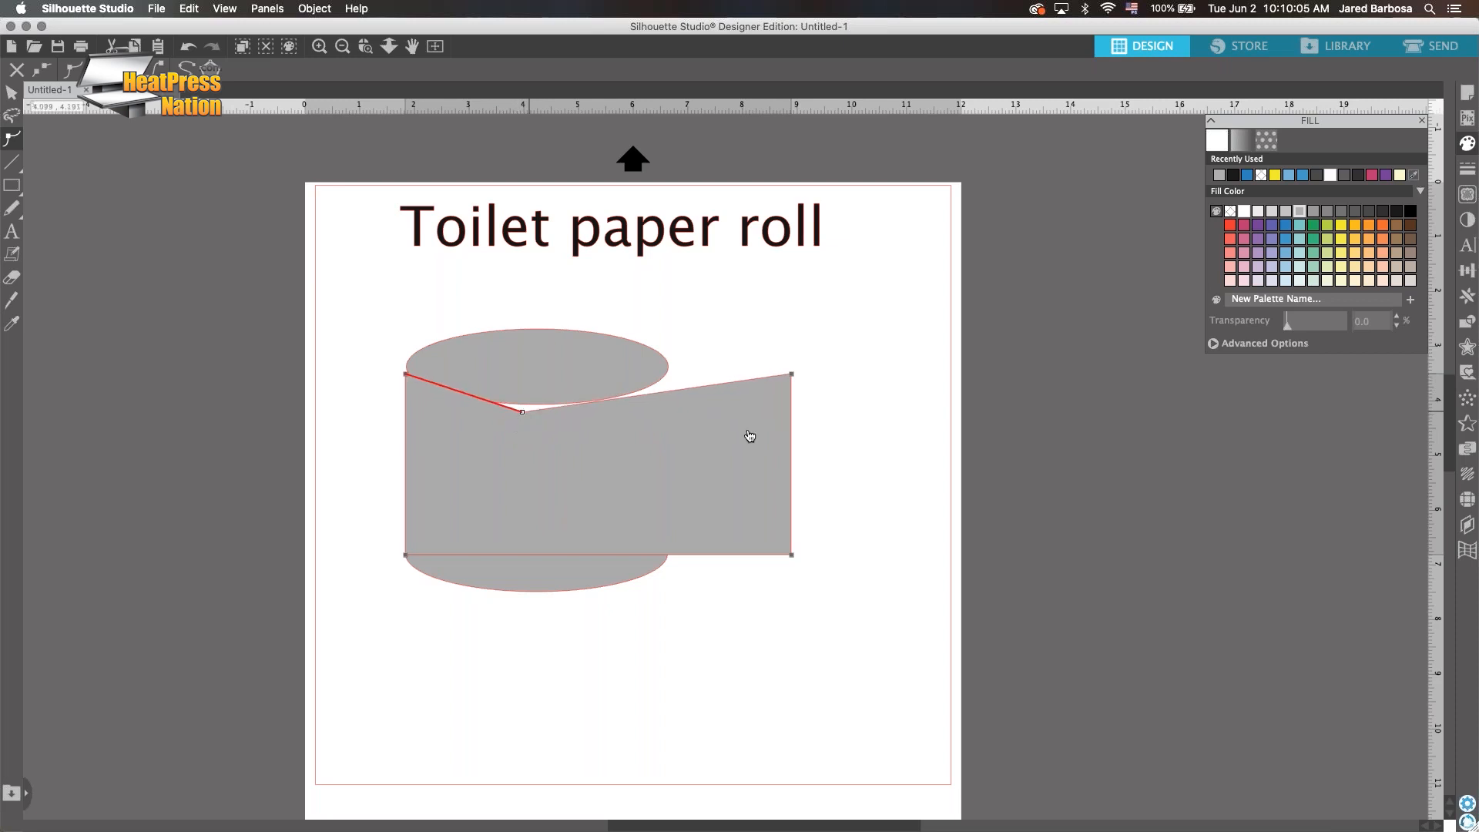
Display the Modify and Line Style options together, with Modify moved lower beside the page
click(1468, 323)
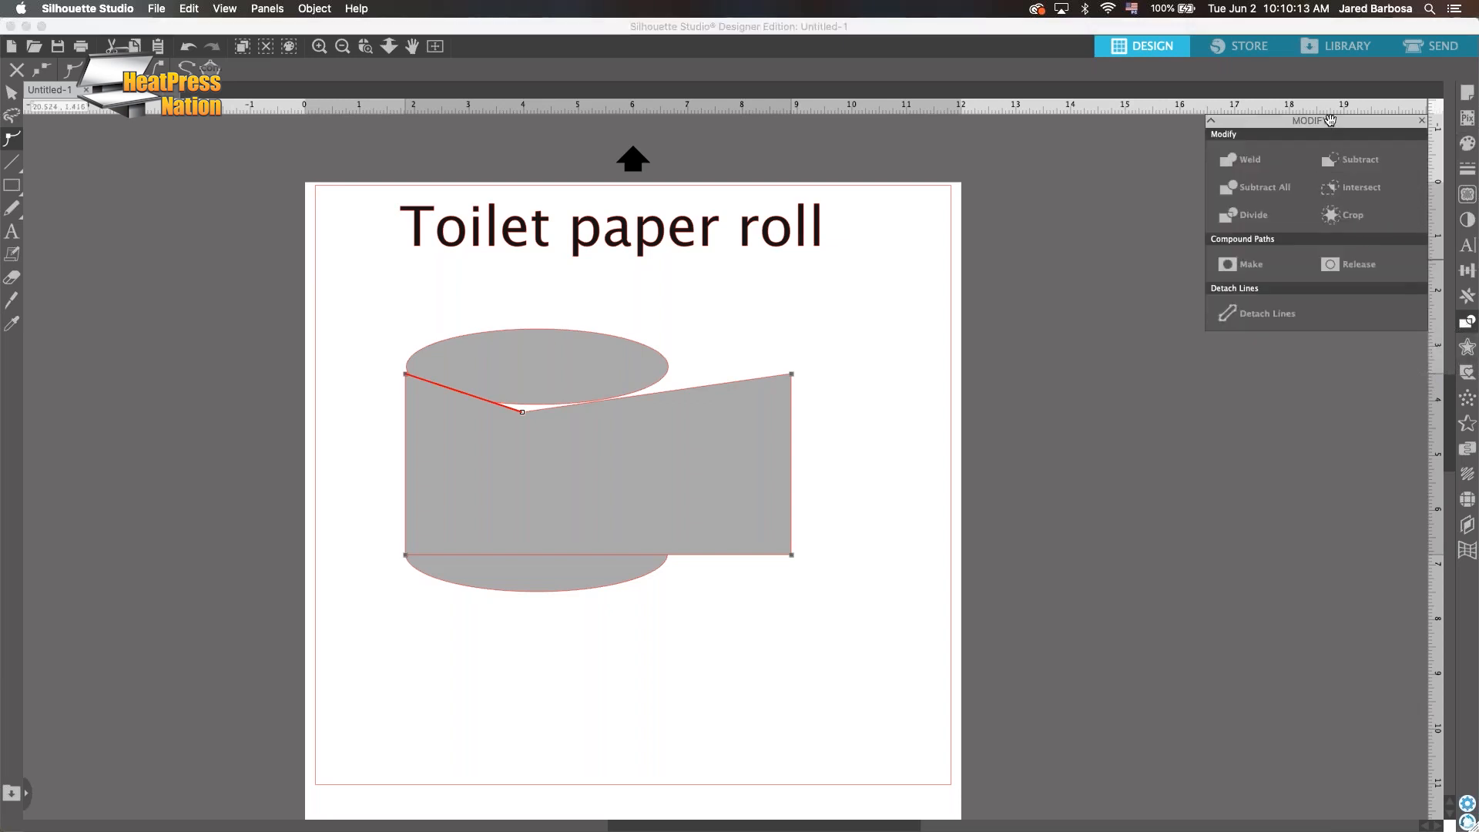
drag(1330, 120, 1321, 493)
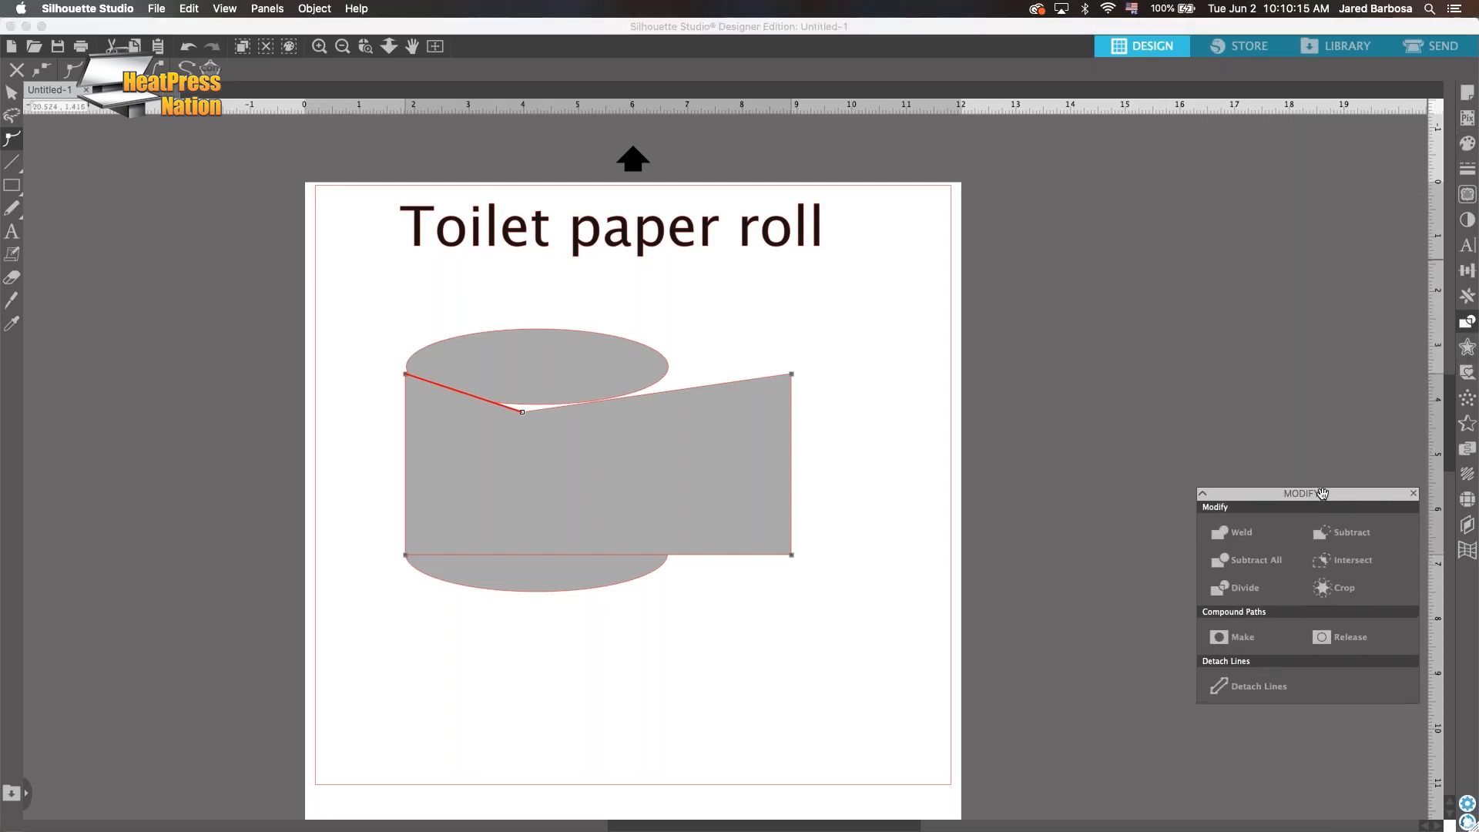
click(1467, 168)
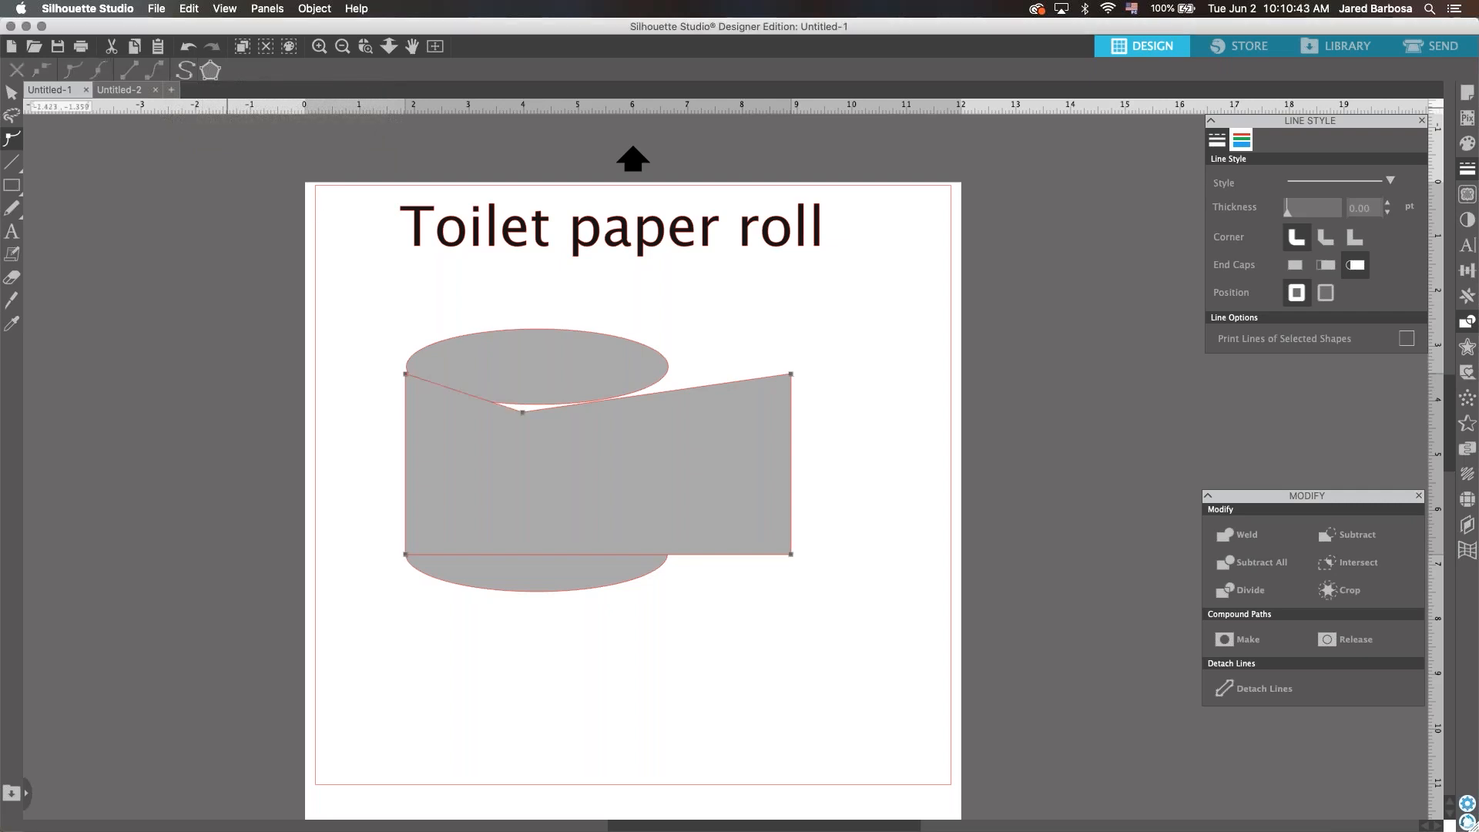
Turn the sloped edge left of the added point into a curve and adjust its point and handles to follow the upper ellipse's underside
drag(523, 412, 522, 423)
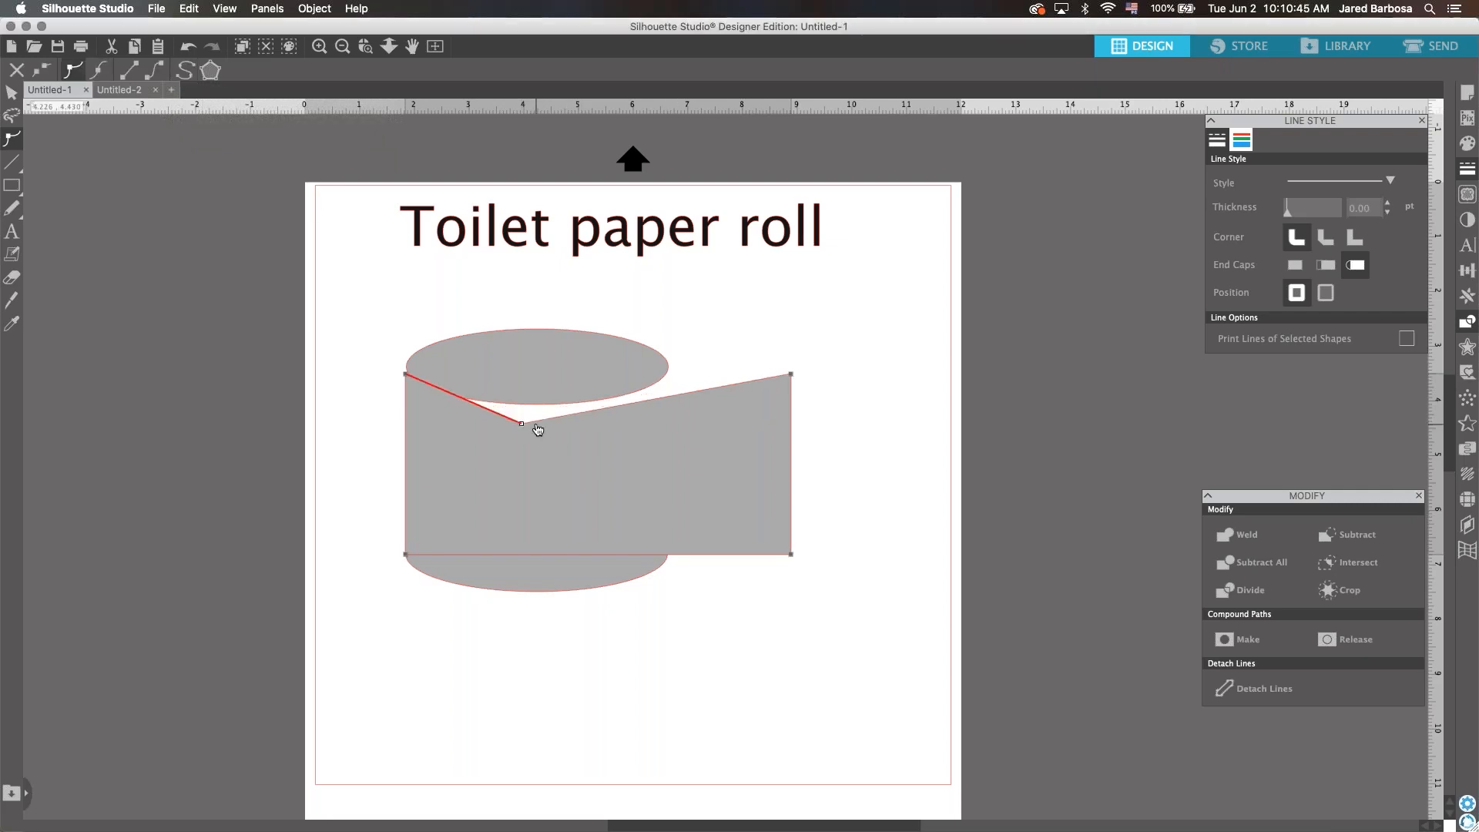
key(super+z)
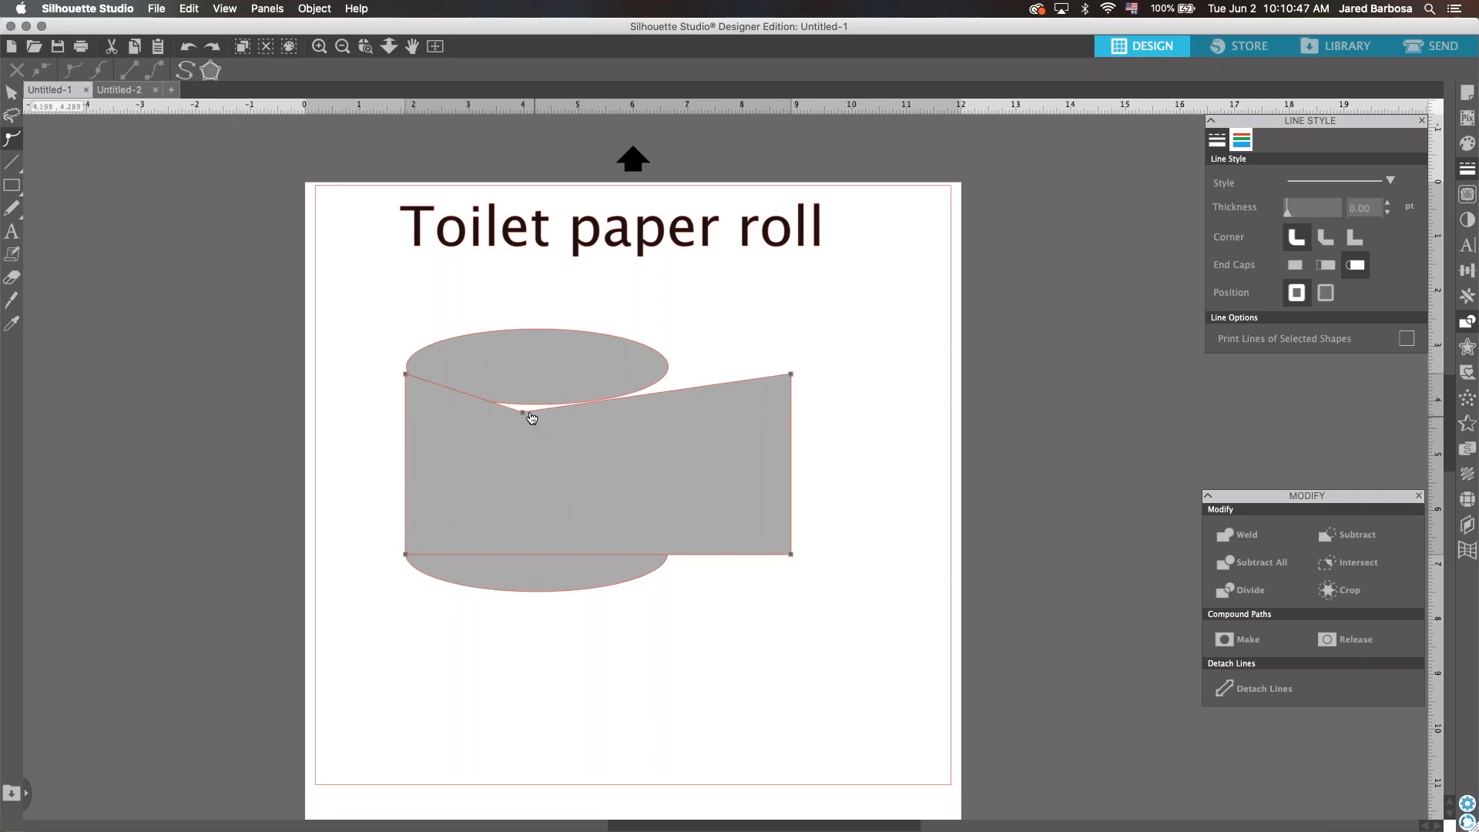
click(523, 412)
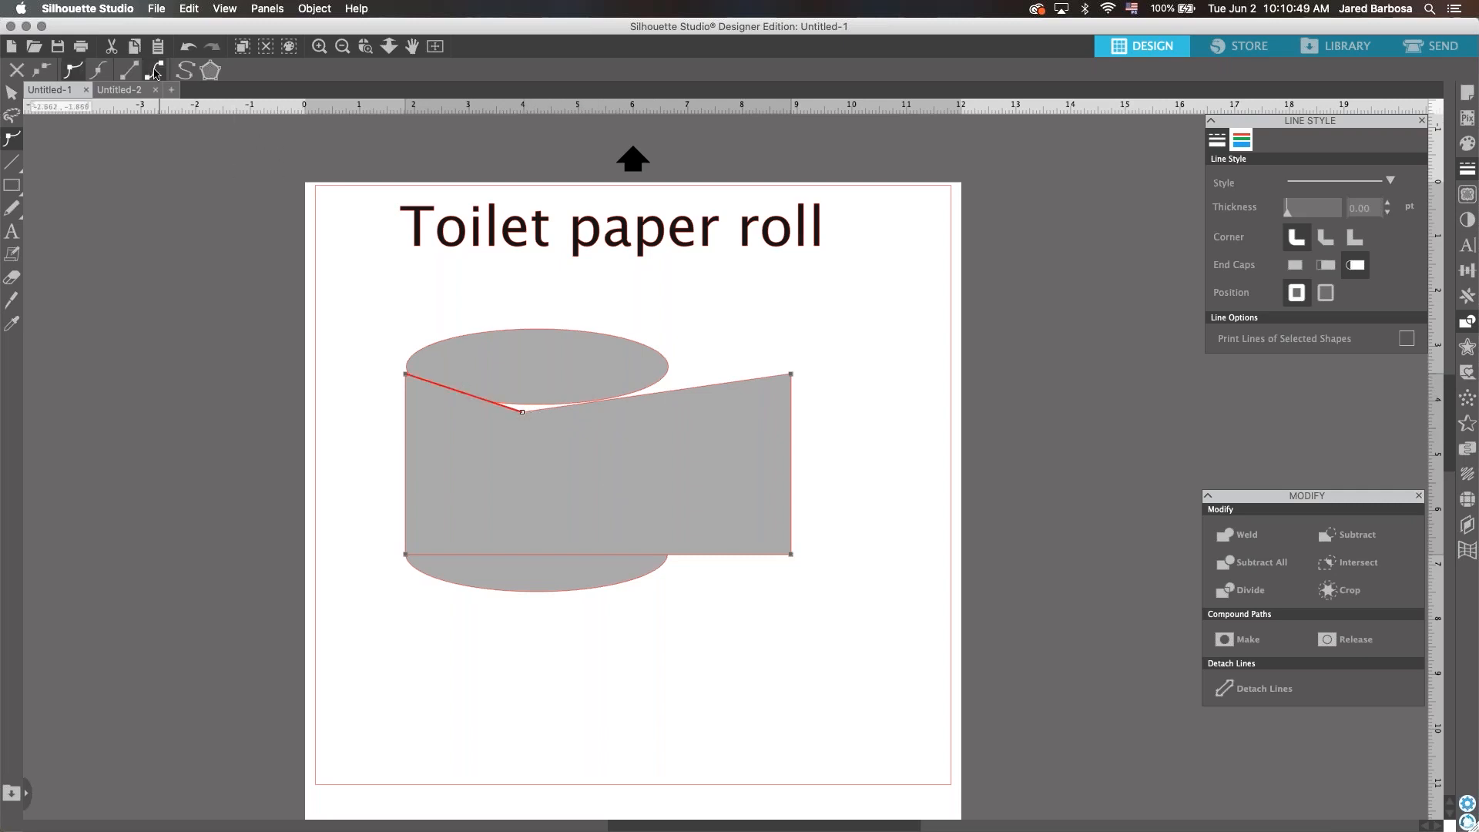
click(154, 70)
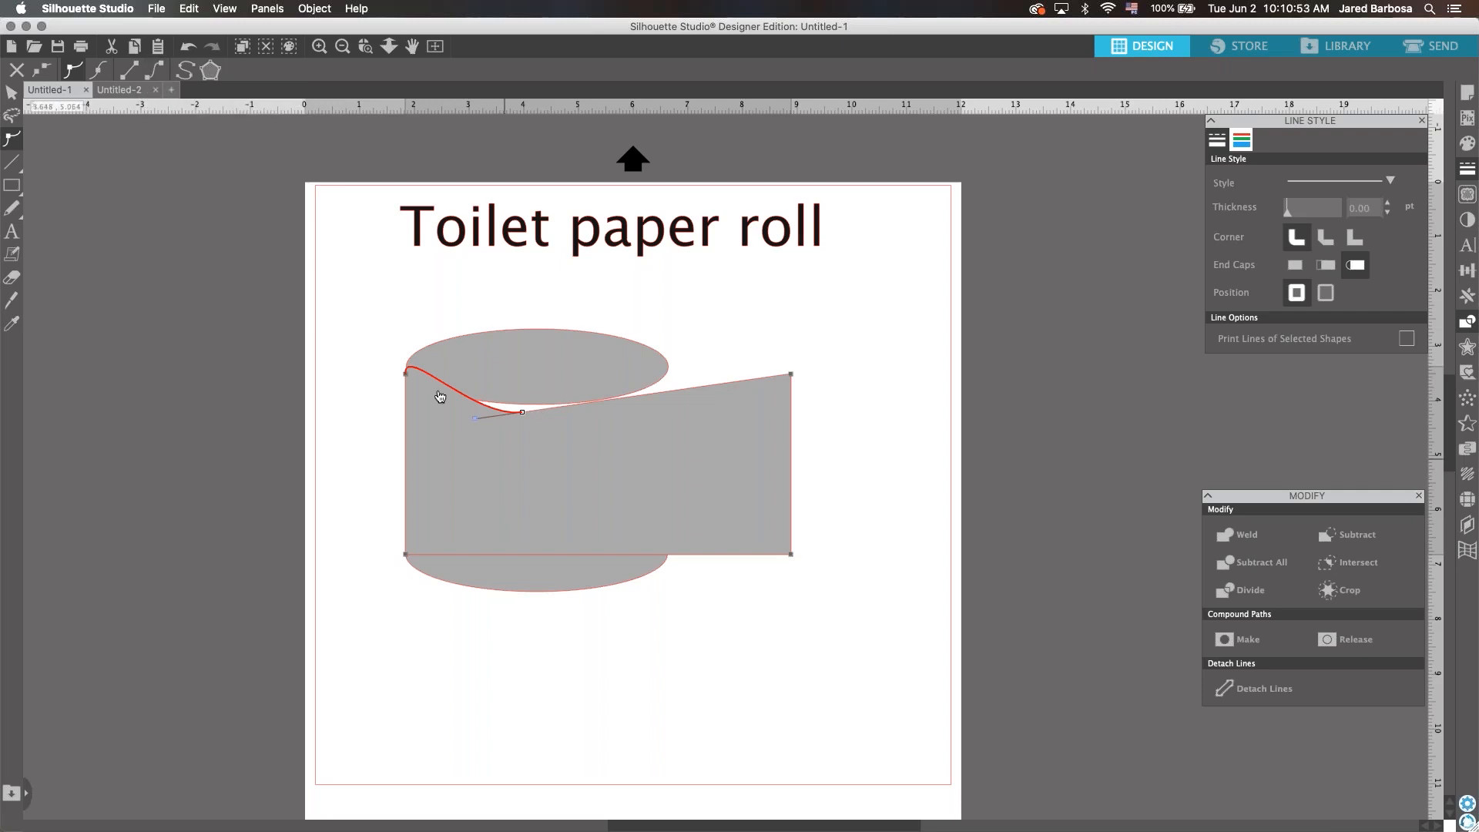
click(406, 375)
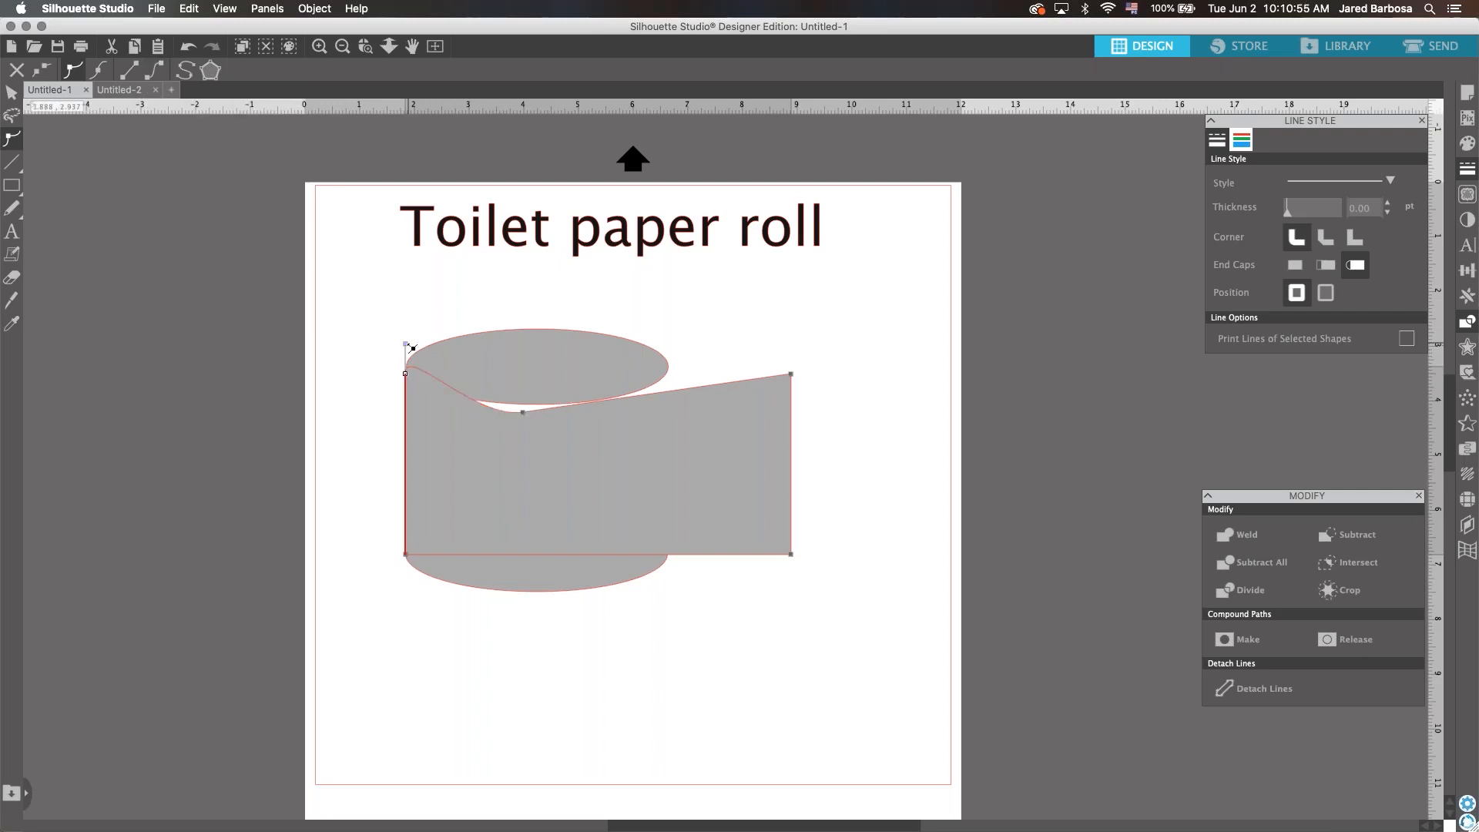
drag(405, 344, 410, 383)
click(524, 414)
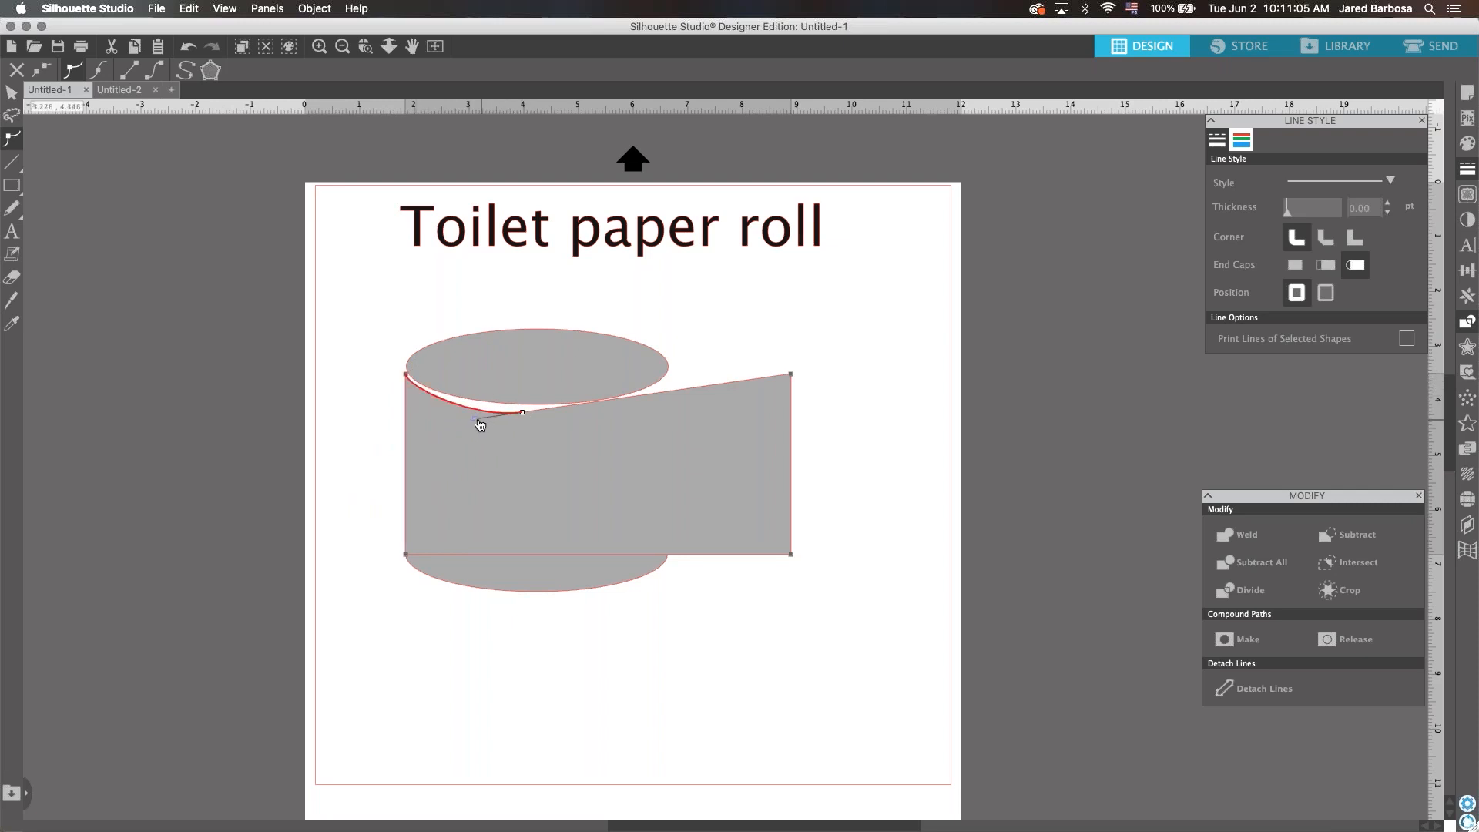
drag(479, 422, 525, 414)
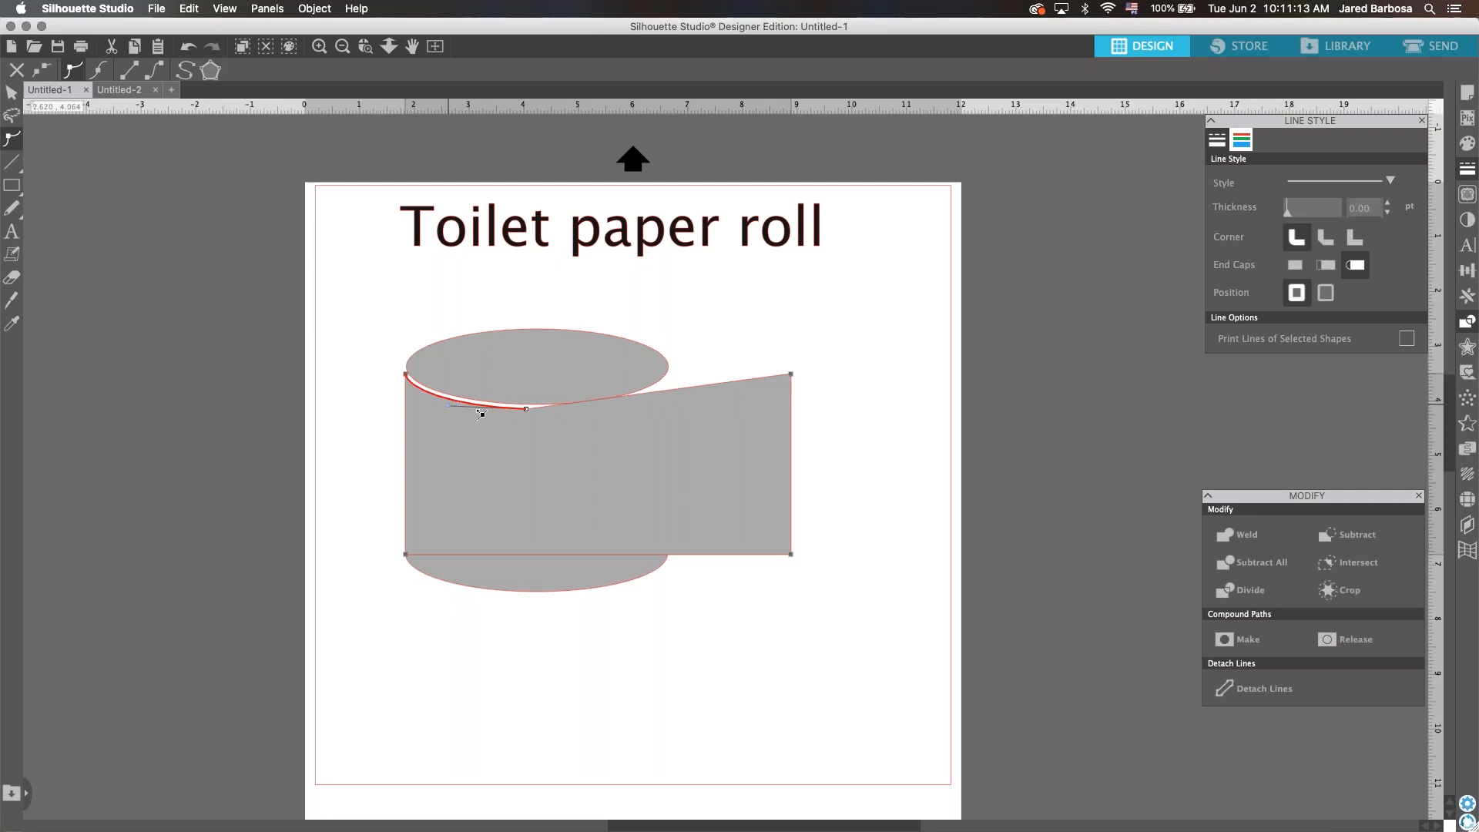
Add a smooth point on the right-hand sloped edge beside the upper ellipse's lower right and curve the segment leading to it
click(646, 396)
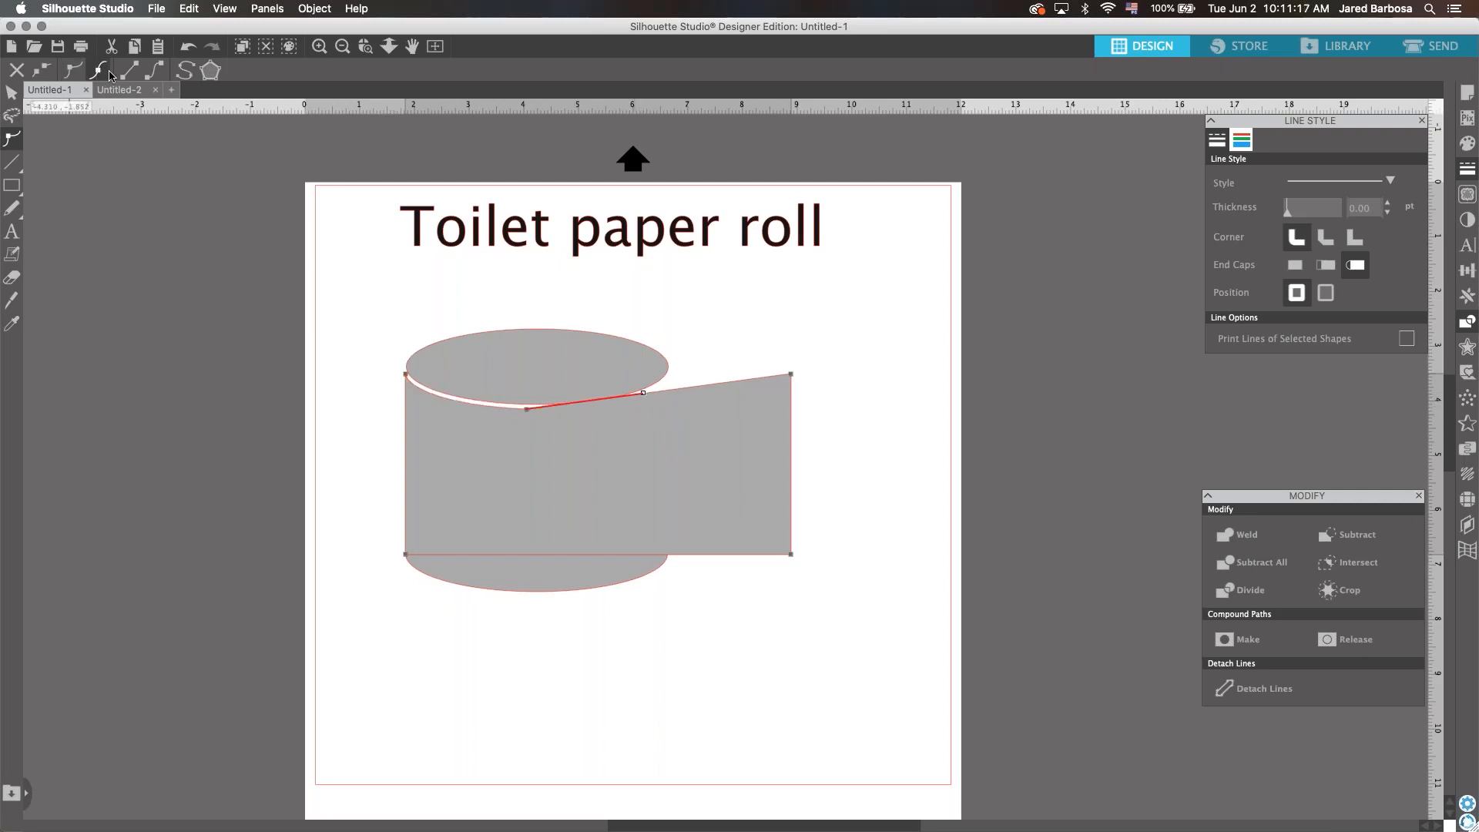
click(154, 70)
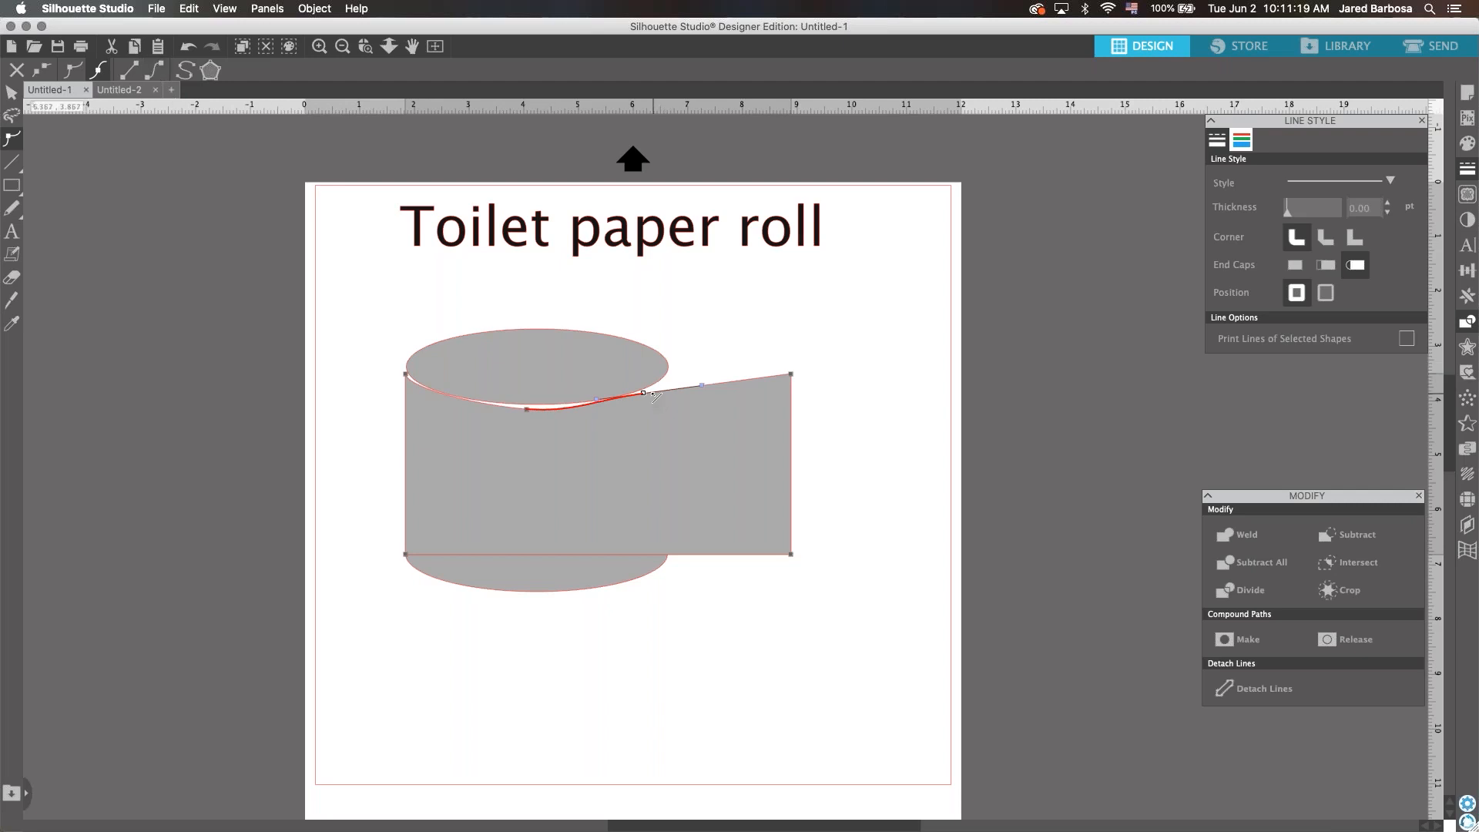
drag(644, 394, 650, 395)
Adjust the handles of the two added points so the top edge follows the ellipse and flows into the paper tail, and end point editing
click(528, 410)
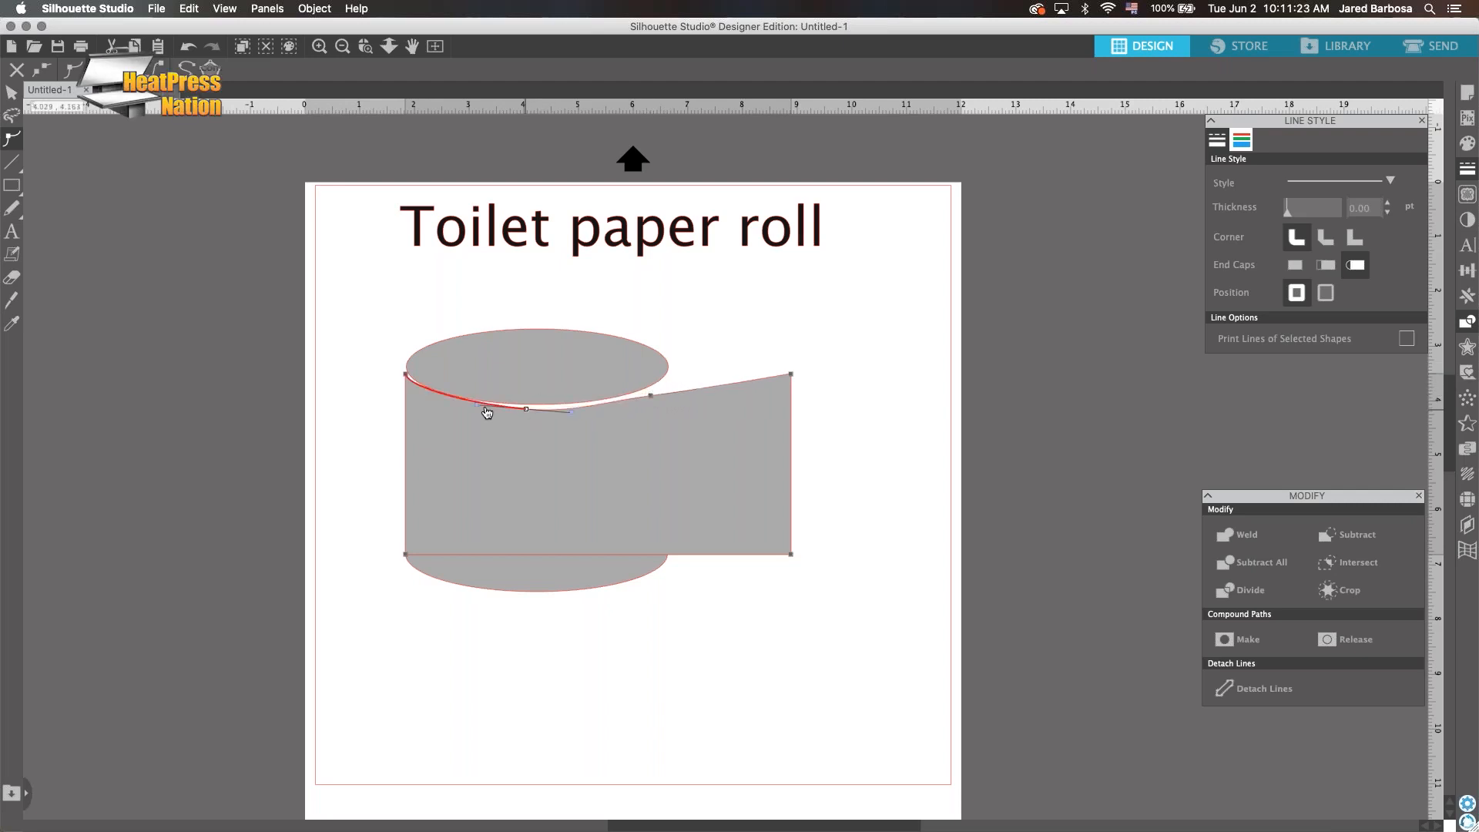
drag(469, 408, 464, 412)
click(651, 396)
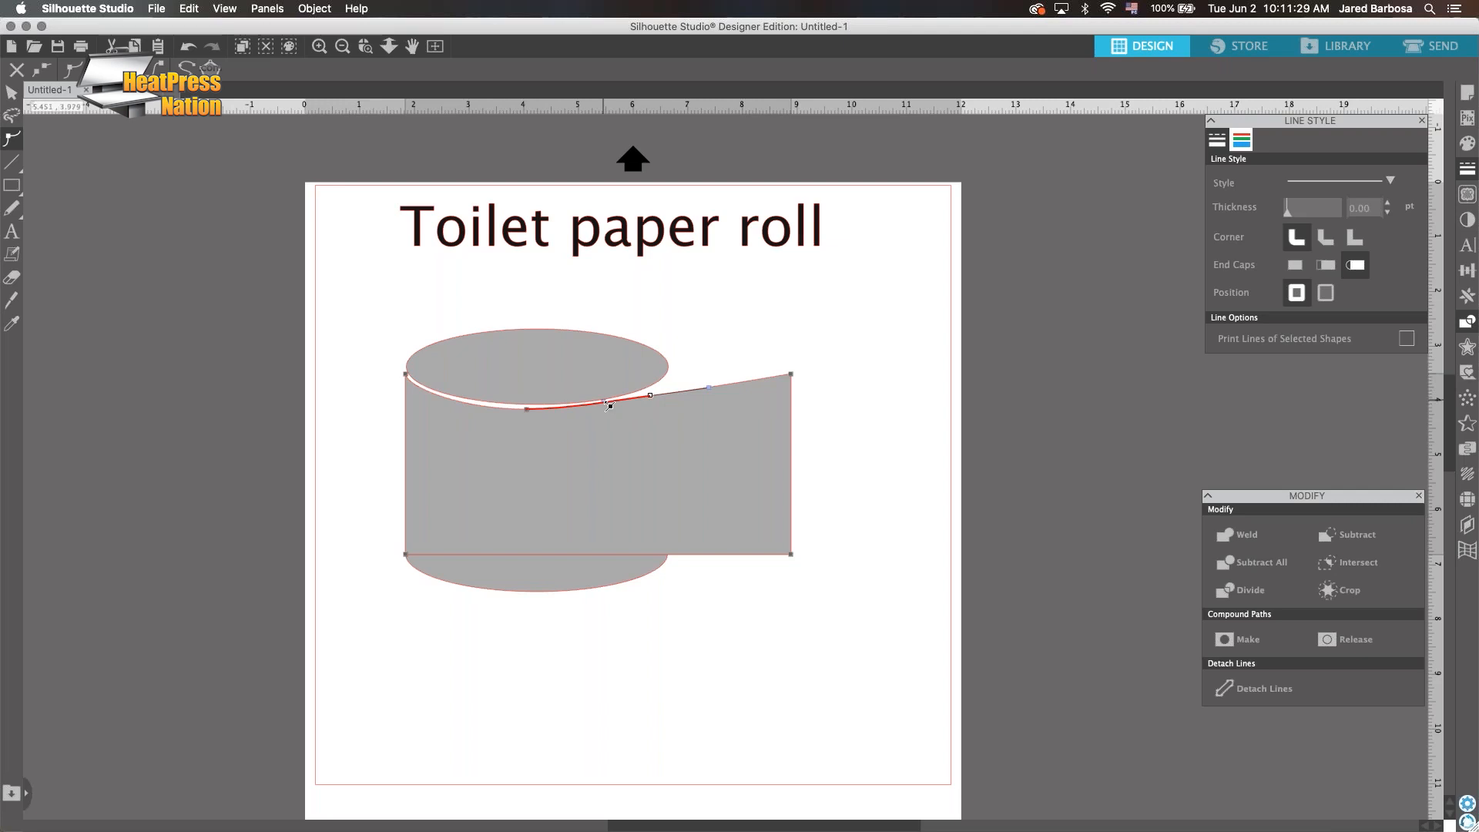
drag(609, 405, 606, 409)
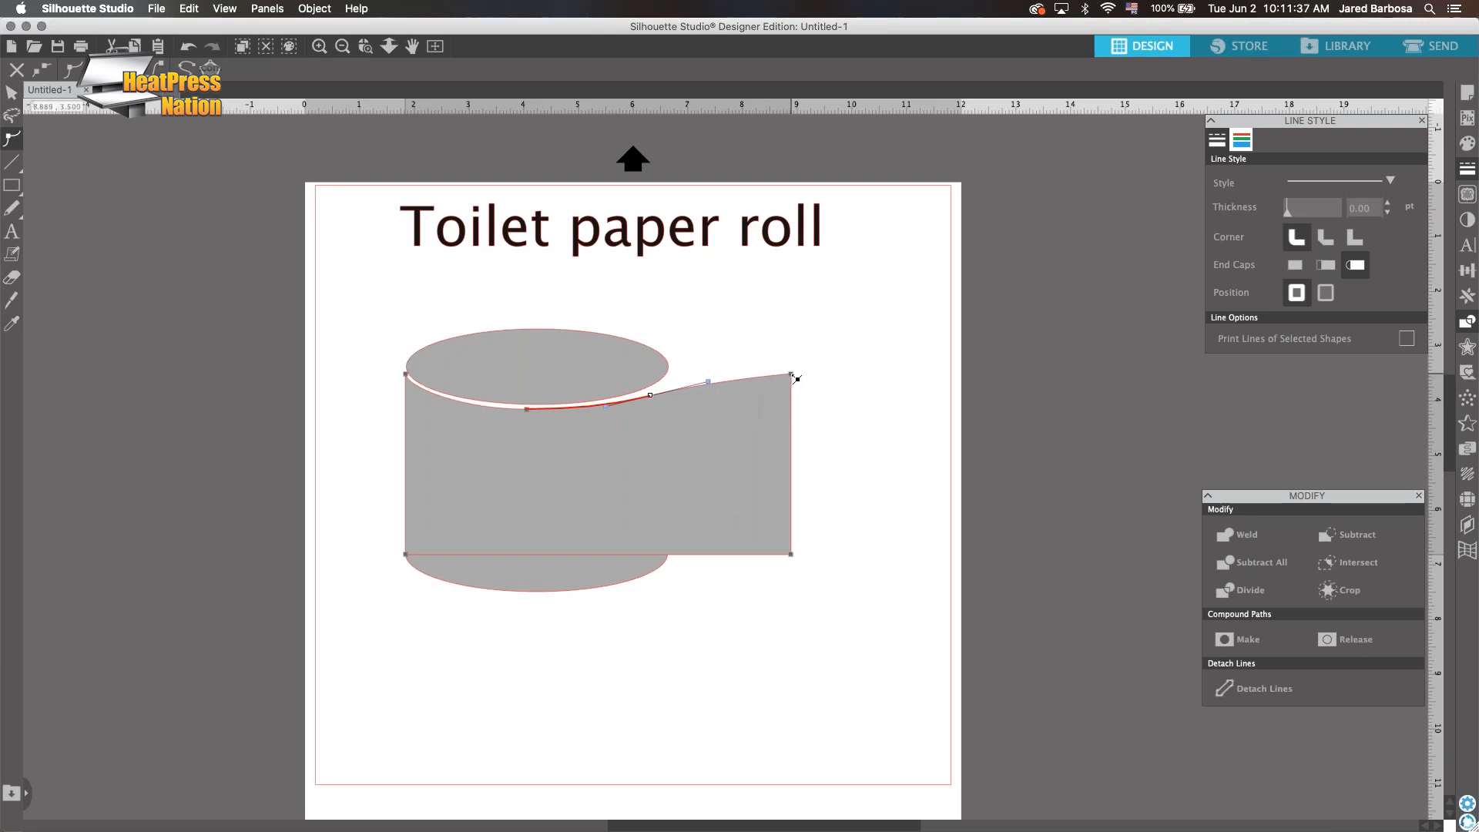
click(724, 630)
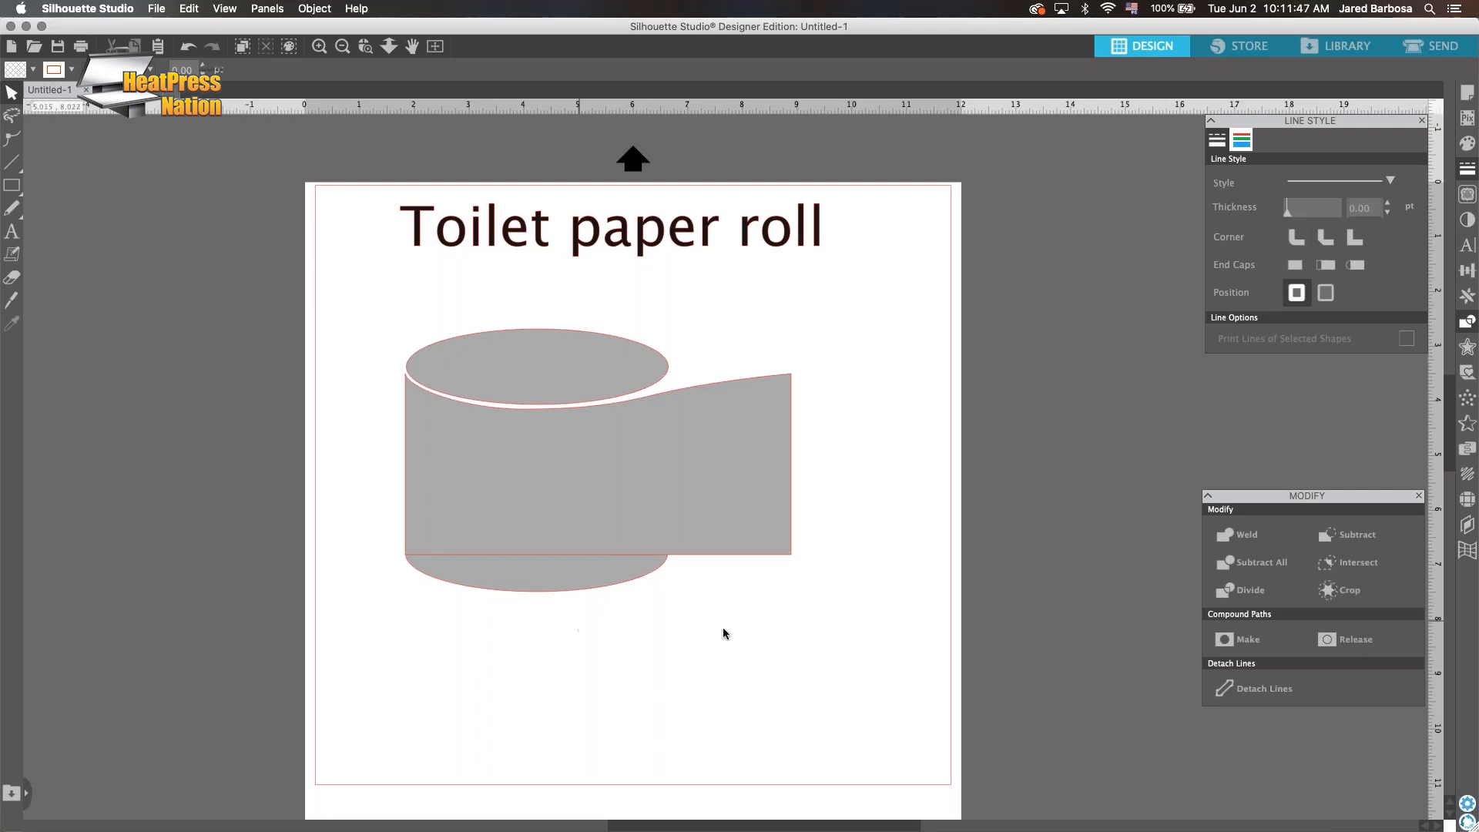
Try Subtract and Intersect on the curved body and lower ellipse, undoing each, and weld the two into one shape
drag(732, 629, 504, 748)
drag(688, 722, 559, 513)
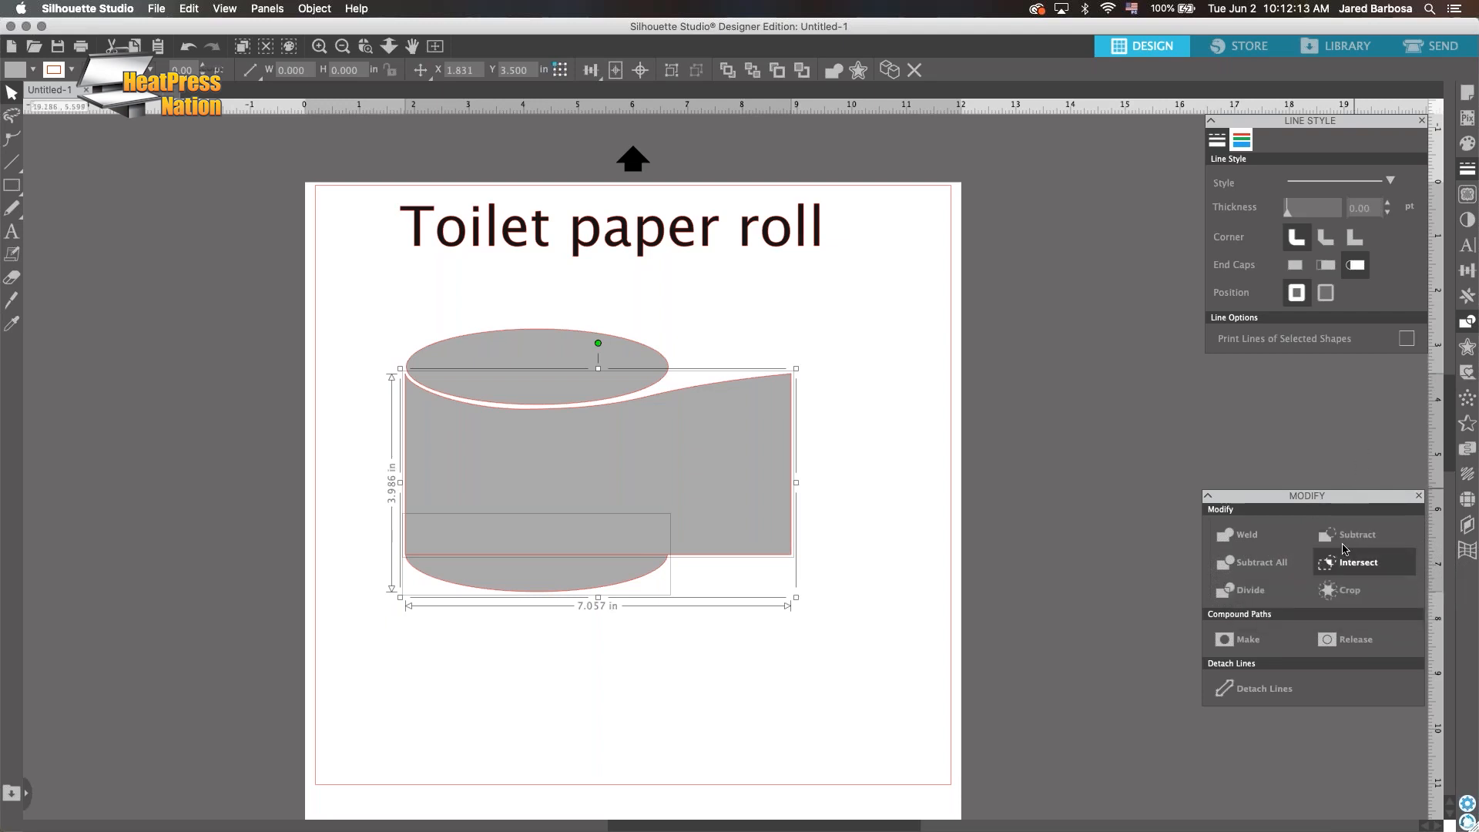
click(1348, 539)
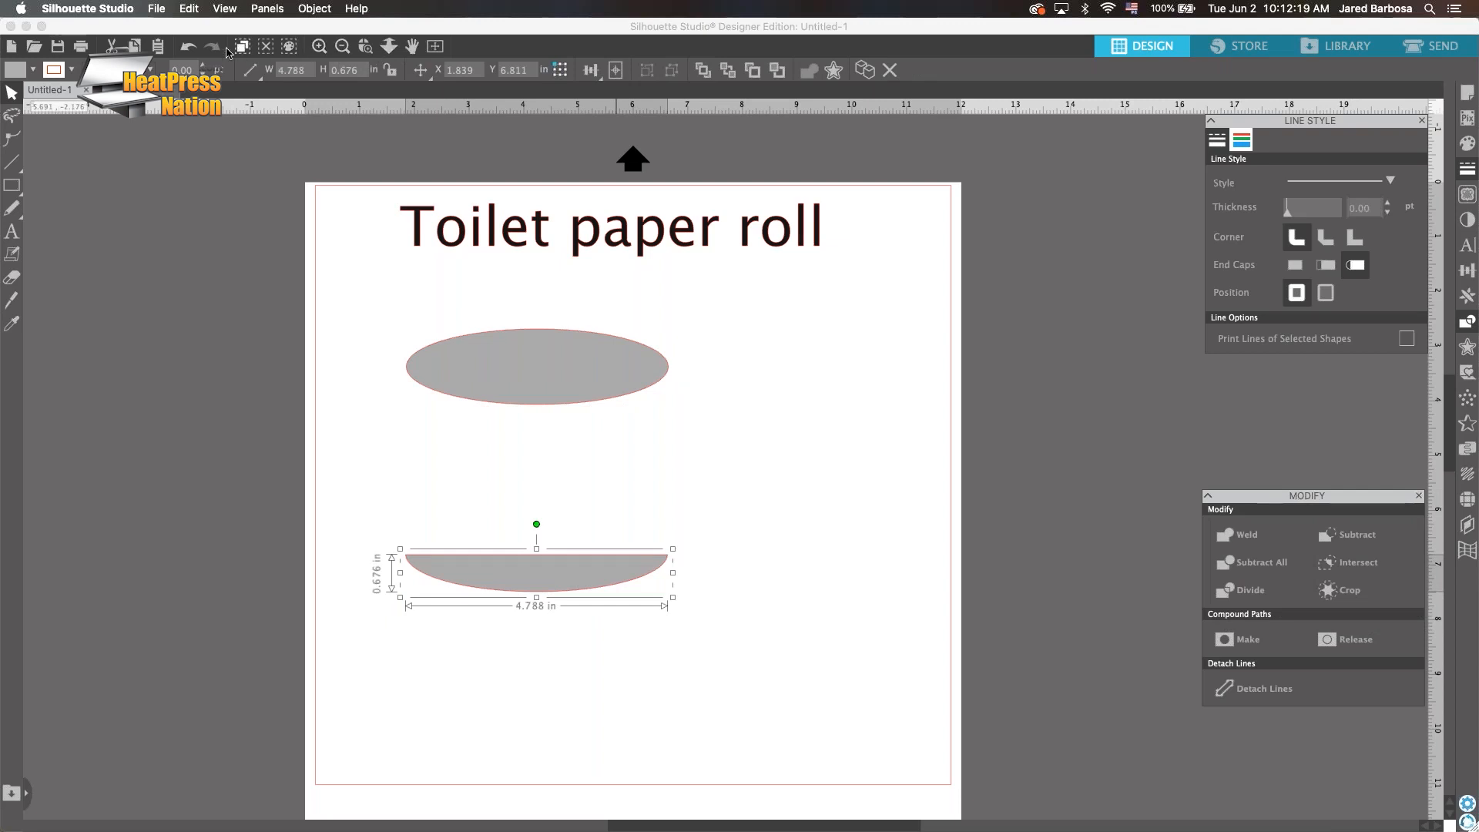
click(188, 48)
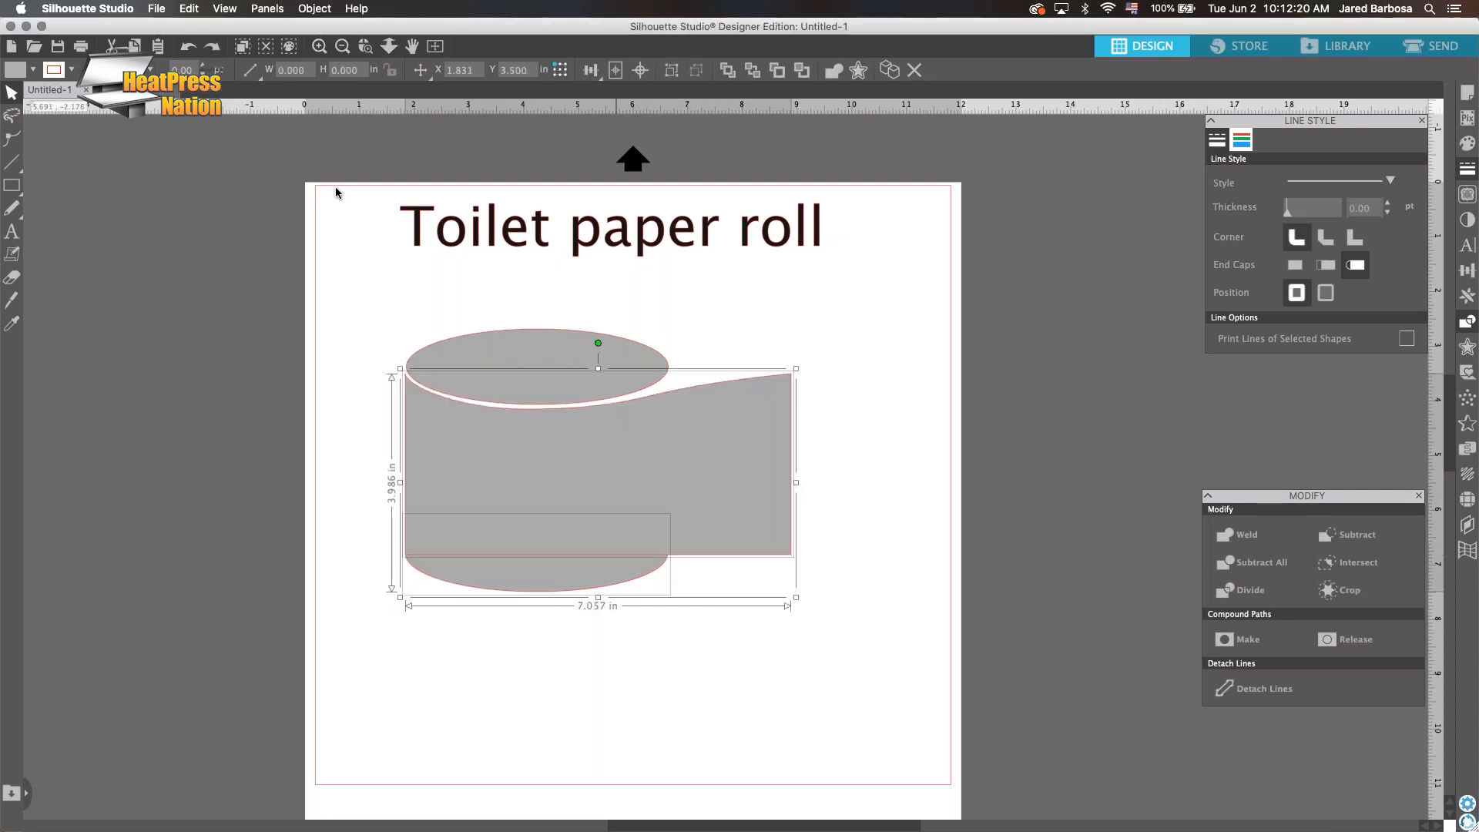
click(1349, 563)
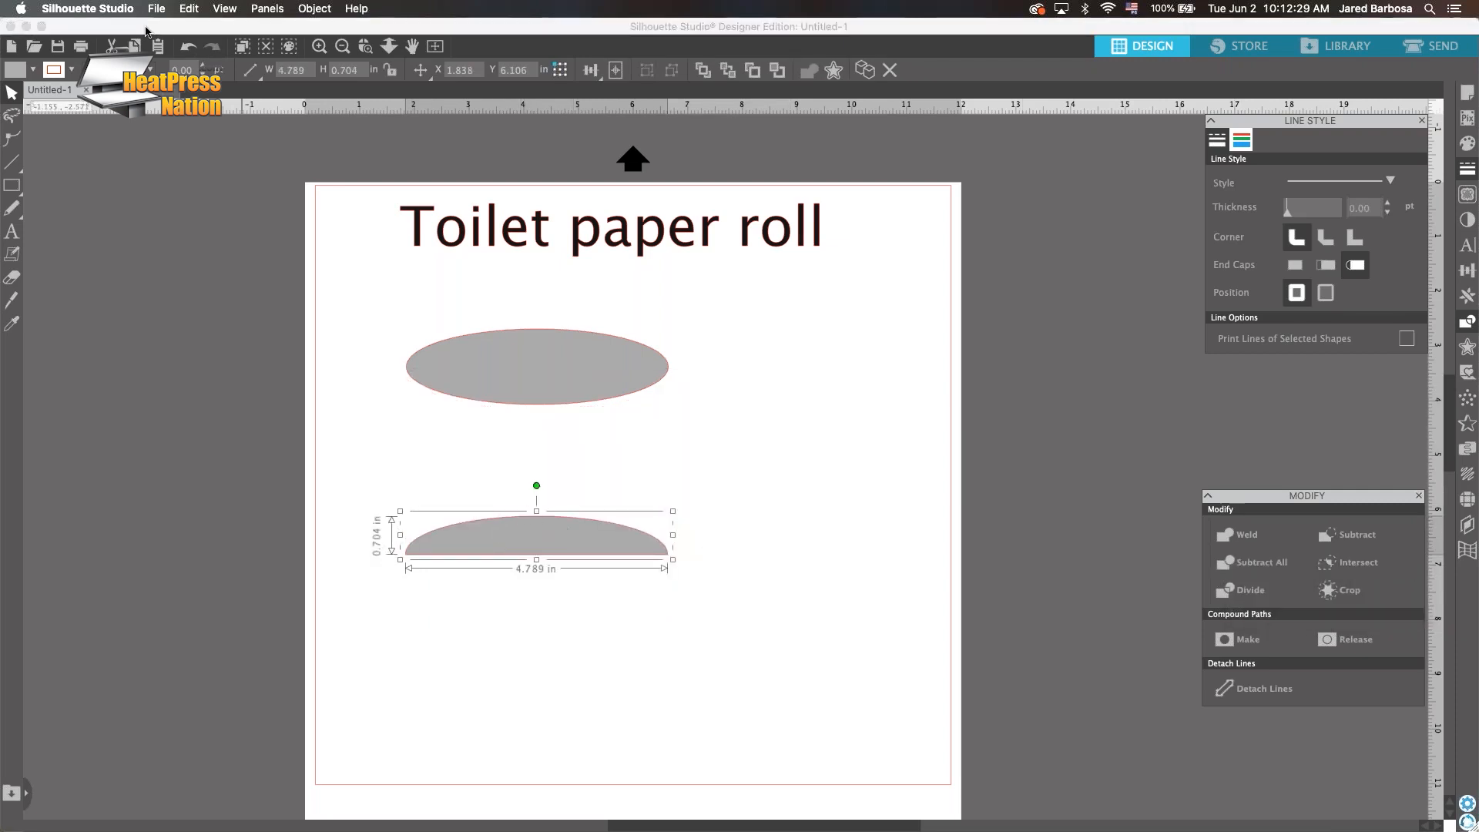
key(super+z)
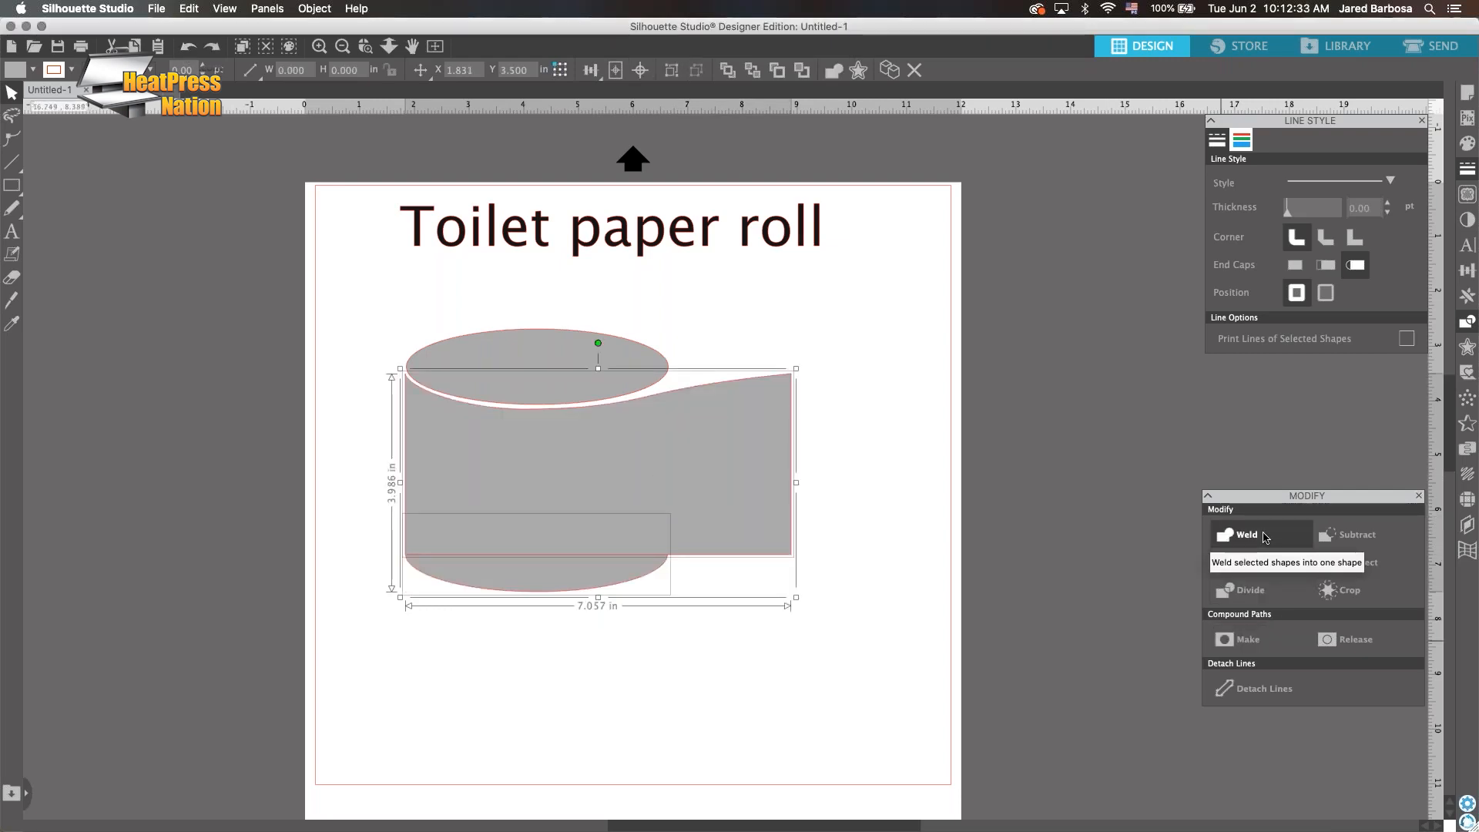
click(1265, 537)
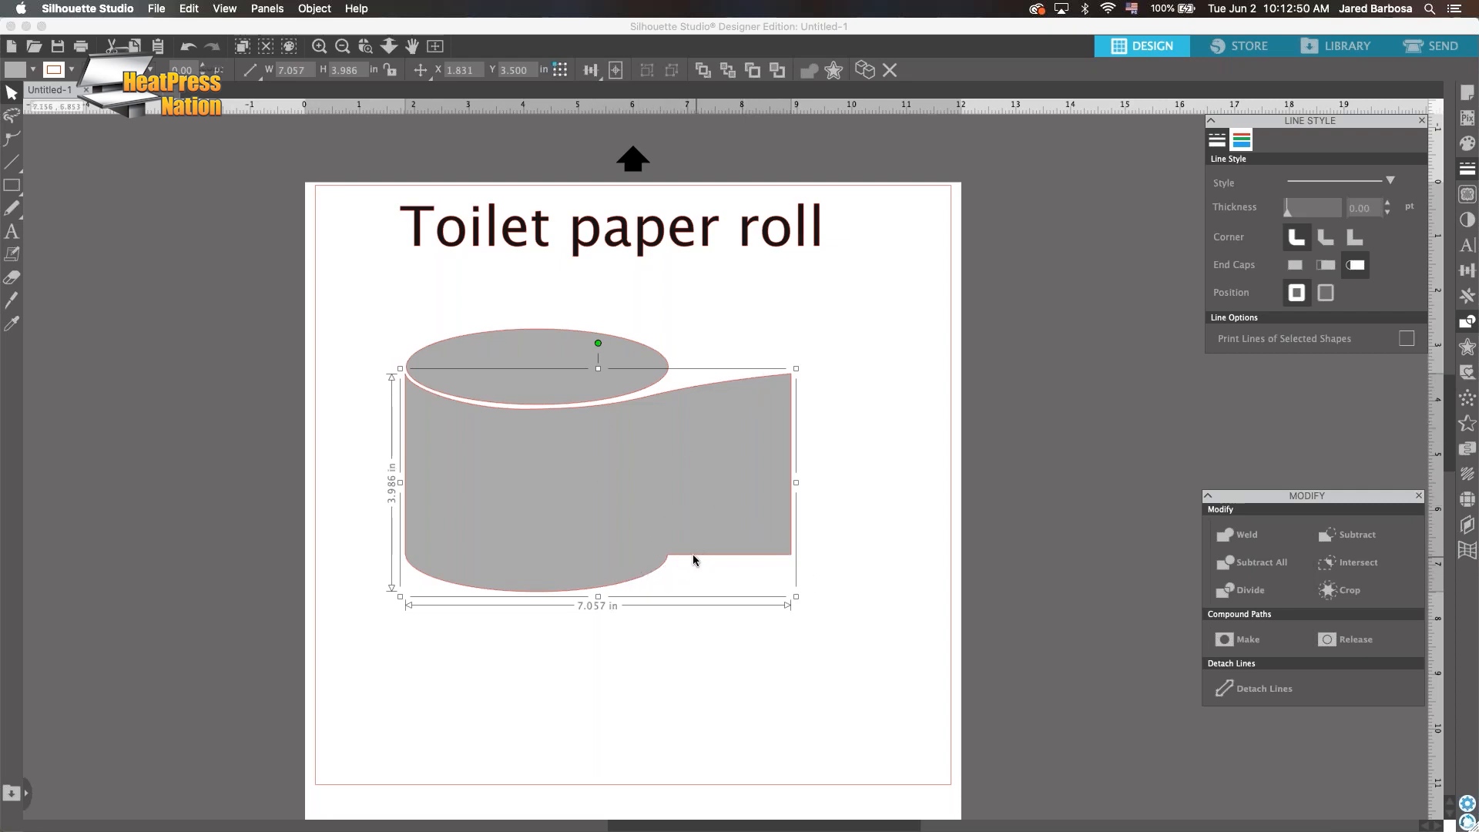
Reshape the welded body's lower edge where the roll meets the paper tail, adjusting the curve and deleting the extra point beside the junction
click(668, 547)
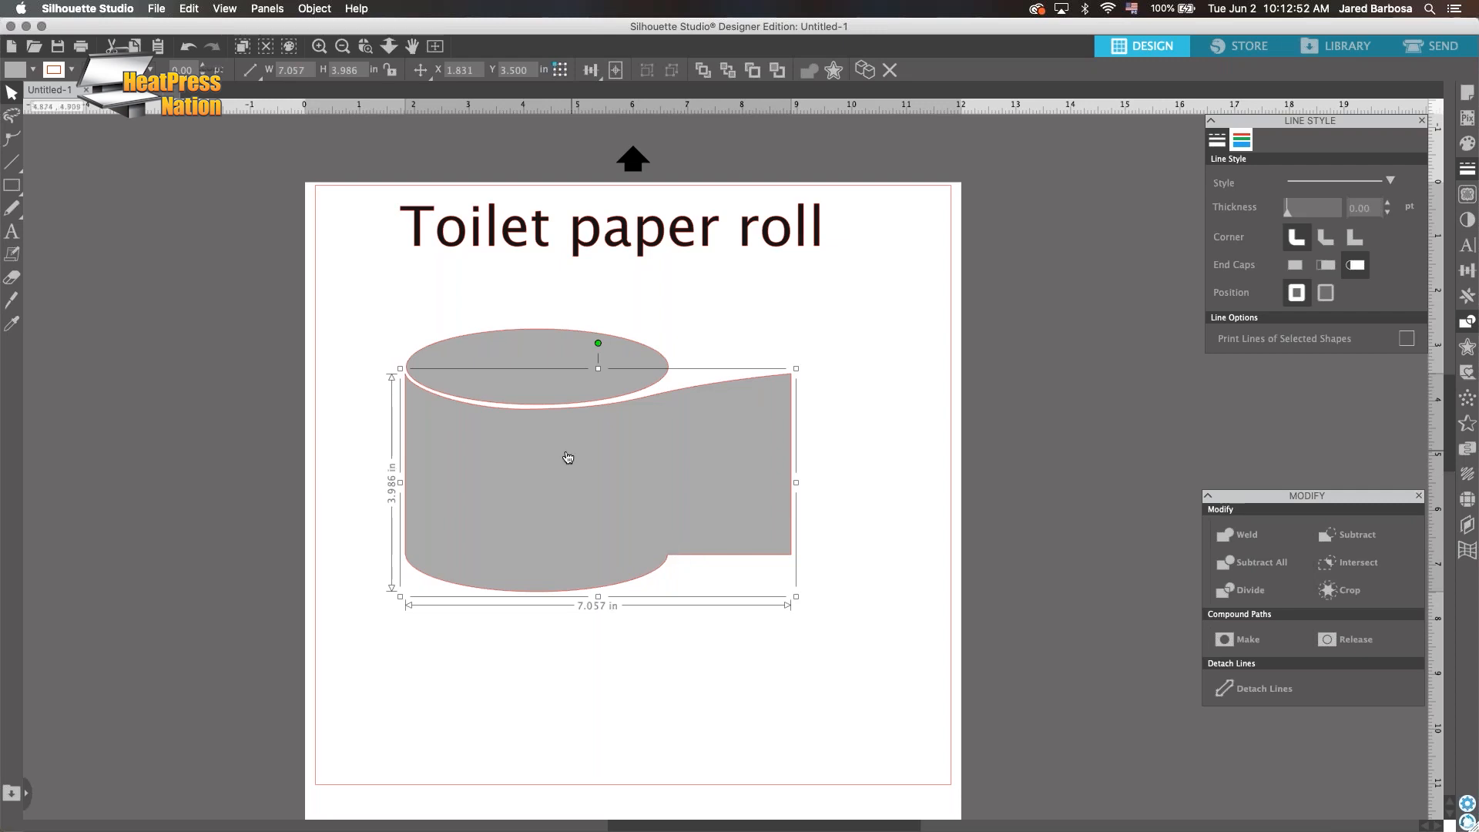
click(14, 140)
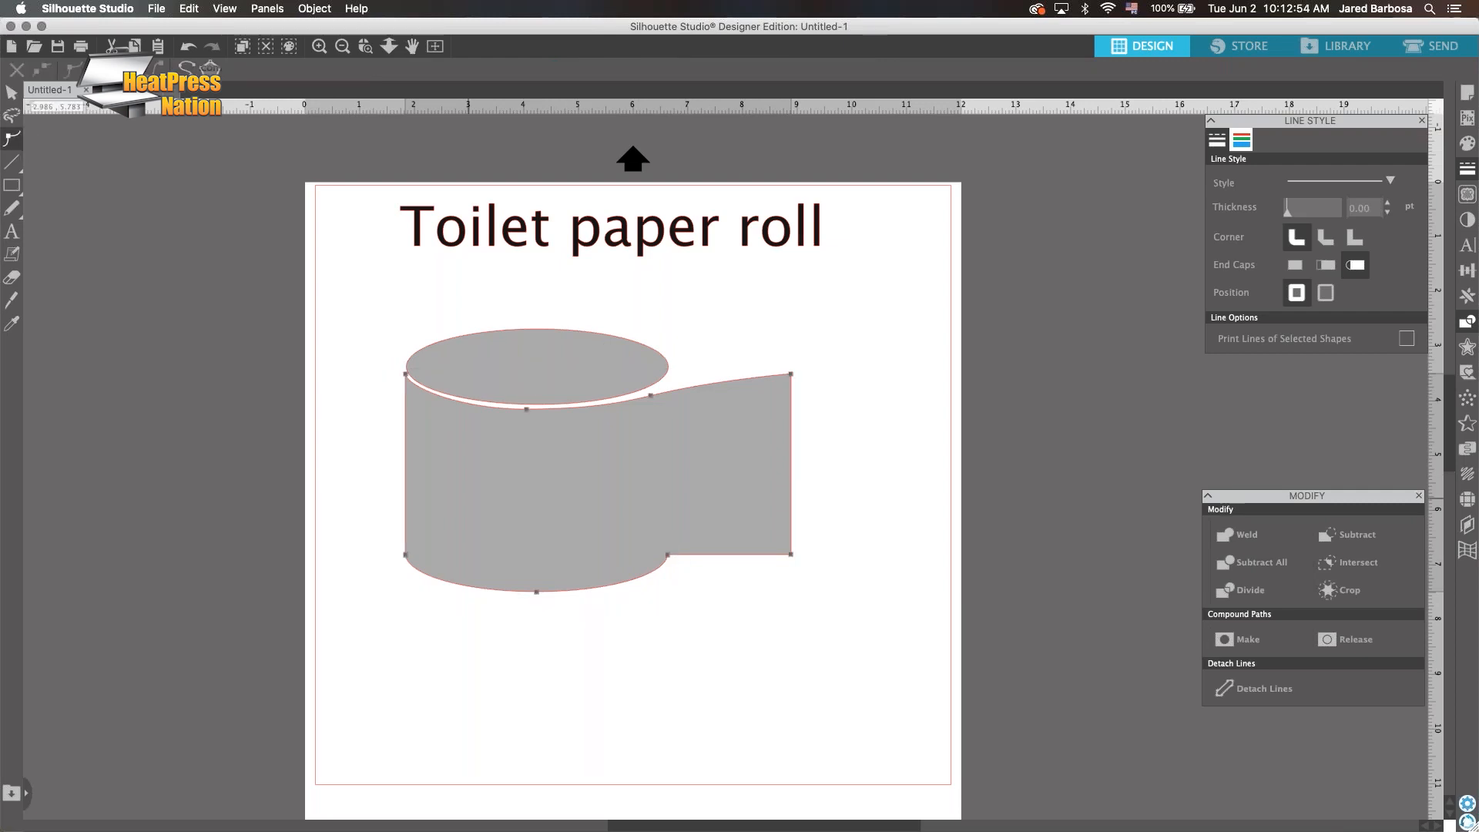
click(668, 554)
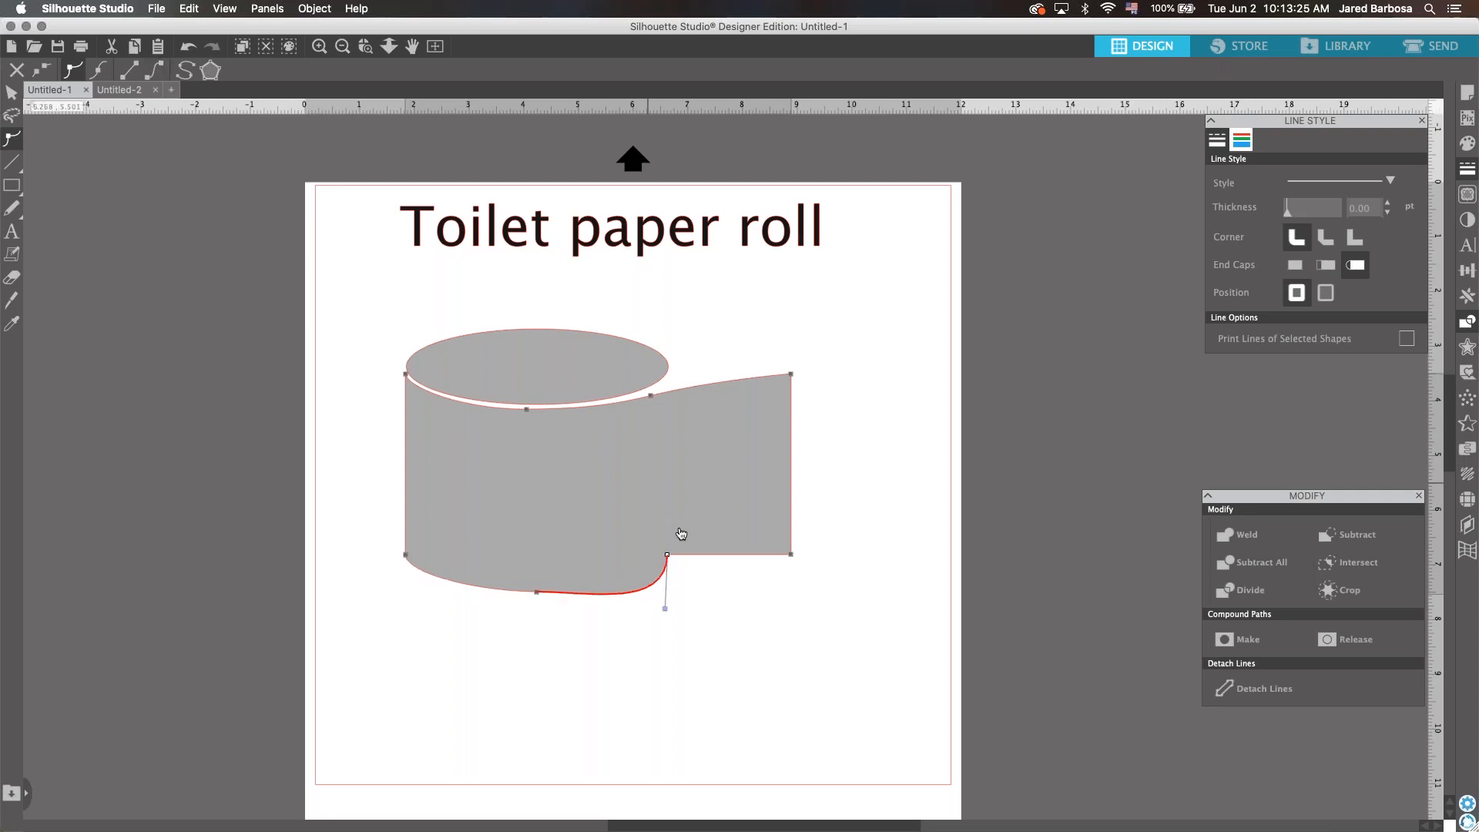
drag(667, 612, 654, 563)
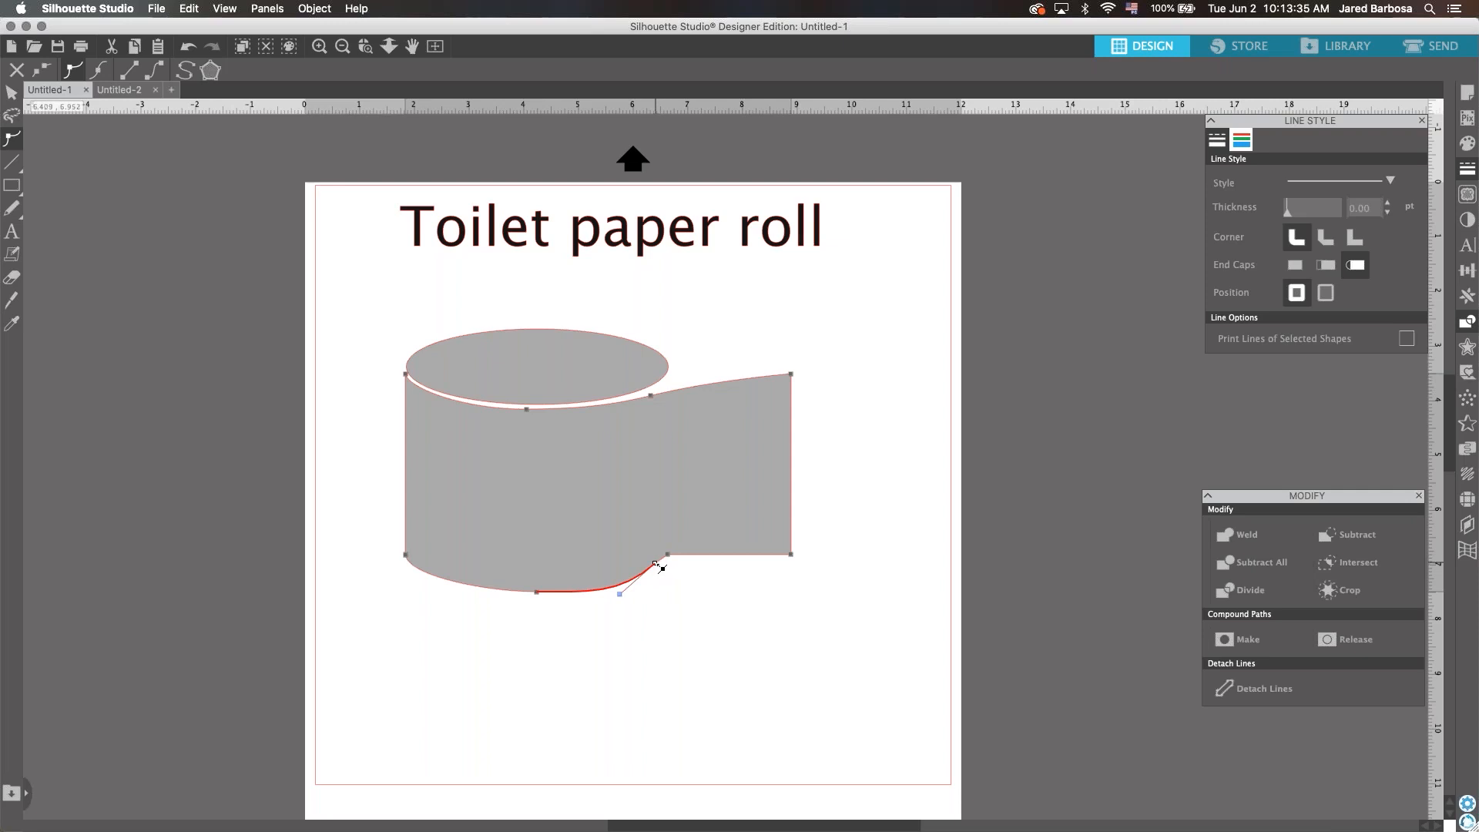
key(Delete)
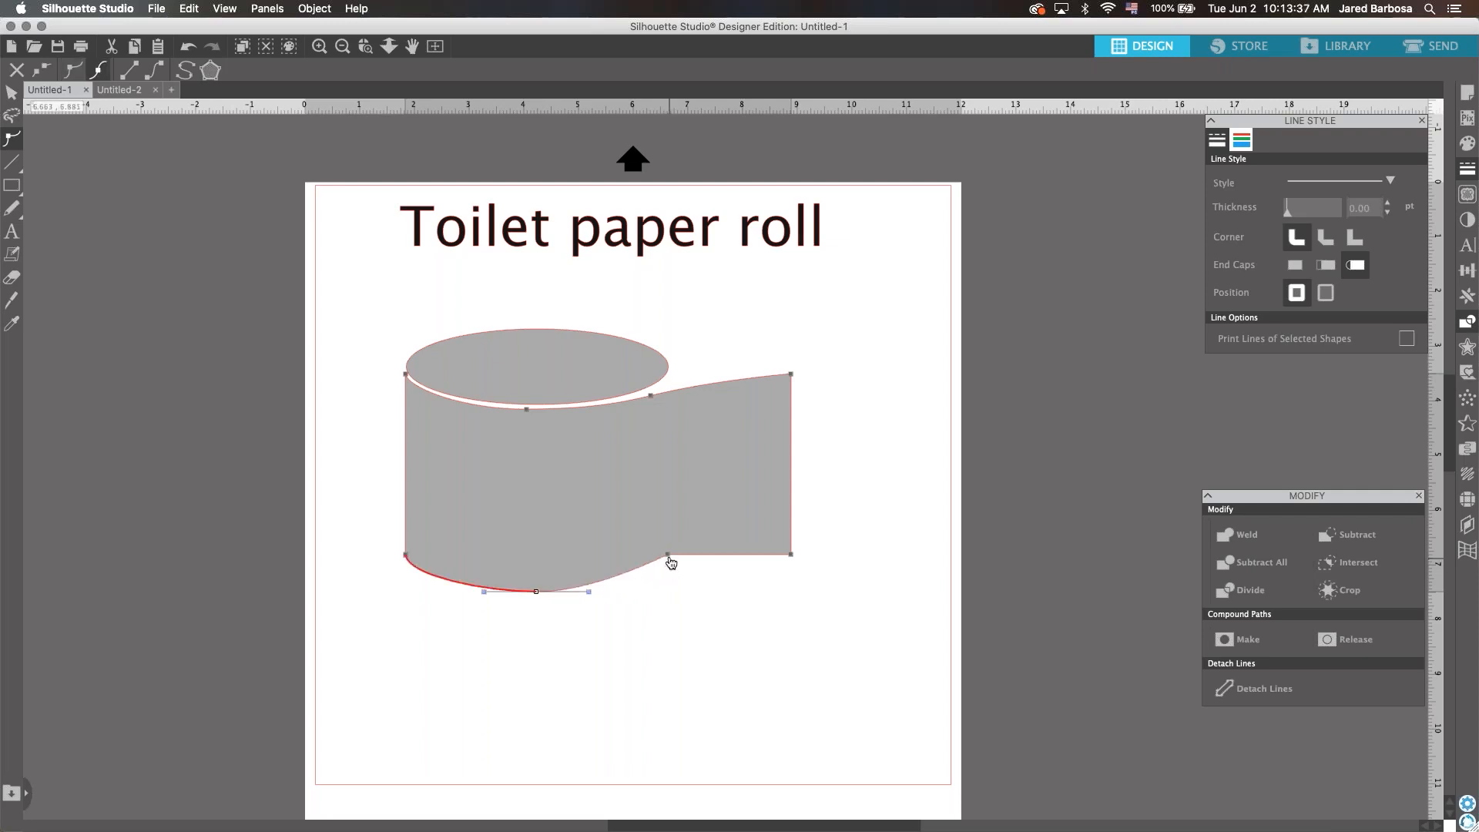
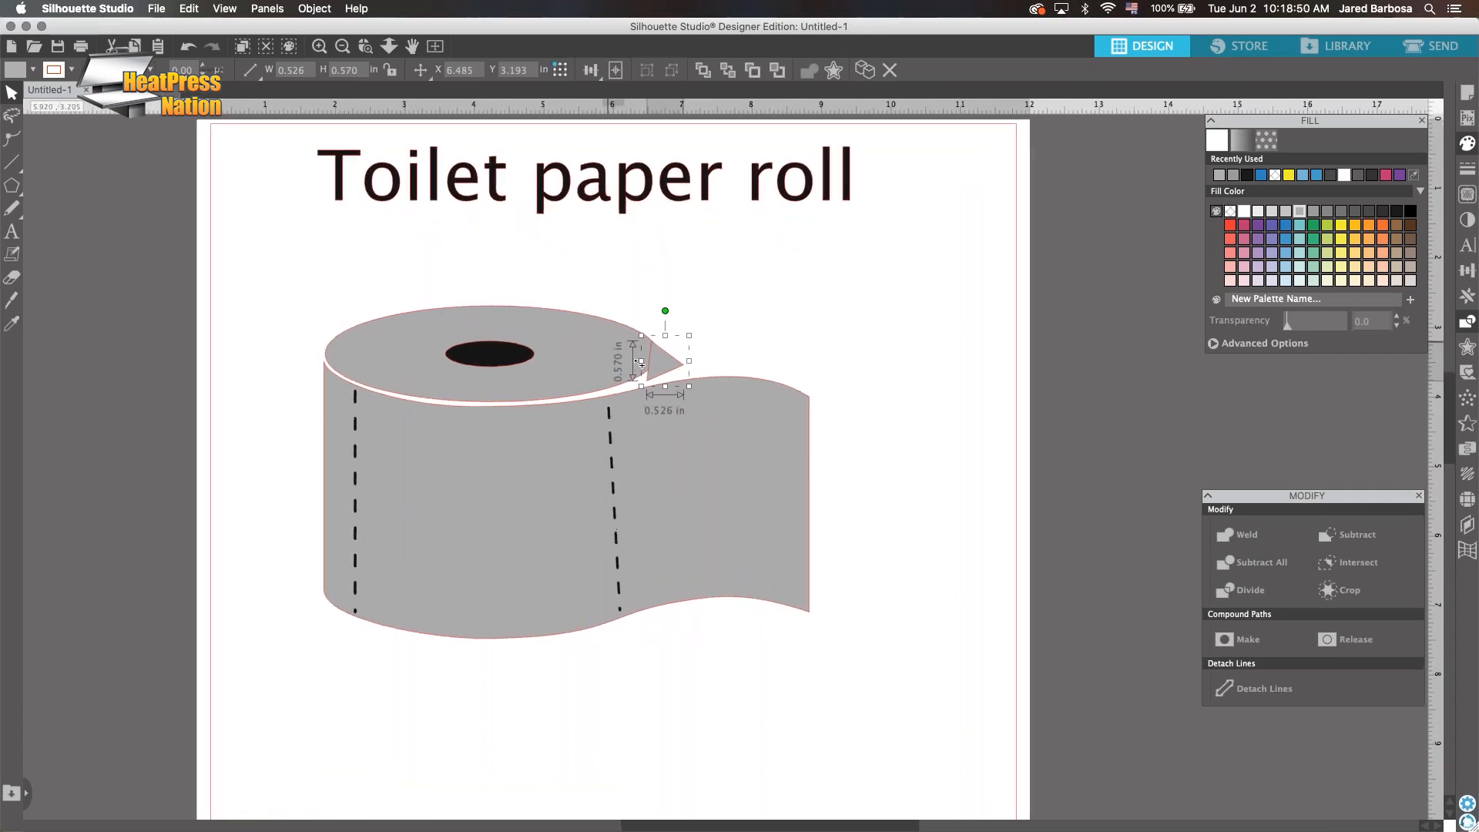
Move the small triangle into the gap beside the upper ellipse and reshape its corners to fit between the ellipse and the paper tail
scroll(667, 358, up, 1)
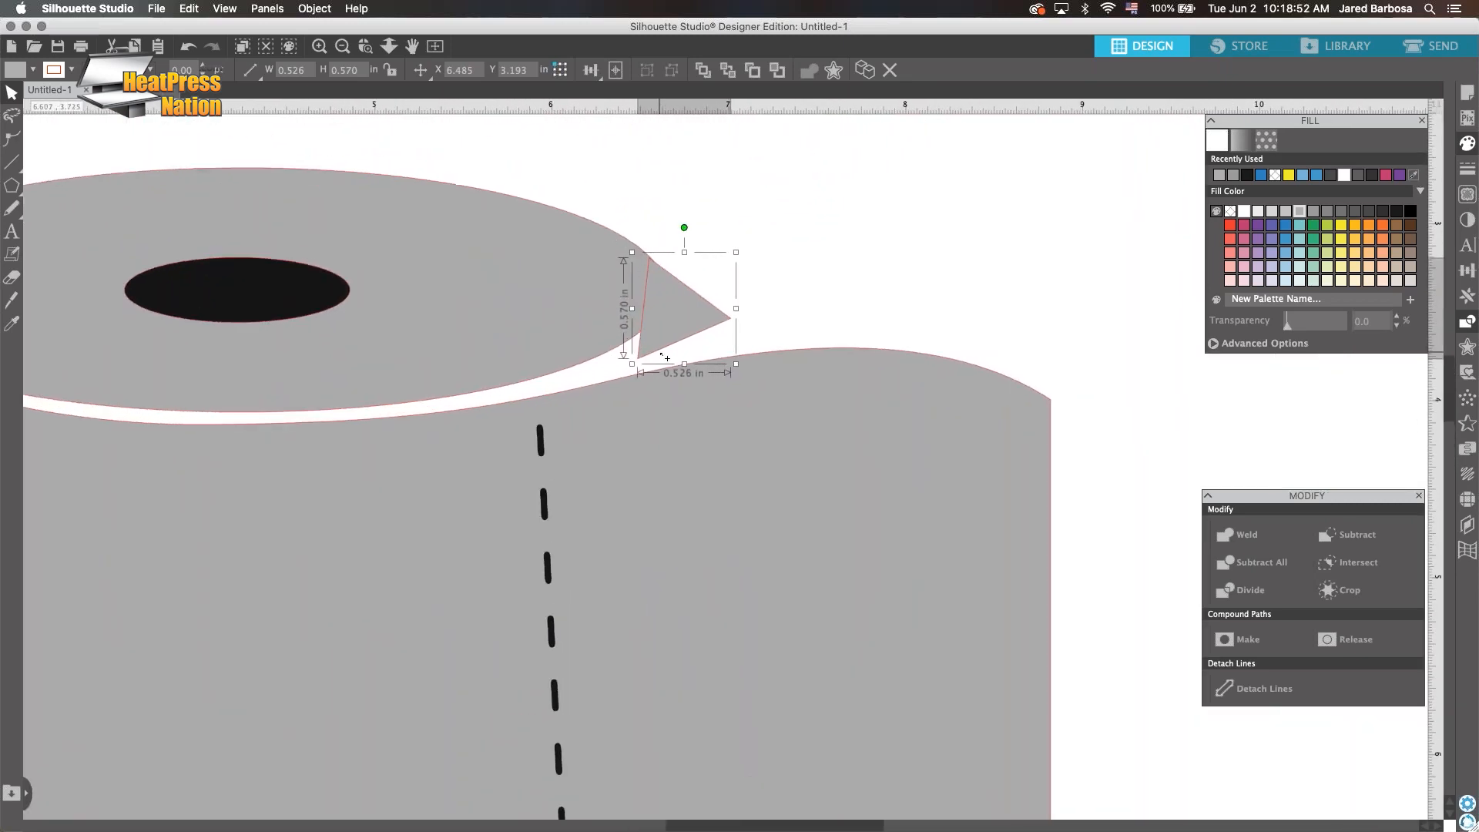
drag(678, 318, 673, 345)
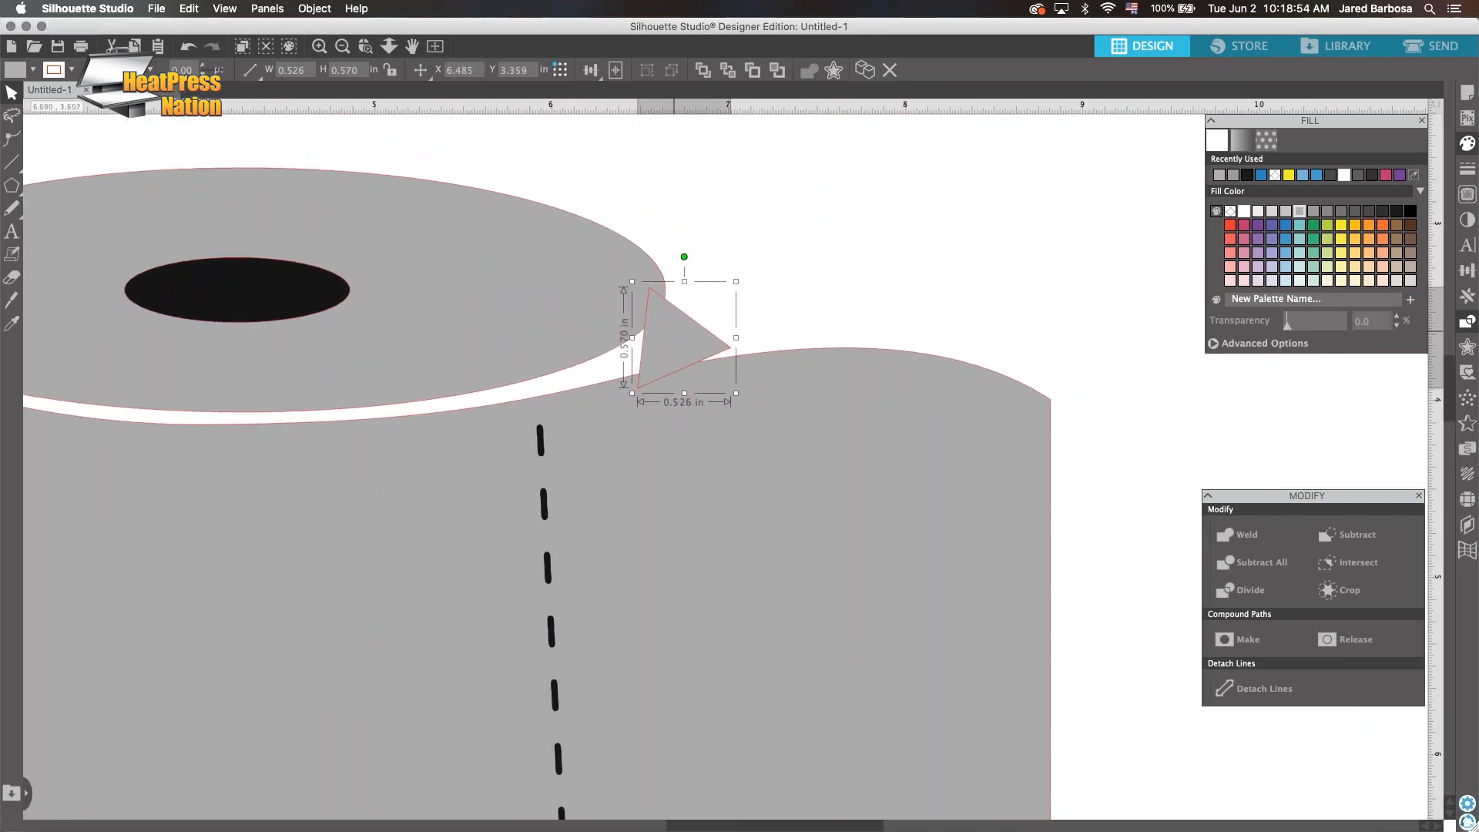
double_click(645, 286)
mouse_move(650, 288)
mouse_down()
mouse_move(692, 362)
mouse_move(597, 376)
mouse_move(663, 365)
mouse_up()
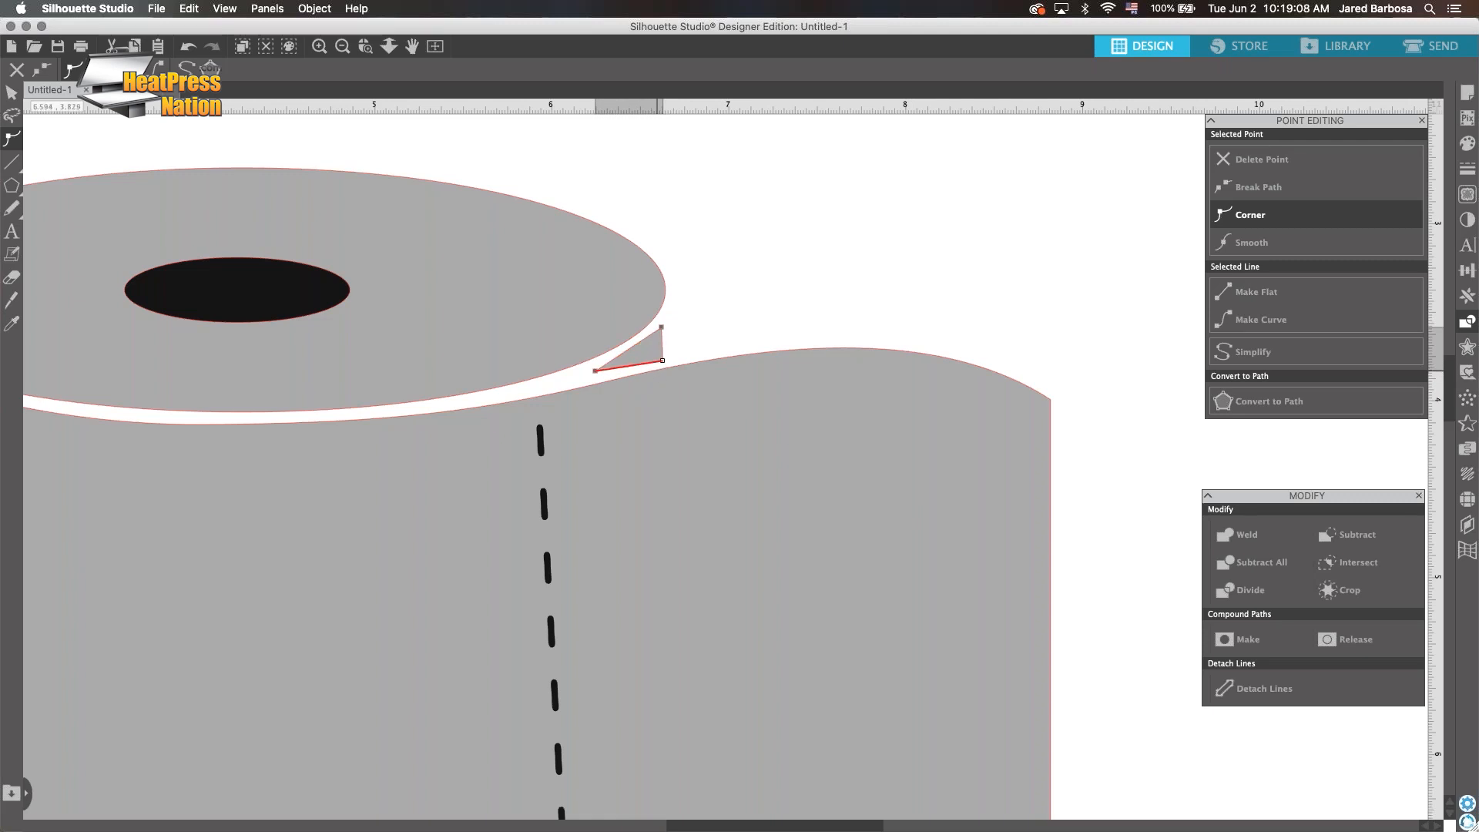
Add a smooth point on the small triangle's upper sloped edge, curve it to follow the ellipse, and fine-tune the triangle's lower-right corner
click(633, 345)
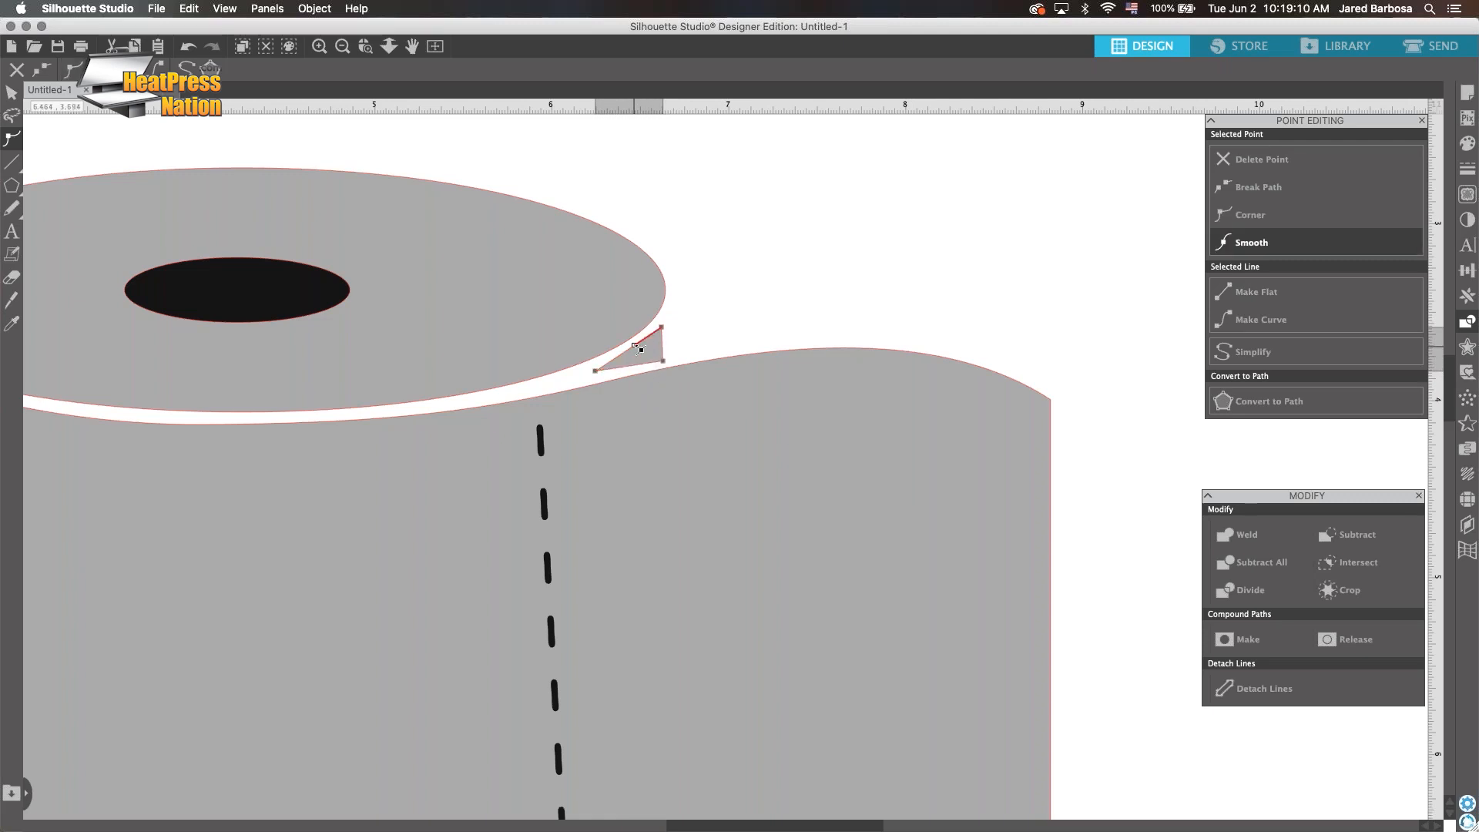
click(1244, 246)
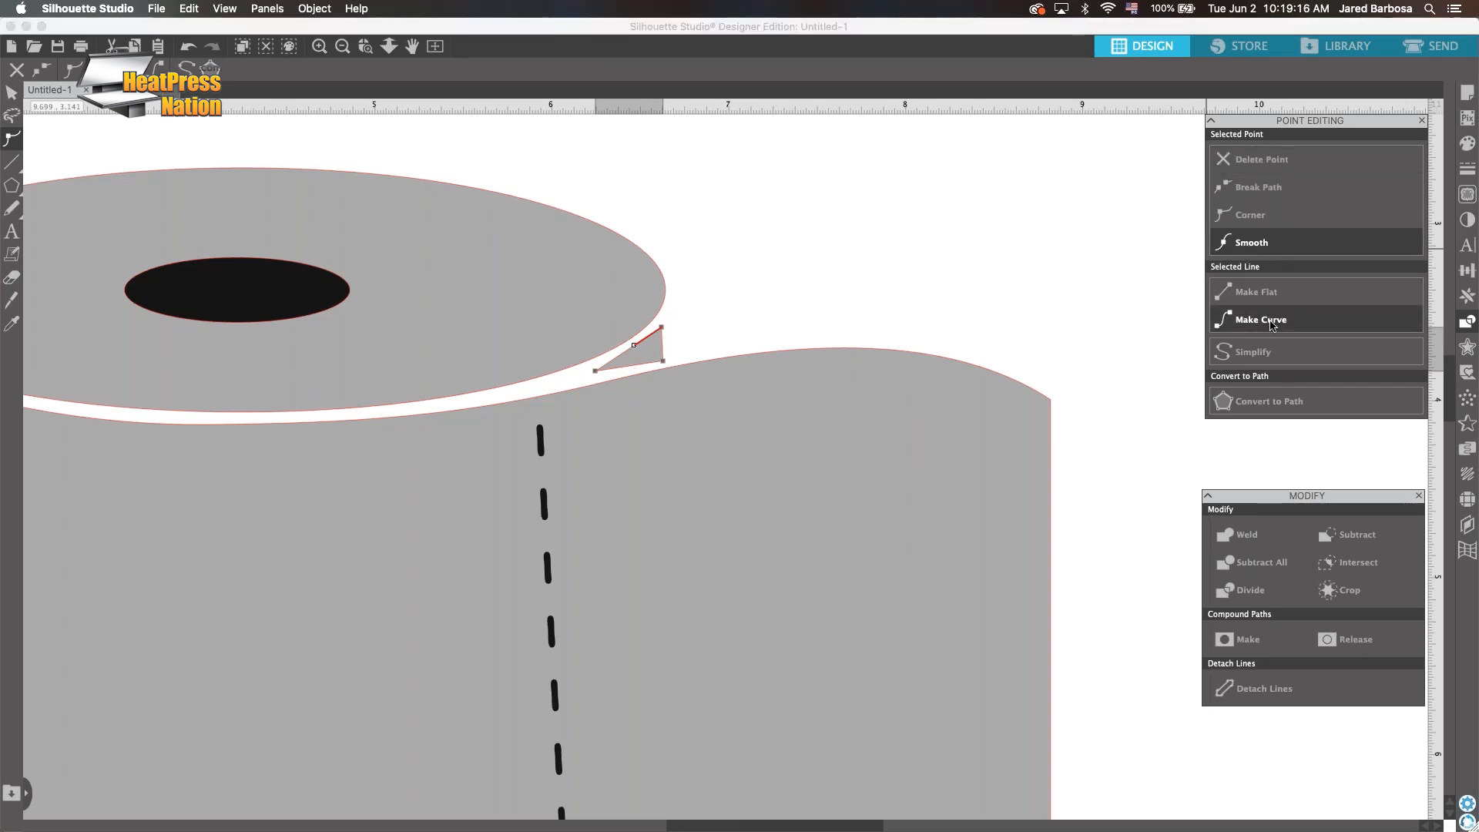
click(1271, 321)
click(633, 347)
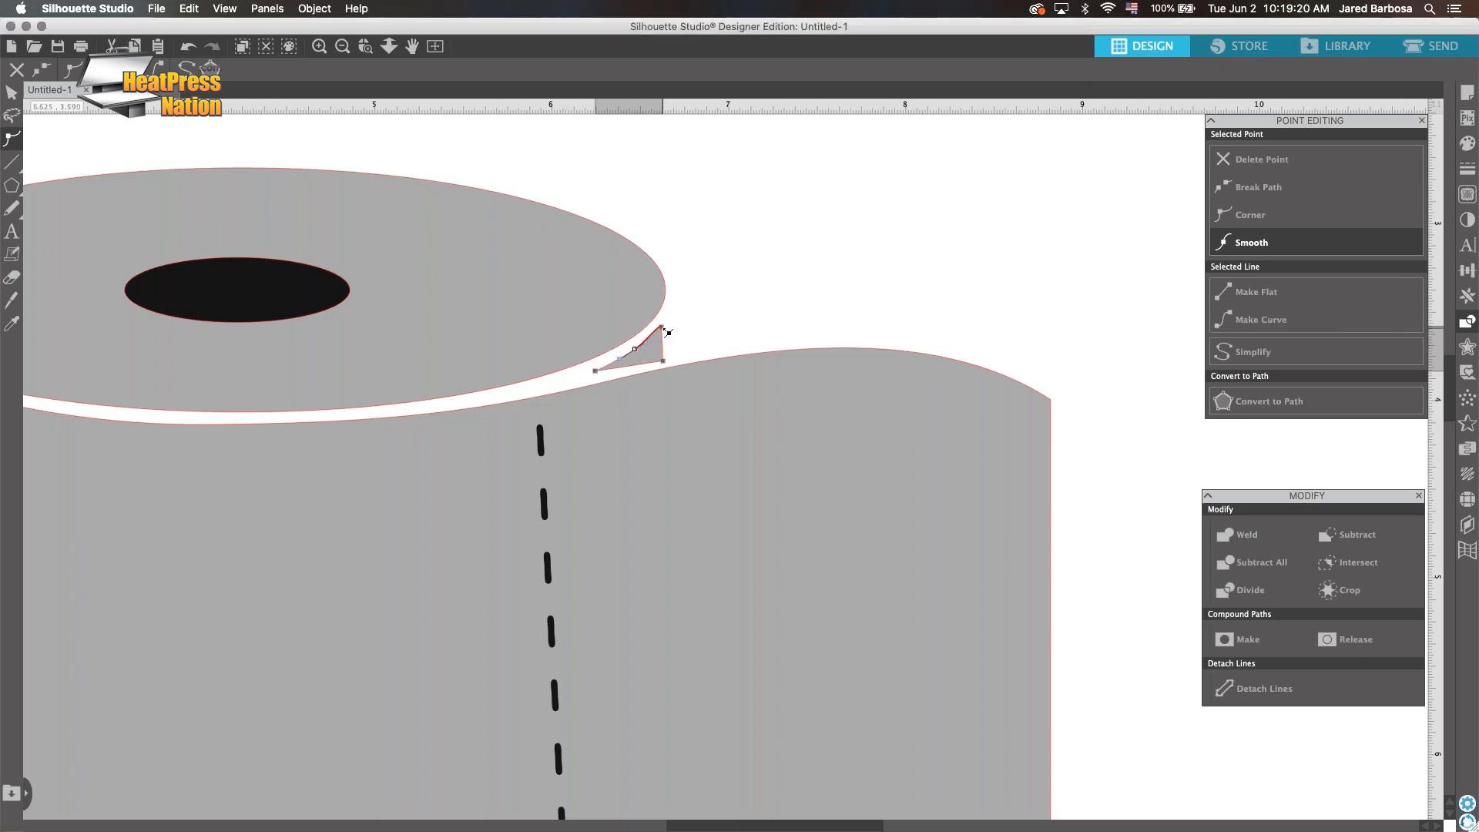
click(661, 326)
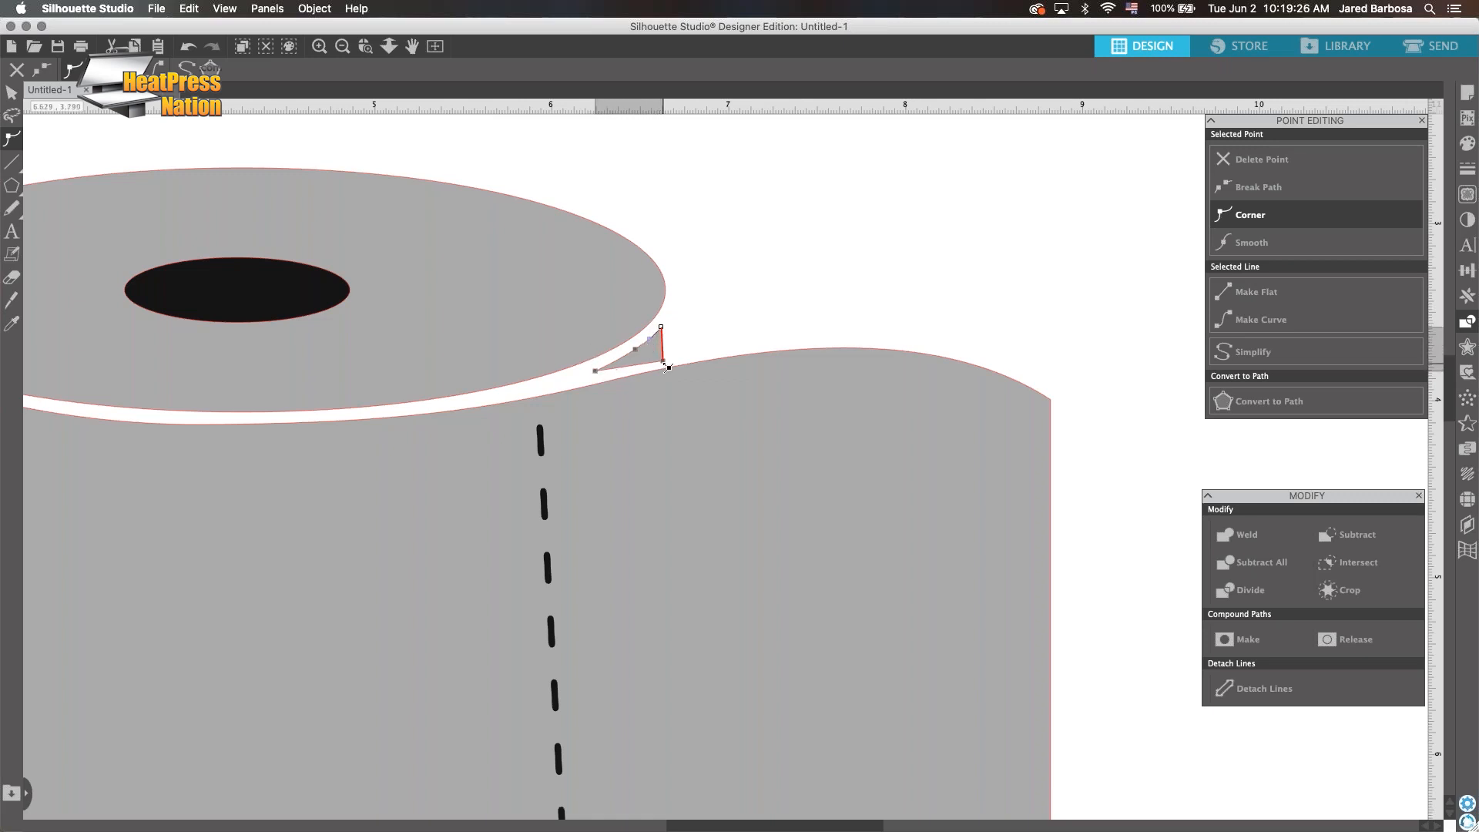
drag(664, 362, 663, 358)
Add a smooth point on the small triangle's lower edge, curve it along the paper tail, and end point editing
click(638, 359)
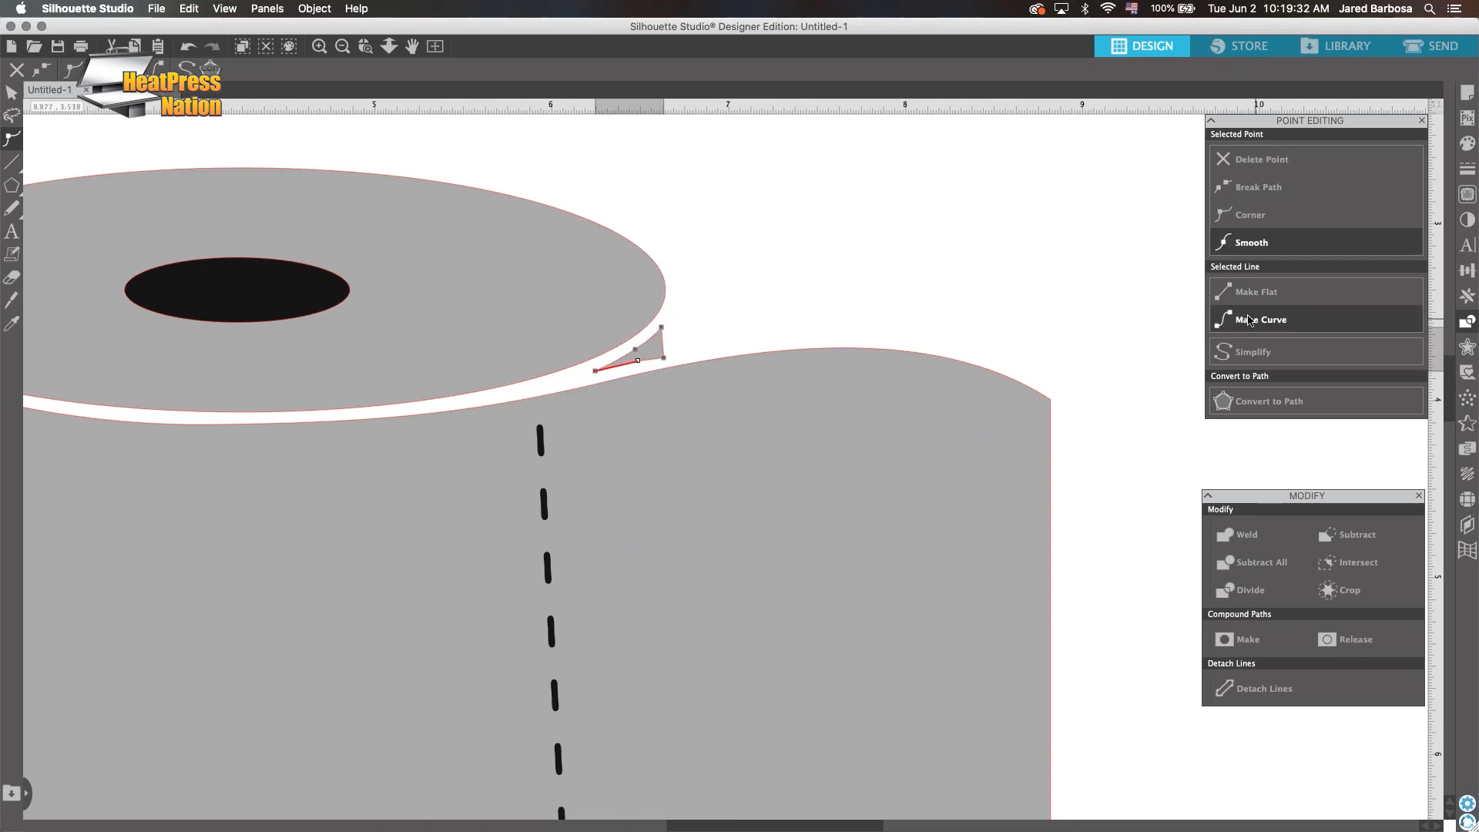
click(1249, 319)
click(650, 357)
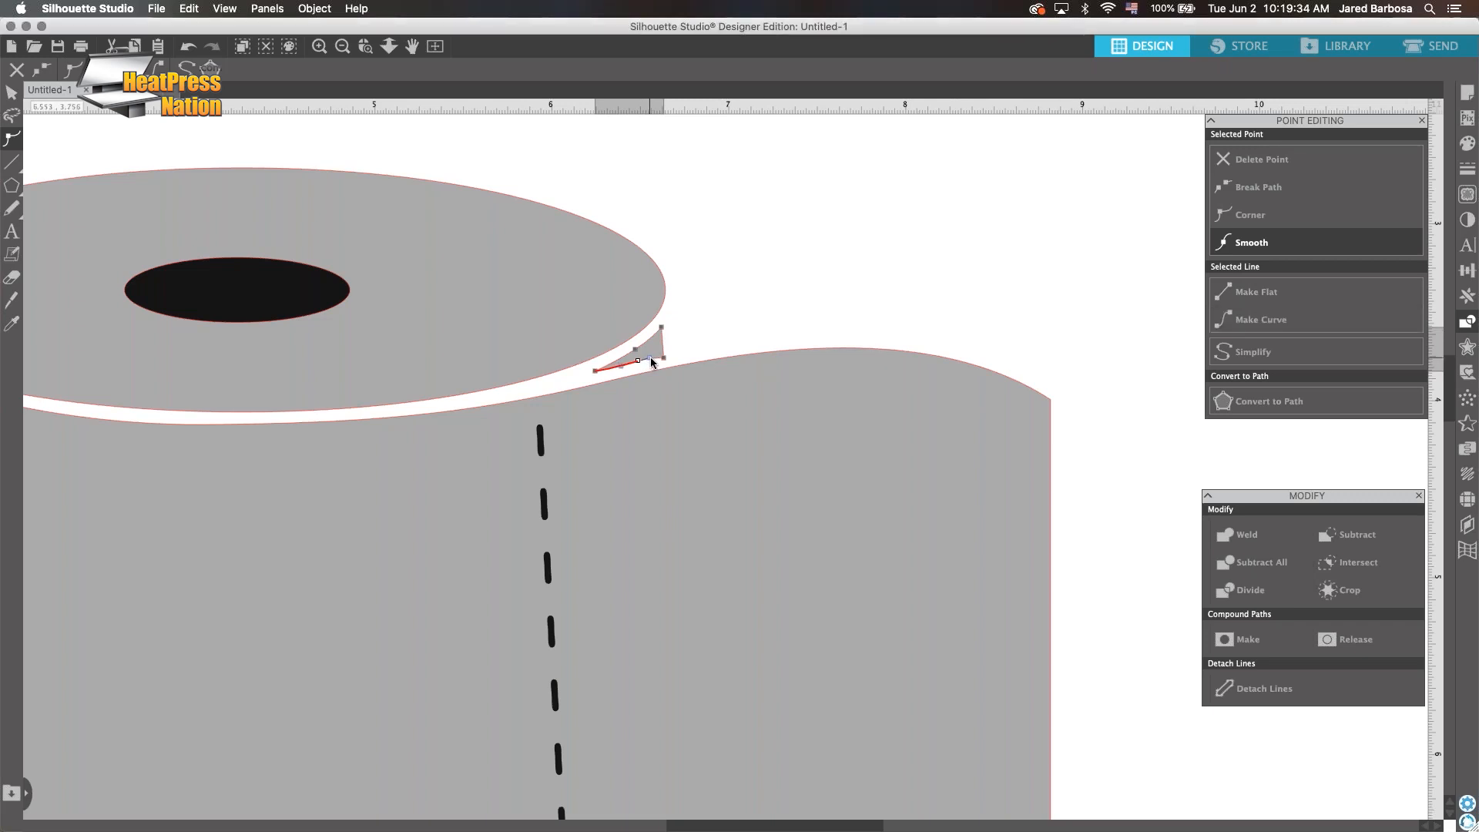
drag(638, 360, 638, 359)
click(777, 319)
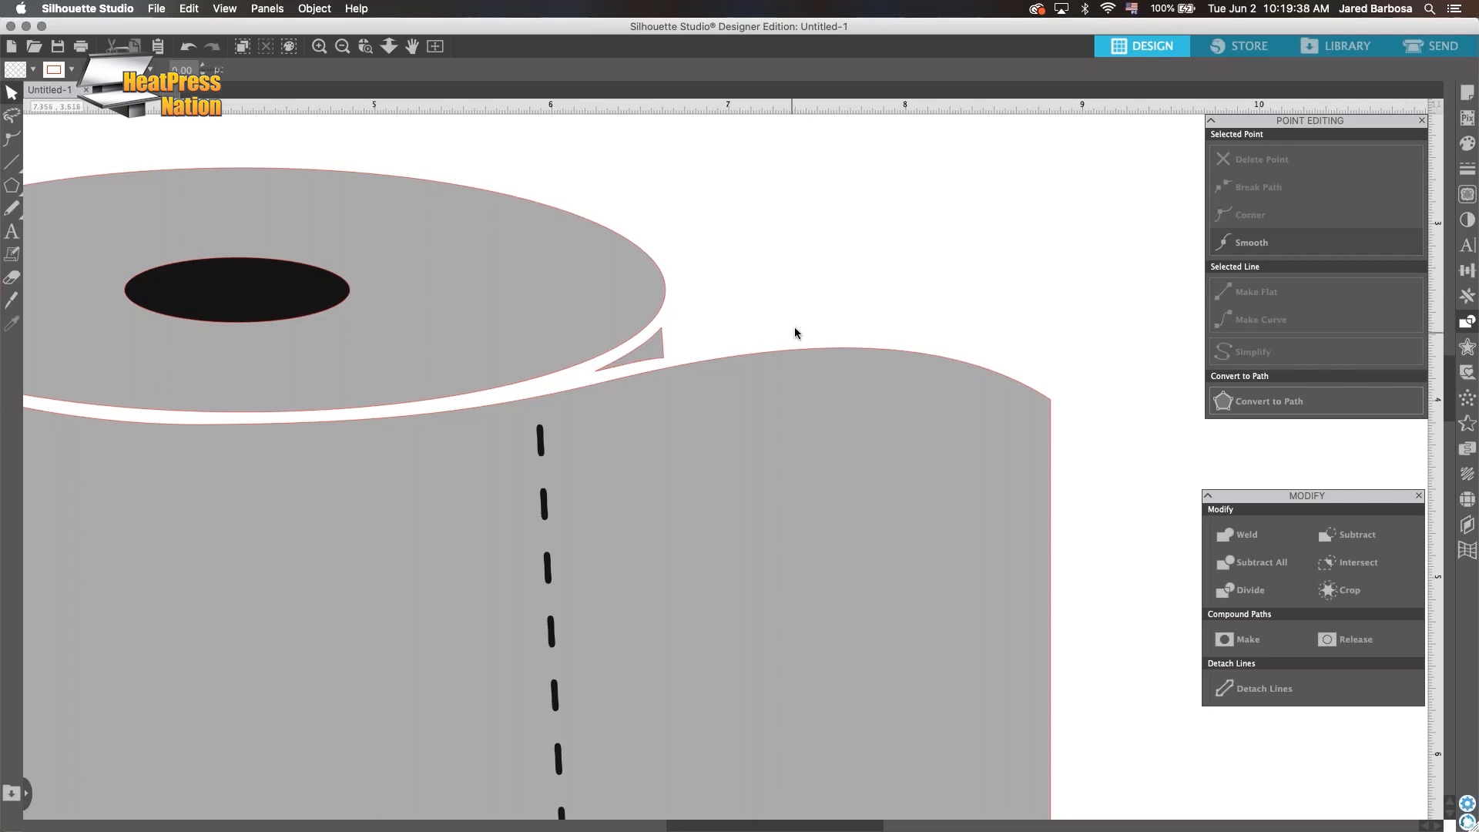
Group the title with all the toilet paper roll shapes and scale the group down toward the page's lower left
scroll(682, 301, down, 3)
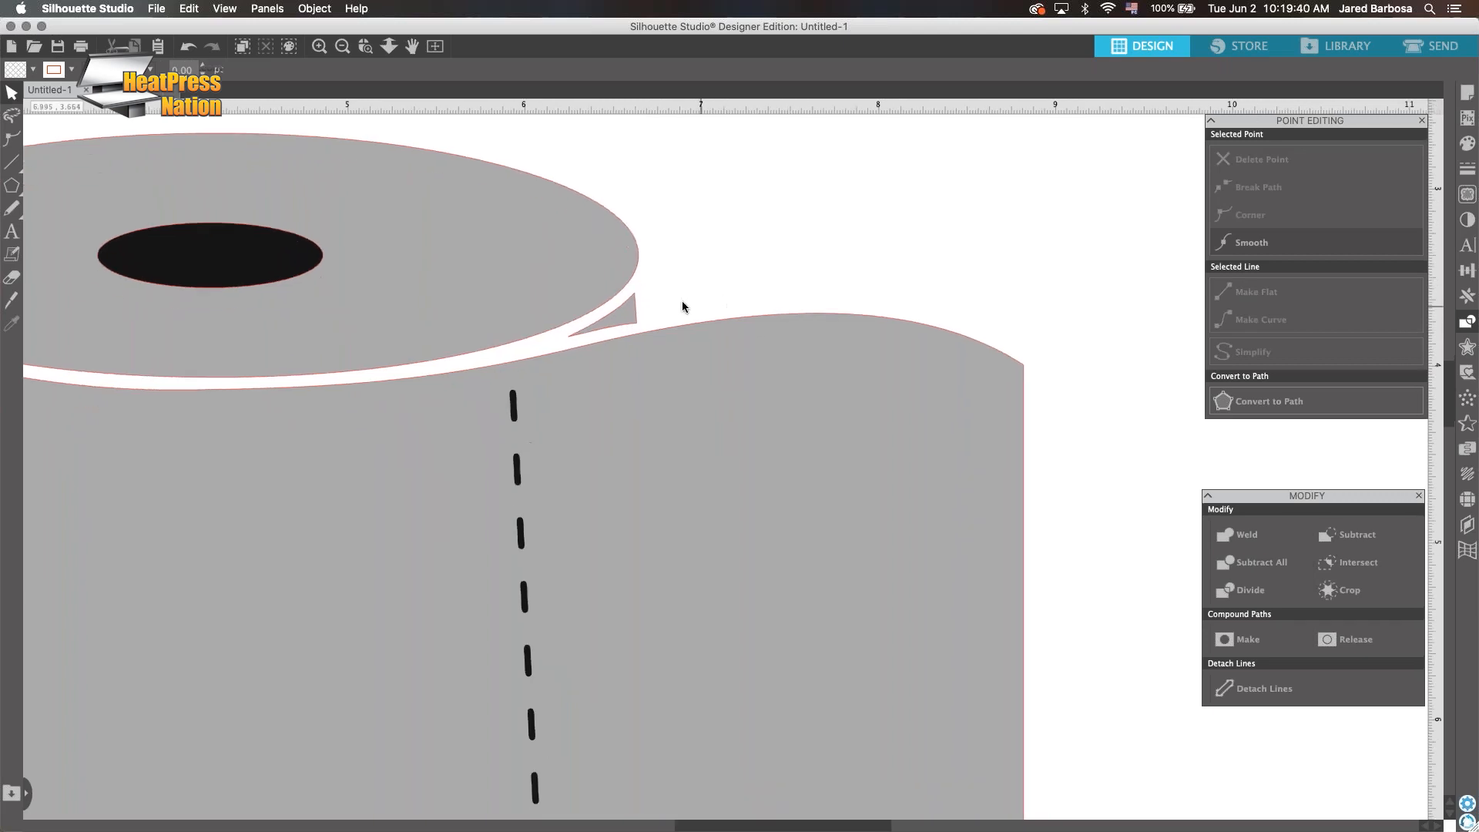
scroll(679, 304, down, 6)
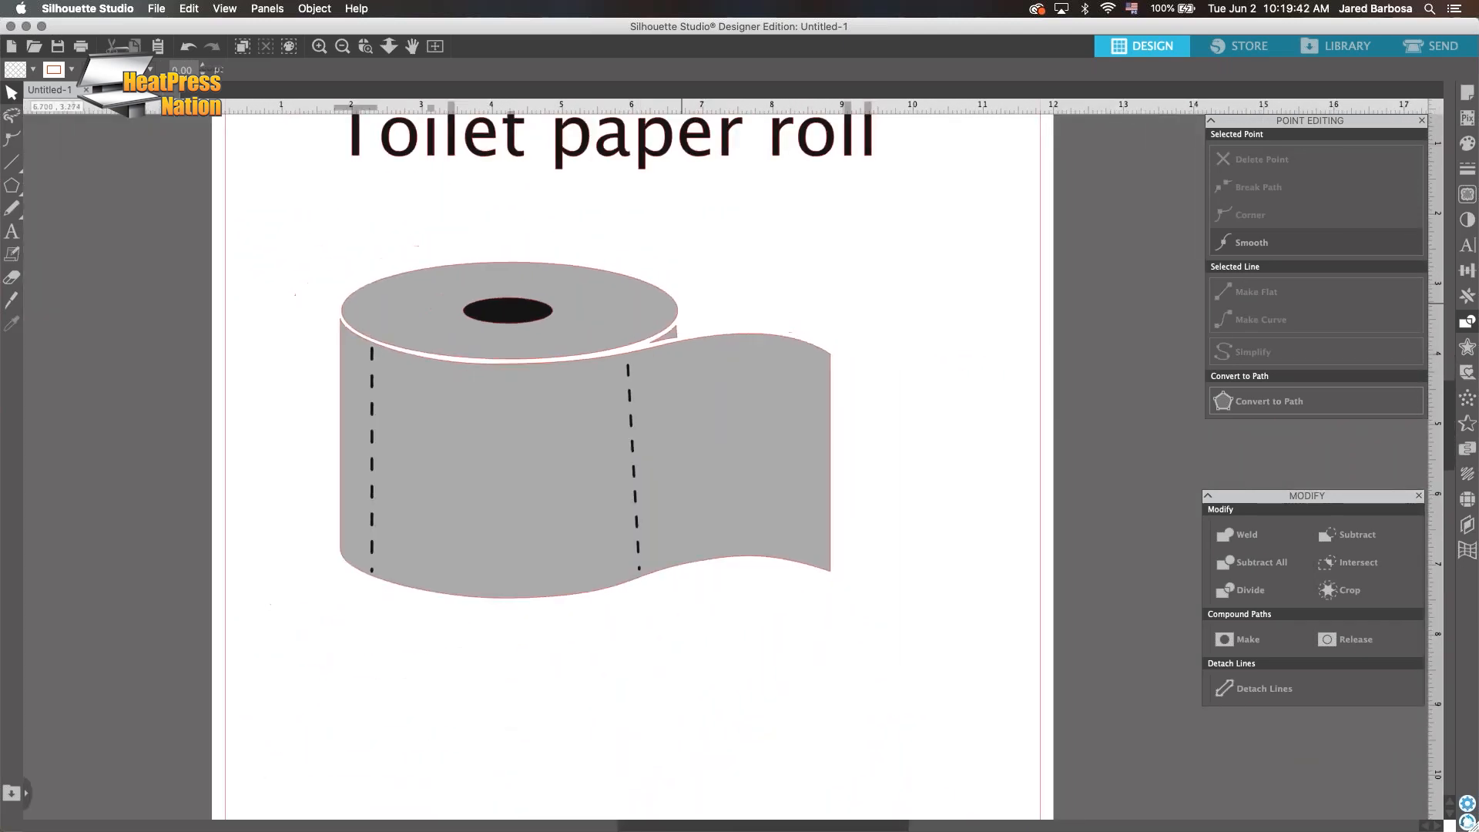
scroll(687, 308, down, 1)
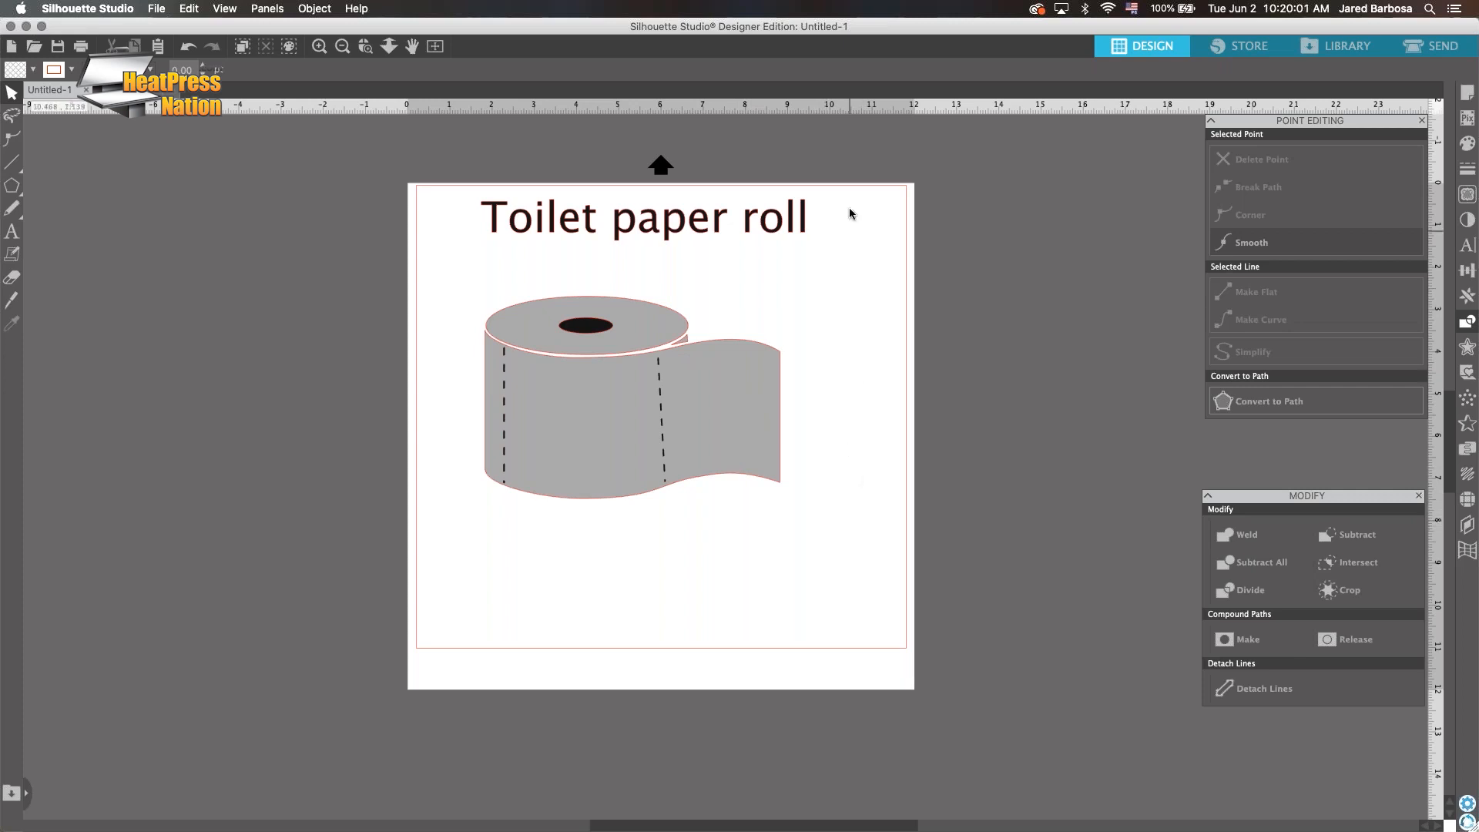
drag(883, 214, 417, 584)
right_click(608, 399)
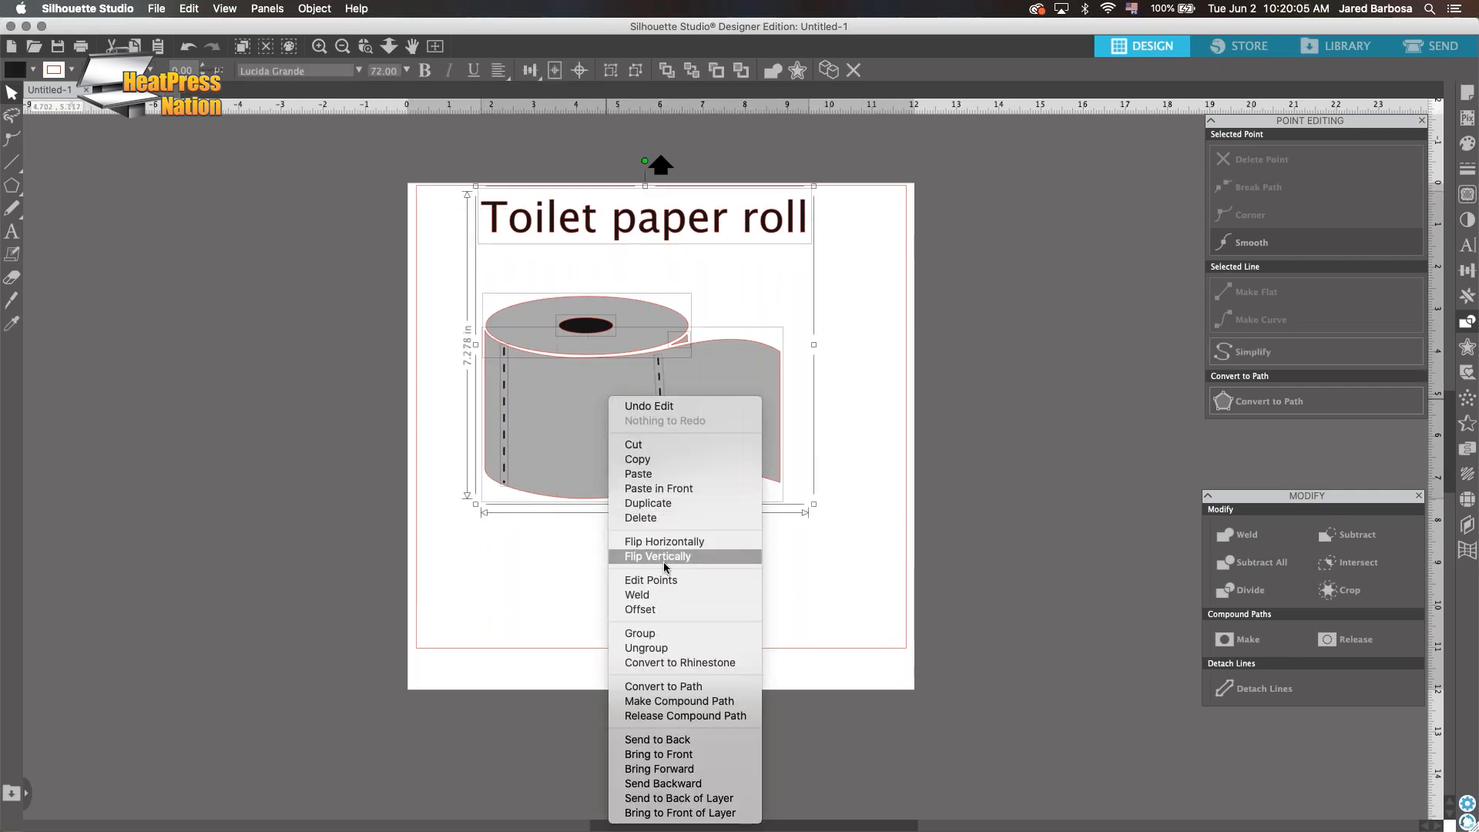
click(659, 635)
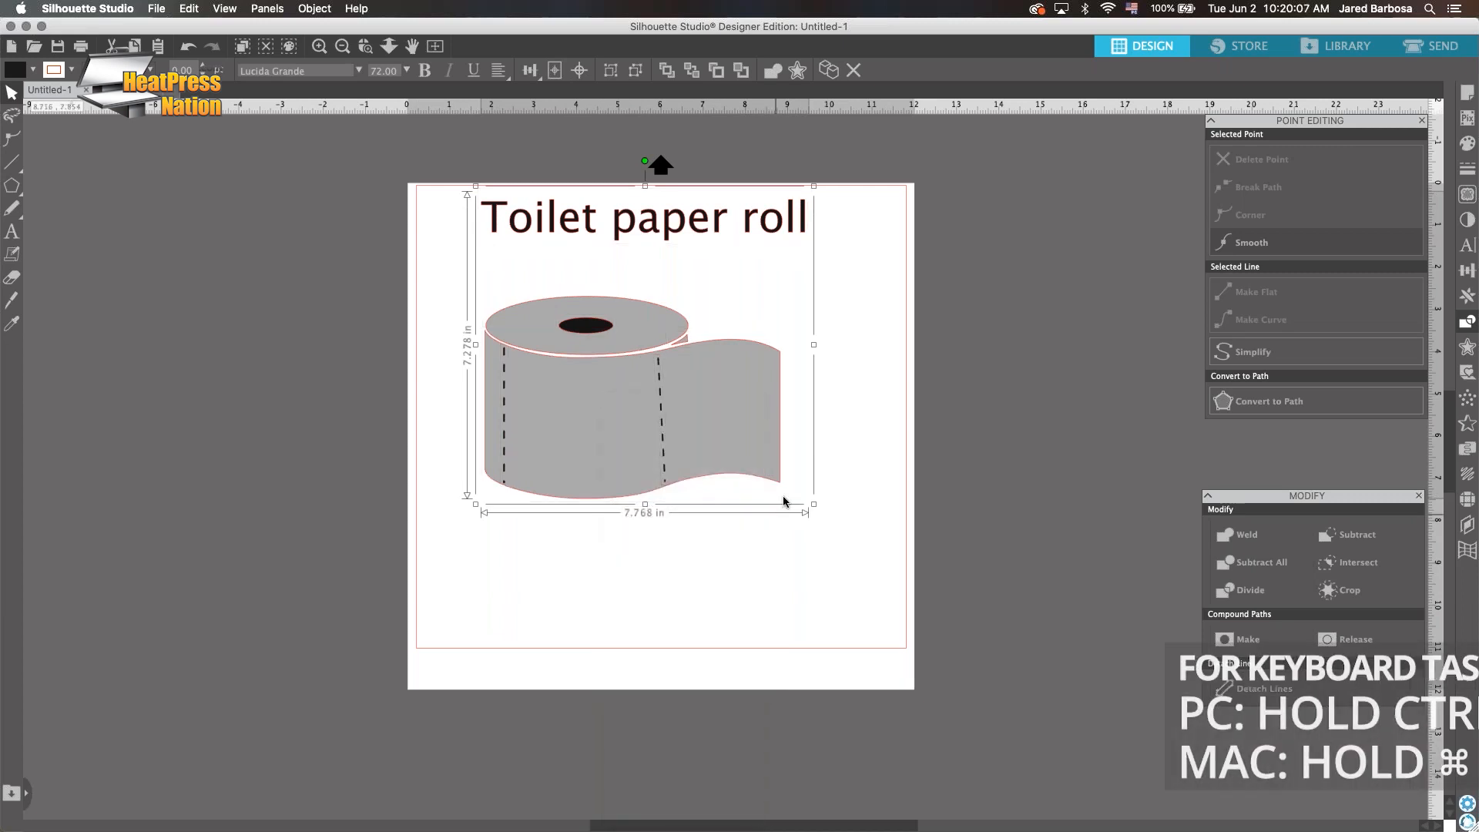
drag(813, 186, 457, 654)
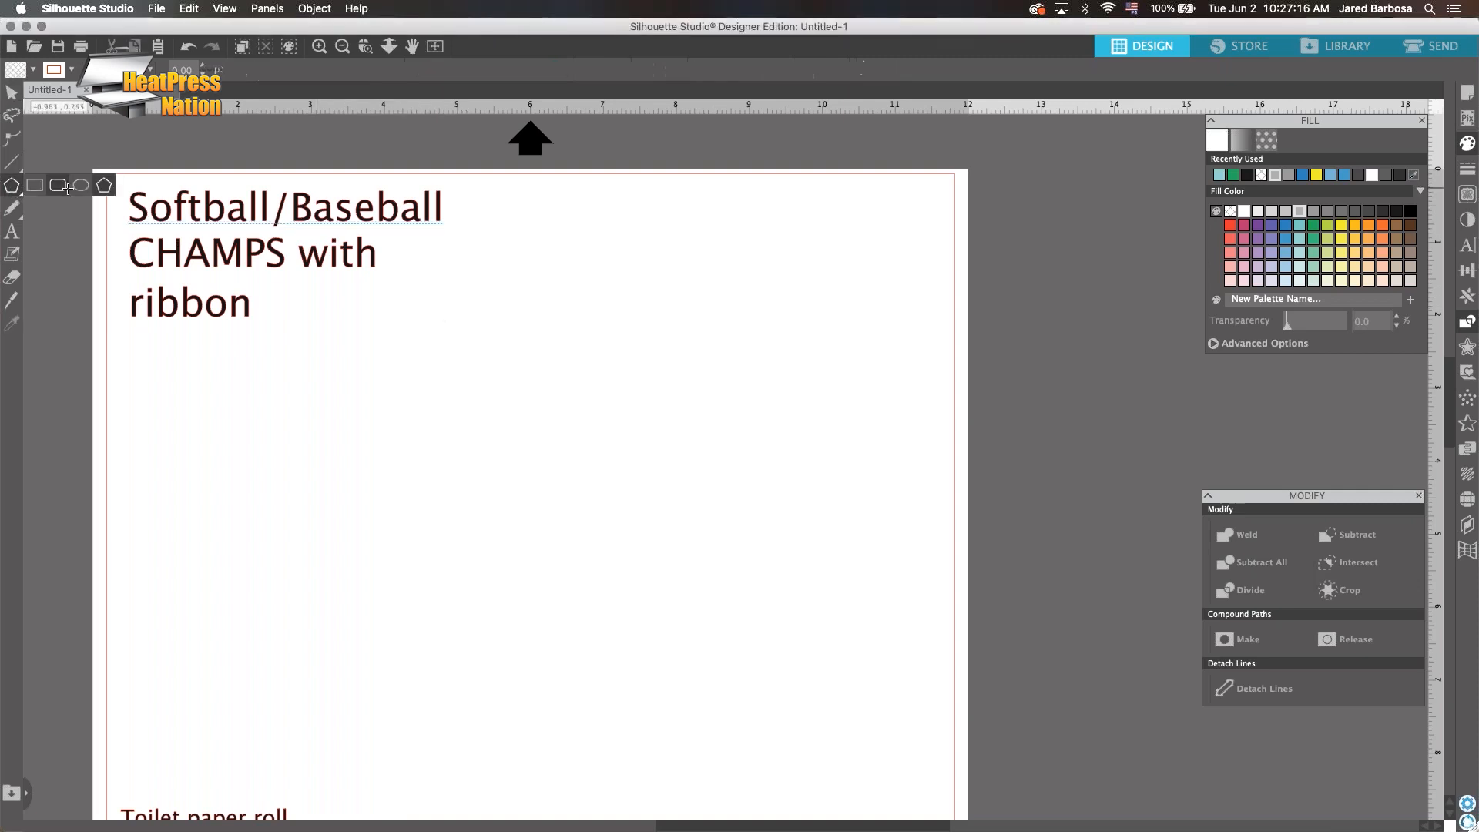
Draw a circle about 5.11 in across to the right of the Softball/Baseball heading and fill it with pale yellow
click(81, 186)
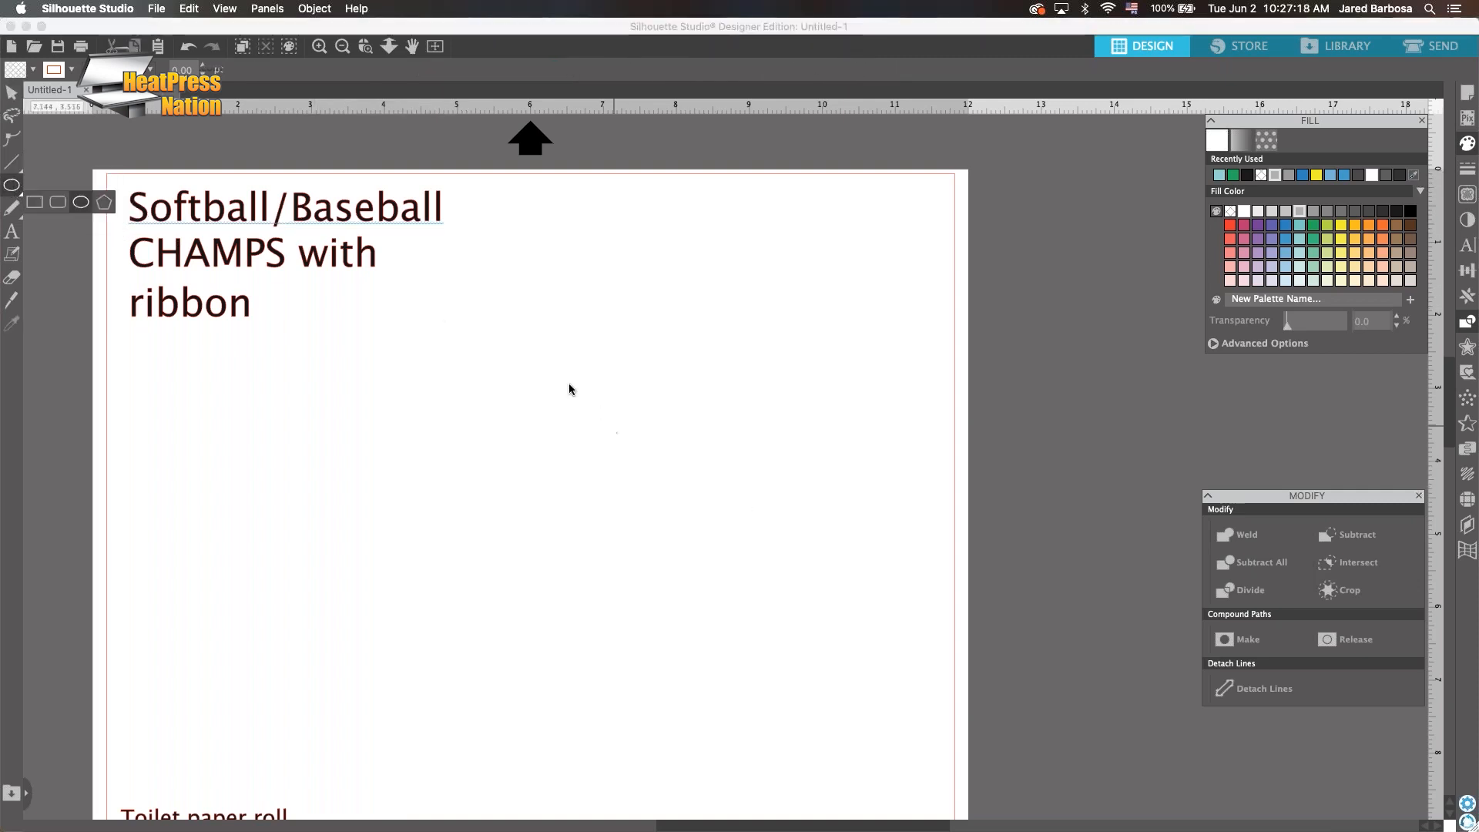
drag(492, 324, 804, 761)
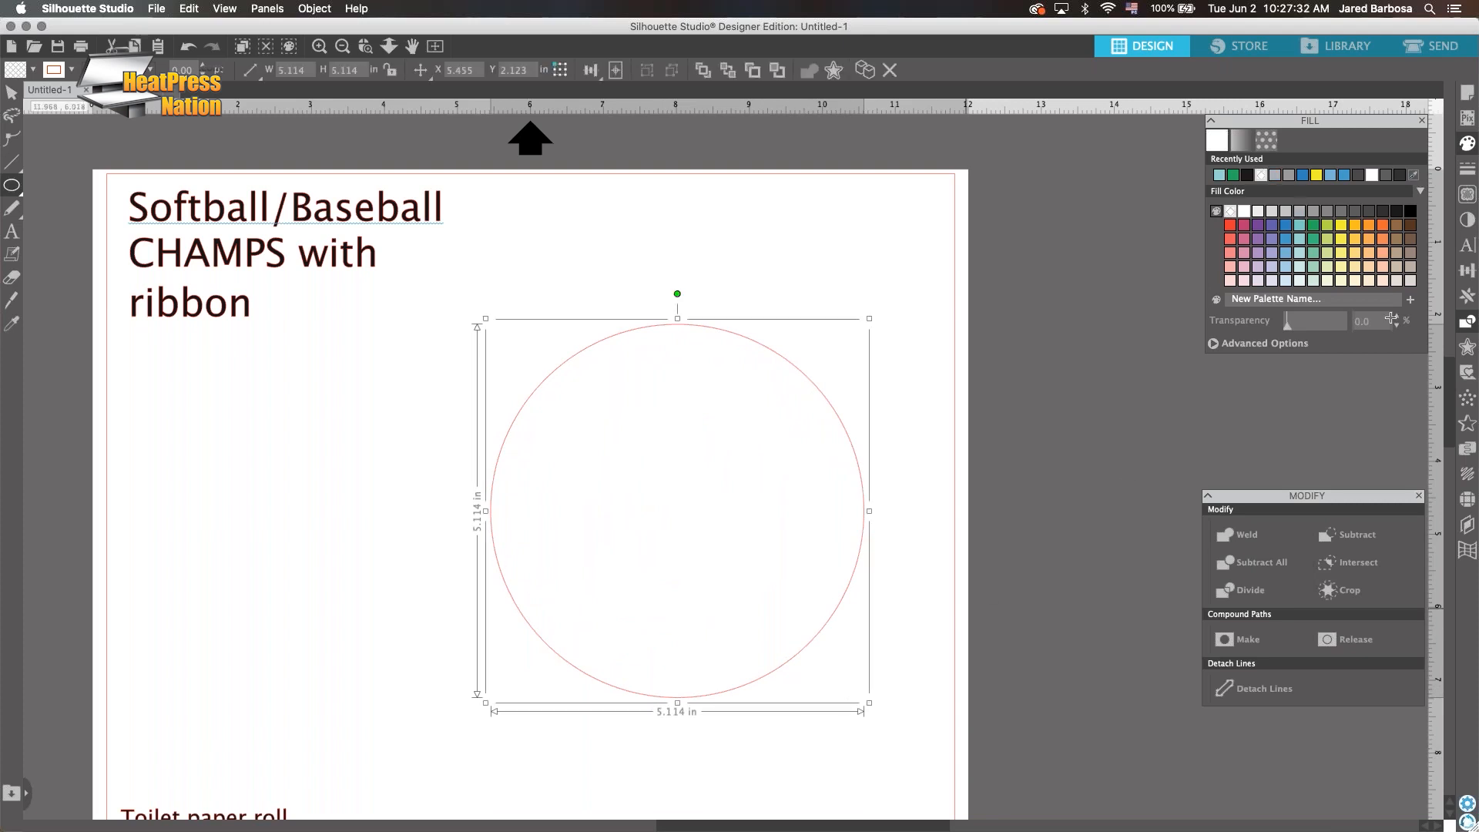
click(1342, 281)
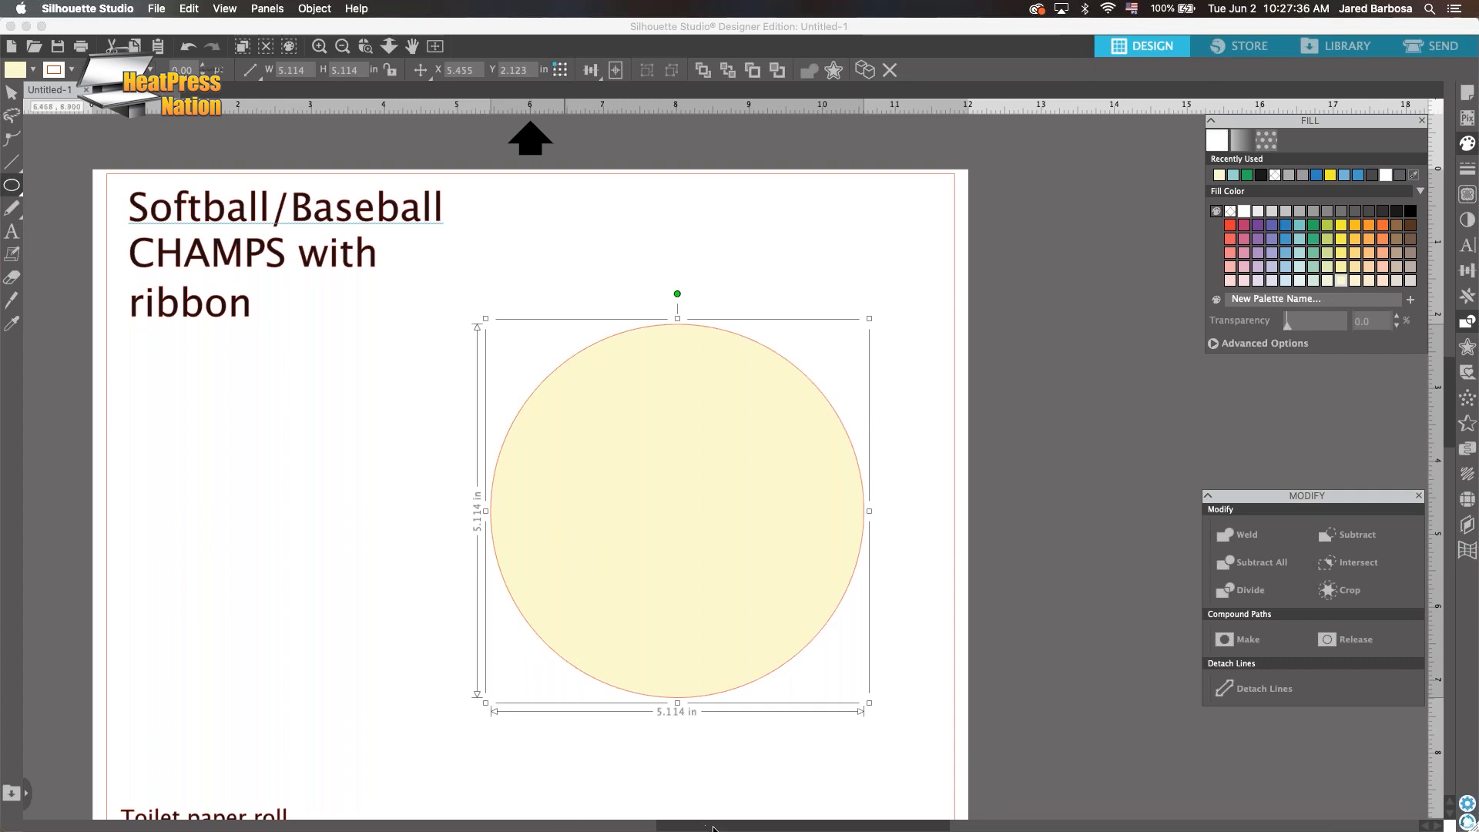
Move the yellow circle up near the page's top edge and place a copy of it overlapping its lower part
drag(713, 828, 734, 828)
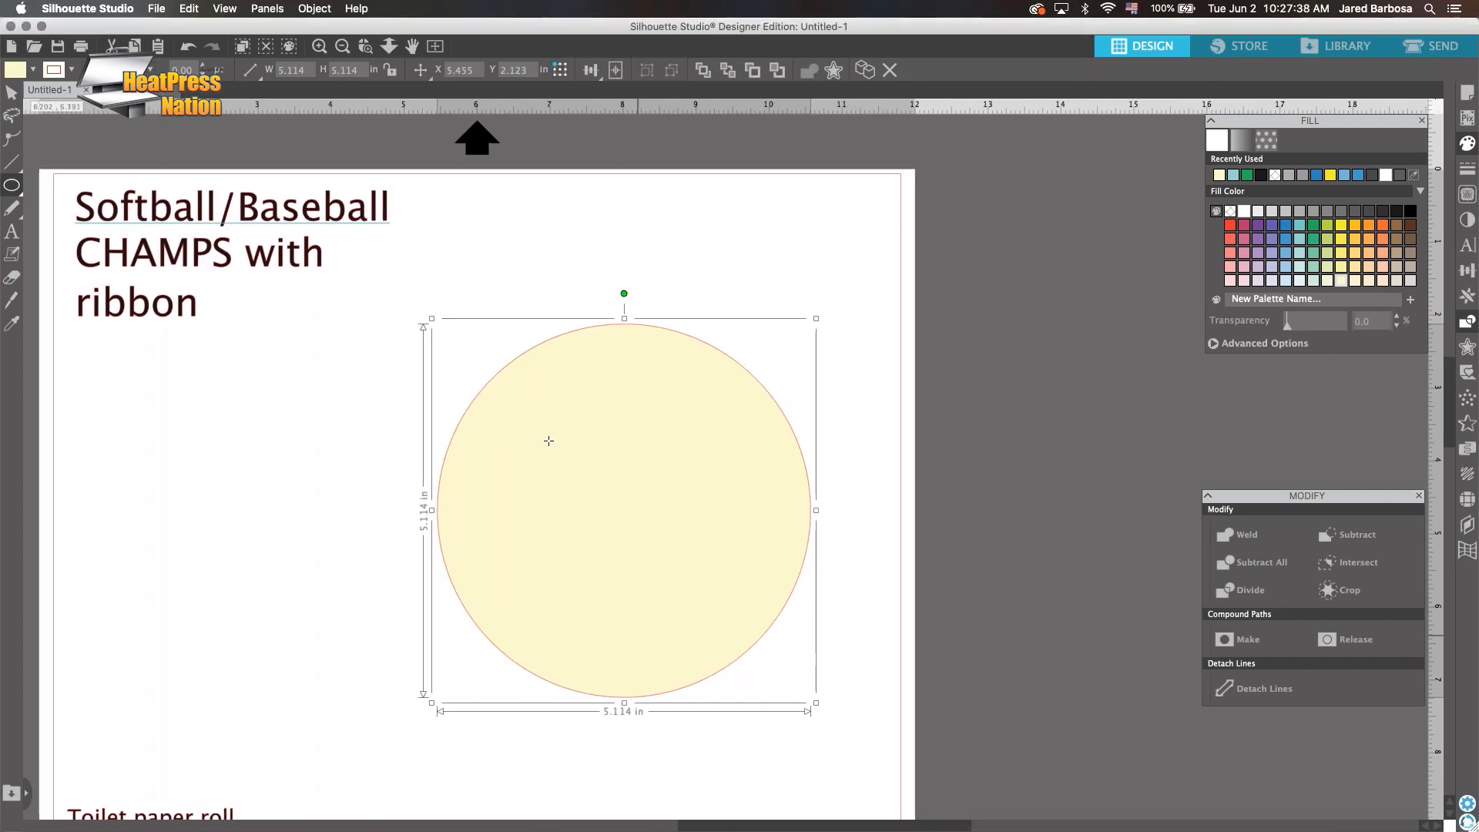
click(12, 92)
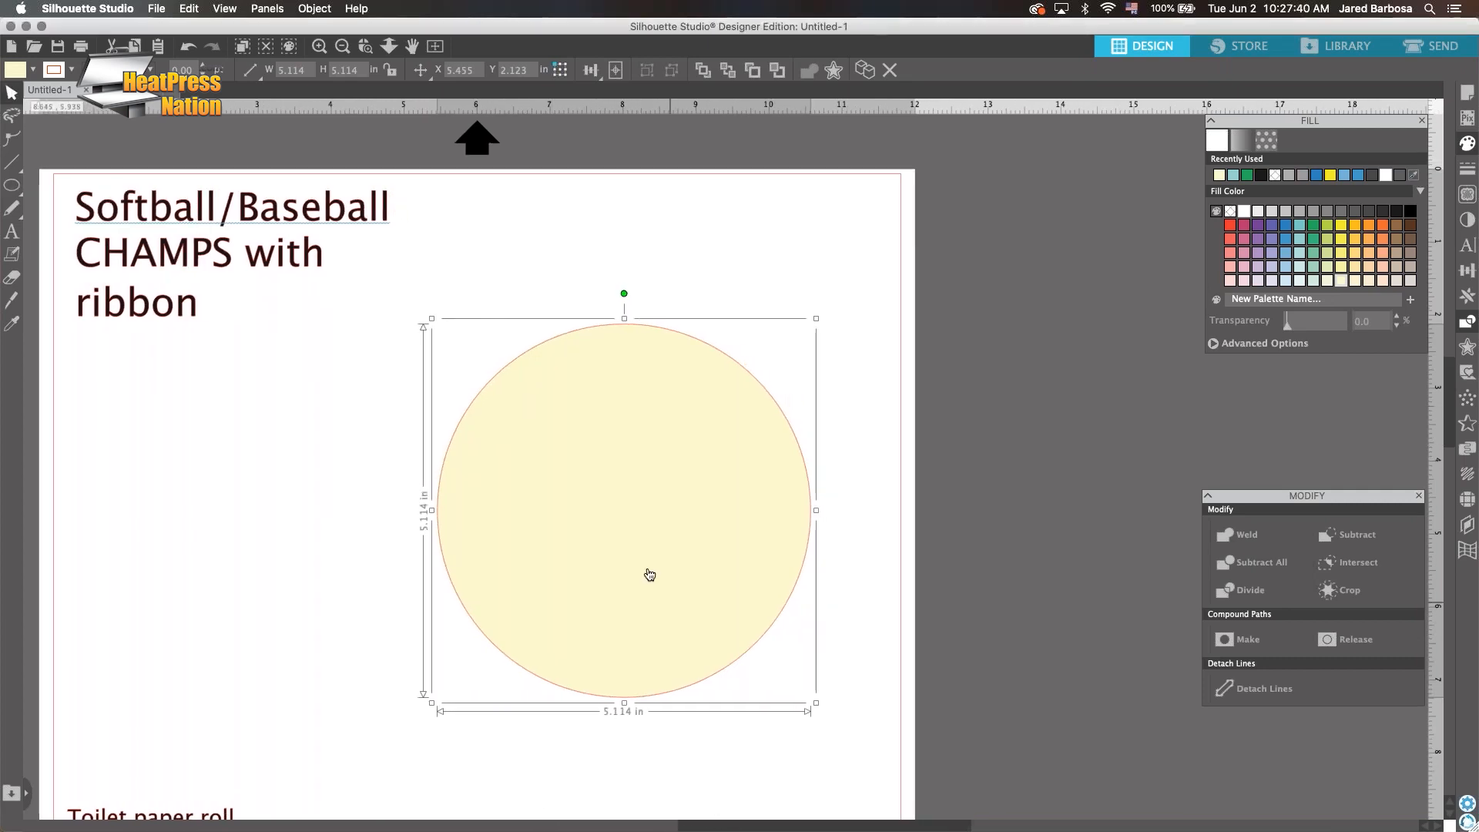
drag(647, 555, 649, 432)
right_click(650, 433)
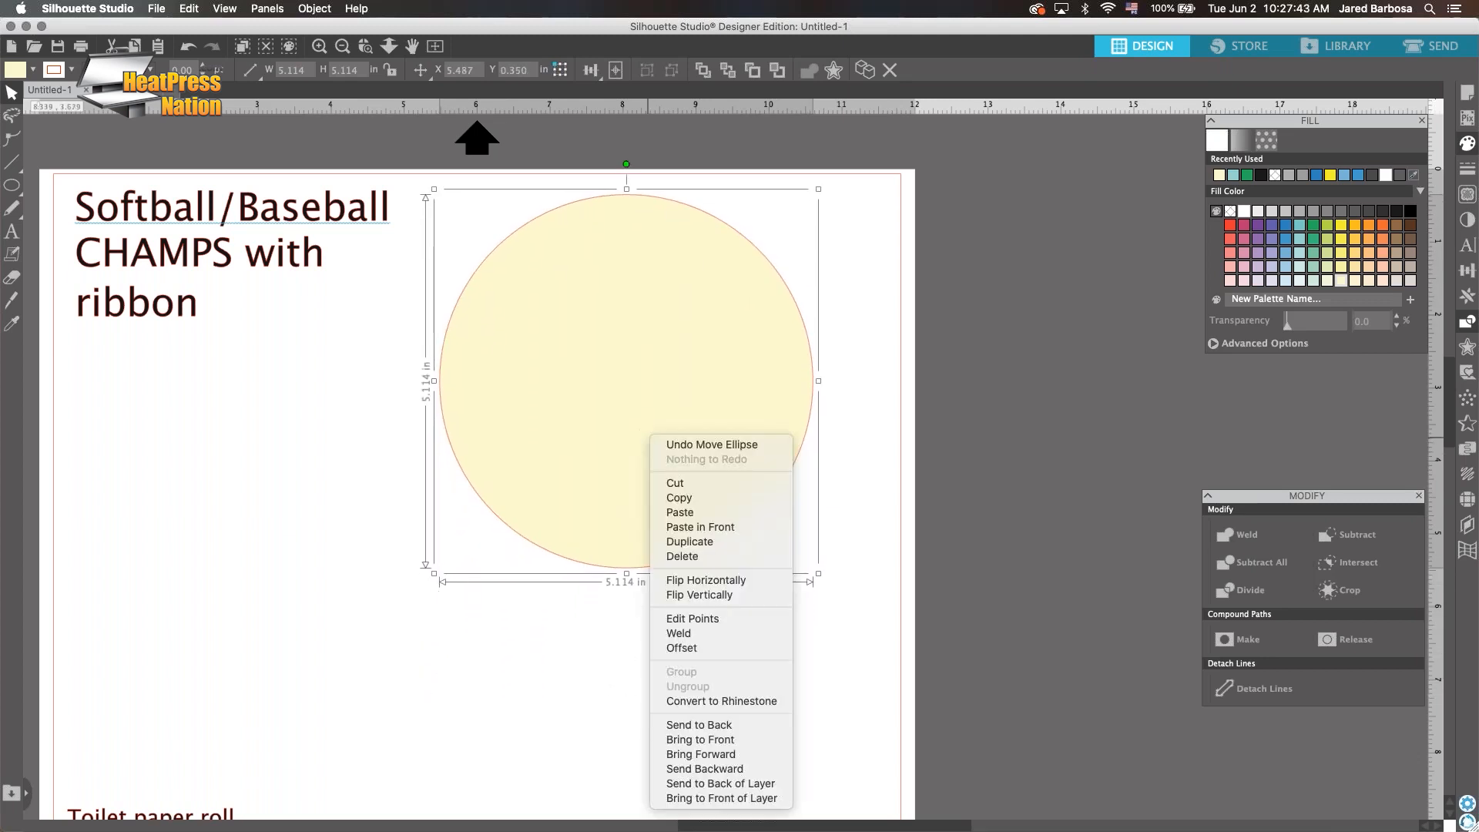
click(701, 499)
right_click(775, 641)
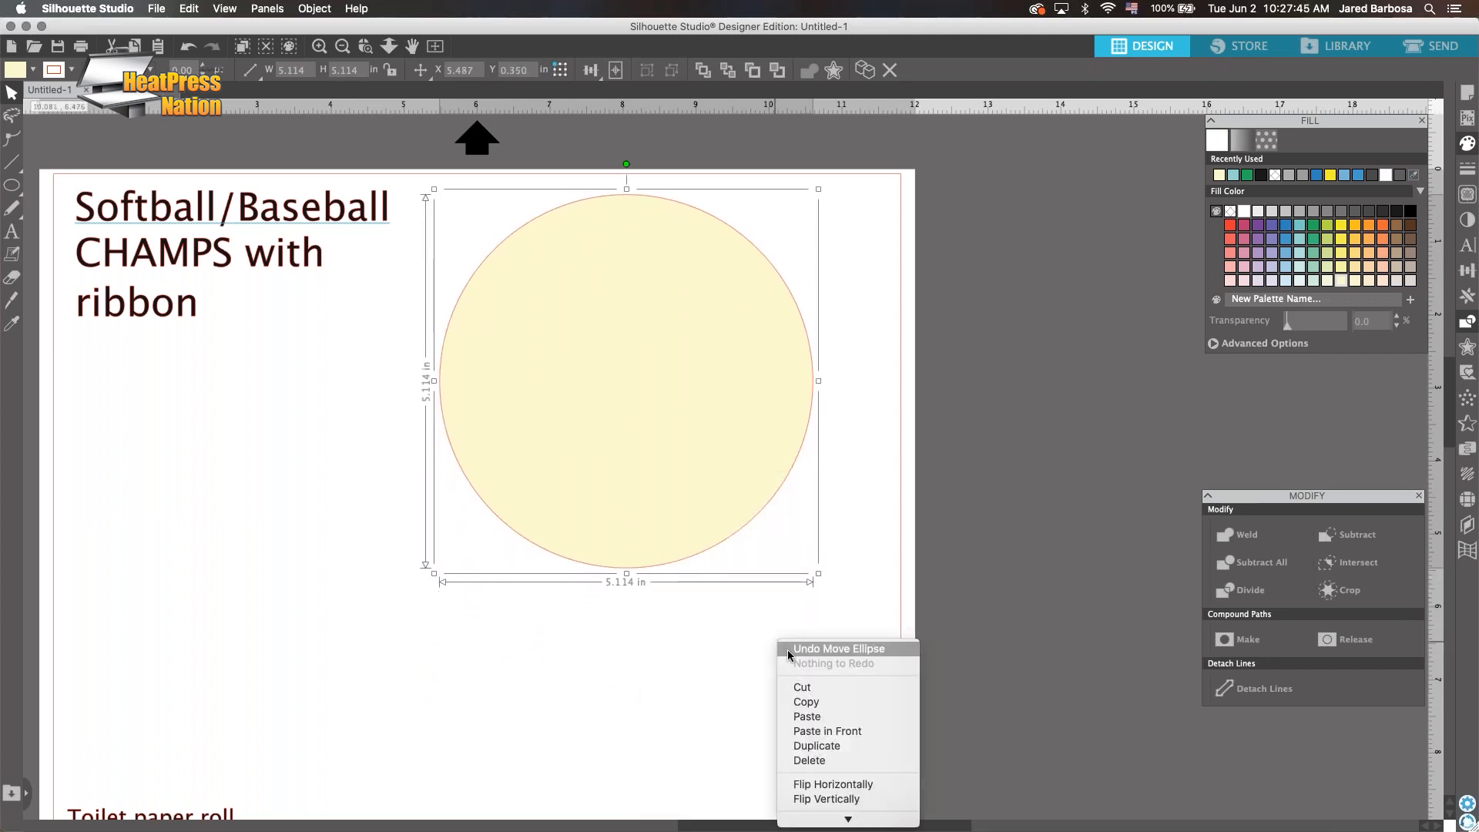
click(829, 719)
drag(700, 379, 665, 537)
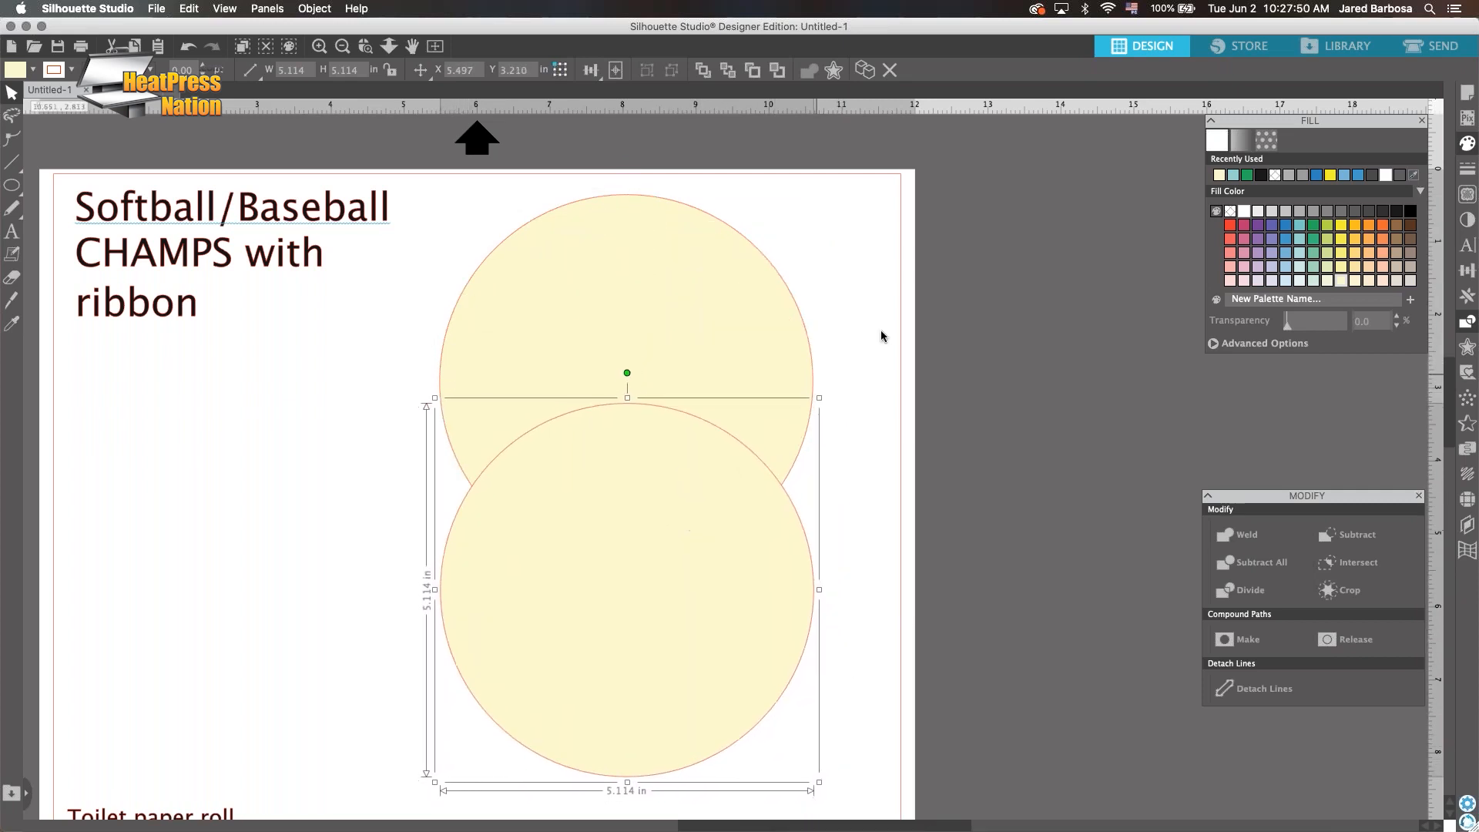
Select both yellow circles and align them with Align Center
drag(881, 330, 614, 502)
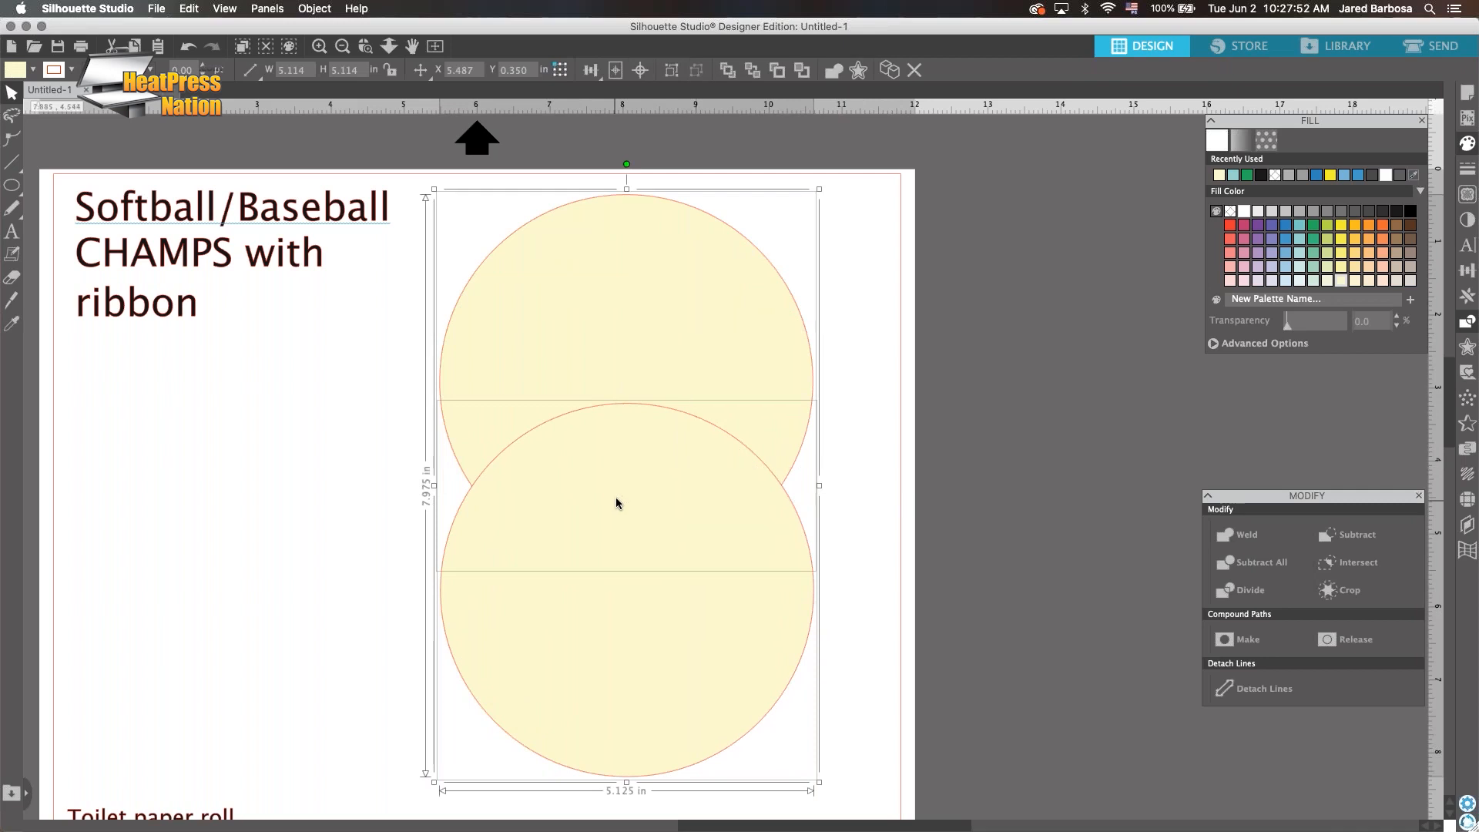
click(593, 72)
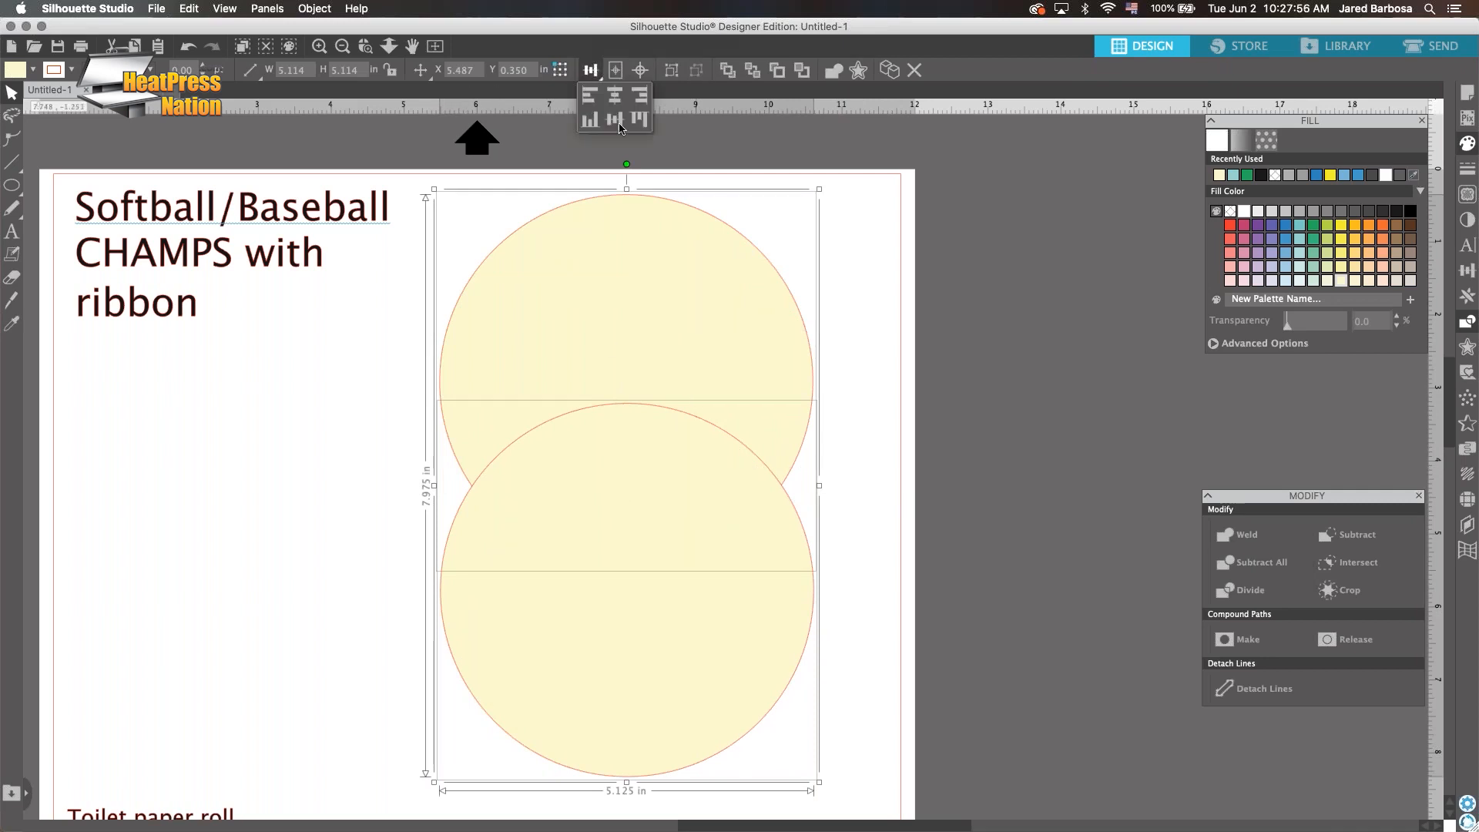
mouse_move(595, 73)
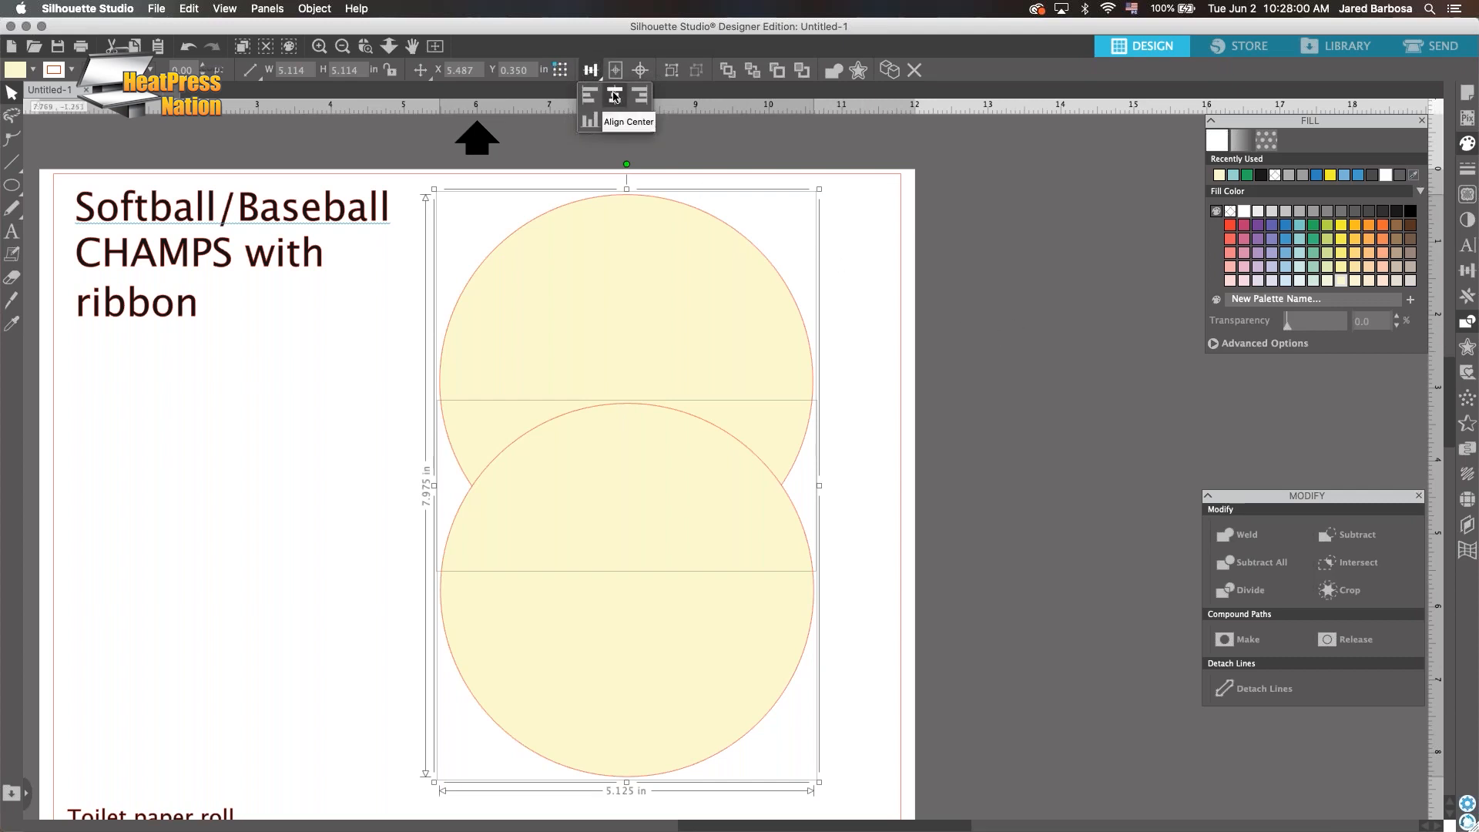
click(615, 96)
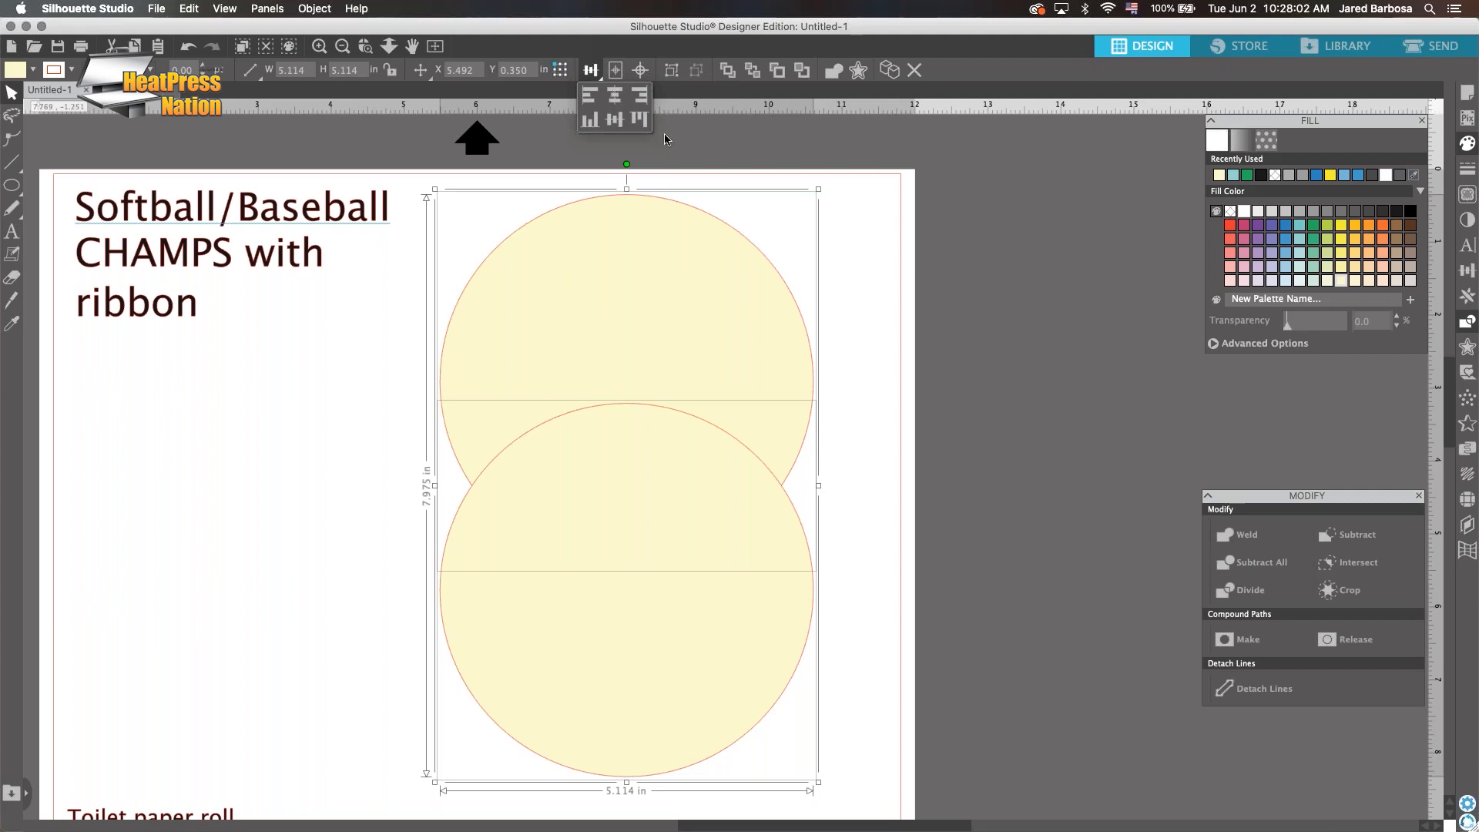
Shift the lower yellow circle sideways, select both circles and realign them with Align Center
click(922, 407)
drag(680, 545, 631, 537)
drag(1007, 350, 606, 565)
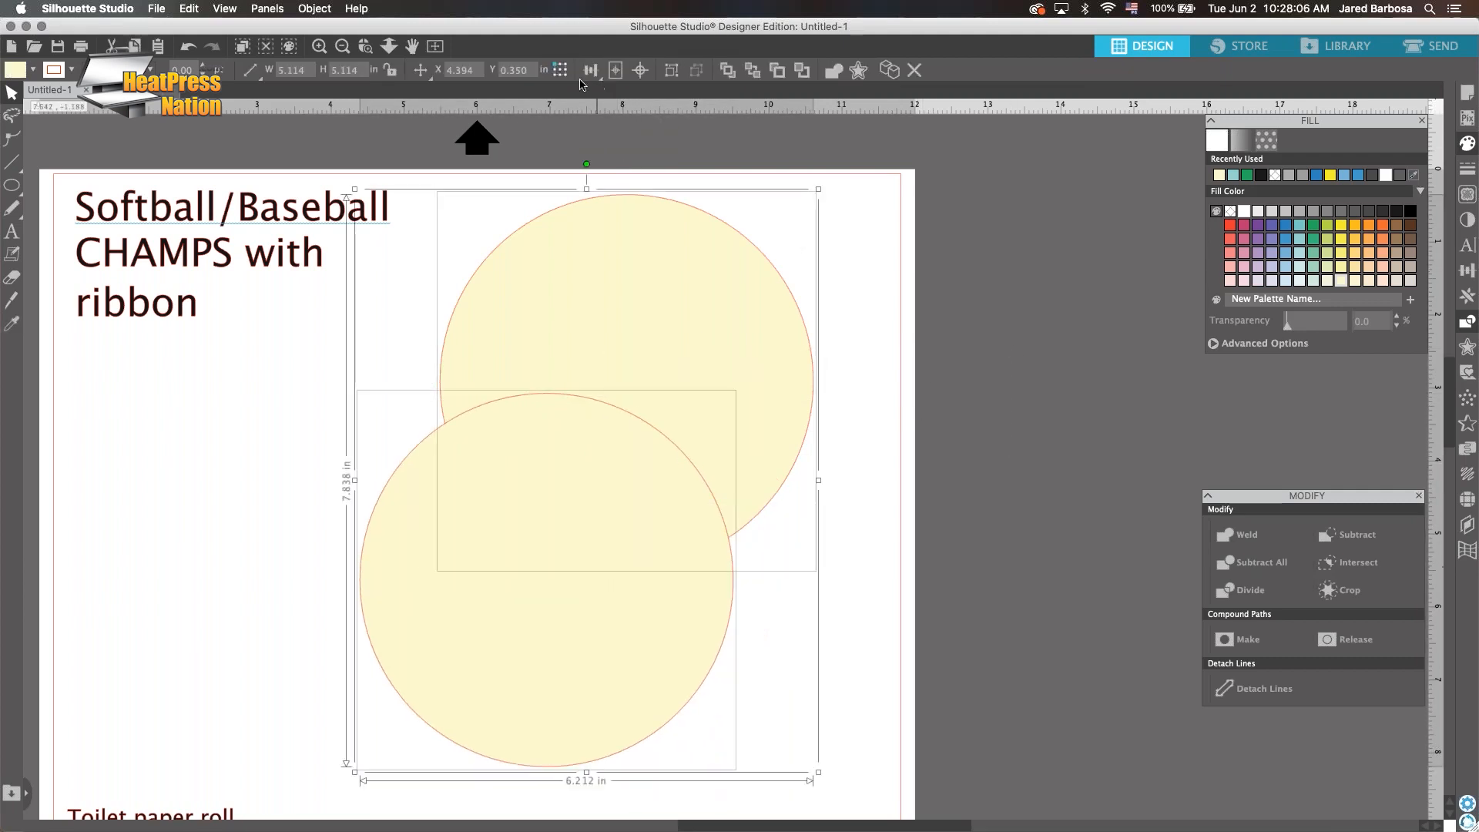
click(590, 71)
click(615, 99)
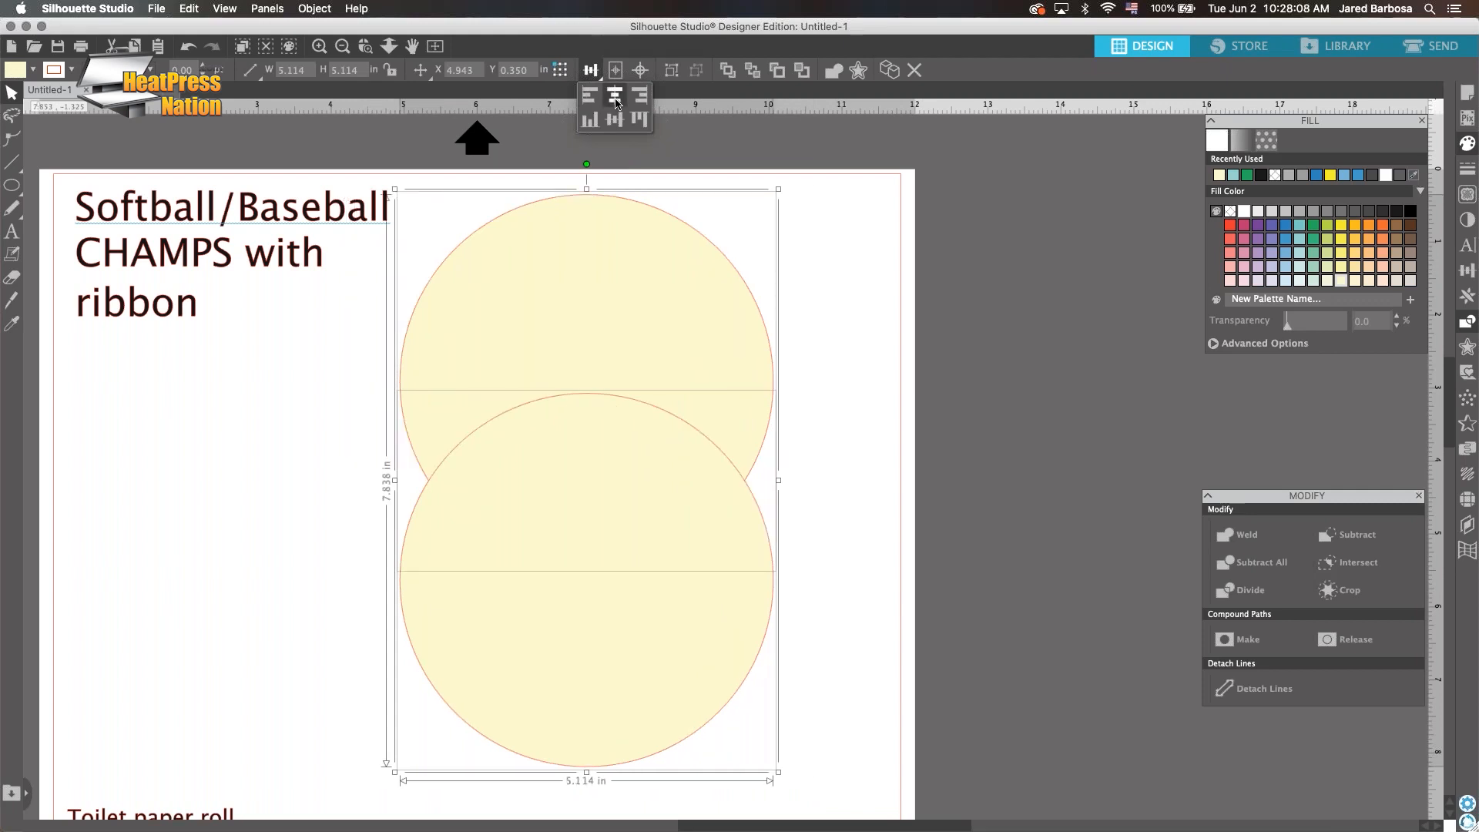
Move the two aligned yellow circles together slightly toward the page's right edge and deselect them
click(868, 334)
drag(868, 334, 645, 525)
drag(664, 427, 697, 423)
click(941, 445)
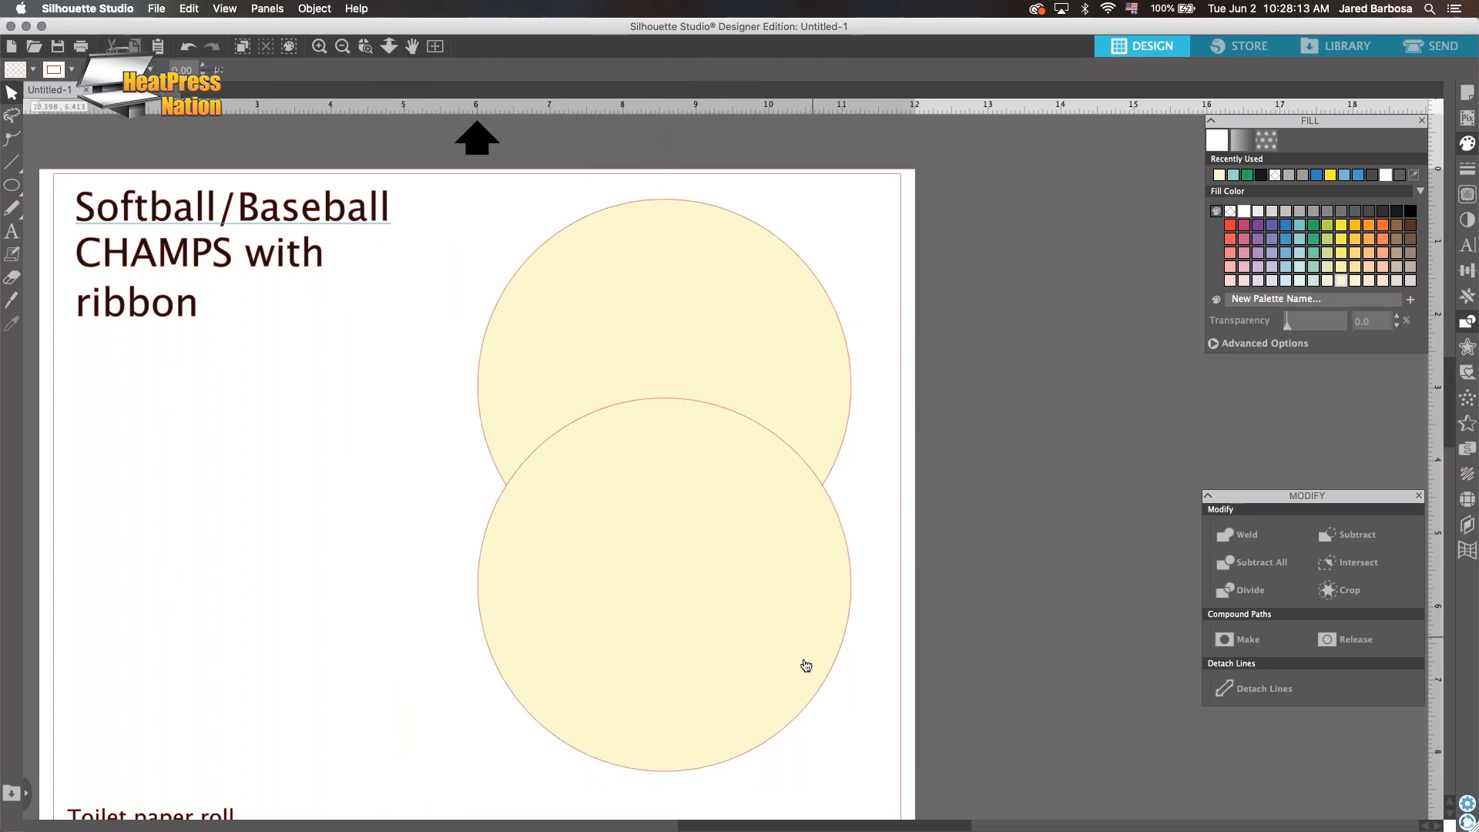
Draw a narrow upright ellipse about 0.16 by 0.43 in beneath the heading and fill it with red
click(722, 582)
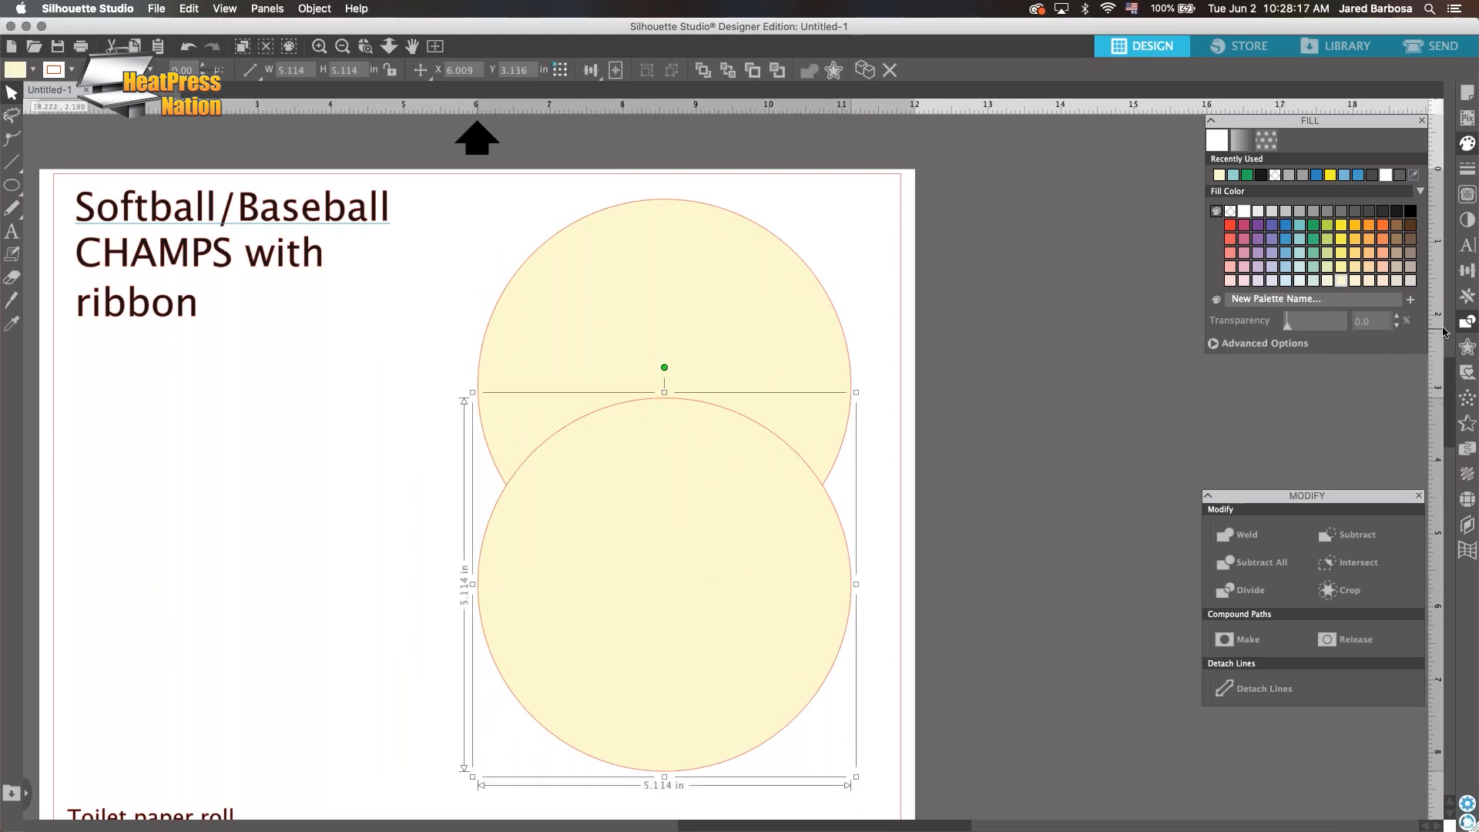
click(12, 185)
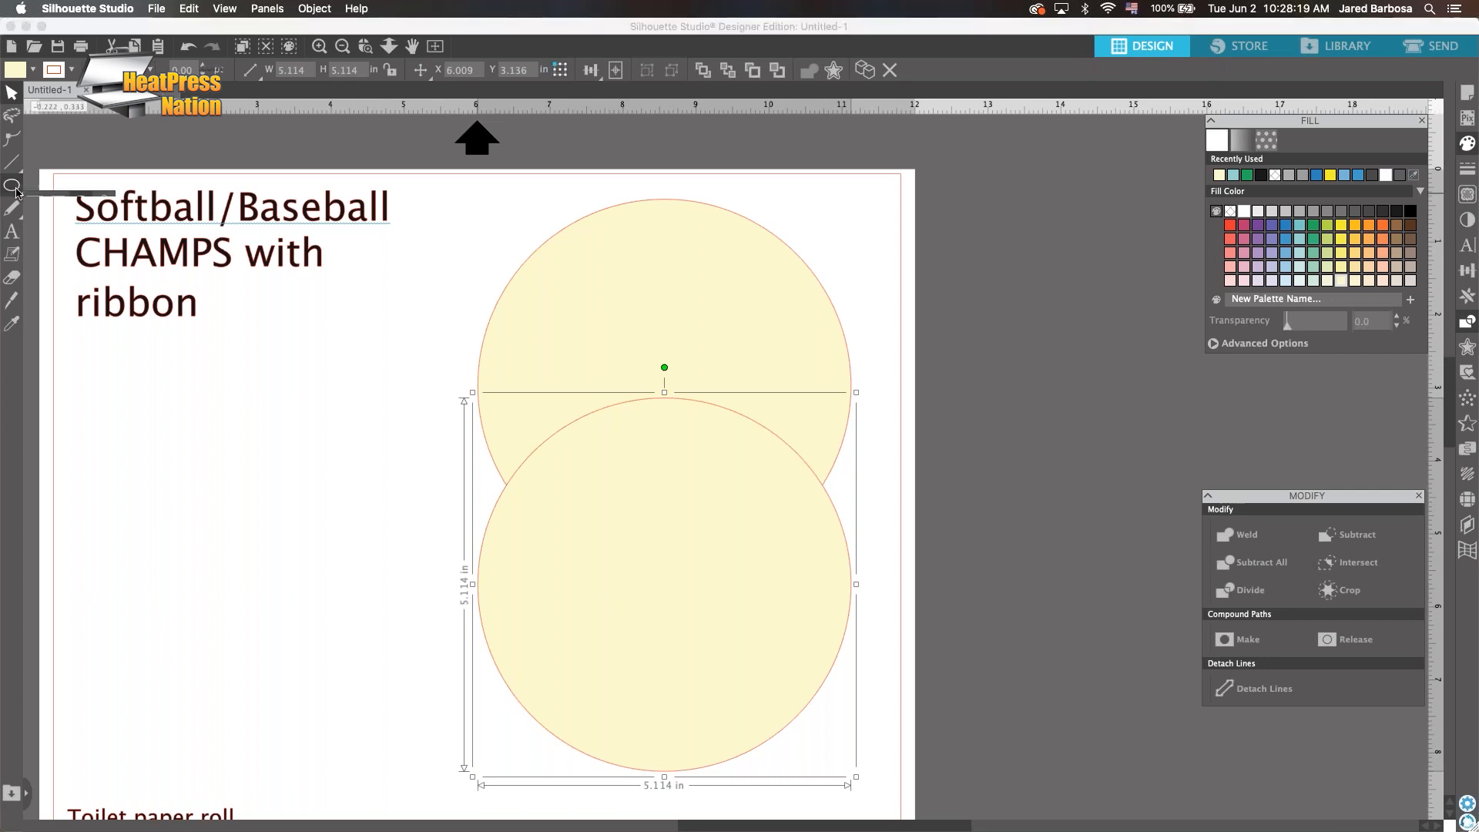
drag(377, 376, 381, 400)
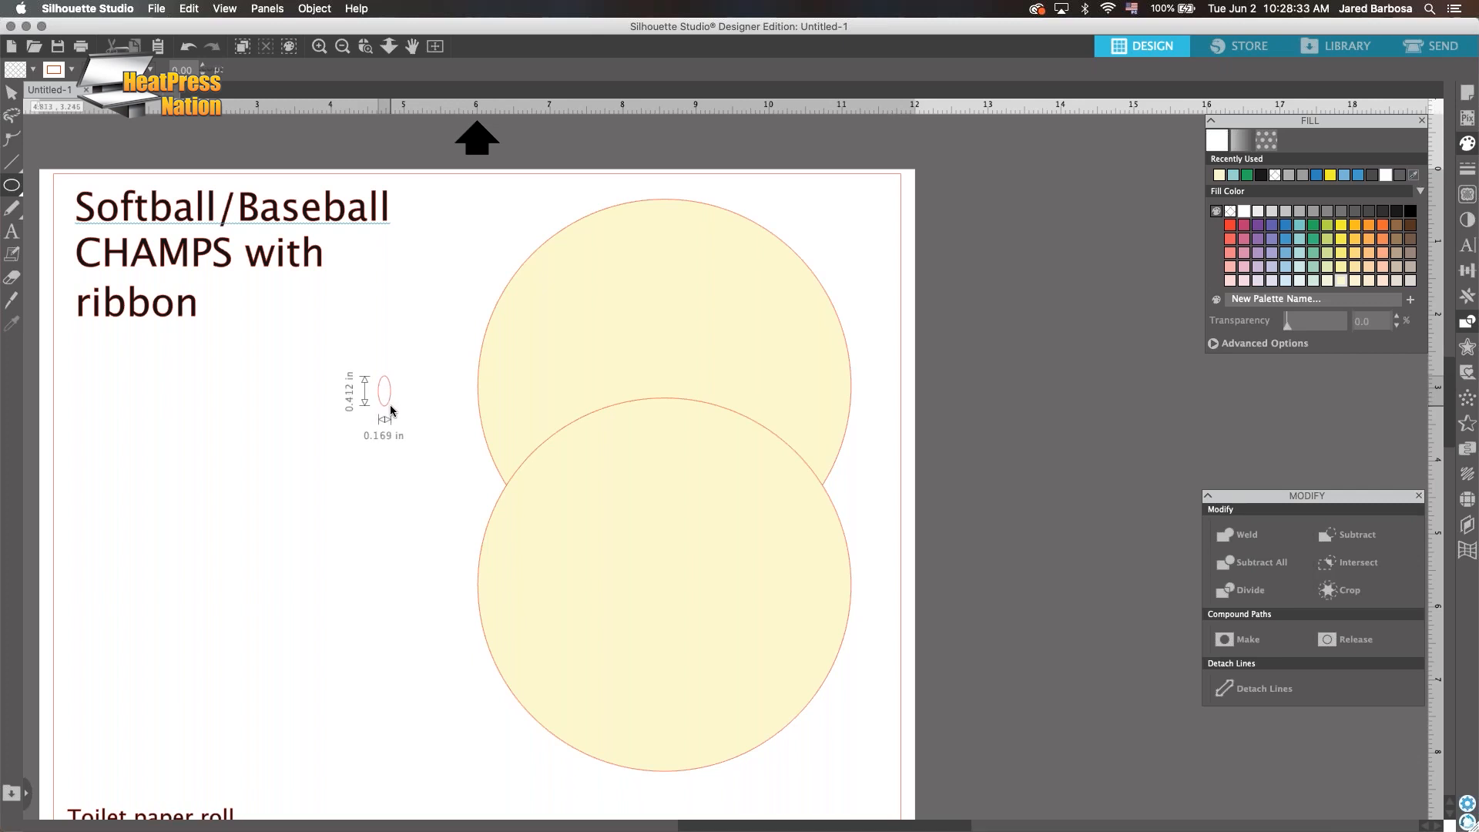
drag(389, 405, 390, 407)
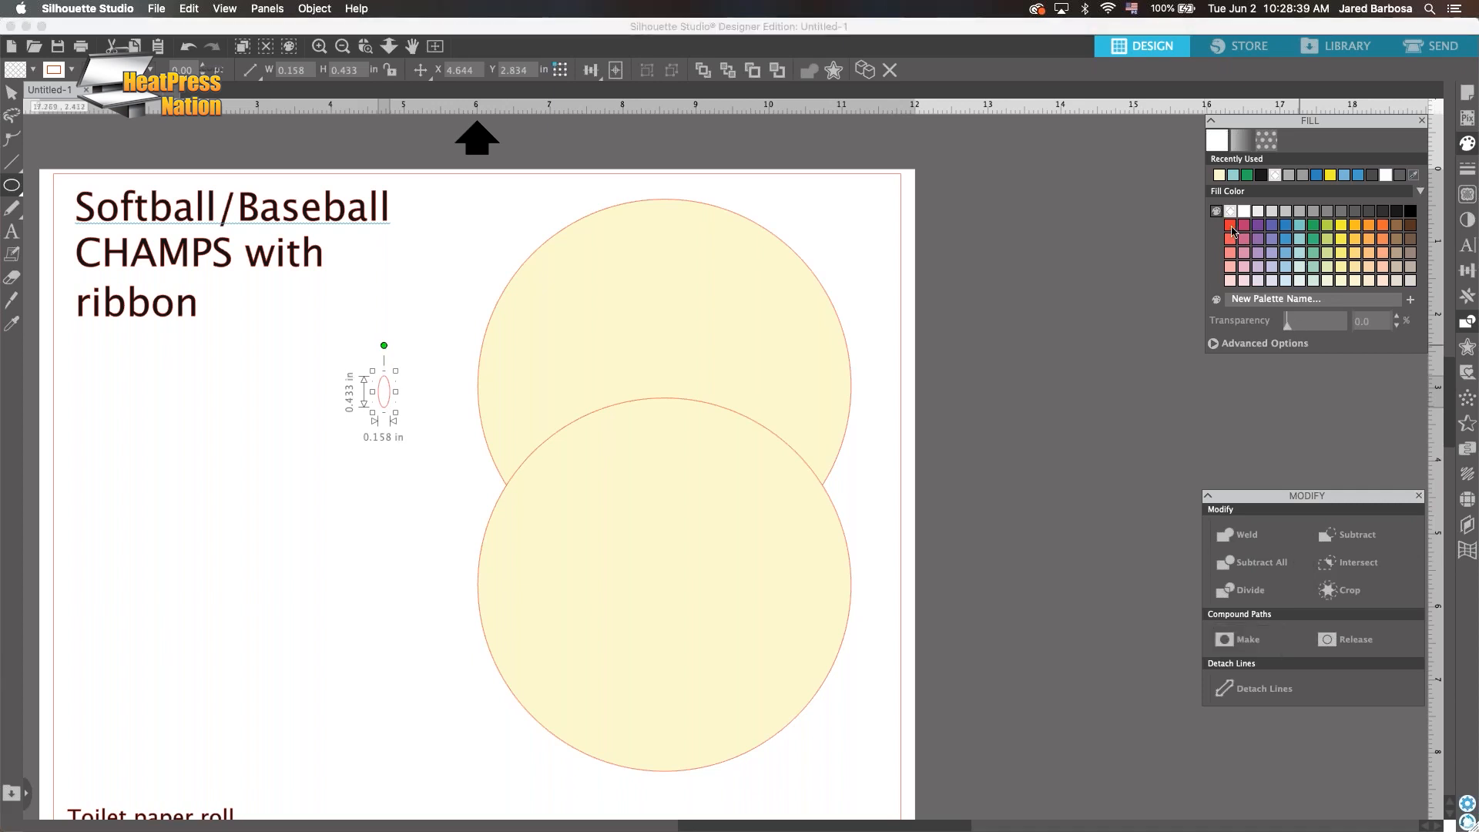
click(1231, 226)
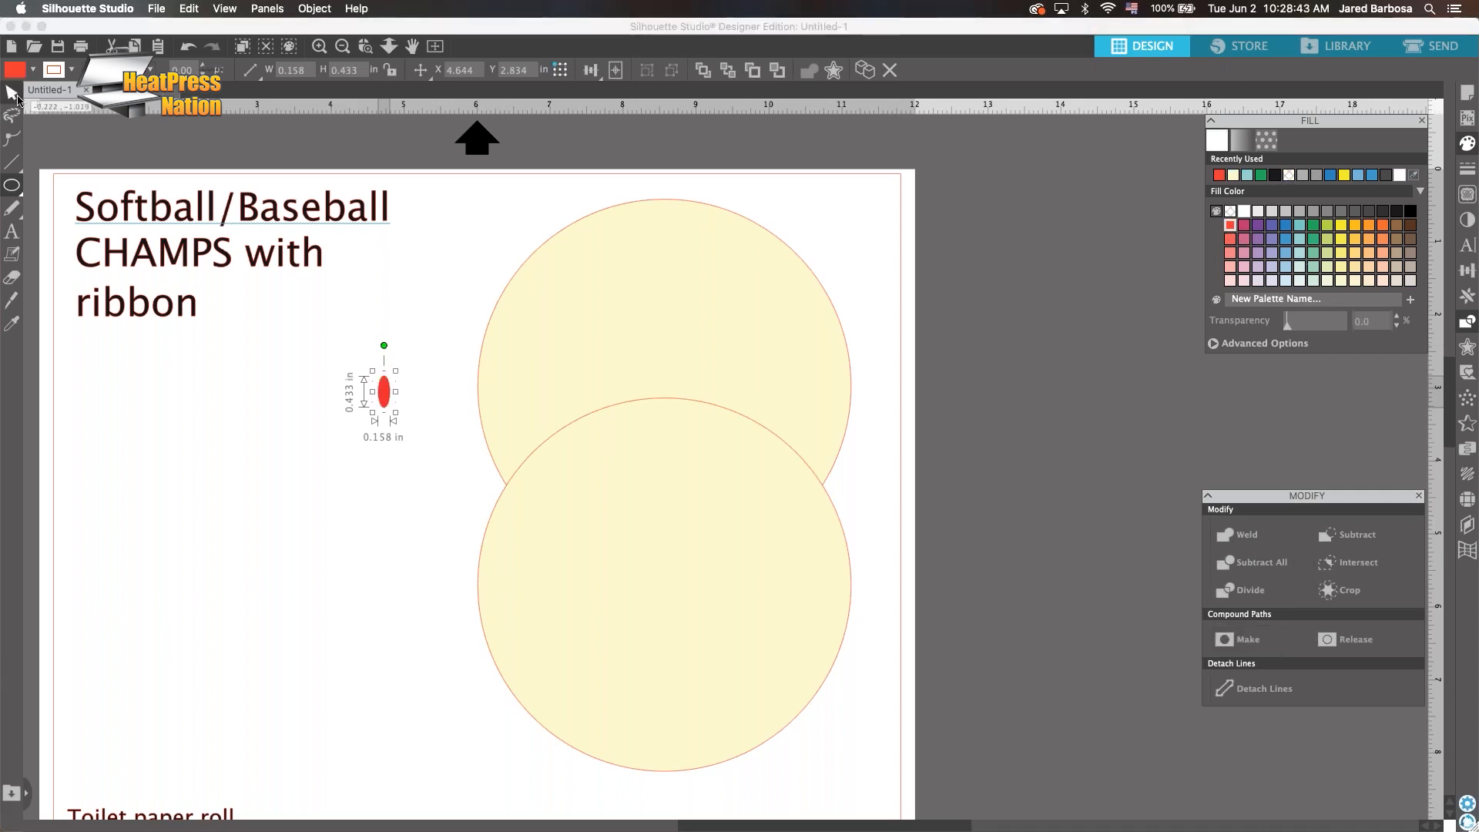
click(13, 94)
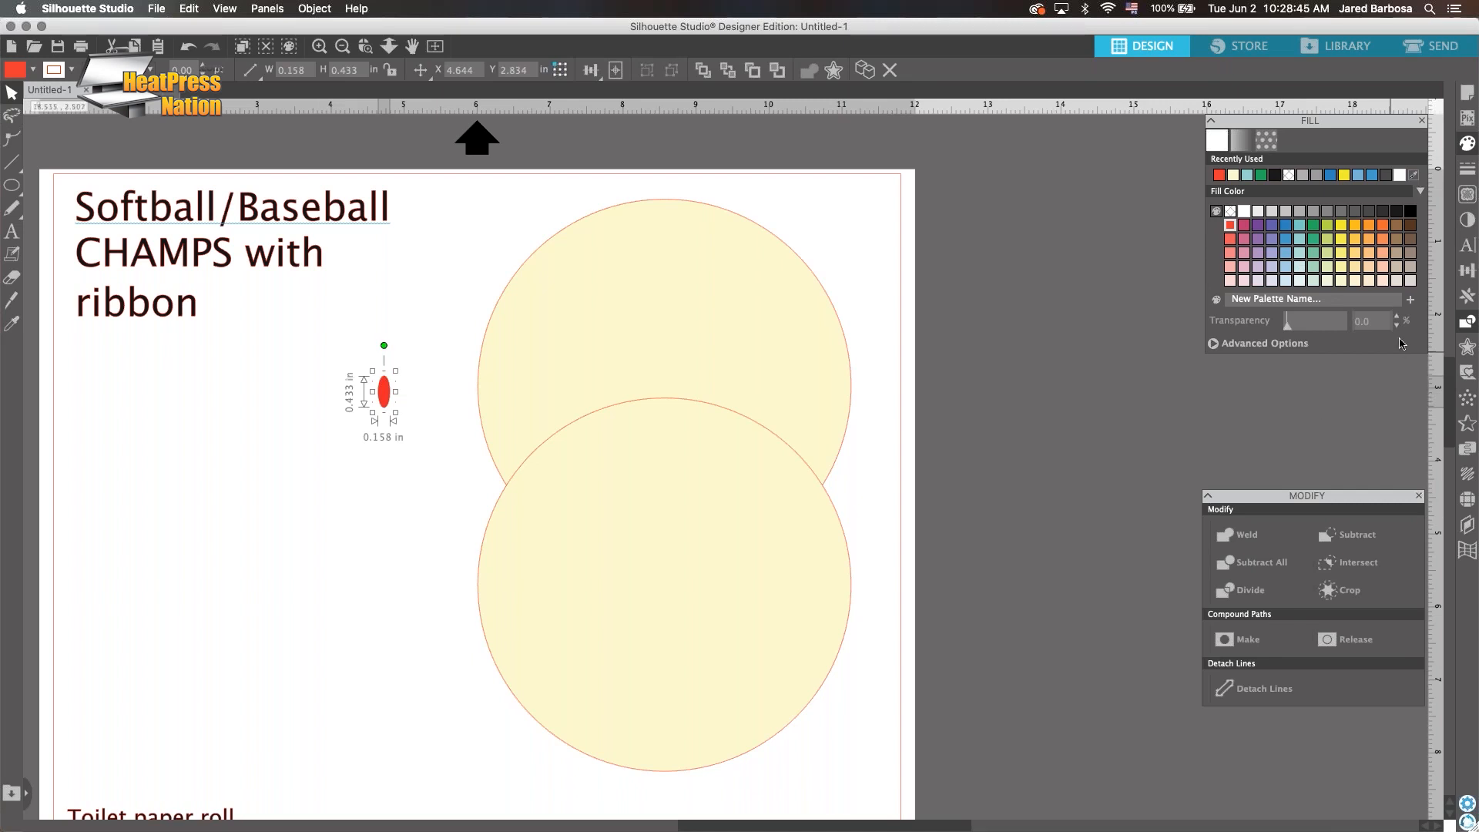
Replicate the red ellipse around the lower yellow circle's outline using Object on Path
click(1467, 296)
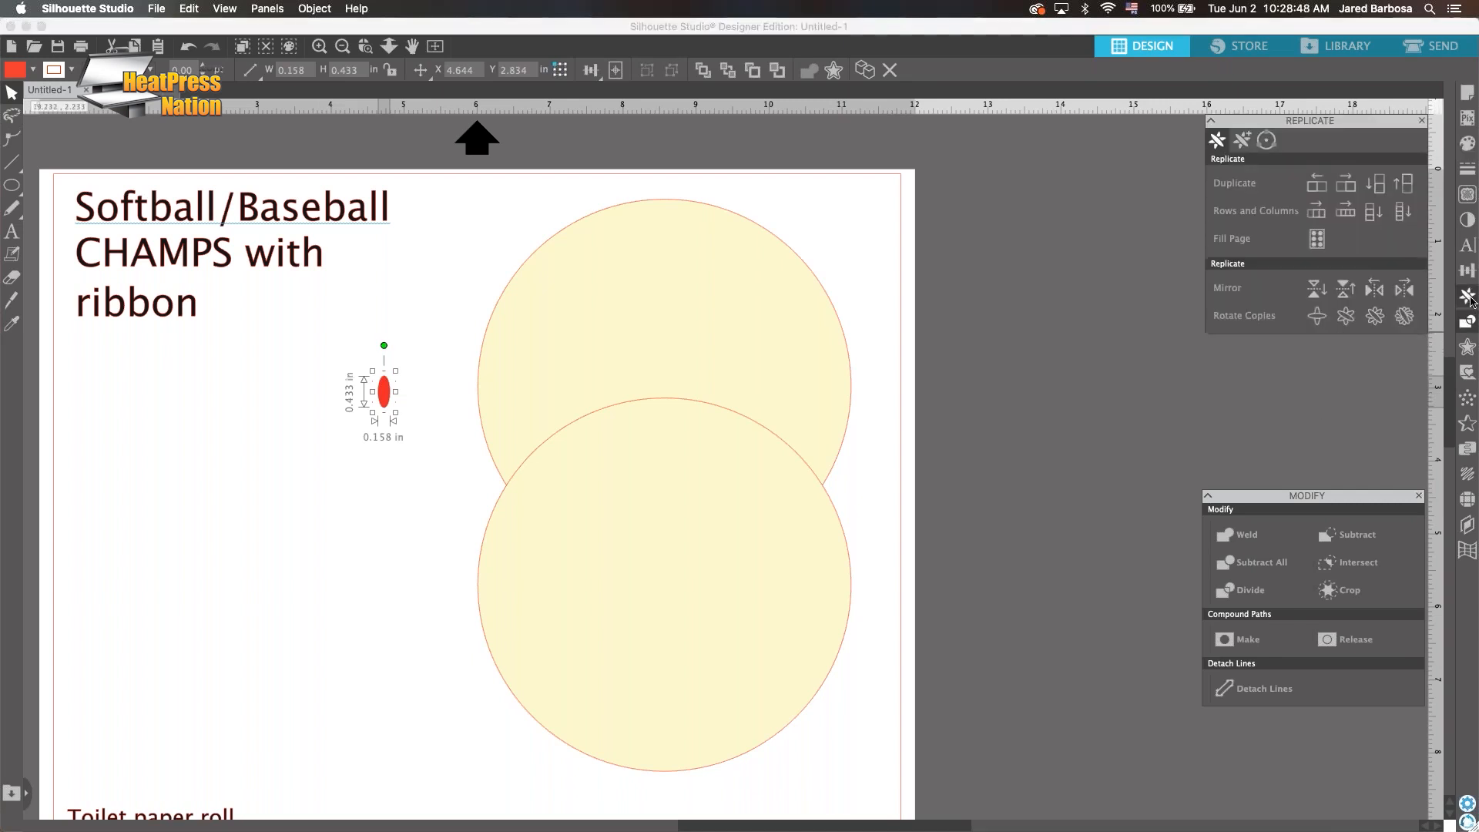
click(1266, 140)
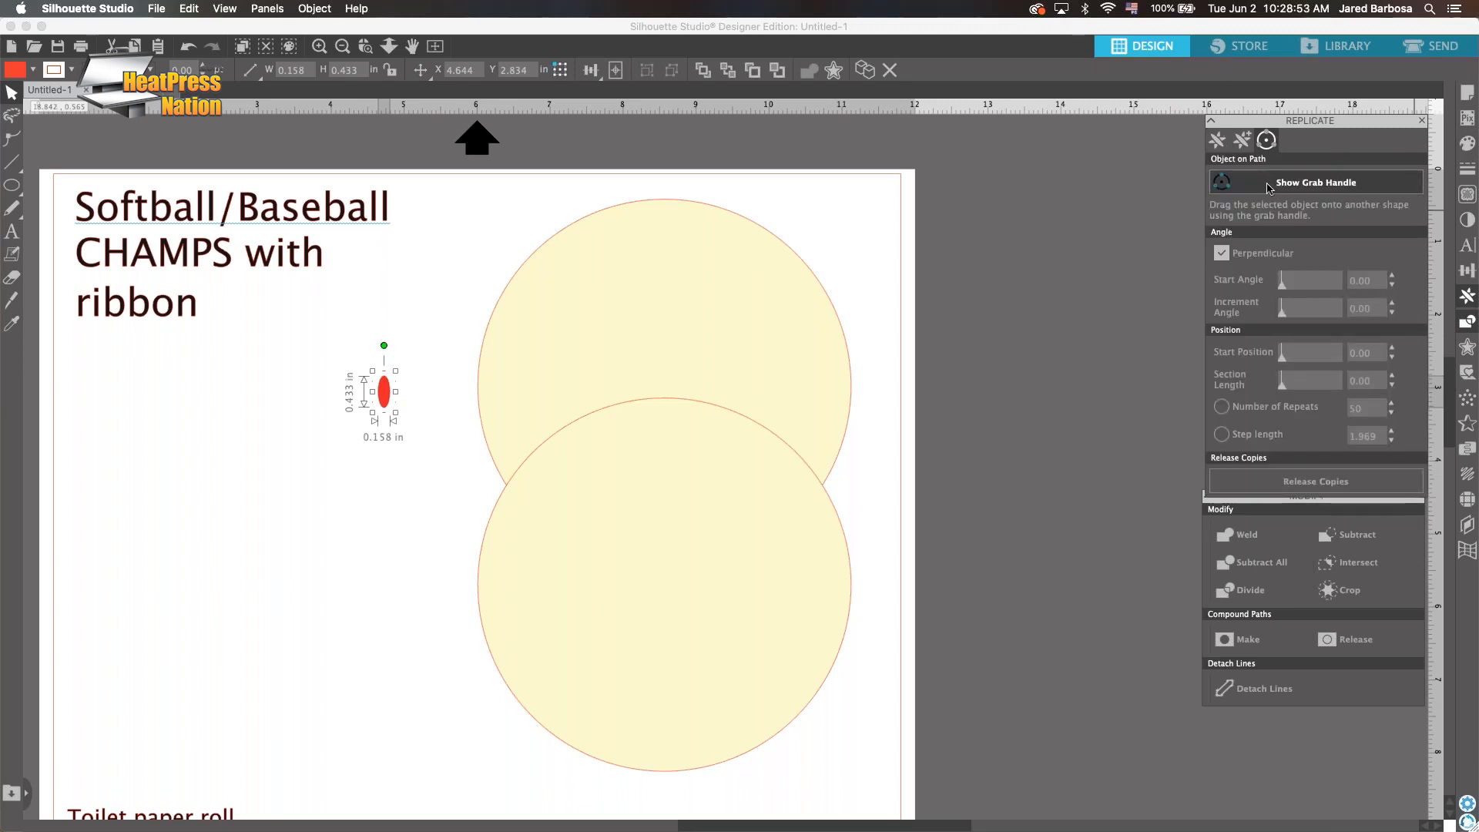
drag(383, 391, 392, 486)
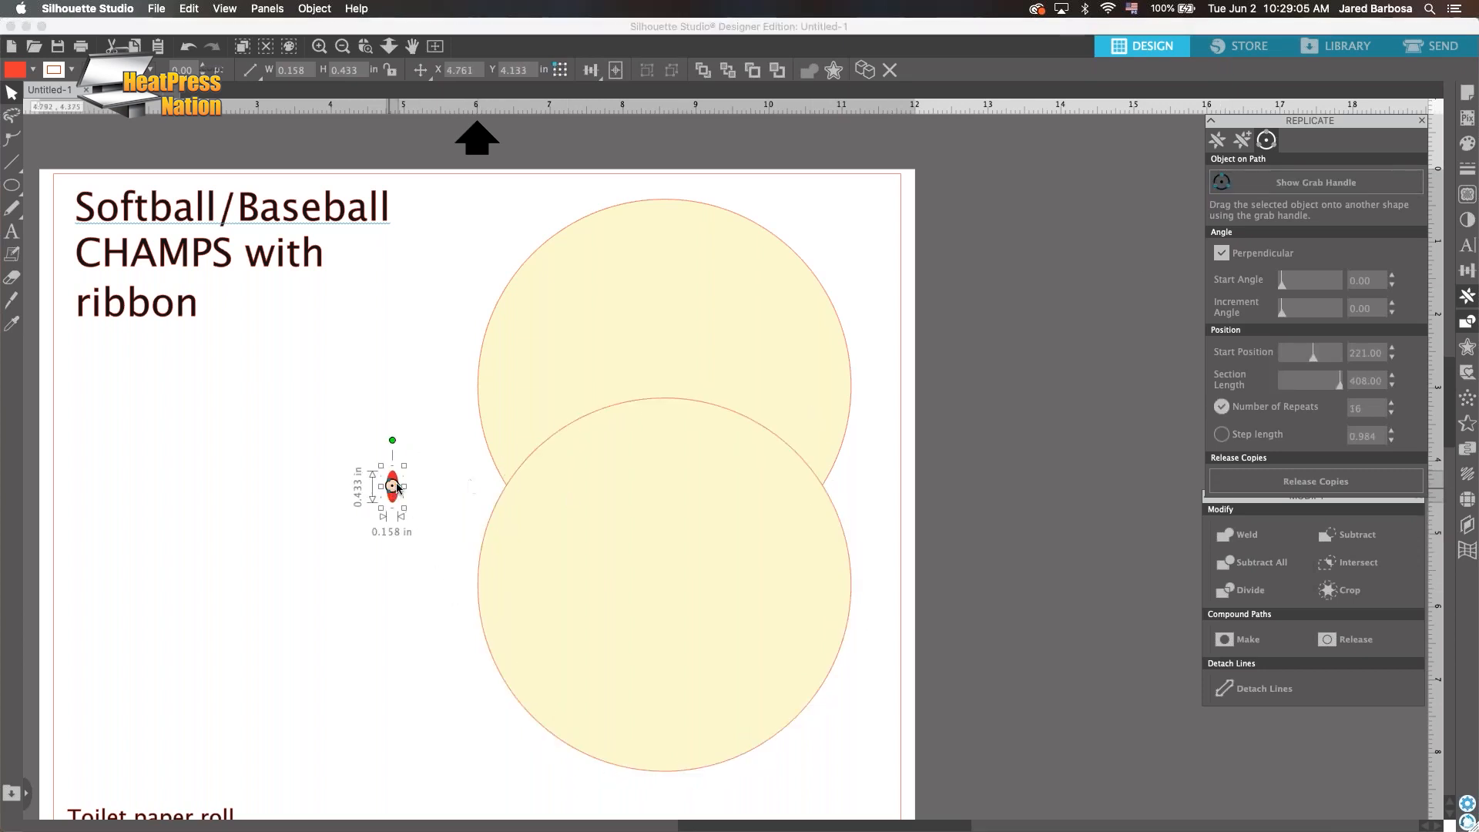
drag(393, 487, 490, 515)
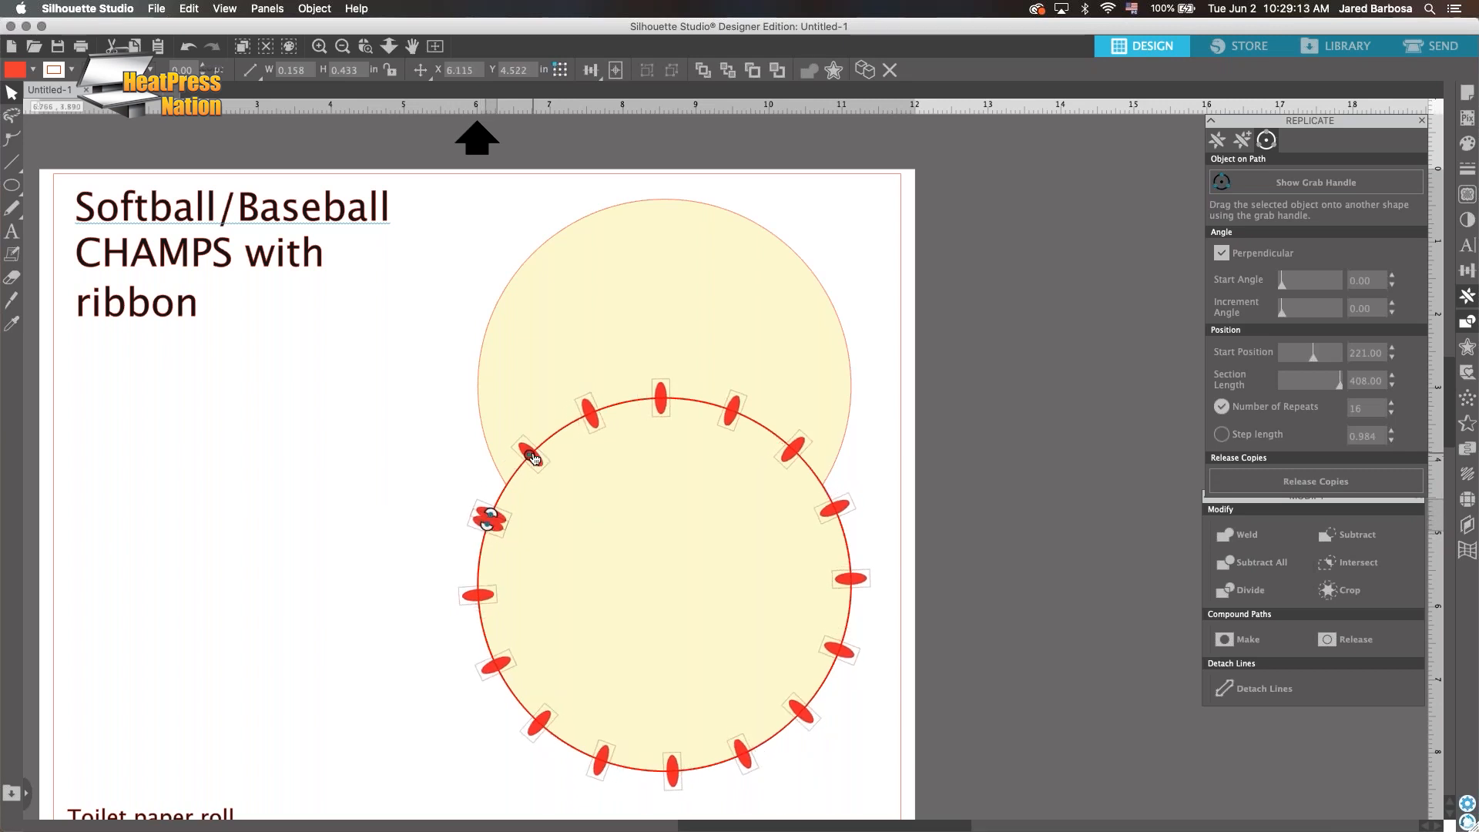
Adjust the ellipse stitches on the path to start position 231, section length 372 and 24 repeats
mouse_move(535, 463)
mouse_down()
mouse_move(511, 477)
mouse_move(479, 579)
mouse_move(511, 494)
mouse_move(536, 475)
mouse_up()
drag(464, 573, 515, 477)
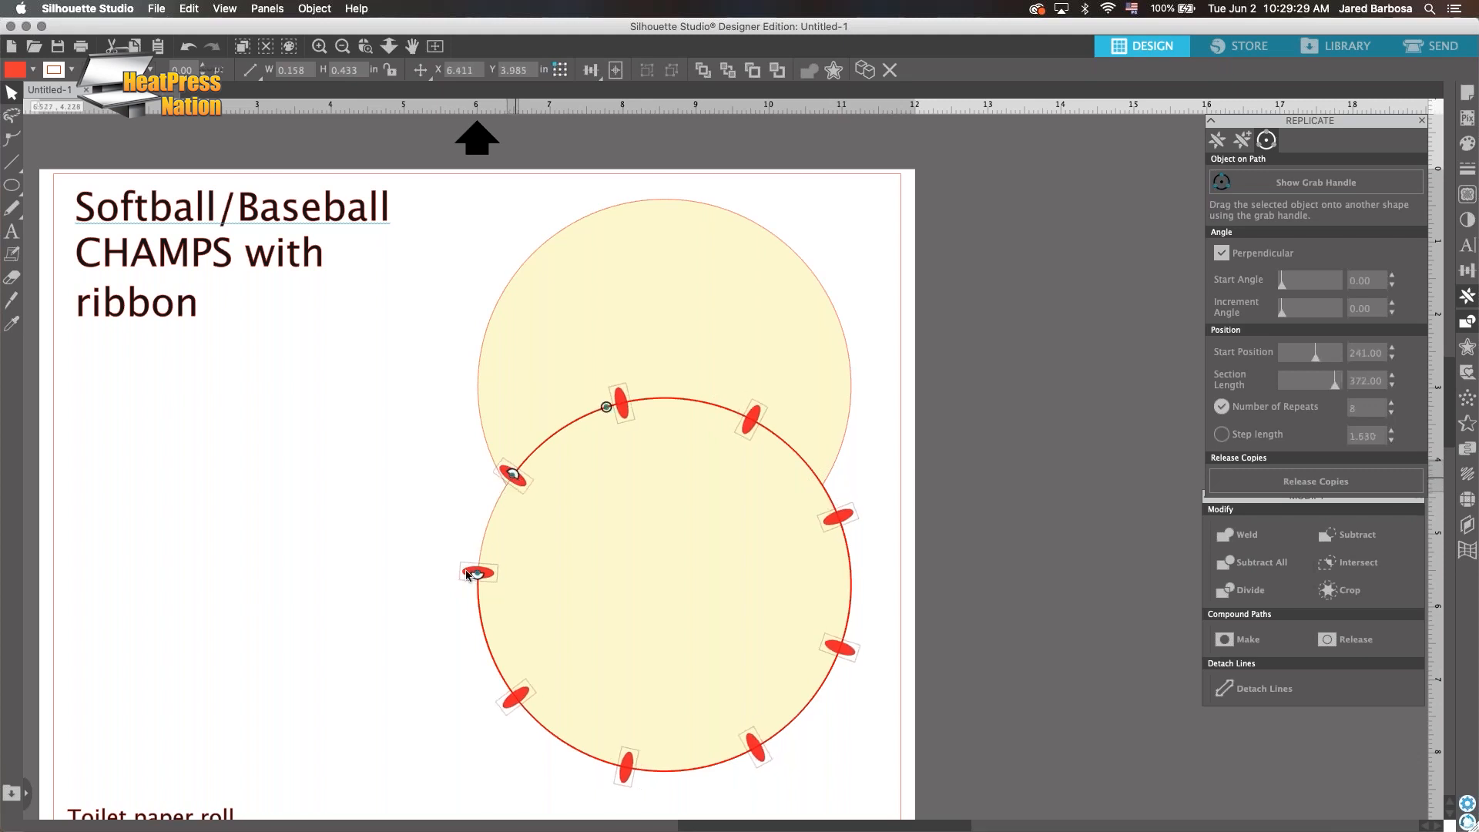
drag(475, 575, 481, 574)
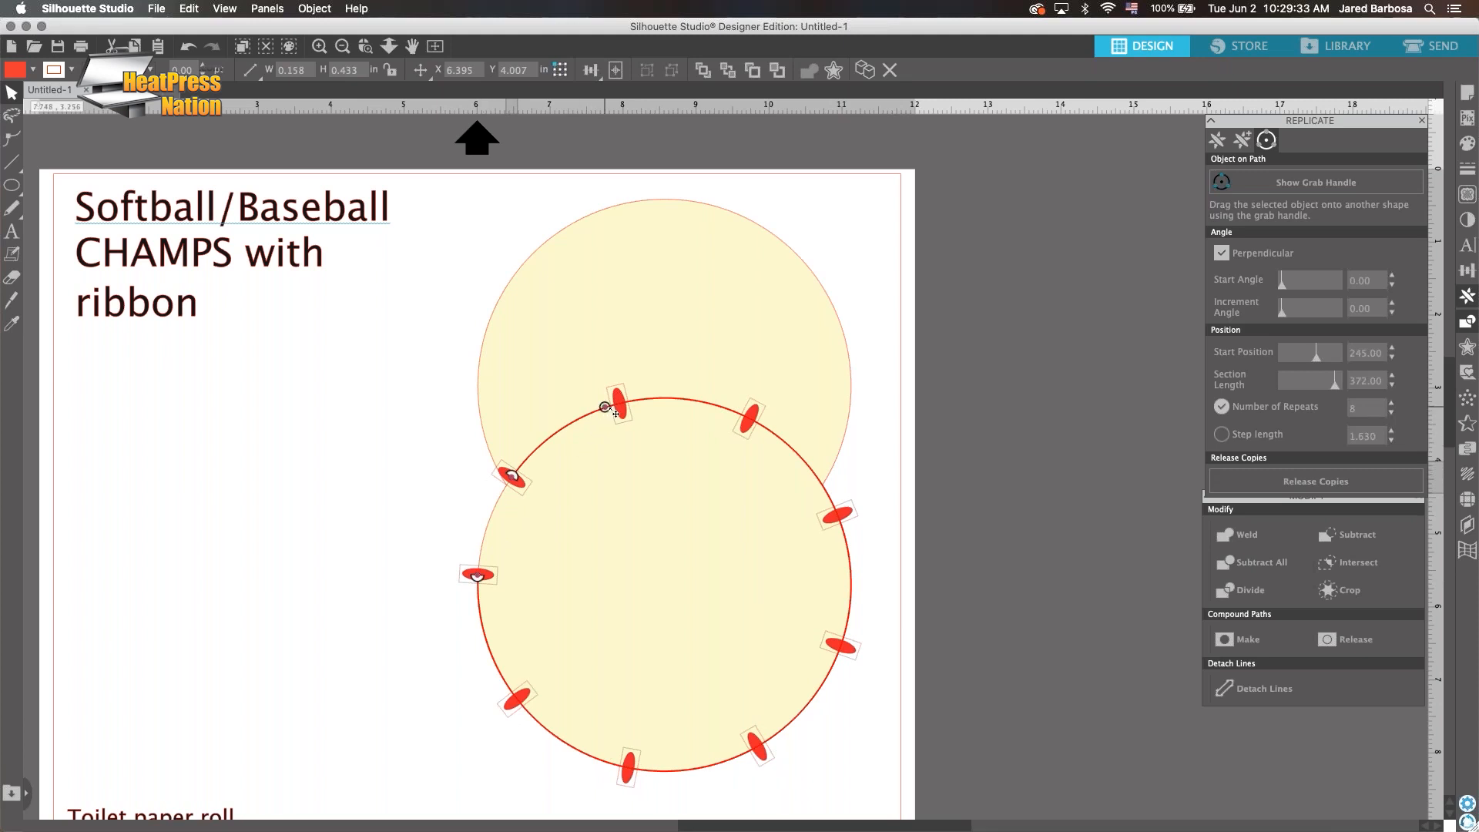
drag(605, 409, 497, 512)
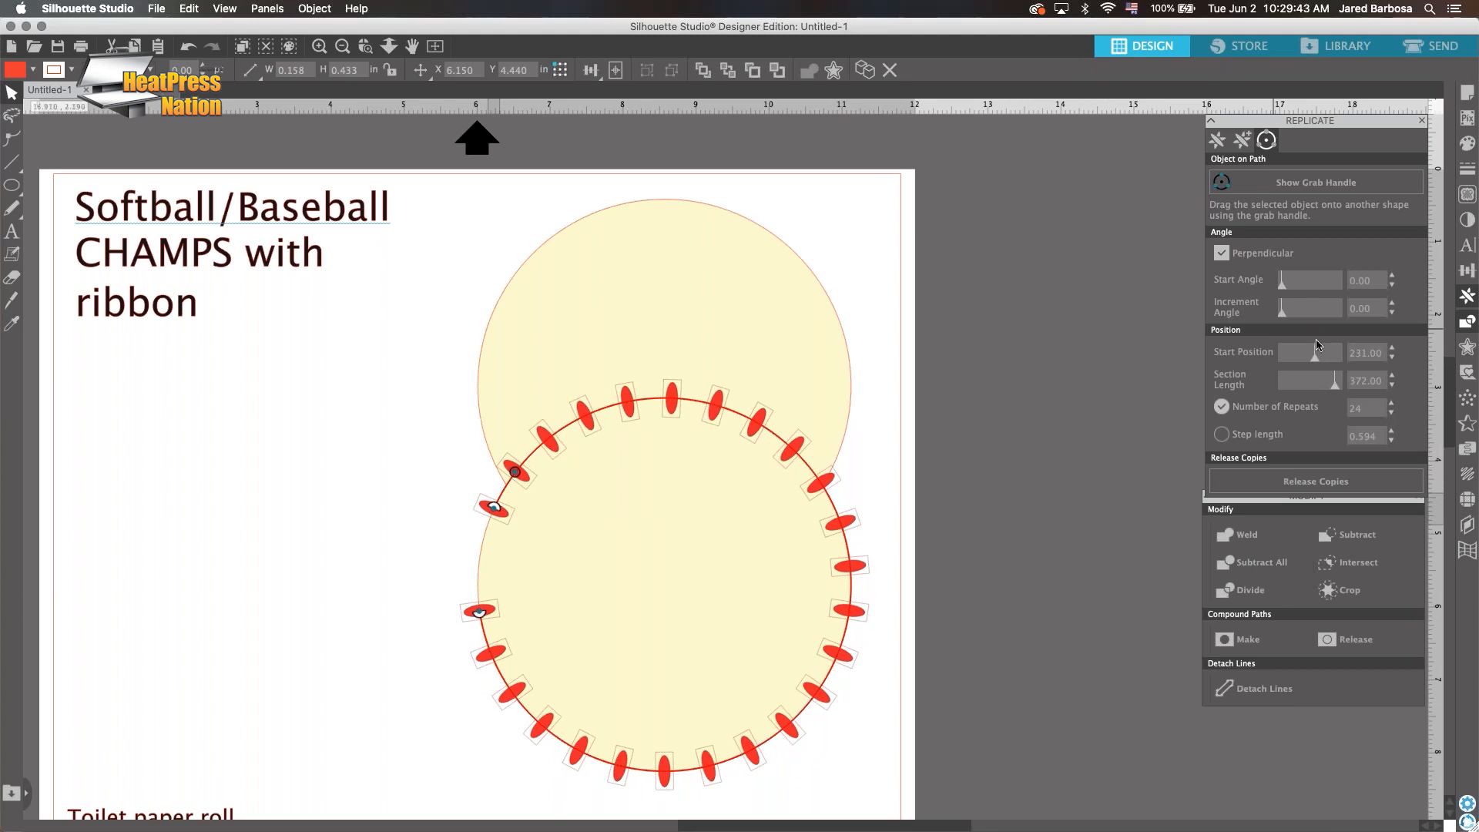
Set the number of ellipse repeats around the lower circle to 31
click(1392, 404)
click(1392, 404)
click(1391, 403)
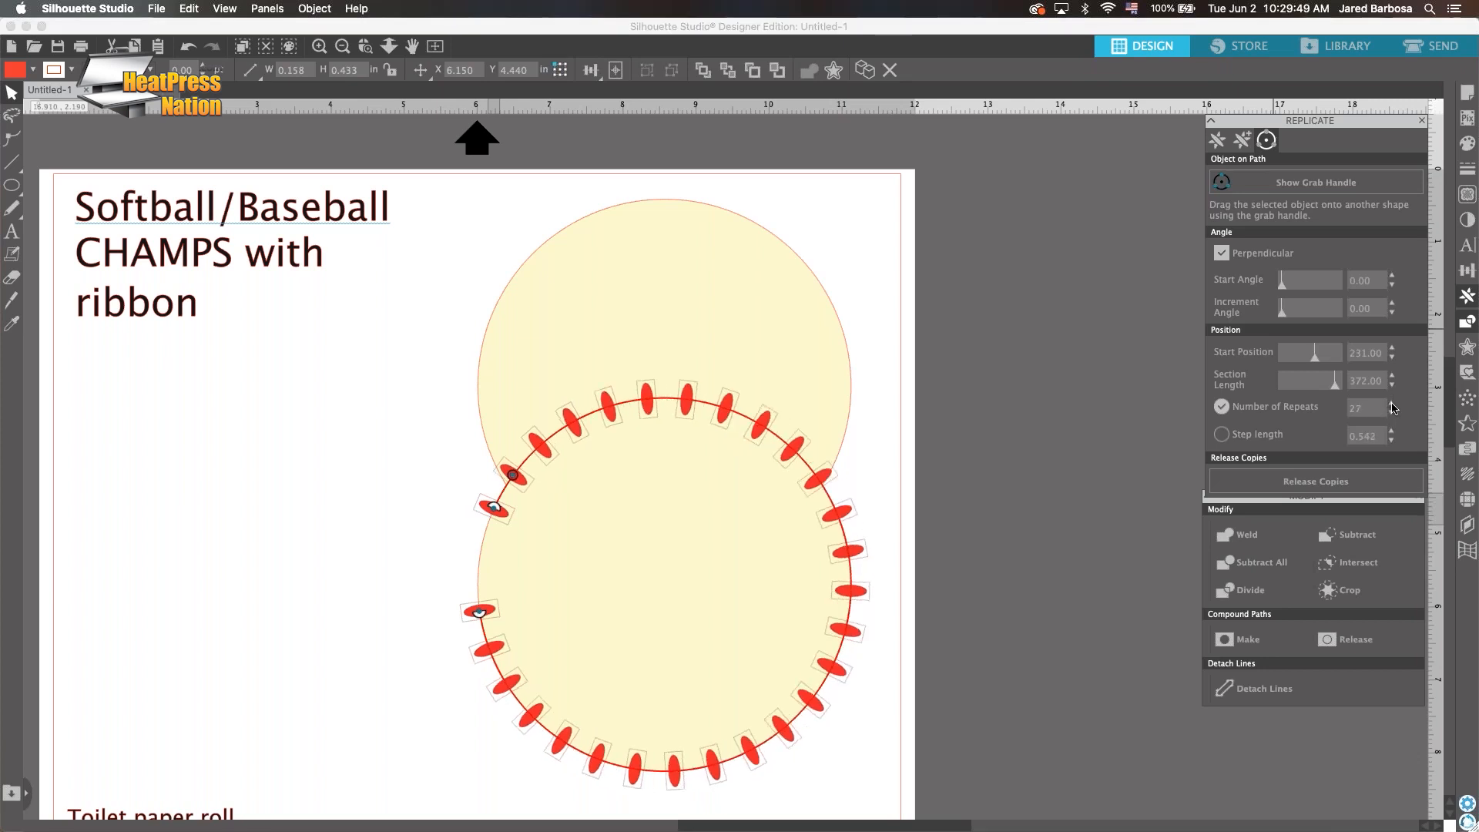
click(1391, 403)
click(1392, 403)
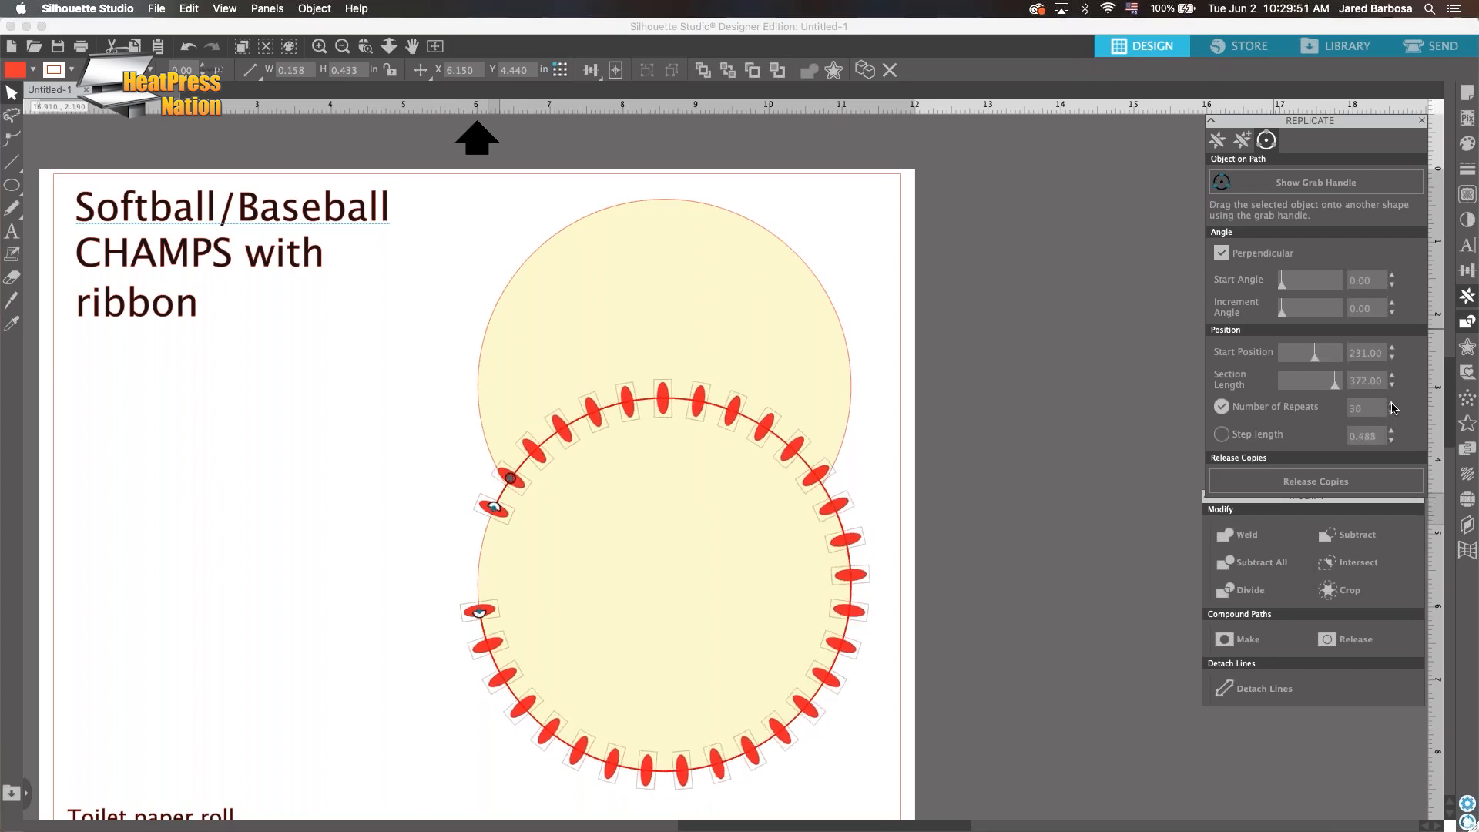
click(1392, 404)
click(1349, 487)
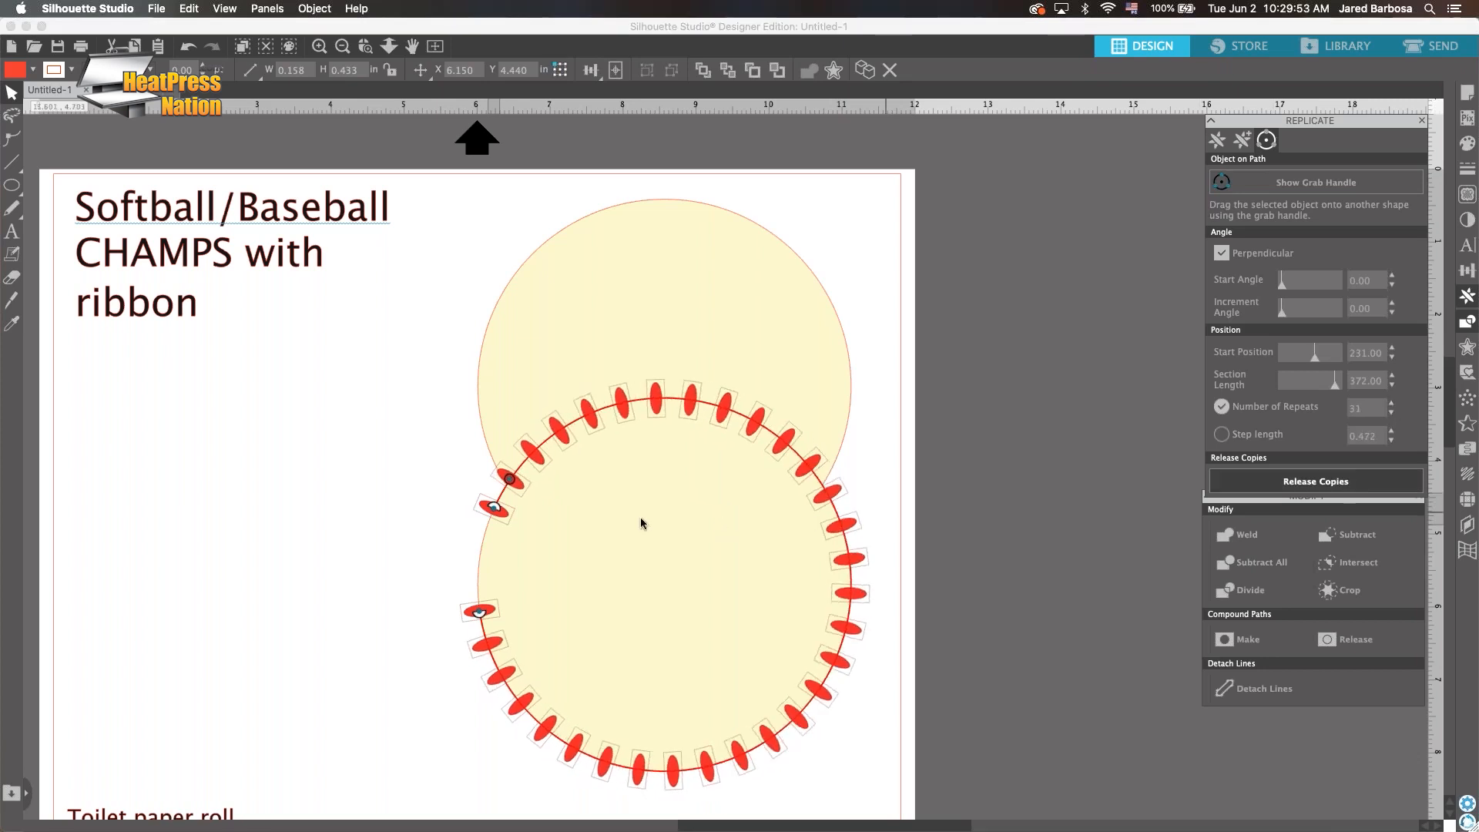
Set the ellipse stitches to start position 233 with 36 repeats, and release the copies from the path
drag(512, 481, 496, 501)
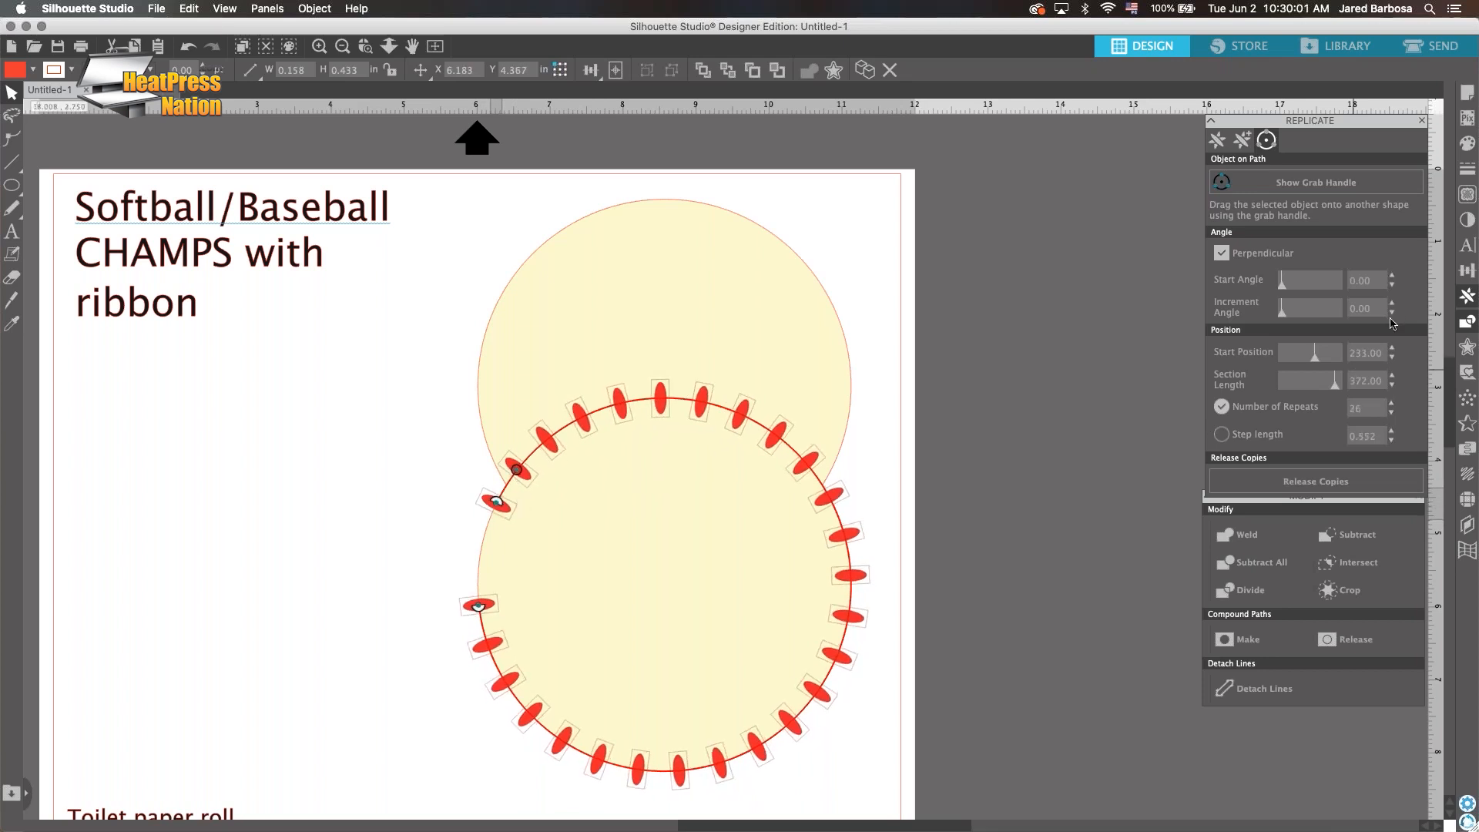
click(1392, 405)
click(1392, 404)
click(1392, 404)
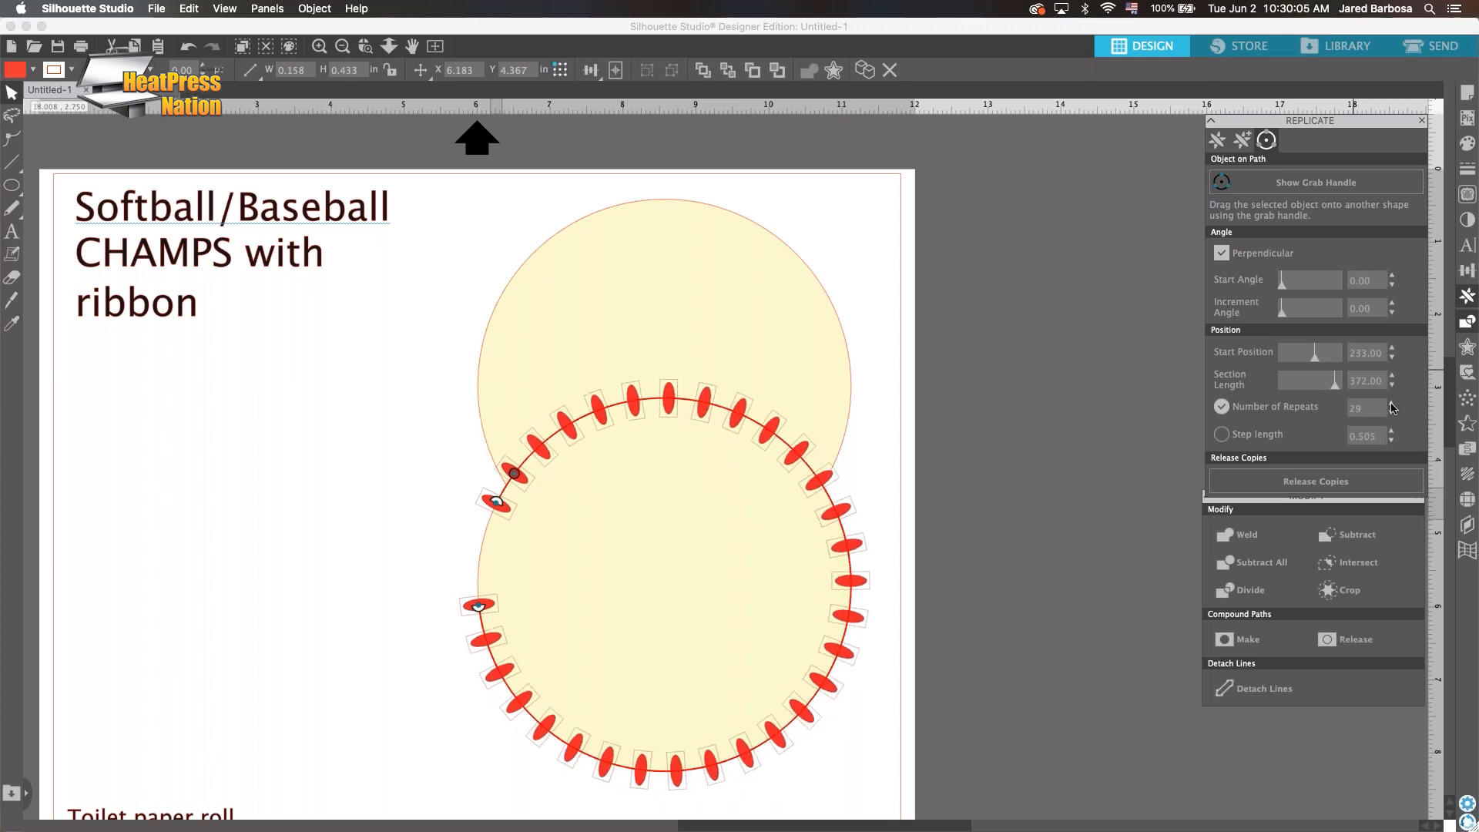
click(1392, 404)
click(1391, 405)
click(1392, 404)
click(1392, 405)
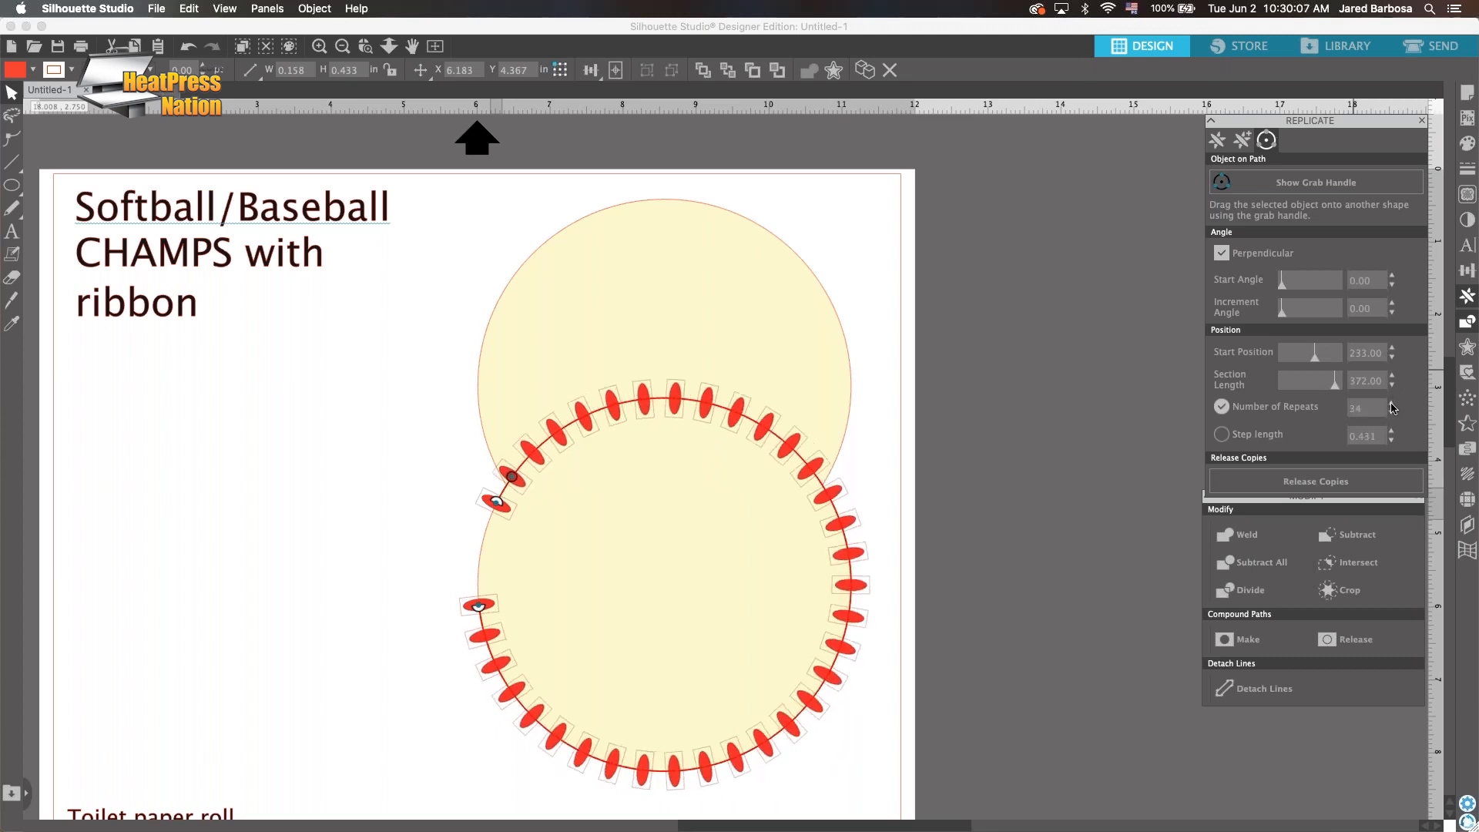
click(1392, 404)
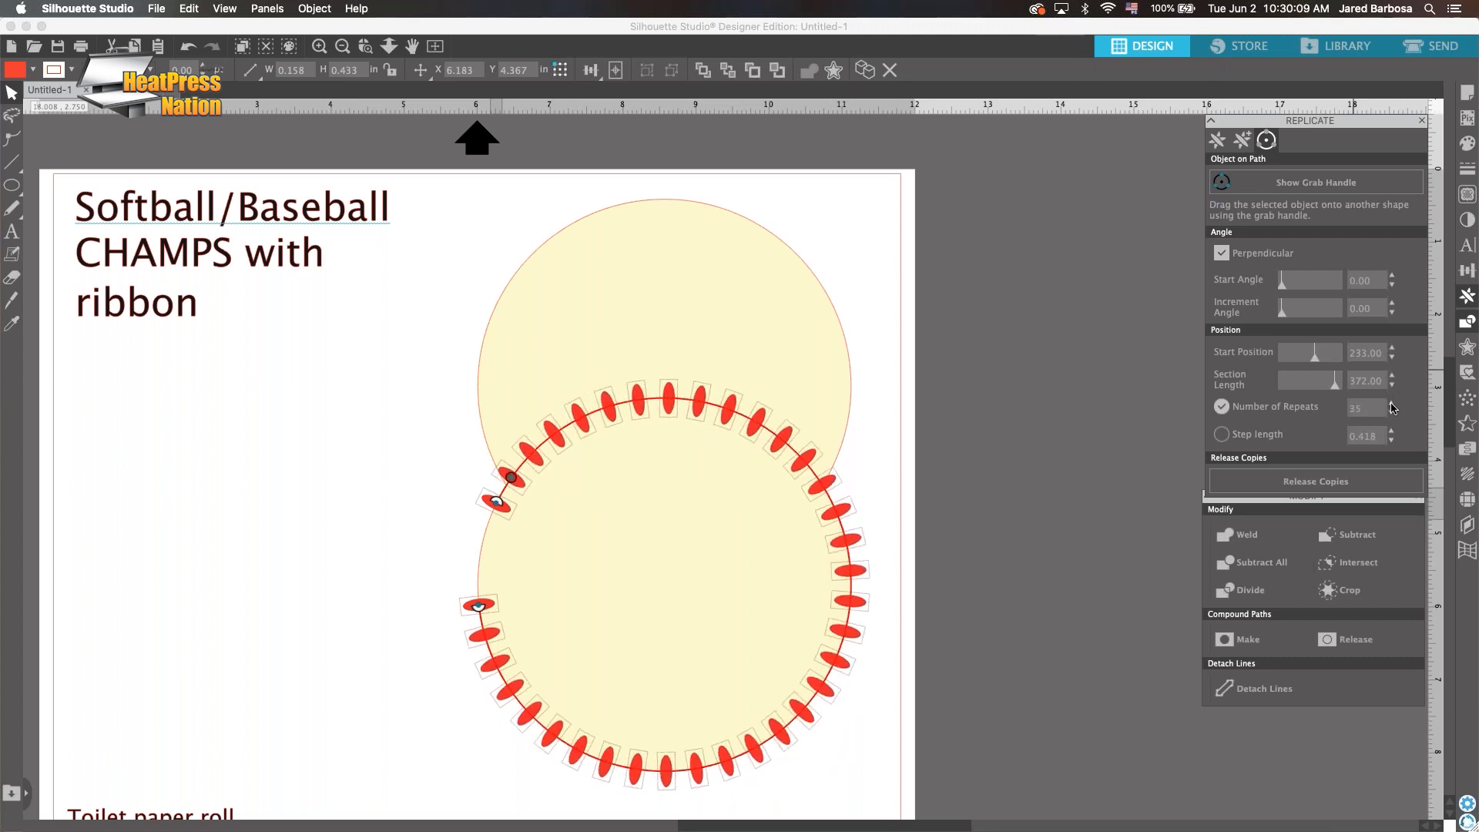
click(1392, 405)
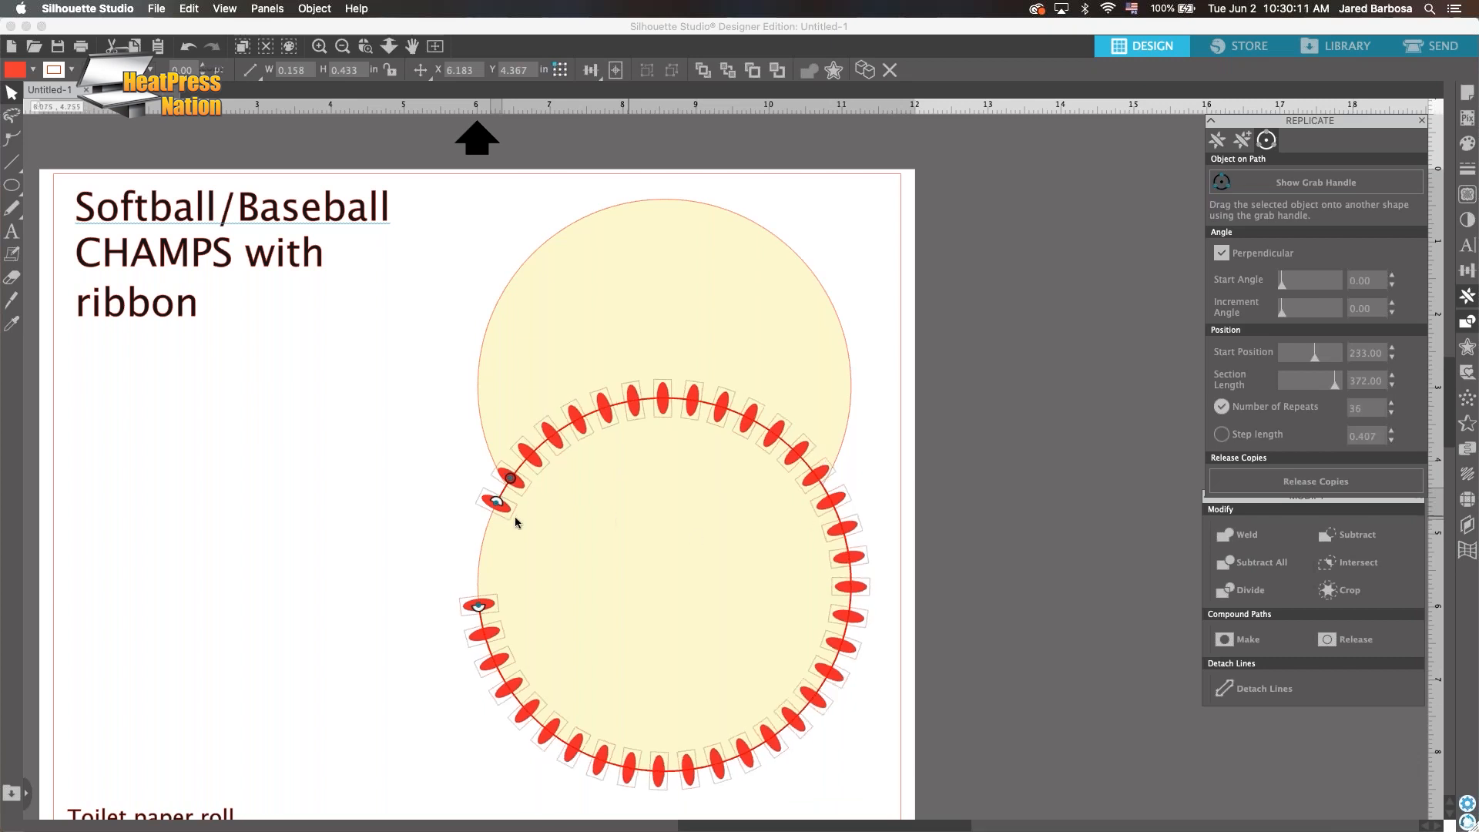
drag(499, 507, 497, 508)
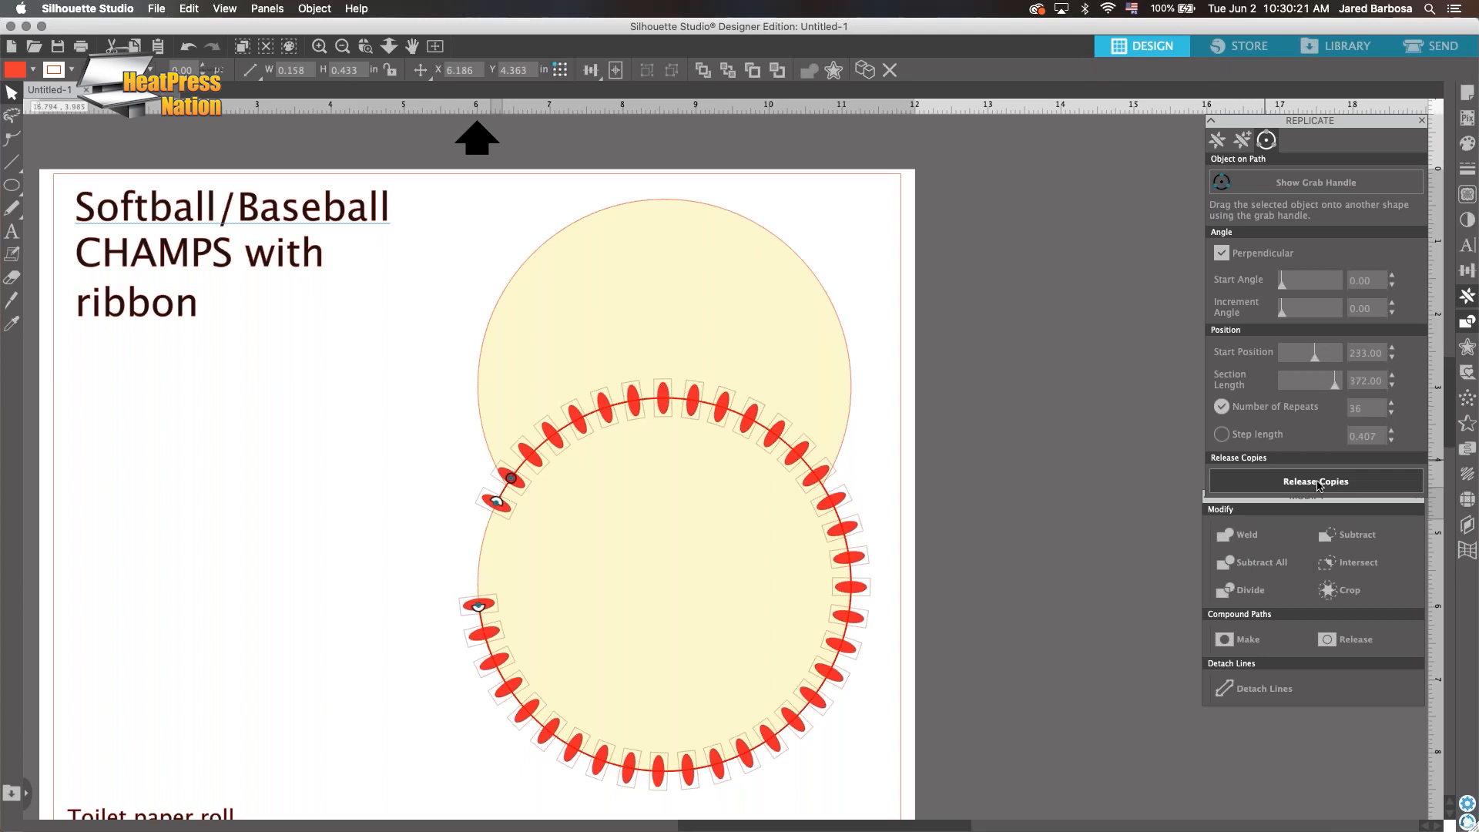
click(1317, 483)
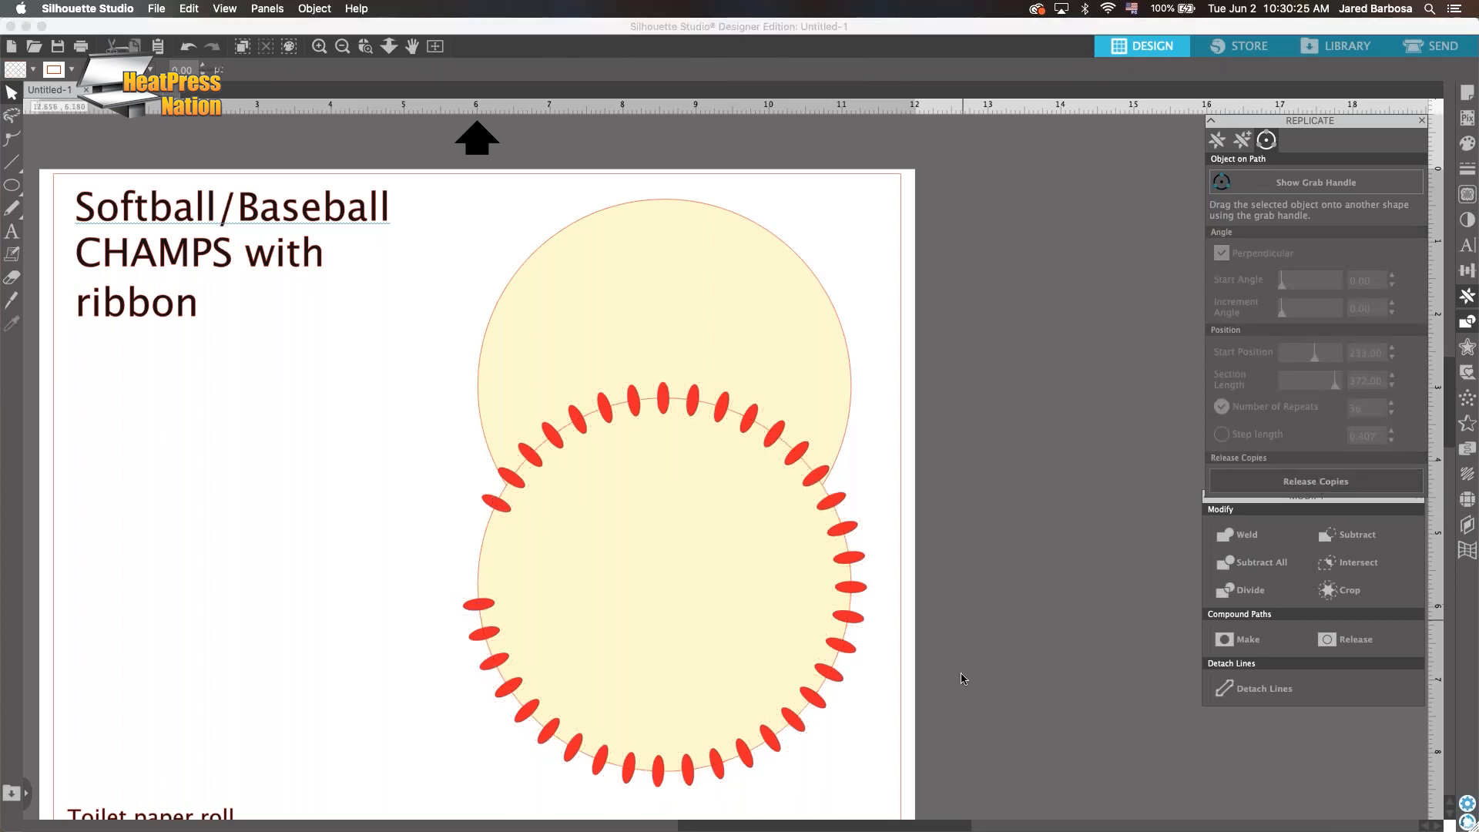
Delete the red stitches around the lower part of the lower circle, keeping both yellow circles and the arc of stitches where they overlap
drag(308, 530, 916, 782)
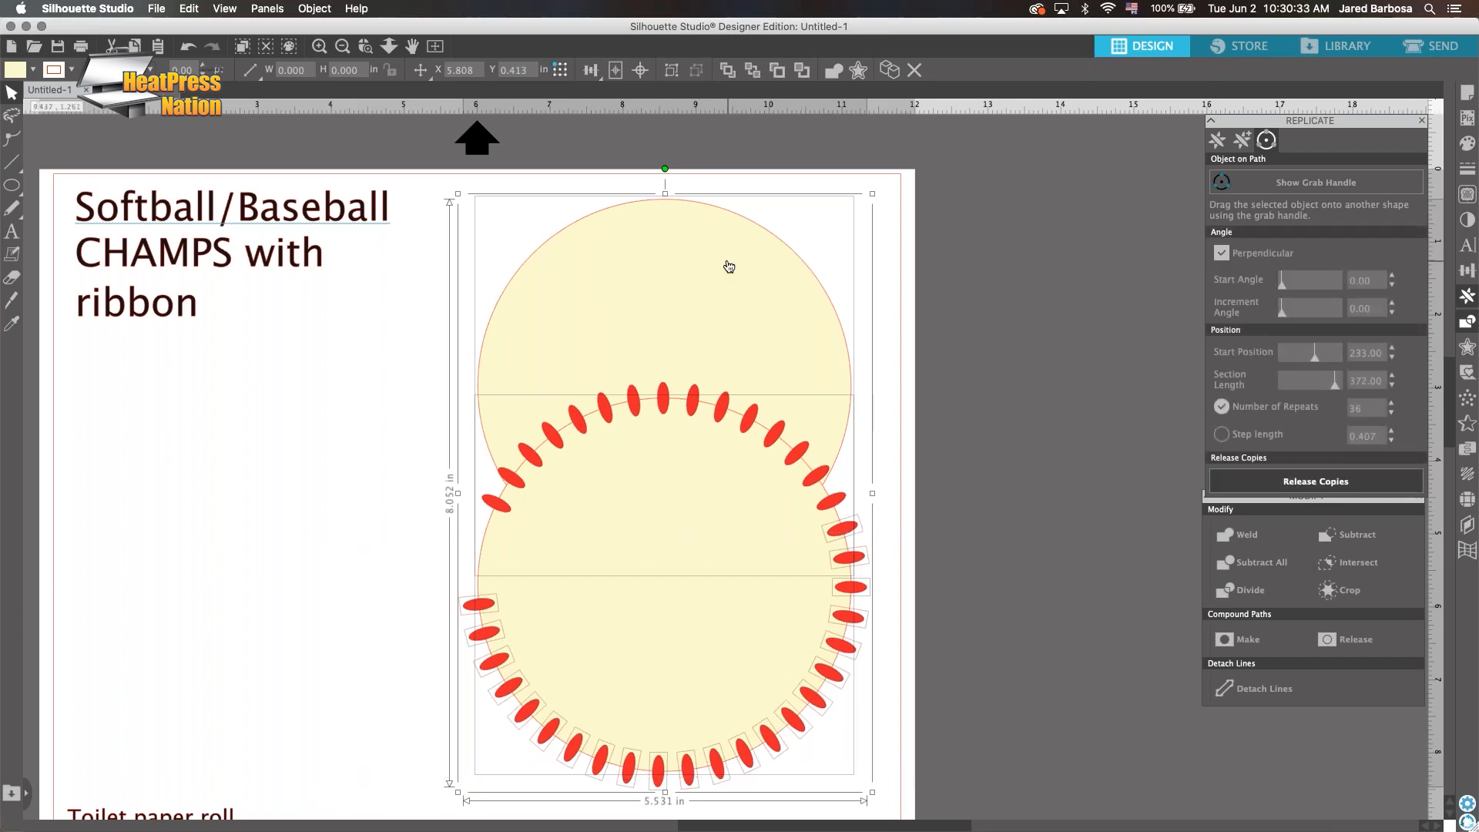
shift+click(682, 263)
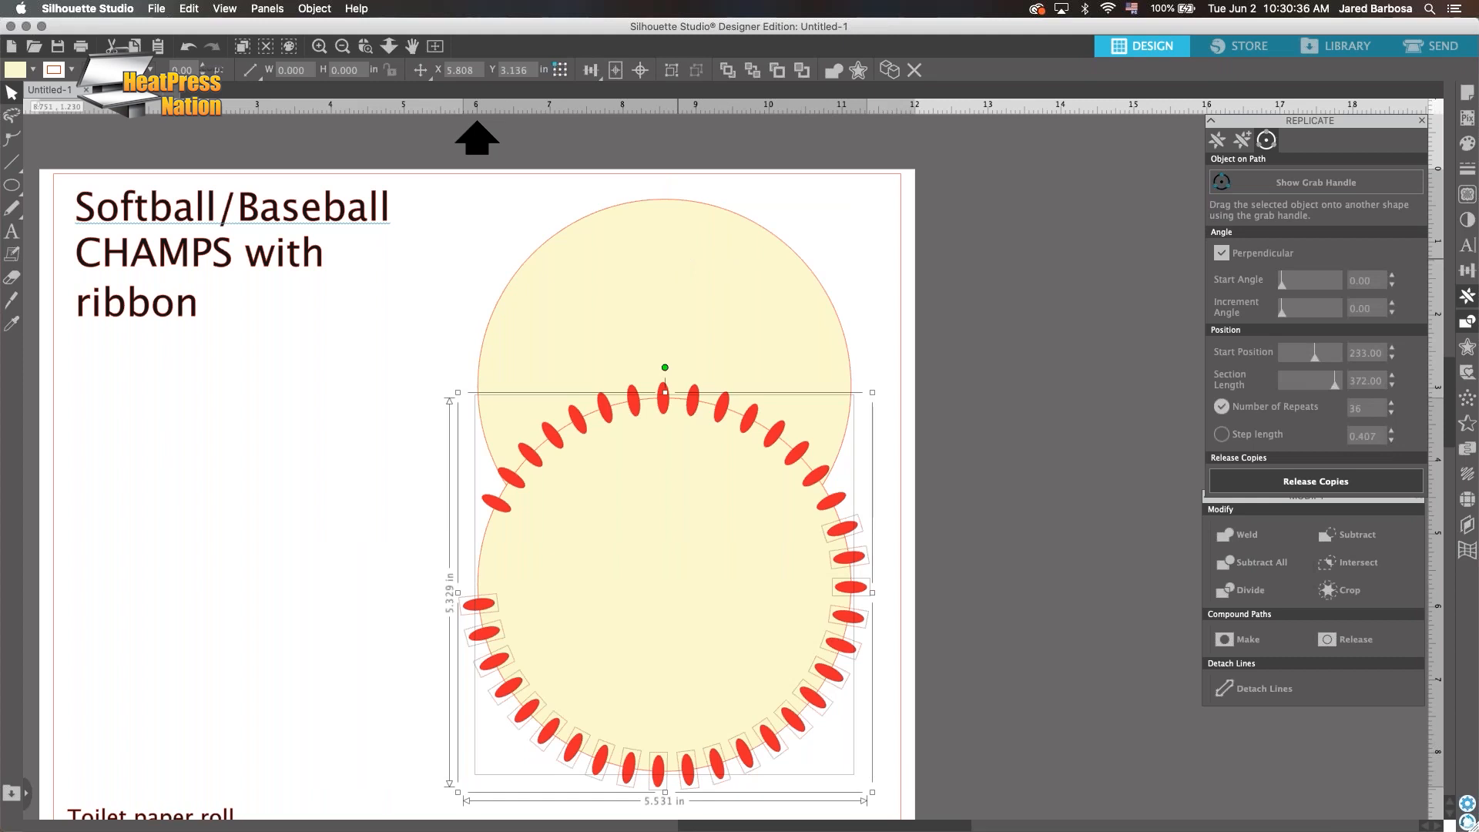
shift+click(676, 524)
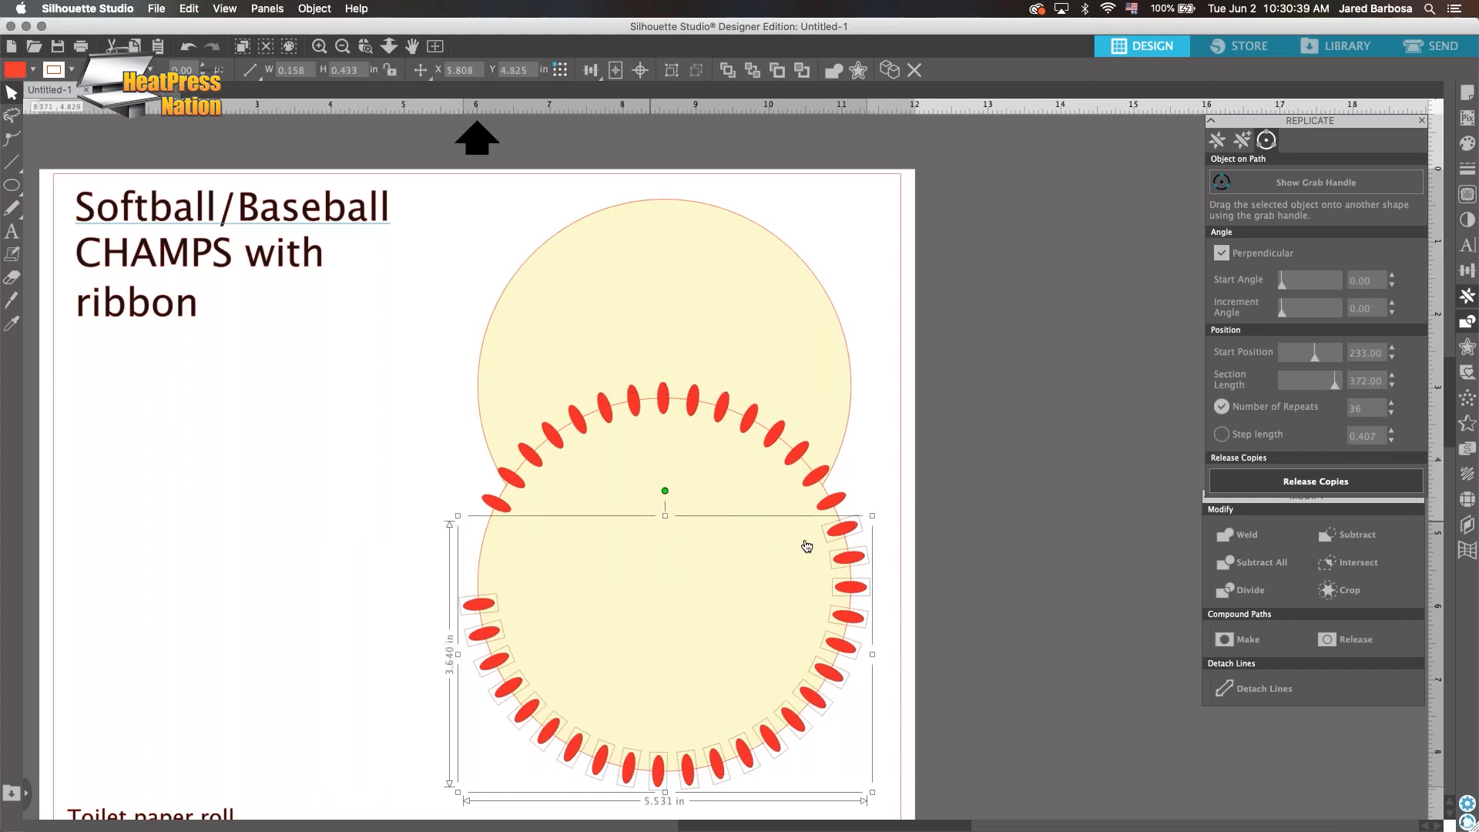
shift+click(740, 275)
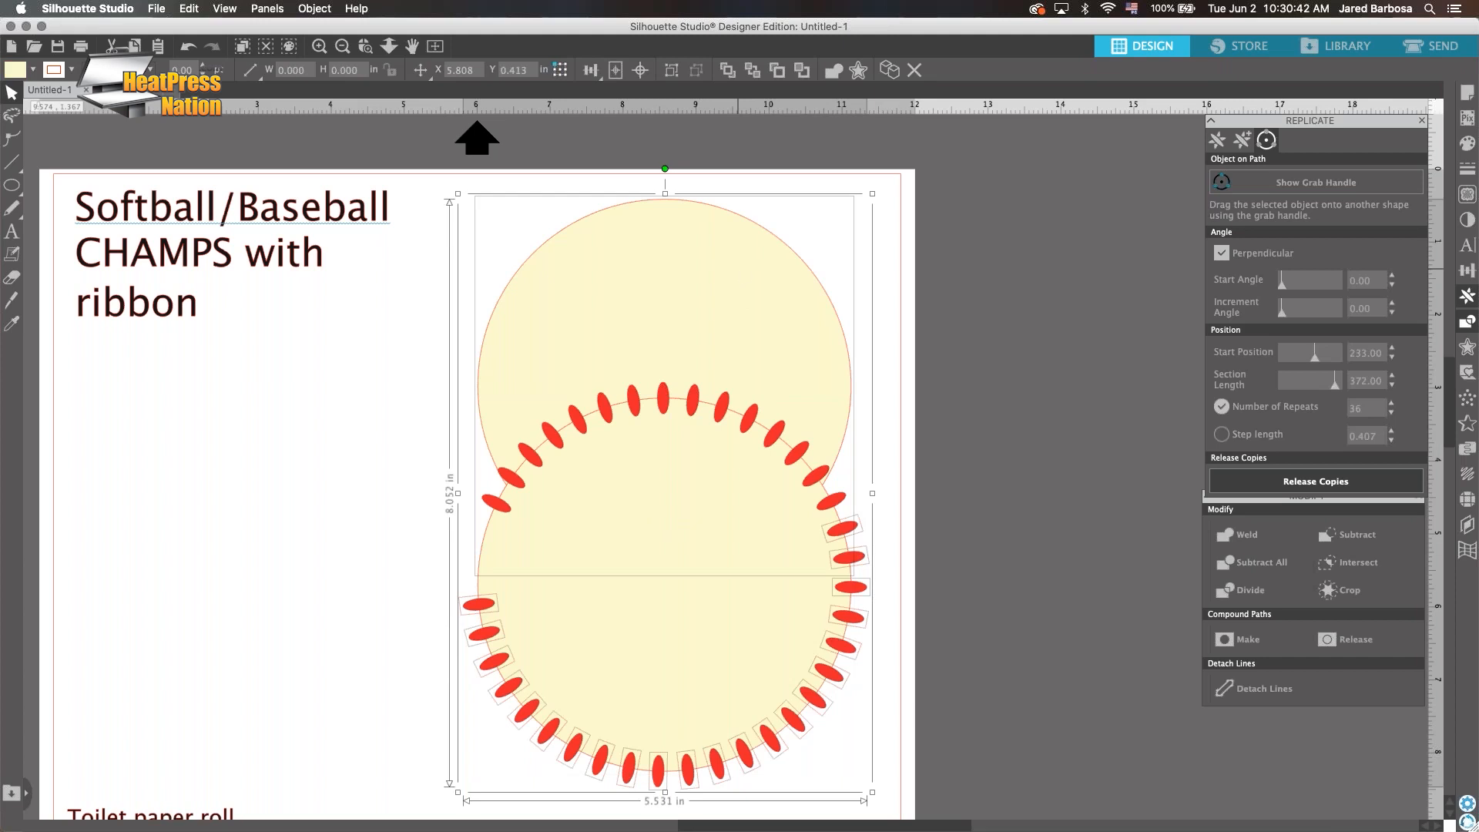
shift+click(745, 275)
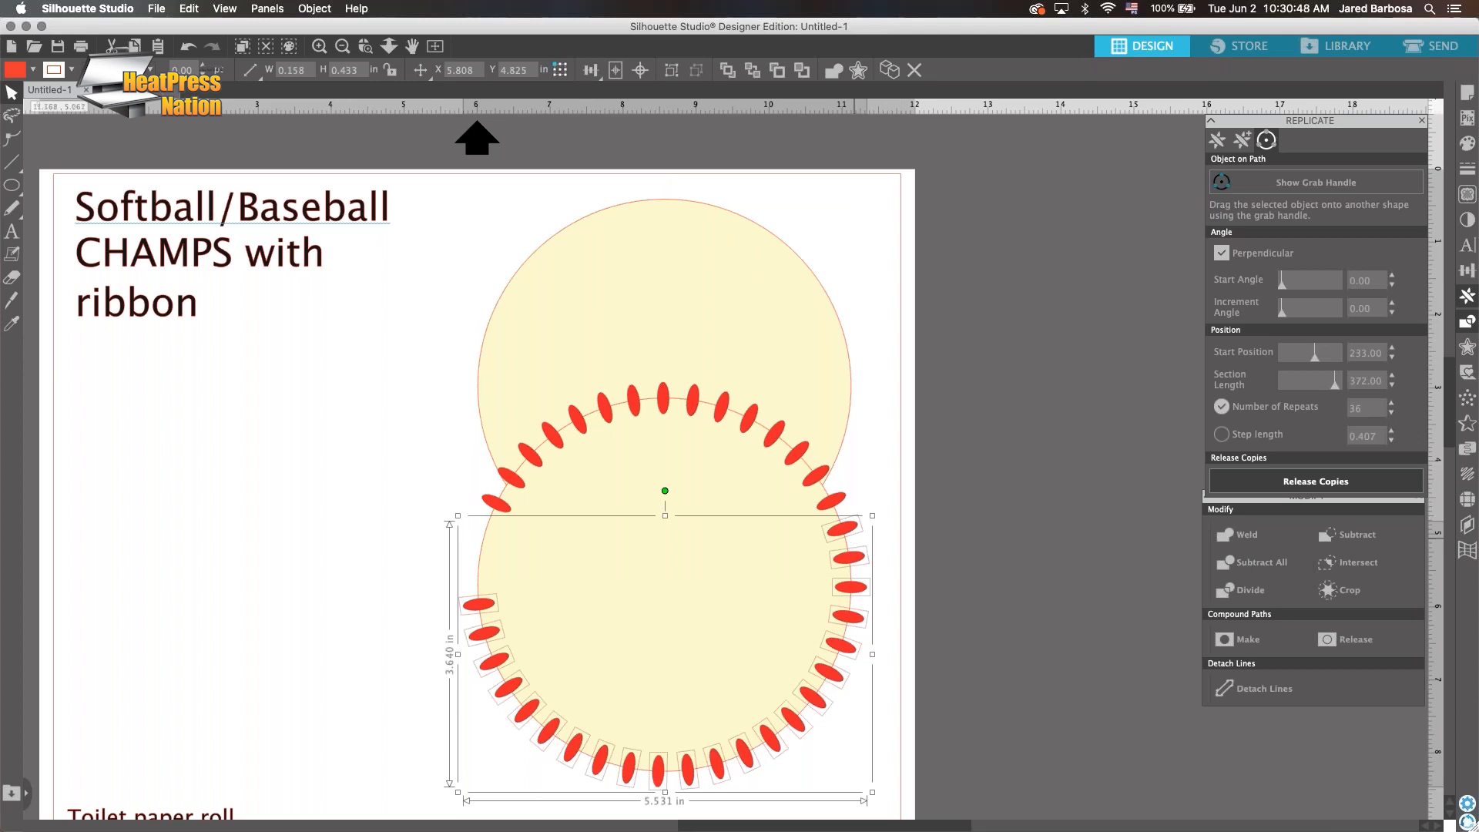
right_click(845, 531)
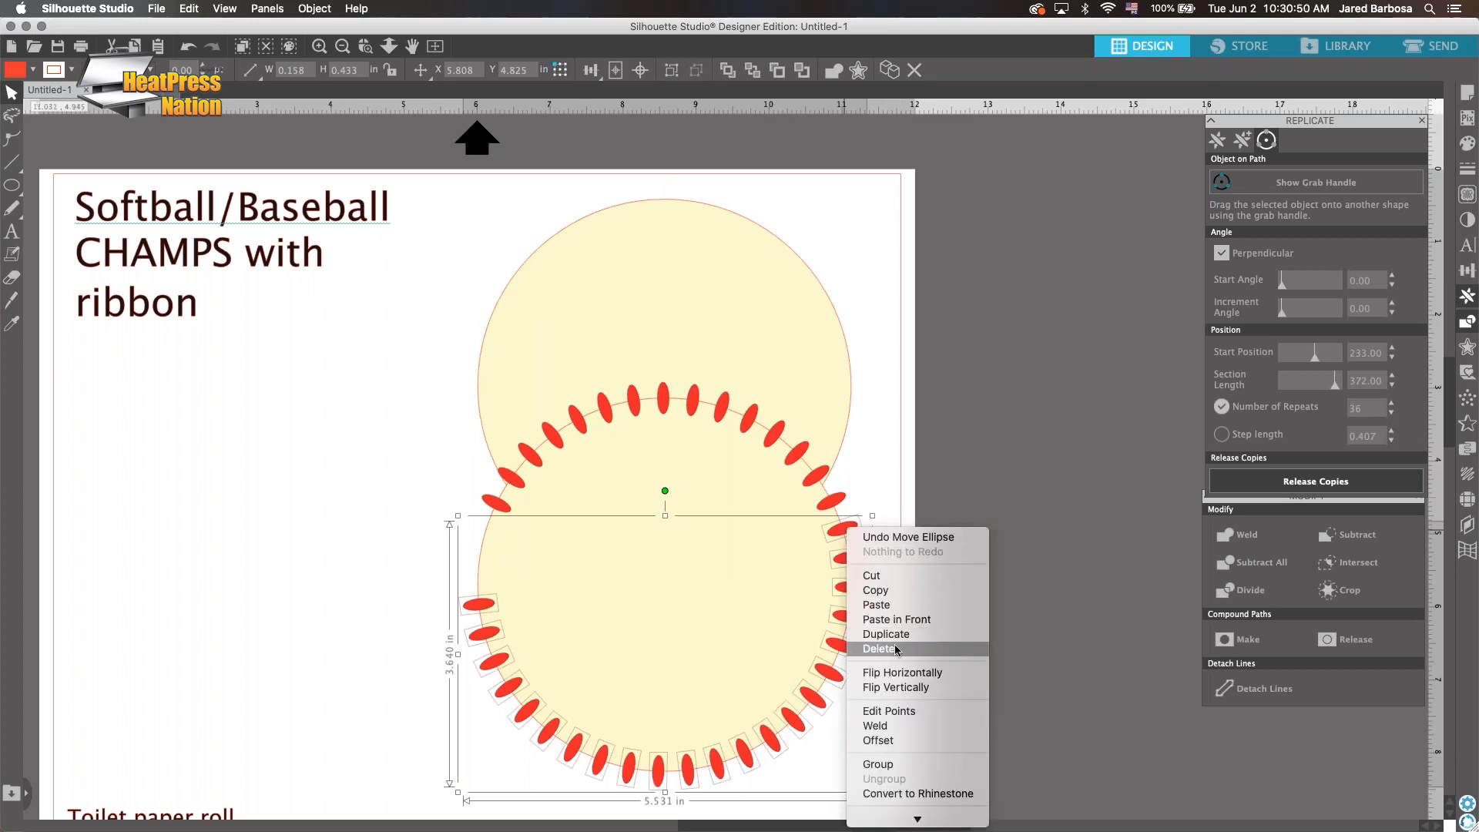
click(878, 649)
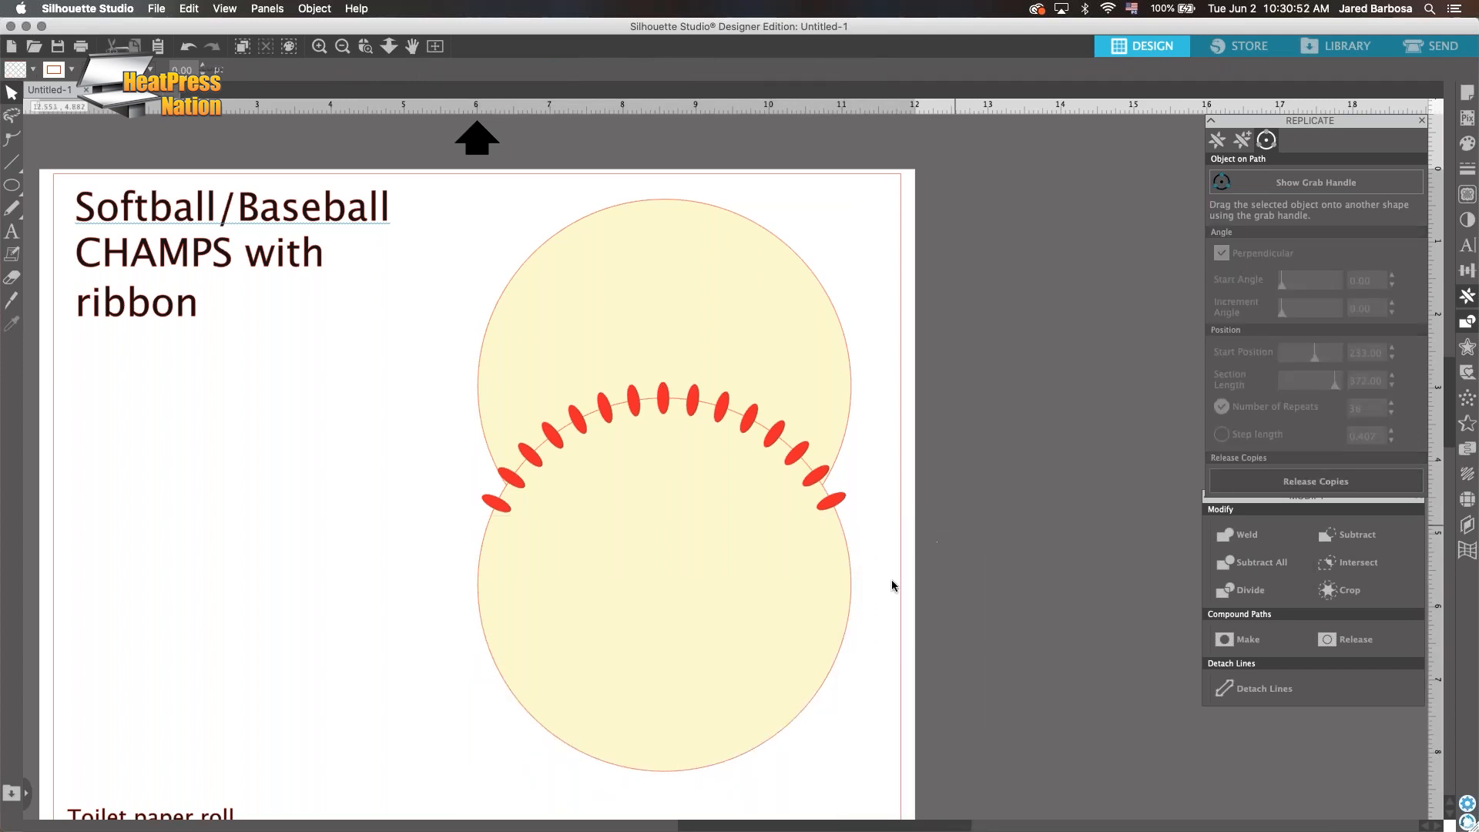
Set the line thickness of the lower yellow circle to 8 pt
click(654, 576)
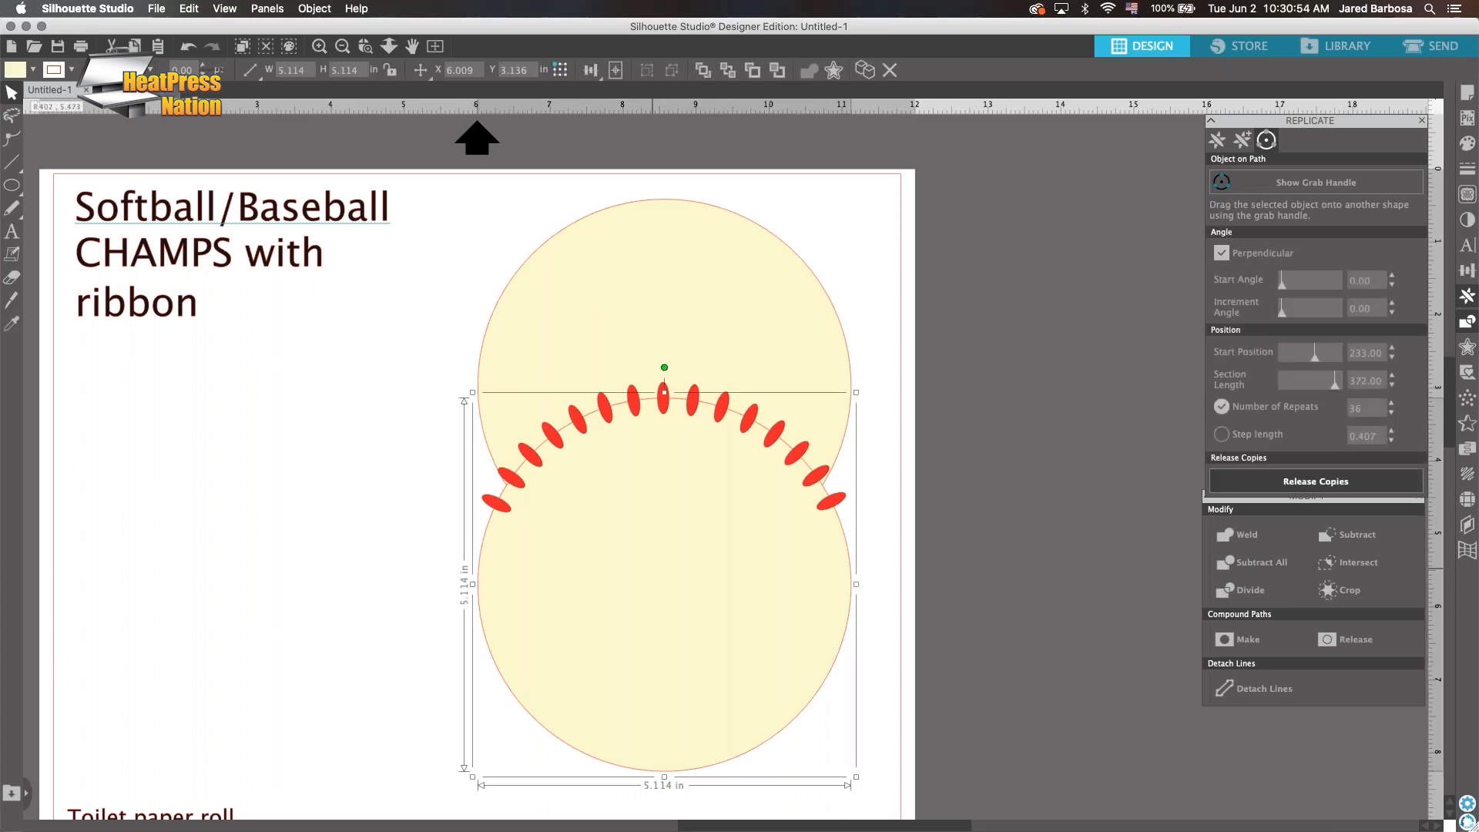
click(1468, 172)
click(1468, 173)
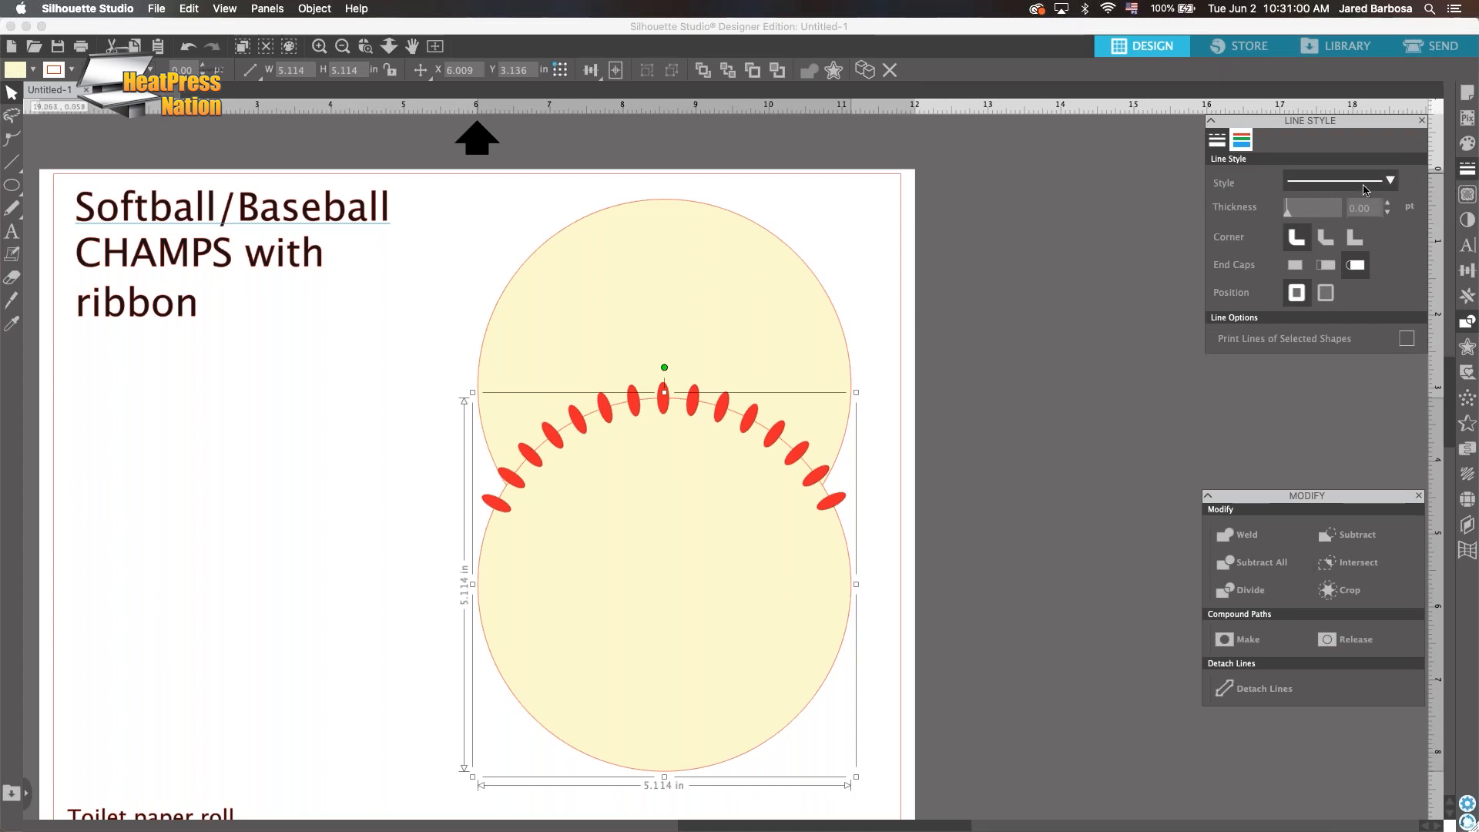
click(1387, 205)
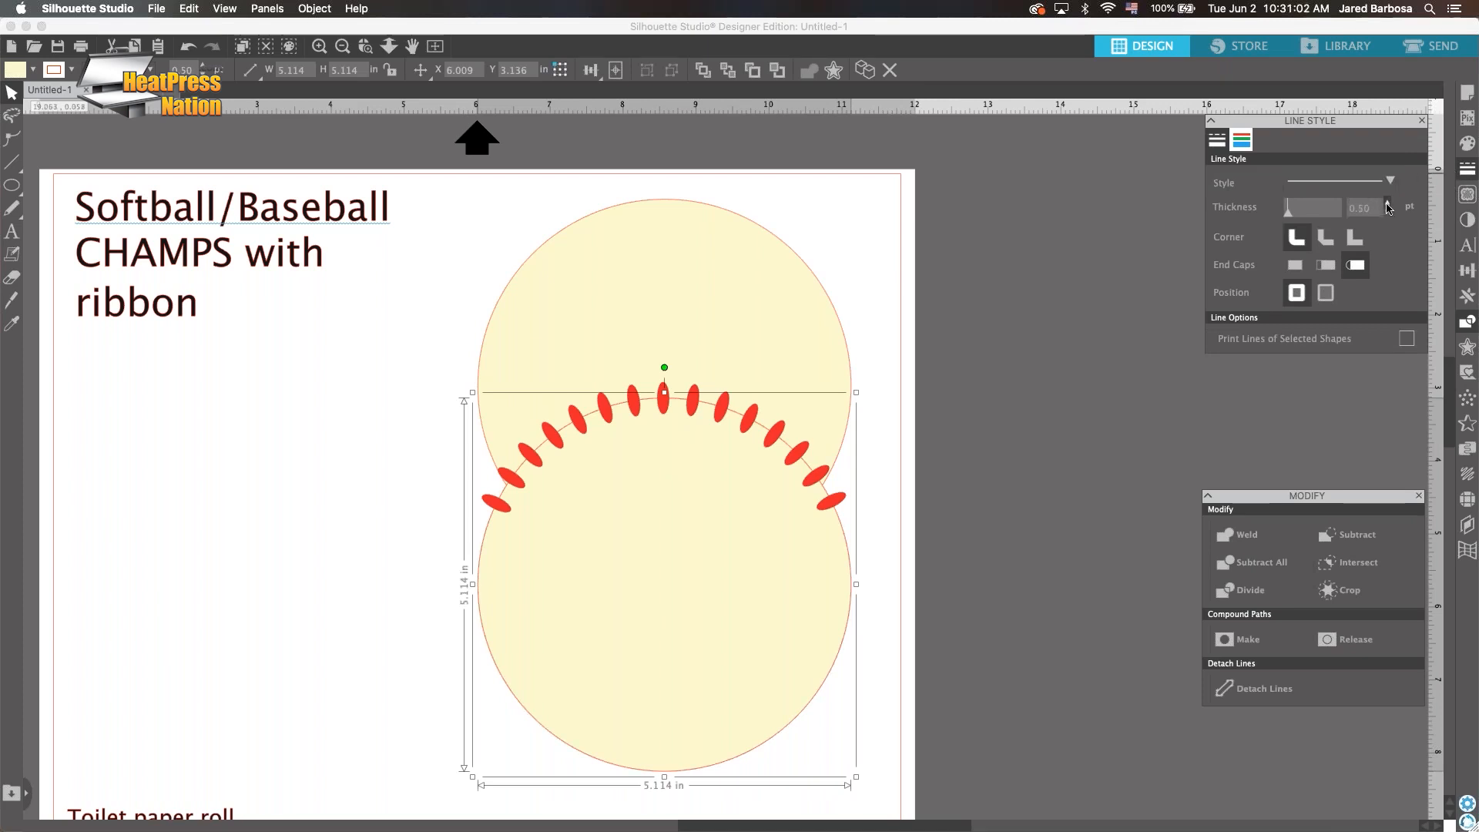
click(1388, 205)
click(1388, 205)
click(1387, 205)
click(1387, 205)
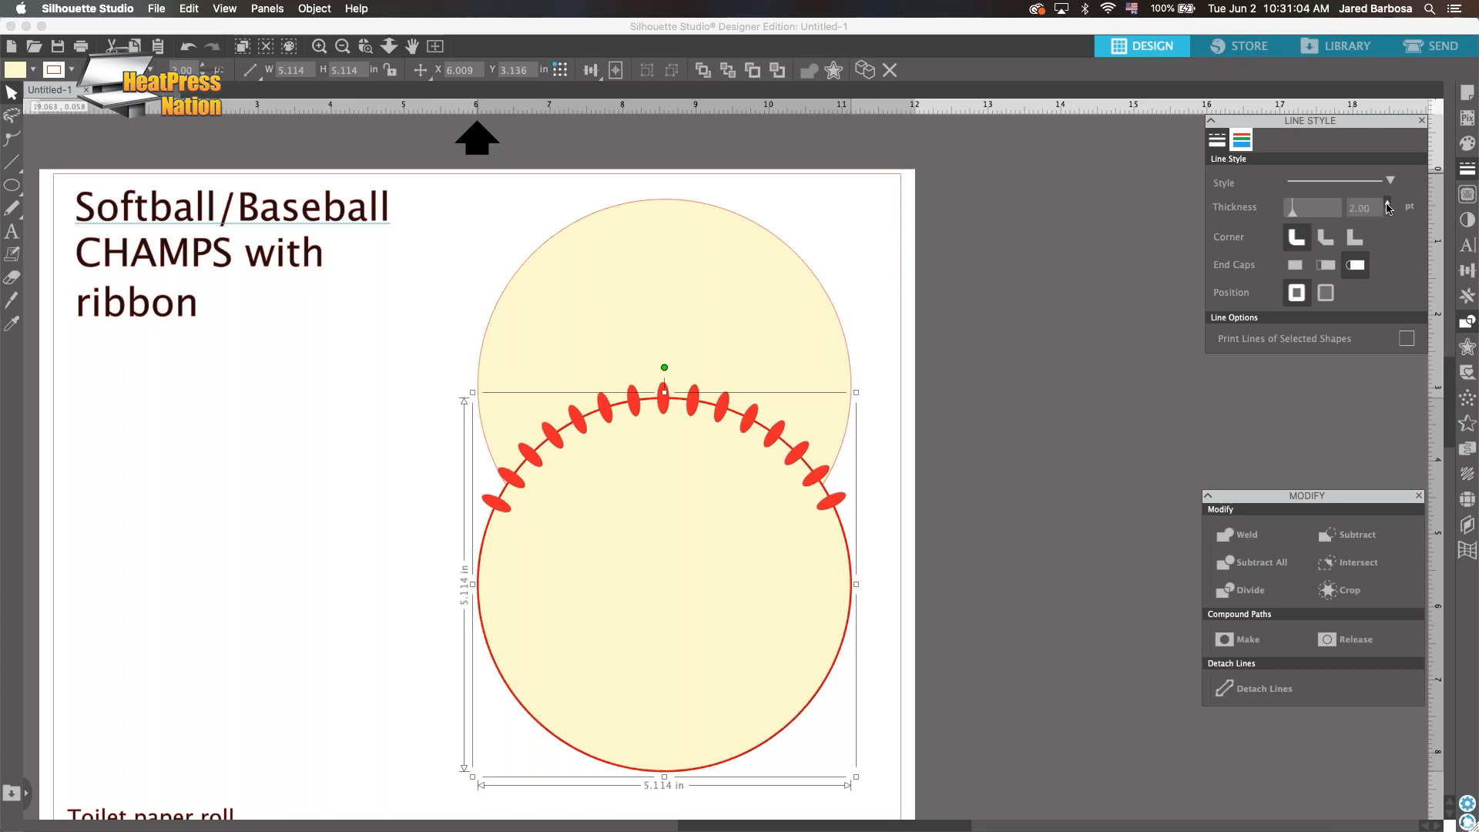
click(1387, 205)
click(1387, 205)
click(1387, 205)
click(1387, 204)
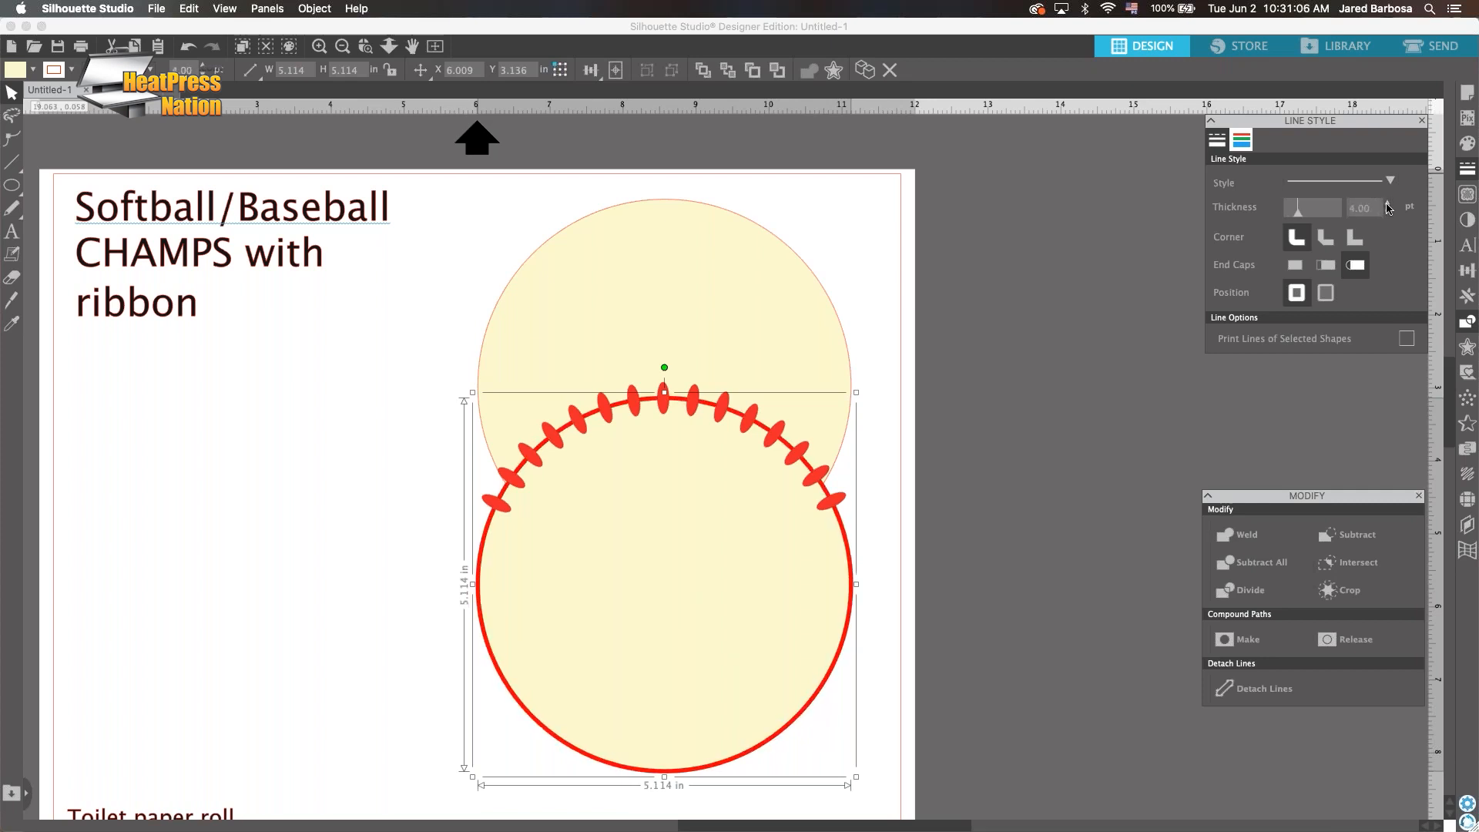
click(1387, 205)
click(1387, 205)
click(1387, 205)
click(1387, 205)
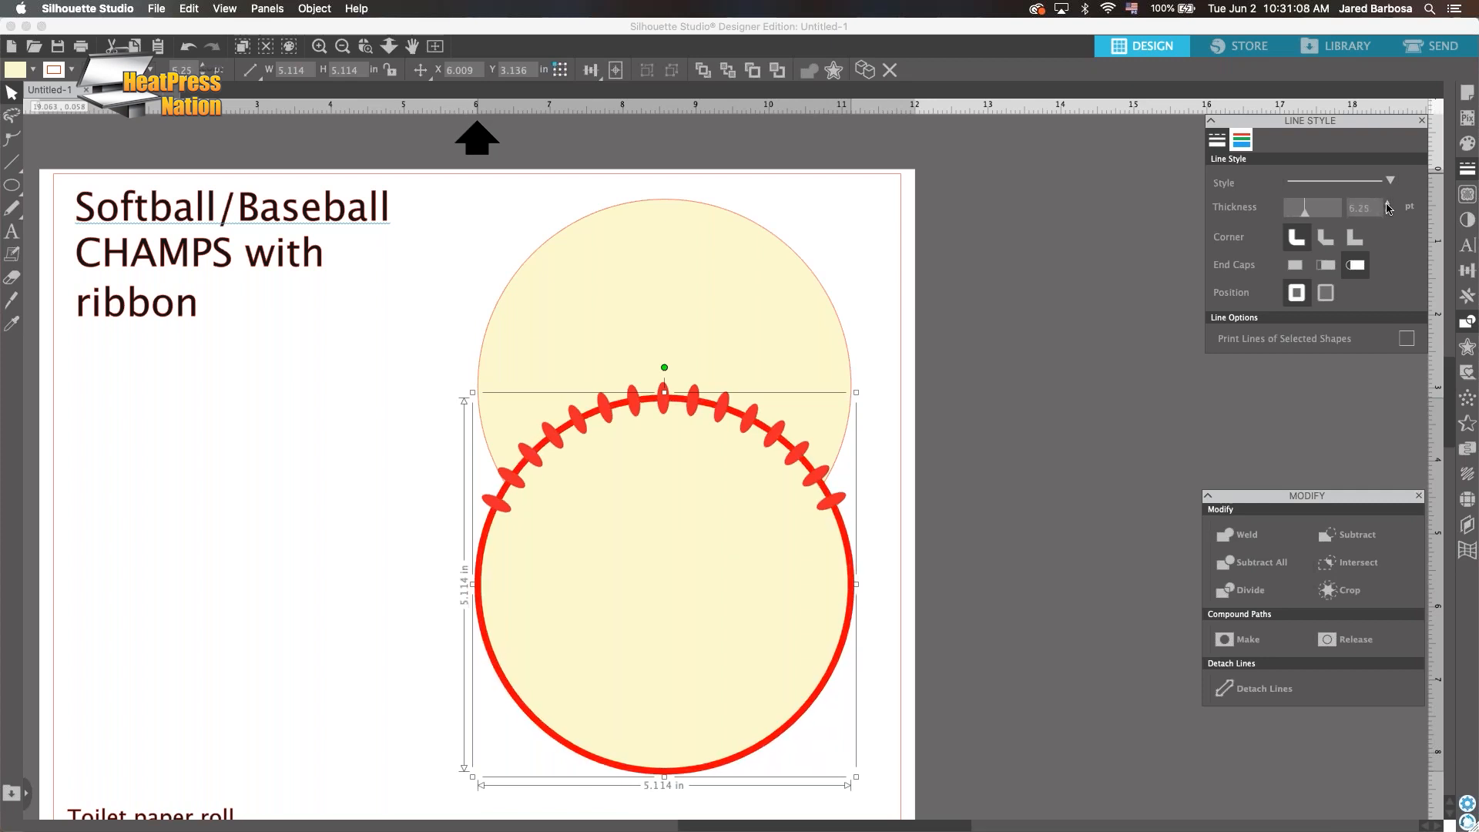
click(1387, 205)
click(1387, 205)
click(1387, 205)
click(1387, 205)
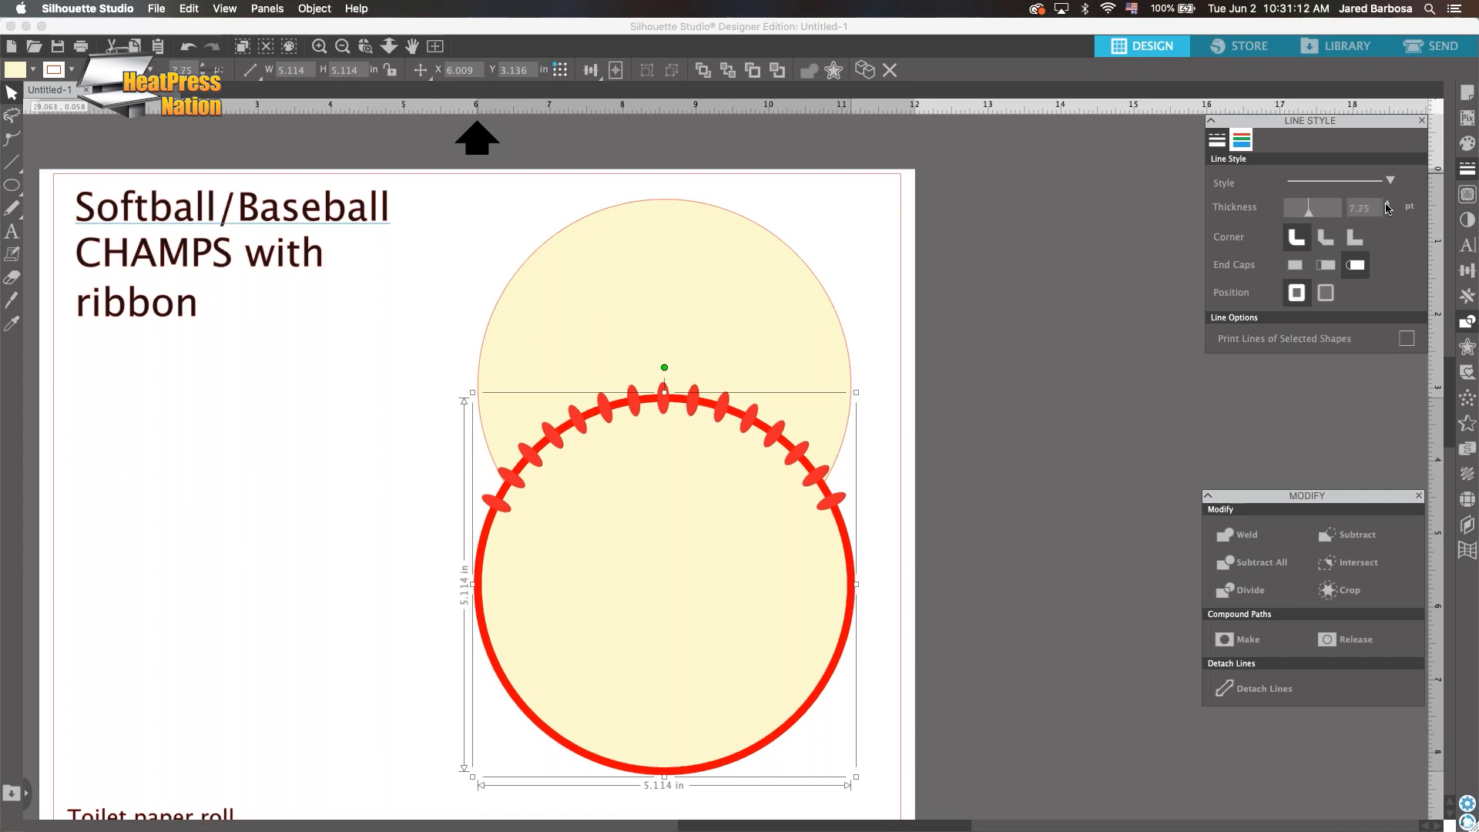
Detach the thick red outline from the lower circle and delete its separated yellow fill
click(1269, 691)
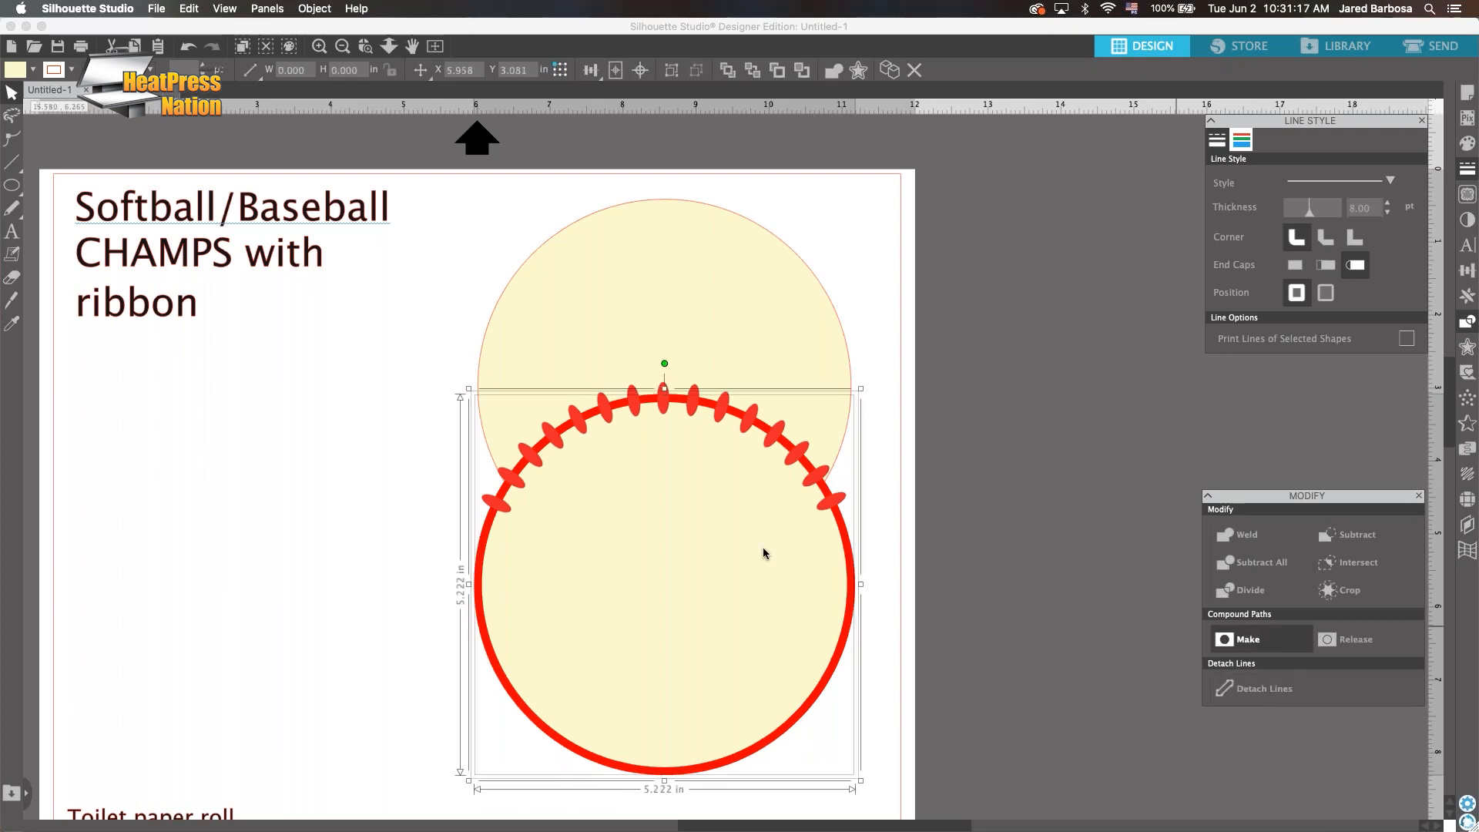
click(395, 563)
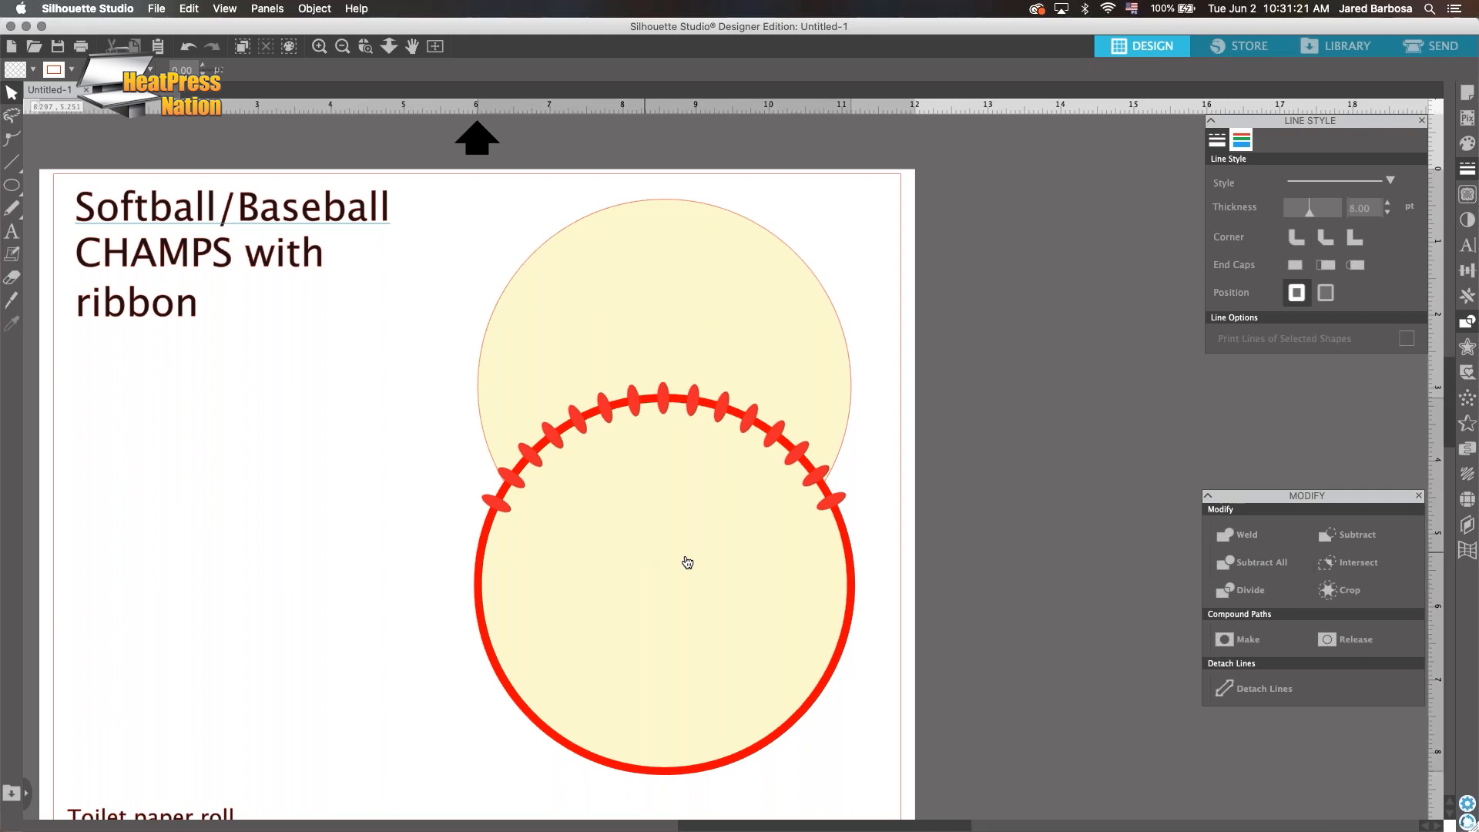
drag(685, 559, 332, 545)
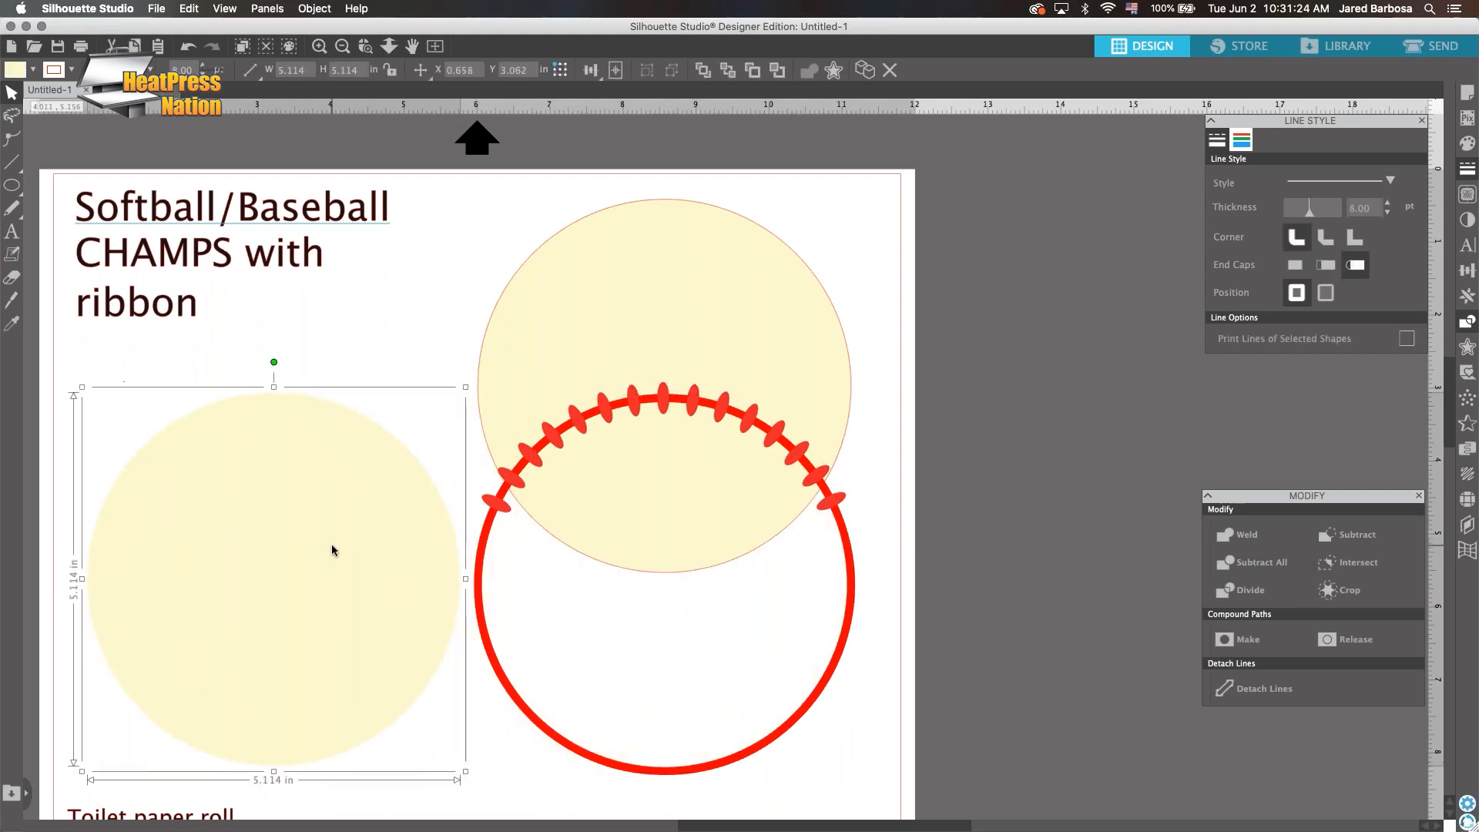
key(Delete)
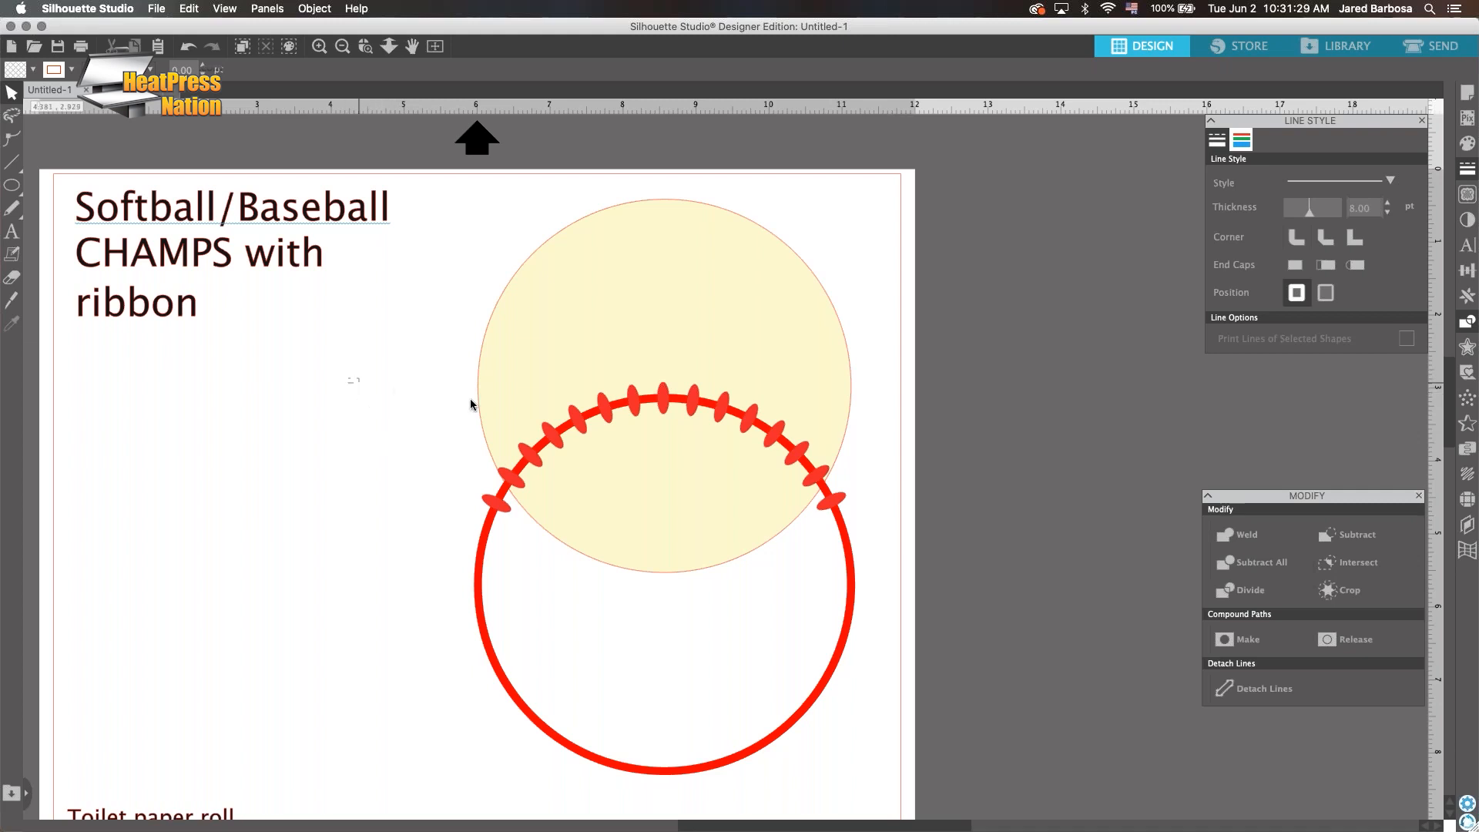
Weld the red stitches and the red ring into one shape, leaving out the yellow circle
drag(347, 378, 895, 561)
shift+click(719, 297)
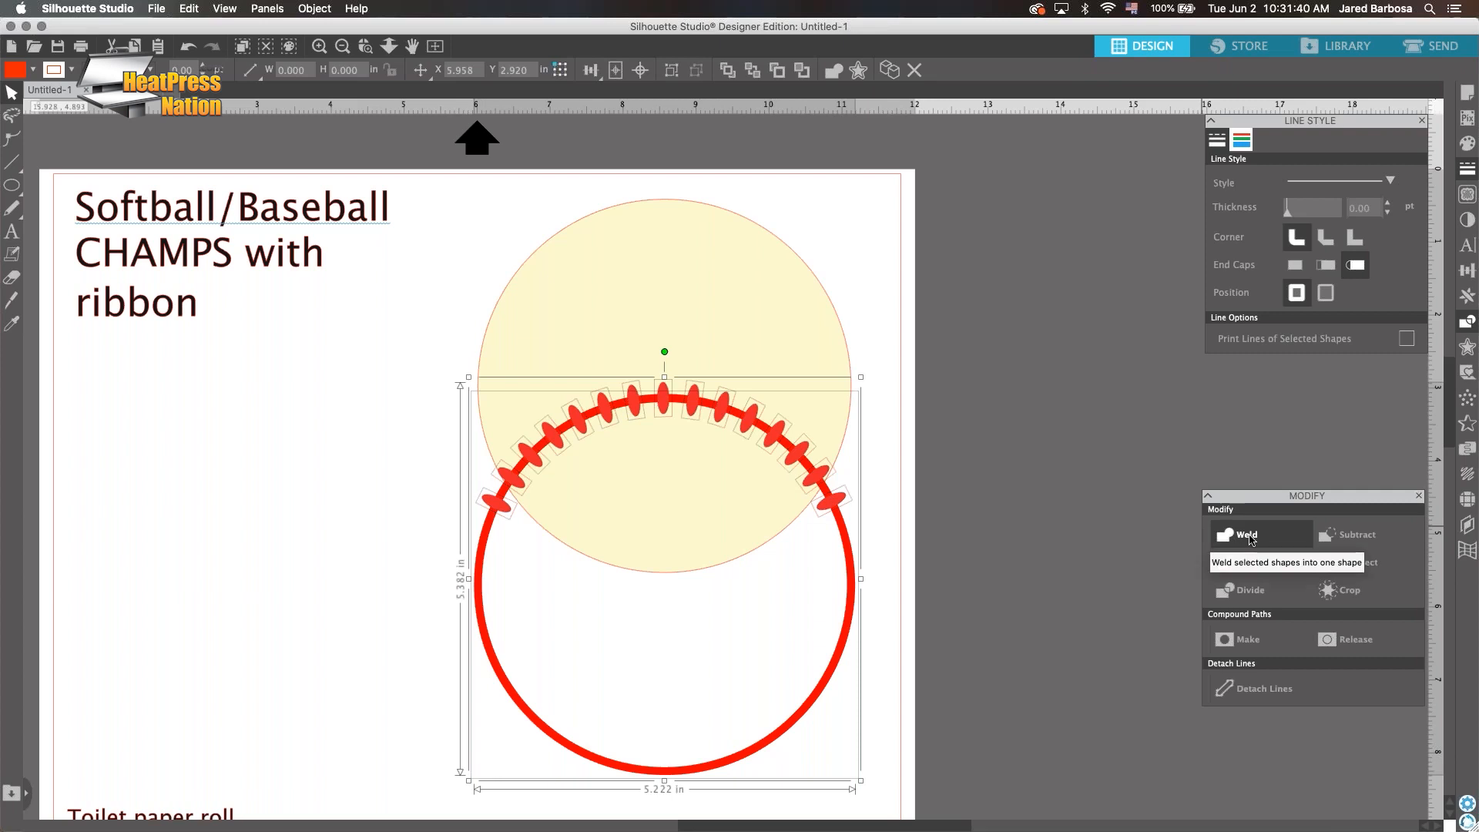
click(1251, 539)
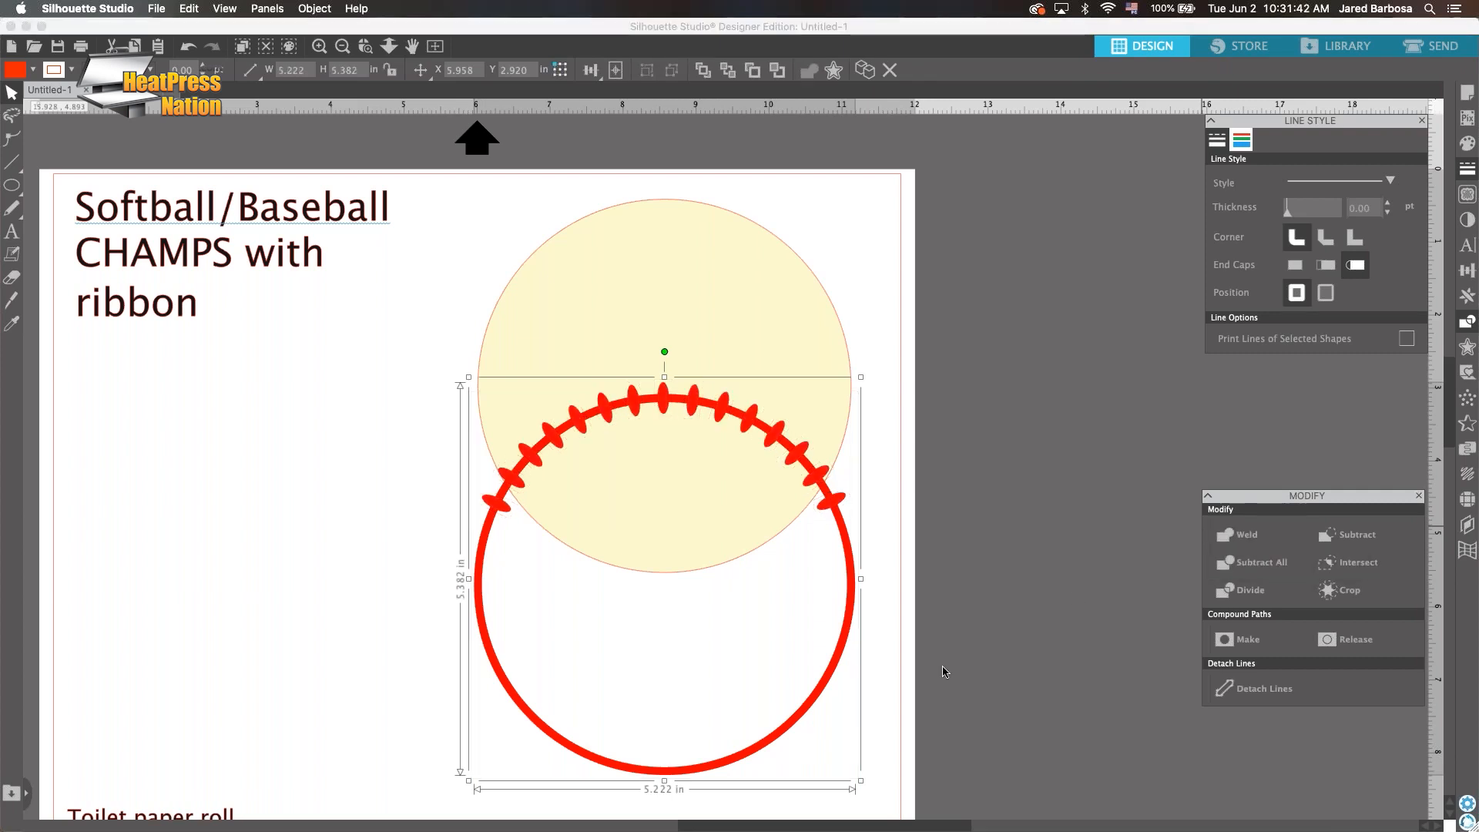
Copy the yellow circle together with the welded stitched ring and place the copy beside the page on the empty workspace
drag(784, 828, 849, 828)
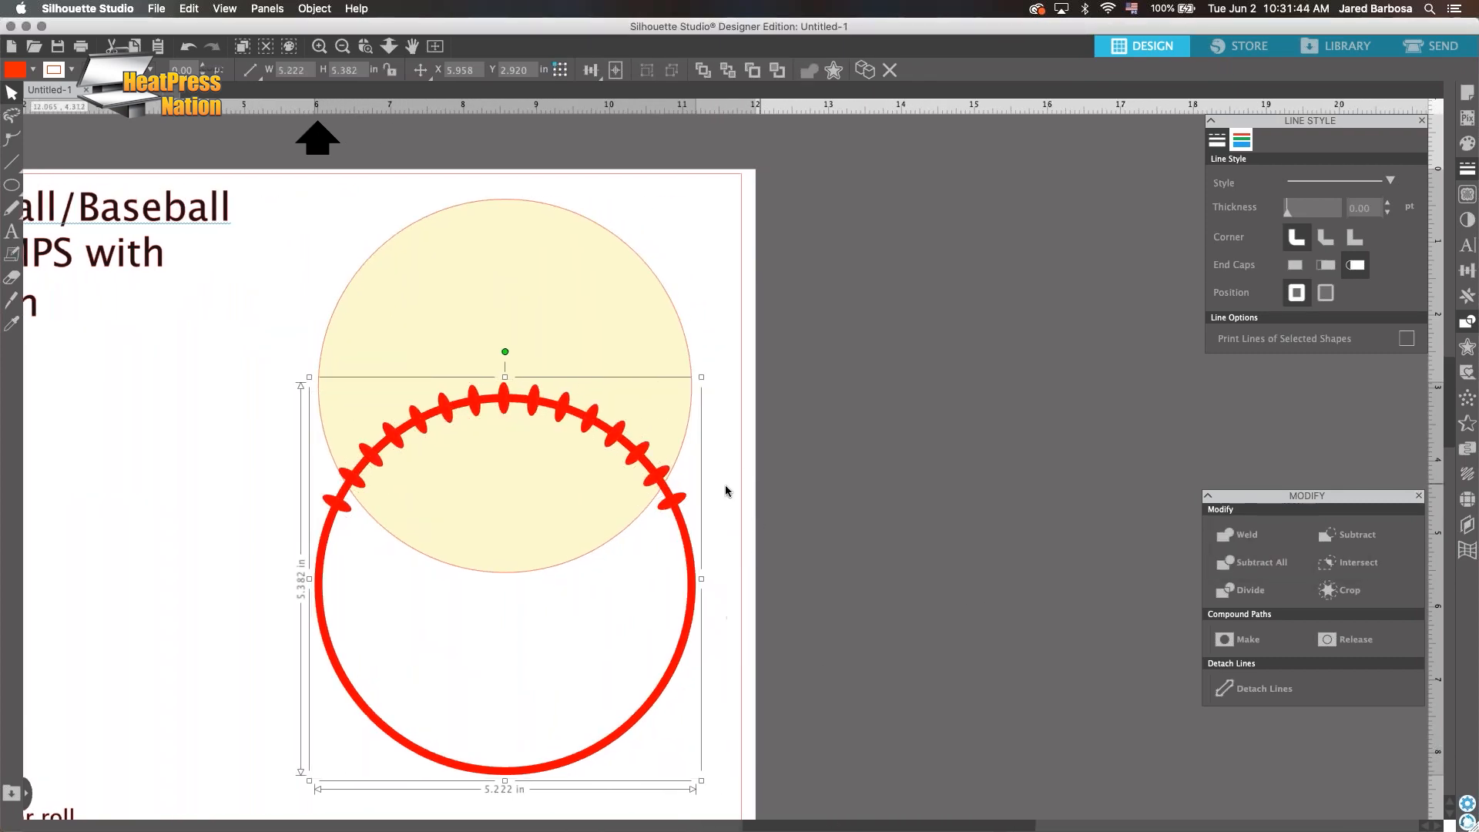
drag(804, 336, 535, 550)
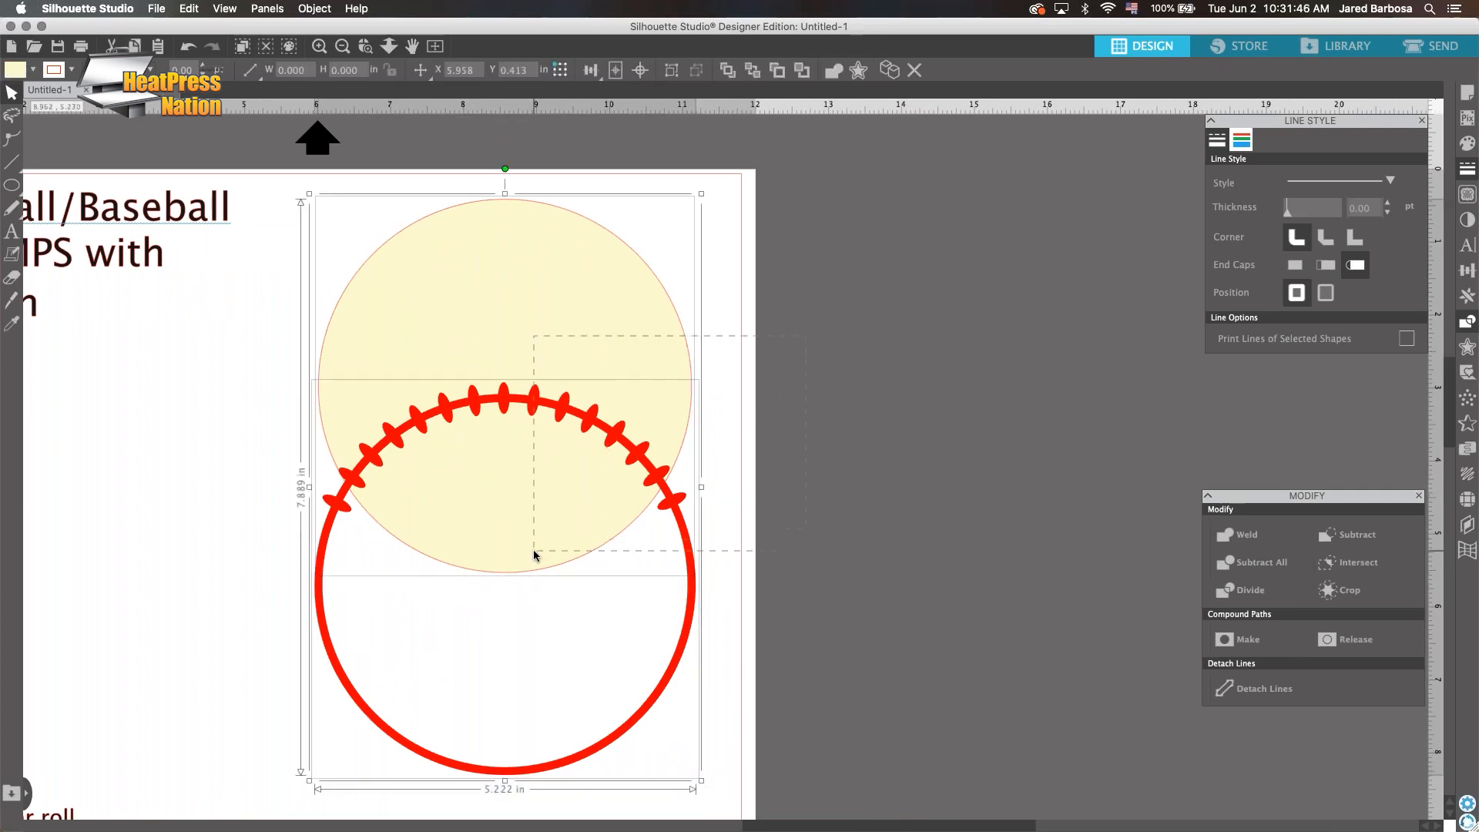
right_click(559, 463)
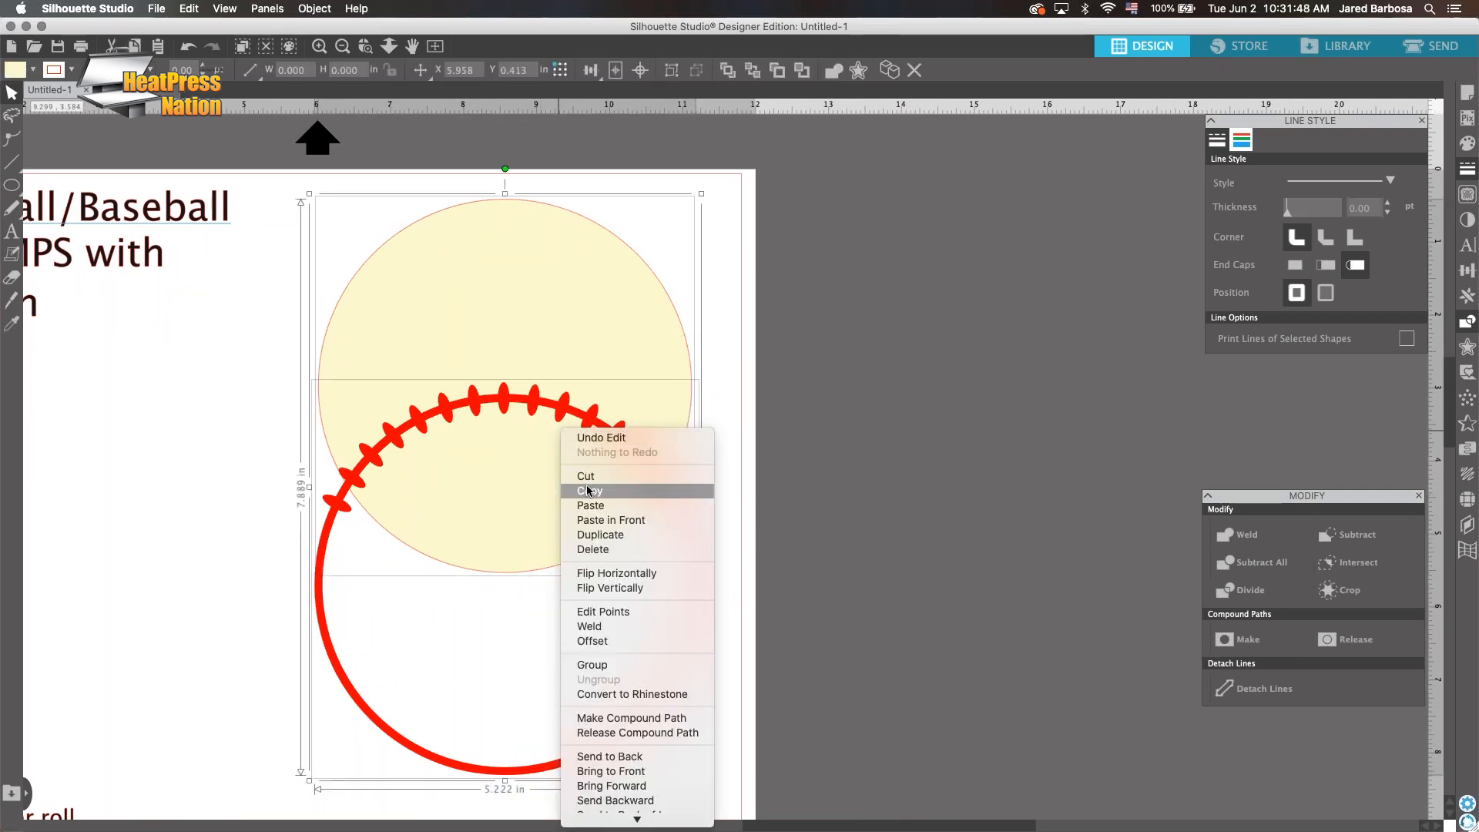
right_click(840, 456)
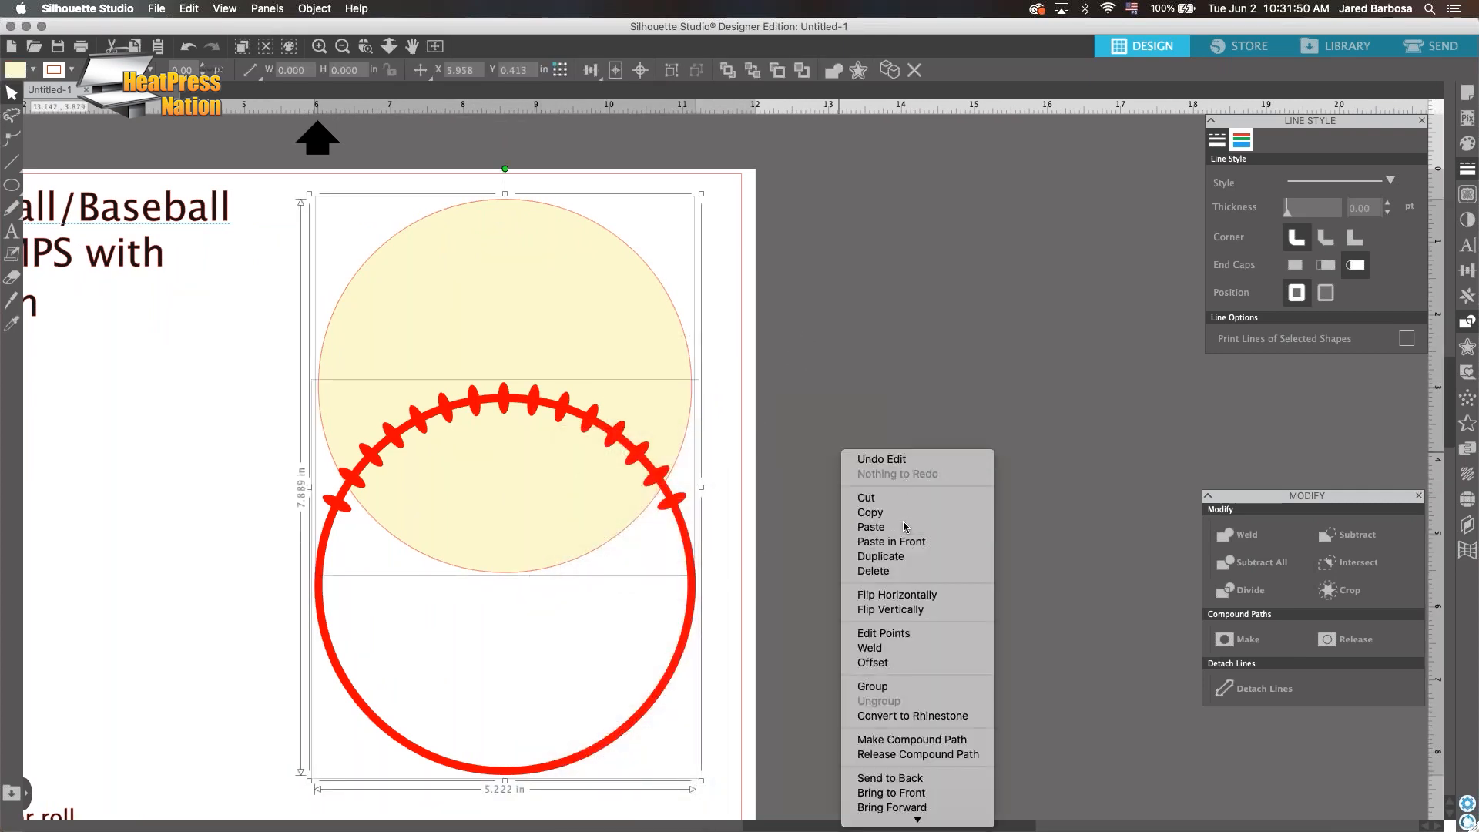
click(870, 514)
key(super+v)
drag(601, 431, 1023, 402)
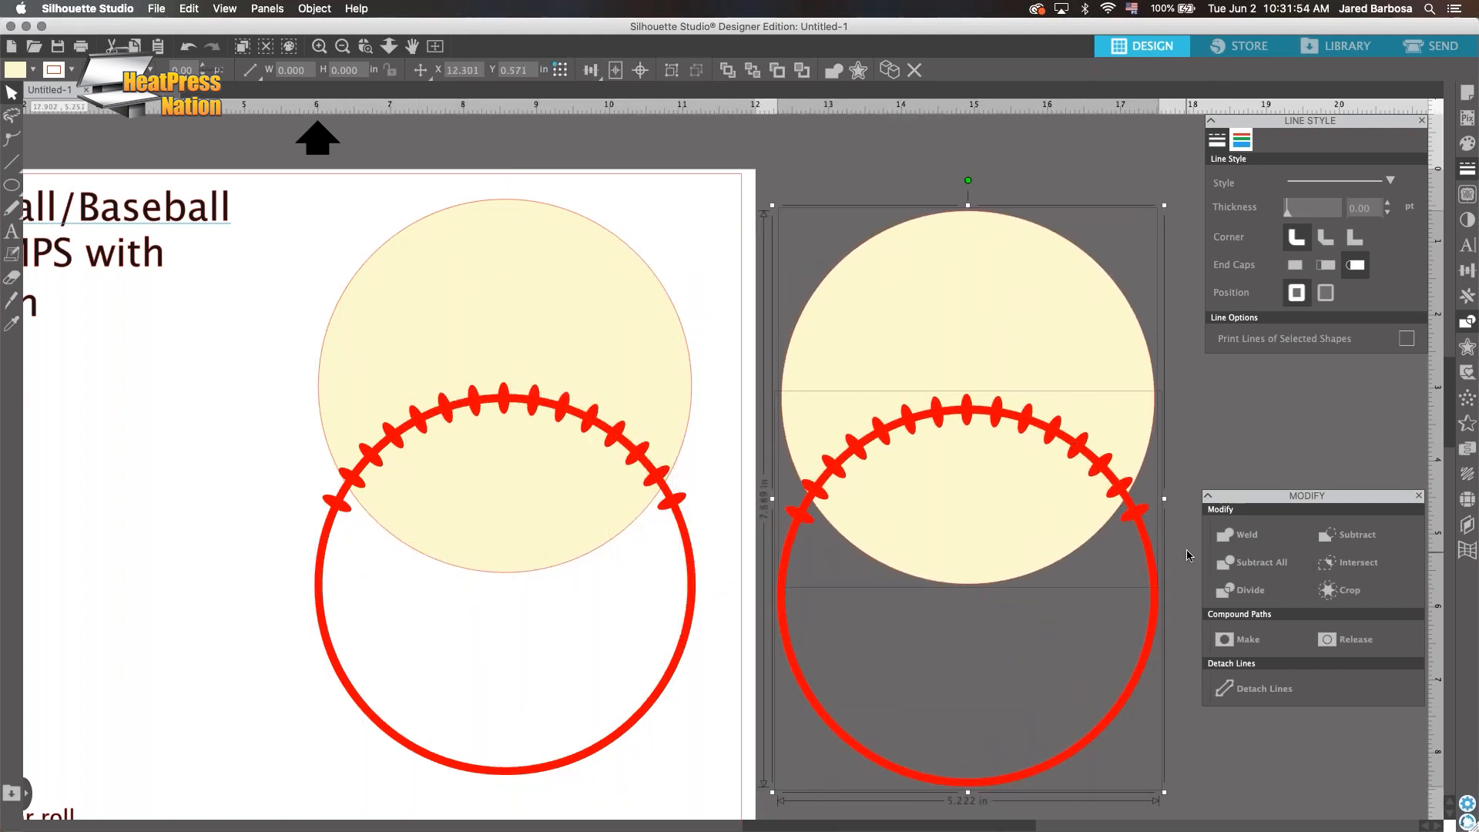
Lower the copied stitched ring over its yellow circle and intersect the two shapes to leave only a stitched arc
click(1213, 447)
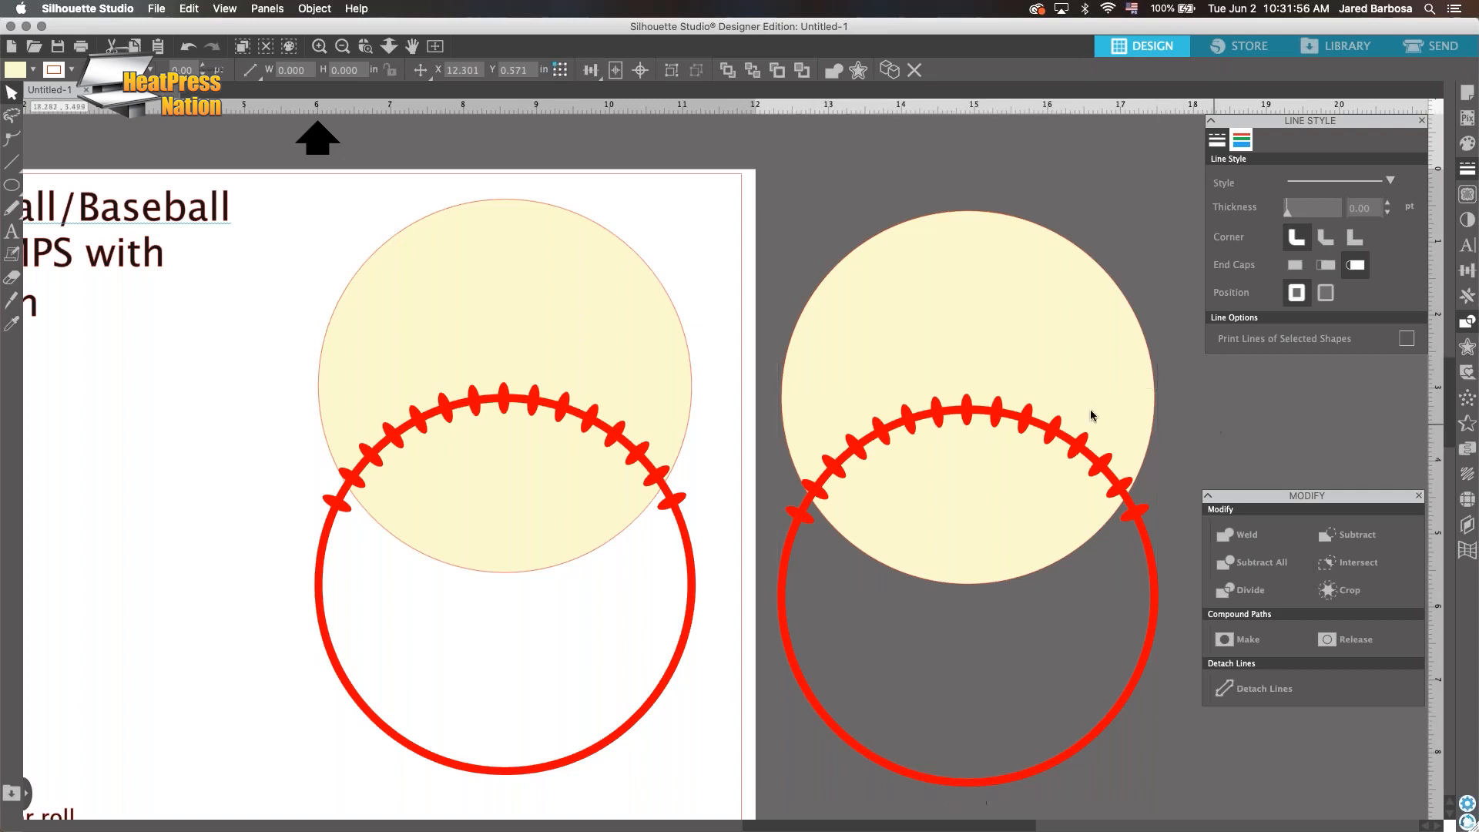
click(998, 414)
drag(998, 414, 996, 415)
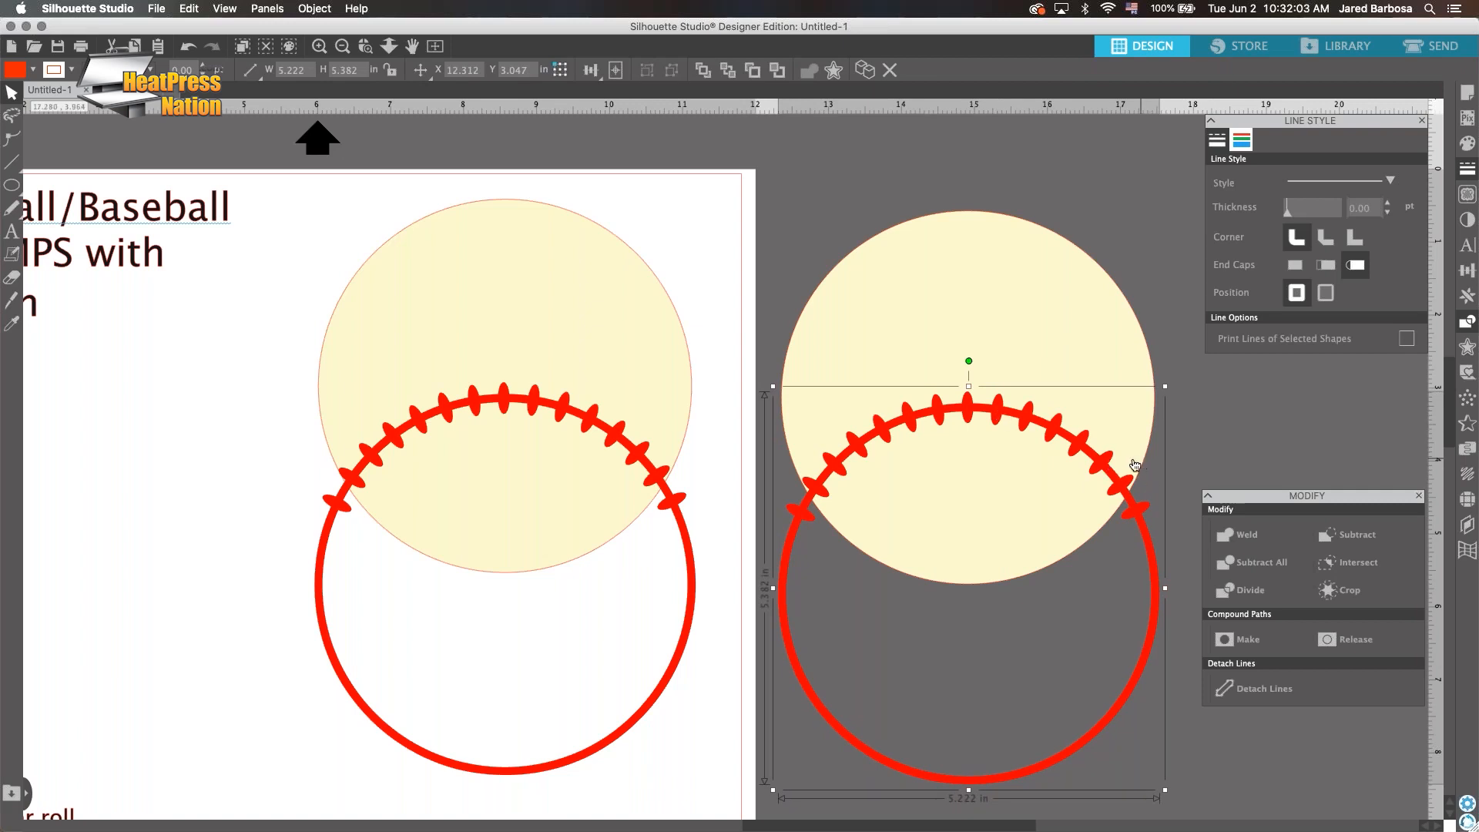
drag(993, 416, 993, 456)
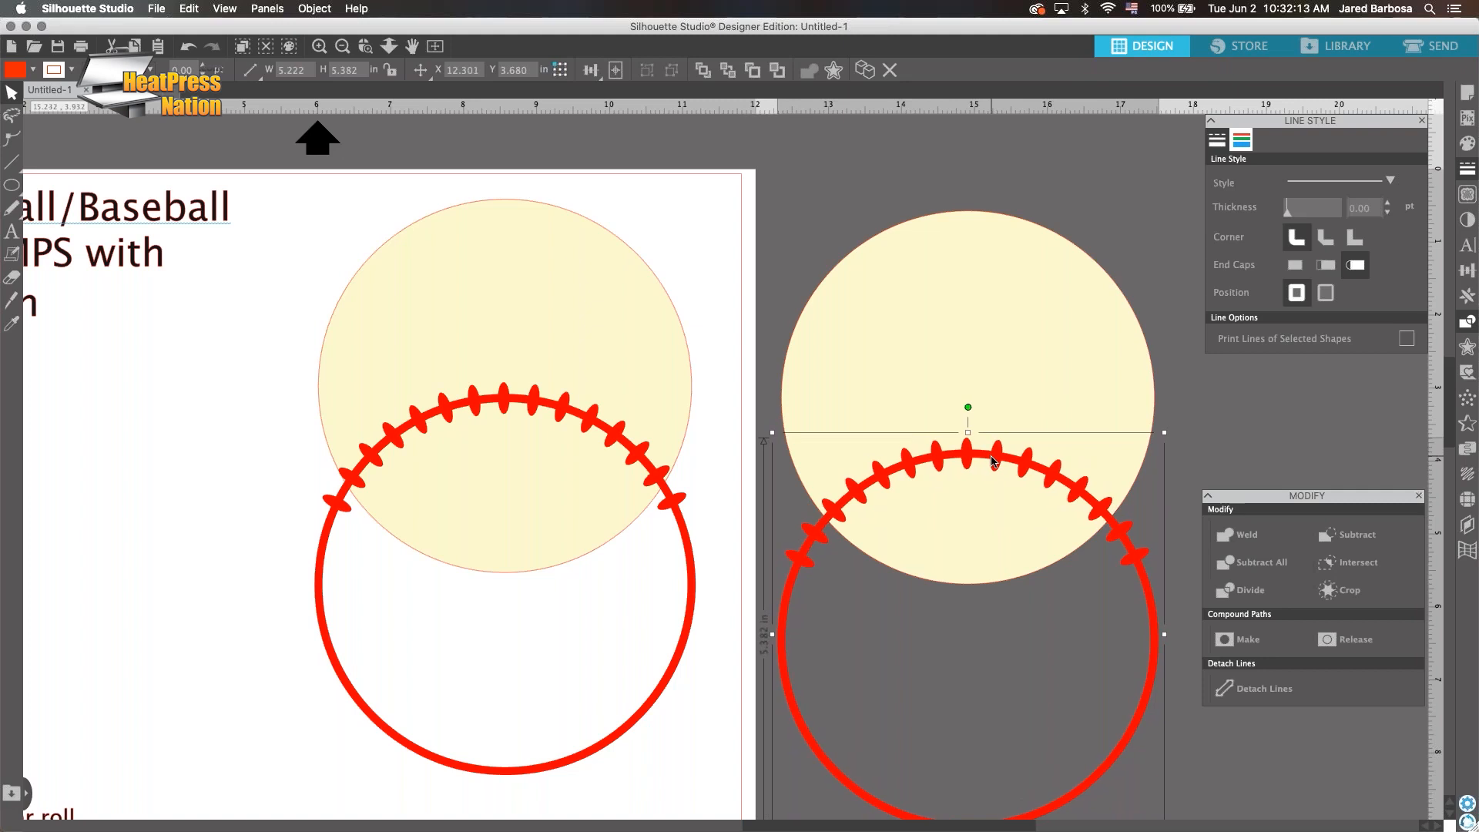
drag(993, 461, 992, 464)
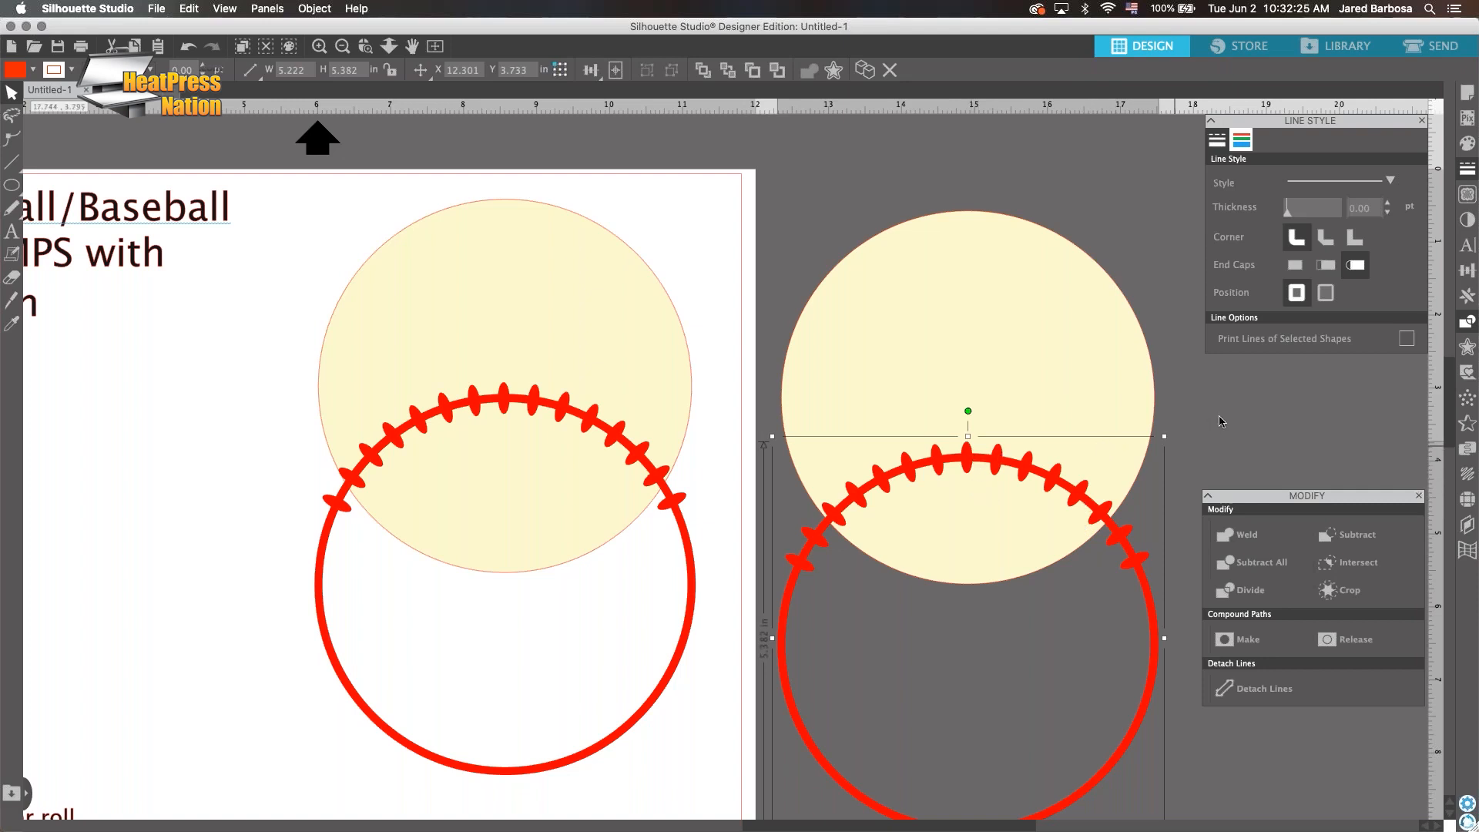
click(974, 292)
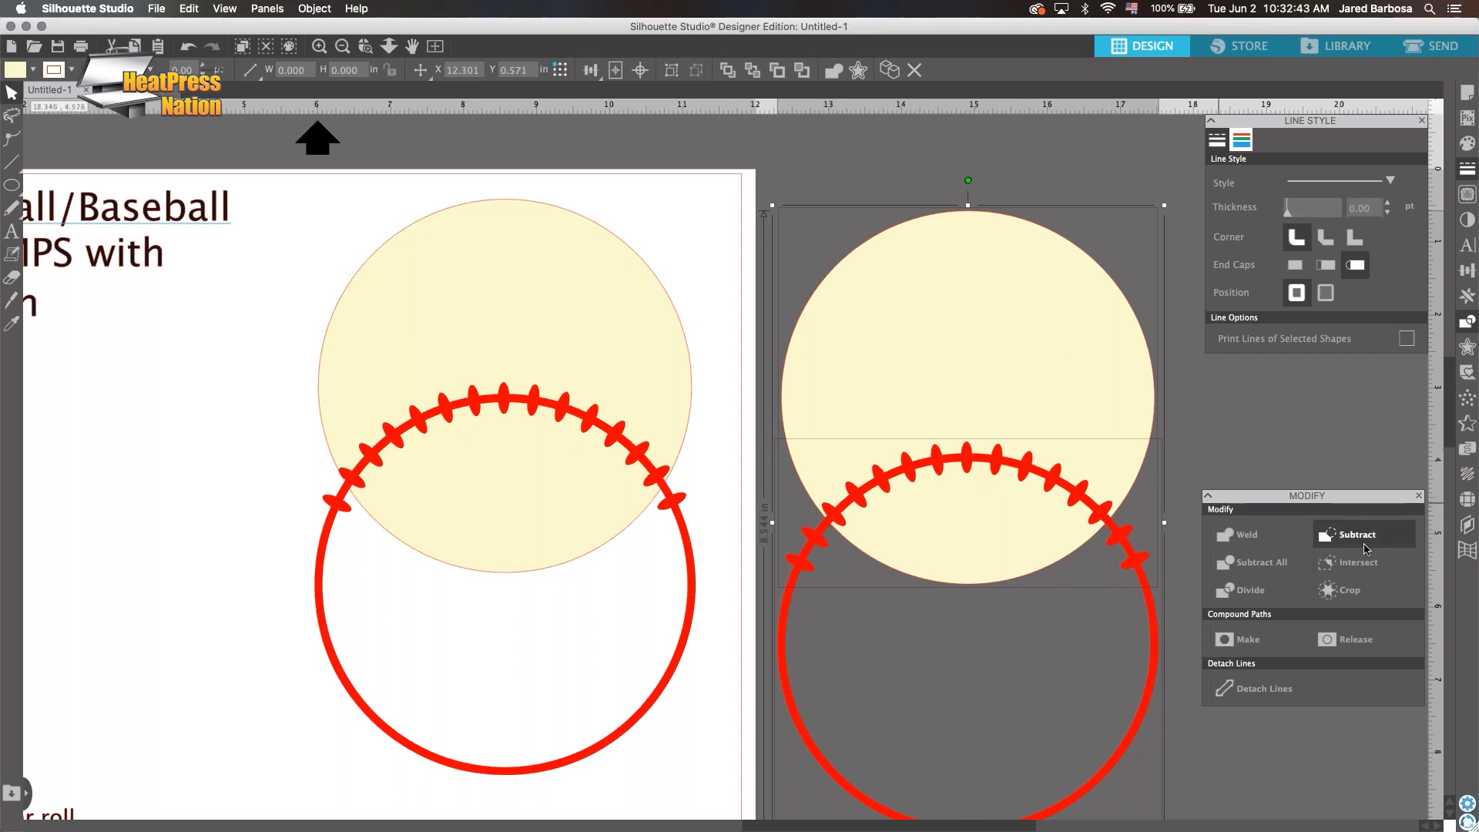
click(1344, 562)
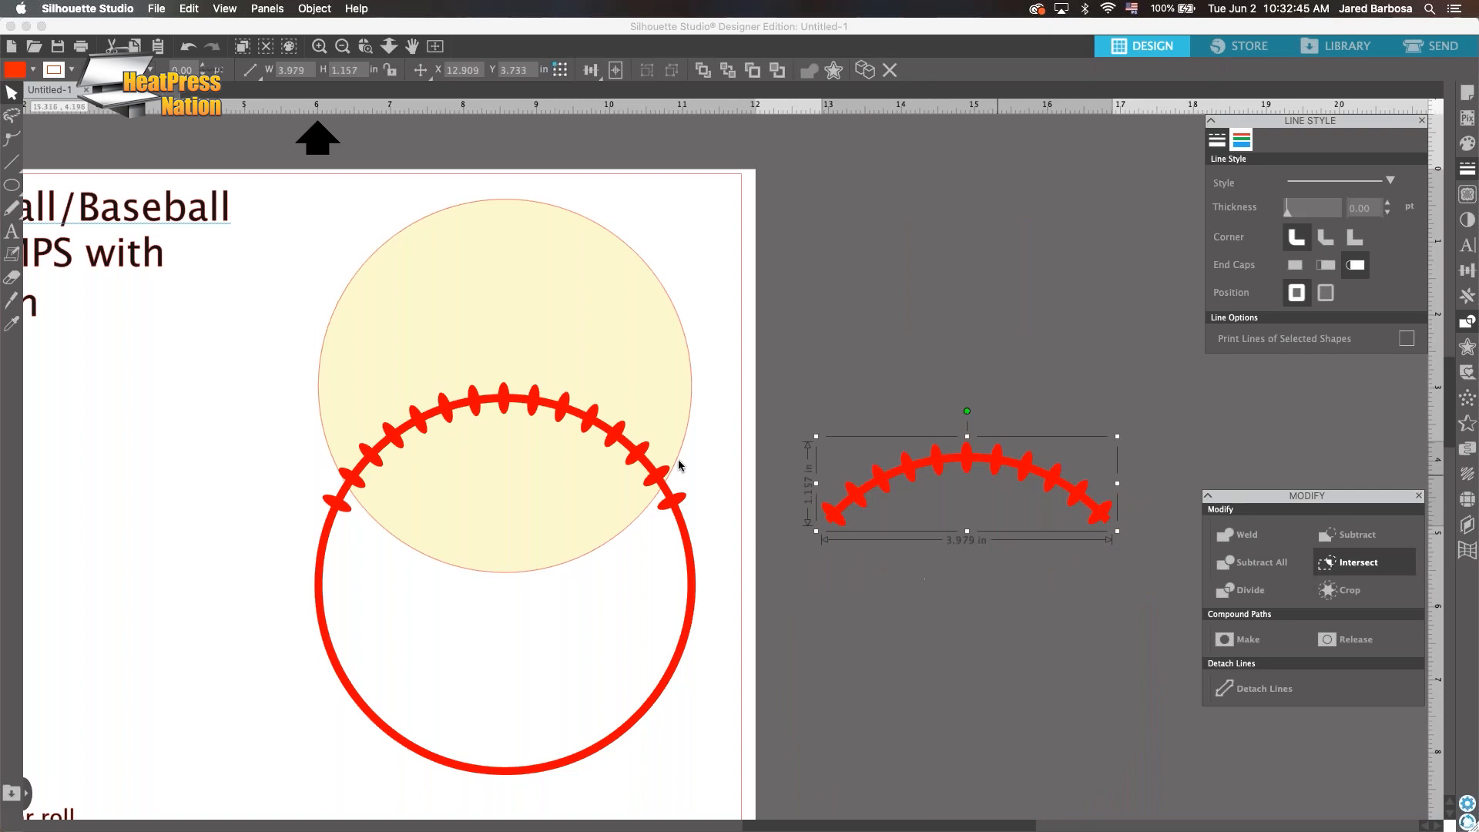
Move the original stitched ring off the yellow circle and place the trimmed stitch arc across the circle's lower part
click(522, 420)
drag(521, 420, 228, 593)
drag(950, 462, 510, 451)
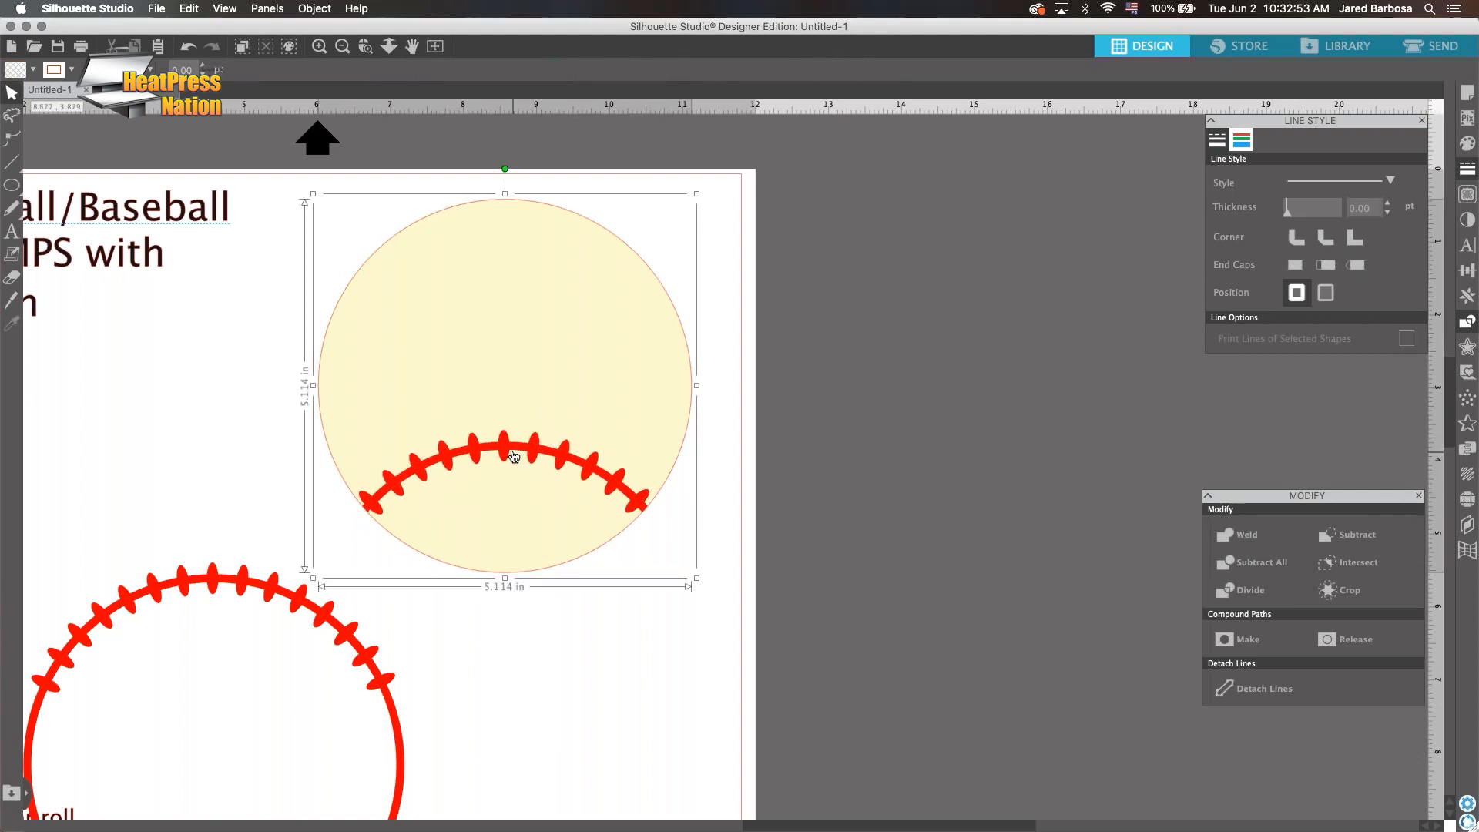
Copy the stitch arc, move the copy to the upper part of the yellow circle and rotate it upside down
right_click(513, 450)
click(543, 508)
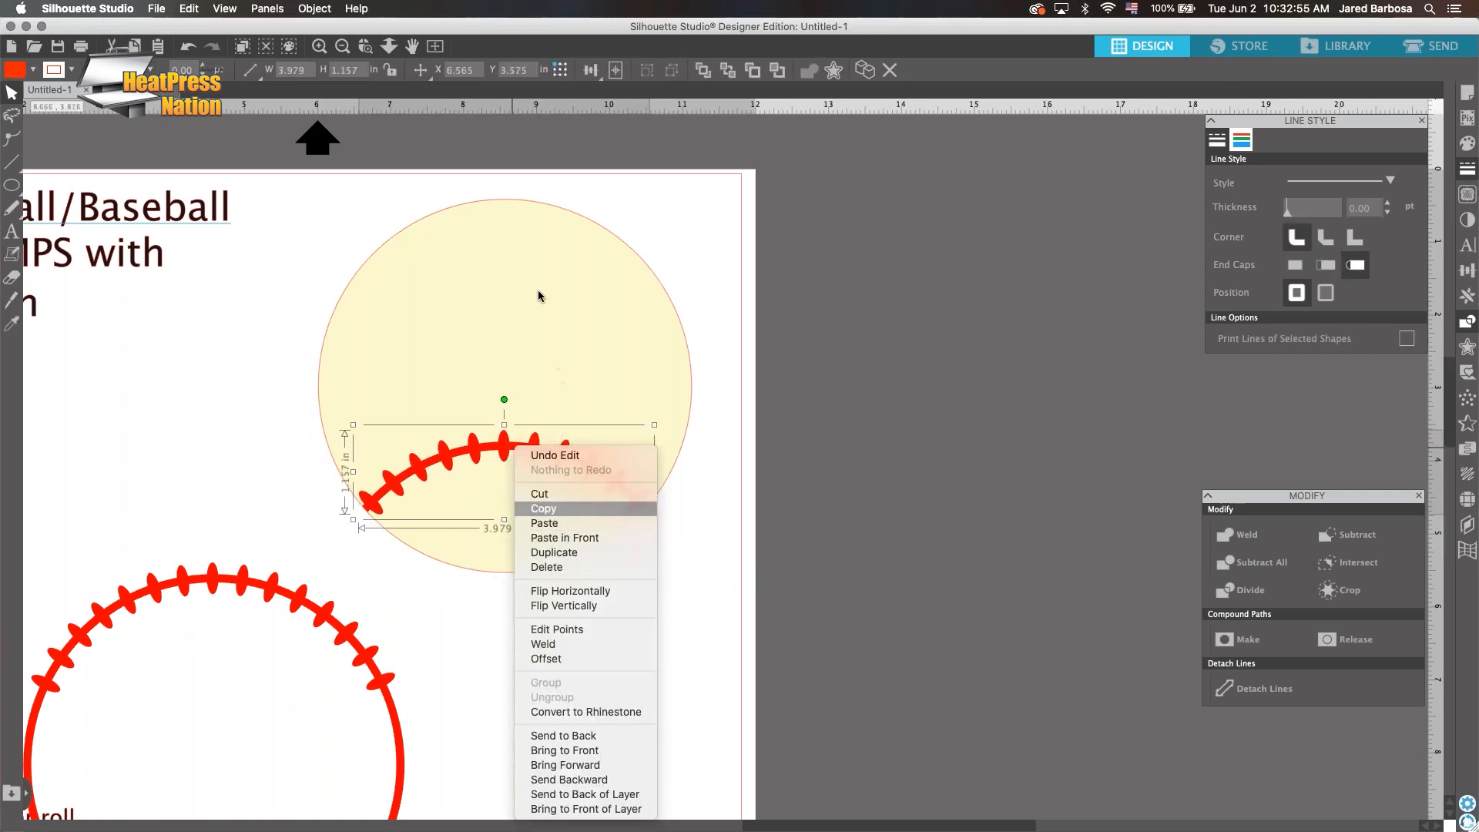
right_click(552, 292)
click(601, 385)
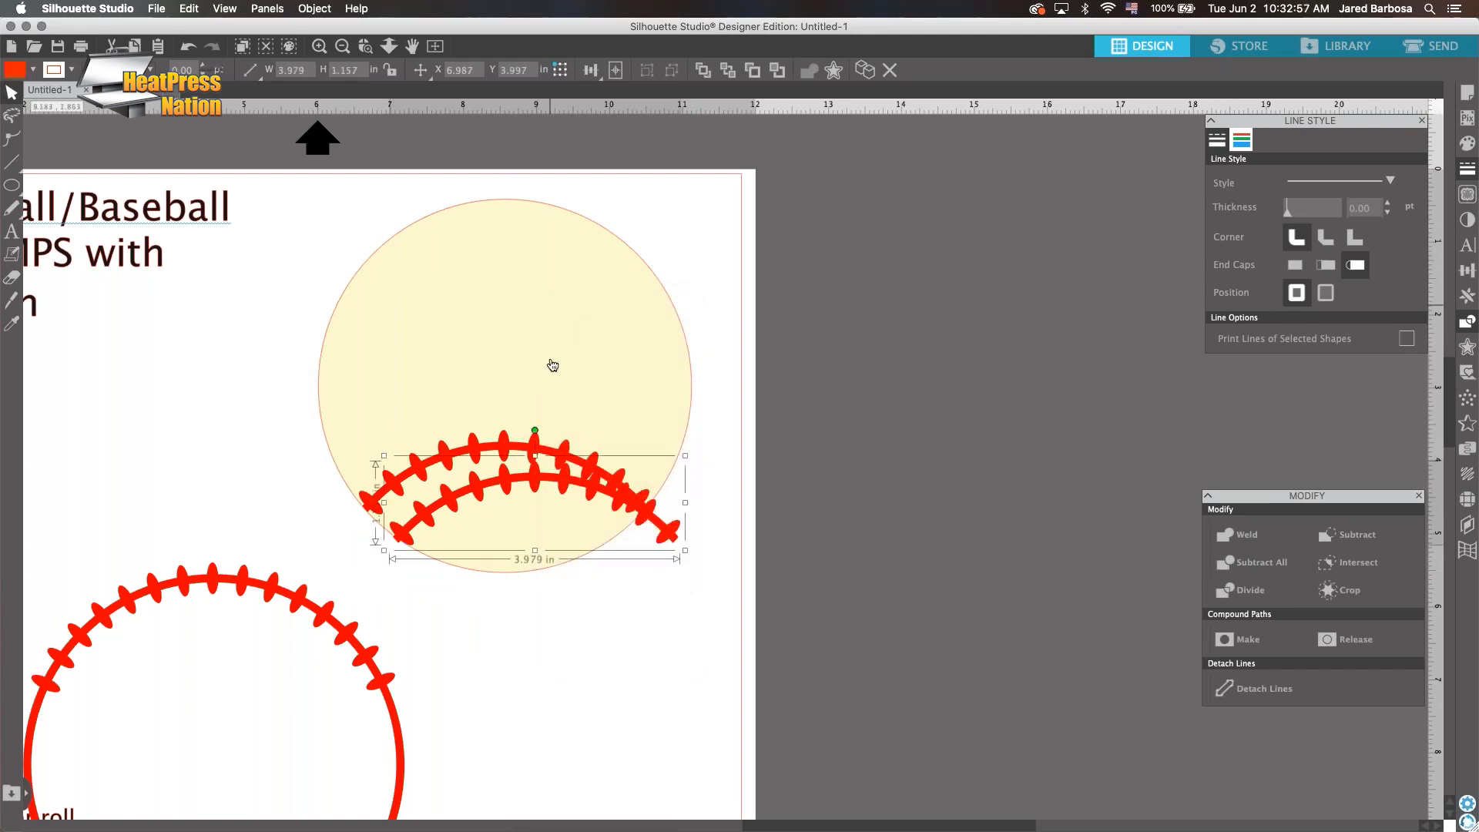
drag(545, 474, 508, 285)
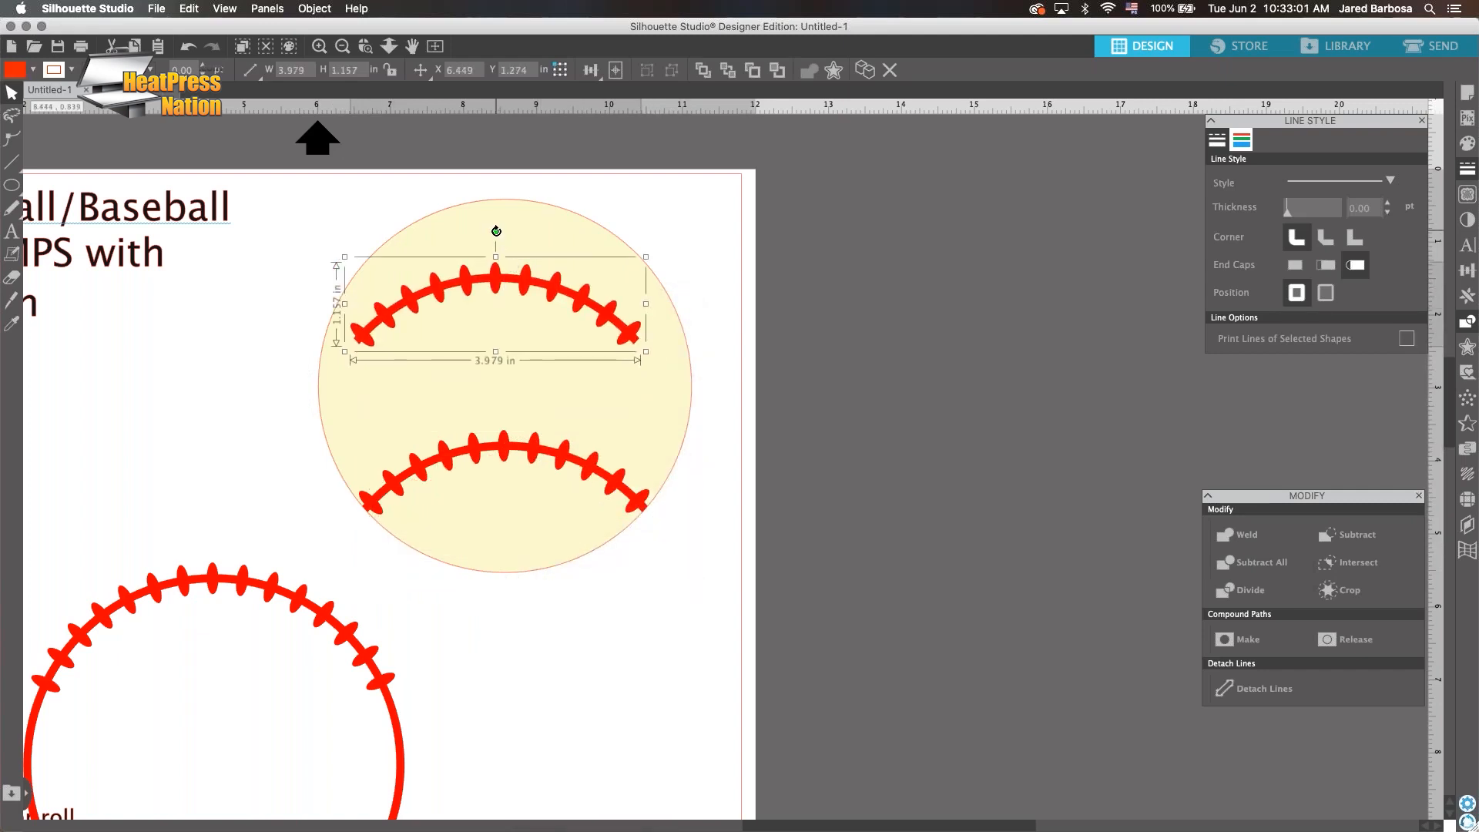
drag(496, 231, 558, 319)
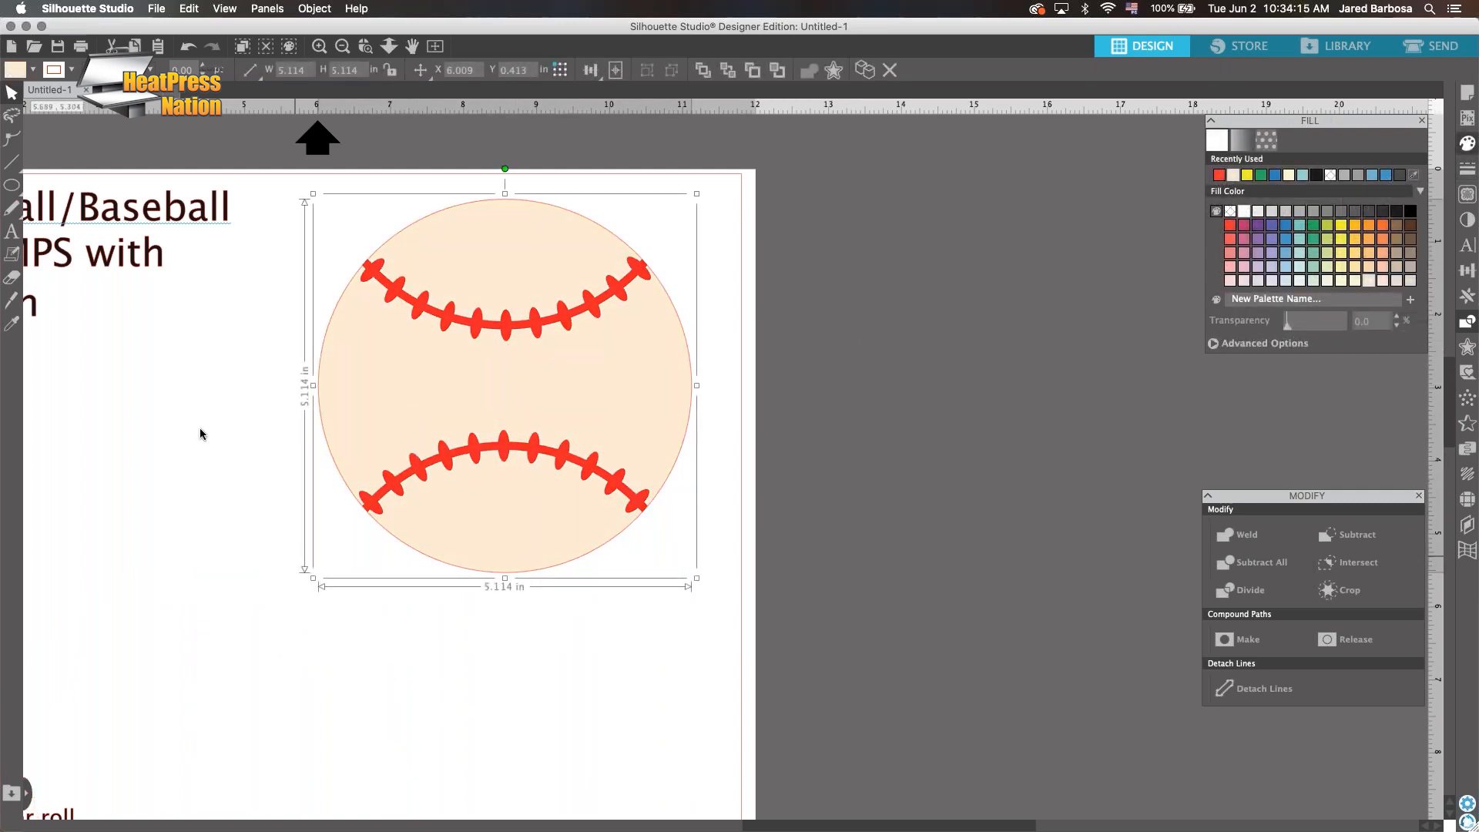
Group the ball circle with its two red stitch arcs
click(202, 436)
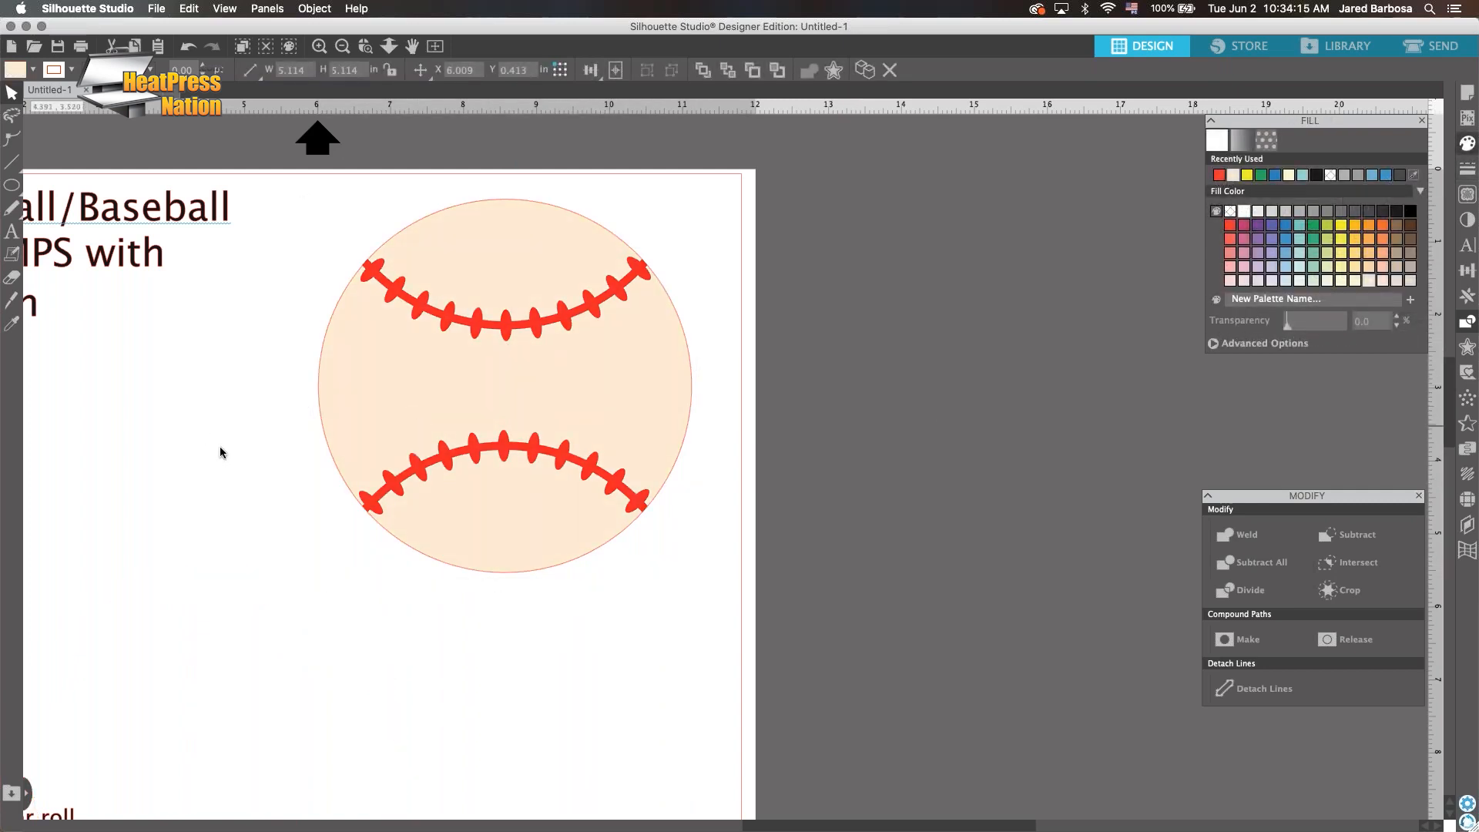
click(493, 329)
right_click(496, 330)
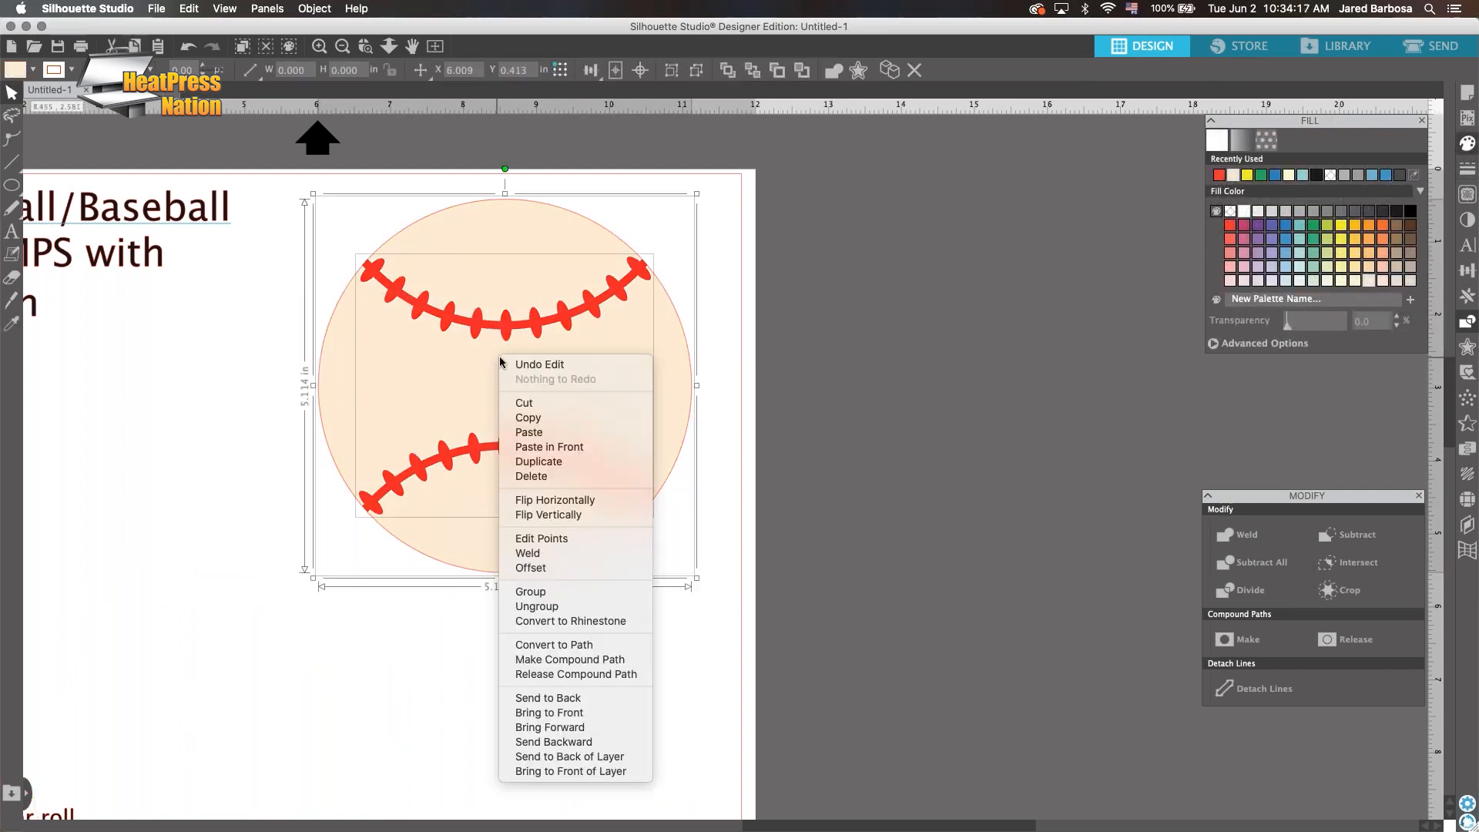
click(583, 596)
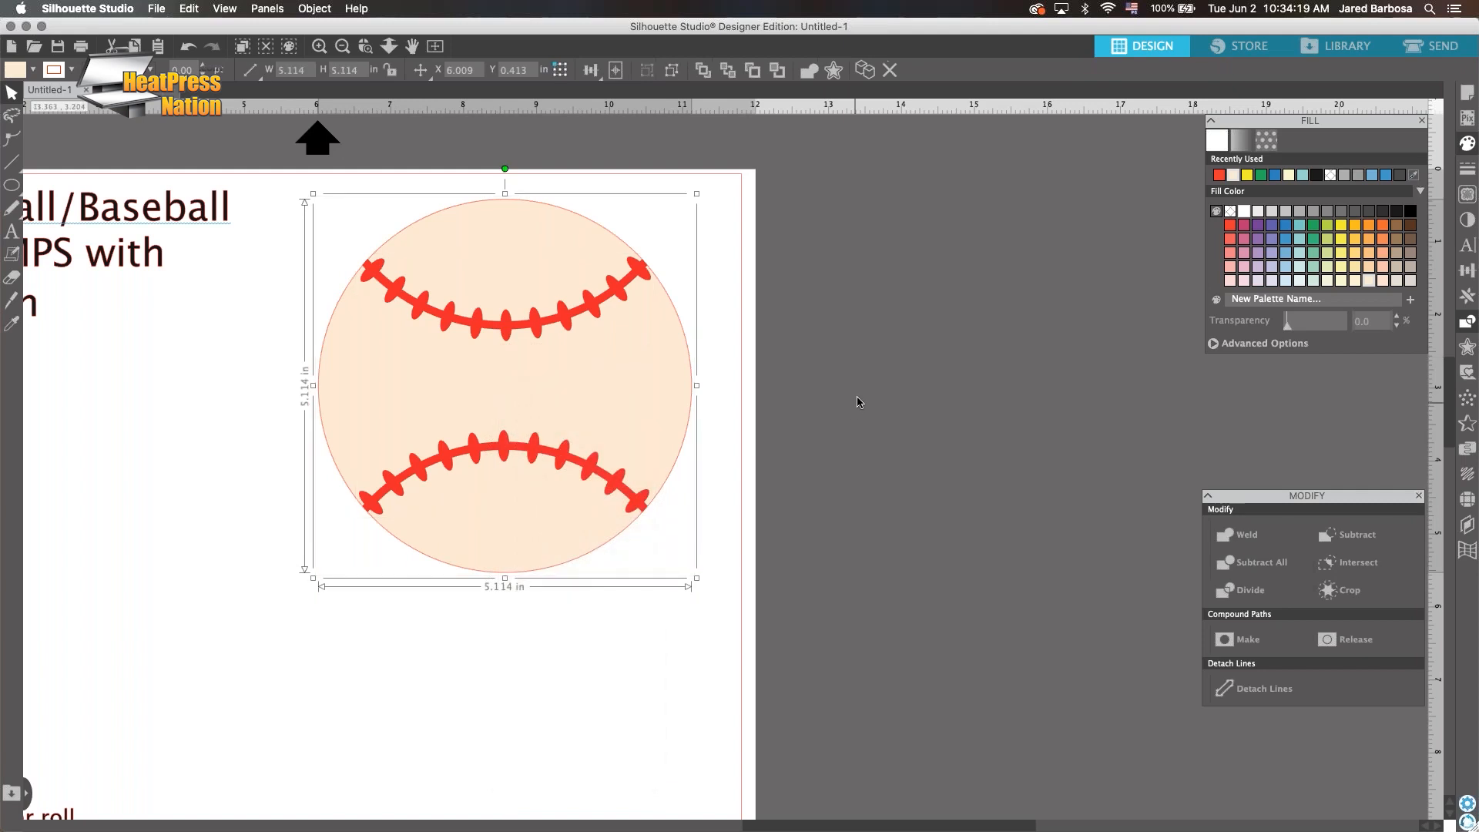
Move the grouped baseball to the middle of the page, below the Softball/Baseball heading
drag(651, 397, 582, 467)
click(531, 685)
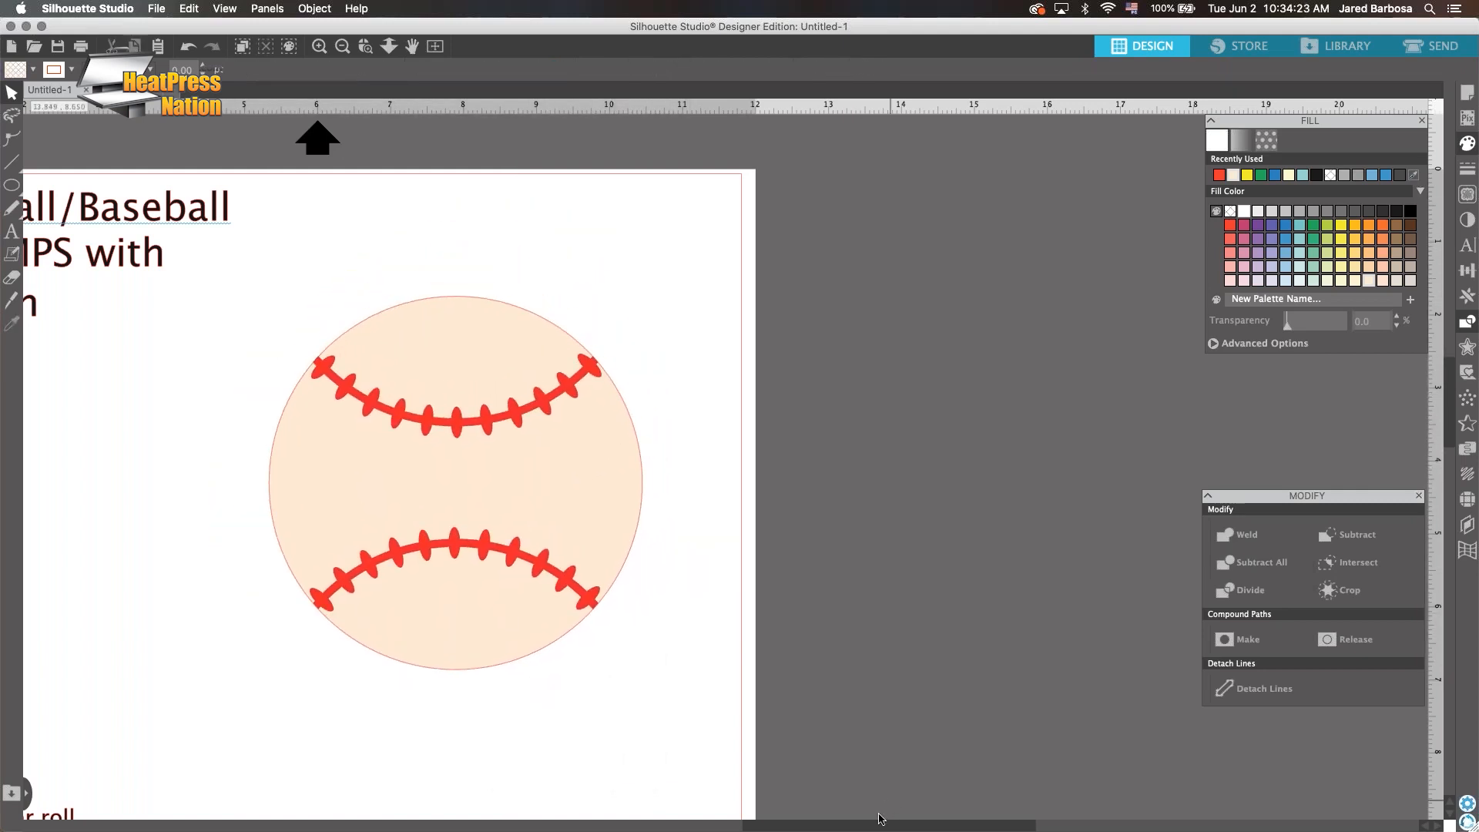
drag(881, 825, 768, 823)
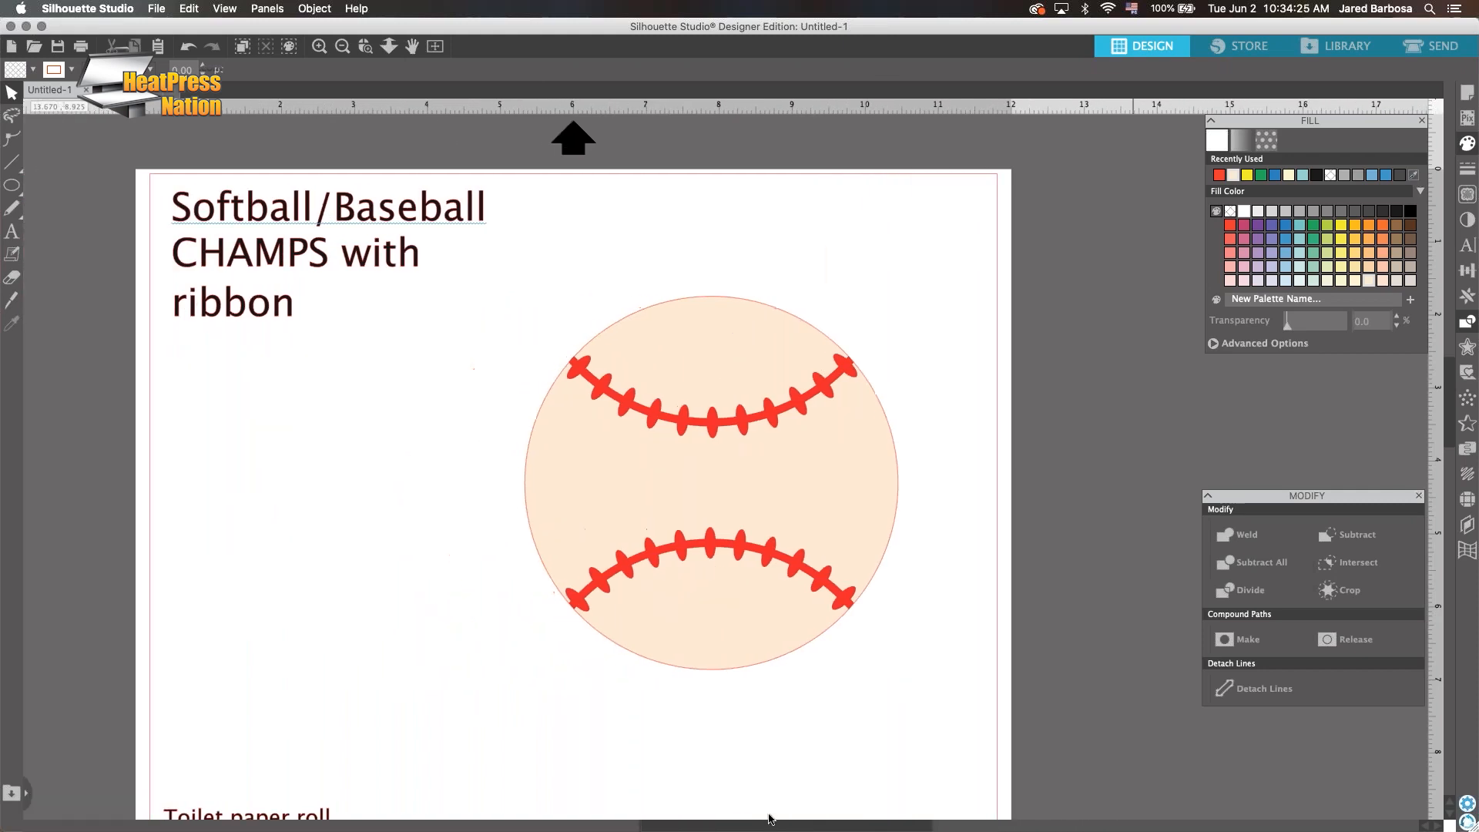
drag(752, 503, 628, 549)
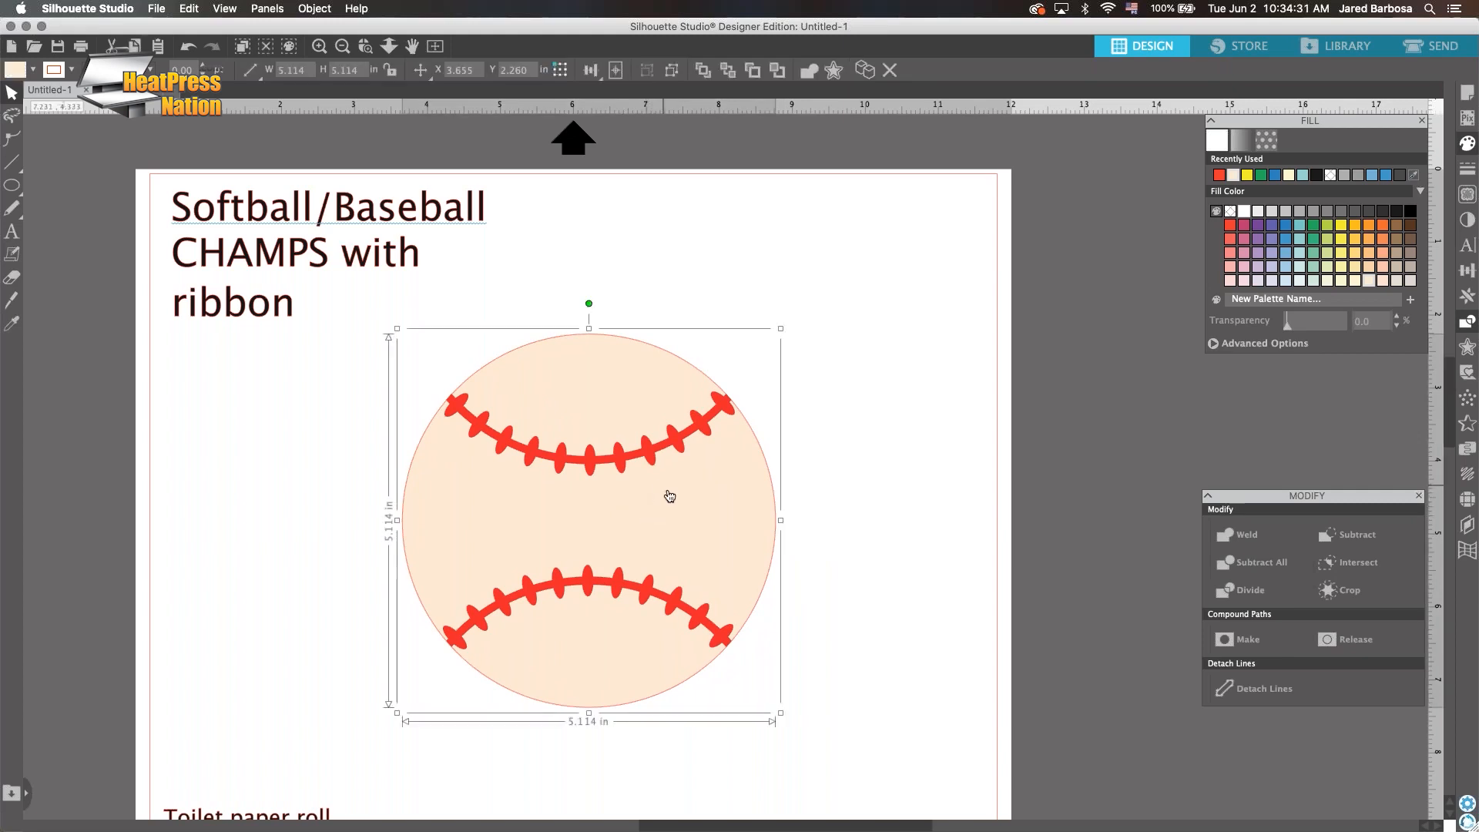
Enlarge the grouped baseball to about 6.44 in across and recentre it on the page below the heading
drag(780, 328, 915, 270)
drag(750, 399, 725, 435)
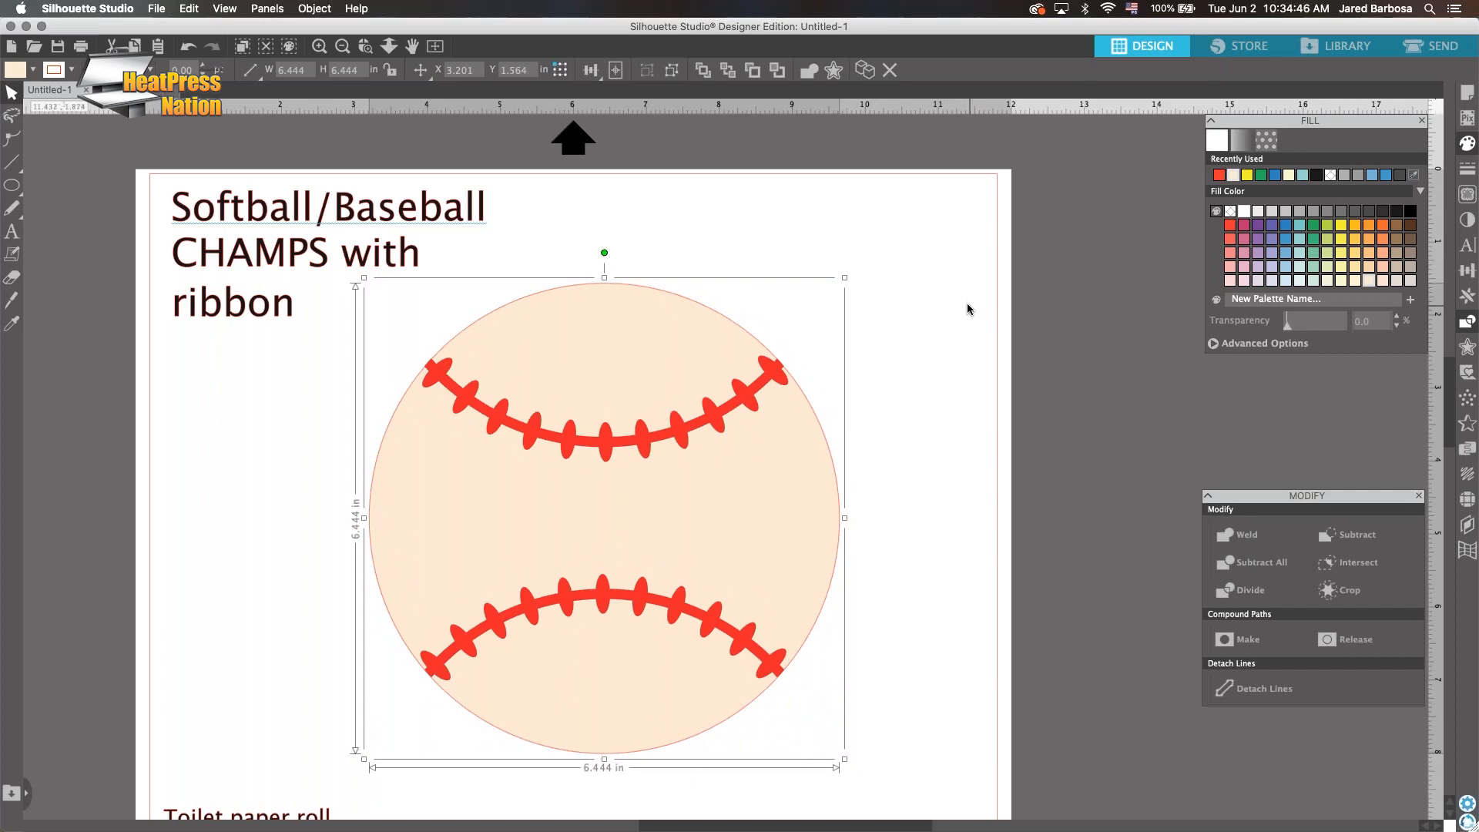
Browse the library's recent downloads for ready-made banner designs and return to the drawing
click(1357, 50)
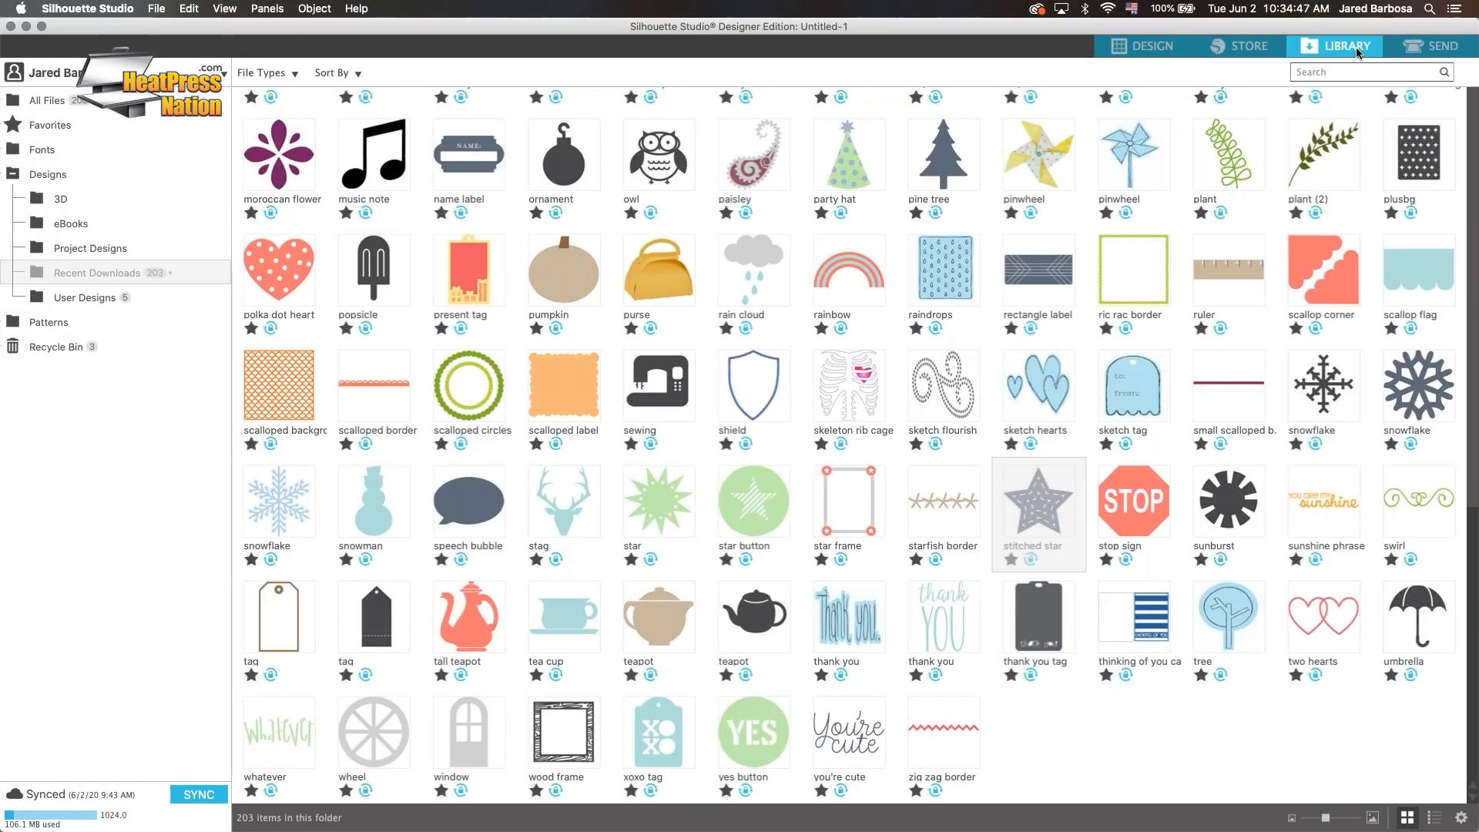
scroll(250, 287, up, 10)
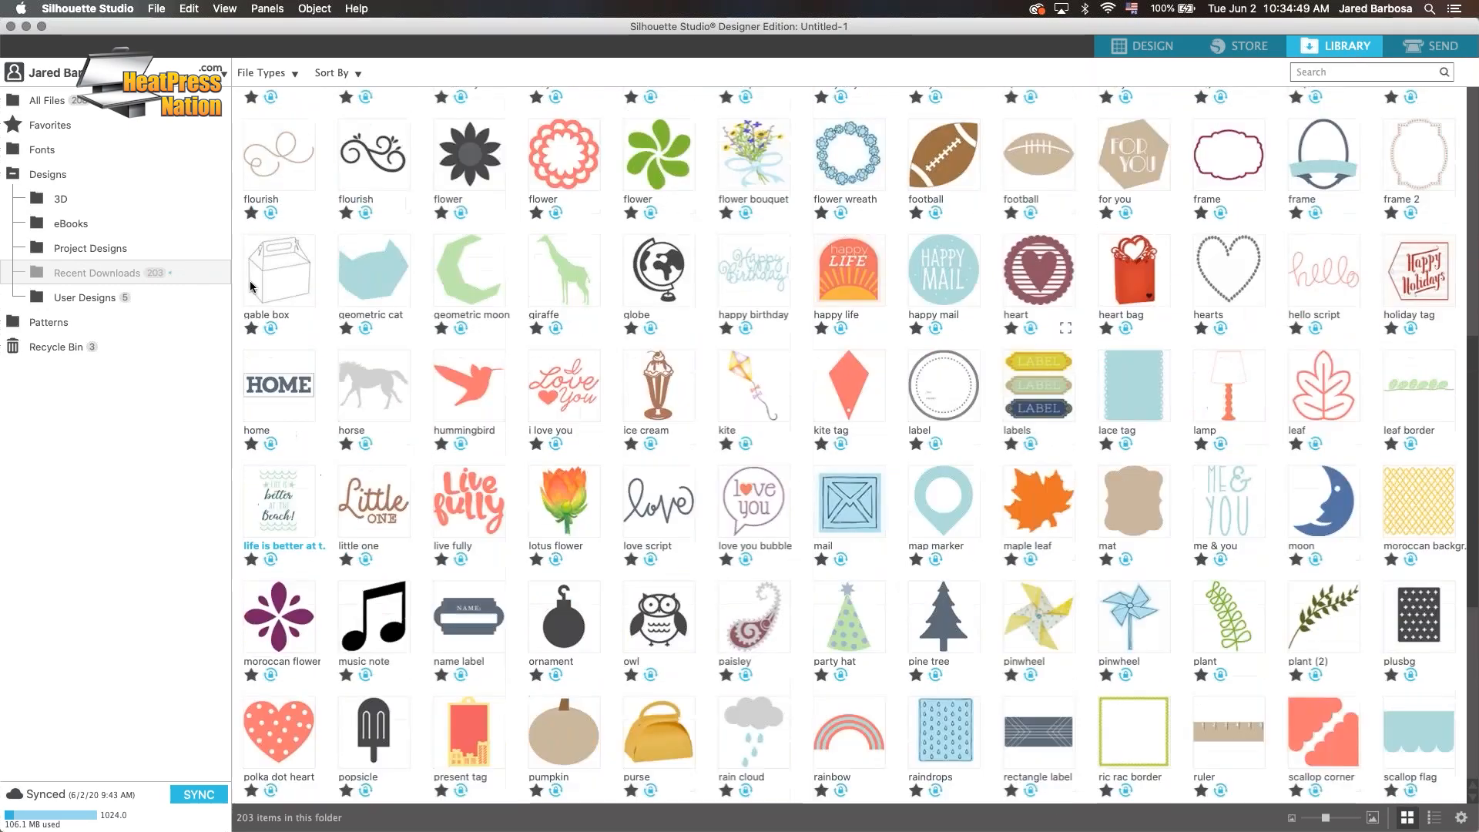
scroll(1073, 337, up, 13)
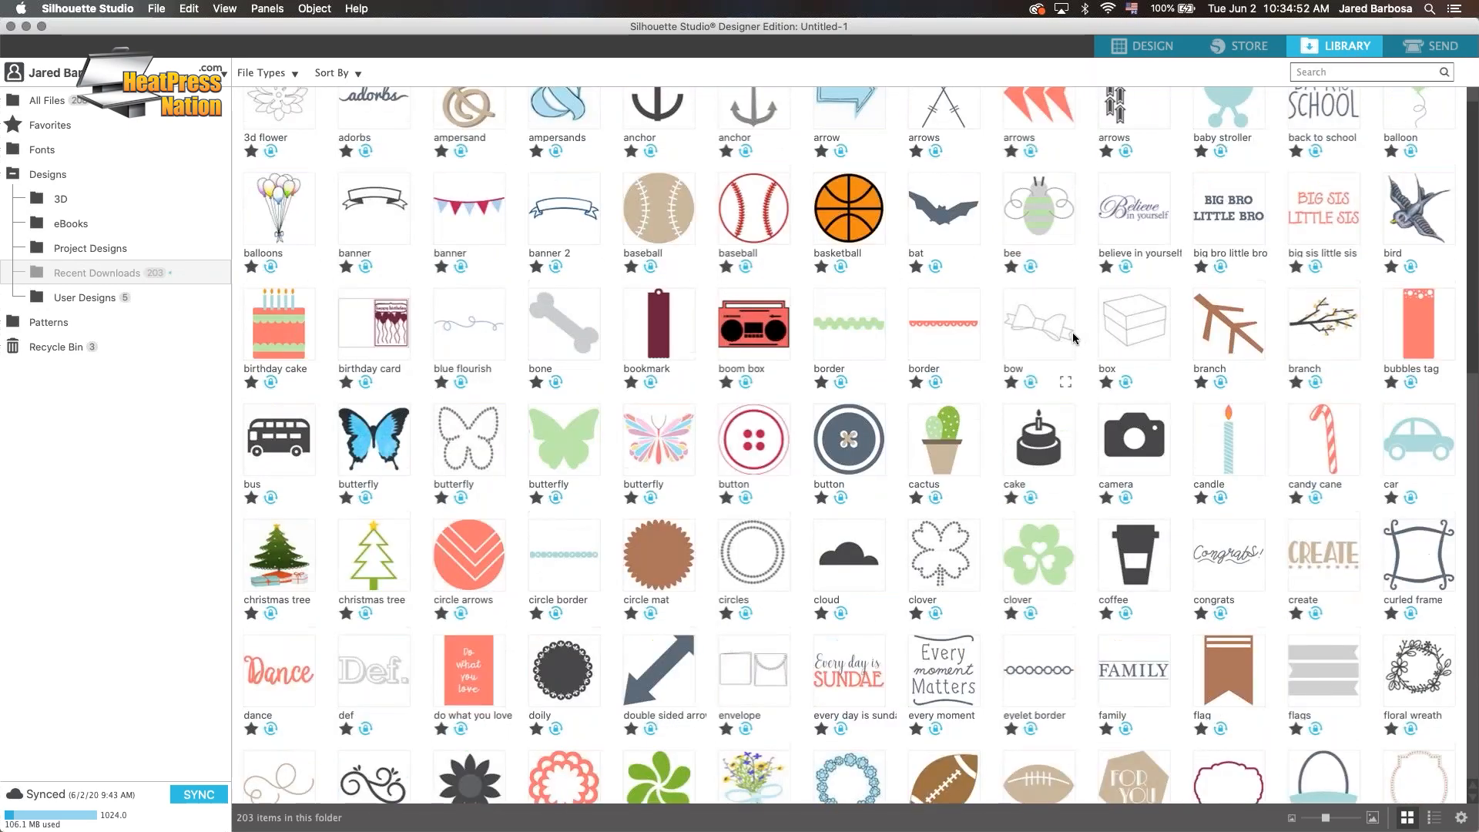
scroll(1002, 320, up, 1)
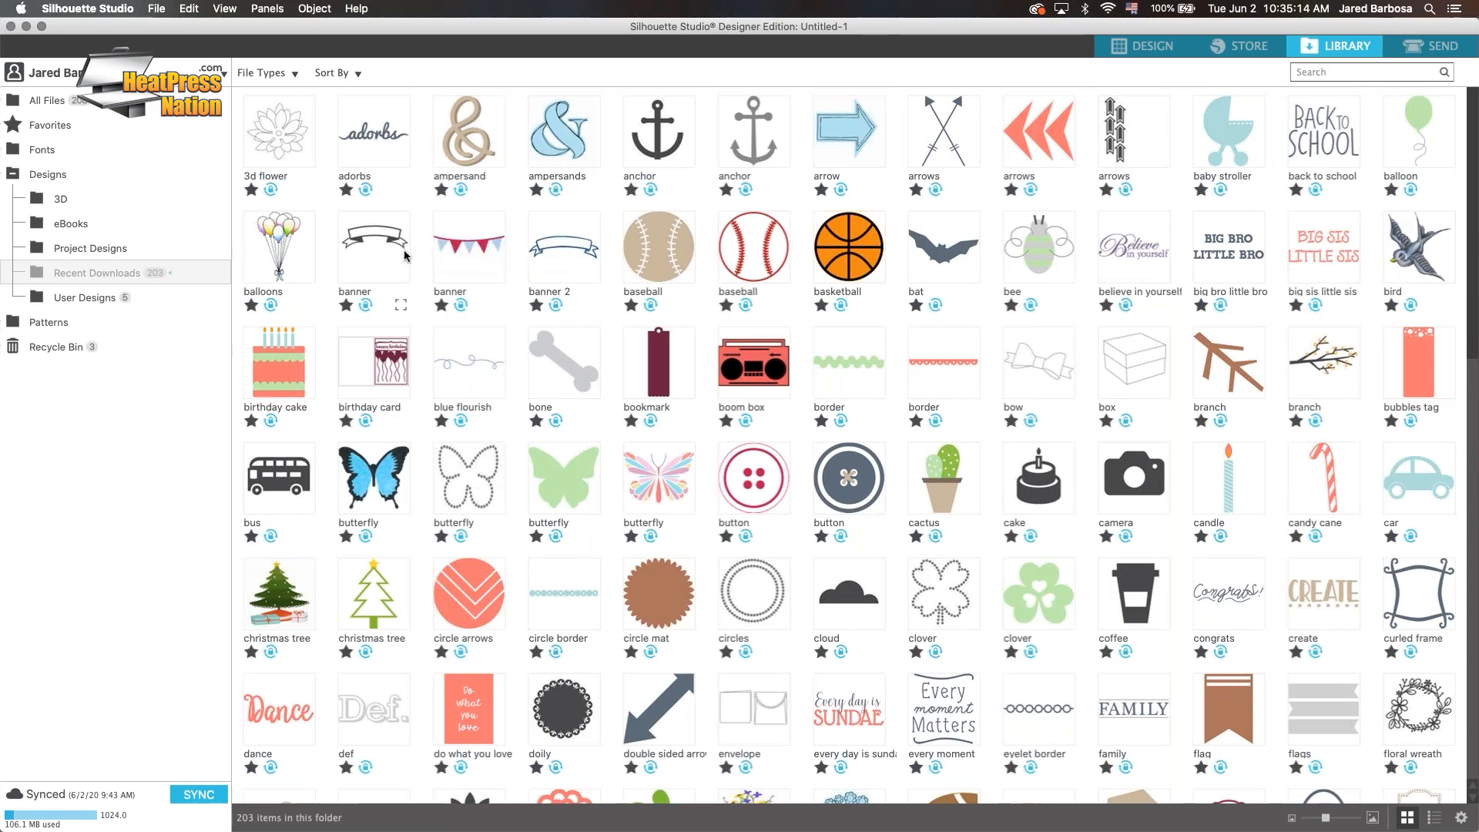
click(1176, 52)
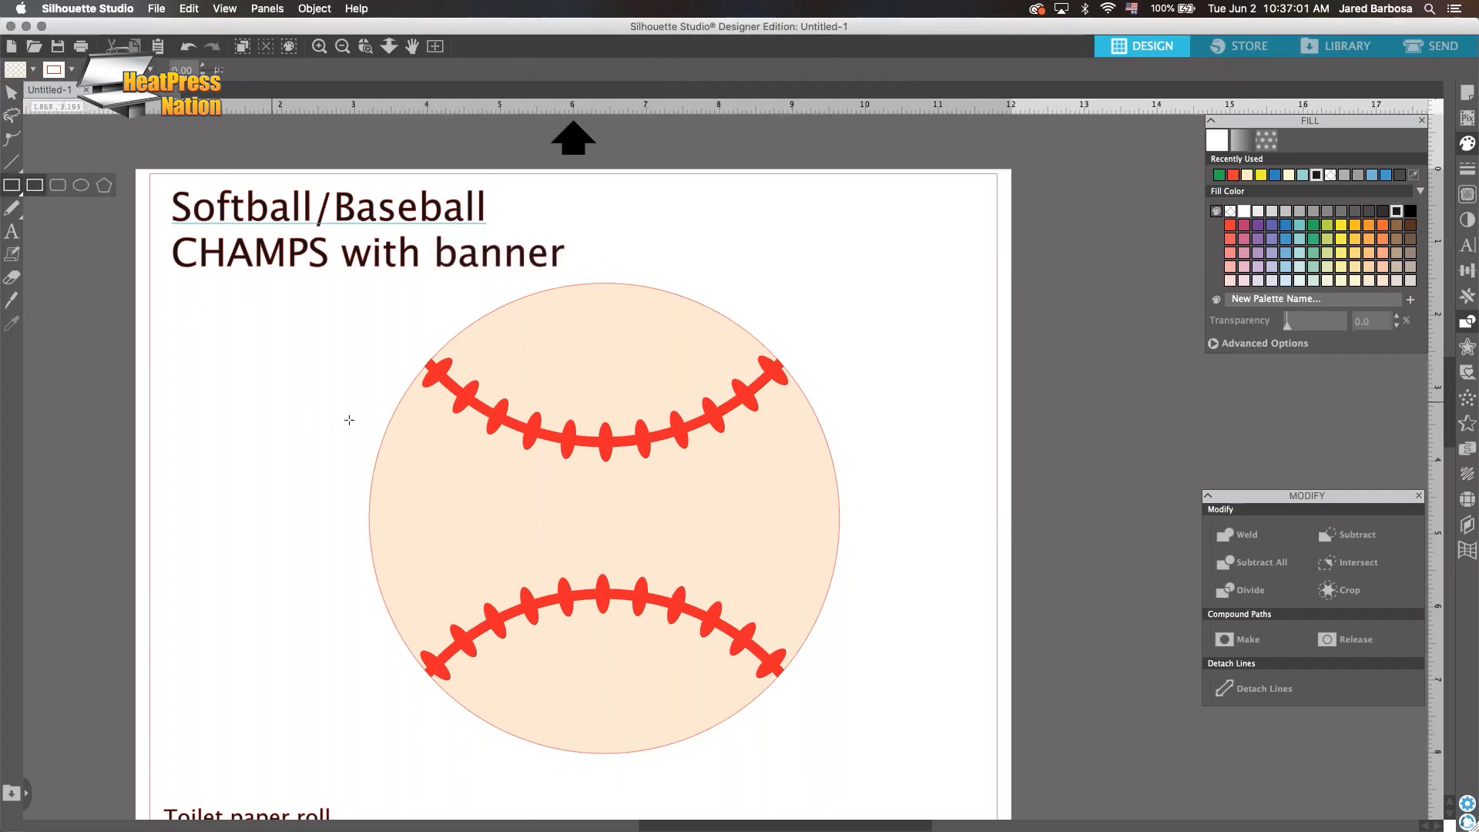
Draw a rectangle about 8.56 in wide and 2.17 in high across the baseball's middle and fill it green
drag(299, 435, 925, 595)
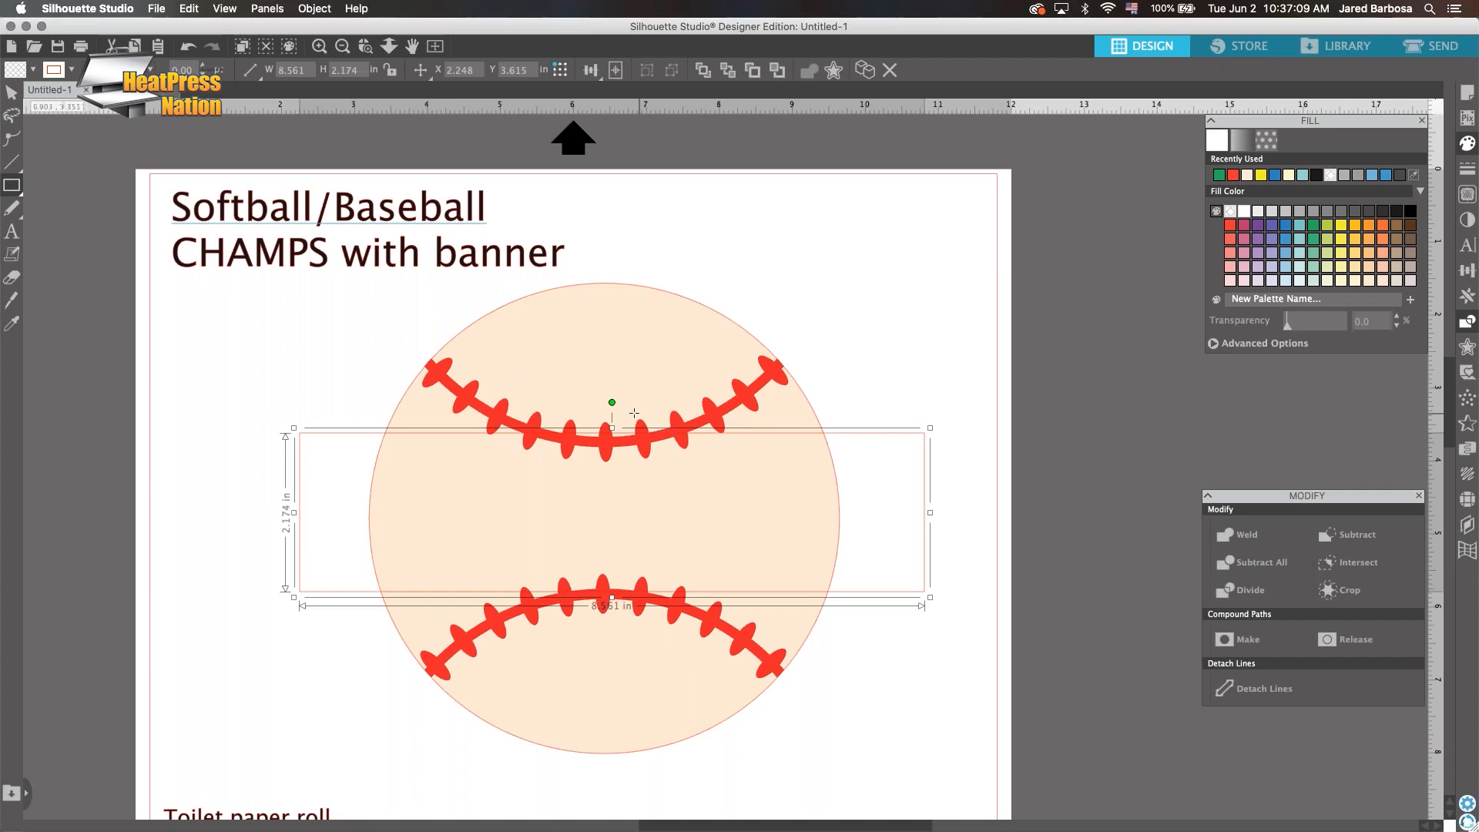
click(1313, 225)
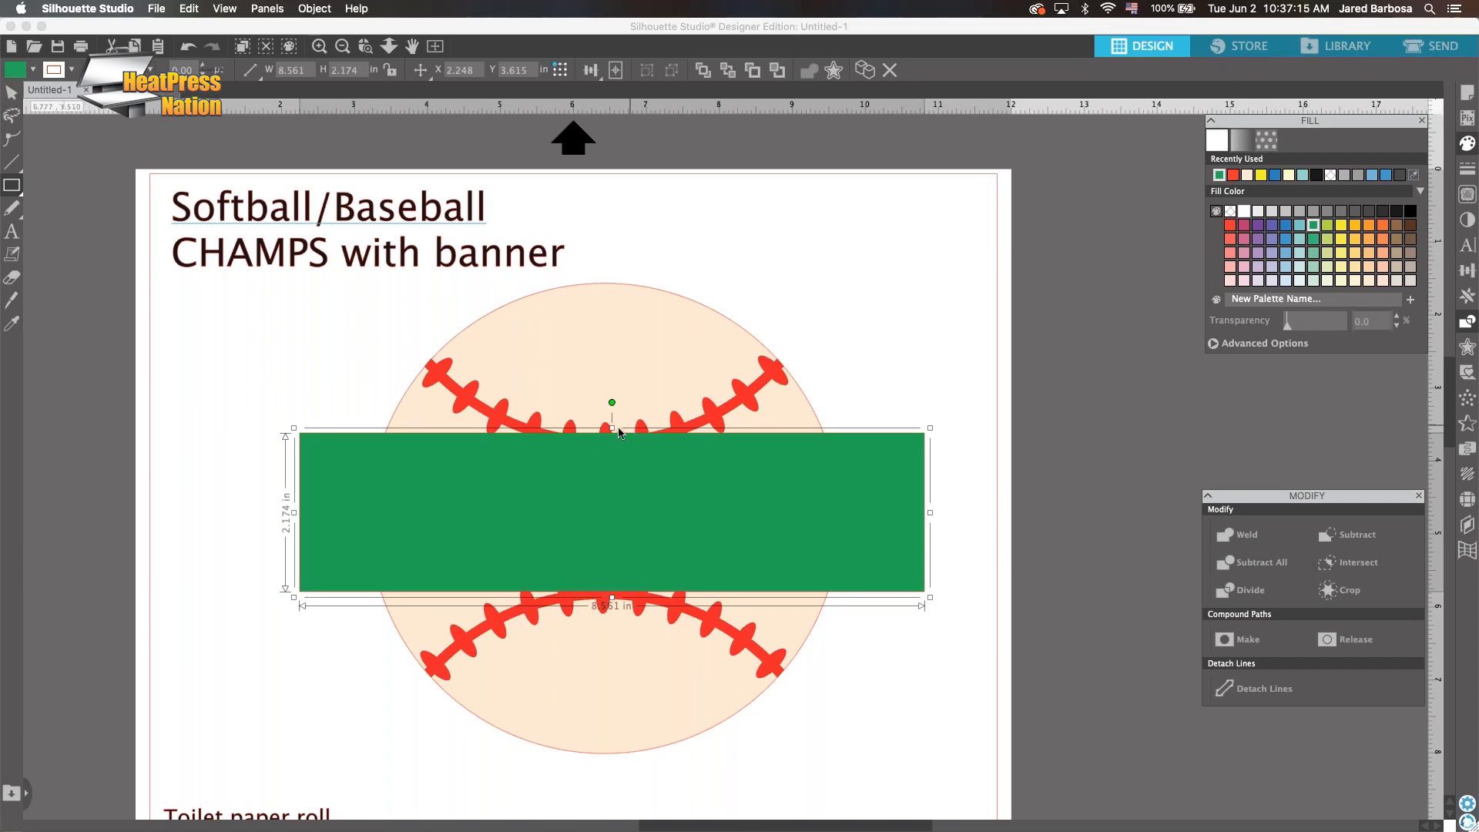
Resize the green rectangle to about 8.84 by 1.62 in and place it midway between the two stitch arcs
drag(611, 428, 613, 470)
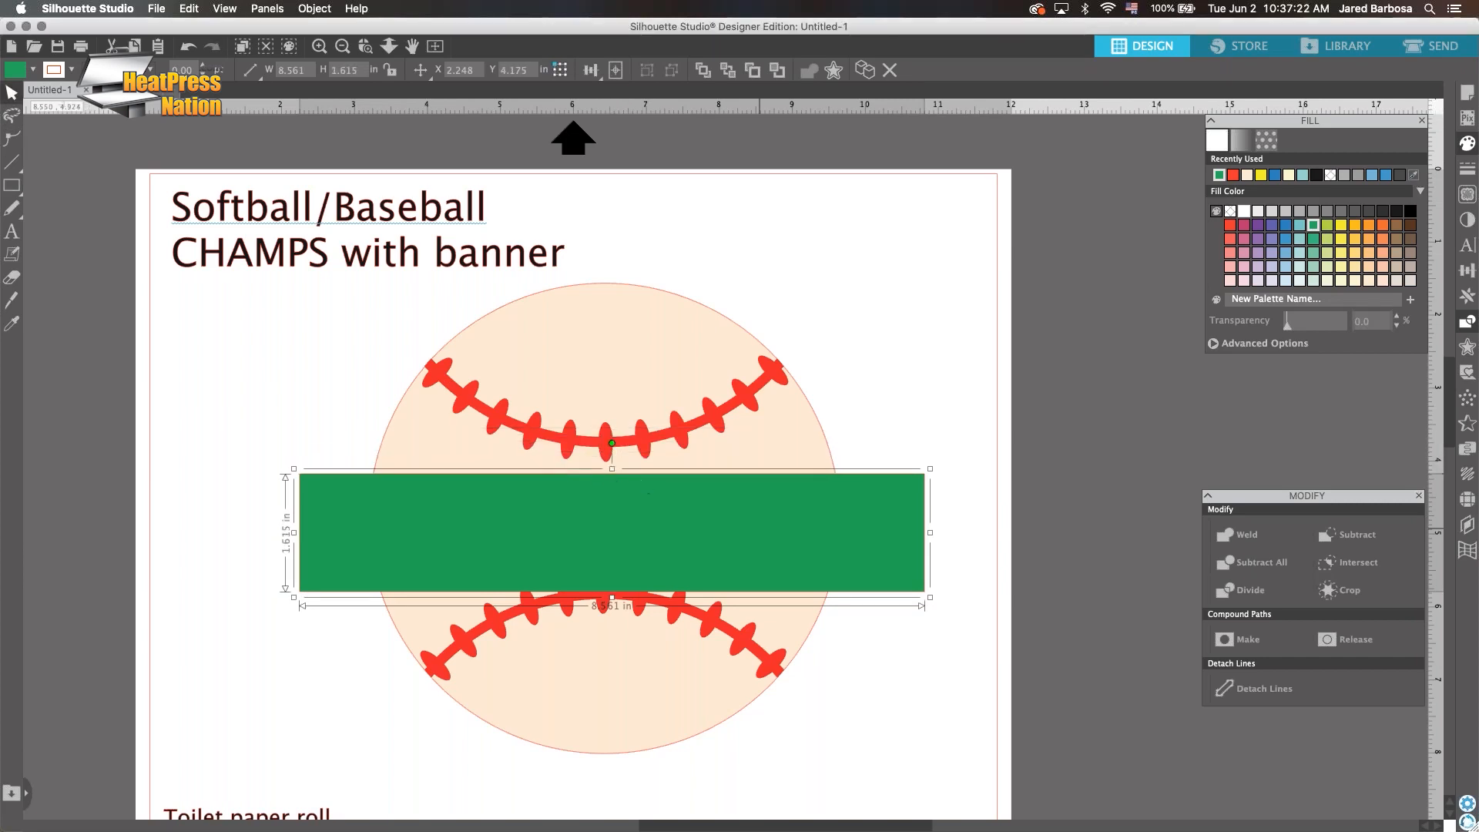
drag(758, 526, 759, 510)
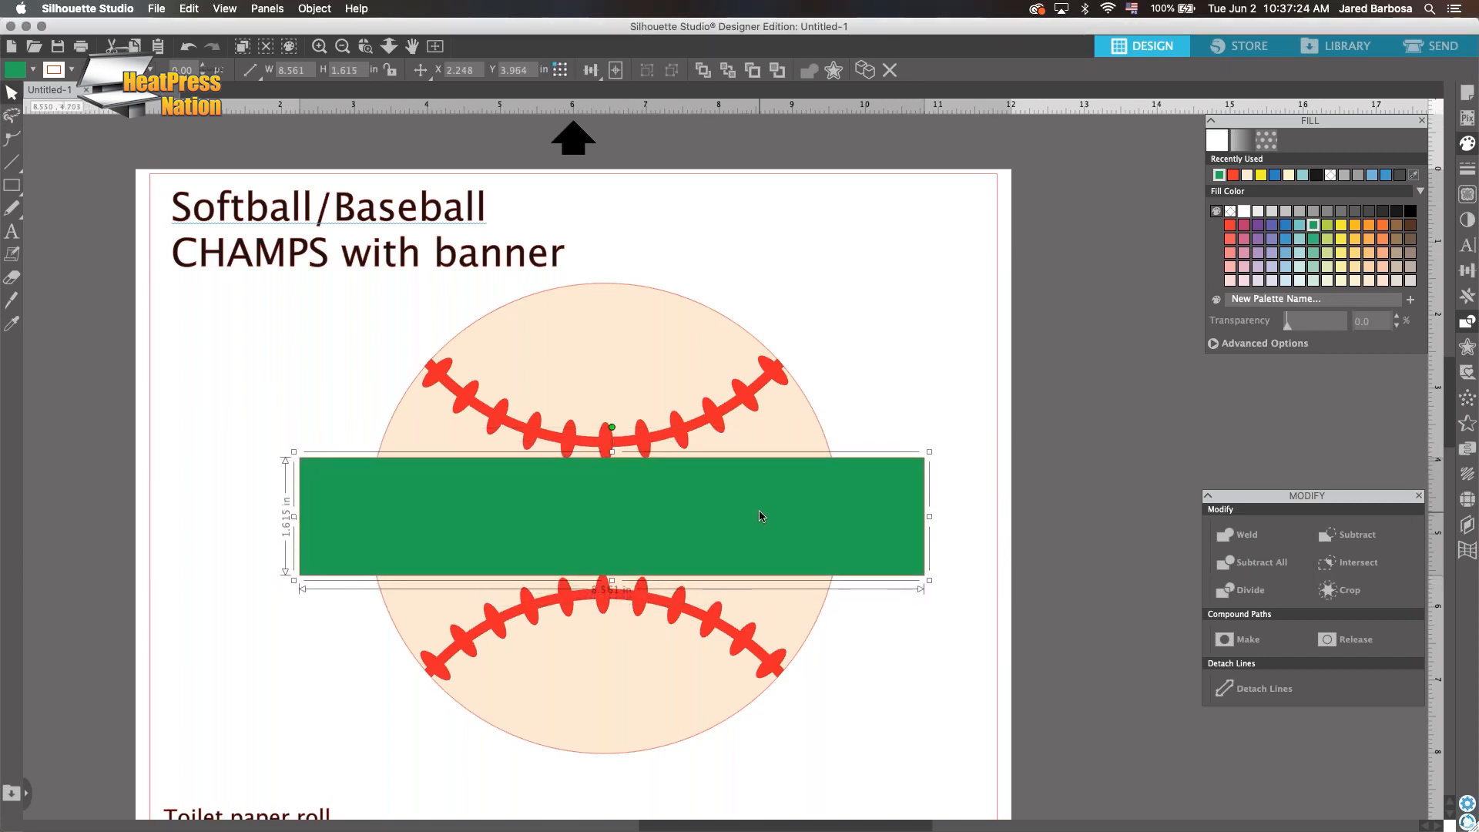
key(Up)
key(Up)
key(Up)
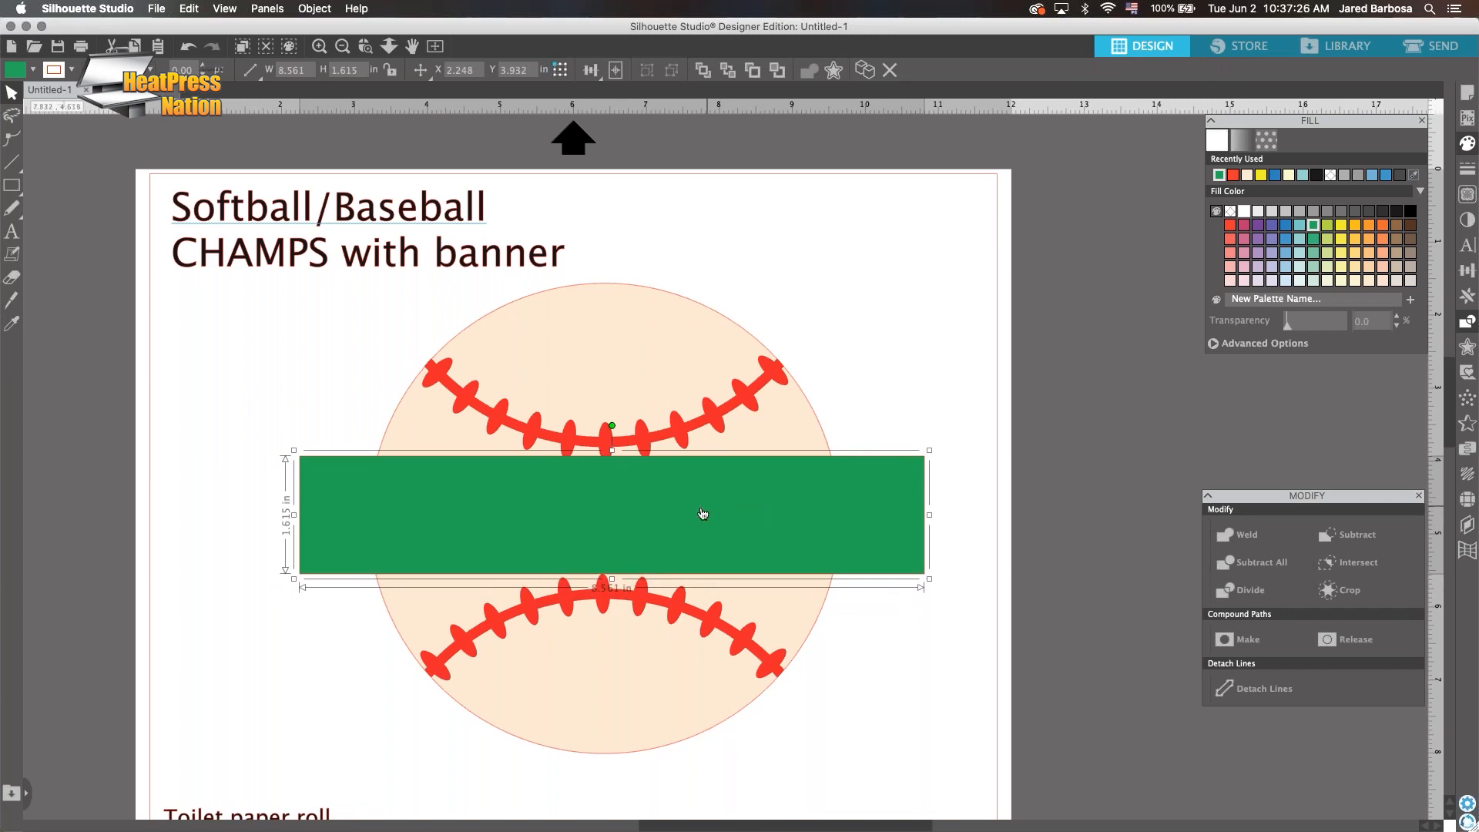
drag(295, 514, 275, 513)
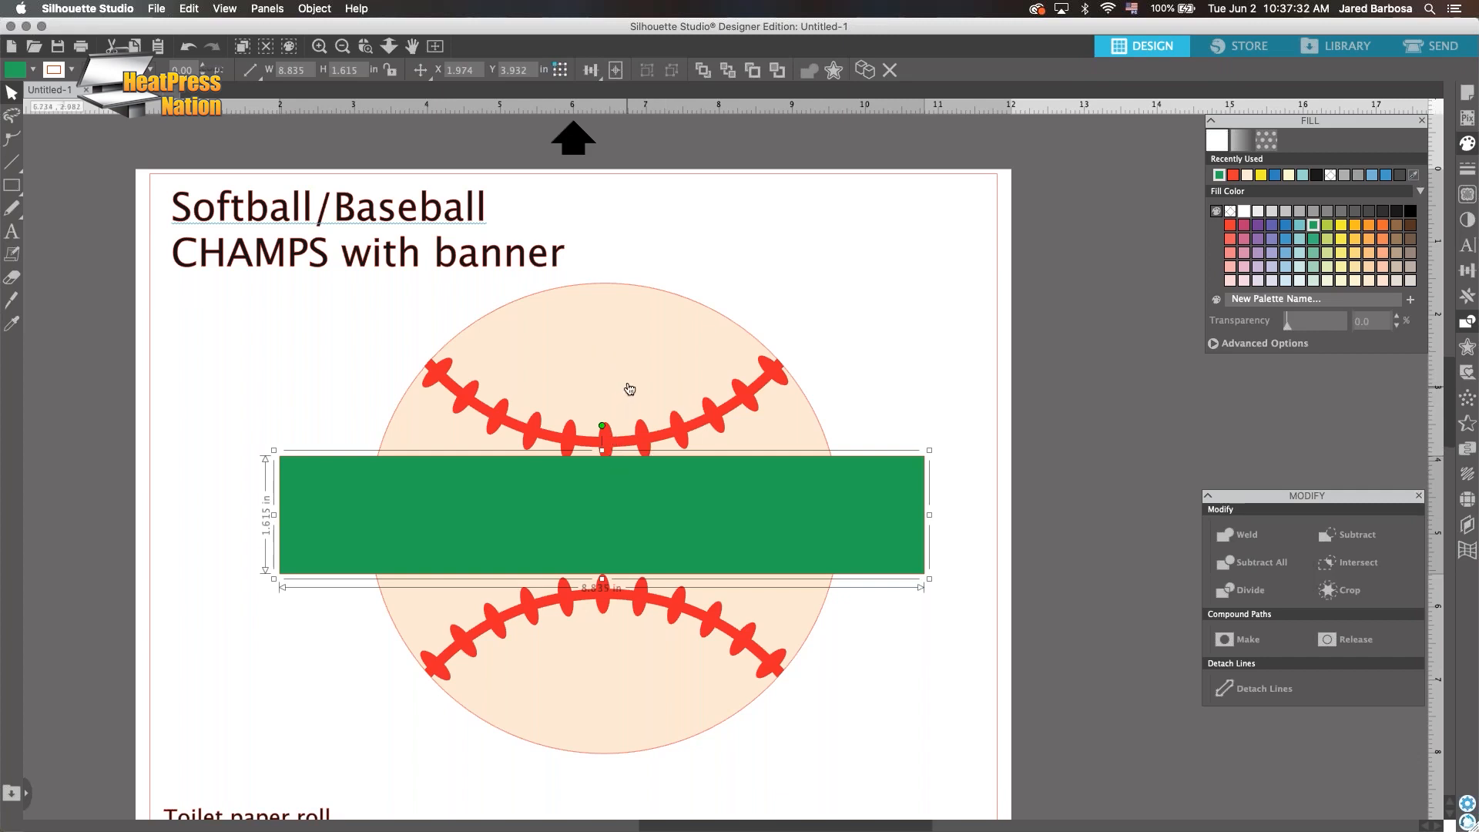
Align the baseball and the green rectangle on a common vertical centre line
shift+click(626, 353)
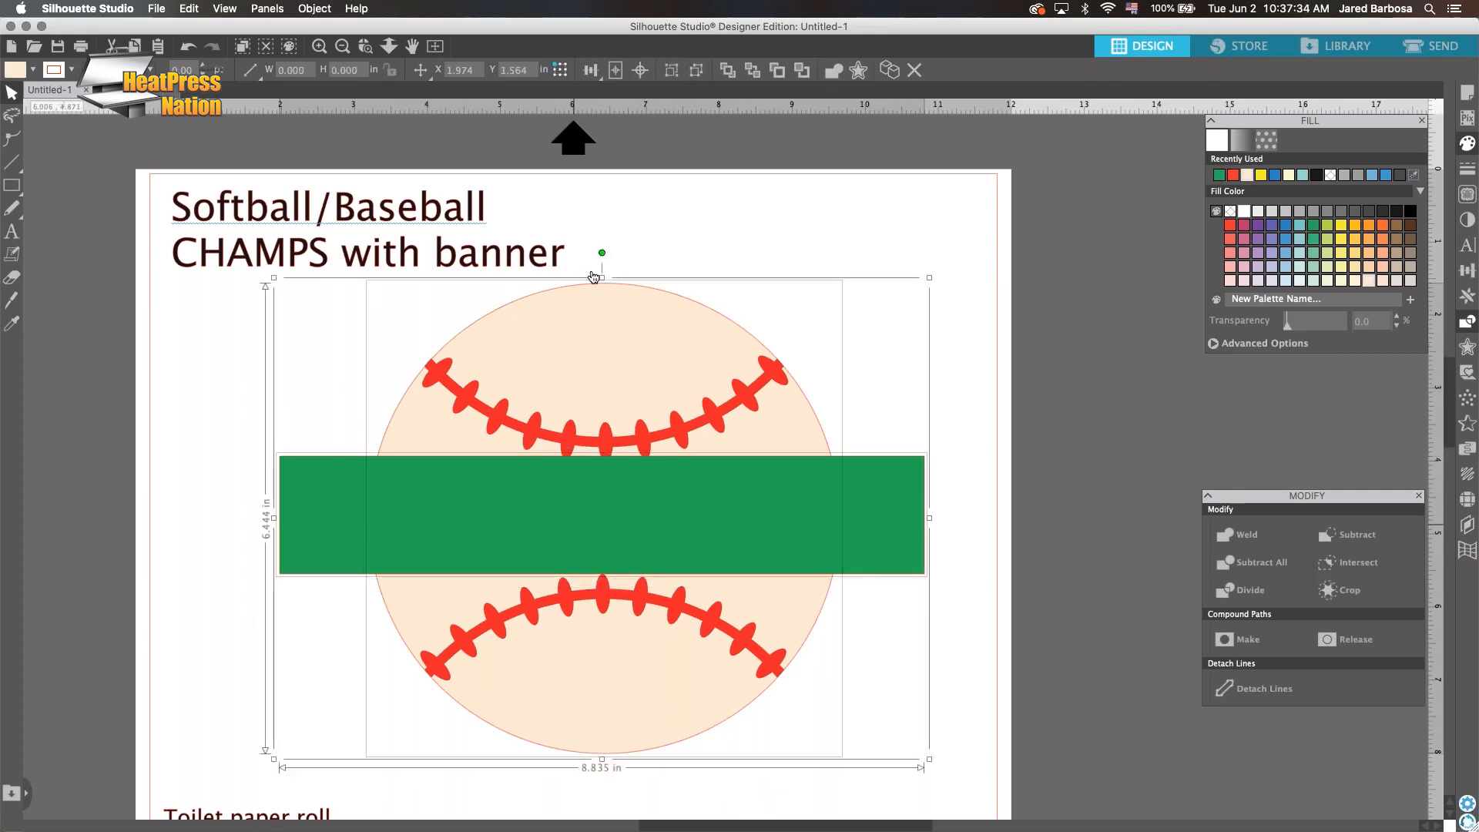
click(591, 70)
click(617, 101)
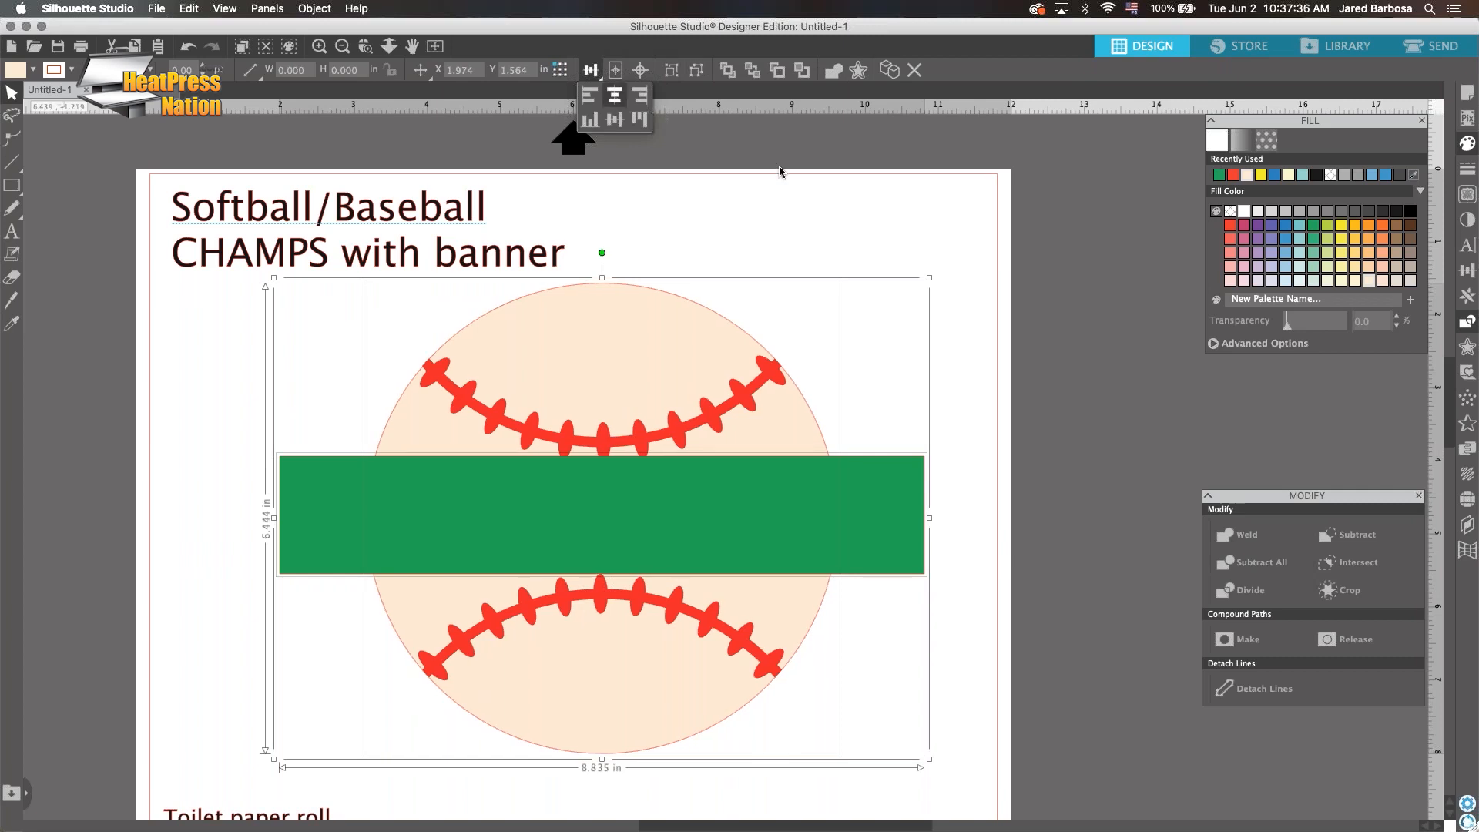
click(901, 258)
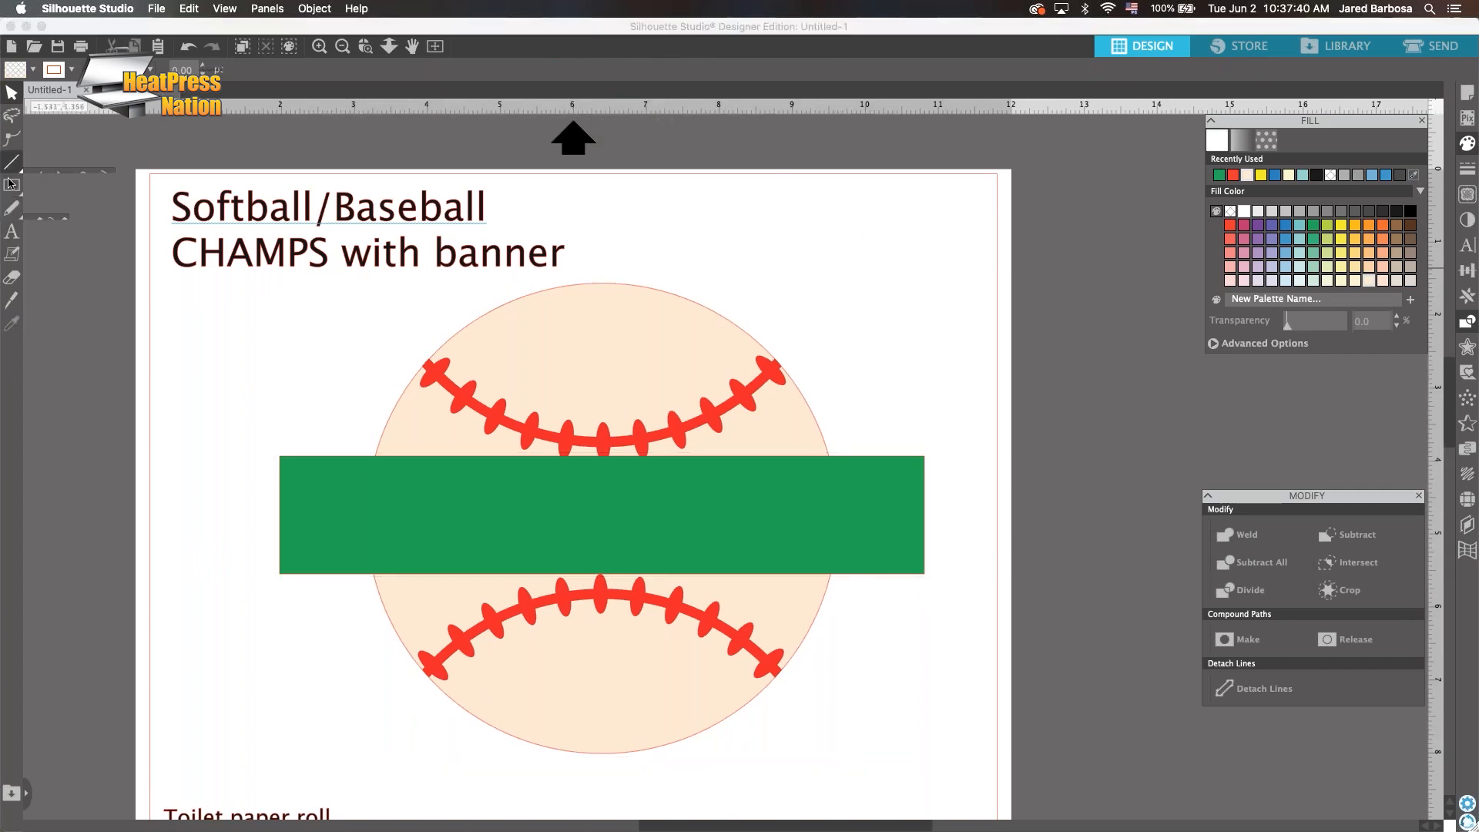
Draw a three-sided polygon about 1.9 in wide and 1.8 in high in the empty area beside the baseball
mouse_move(12, 185)
click(104, 185)
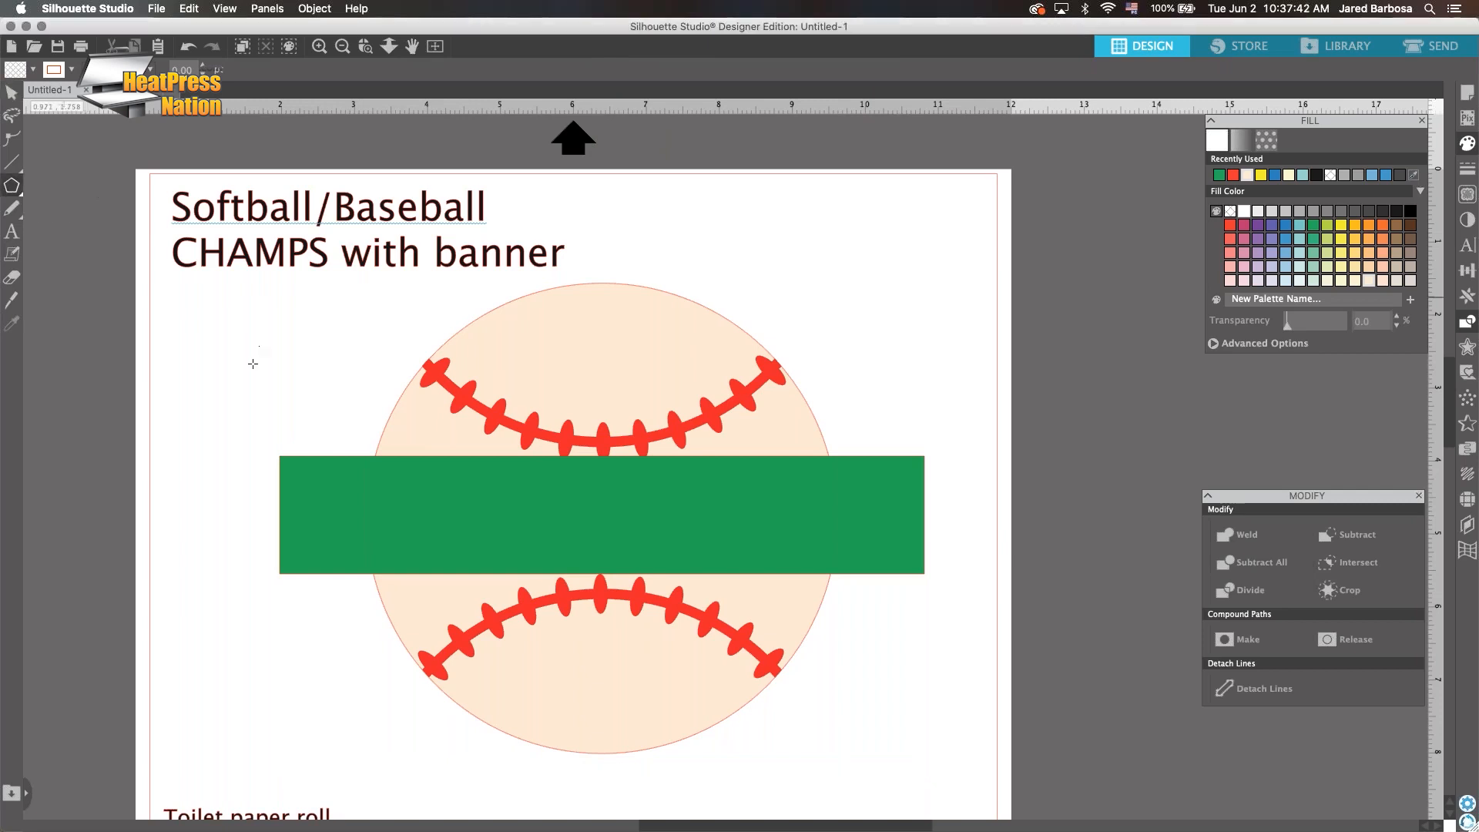
drag(208, 351, 237, 376)
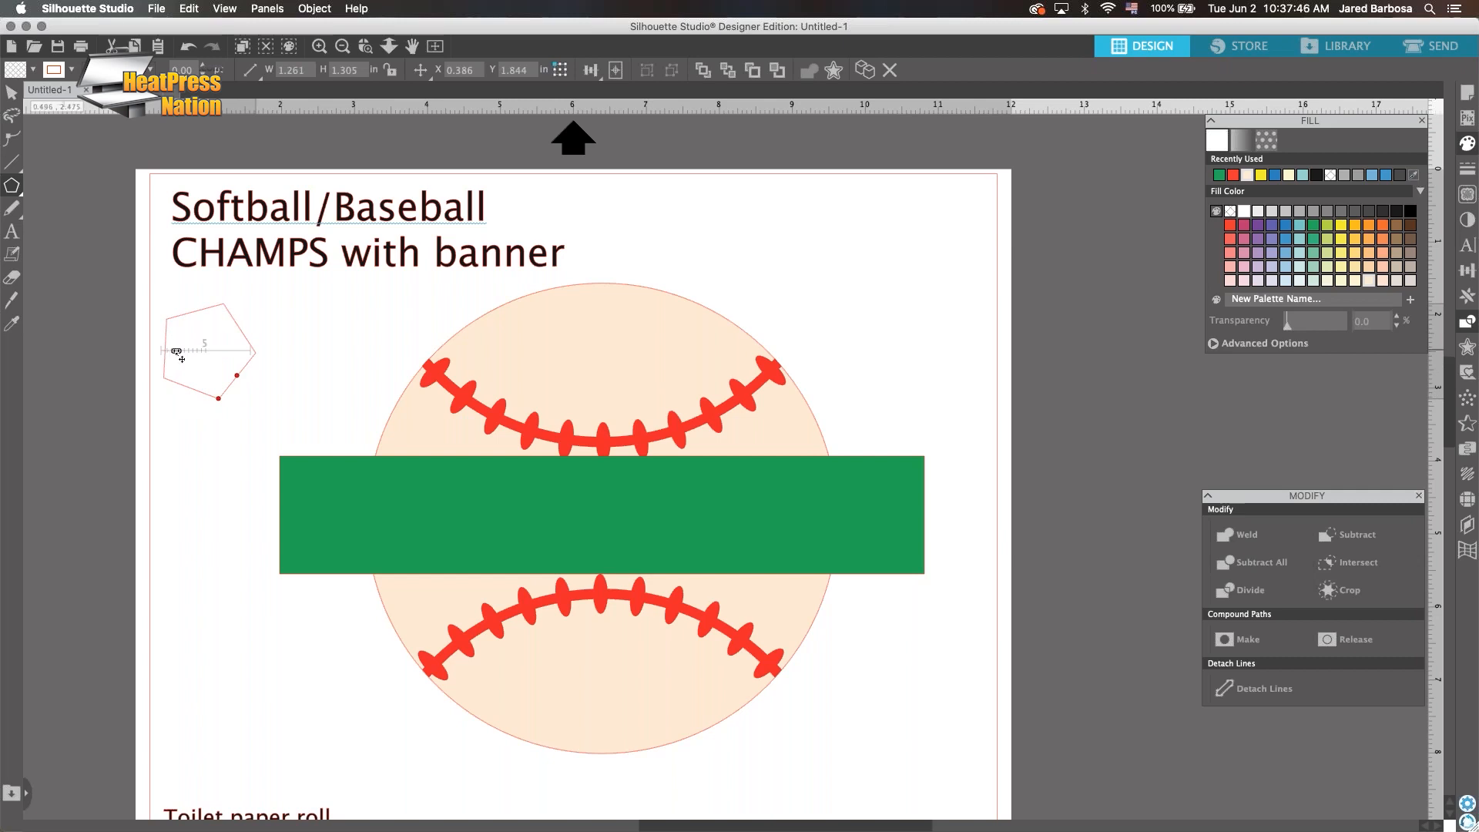
drag(176, 351, 162, 349)
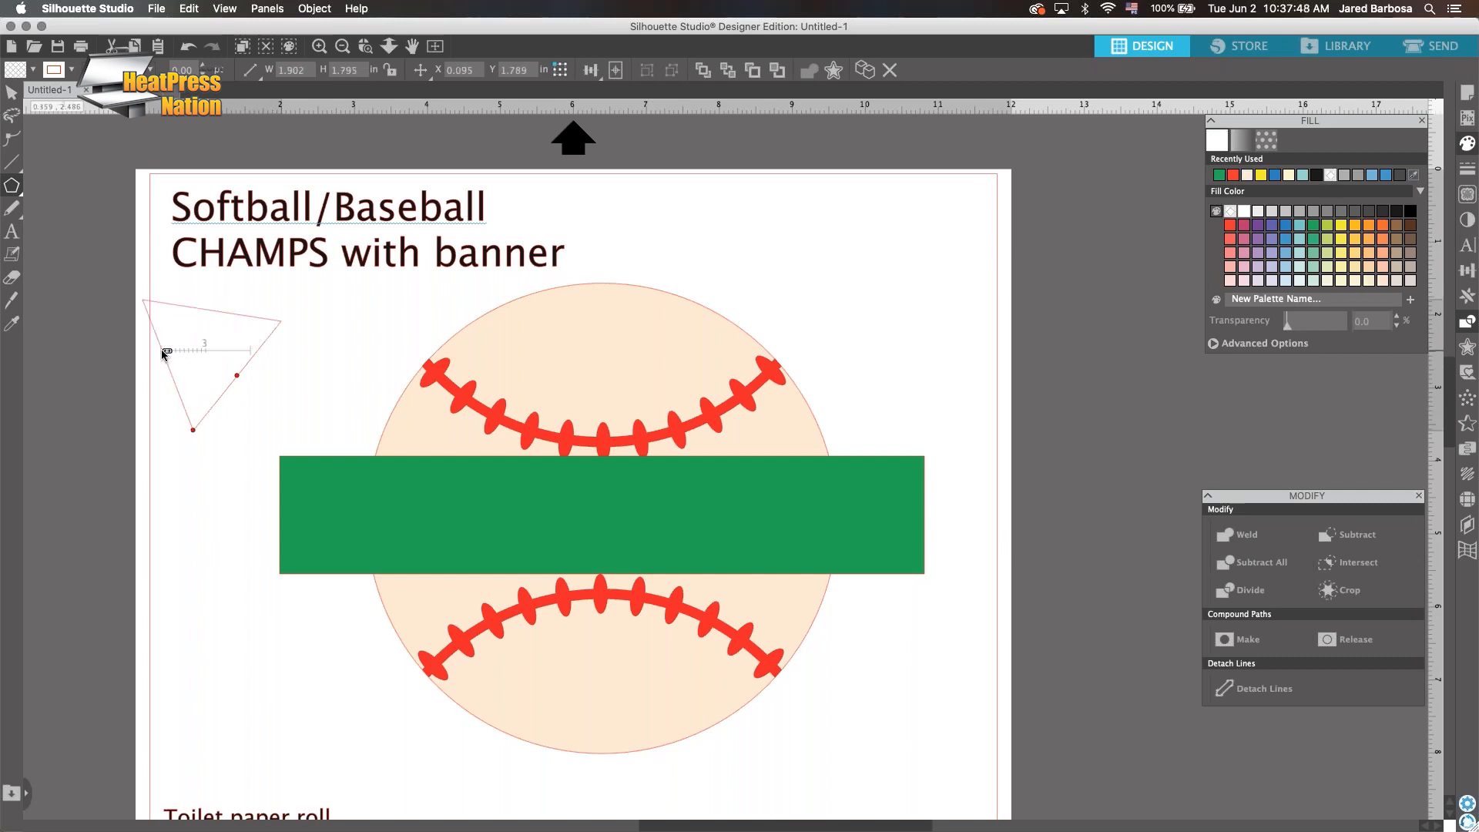
scroll(177, 347, up, 5)
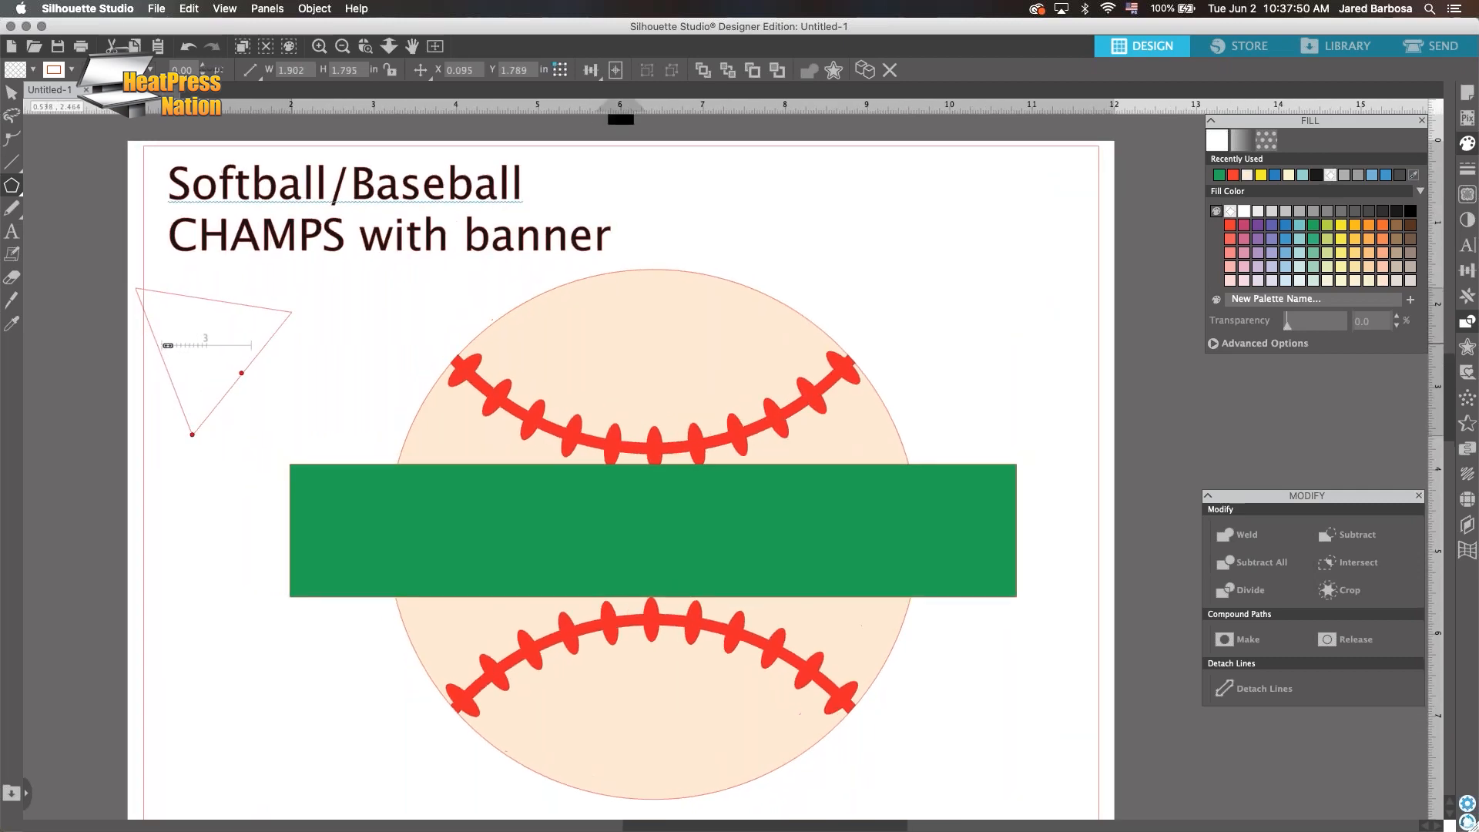
scroll(173, 317, up, 5)
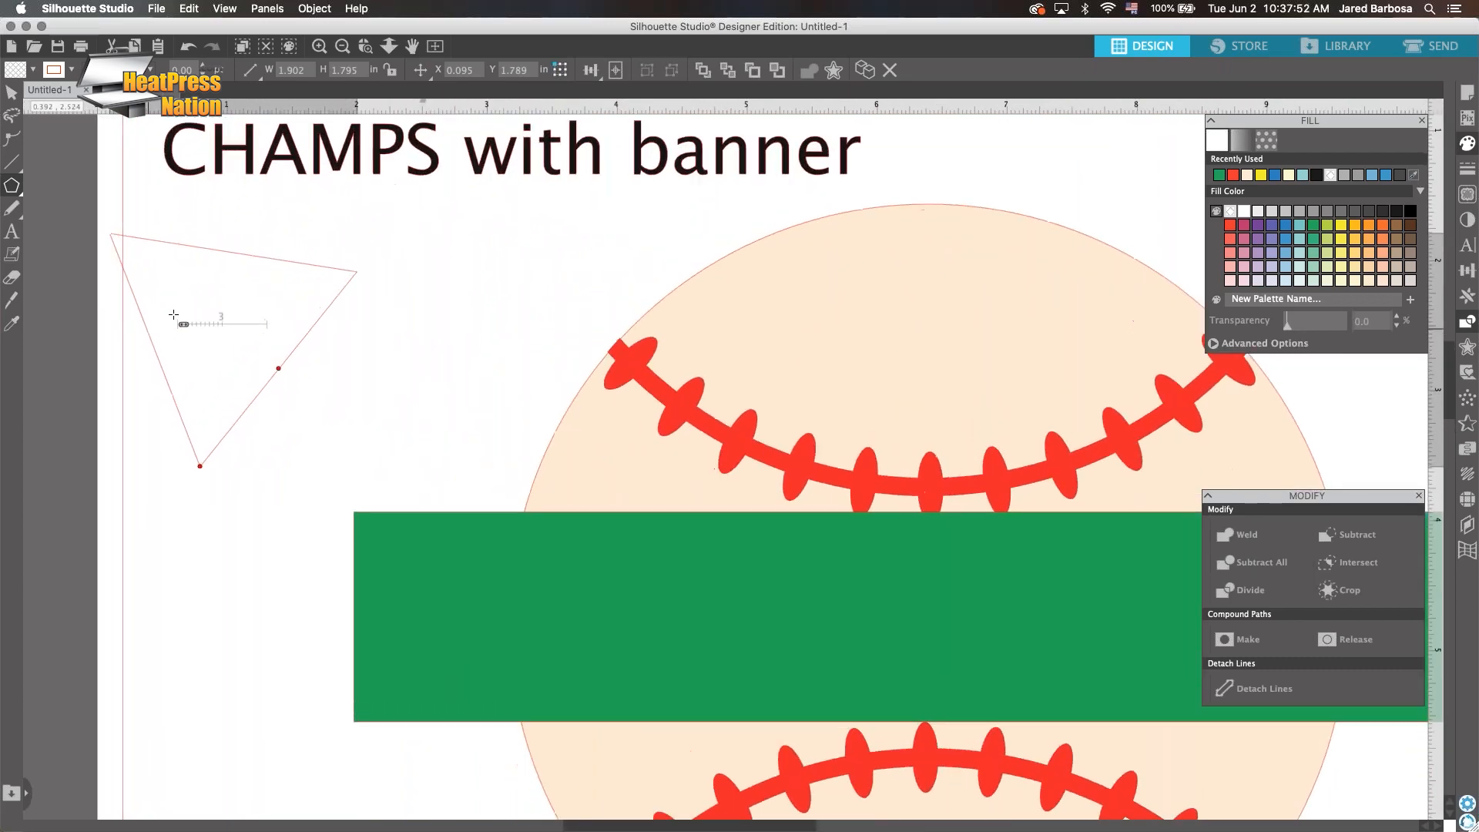
scroll(229, 297, up, 8)
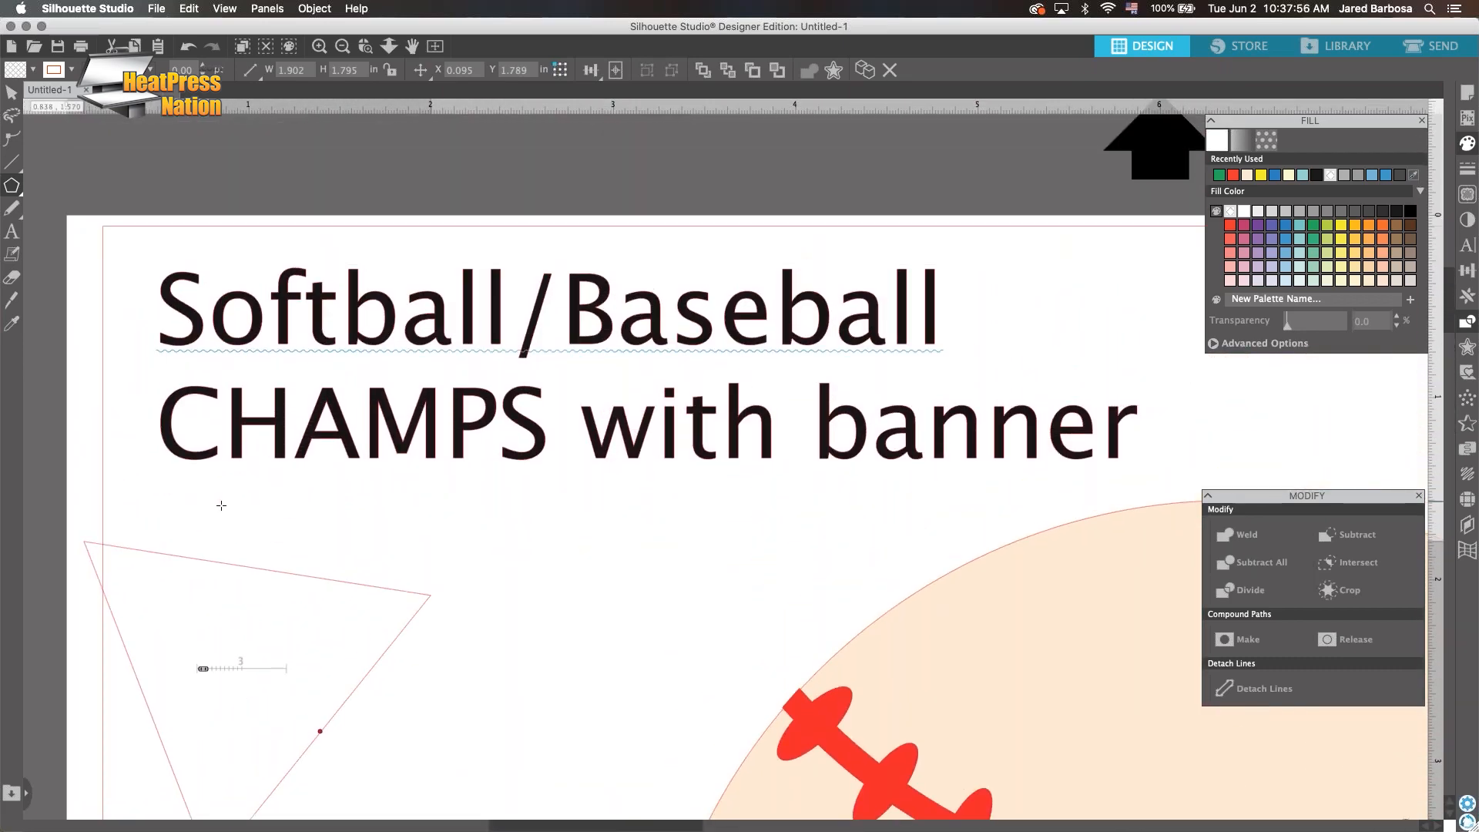
scroll(221, 505, down, 2)
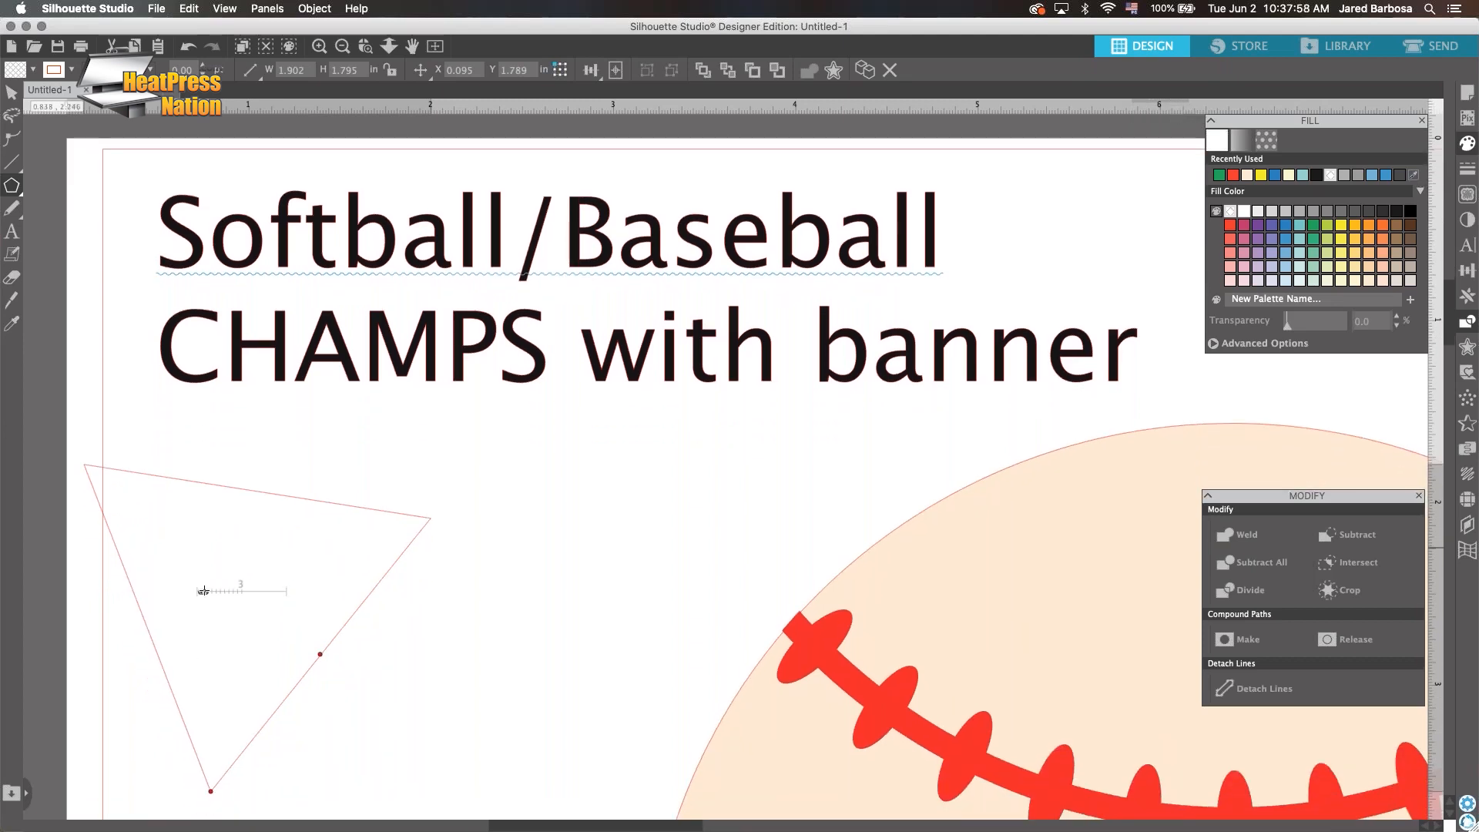
mouse_move(203, 592)
mouse_down()
mouse_move(217, 593)
mouse_move(202, 591)
mouse_up()
Move the triangle away from the page margin, closer to the baseball, and fill it teal
drag(318, 500, 584, 502)
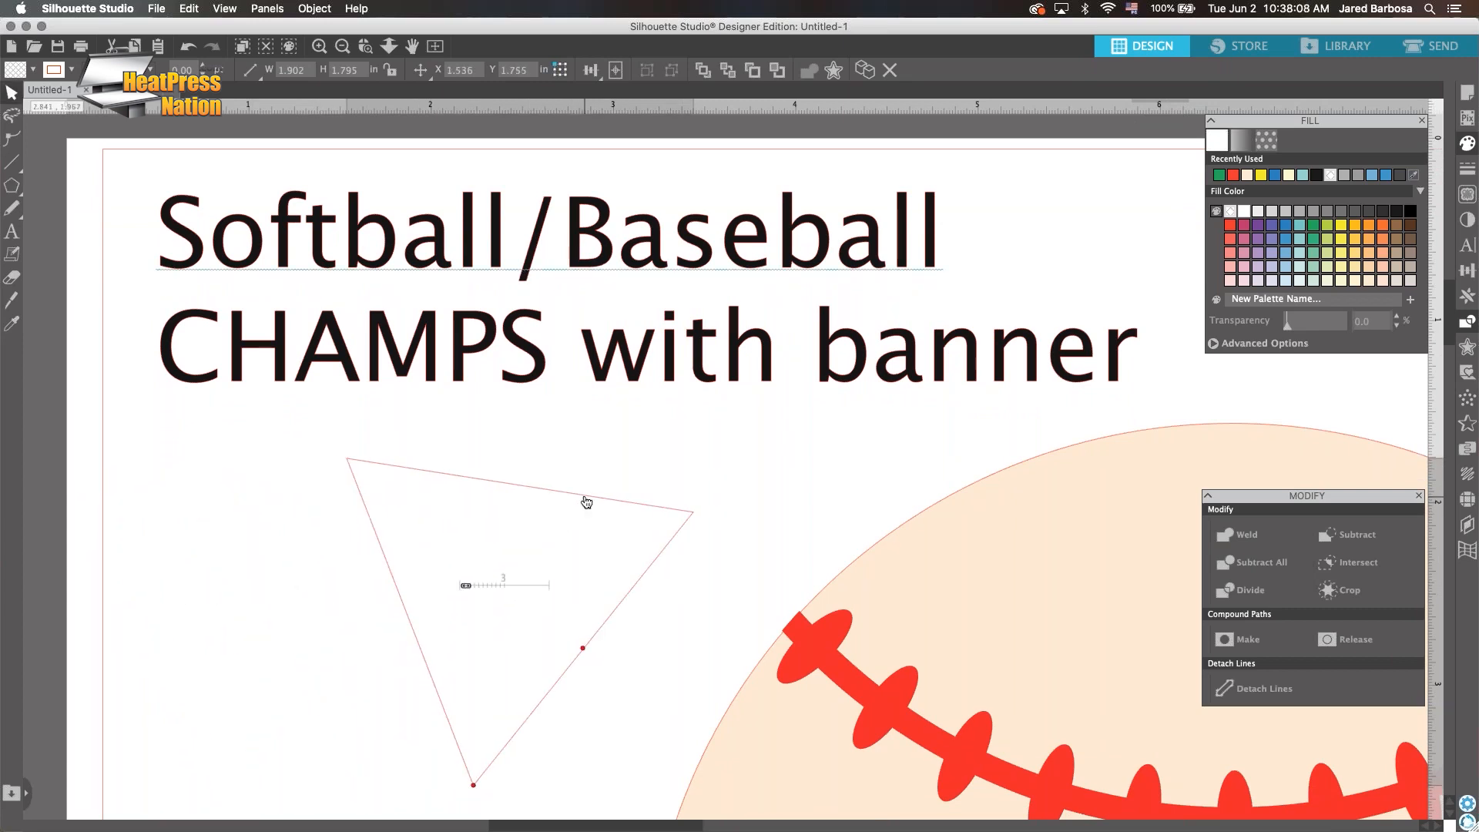
click(1264, 640)
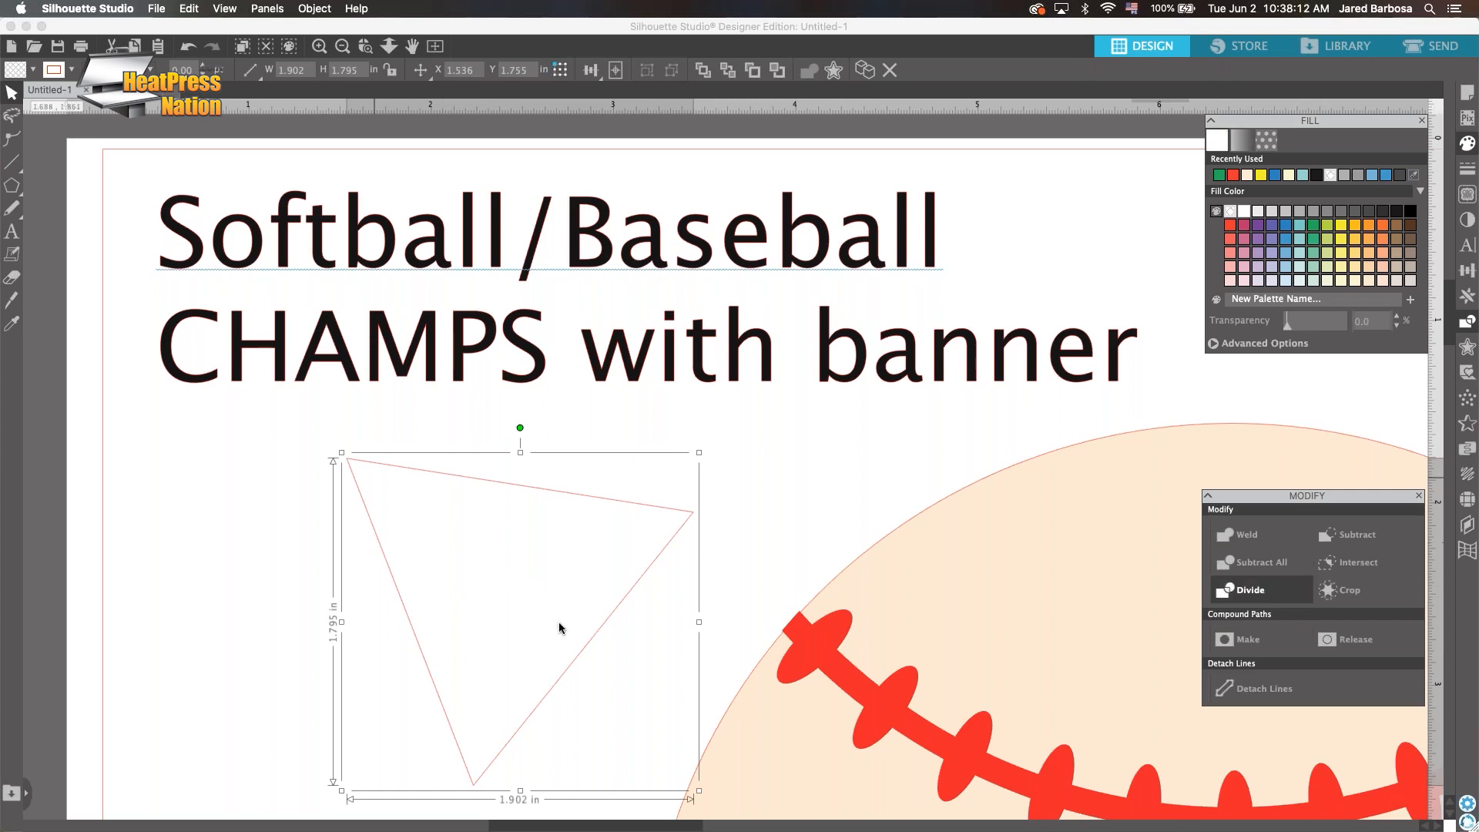
scroll(614, 601, down, 1)
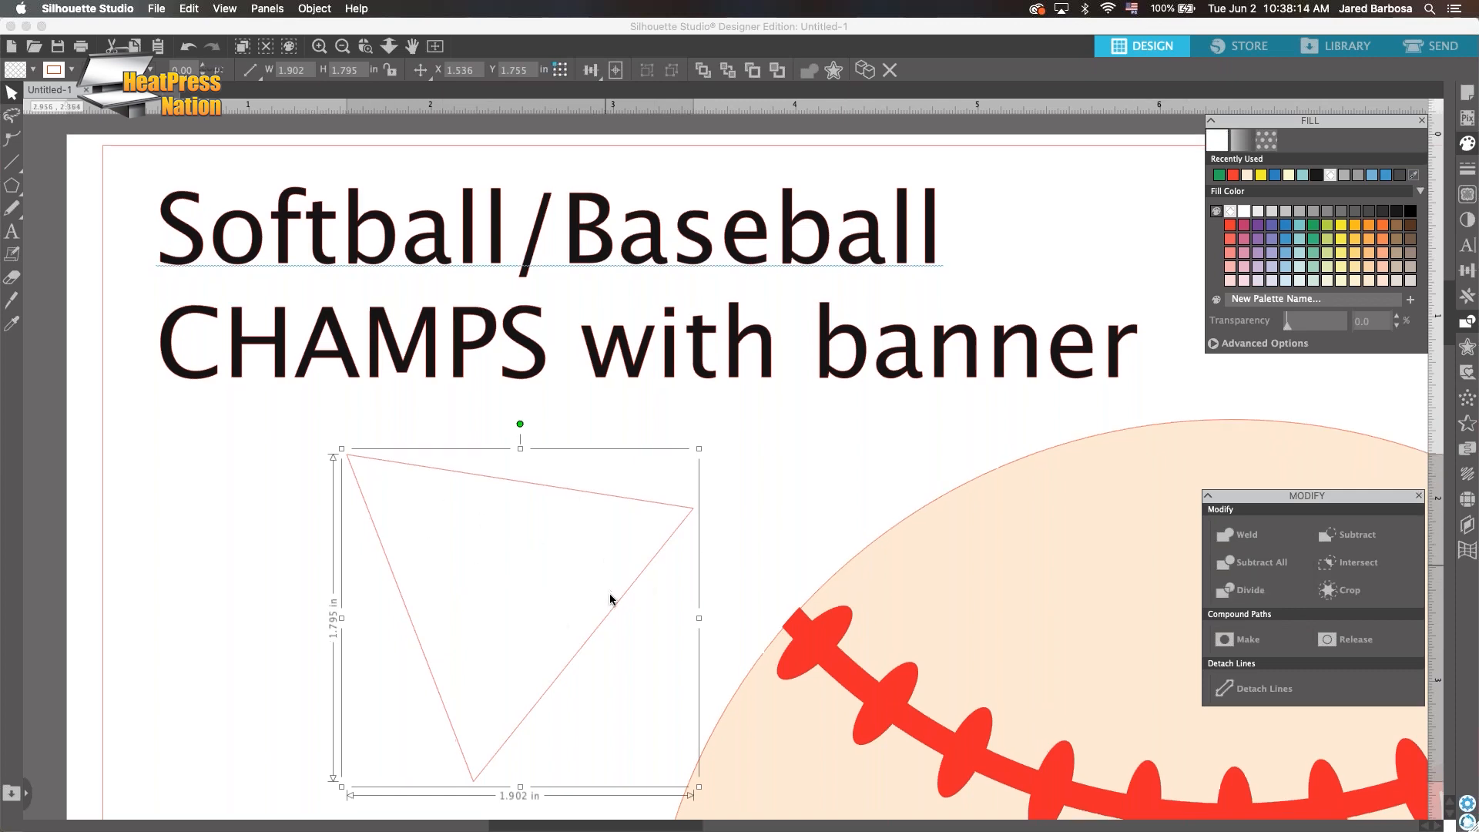
click(1300, 231)
scroll(727, 521, down, 1)
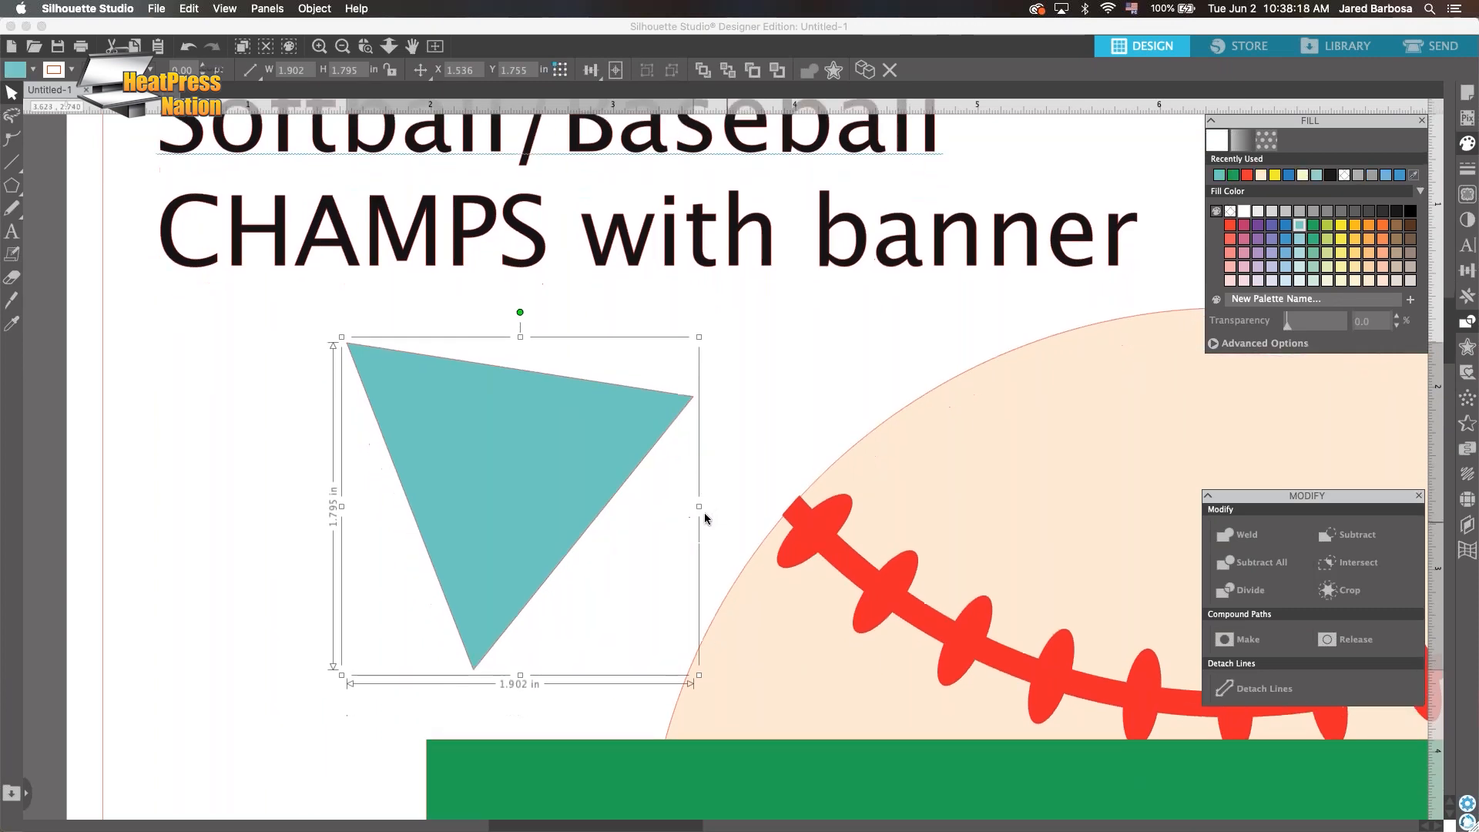
Place the teal triangle directly beneath the left end of the green rectangle, with their left edges lined up
scroll(704, 511, down, 5)
drag(471, 344, 505, 665)
scroll(508, 650, down, 2)
scroll(517, 643, down, 5)
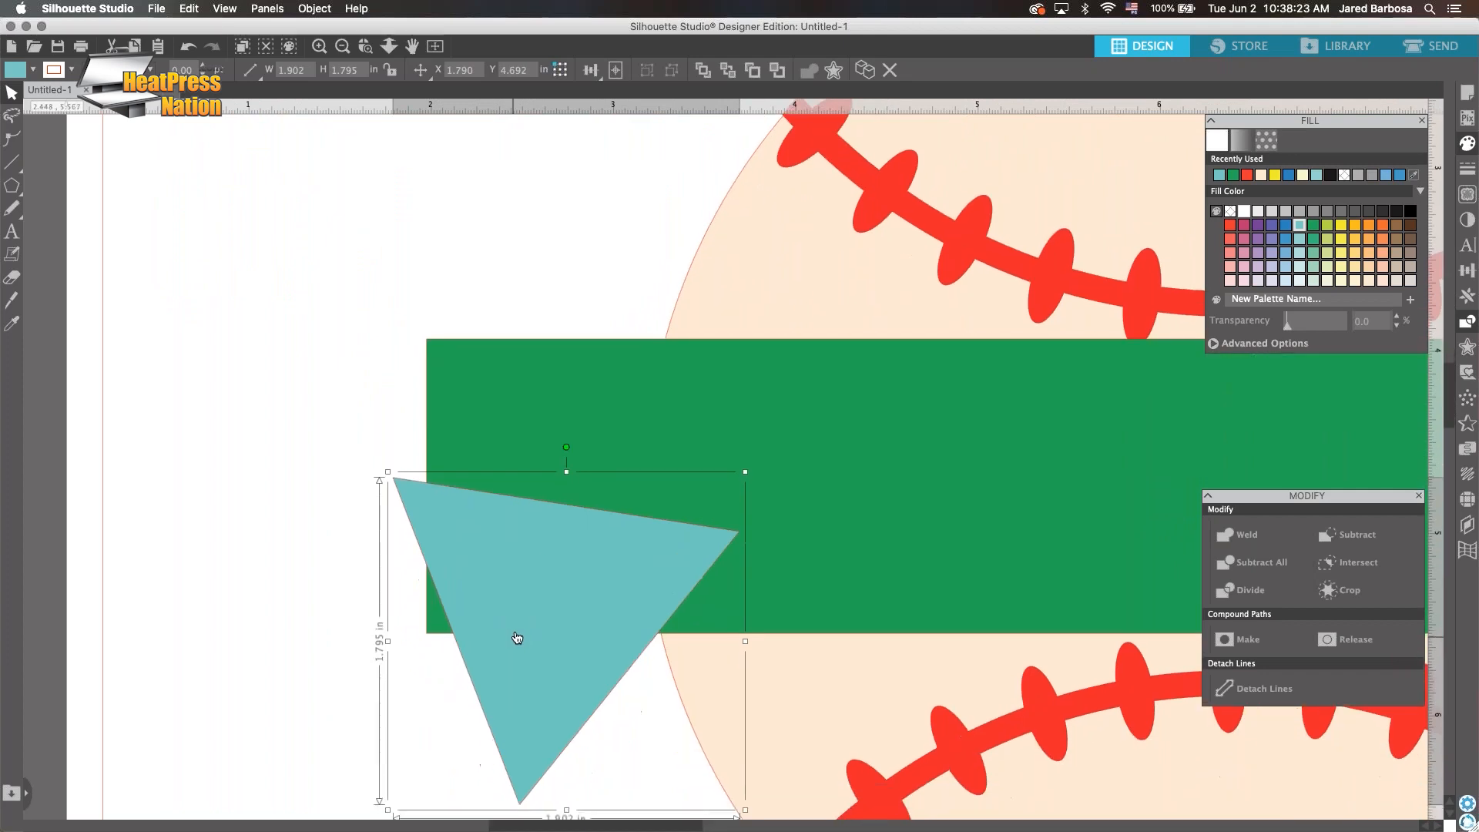
drag(568, 479, 601, 647)
scroll(601, 646, down, 2)
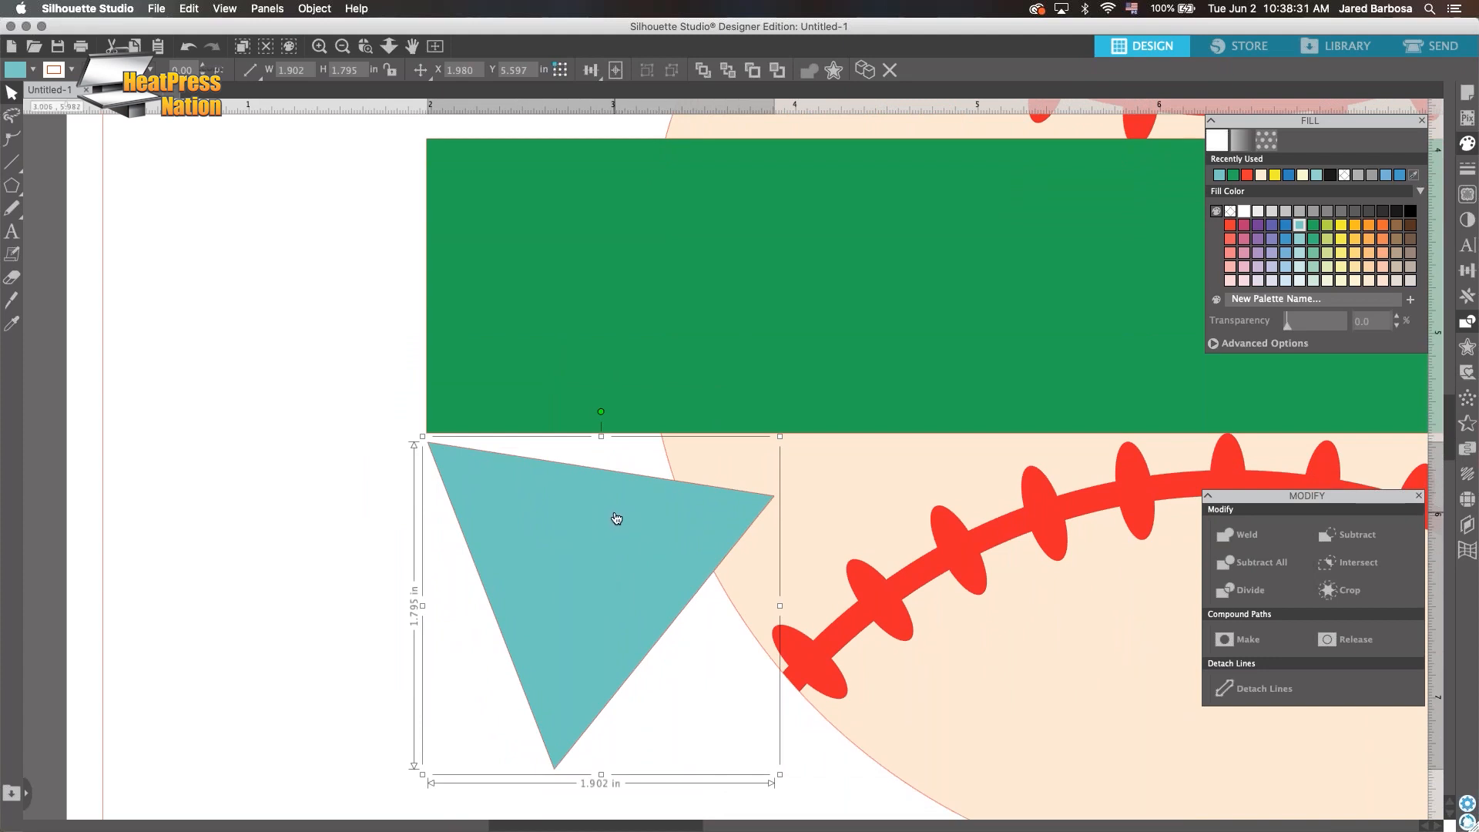
Edit the teal triangle's points into a flat right triangle with a level top edge and a short vertical left edge
double_click(557, 495)
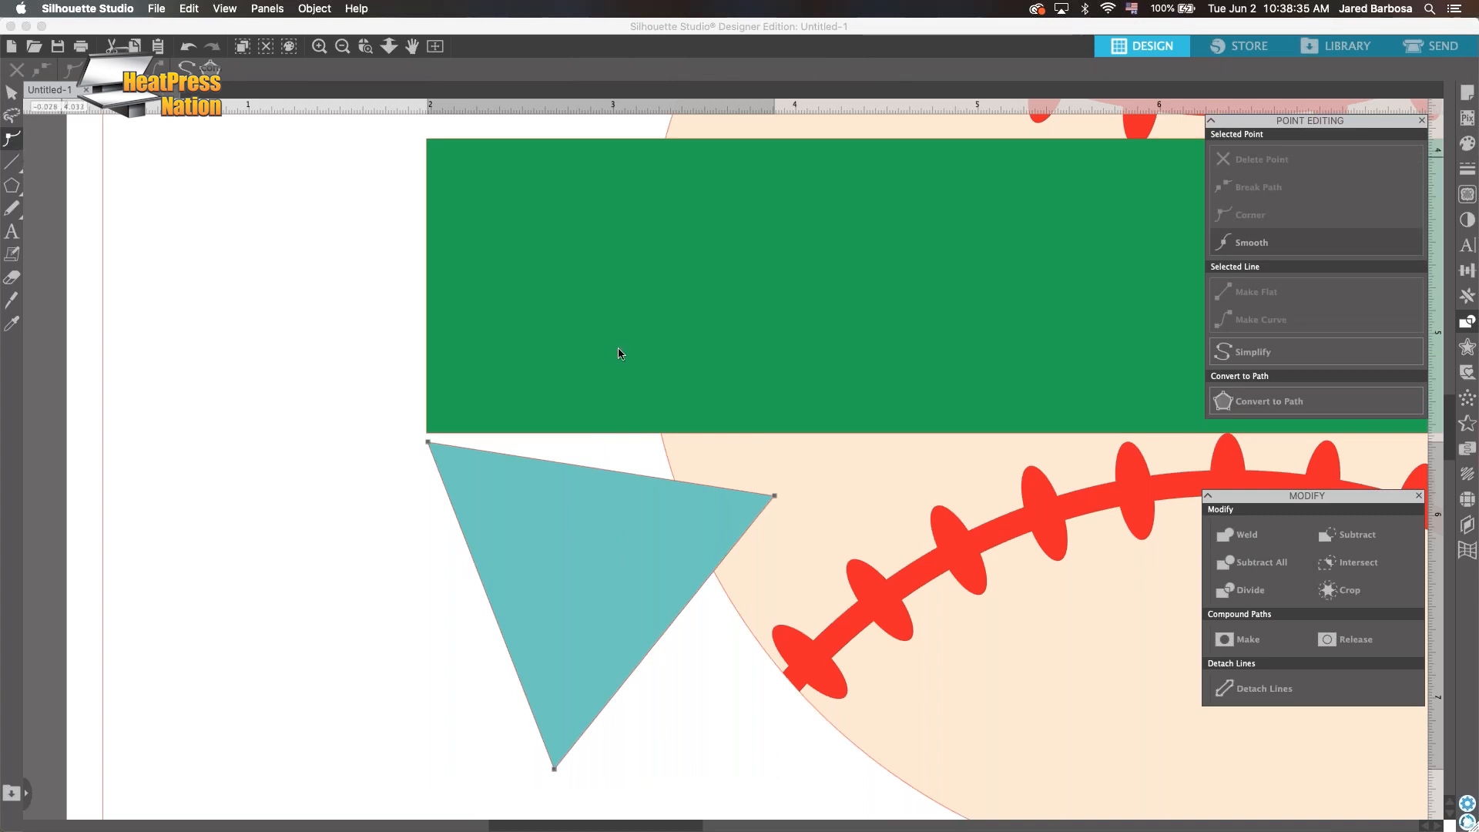
drag(774, 496, 654, 441)
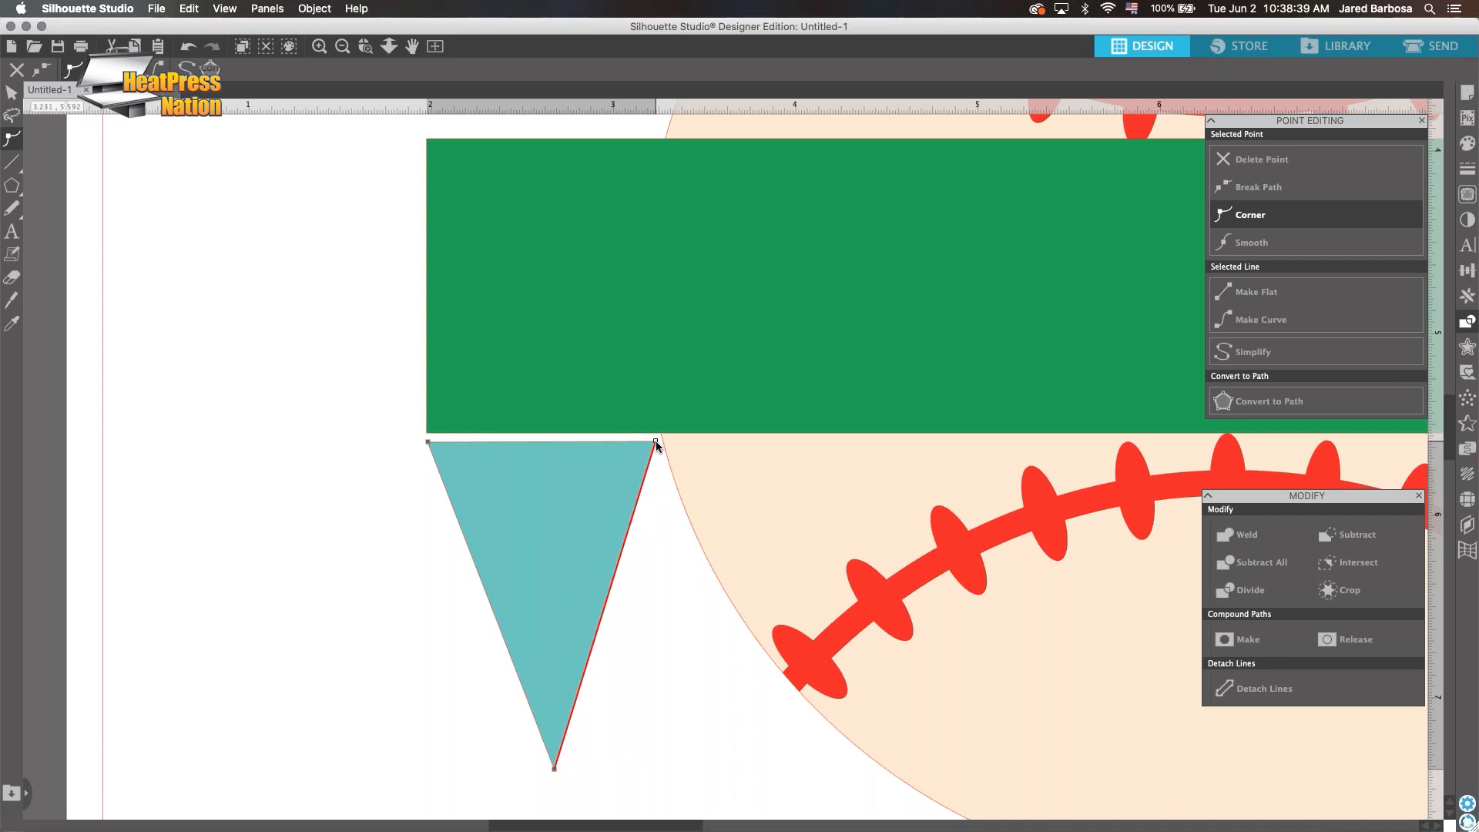
drag(555, 767, 423, 507)
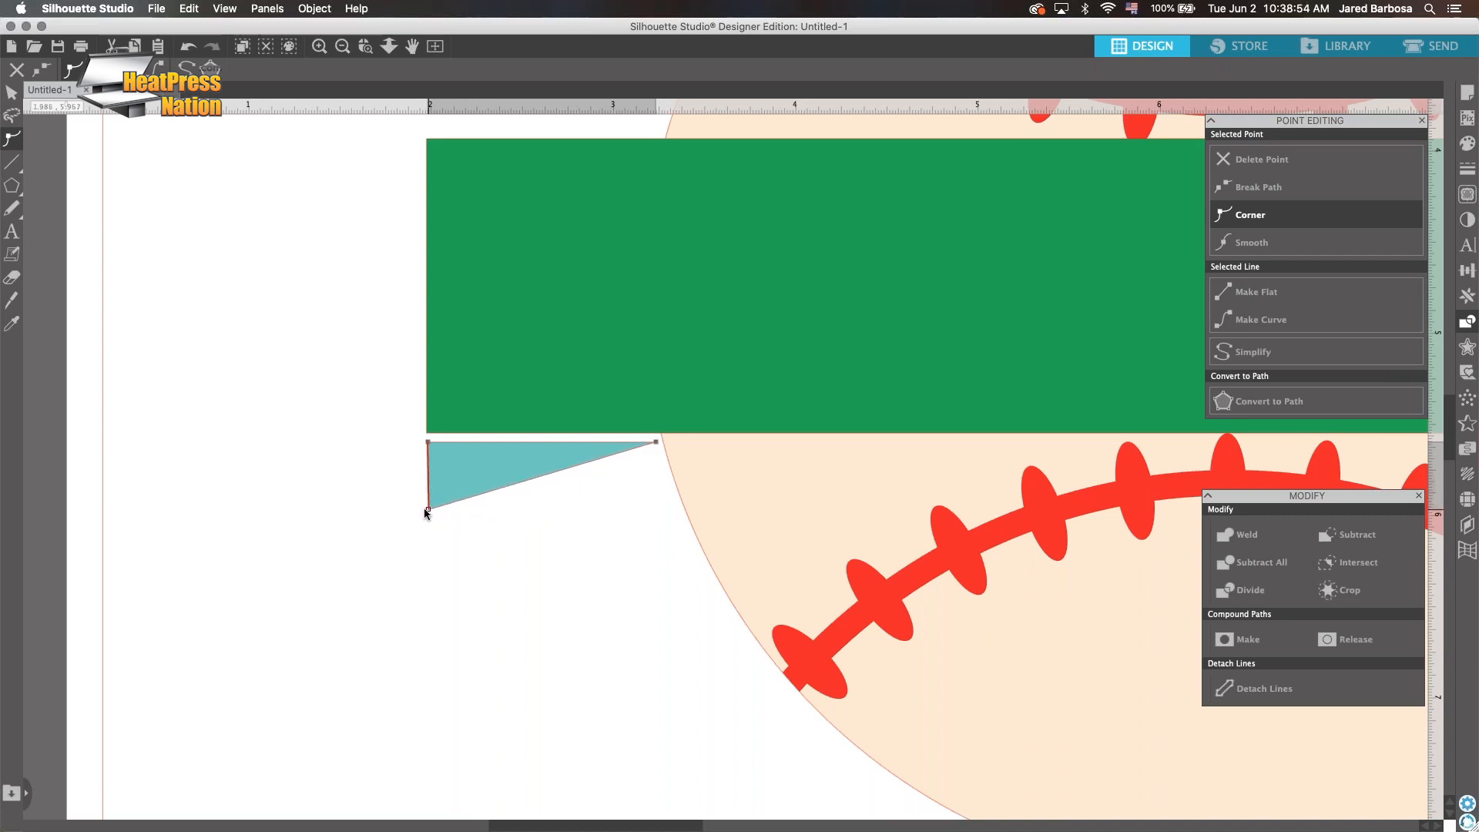
click(591, 729)
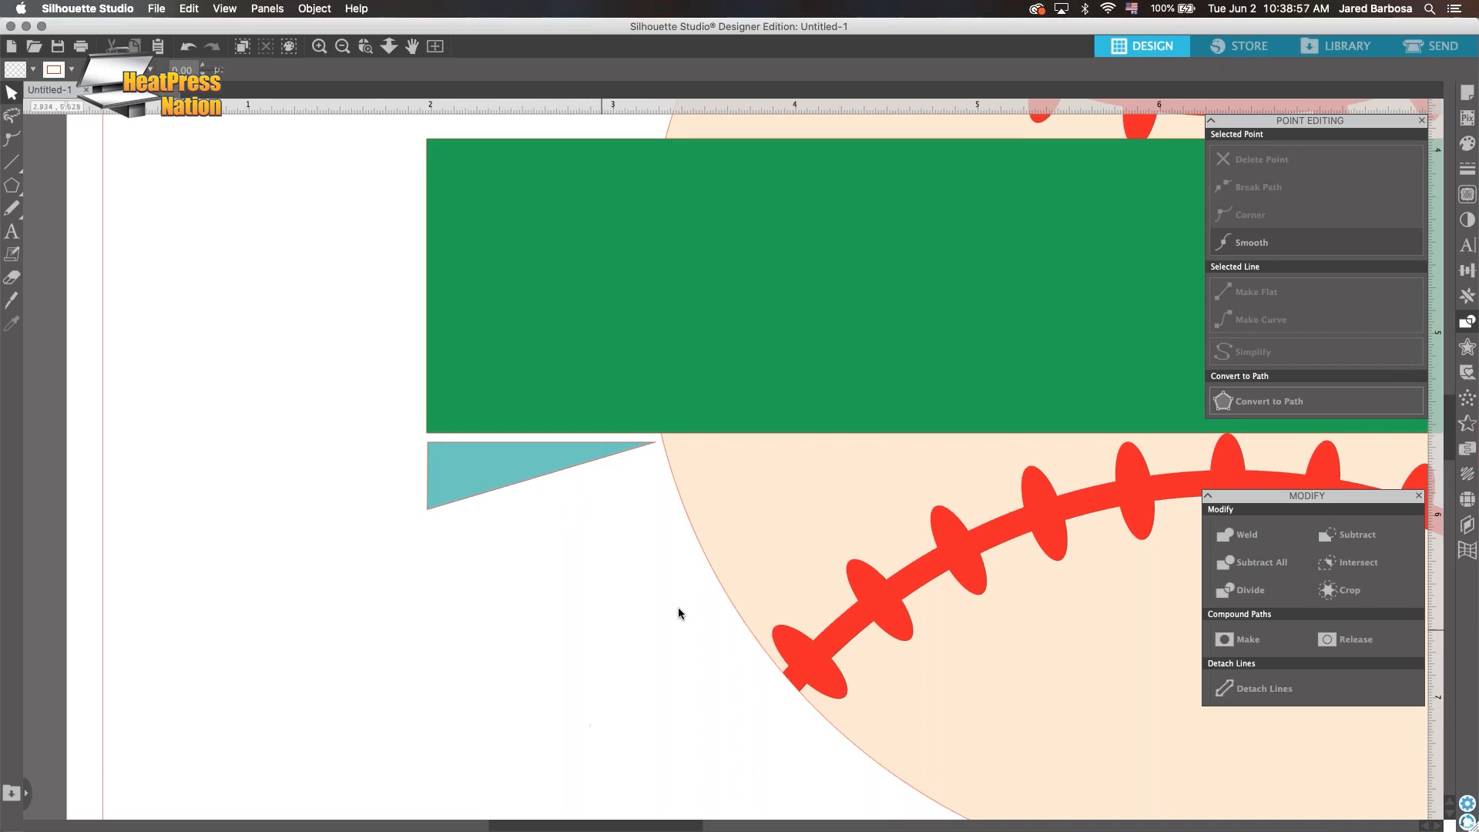
Draw a rectangle about 2.25 in wide and 1.67 in high overlapping the lower left end of the green banner
scroll(581, 514, right, 2)
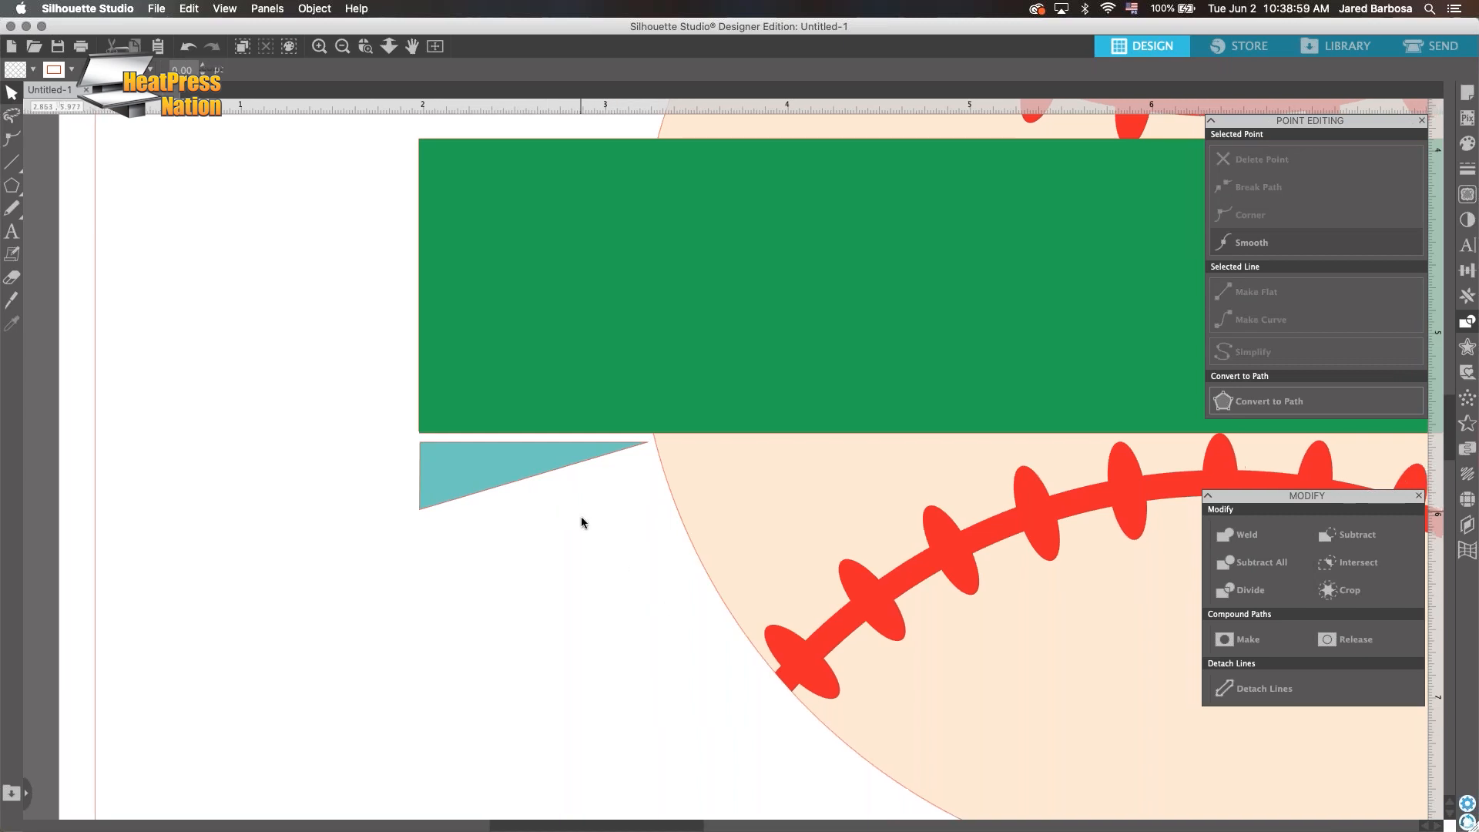
scroll(580, 507, down, 1)
scroll(579, 507, down, 2)
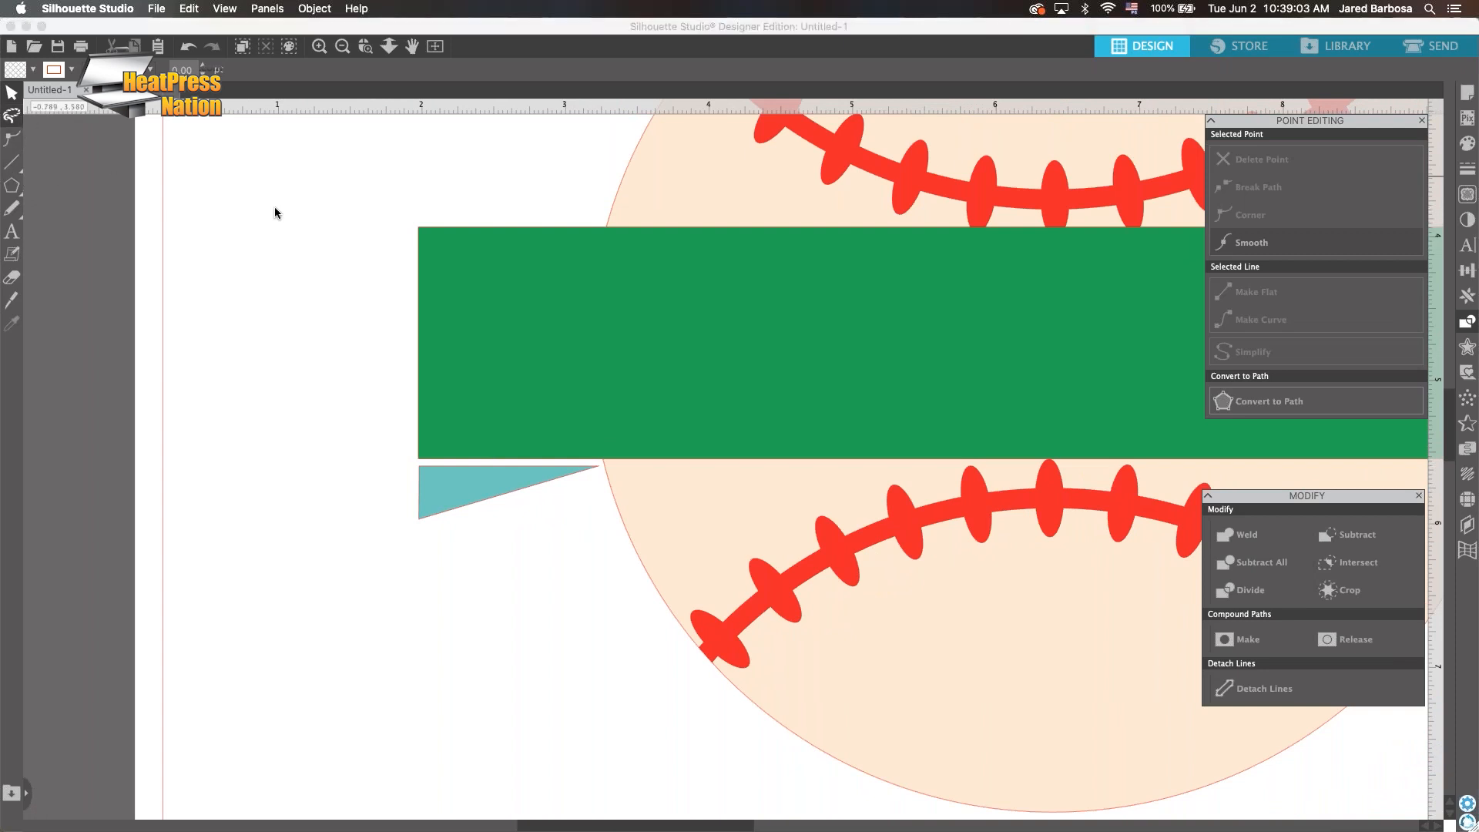
click(524, 343)
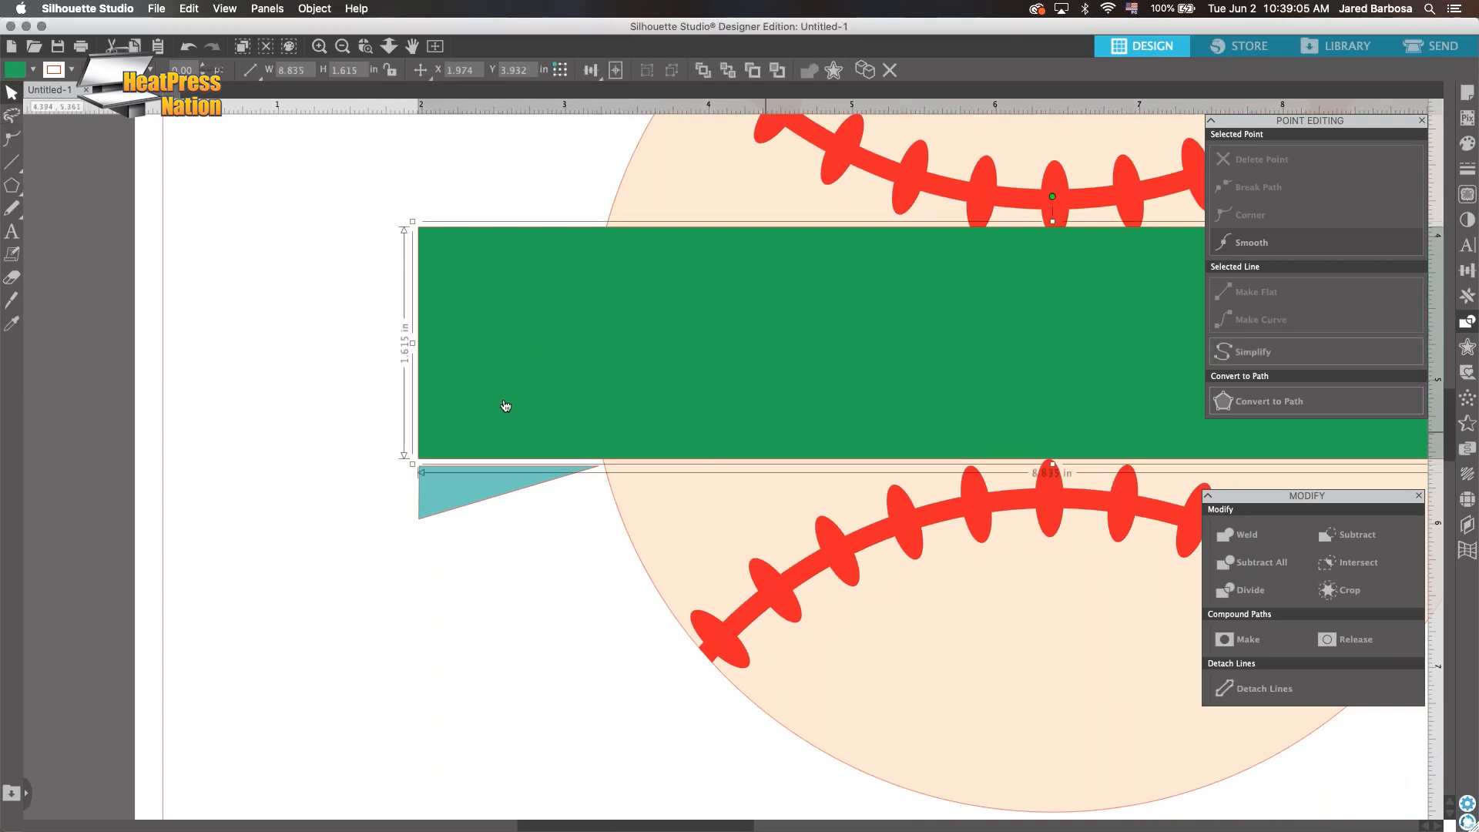
scroll(590, 368, down, 3)
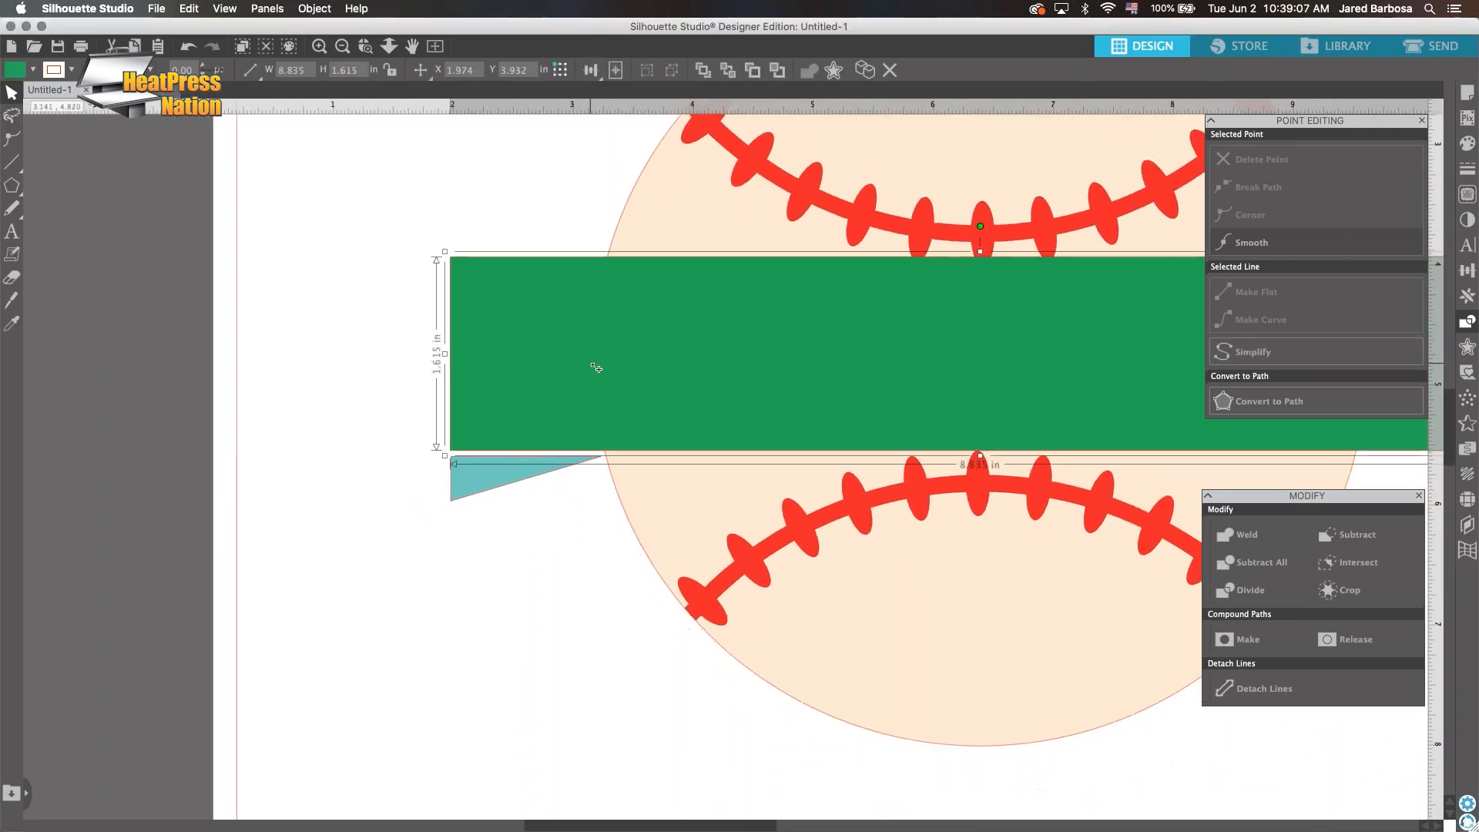
scroll(597, 369, down, 1)
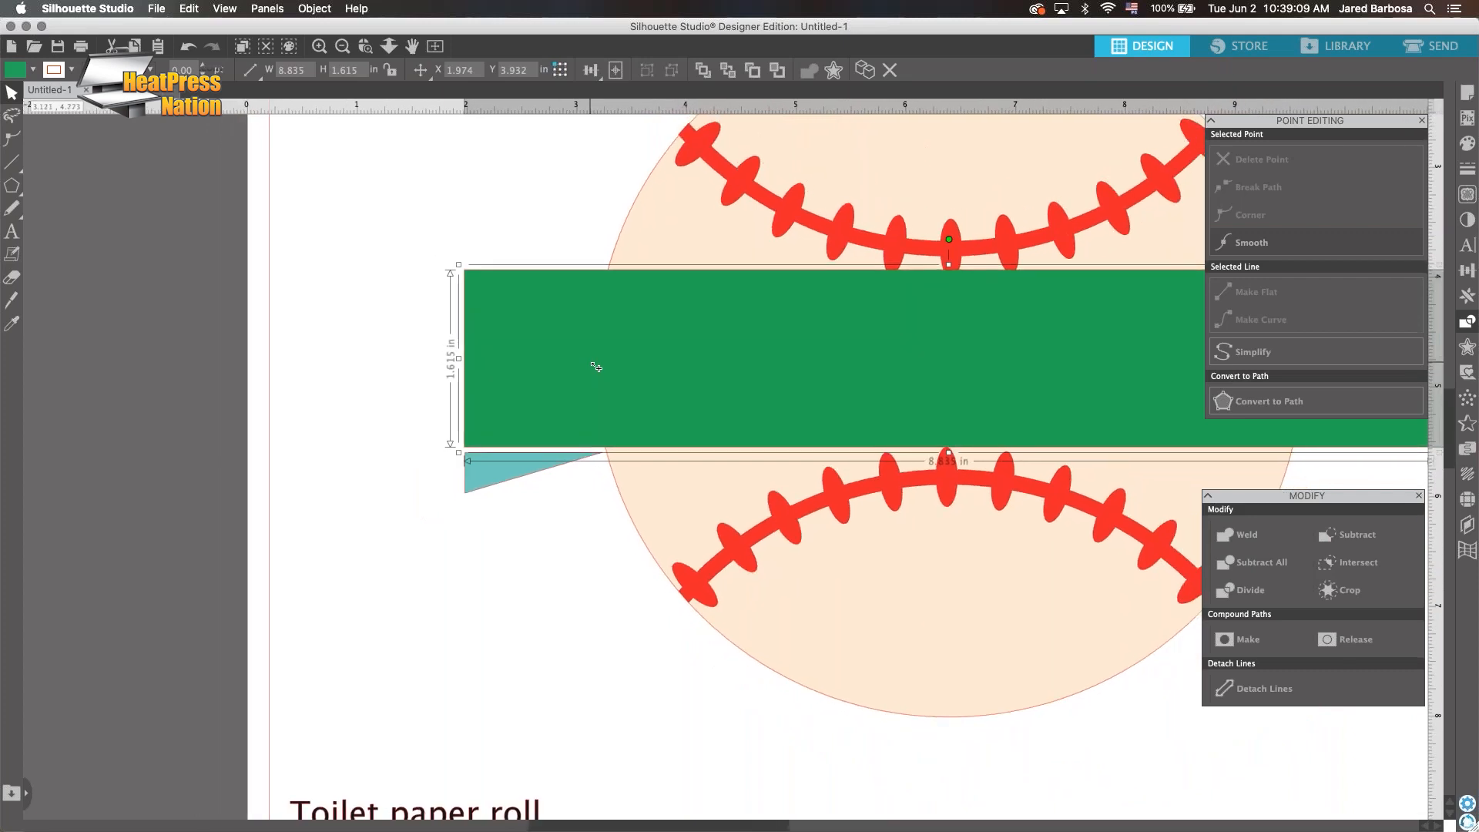
click(14, 189)
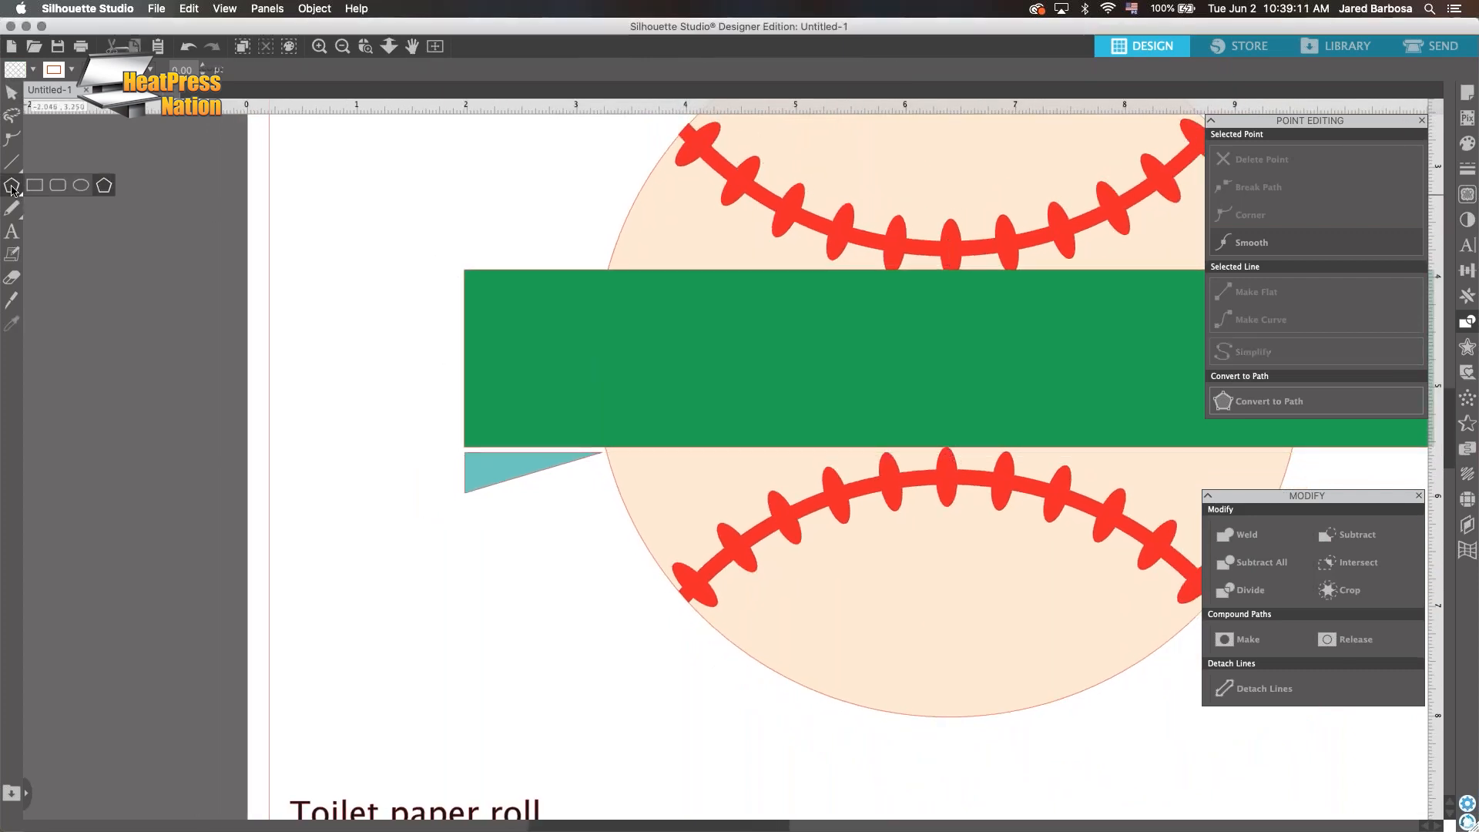
click(58, 185)
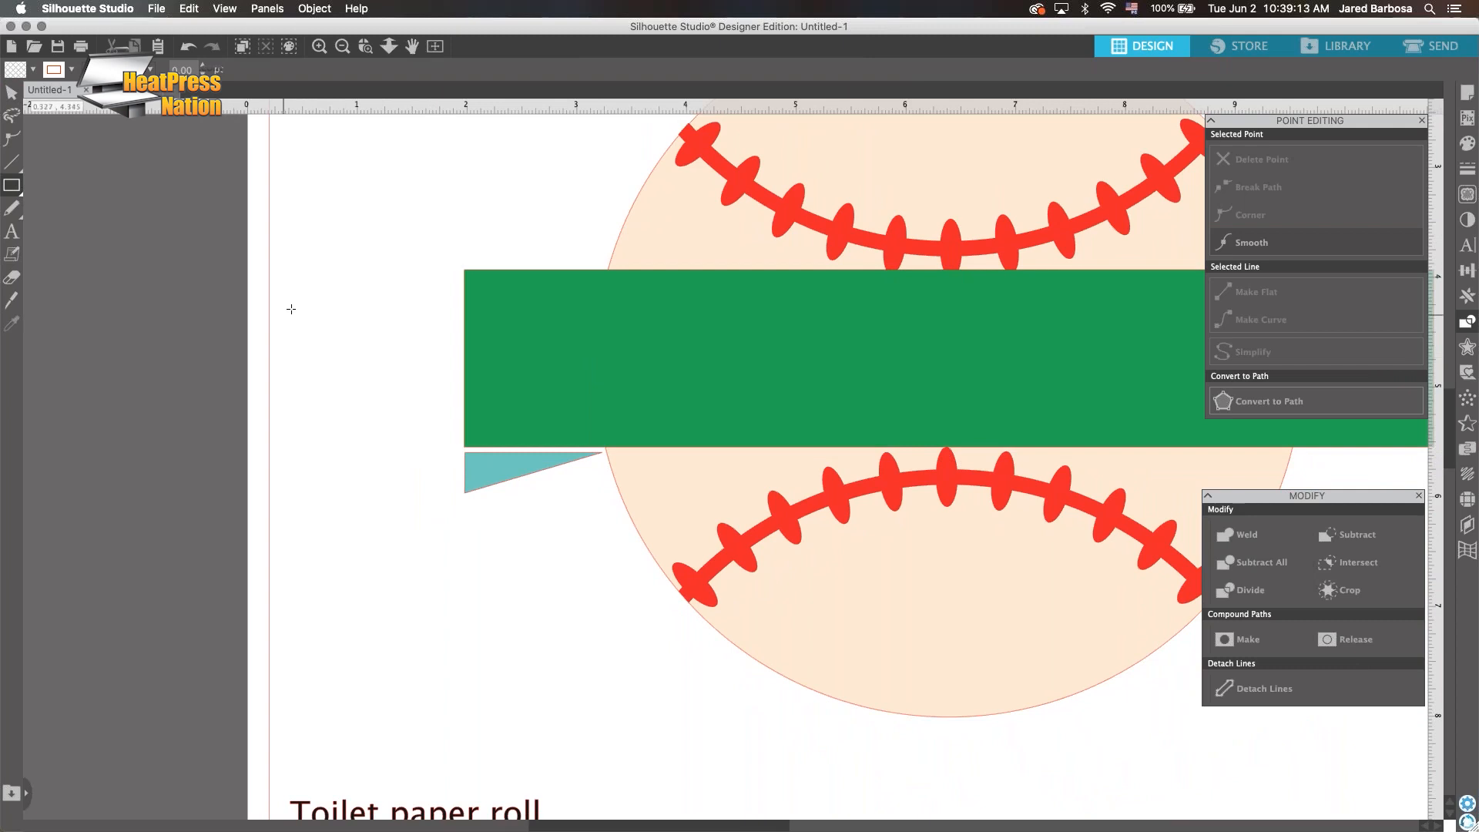
drag(291, 308, 539, 488)
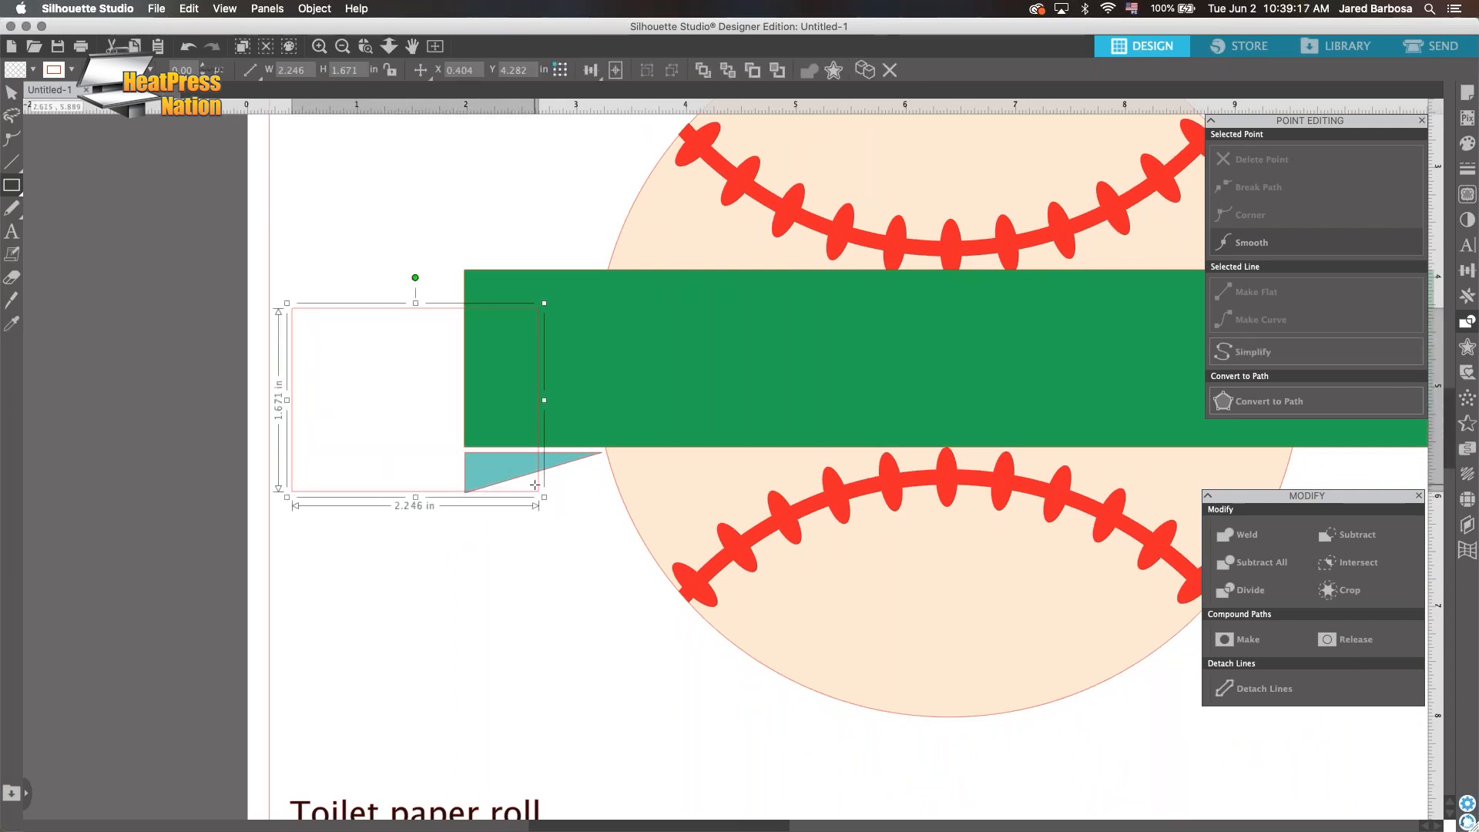
Fill the new rectangle green and shrink it to about 1.54 by 1.22 in so it sits just beside the banner's left end
click(1468, 144)
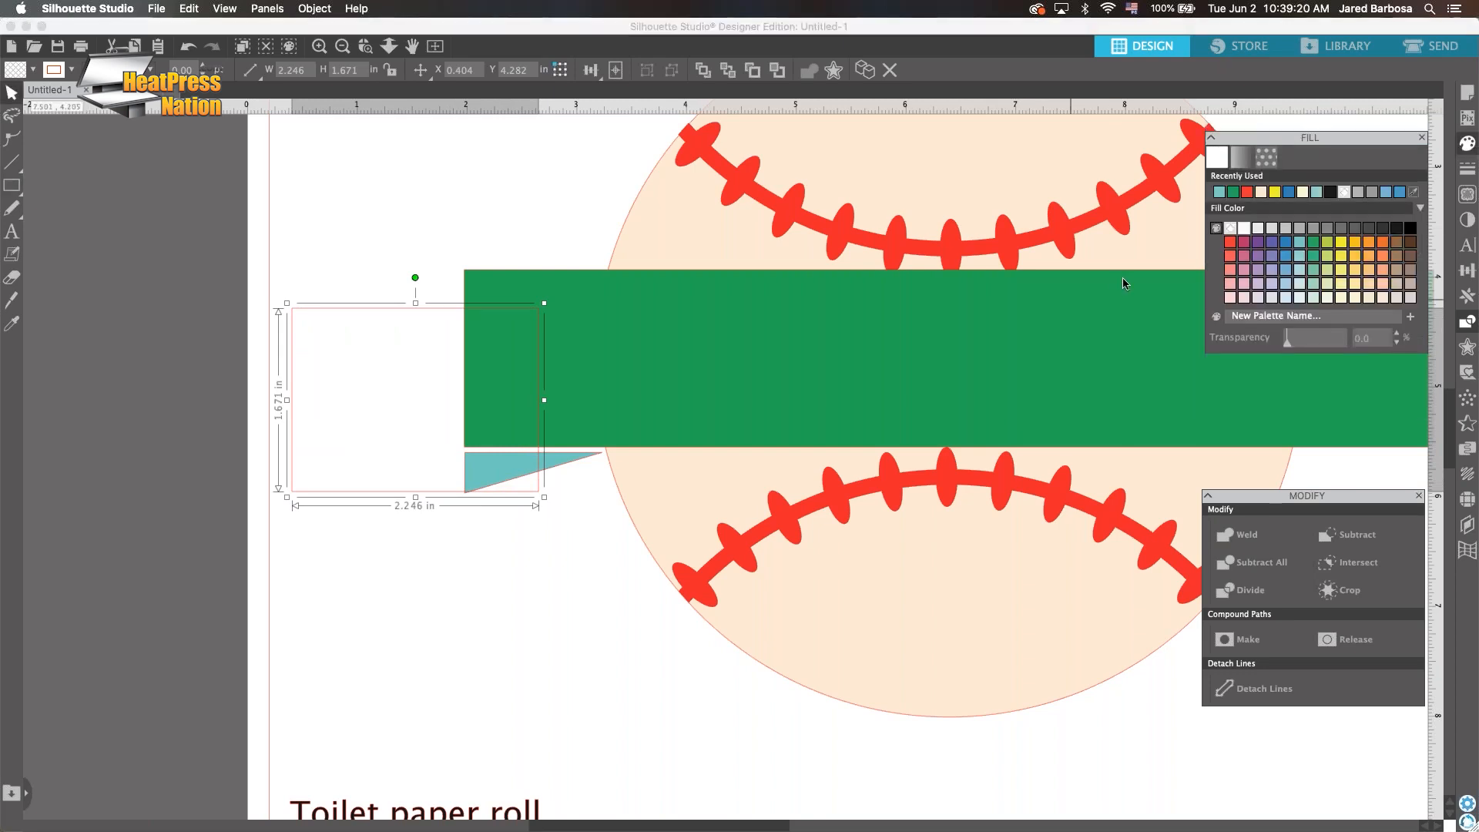
click(1314, 227)
drag(544, 406, 466, 406)
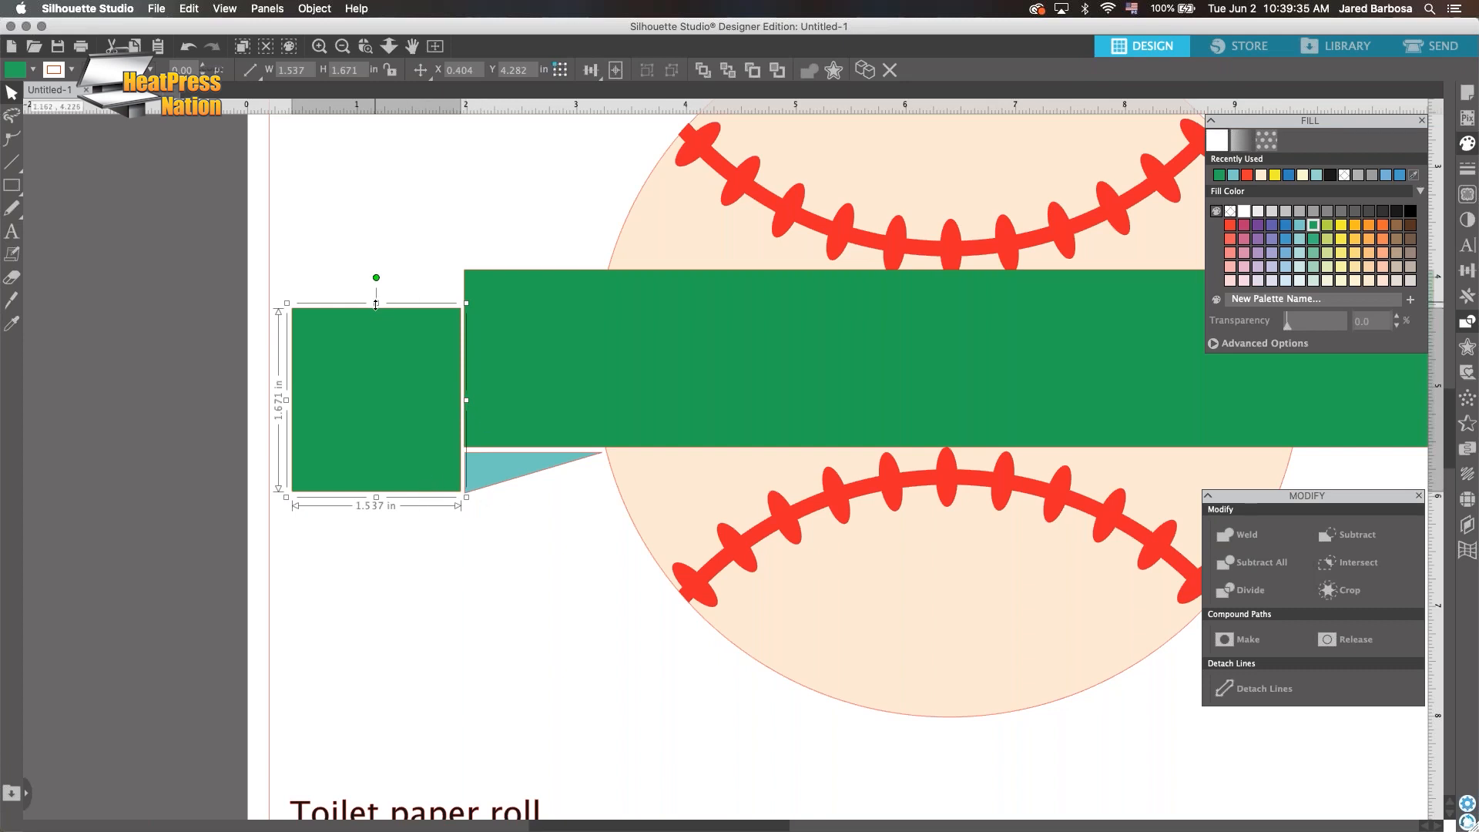
drag(376, 304, 366, 356)
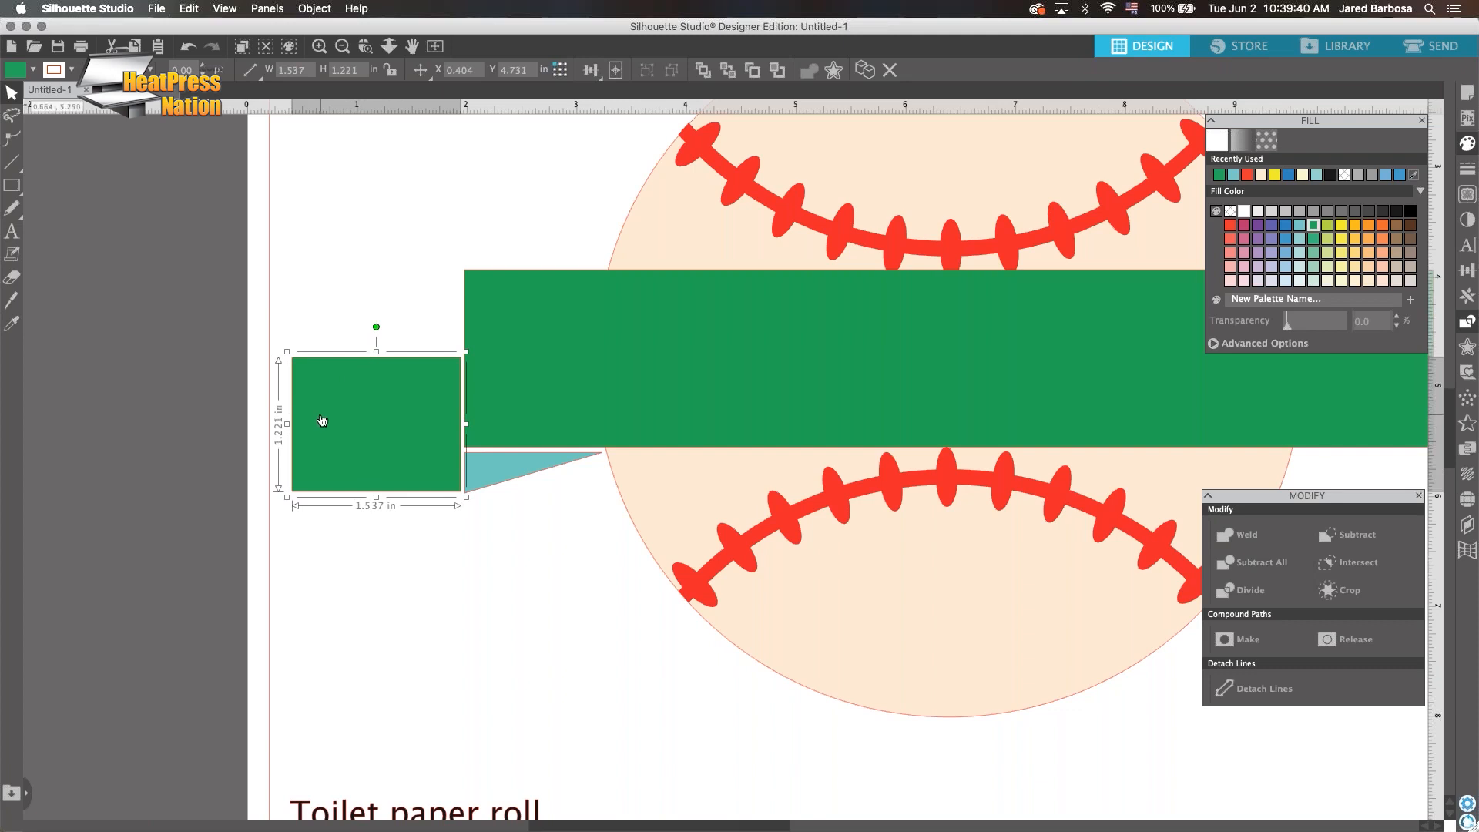
Add a point midway on the small green rectangle's left edge and pull it inward to form a V-shaped notch
click(11, 139)
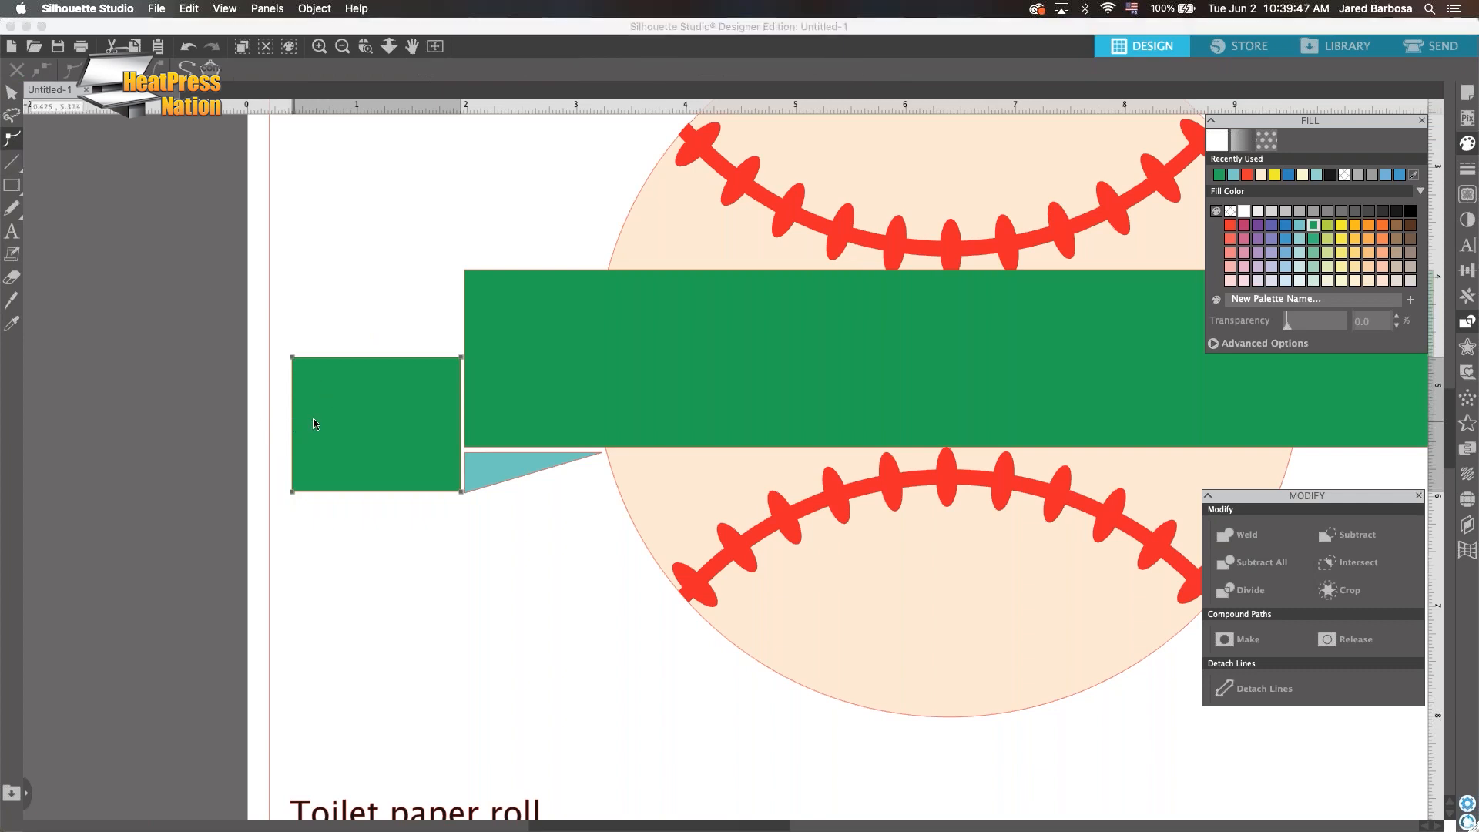
double_click(292, 419)
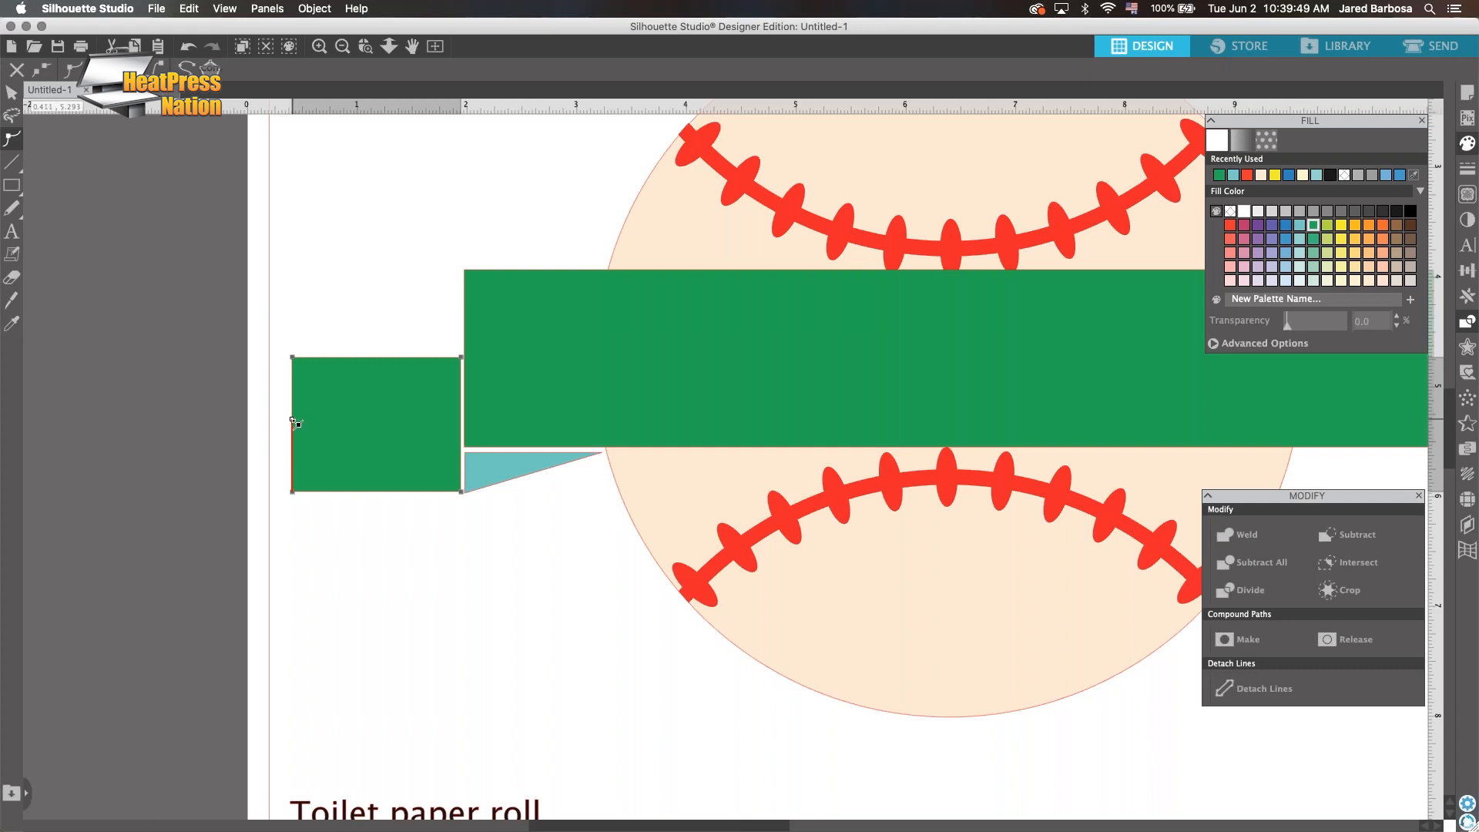
drag(292, 419, 342, 420)
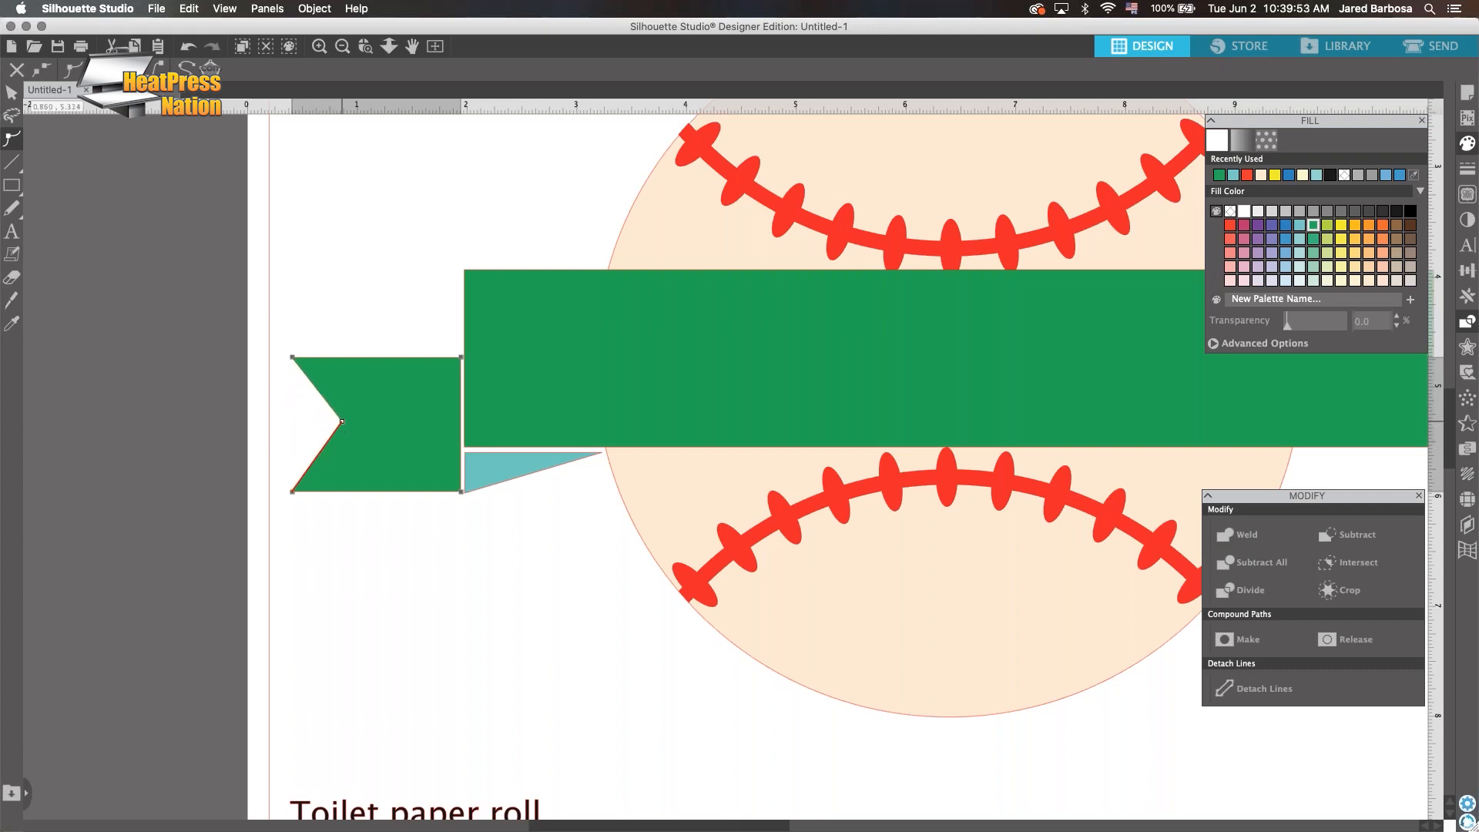
click(581, 612)
Slant the ribbon tail downward to the left by lowering its two outer corners and re-centring the notch point
scroll(590, 598, down, 3)
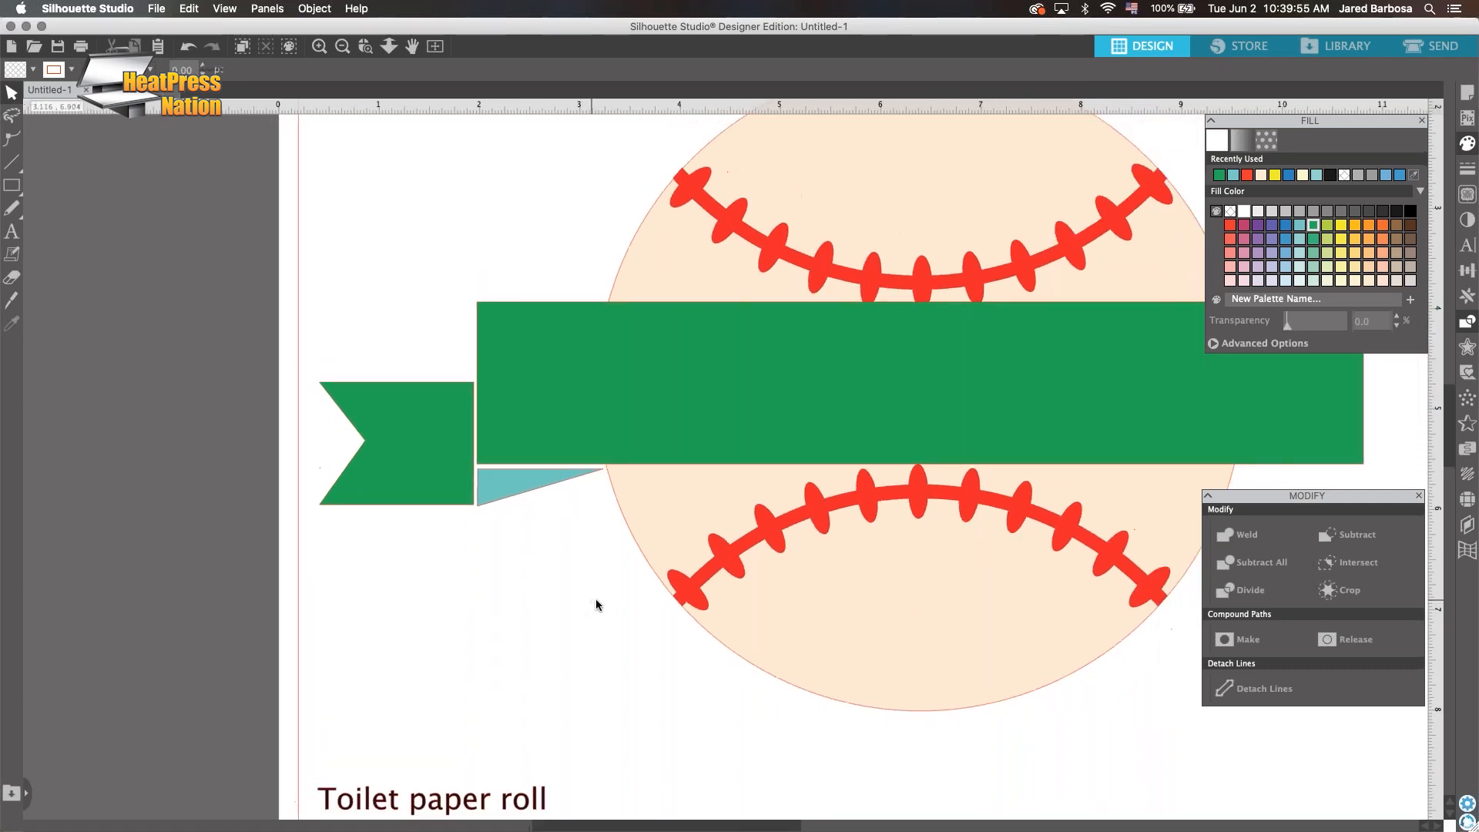
scroll(613, 600, down, 1)
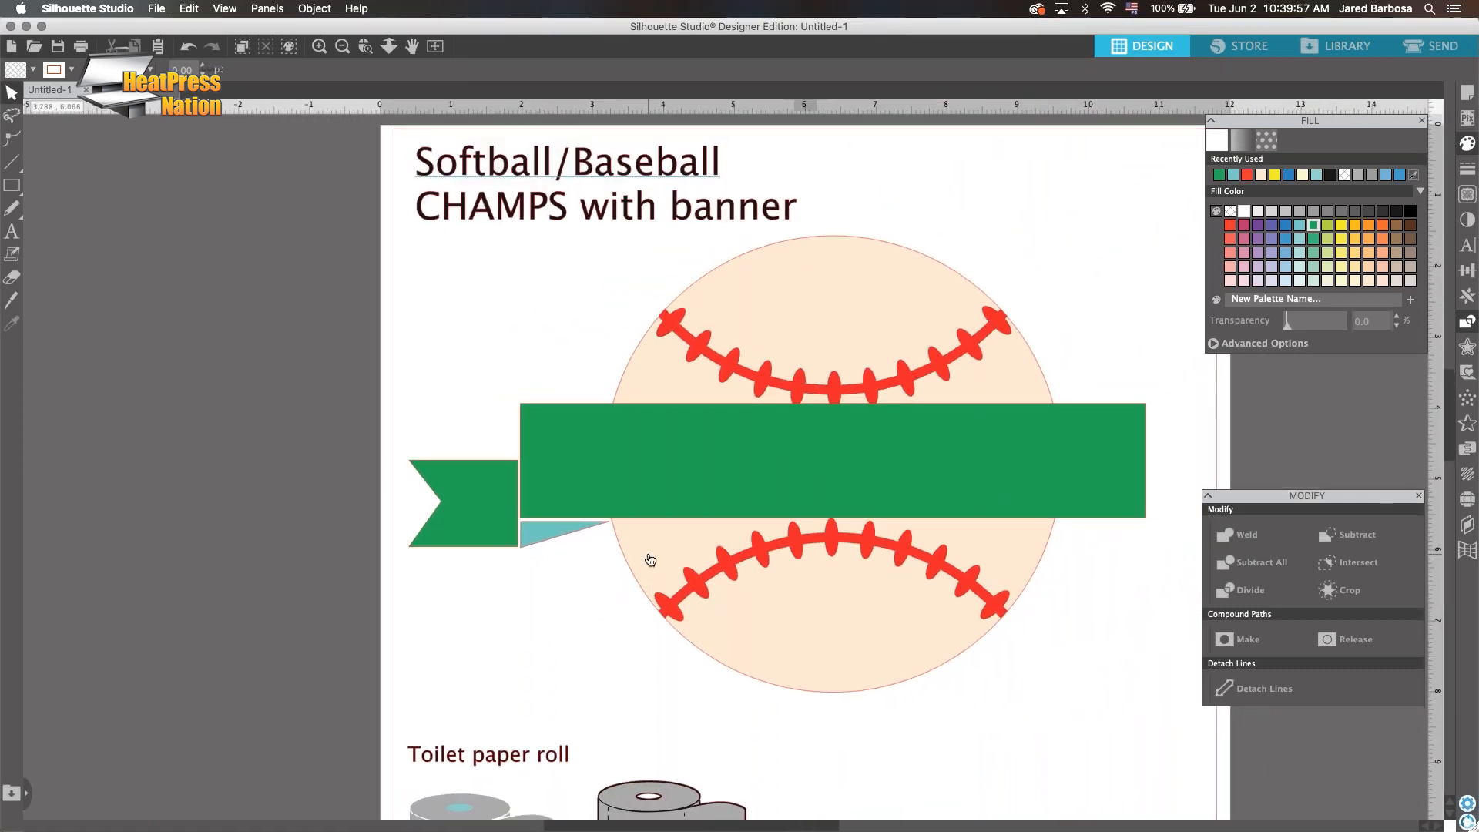
click(476, 500)
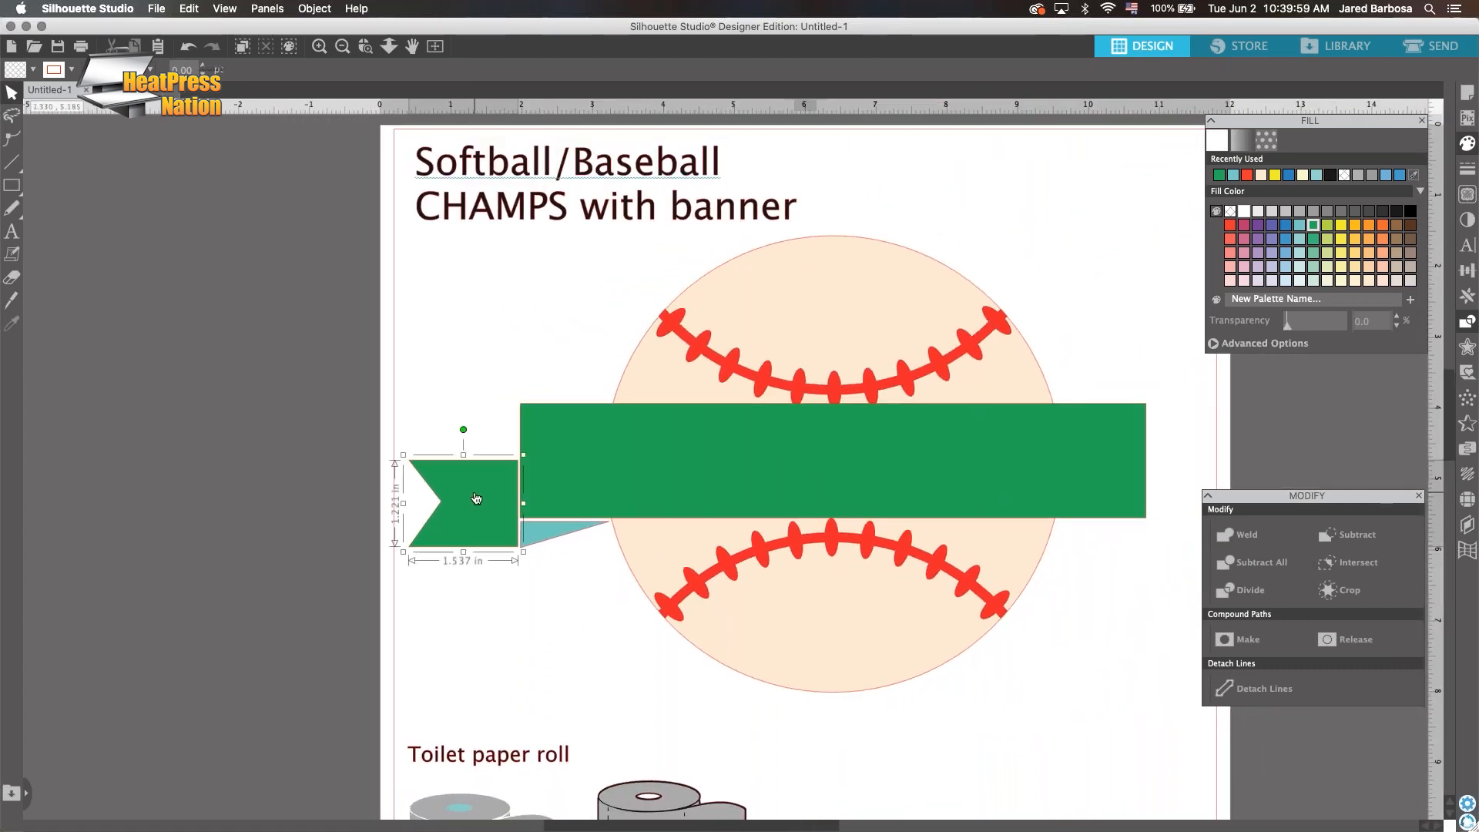
double_click(475, 493)
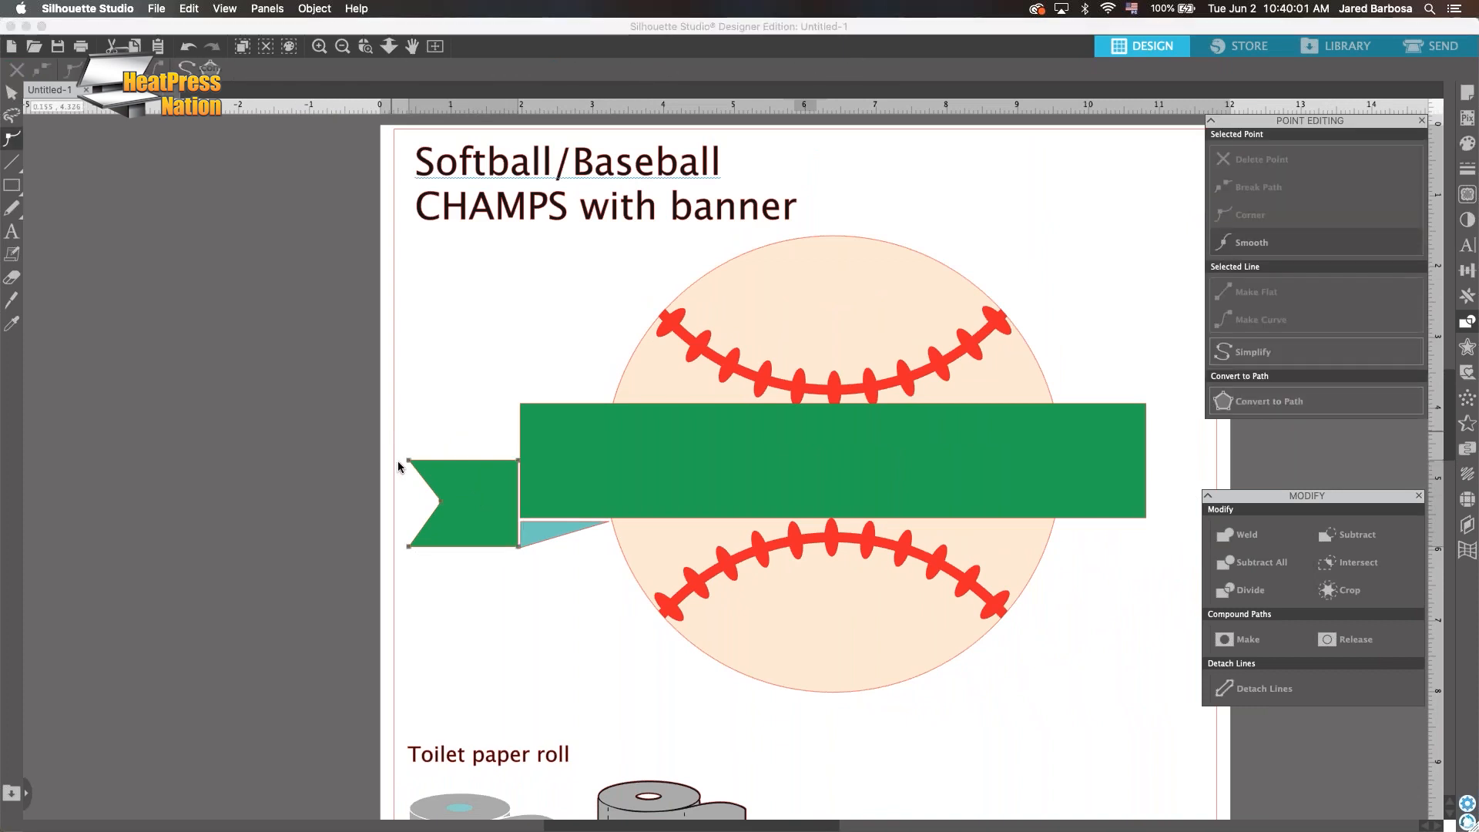
click(409, 544)
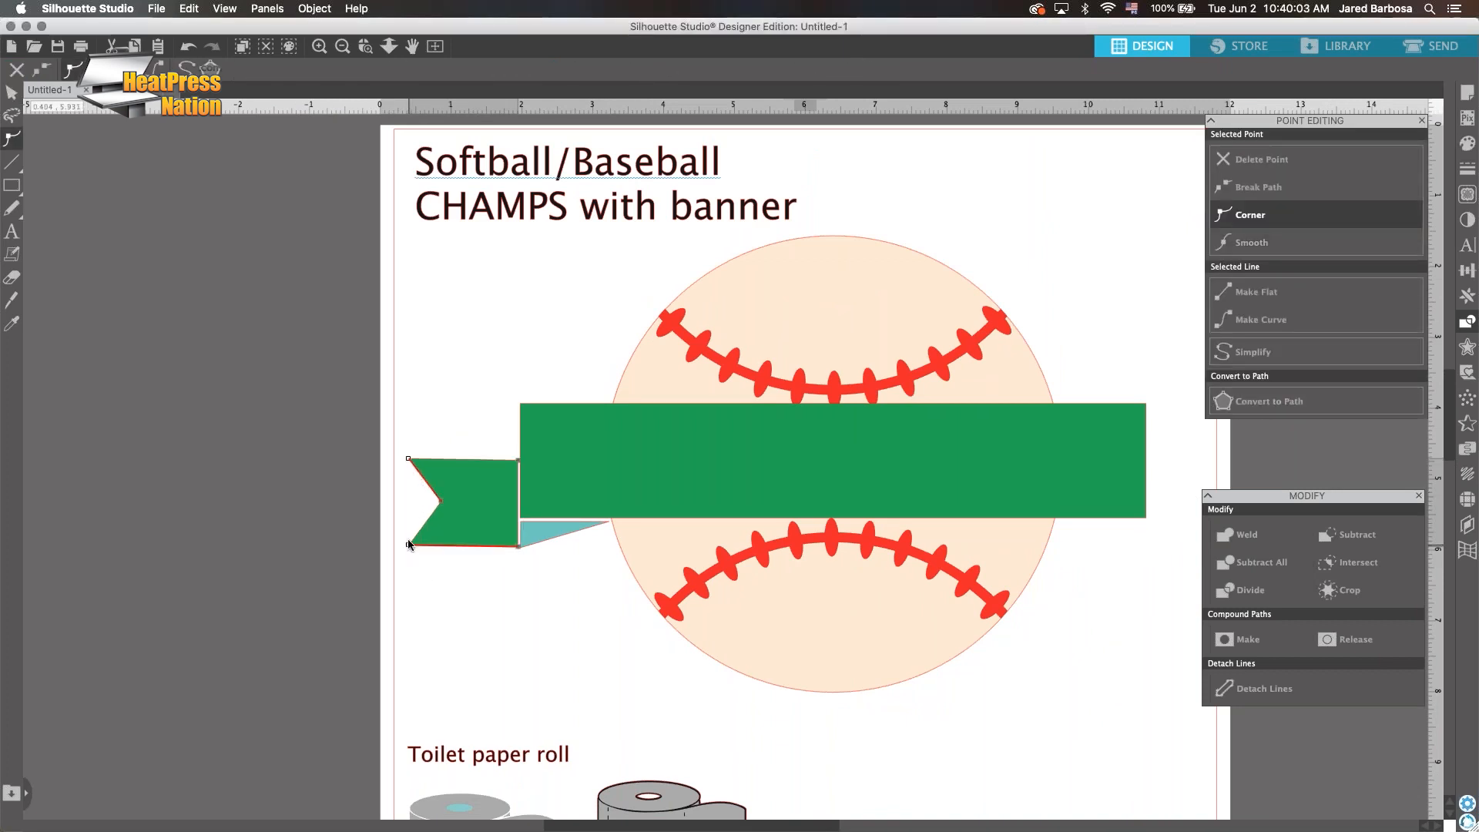
drag(409, 544, 414, 575)
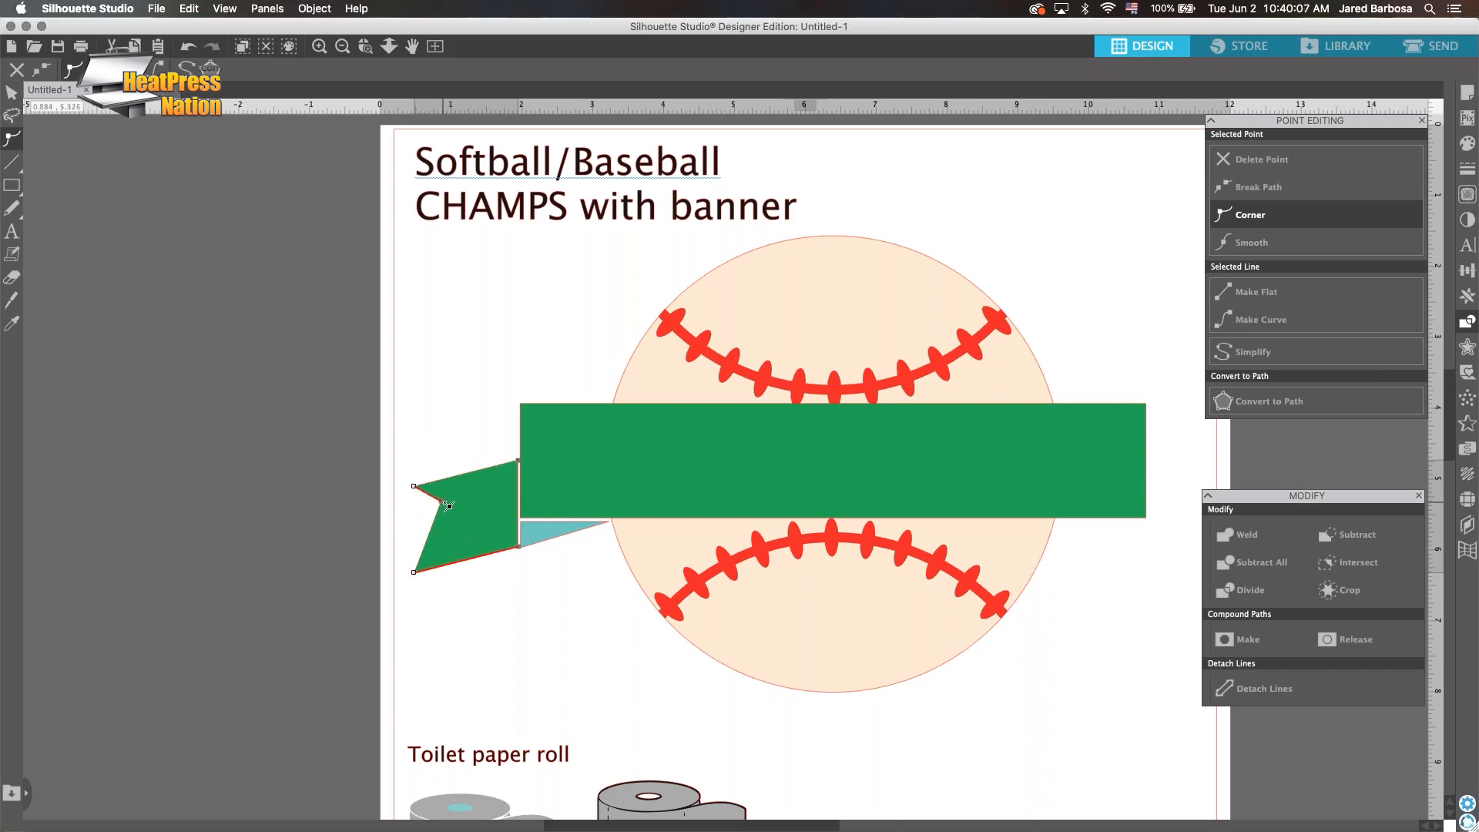
drag(447, 506, 444, 522)
click(620, 656)
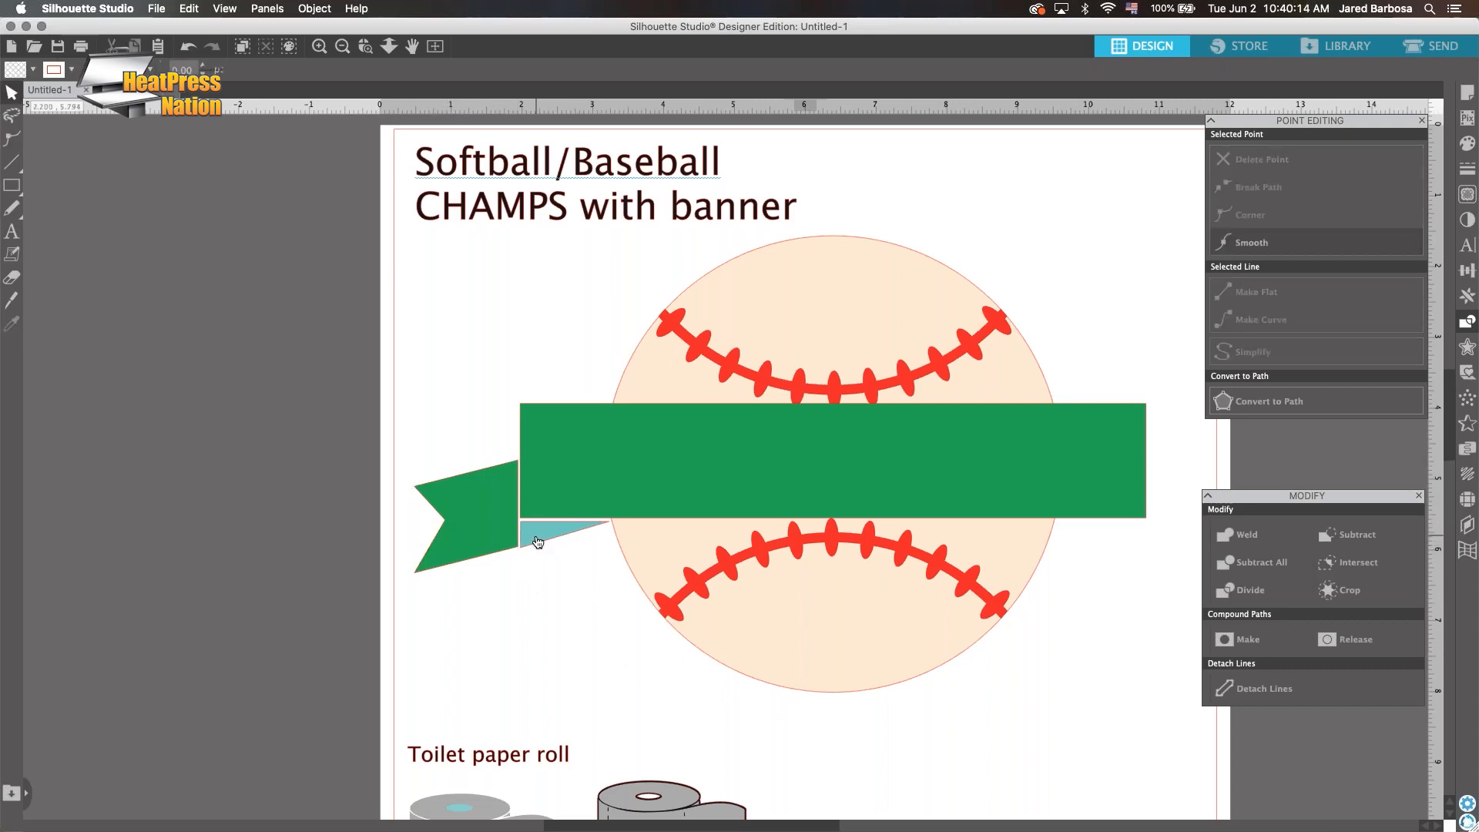
Raise the teal triangle's lower corner so its sloping edge continues the line of the ribbon tail's bottom edge
scroll(535, 539, up, 1)
scroll(538, 541, up, 6)
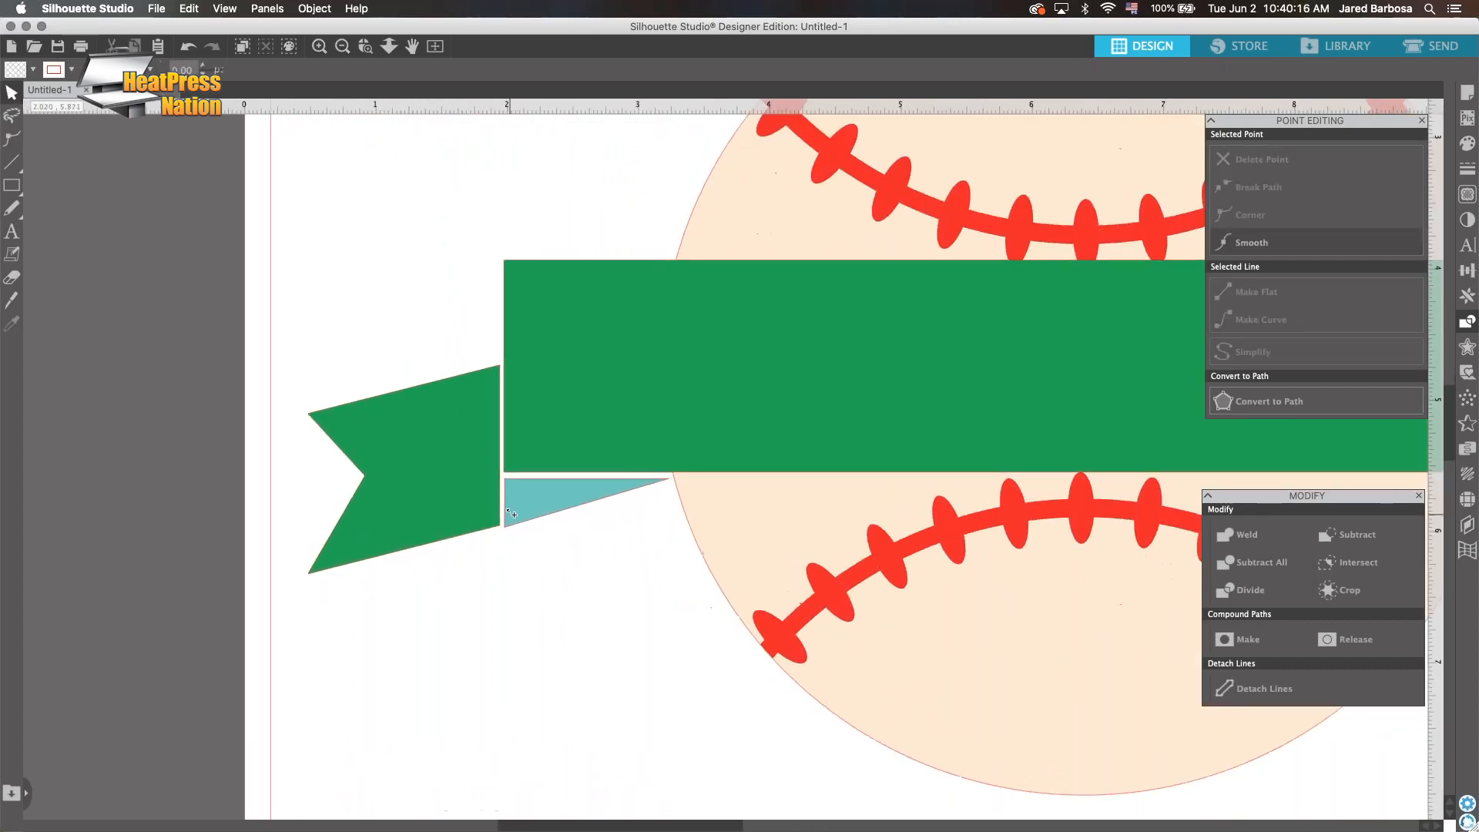
scroll(518, 508, up, 3)
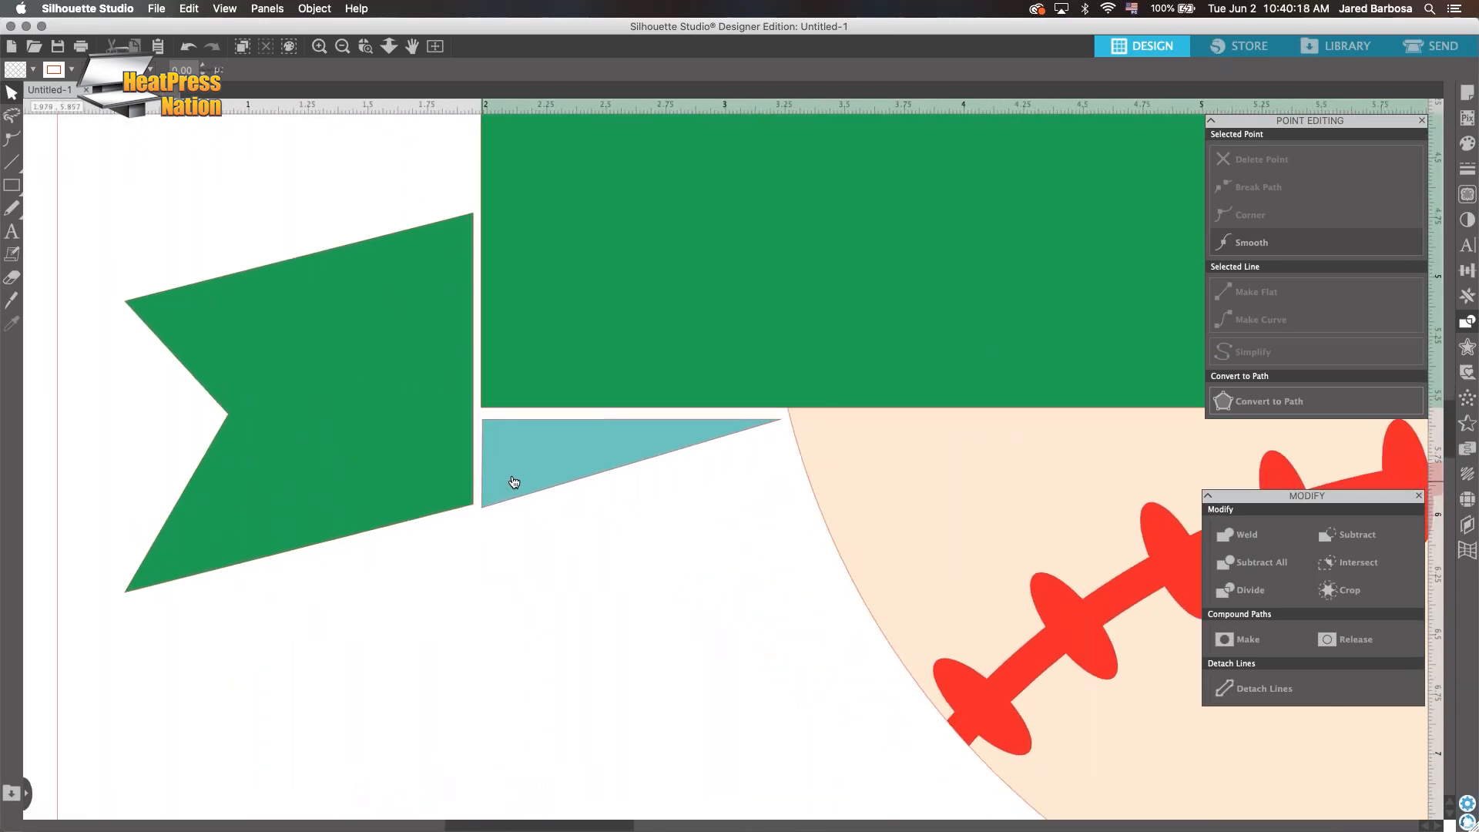
double_click(514, 482)
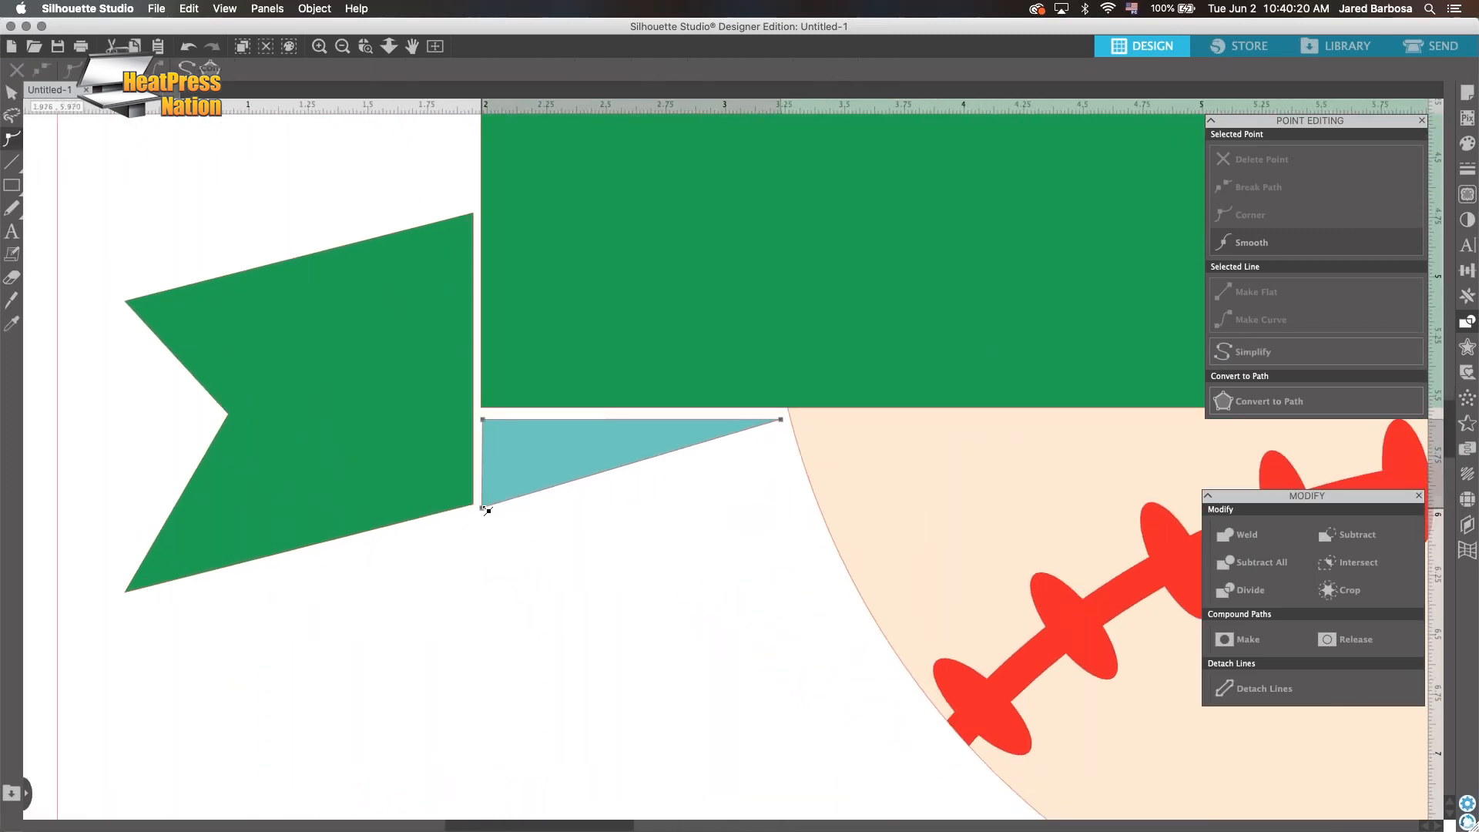
drag(483, 508, 483, 501)
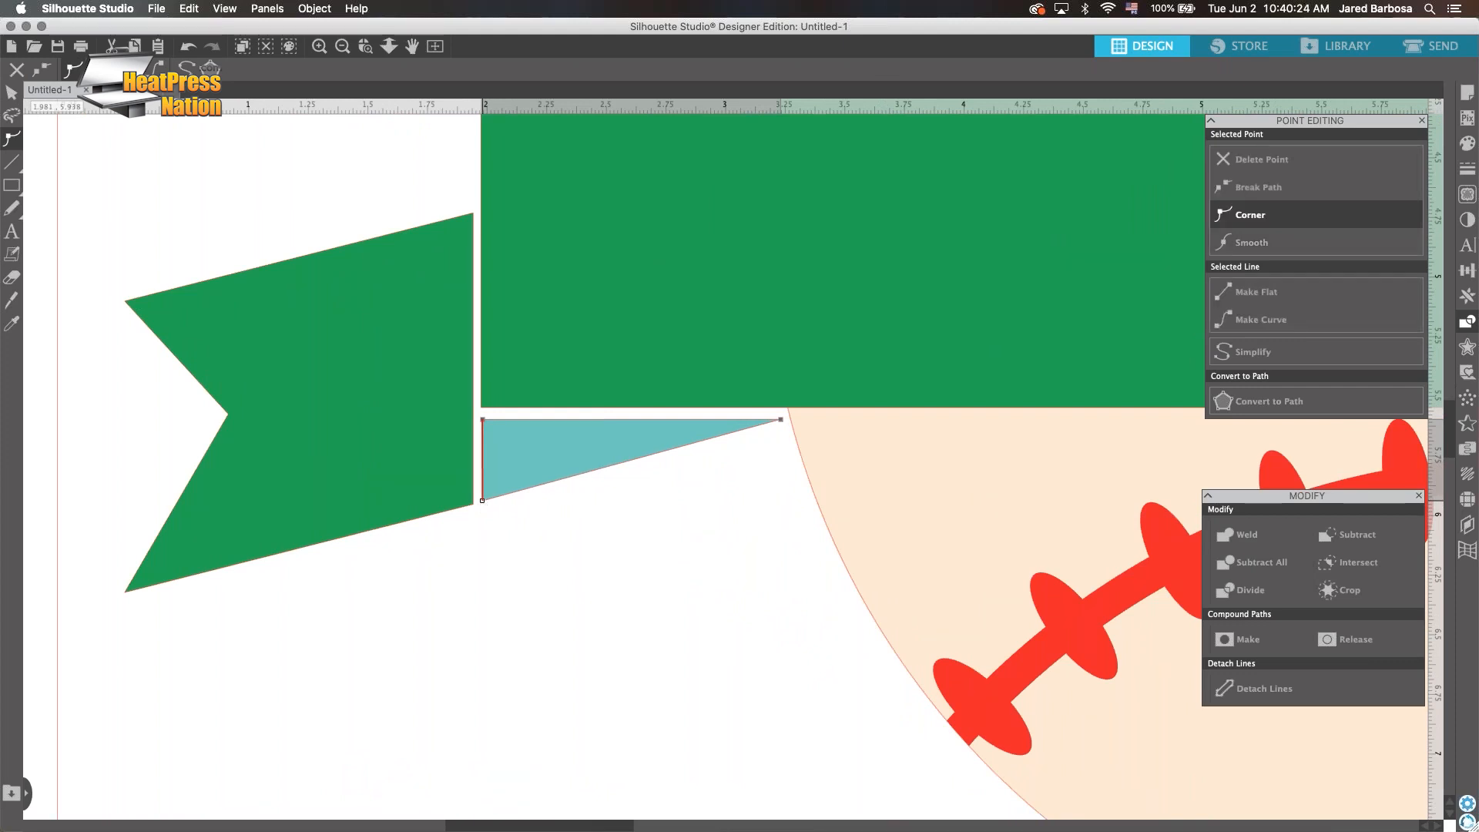
click(733, 637)
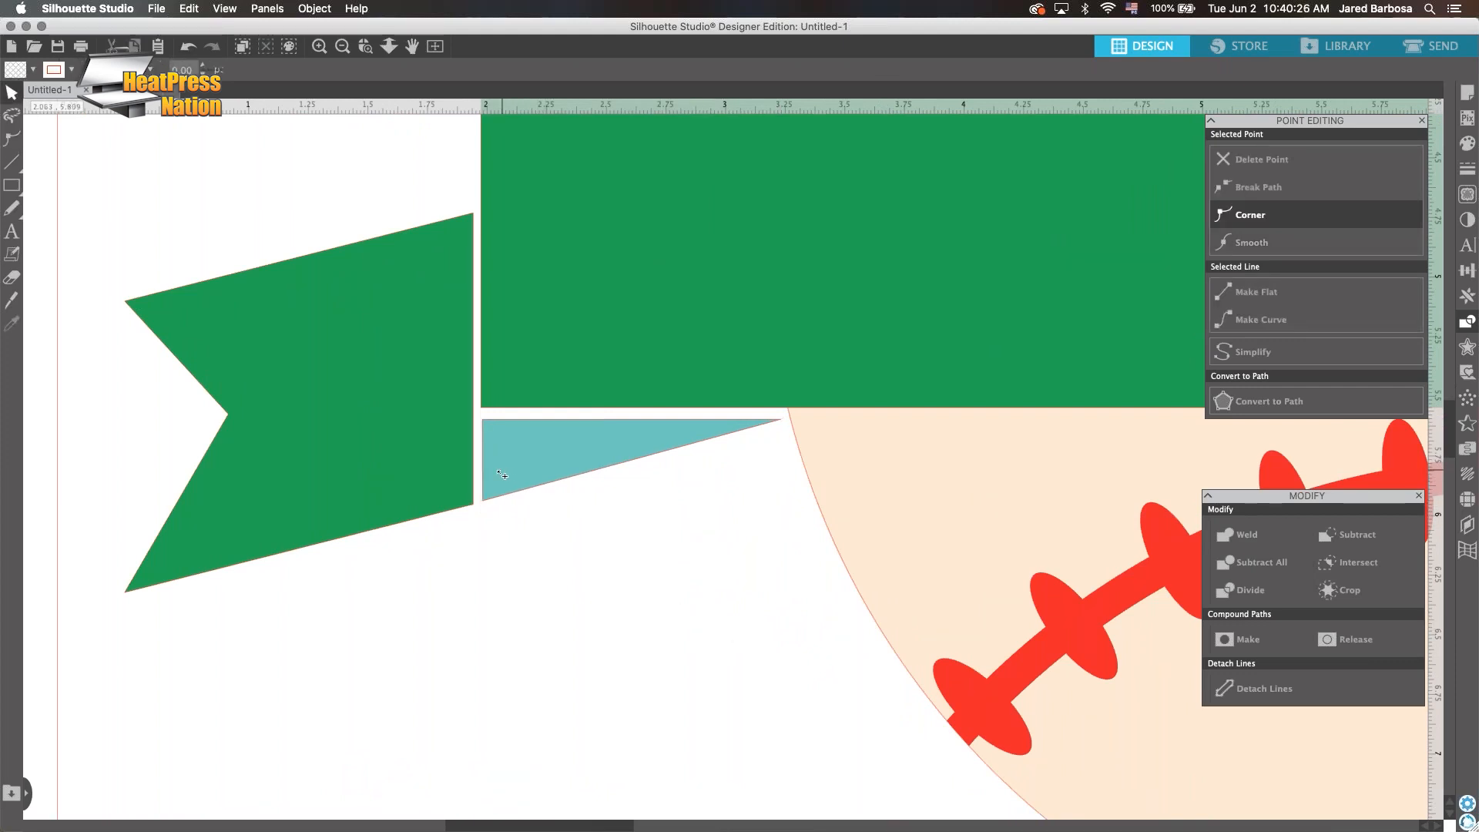
Fine-tune the teal triangle by nudging its lower corner slightly left and its right tip slightly up
scroll(502, 476, up, 3)
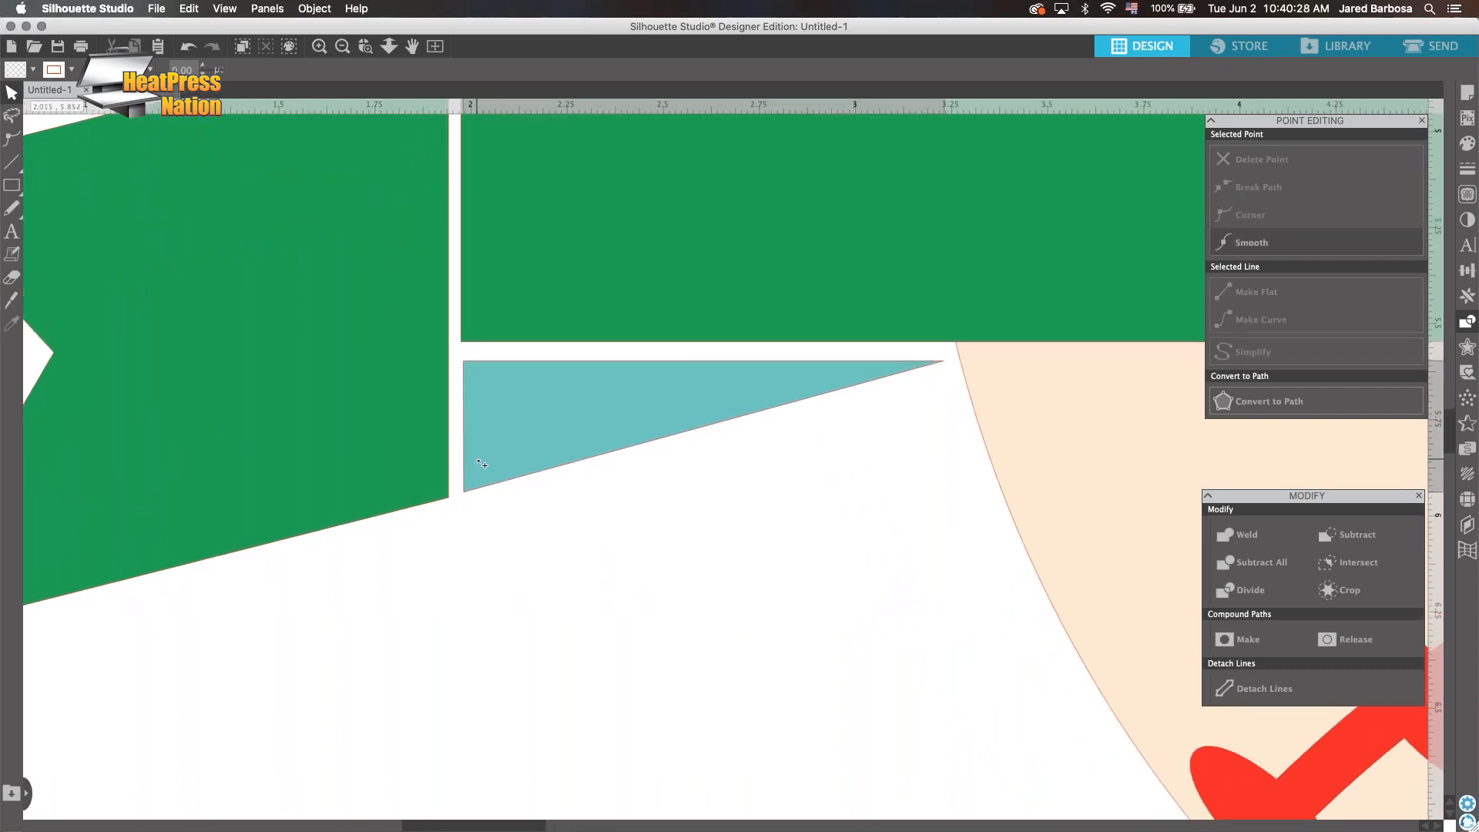
double_click(464, 493)
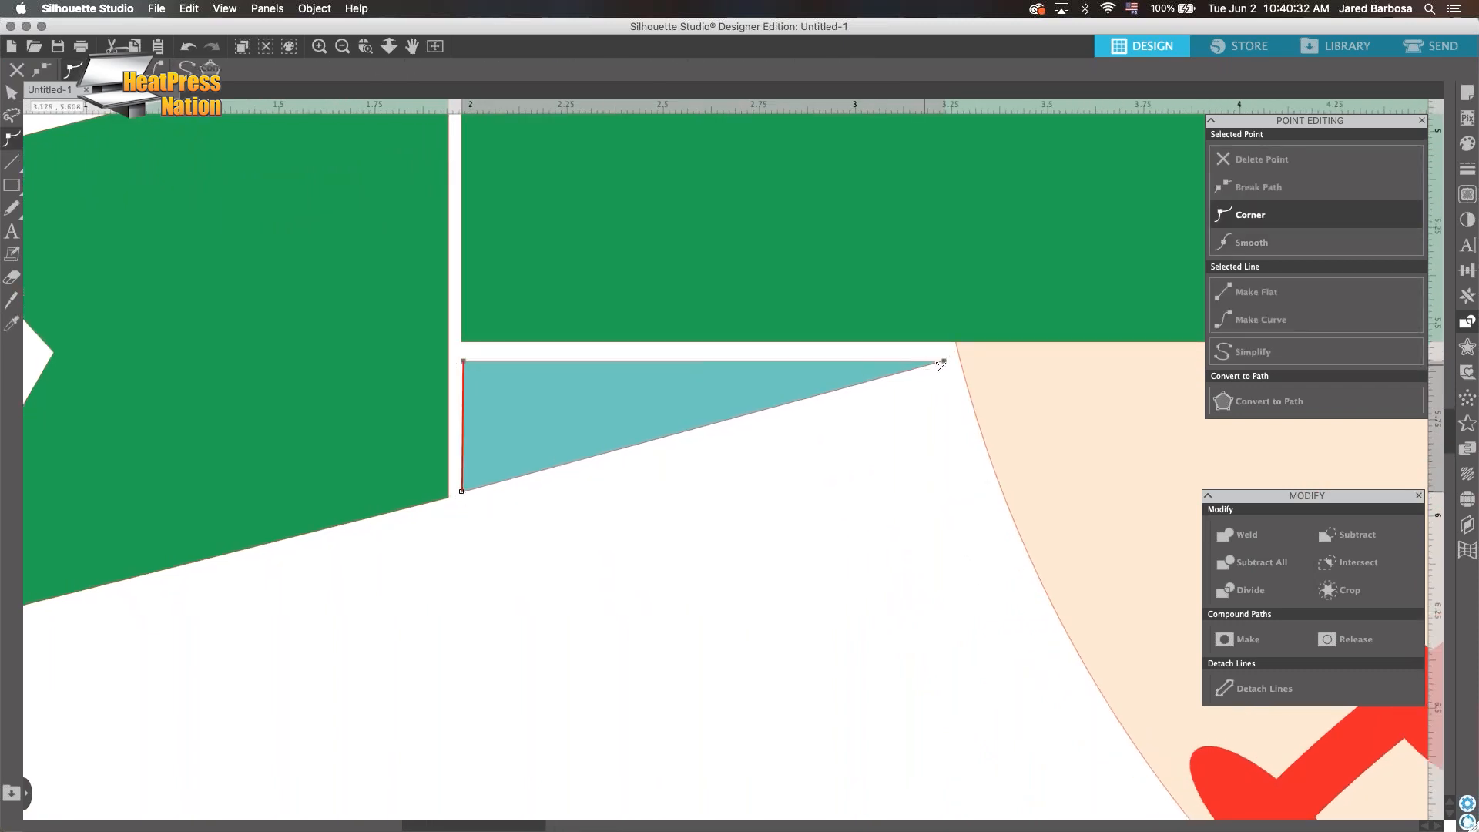
drag(949, 366, 945, 358)
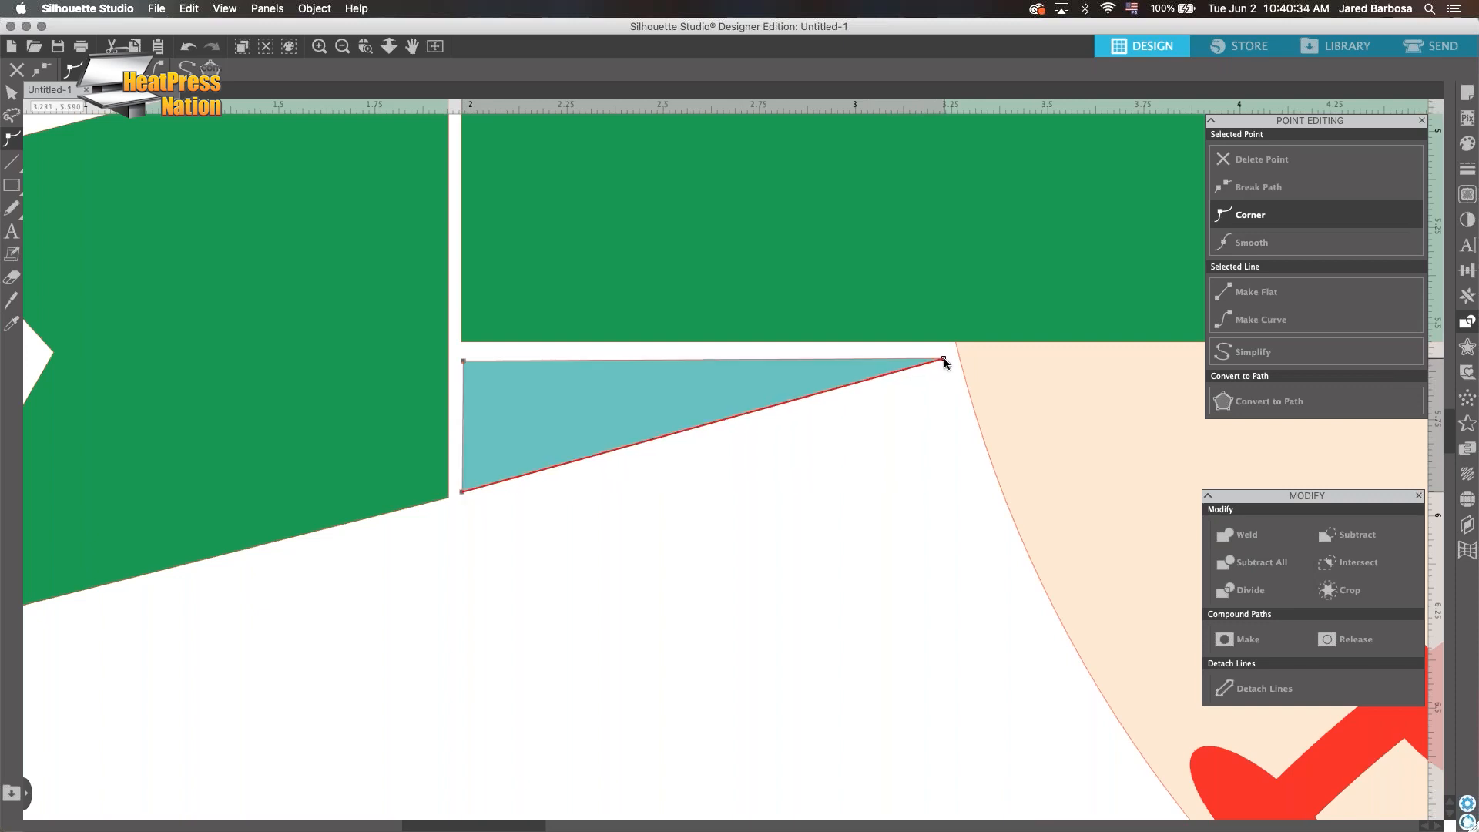
click(783, 495)
Recolour the large banner rectangle and the notched ribbon tail with a lighter green fill
scroll(740, 525, down, 6)
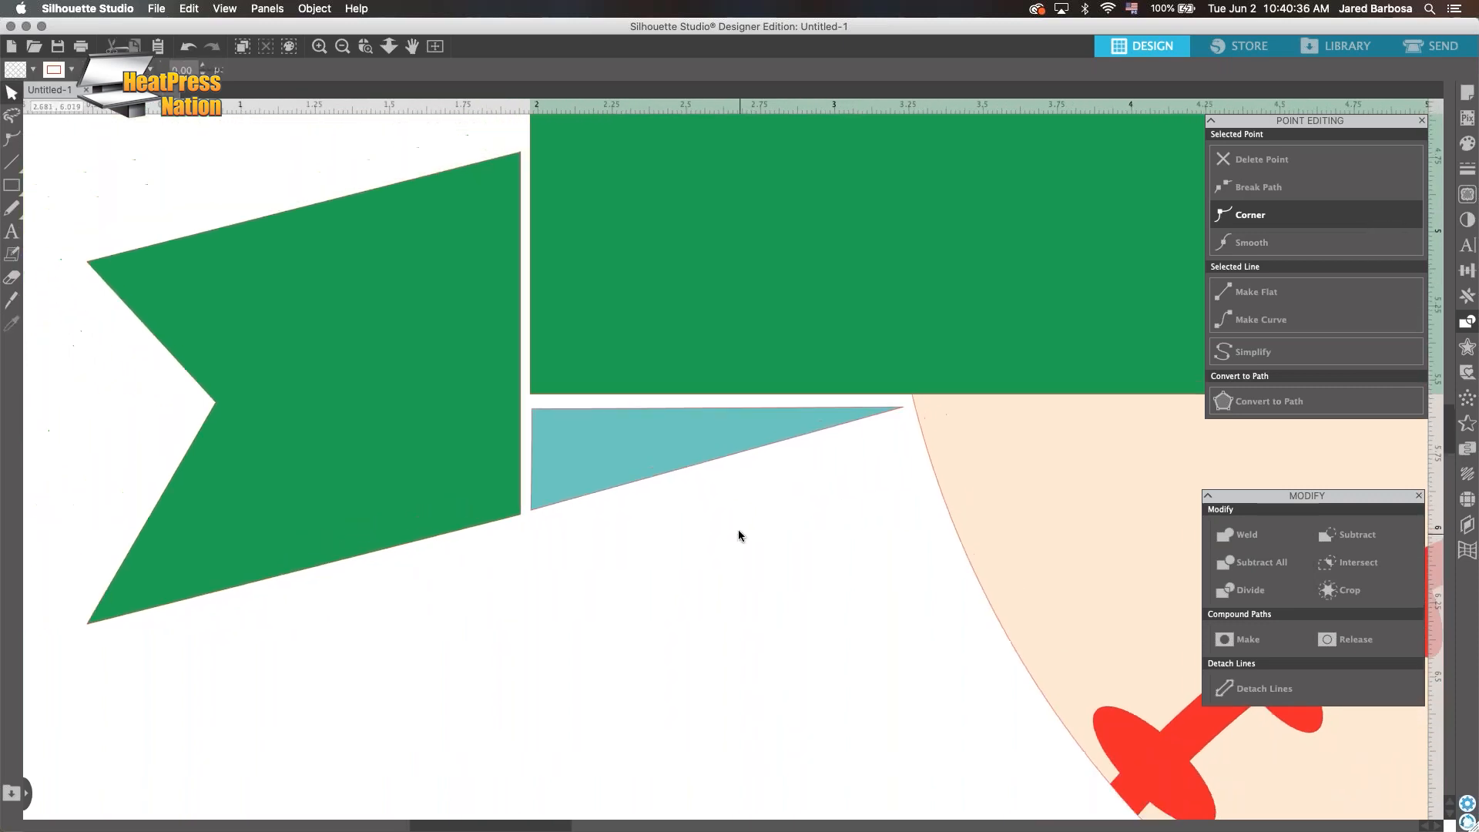
scroll(737, 537, down, 6)
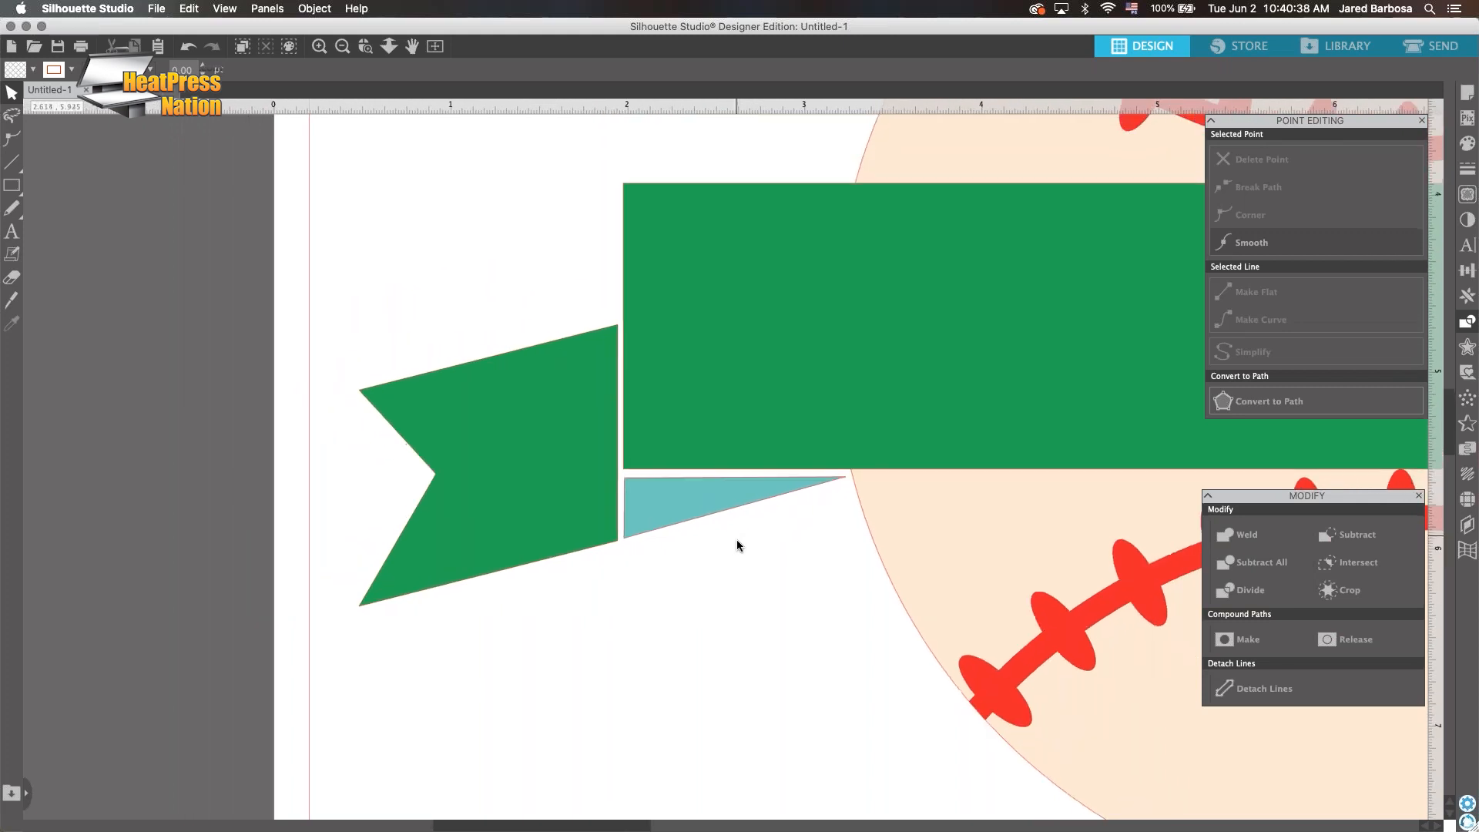
scroll(744, 547, down, 6)
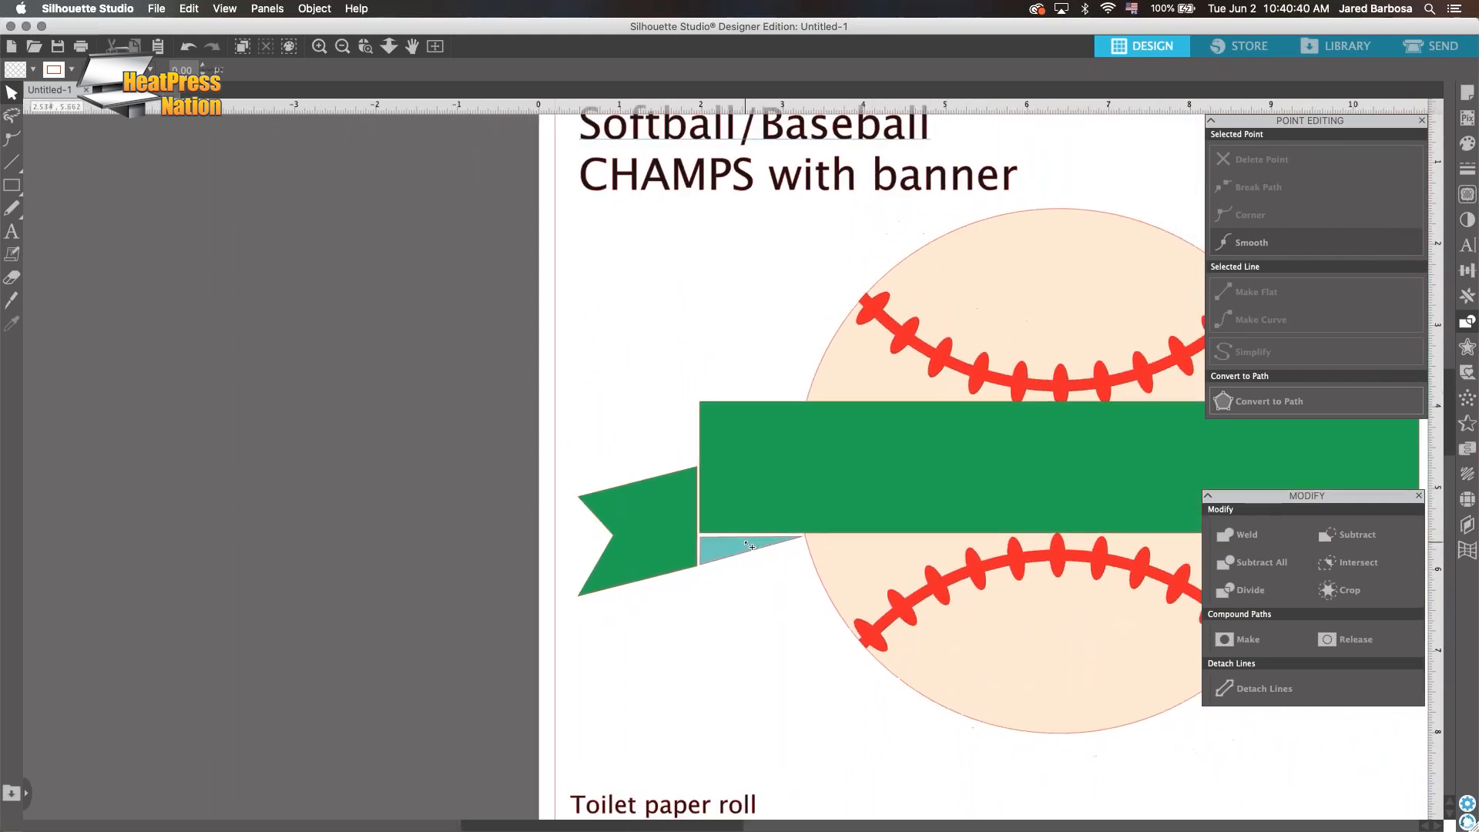
scroll(752, 546, down, 4)
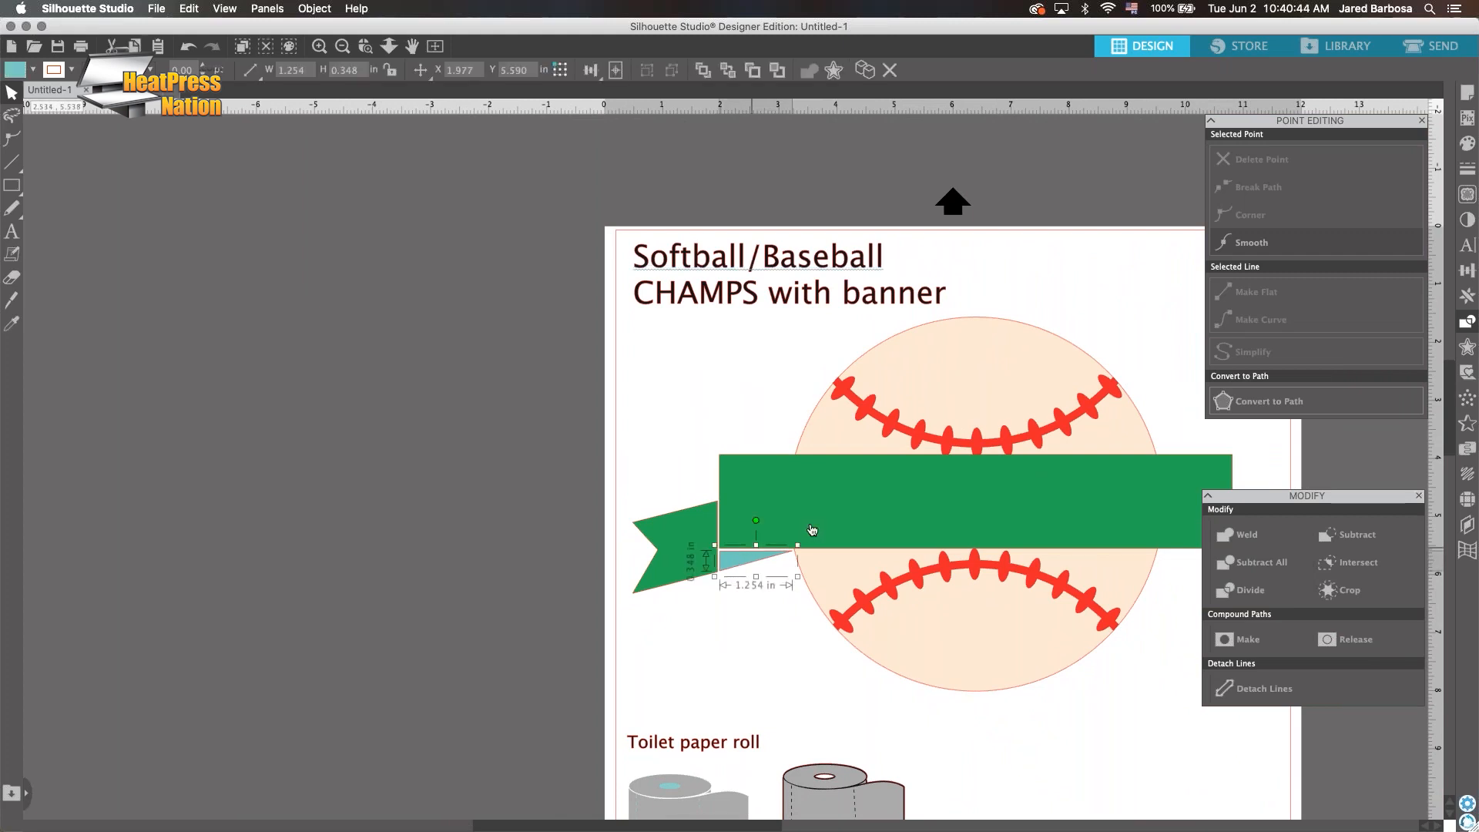
click(699, 553)
shift+click(853, 512)
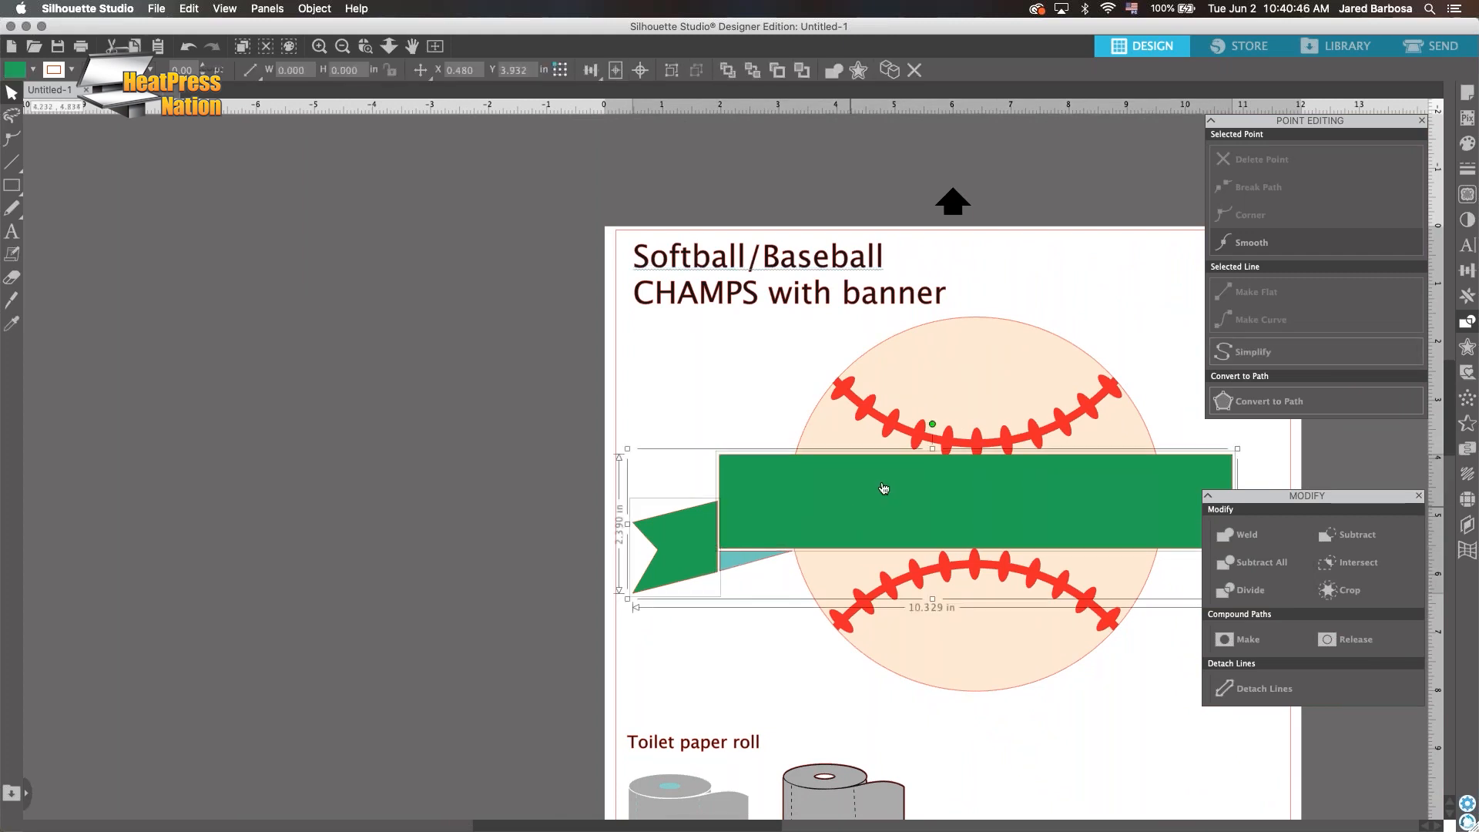
click(1468, 144)
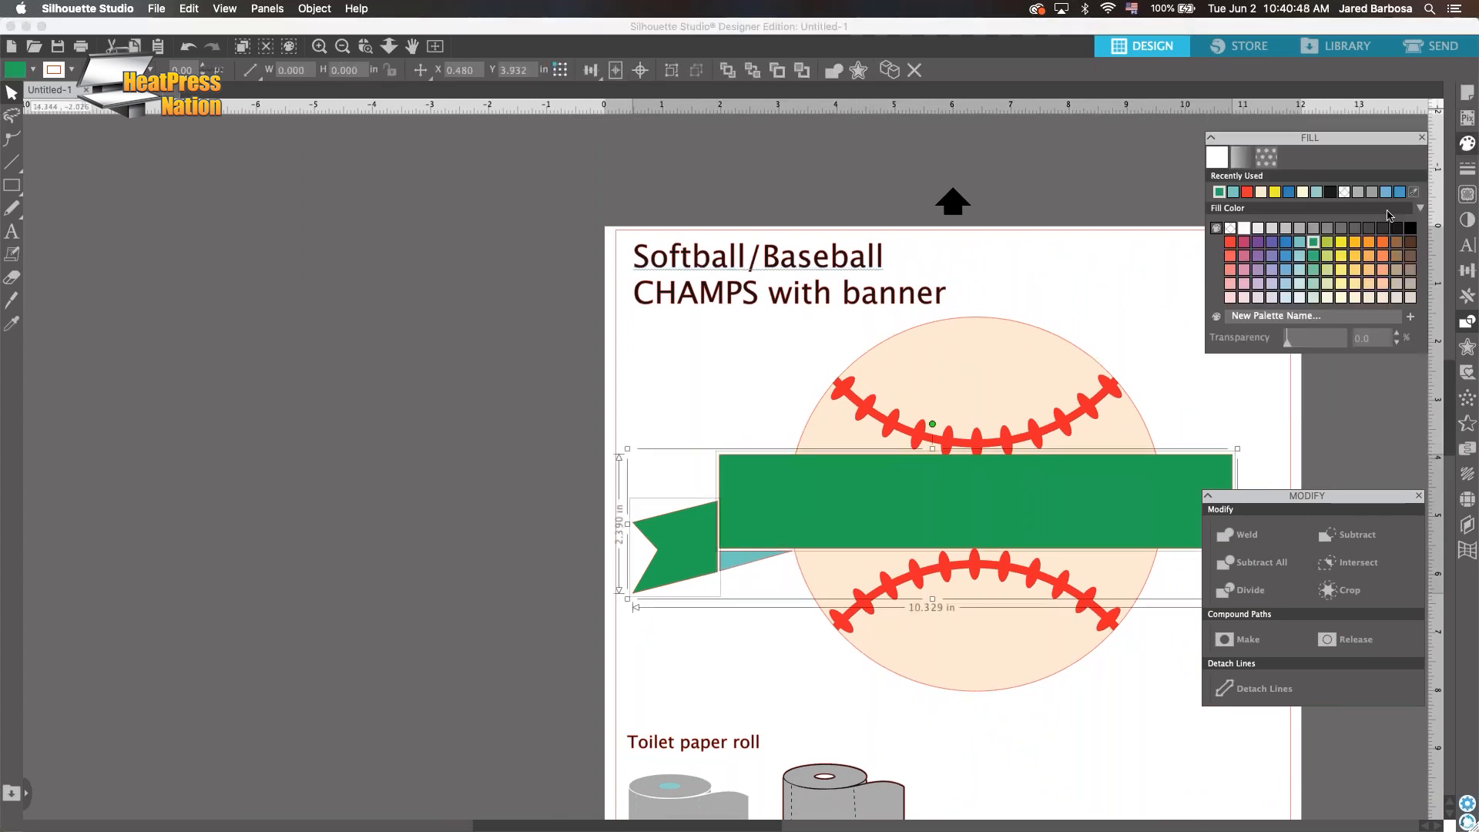
click(1314, 252)
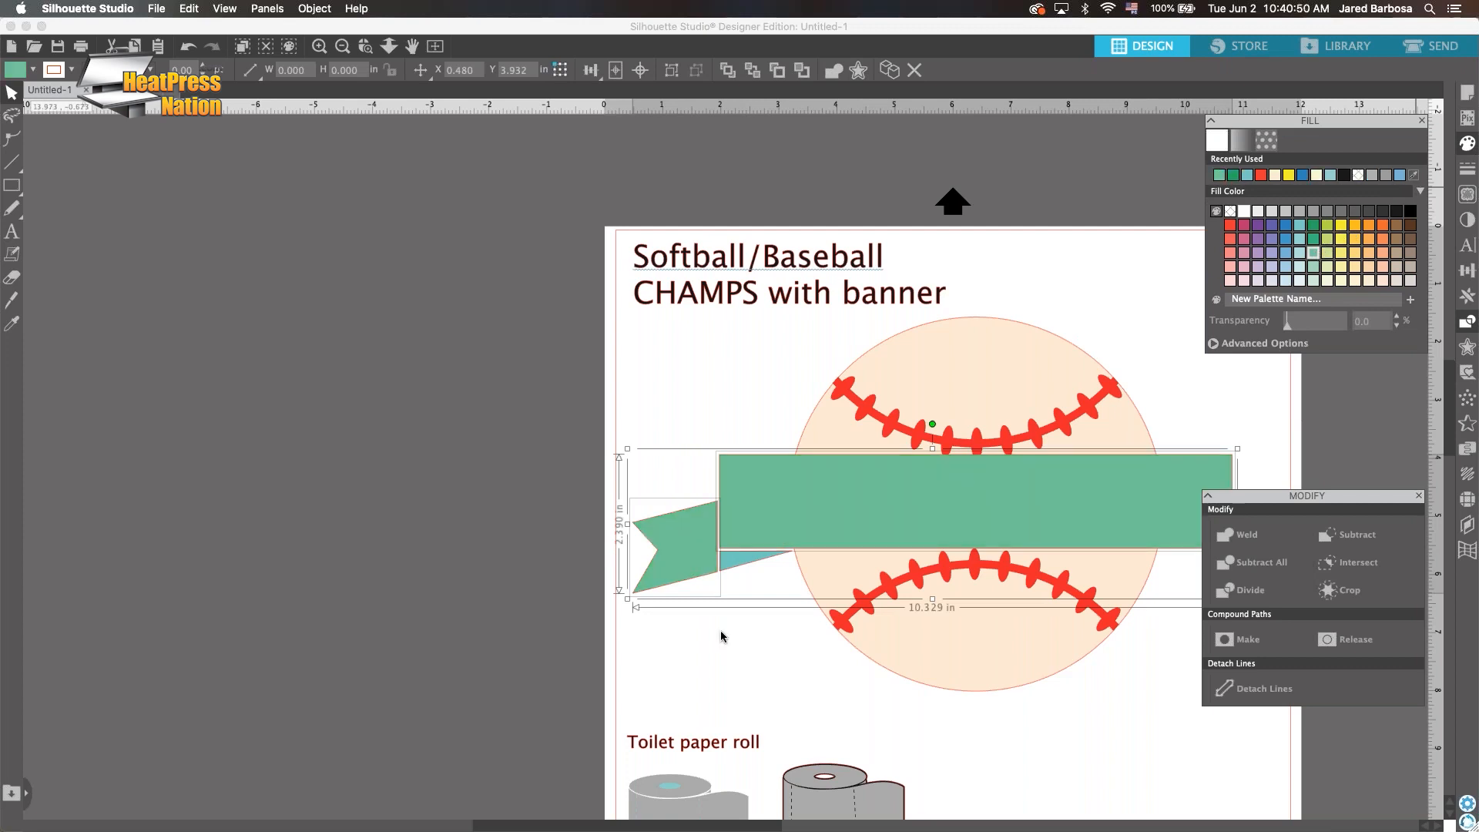
Fill the small teal fold triangle below the banner with dark green
click(742, 559)
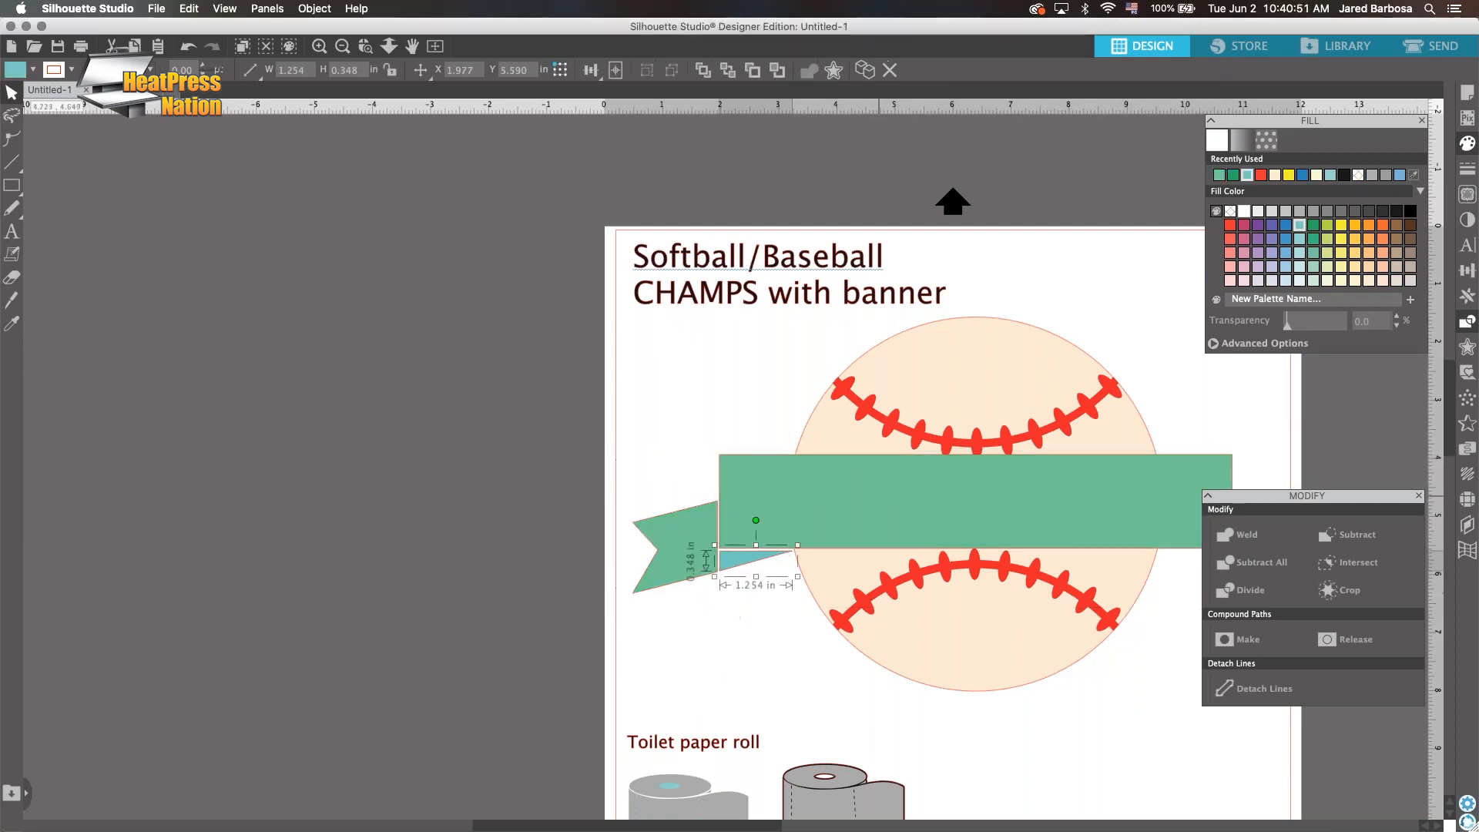
click(1314, 226)
click(744, 638)
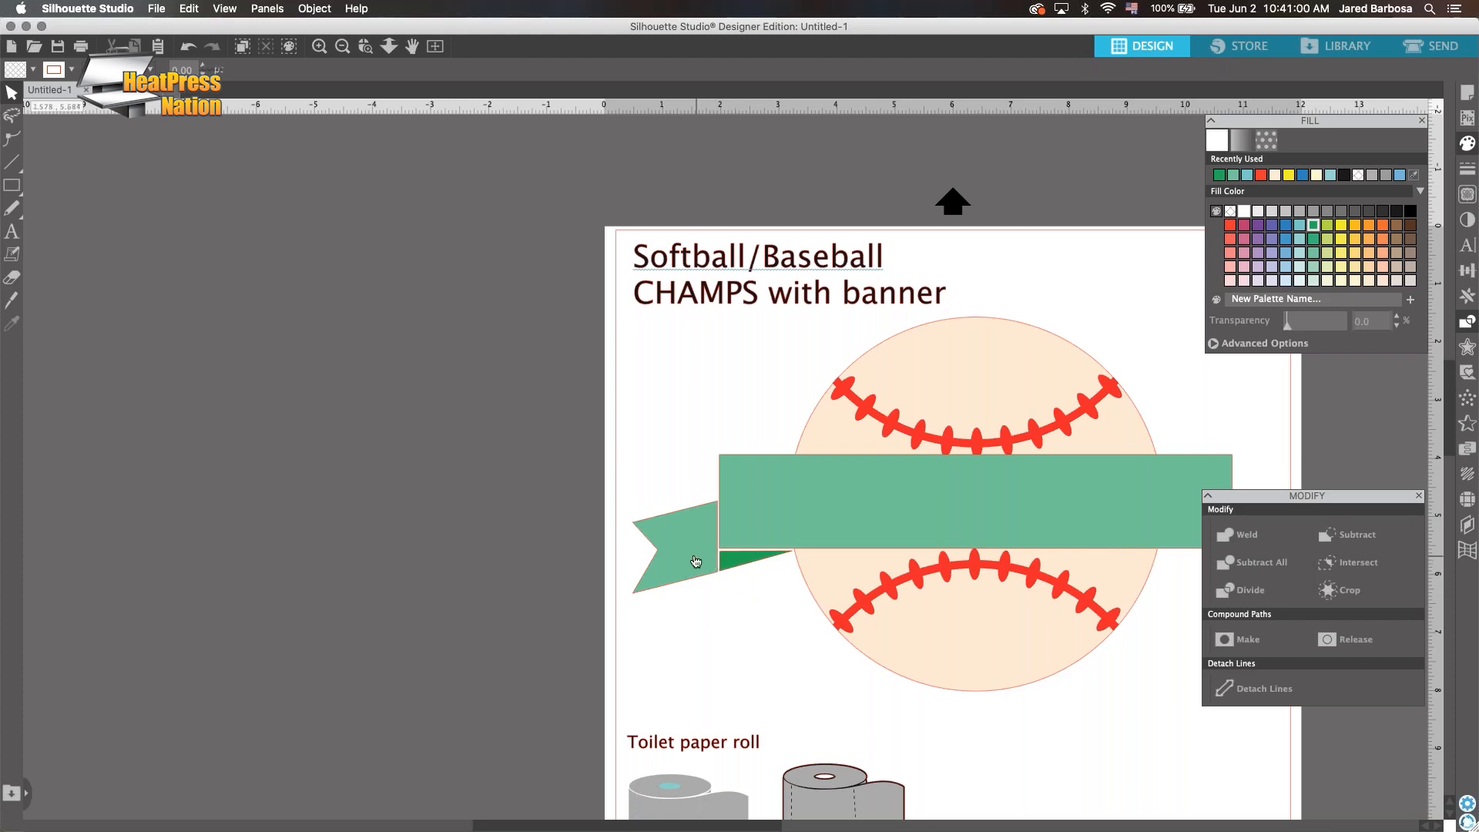
Move the ribbon tail right to overlap the banner's end, and shift the fold triangle's two left points just past the tail's inner edge
drag(695, 560, 711, 553)
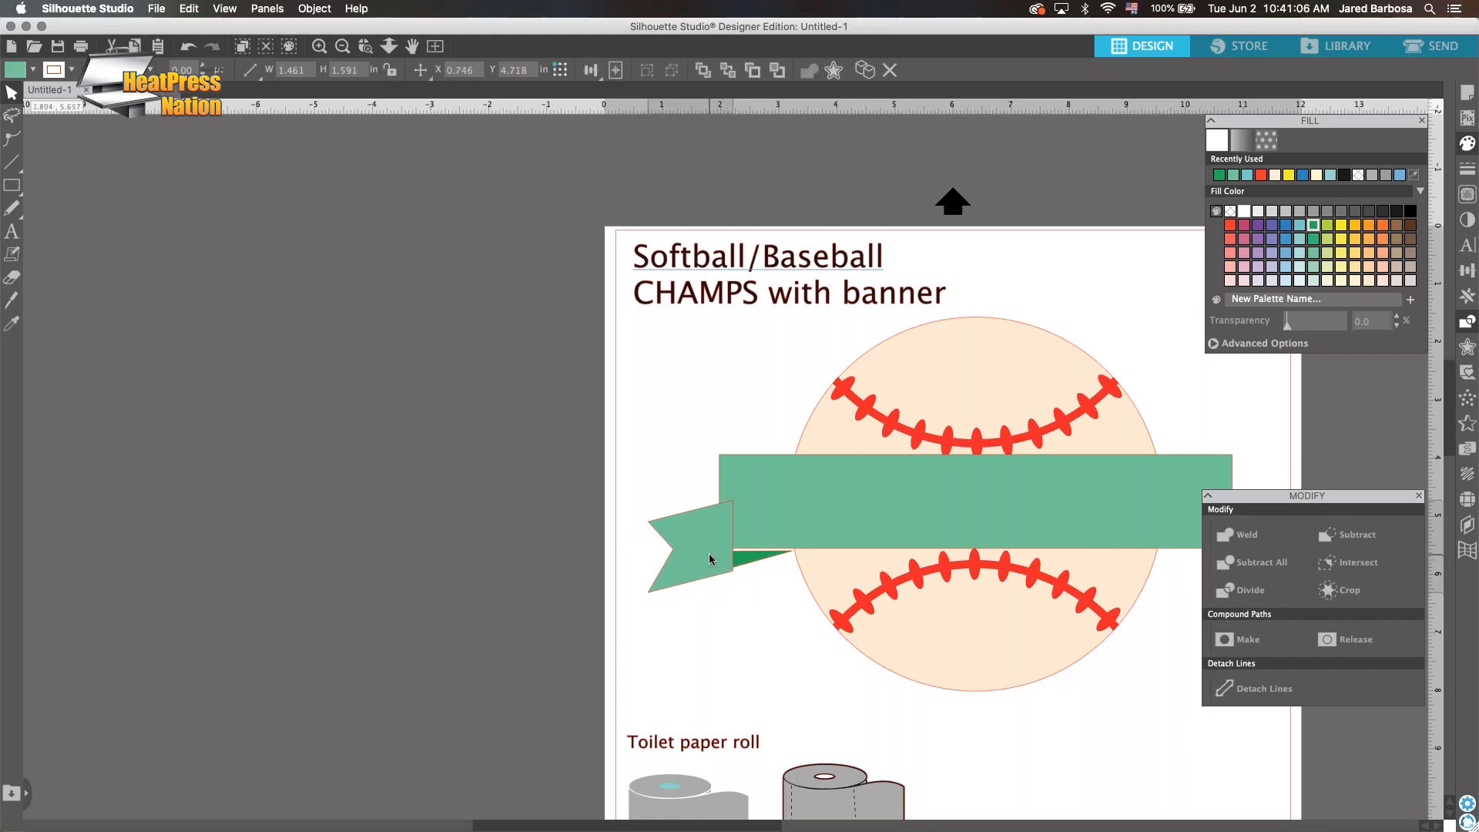
scroll(761, 555, up, 5)
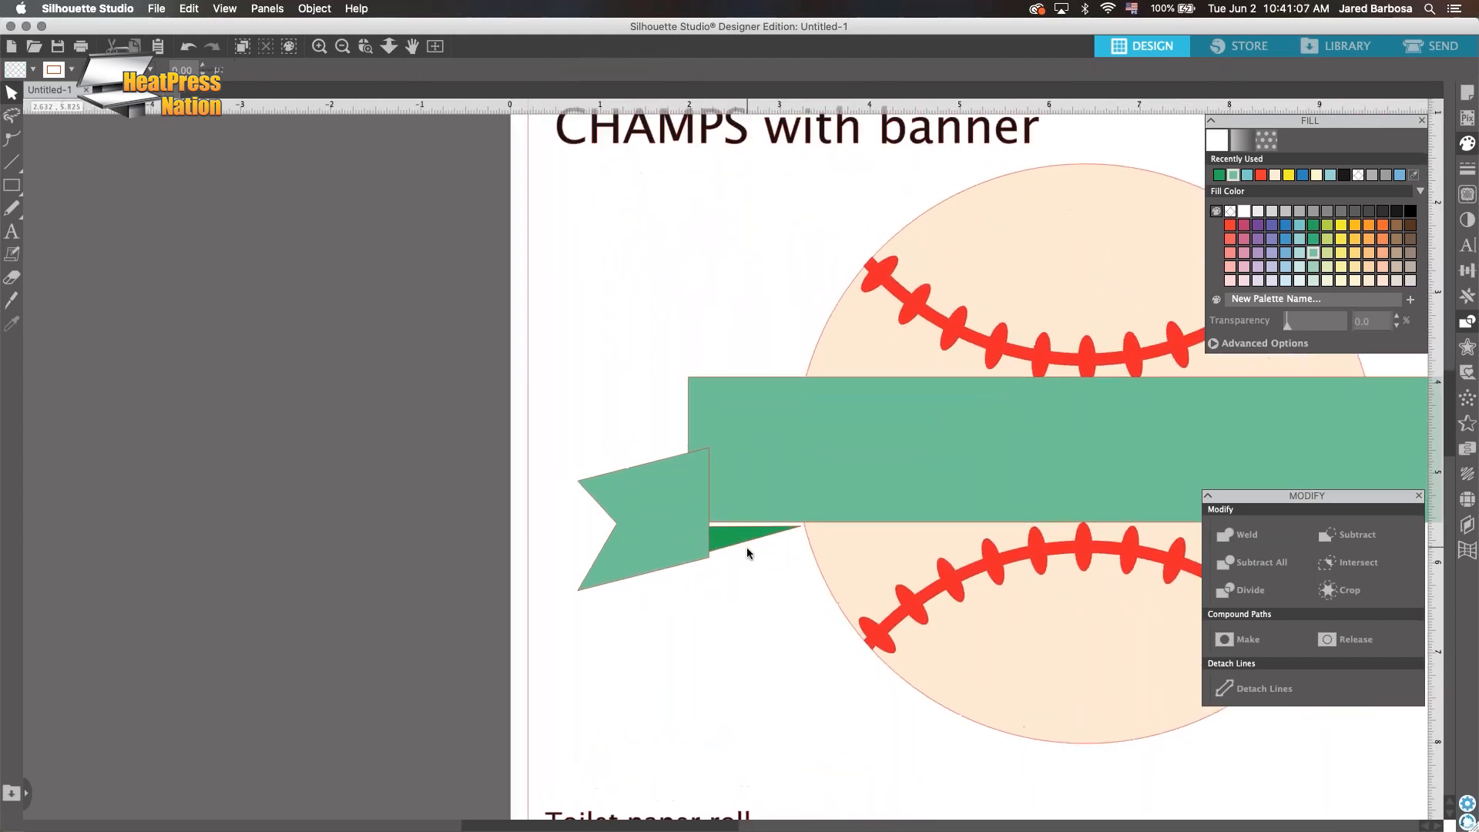
scroll(741, 548, up, 5)
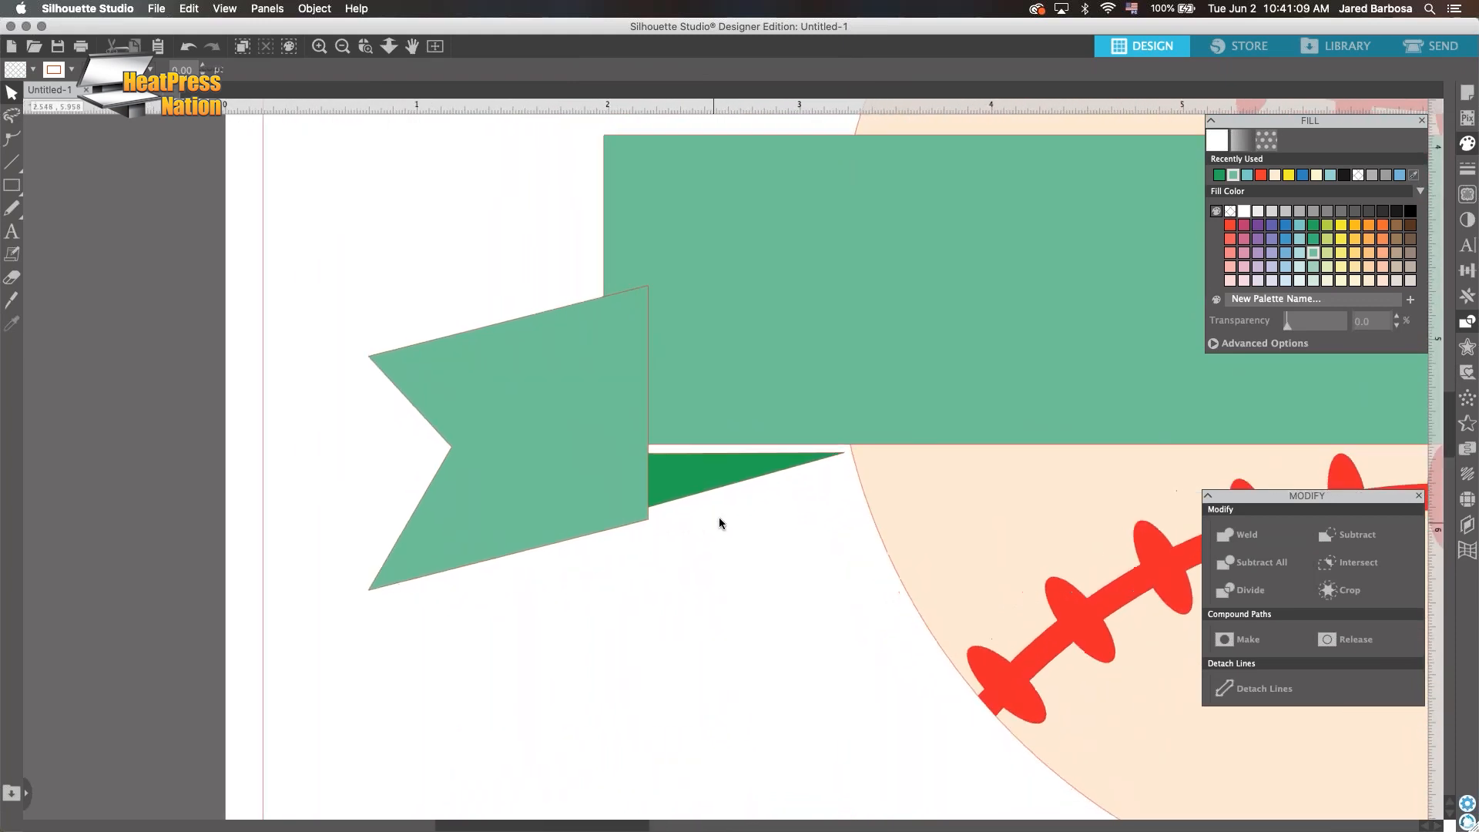
scroll(717, 517, up, 2)
click(687, 450)
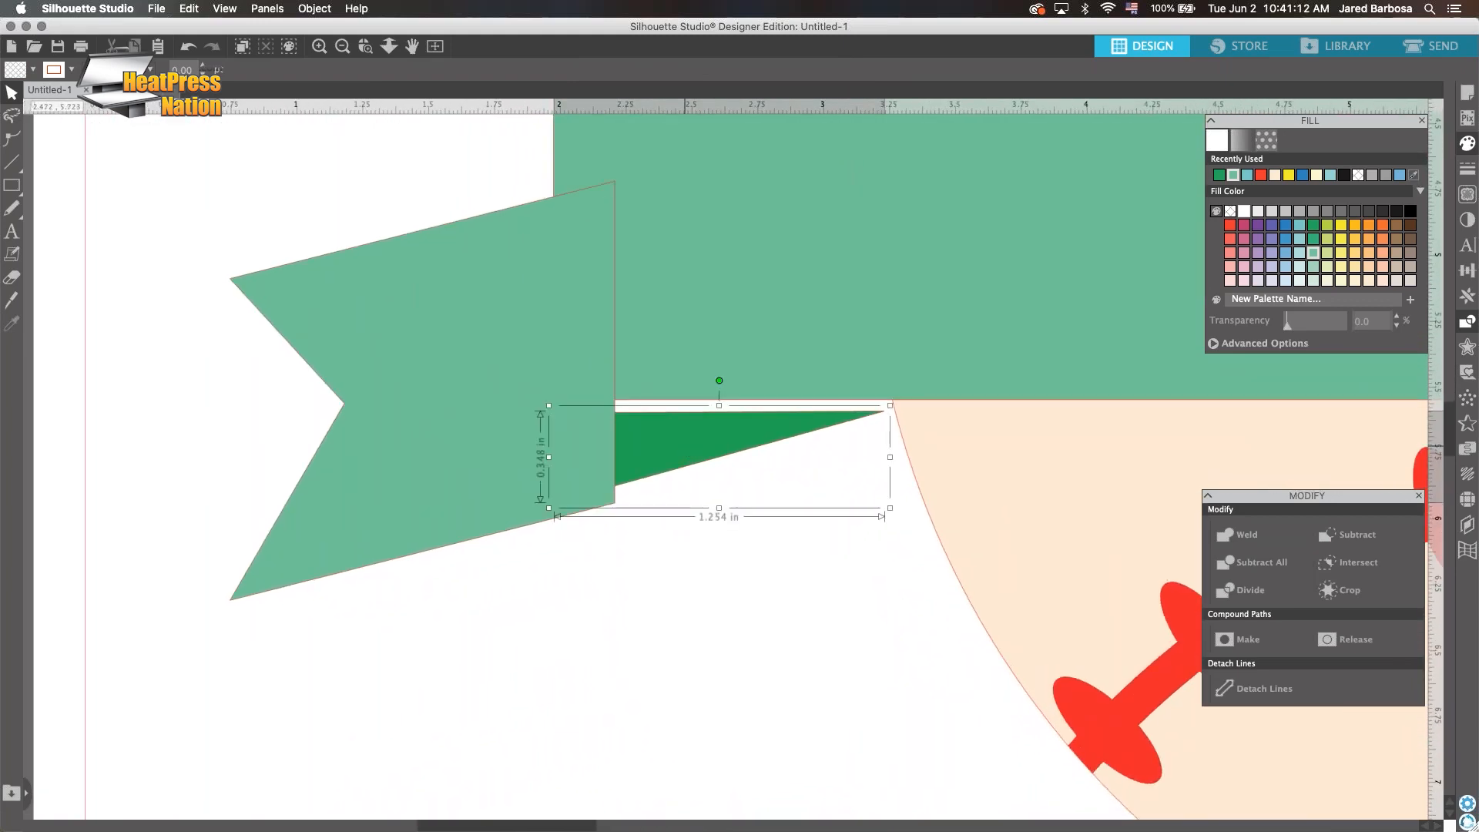
double_click(657, 447)
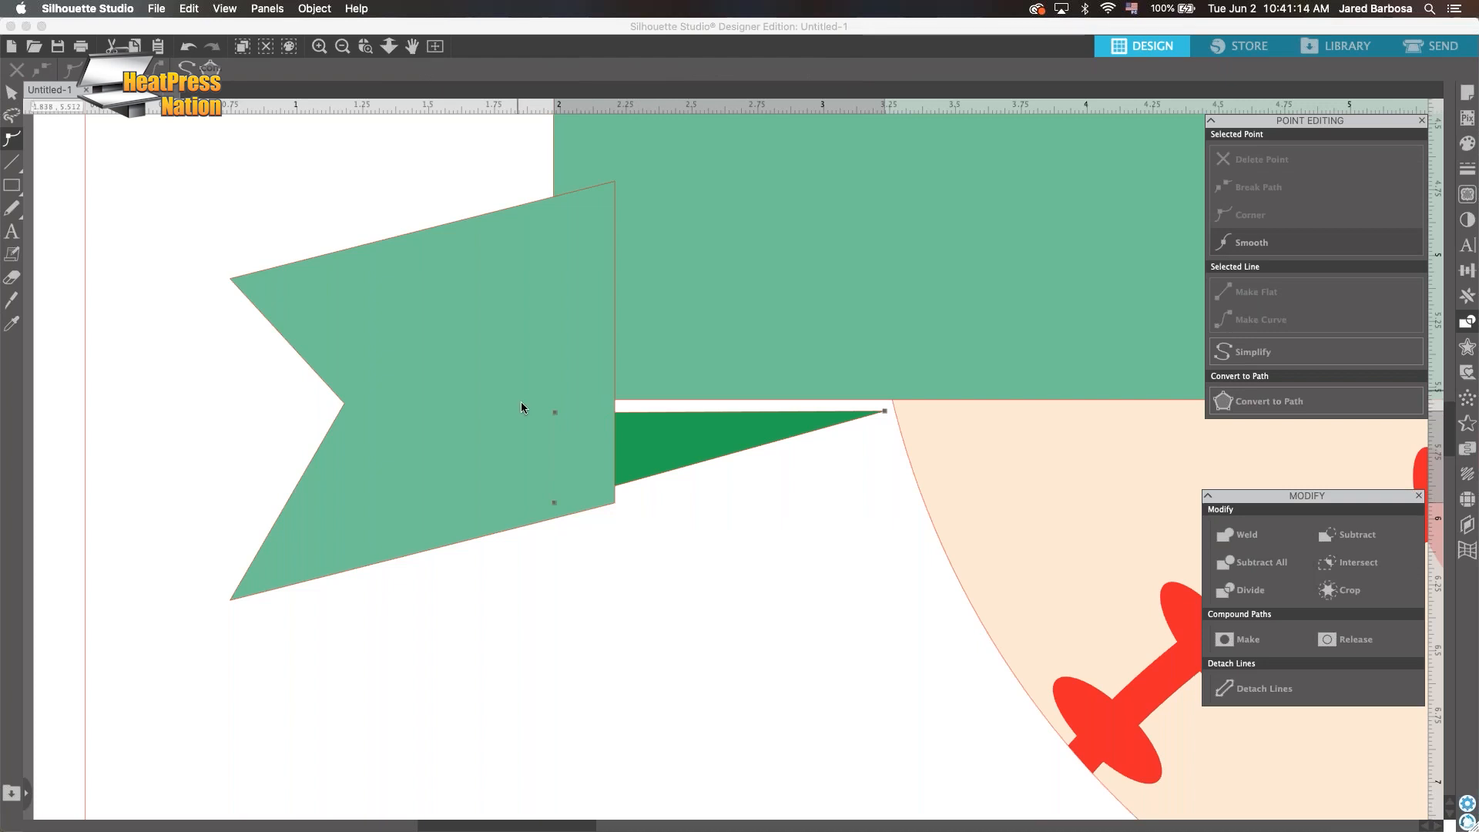
drag(518, 392, 623, 499)
click(696, 512)
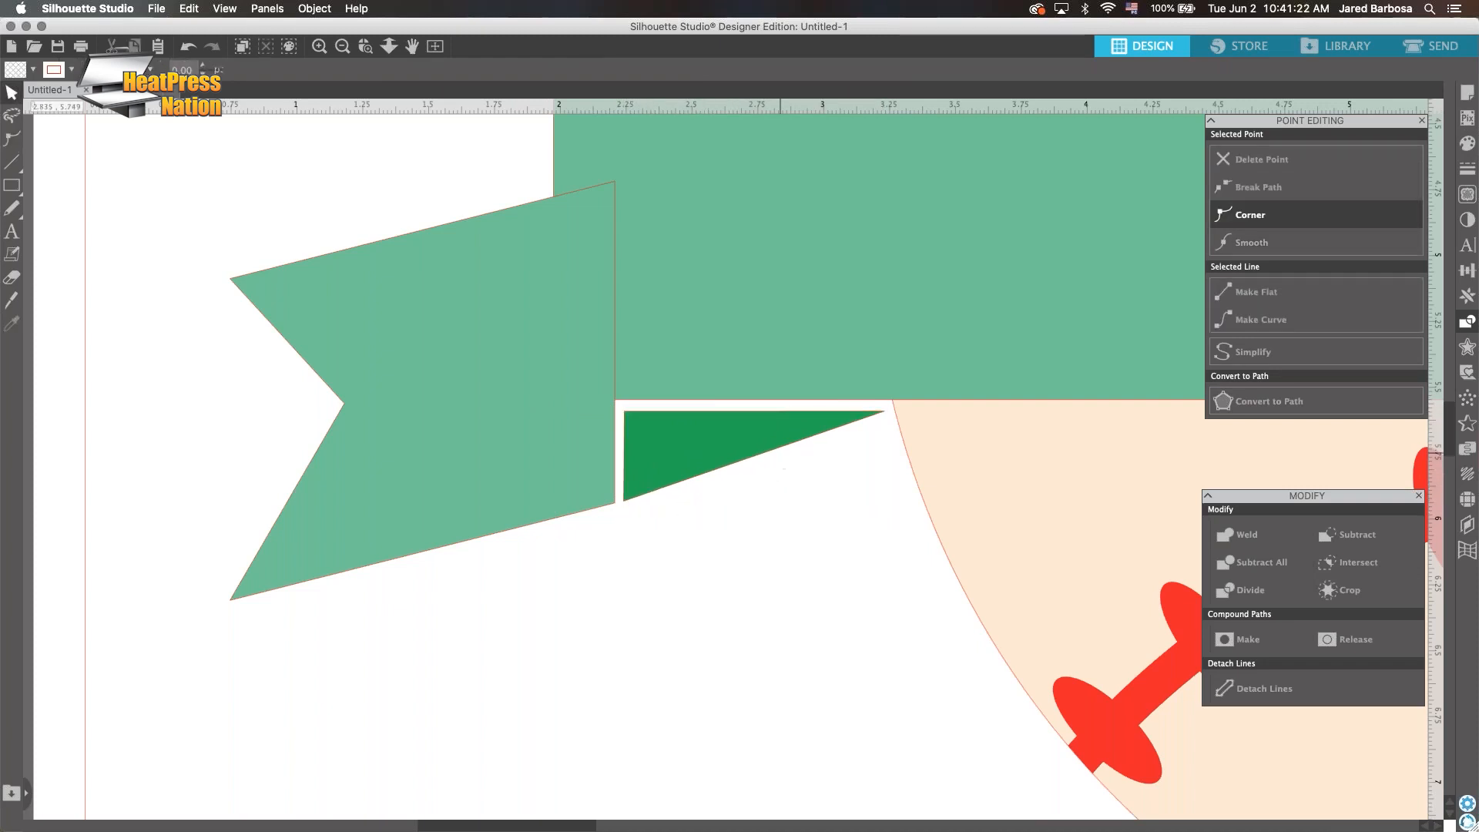
Create an outward offset of the banner rectangle with square corners at a distance of 0.040 in
scroll(822, 470, down, 5)
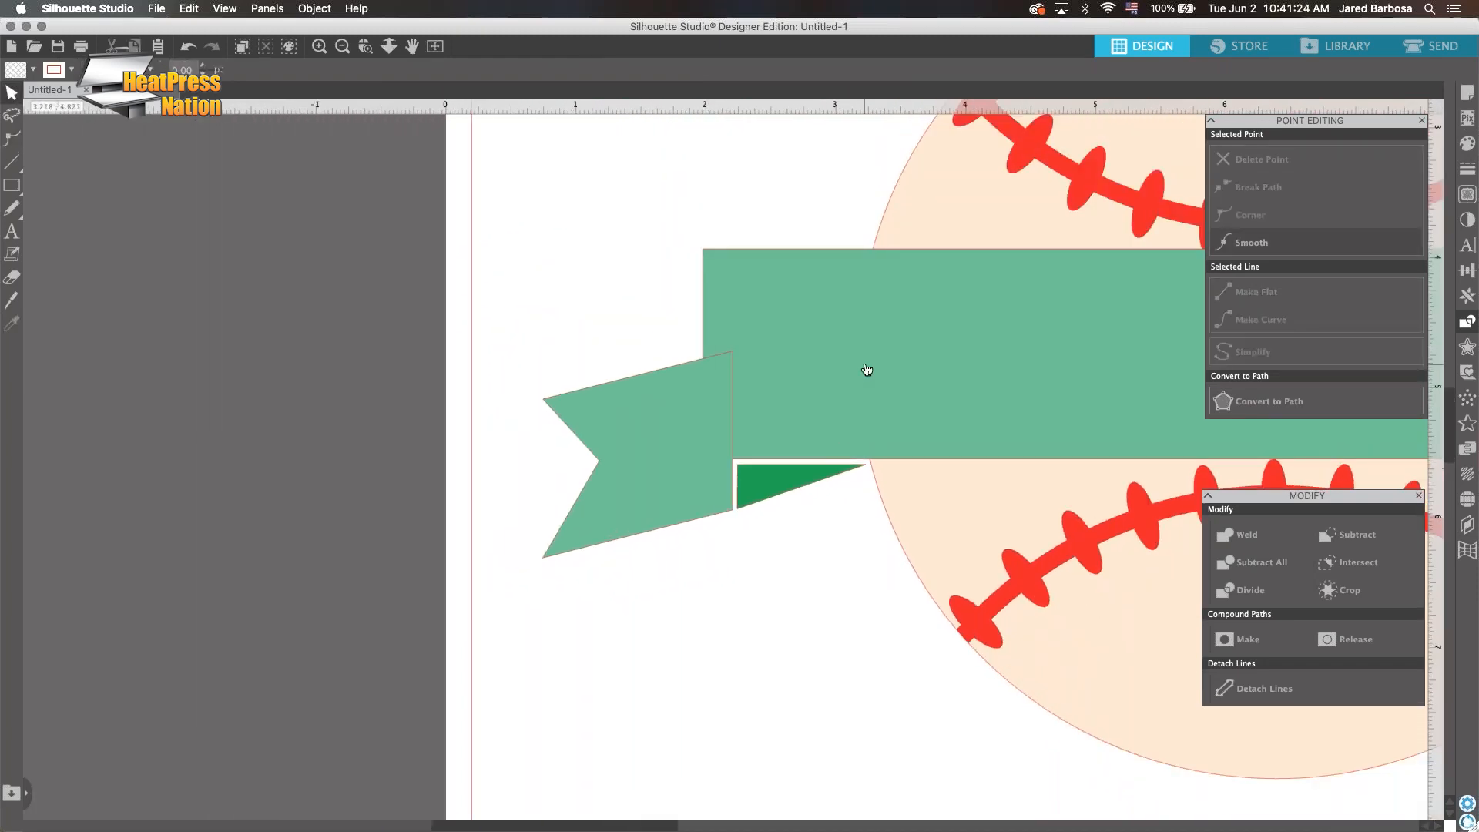
click(867, 370)
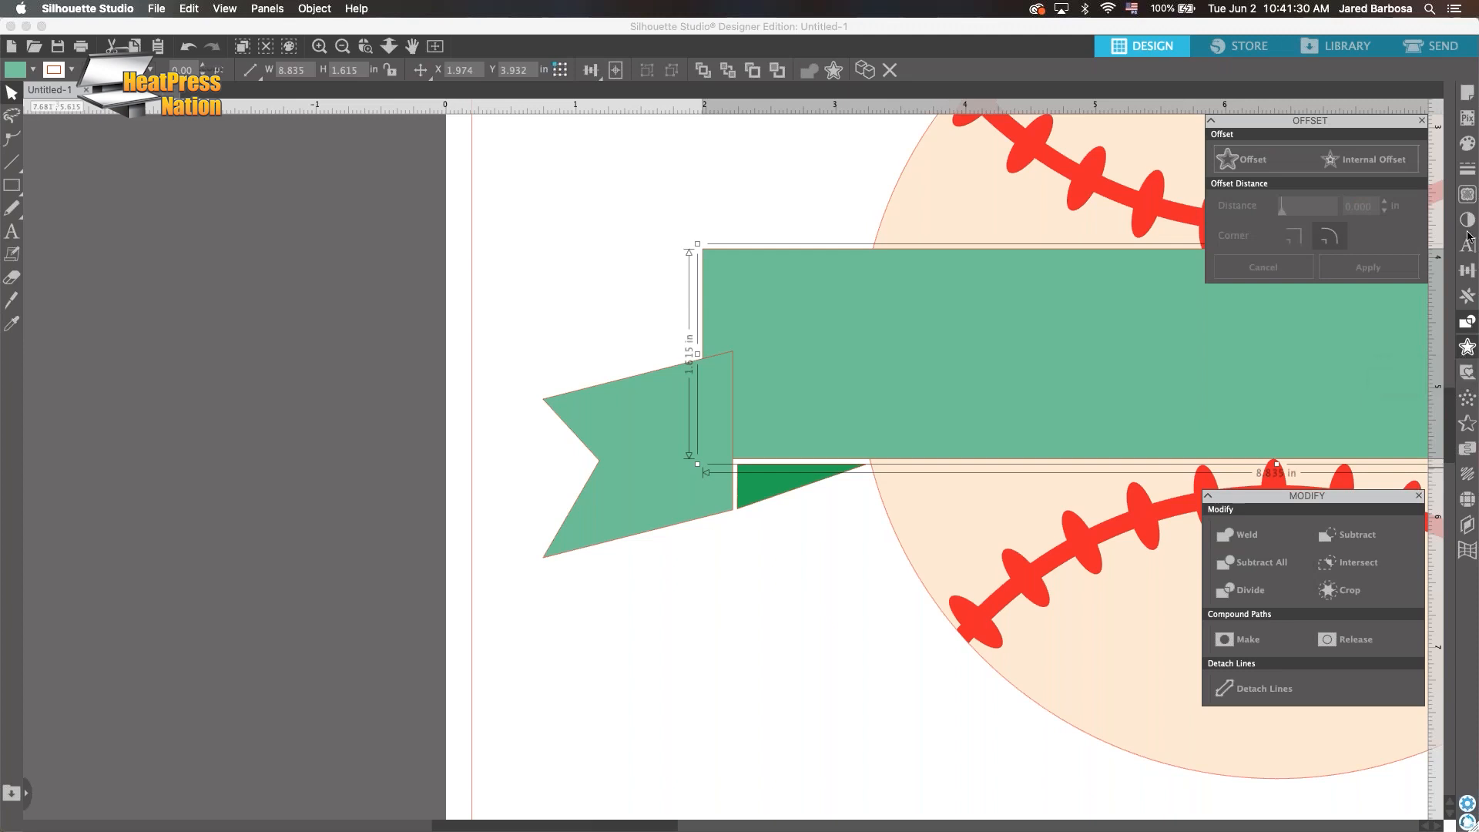
click(1267, 157)
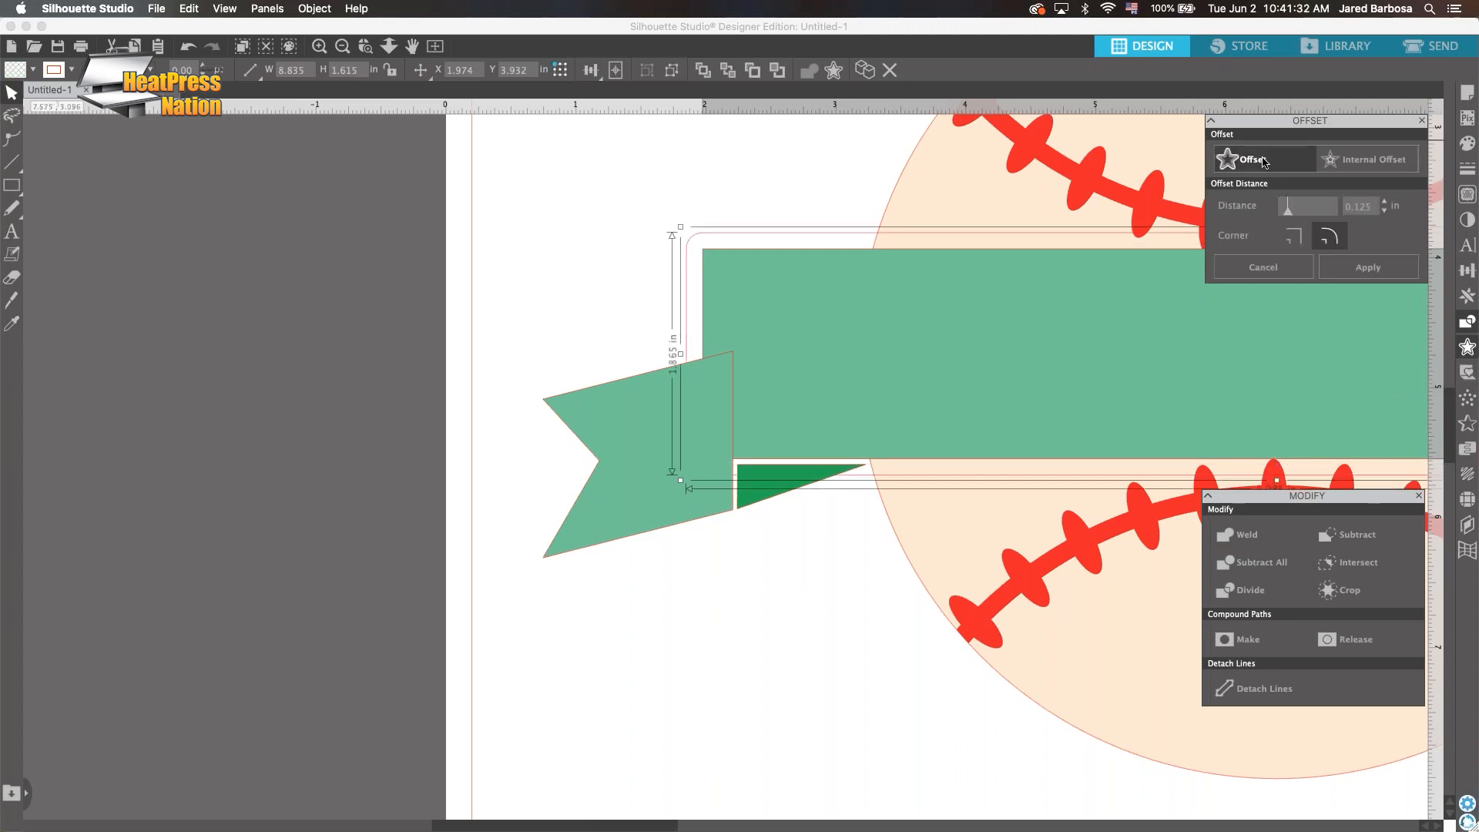
click(1294, 239)
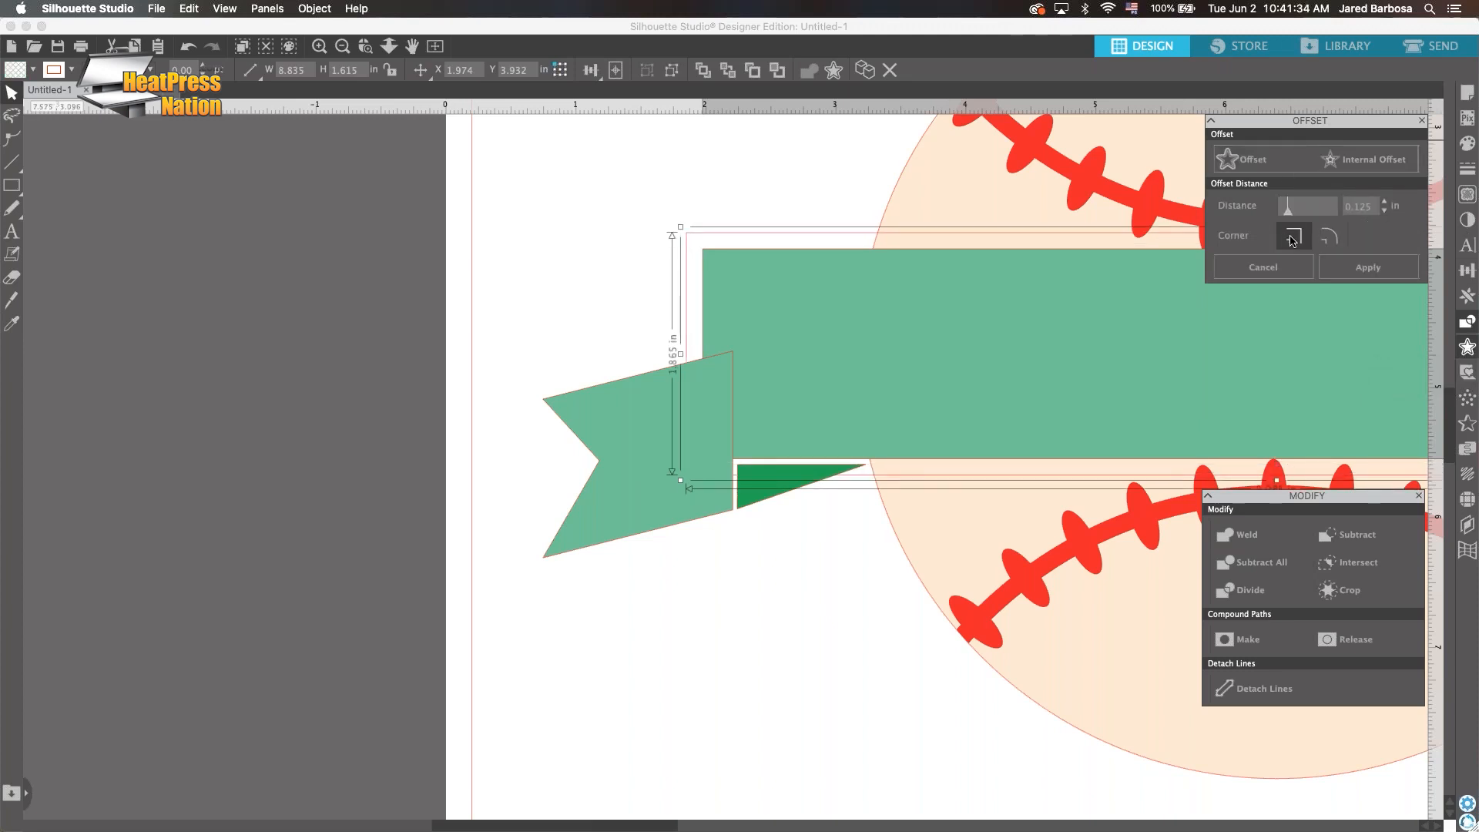
click(1382, 212)
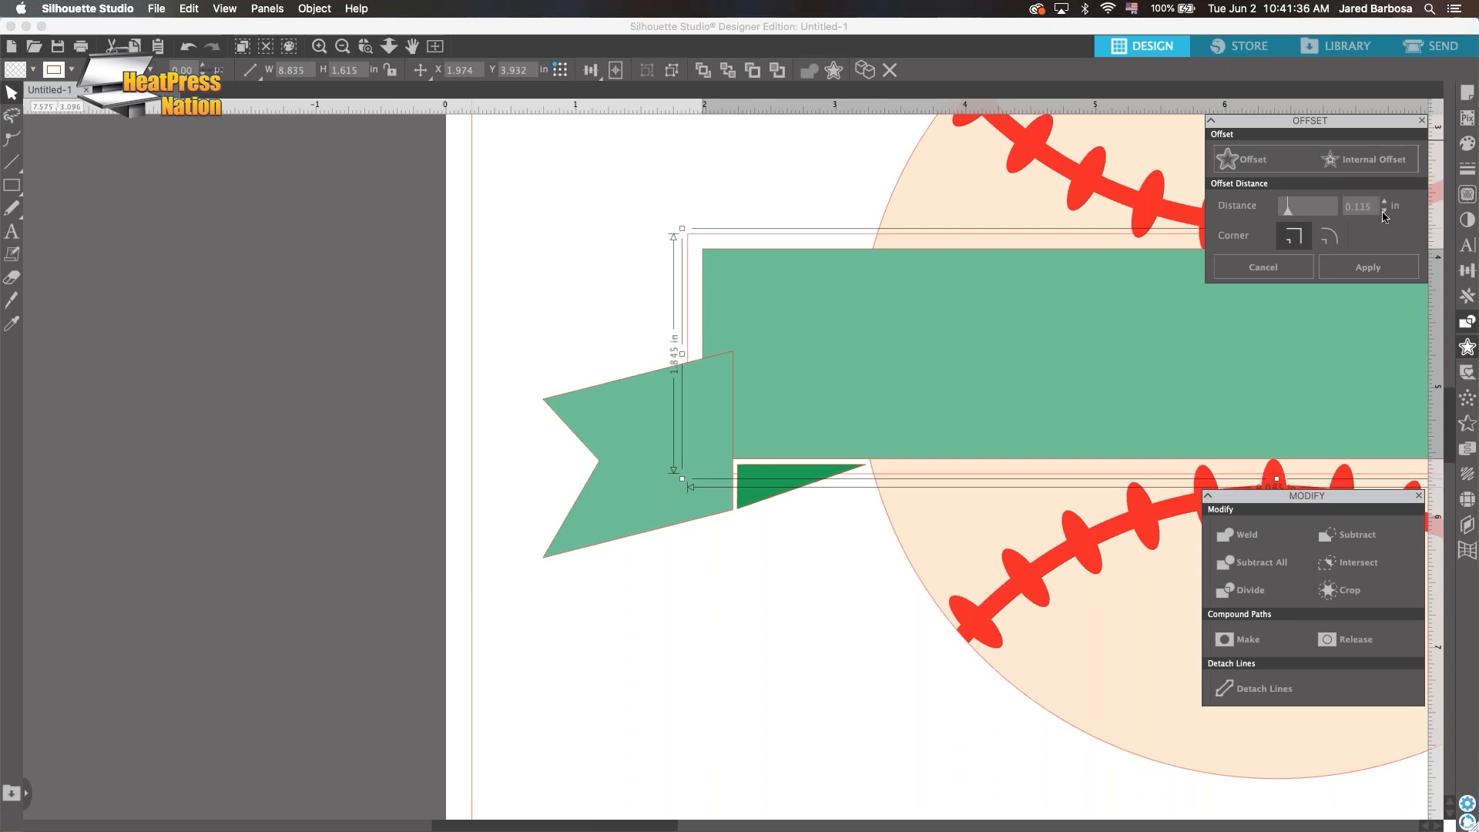
click(1382, 213)
click(1383, 213)
click(1382, 213)
click(1382, 213)
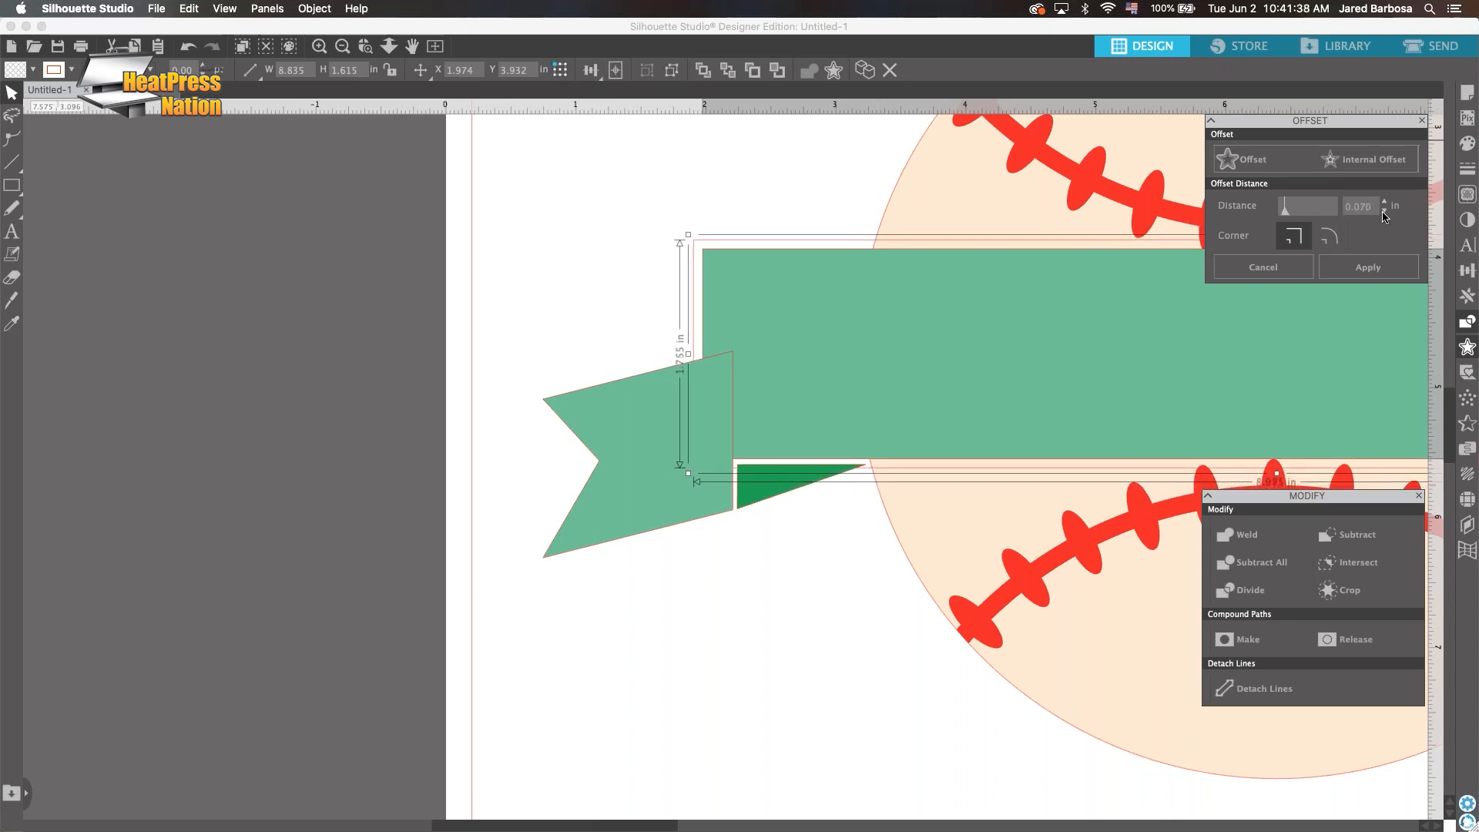
click(1382, 212)
click(1383, 213)
click(1382, 213)
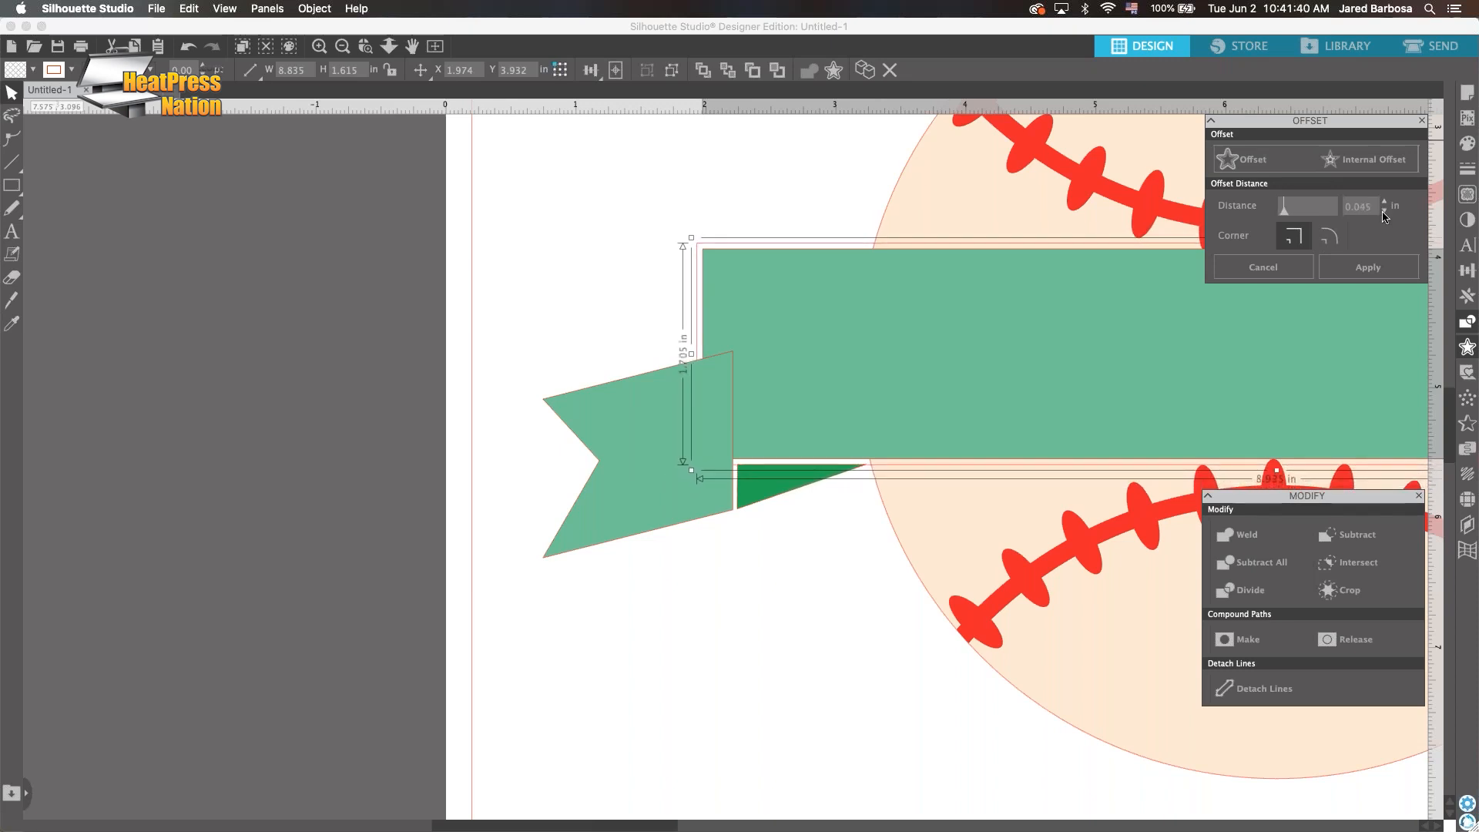
click(1383, 212)
click(1368, 267)
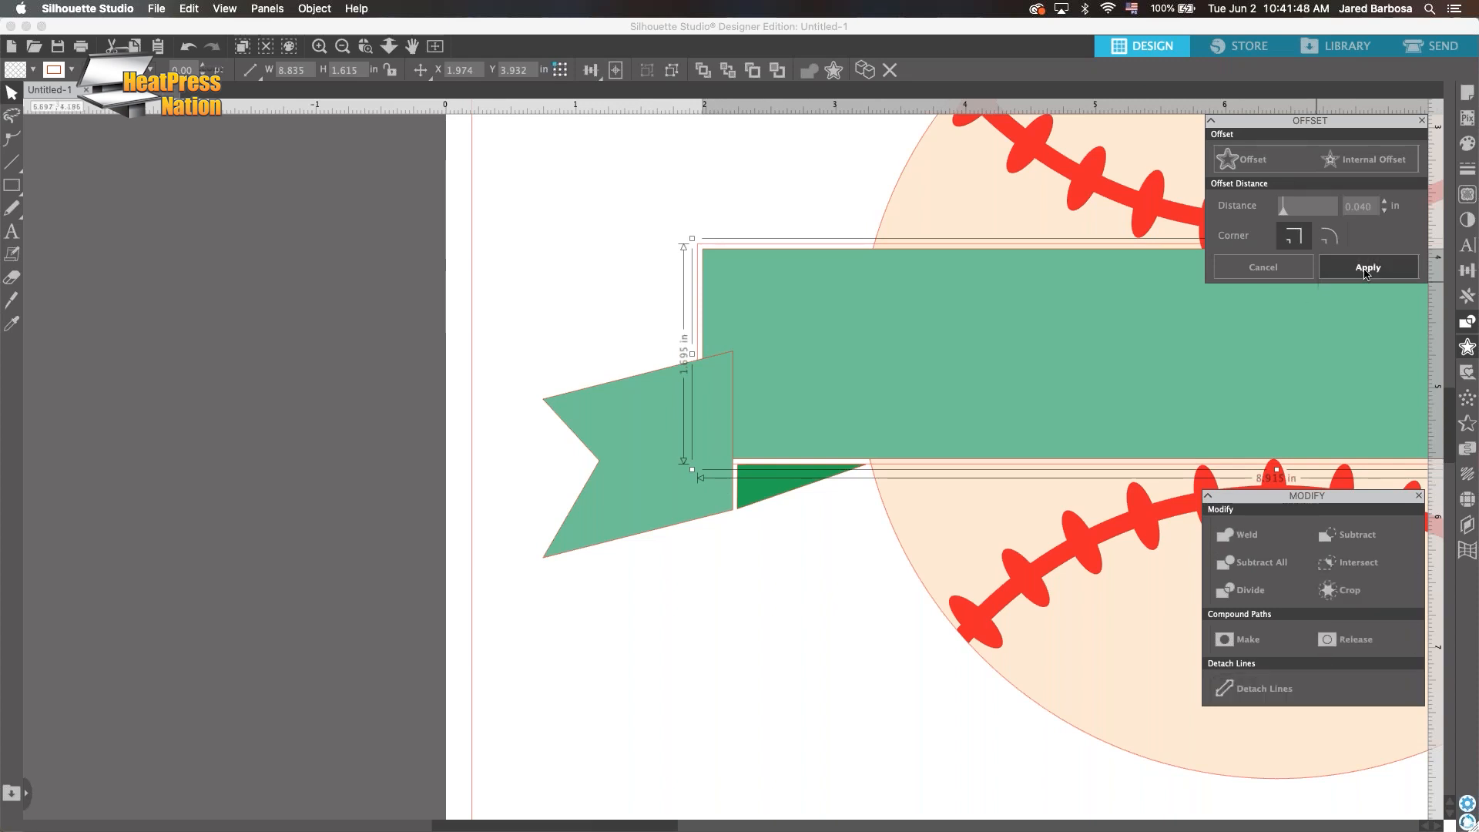
click(1366, 270)
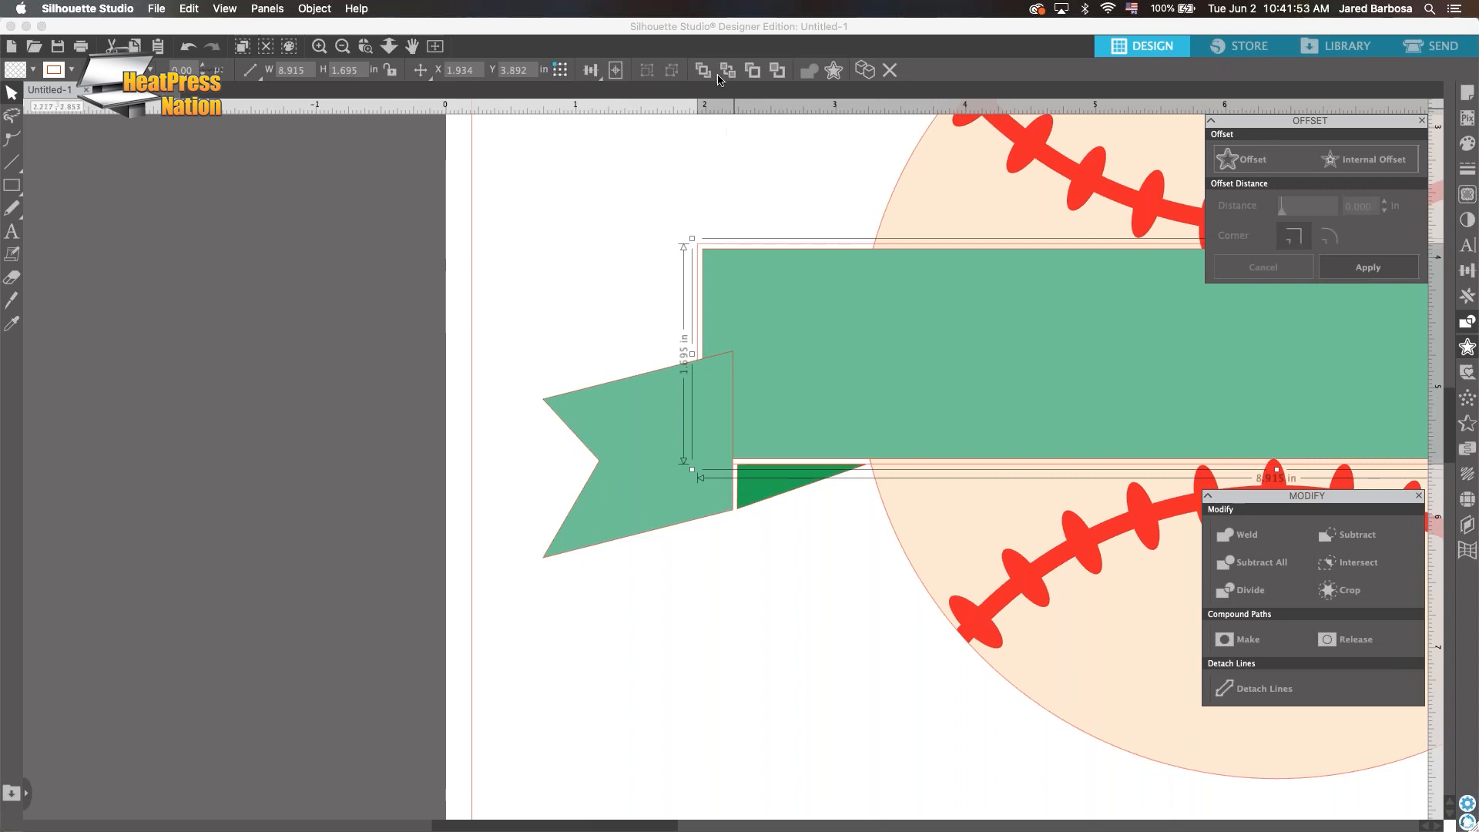
Subtract the banner's offset outline from the ribbon tail to leave a narrow gap around the banner
shift+click(651, 436)
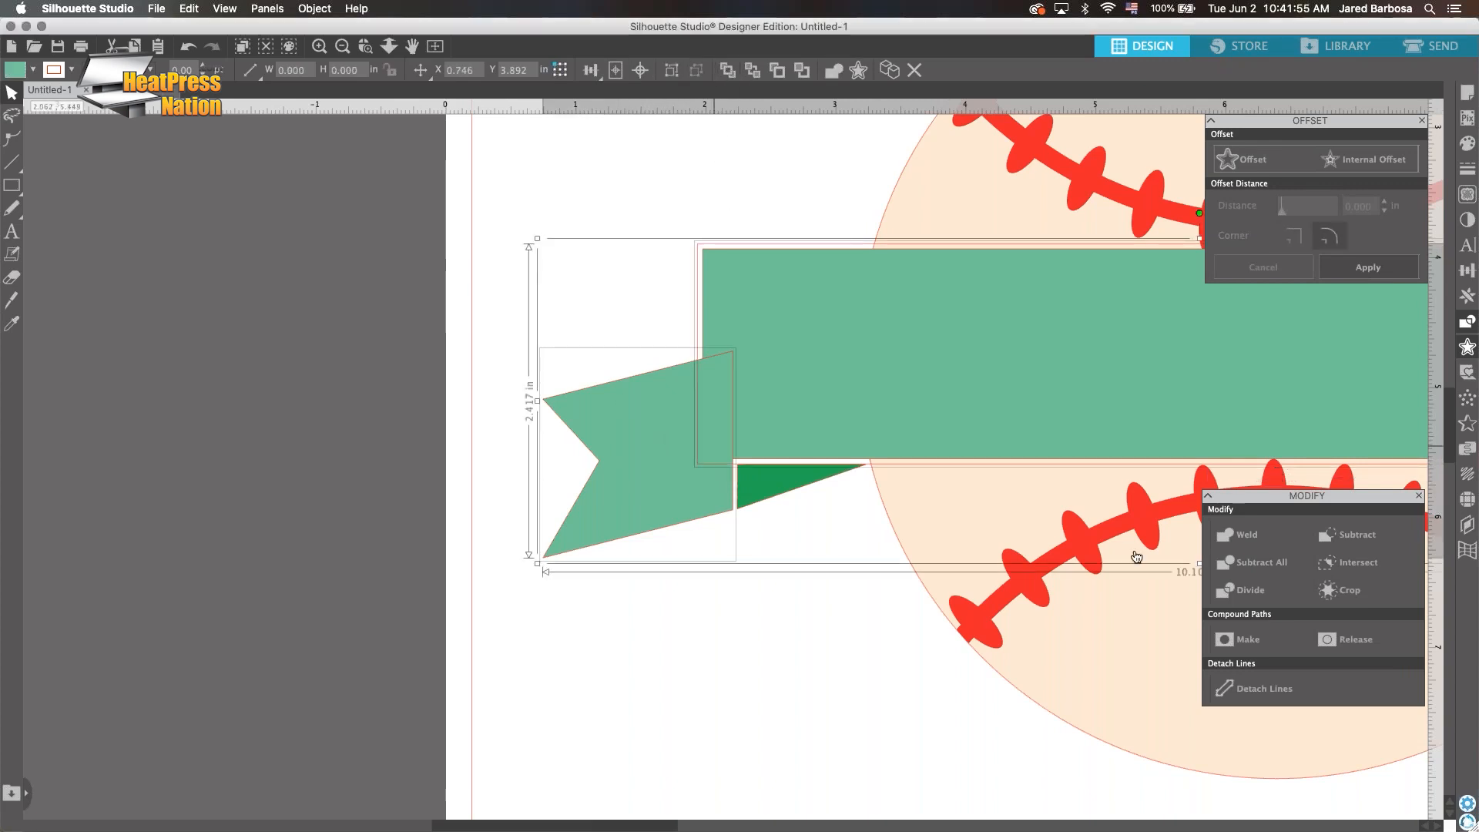
click(1344, 539)
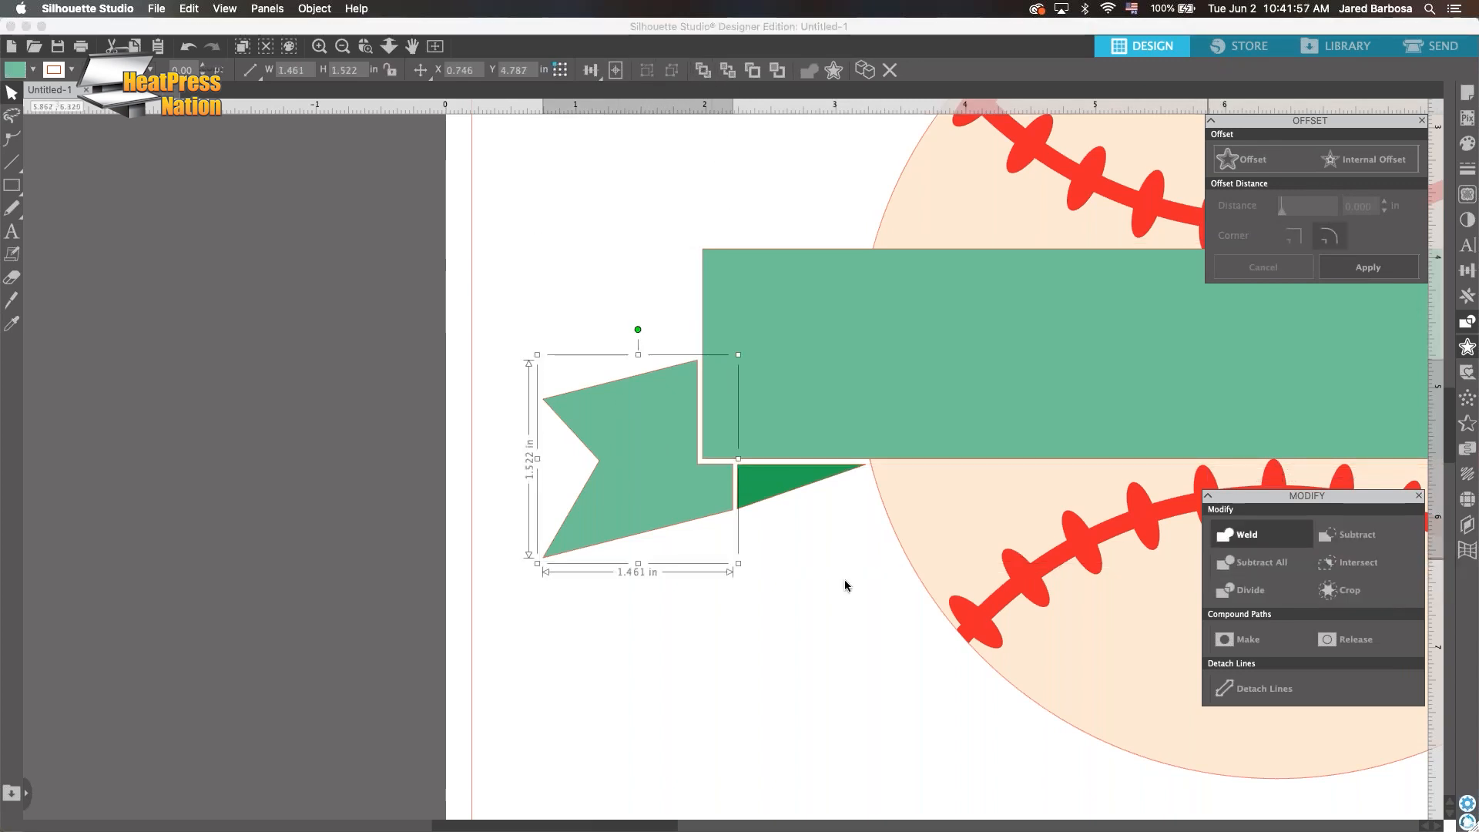
click(776, 590)
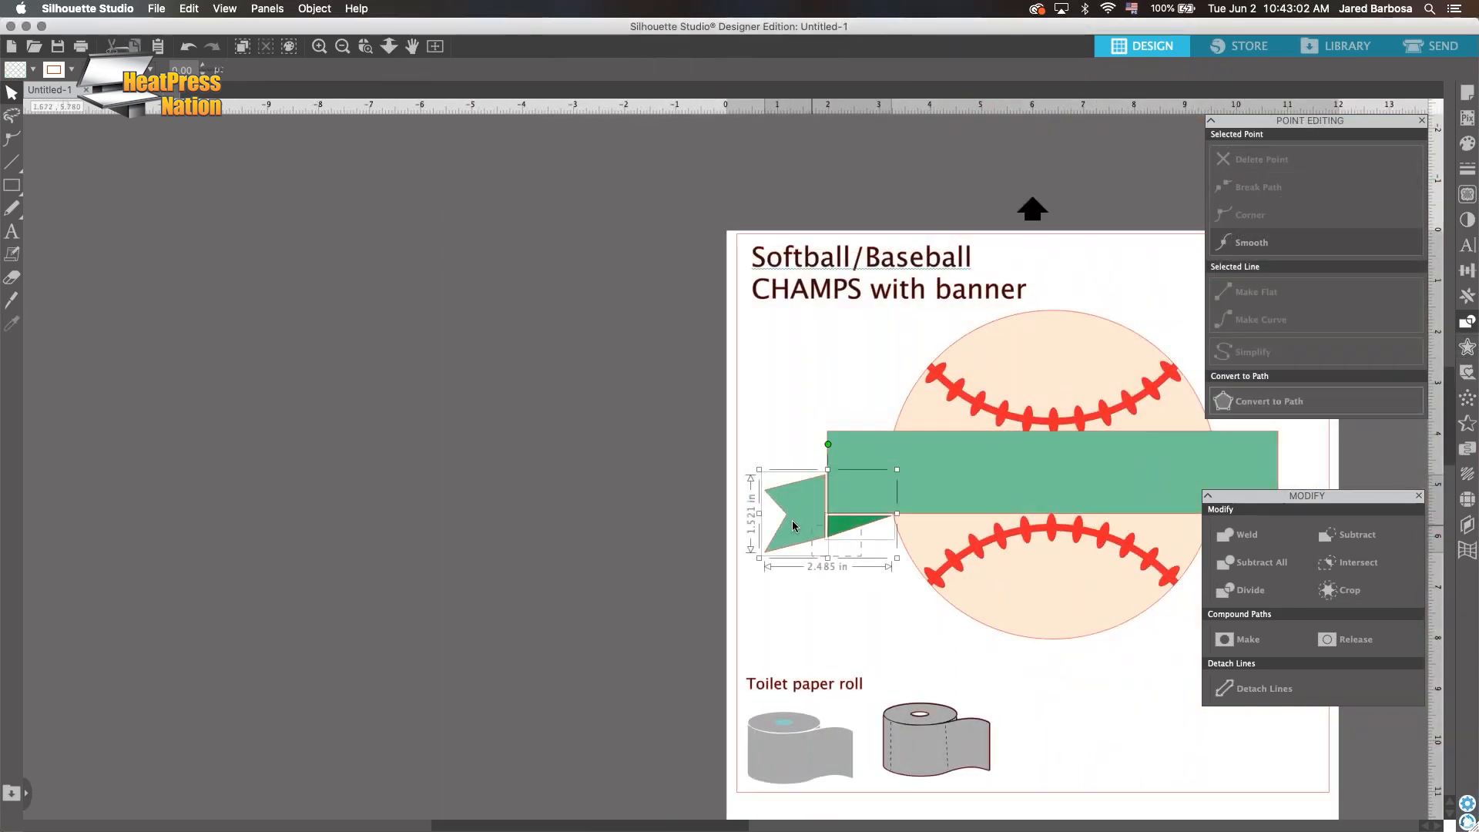
Group the ribbon tail with its dark green fold triangle and paste a copy of the group
click(792, 524)
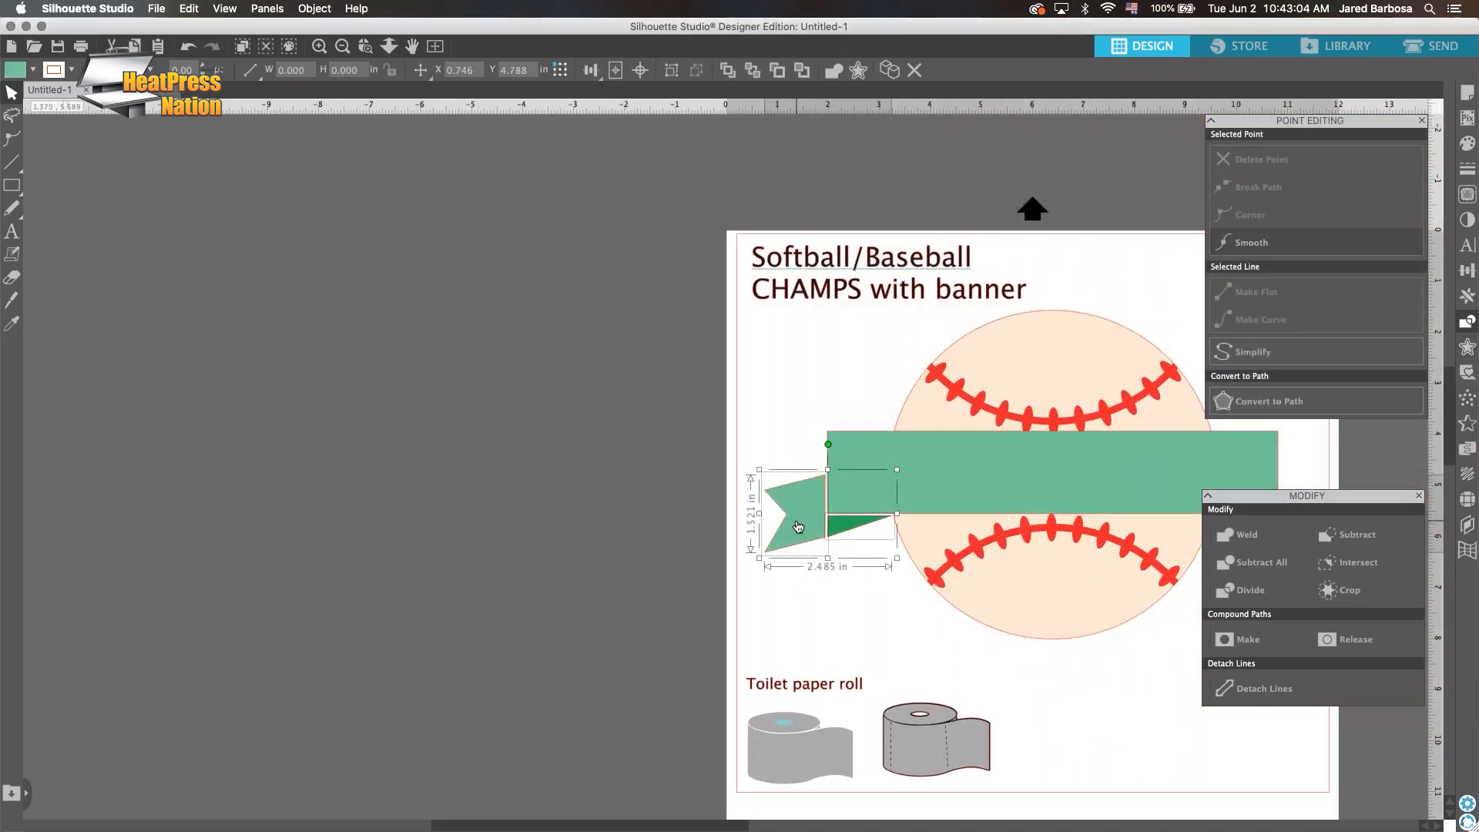
key(super+g)
right_click(818, 520)
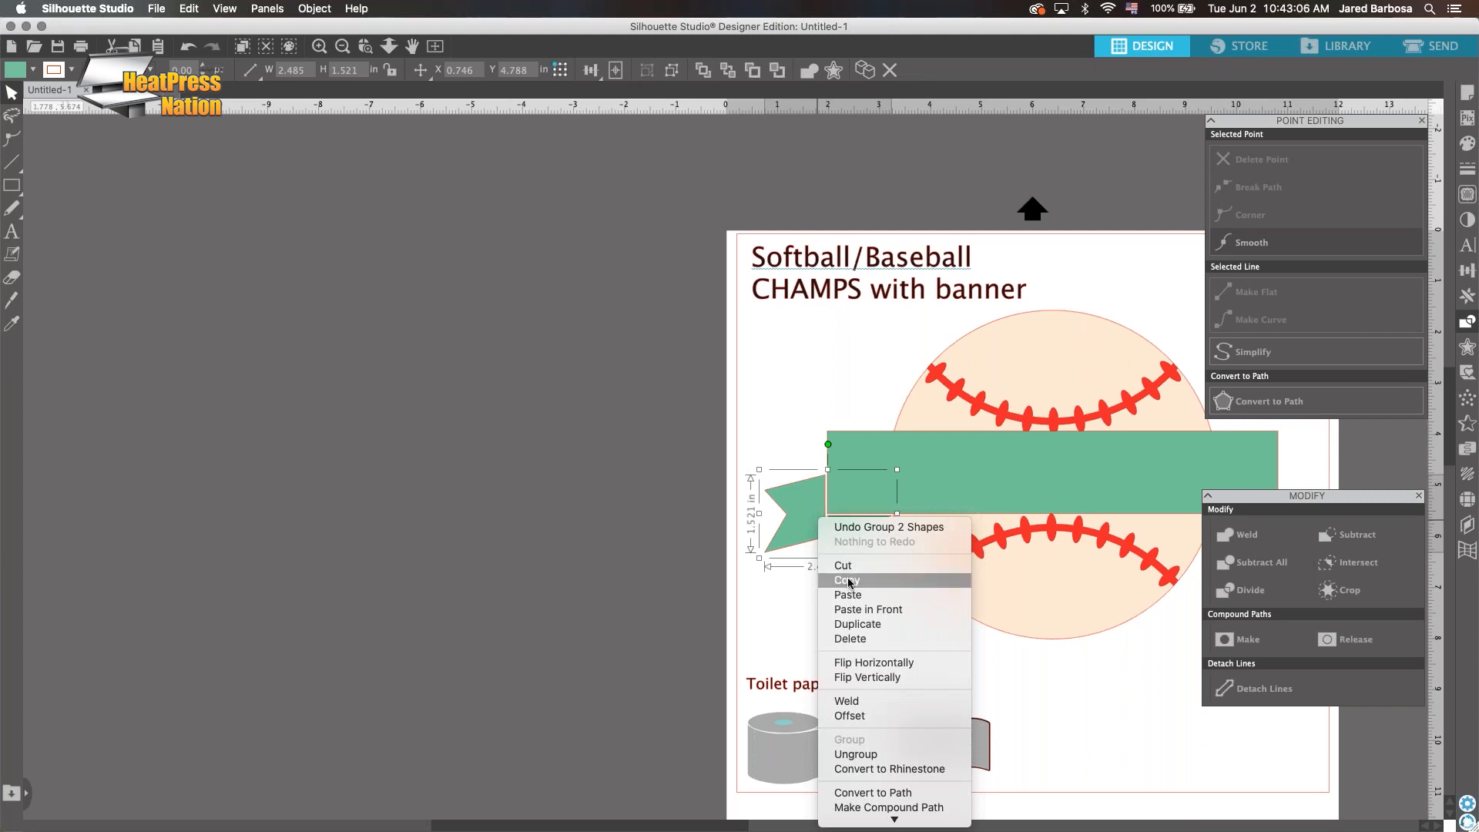
click(848, 581)
right_click(851, 602)
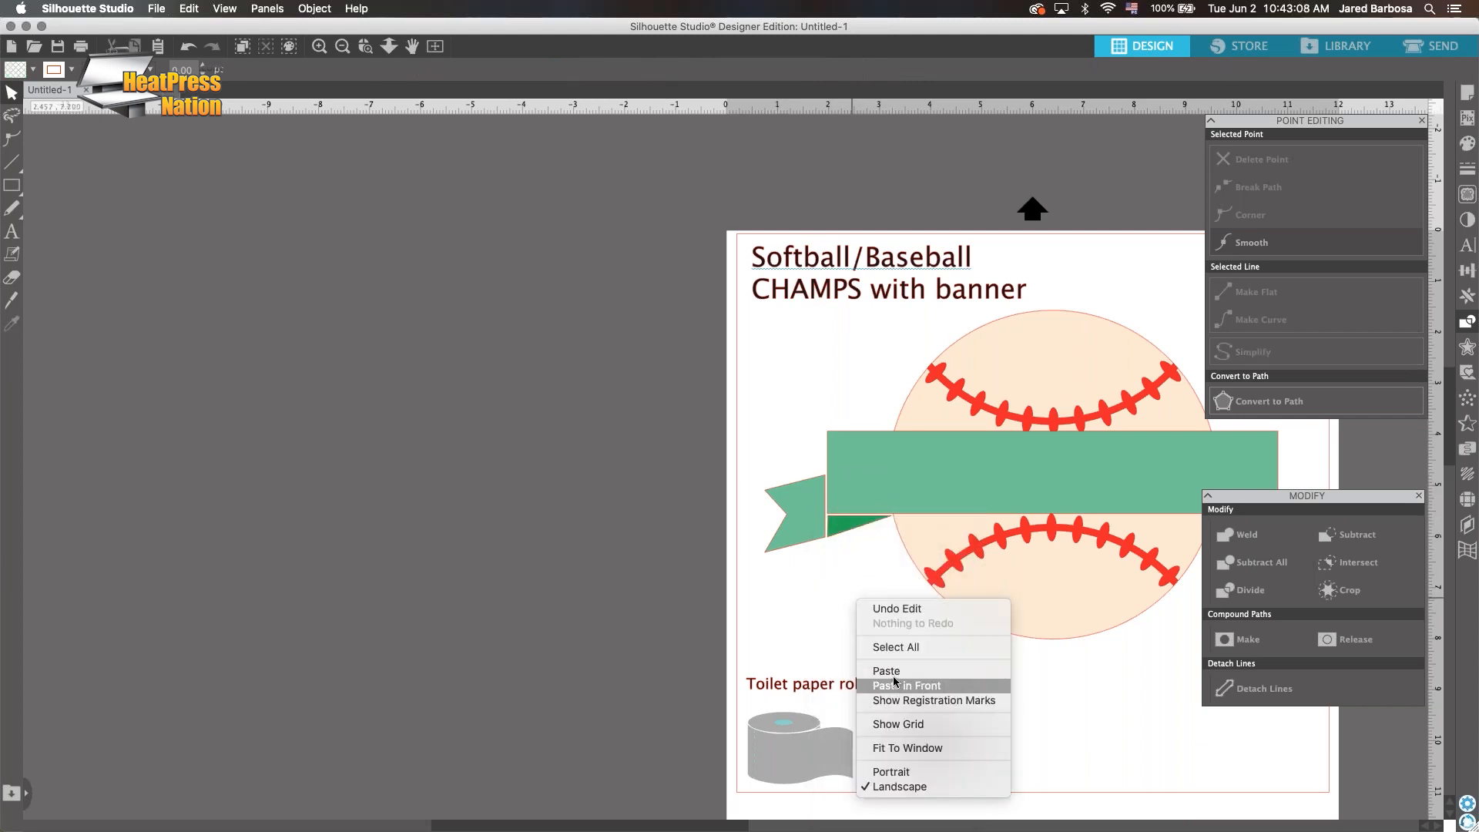
click(878, 671)
Flip the copied ribbon tail group horizontally and move it over to the banner's right end
drag(850, 562, 842, 632)
right_click(843, 621)
click(898, 766)
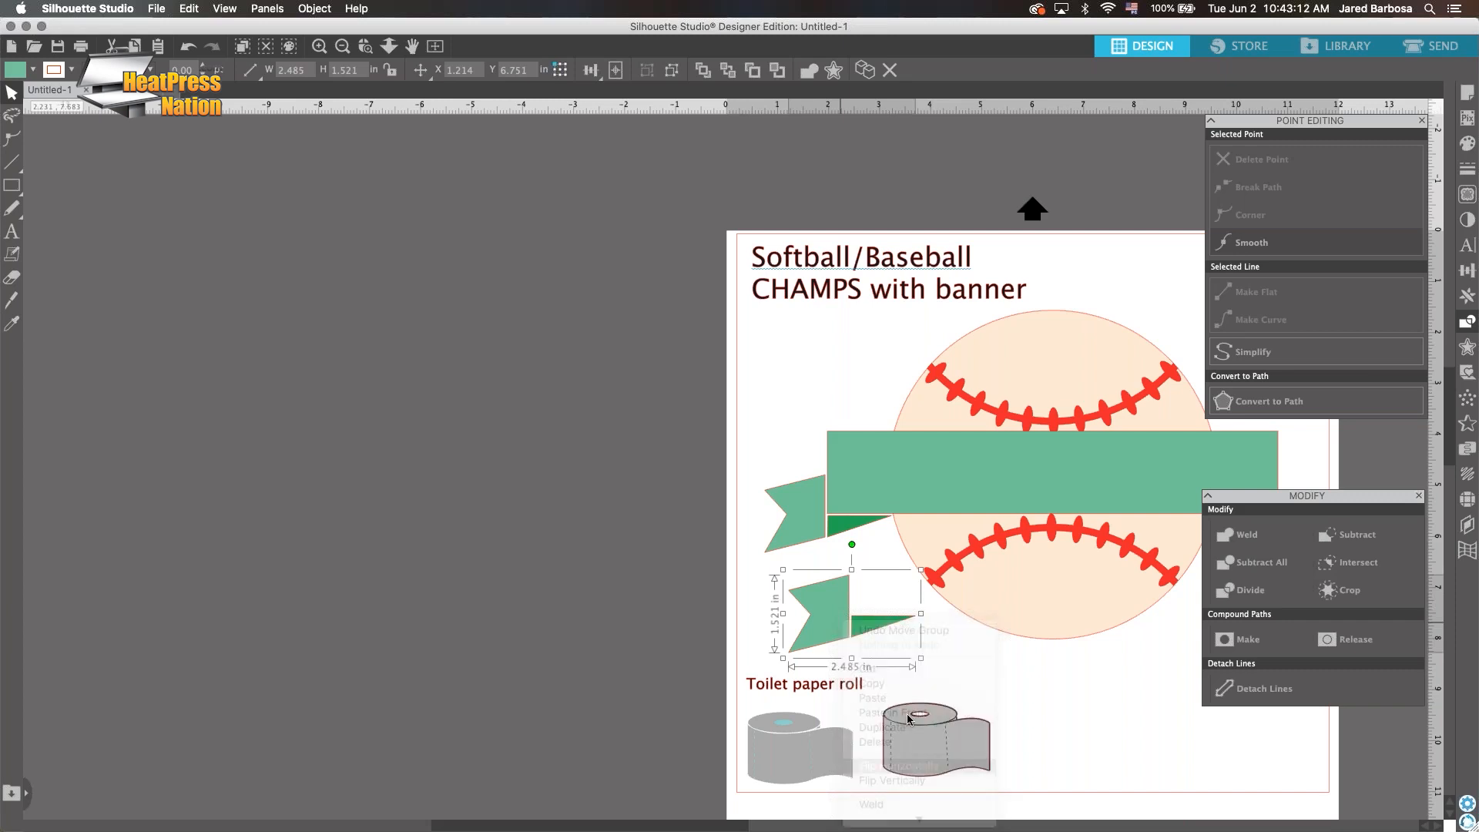
drag(873, 612, 1218, 516)
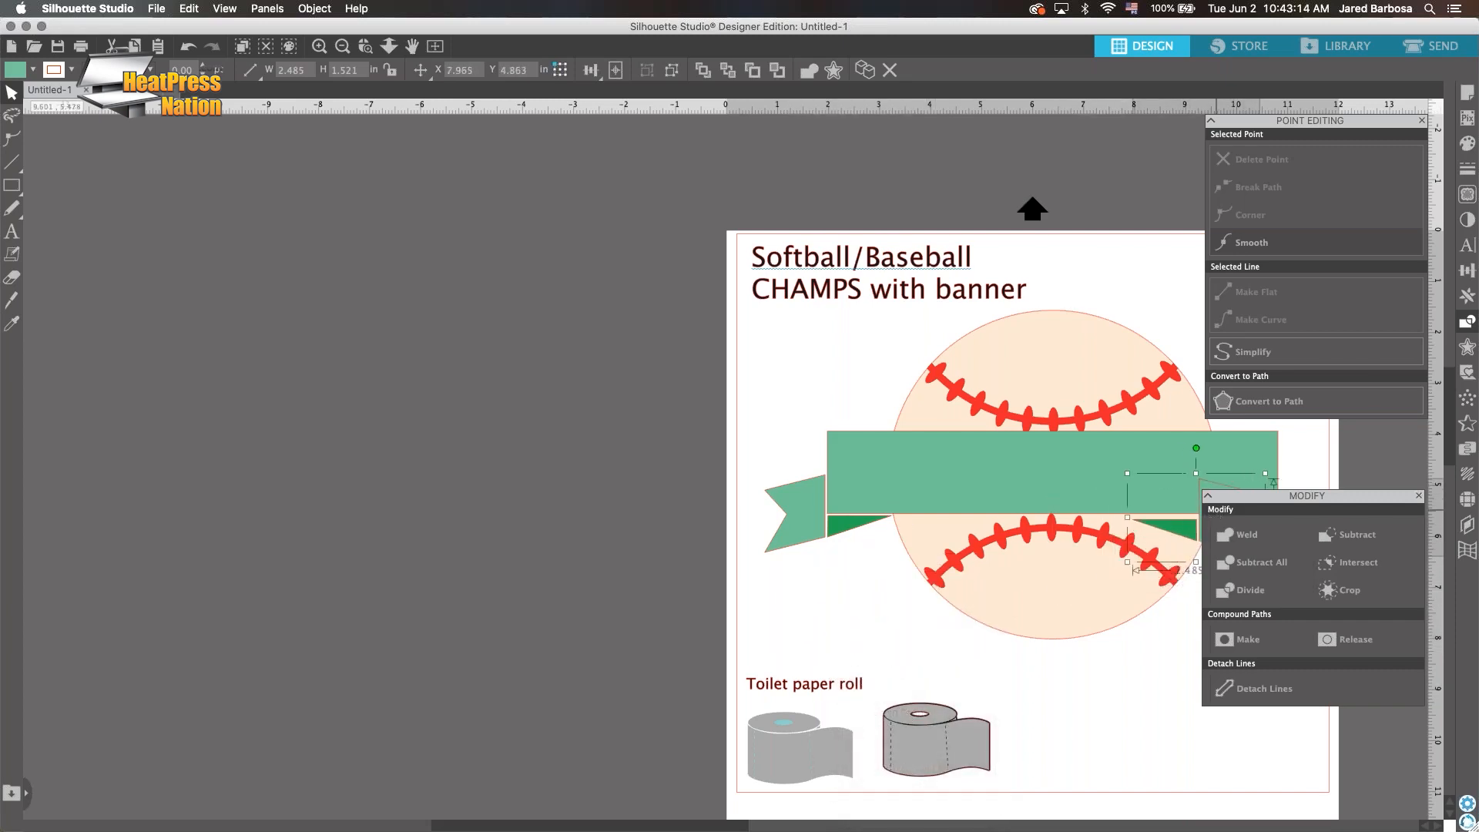
scroll(768, 824, right, 3)
scroll(768, 823, right, 5)
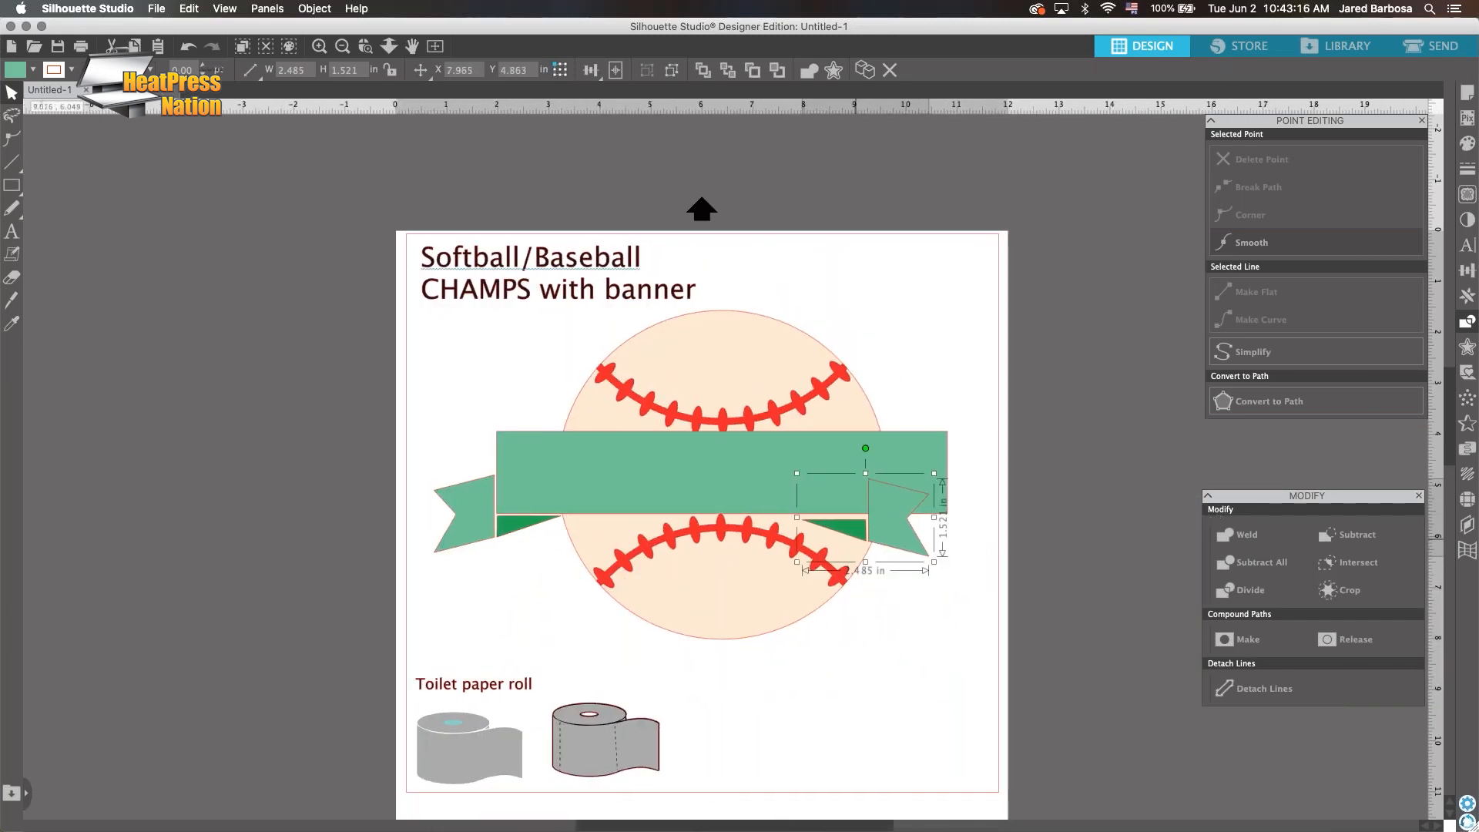
Move the second ribbon tail to the banner's right end and align both tails vertically by their middles
drag(897, 532, 982, 527)
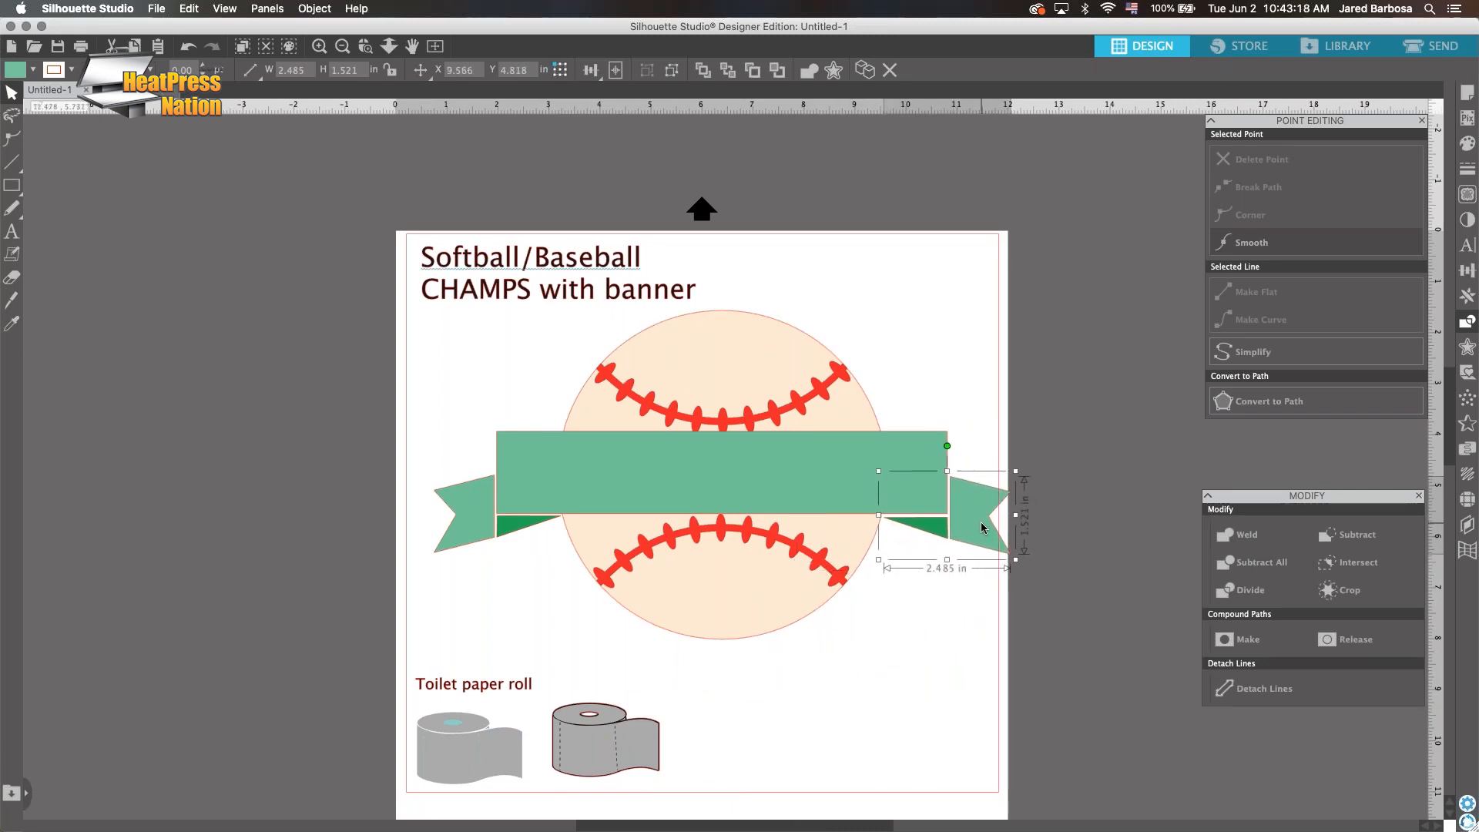
shift+click(485, 512)
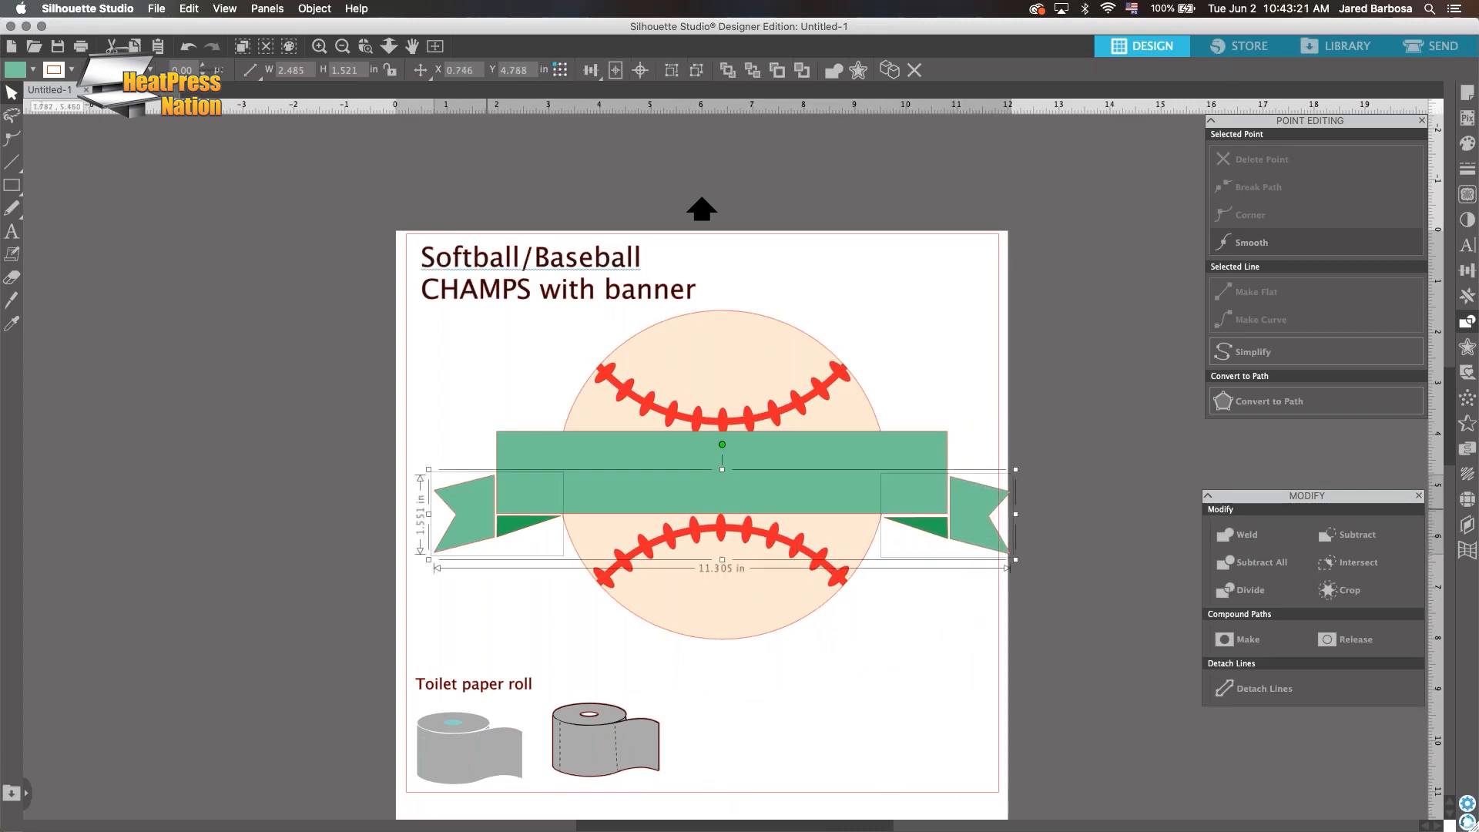
click(598, 73)
click(614, 120)
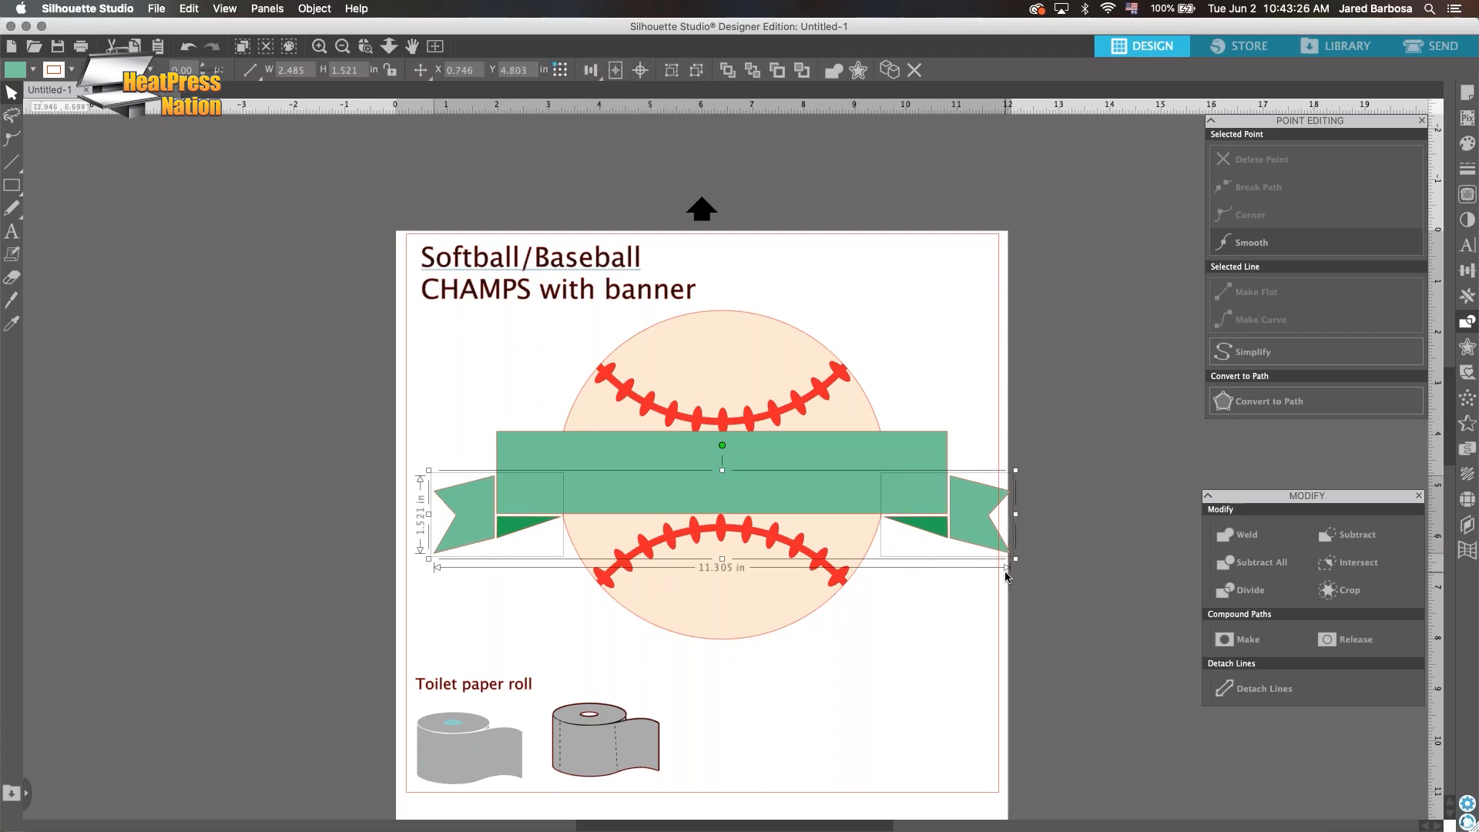
Nudge the two ribbon tails slightly together so they sit evenly against the banner's ends
key(Right)
scroll(786, 546, up, 5)
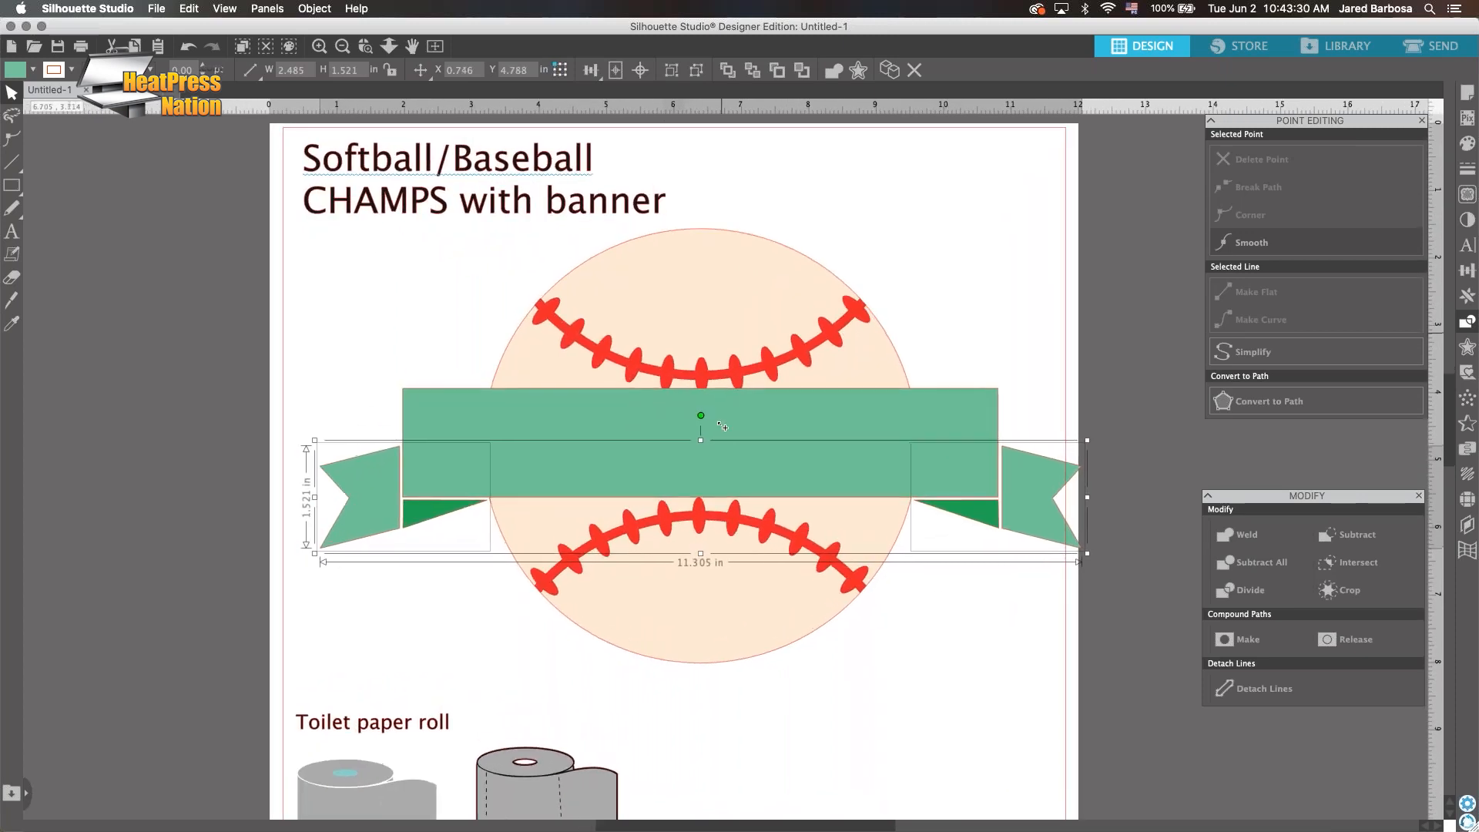
scroll(724, 444, up, 1)
key(Left)
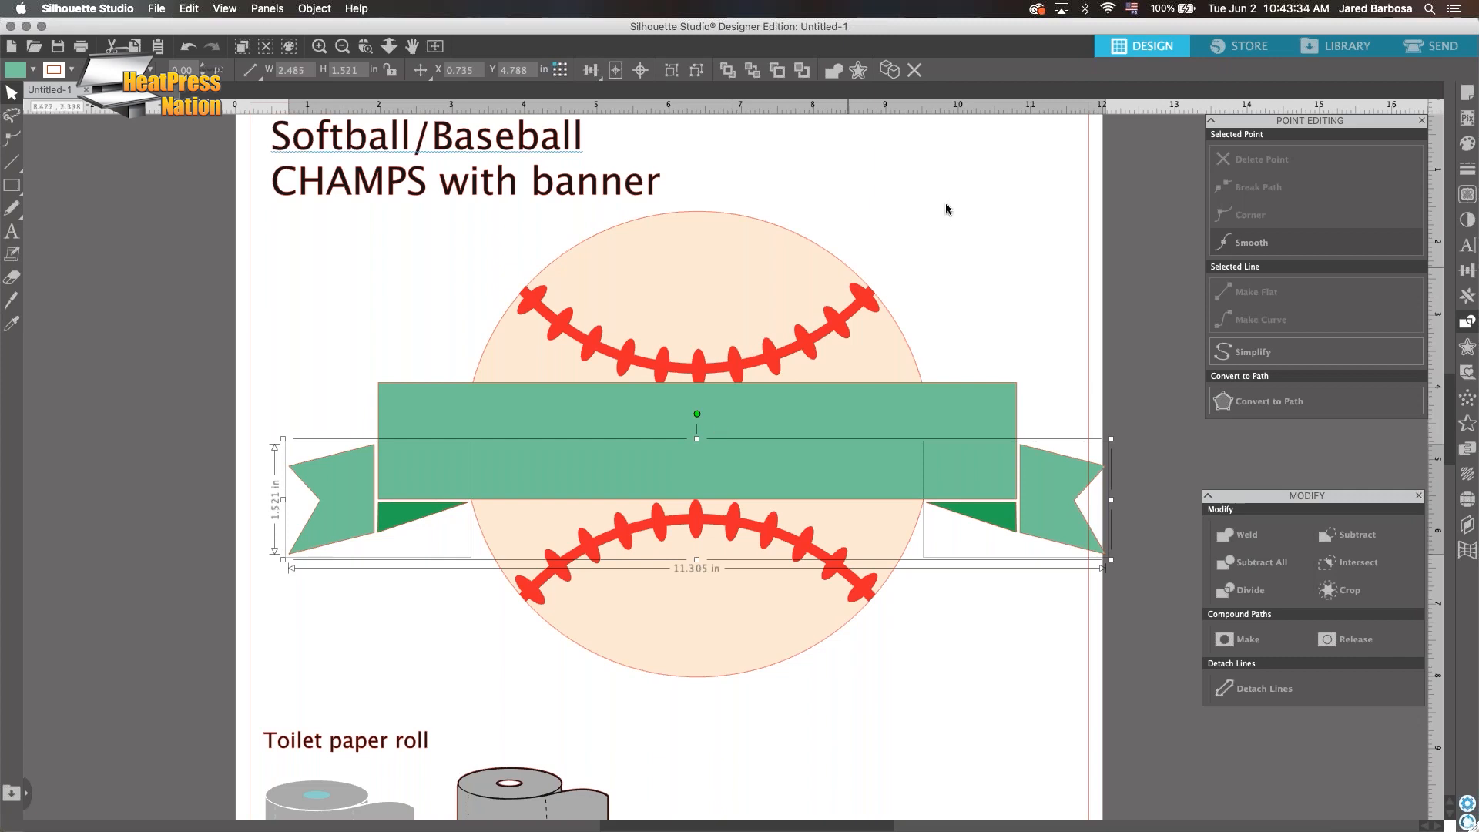
click(1075, 295)
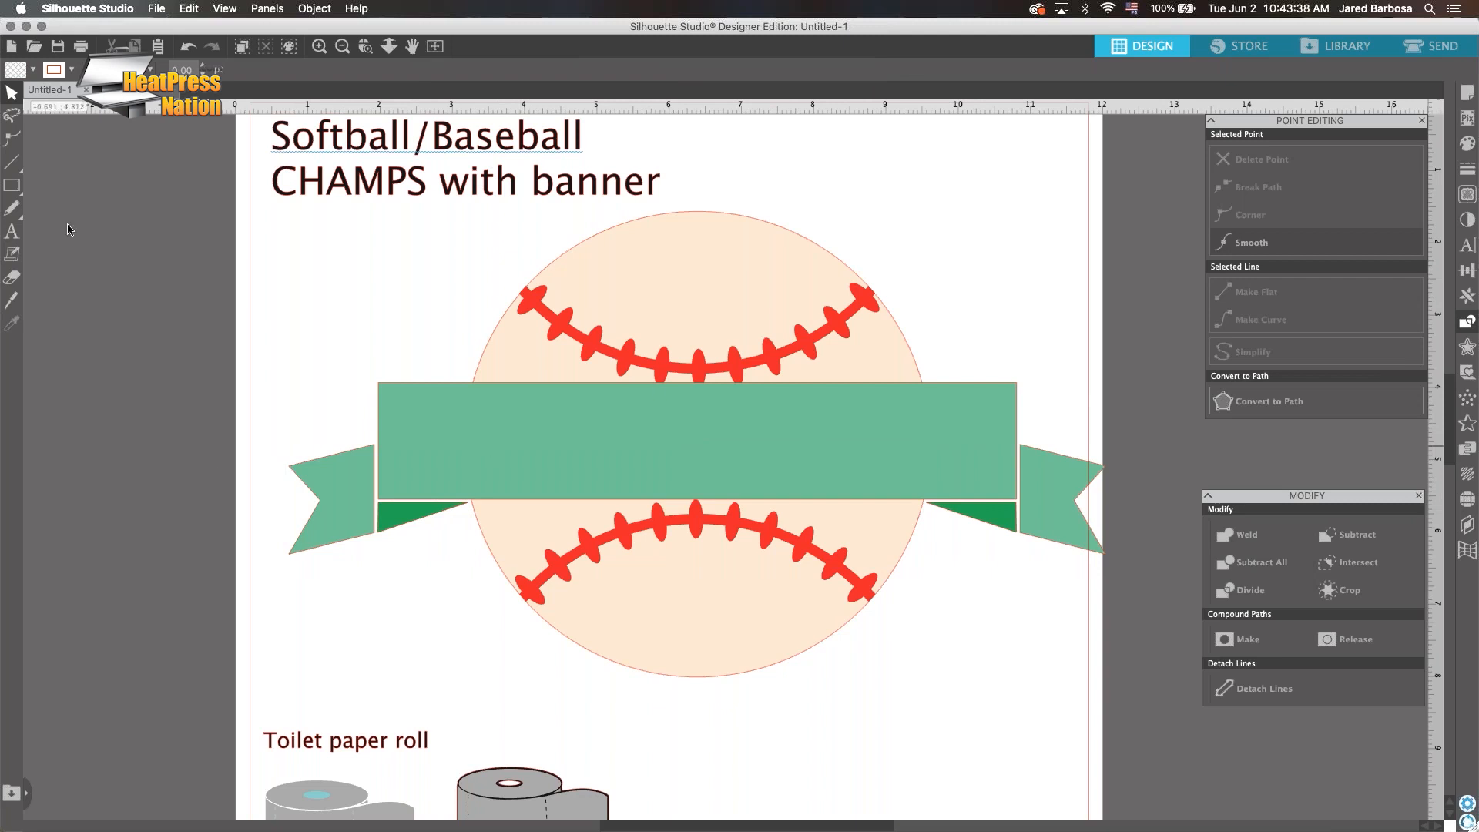
Add the text "2020 Champs!" on the green banner
click(12, 231)
click(462, 445)
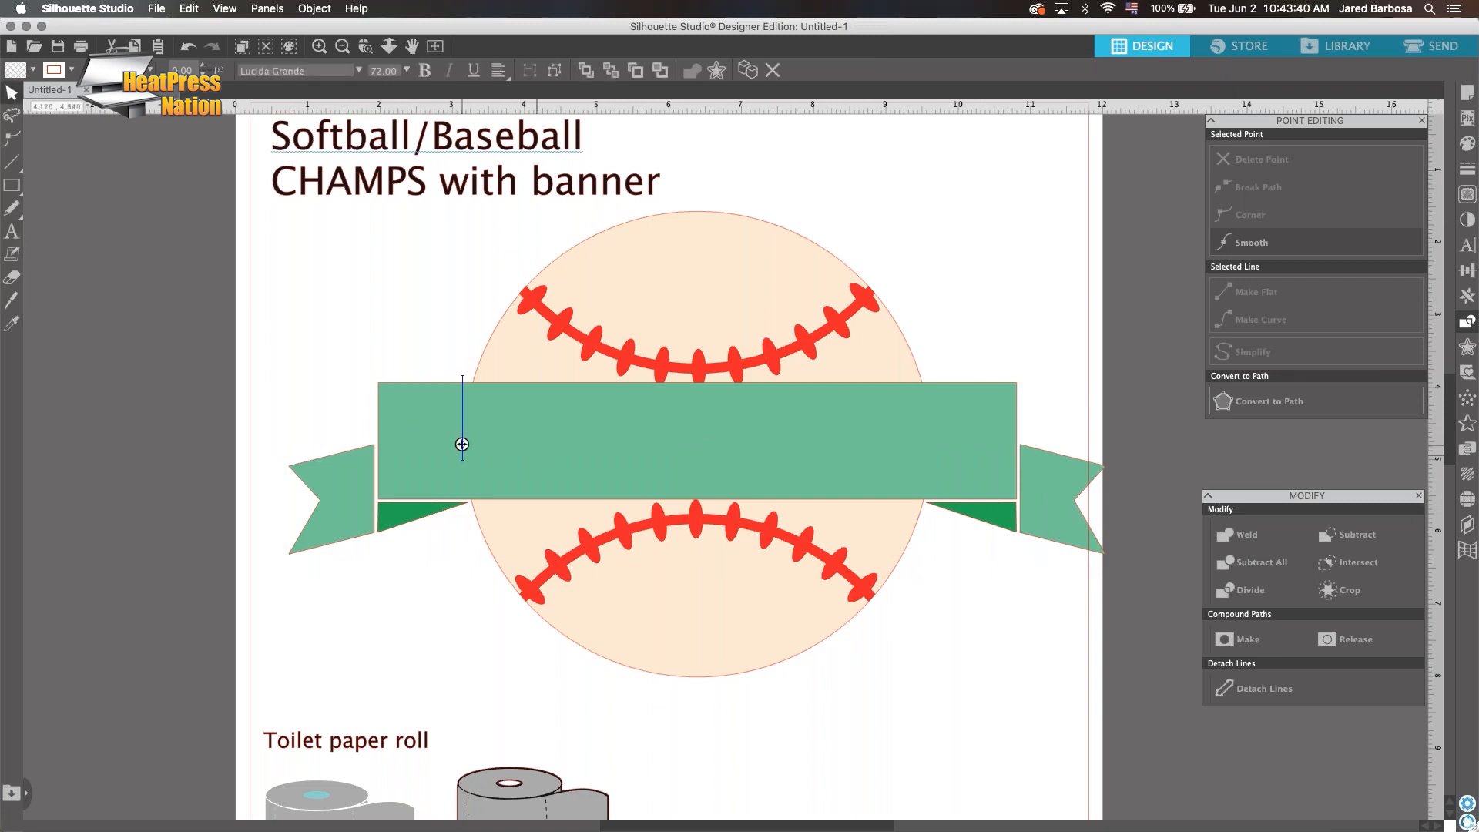
text(Champions)
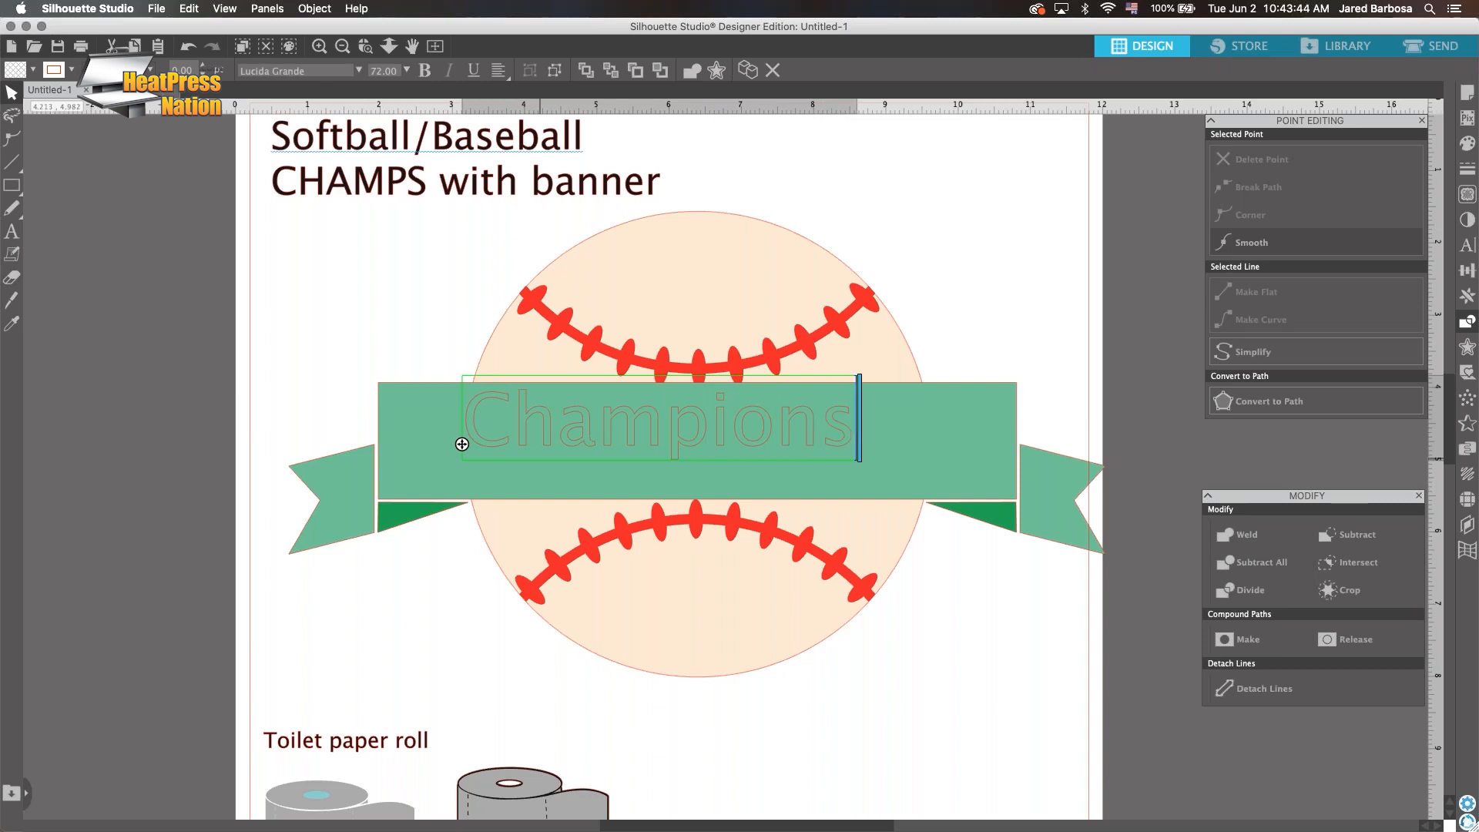
key(BackSpace)
text(å2)
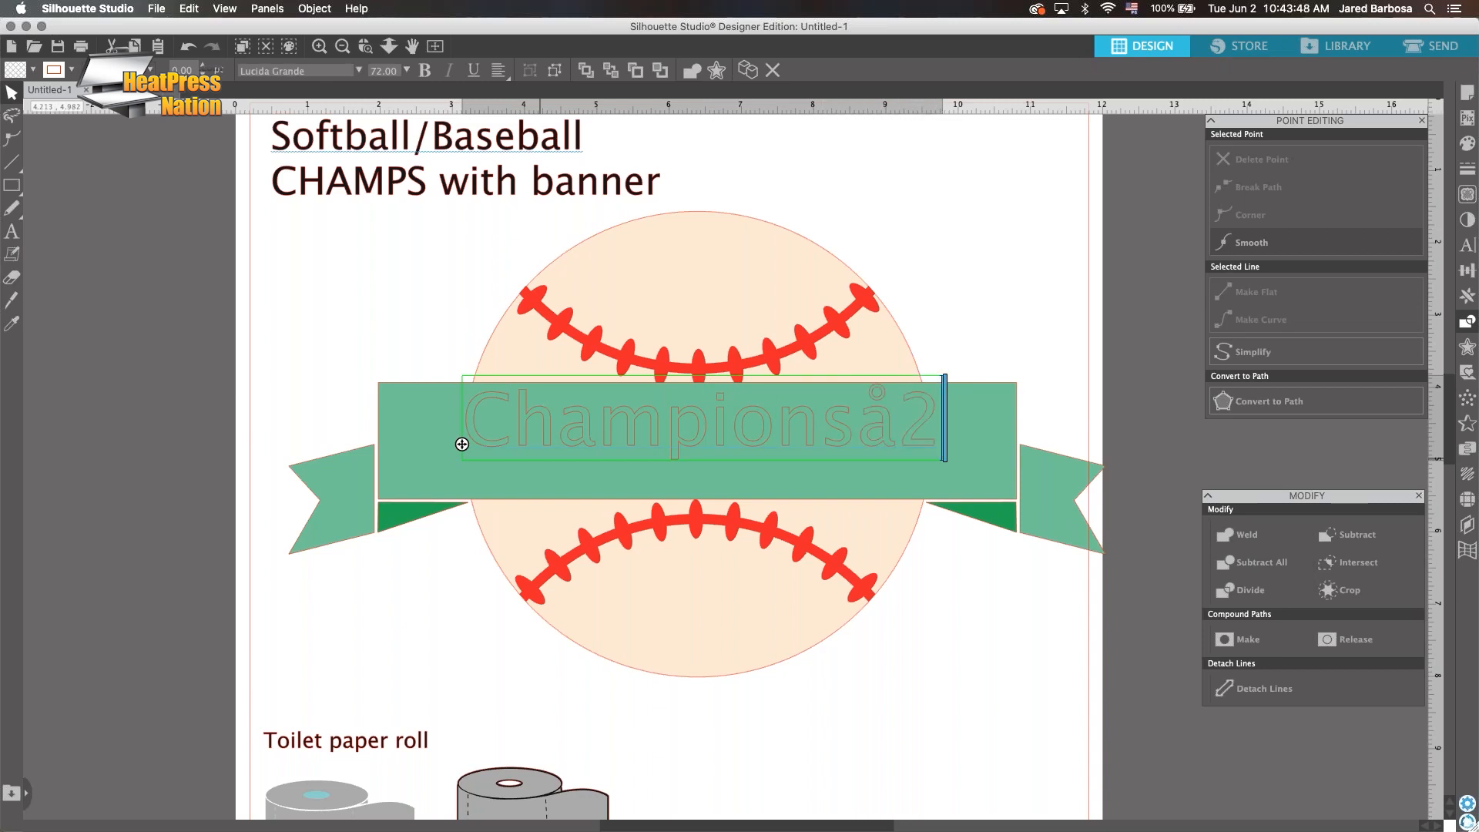
key(super+a)
text(20)
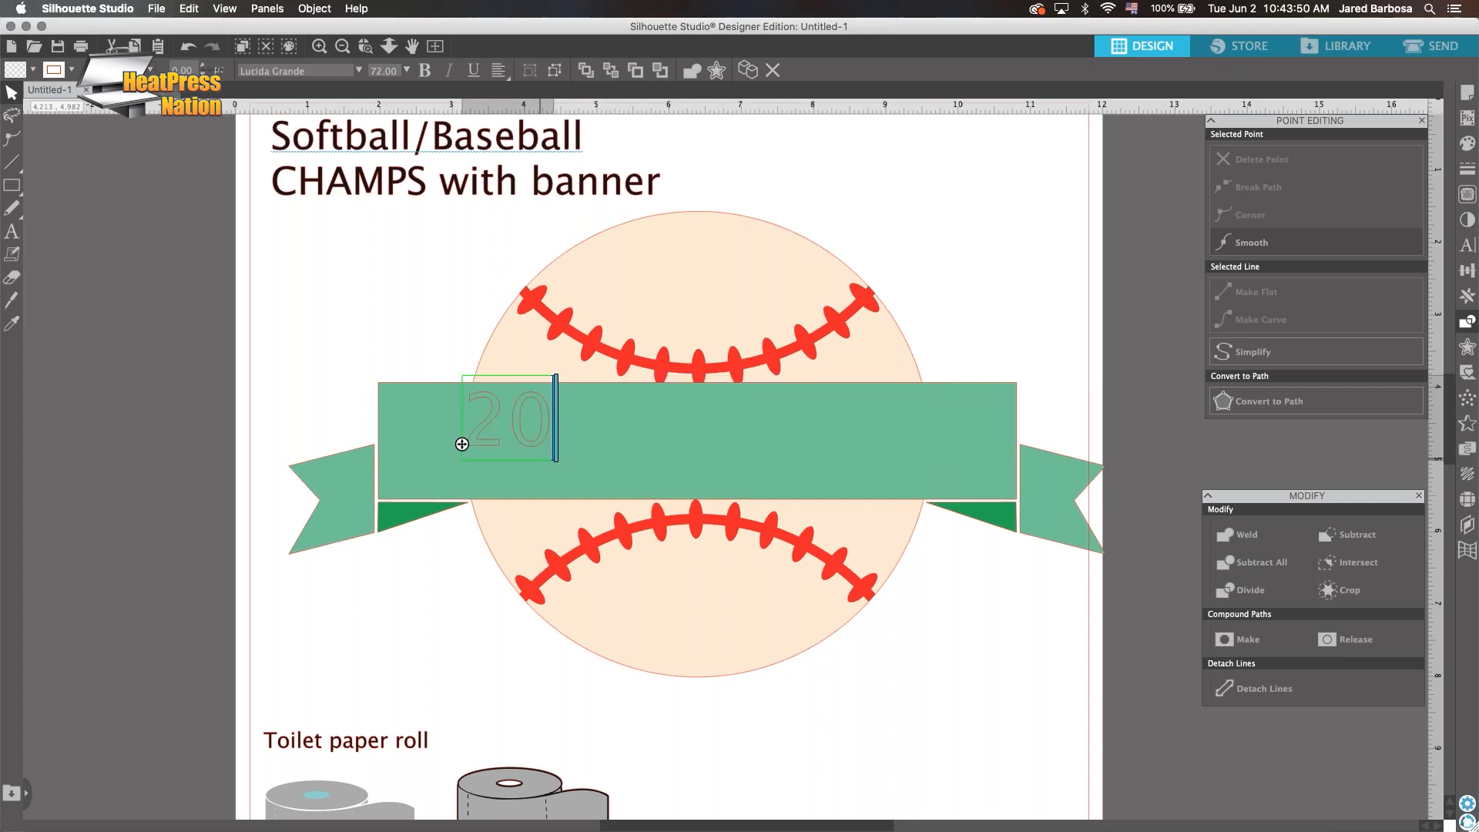
text(20 Cham)
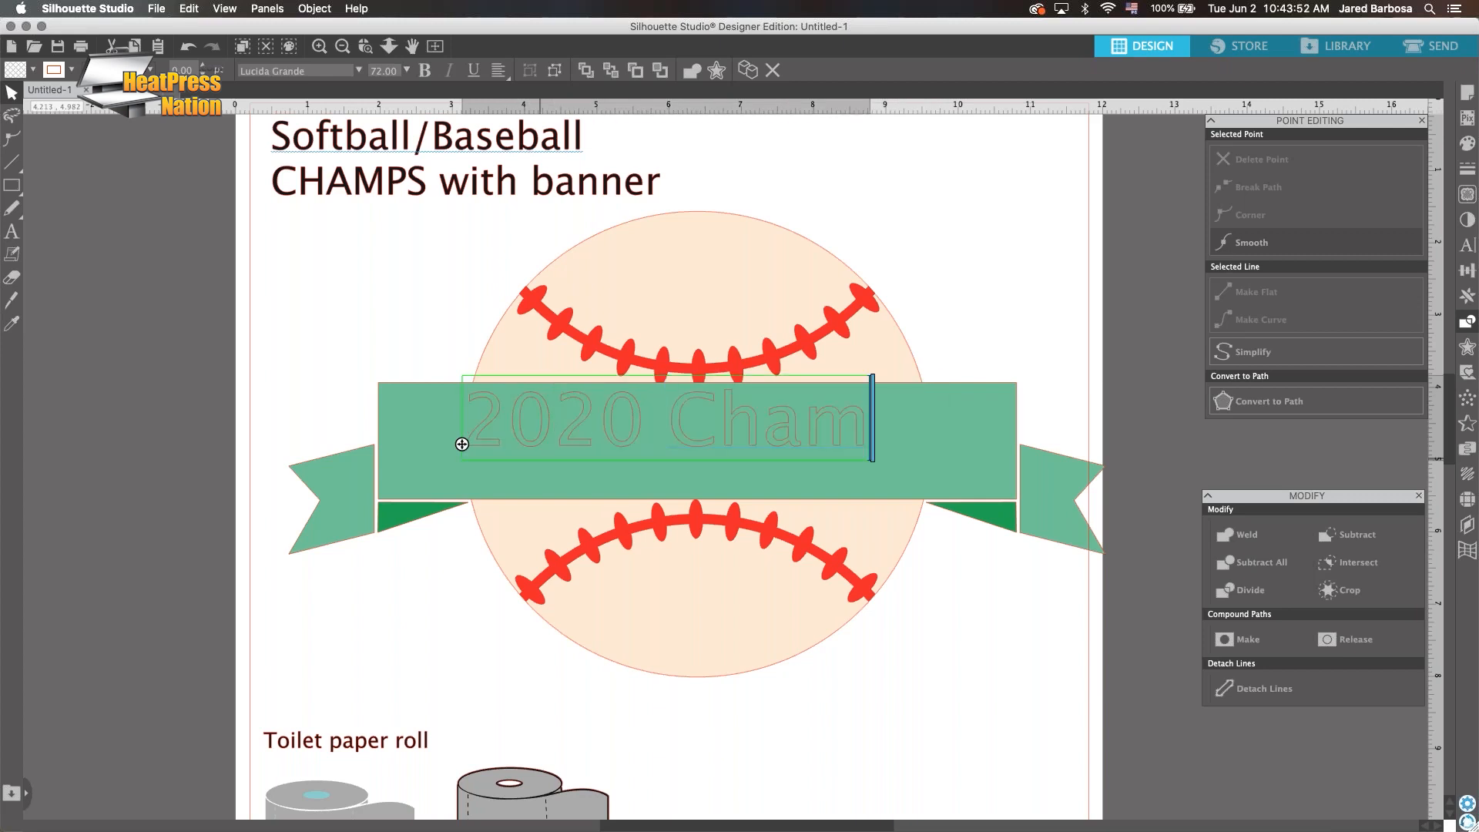
text(ps!)
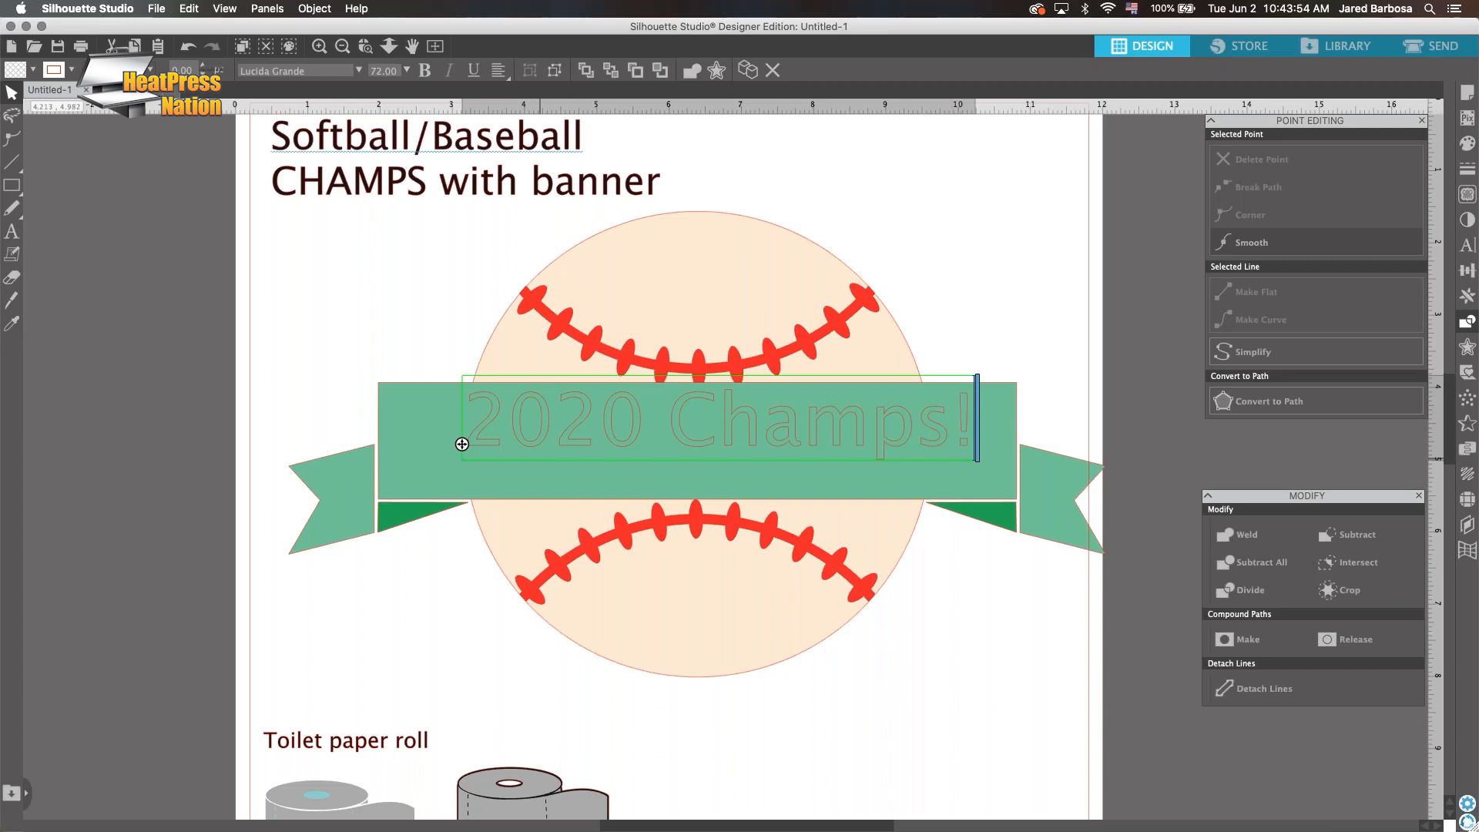
Fill all of the banner text with white
key(super+a)
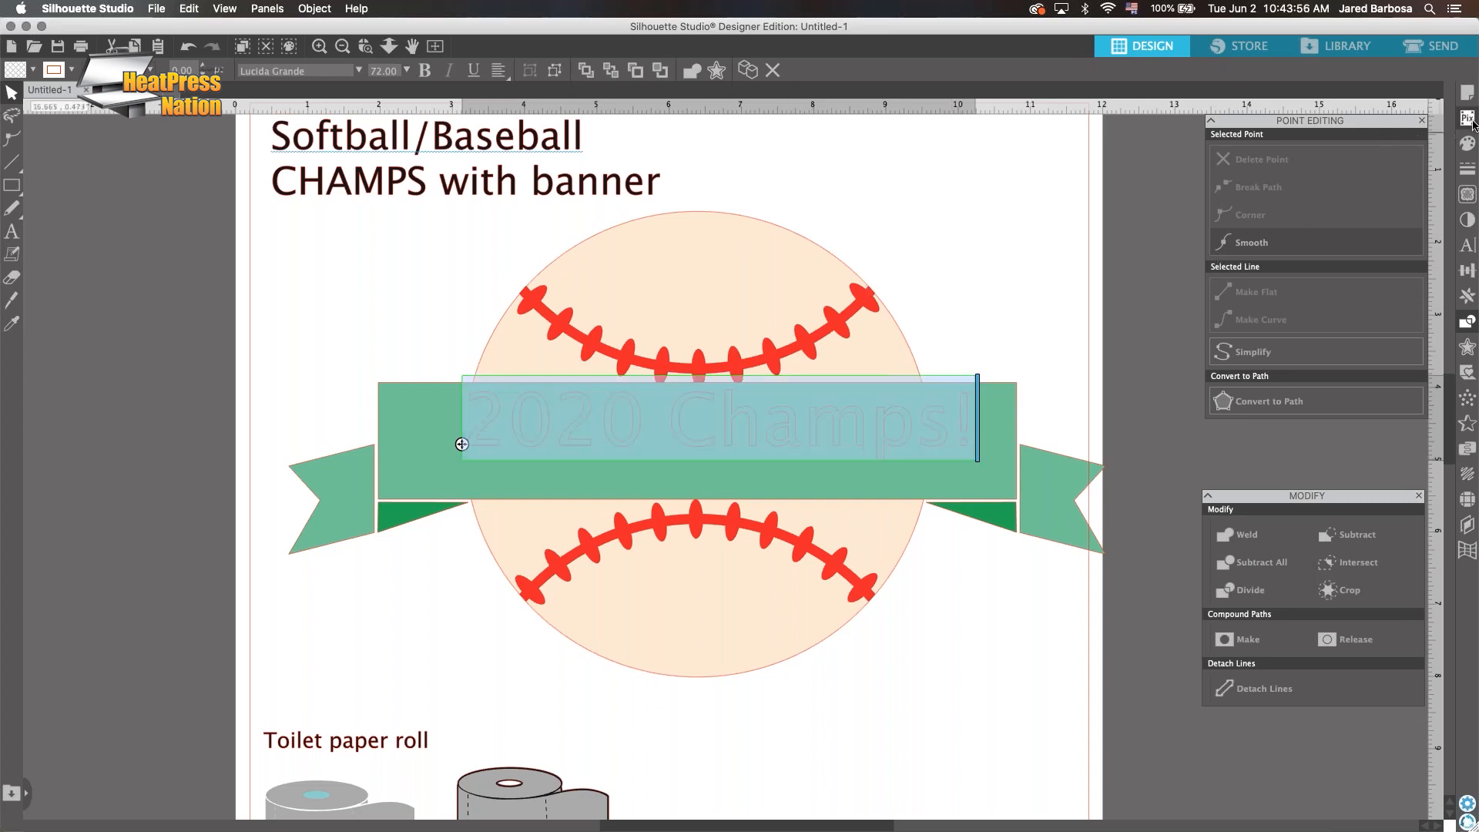
click(1465, 141)
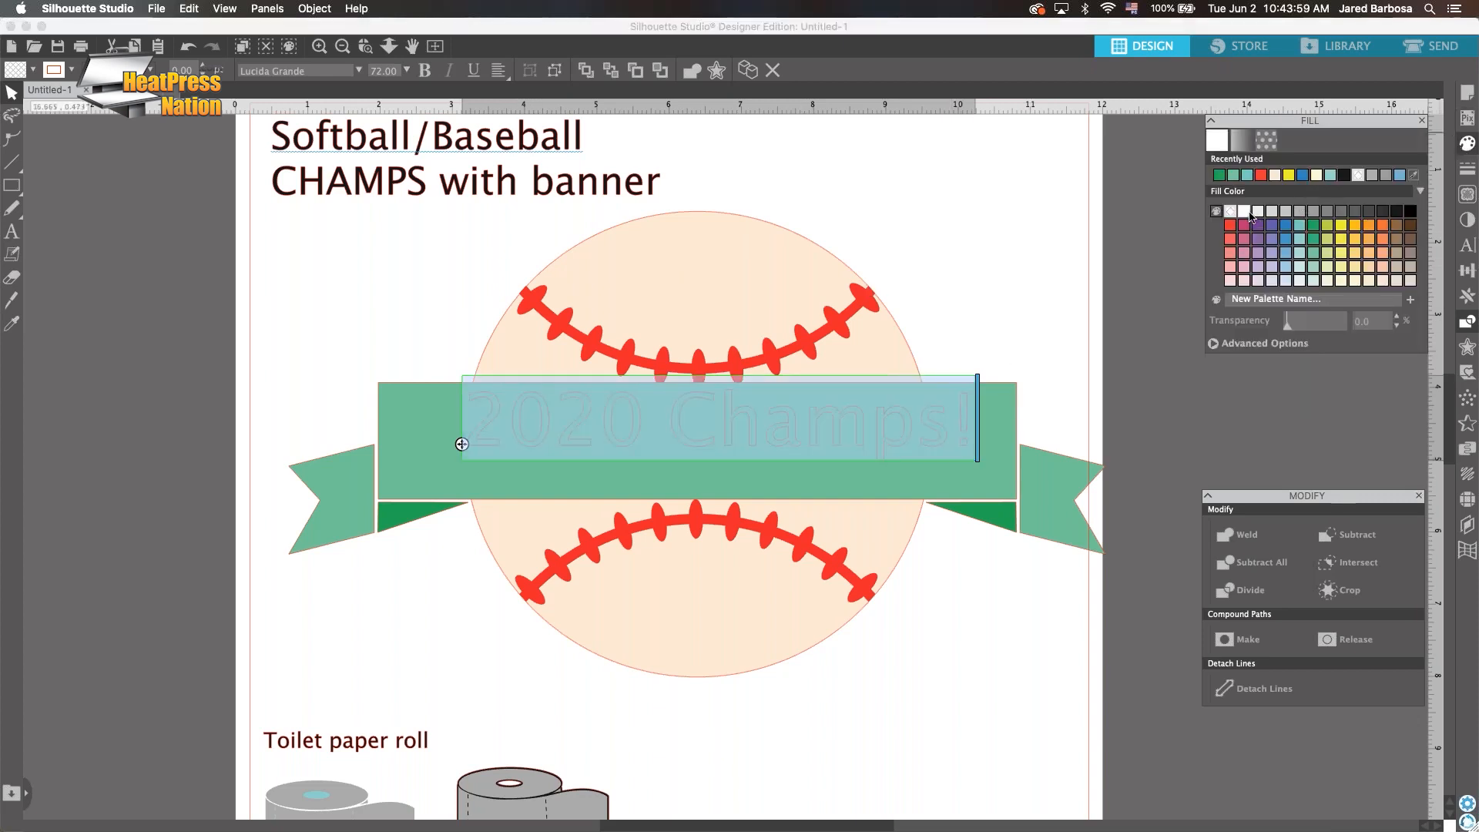
click(1245, 212)
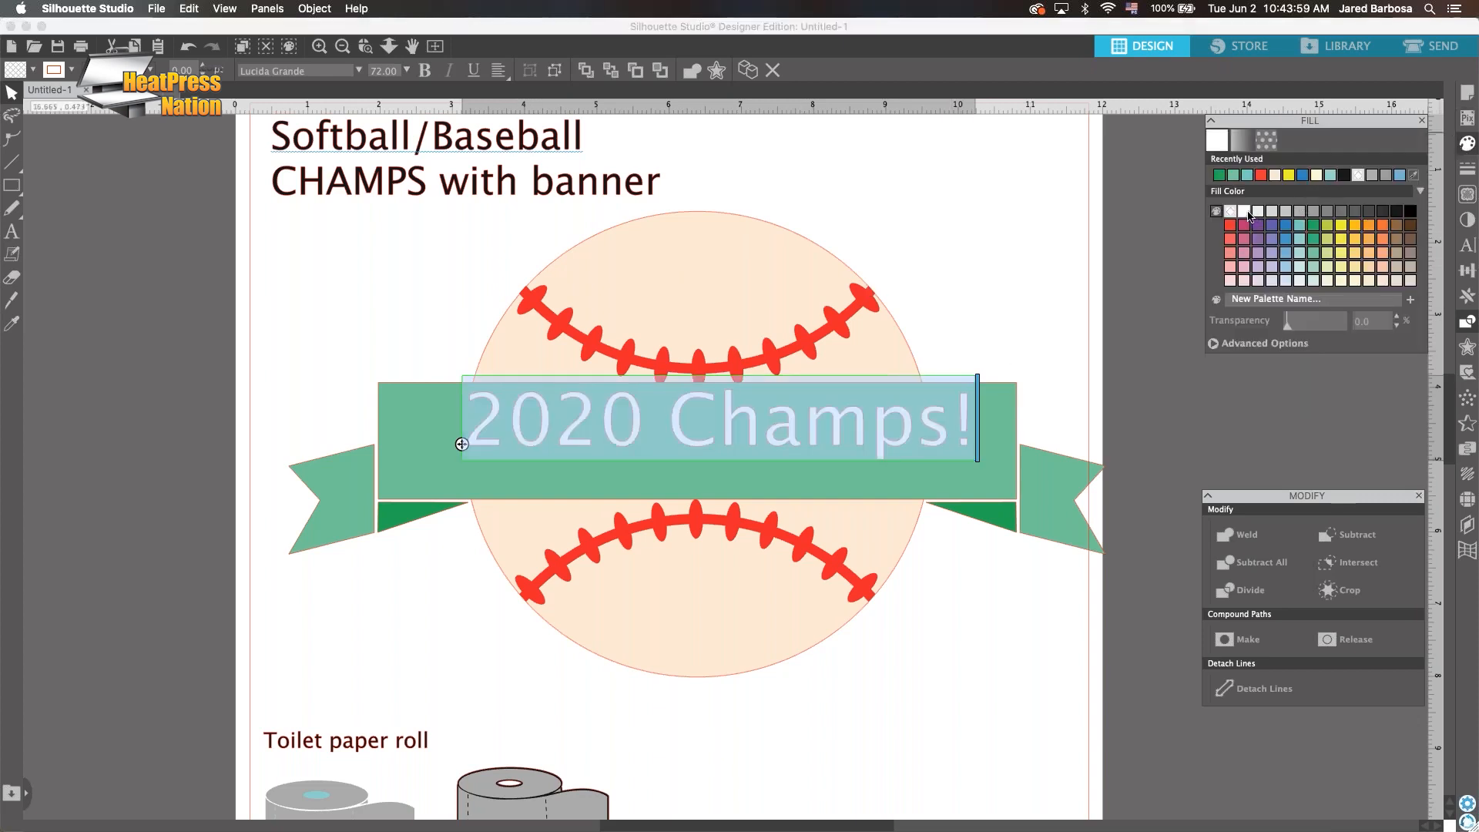
Set the font of the banner text to Lovely Home and finish editing the text
click(1466, 249)
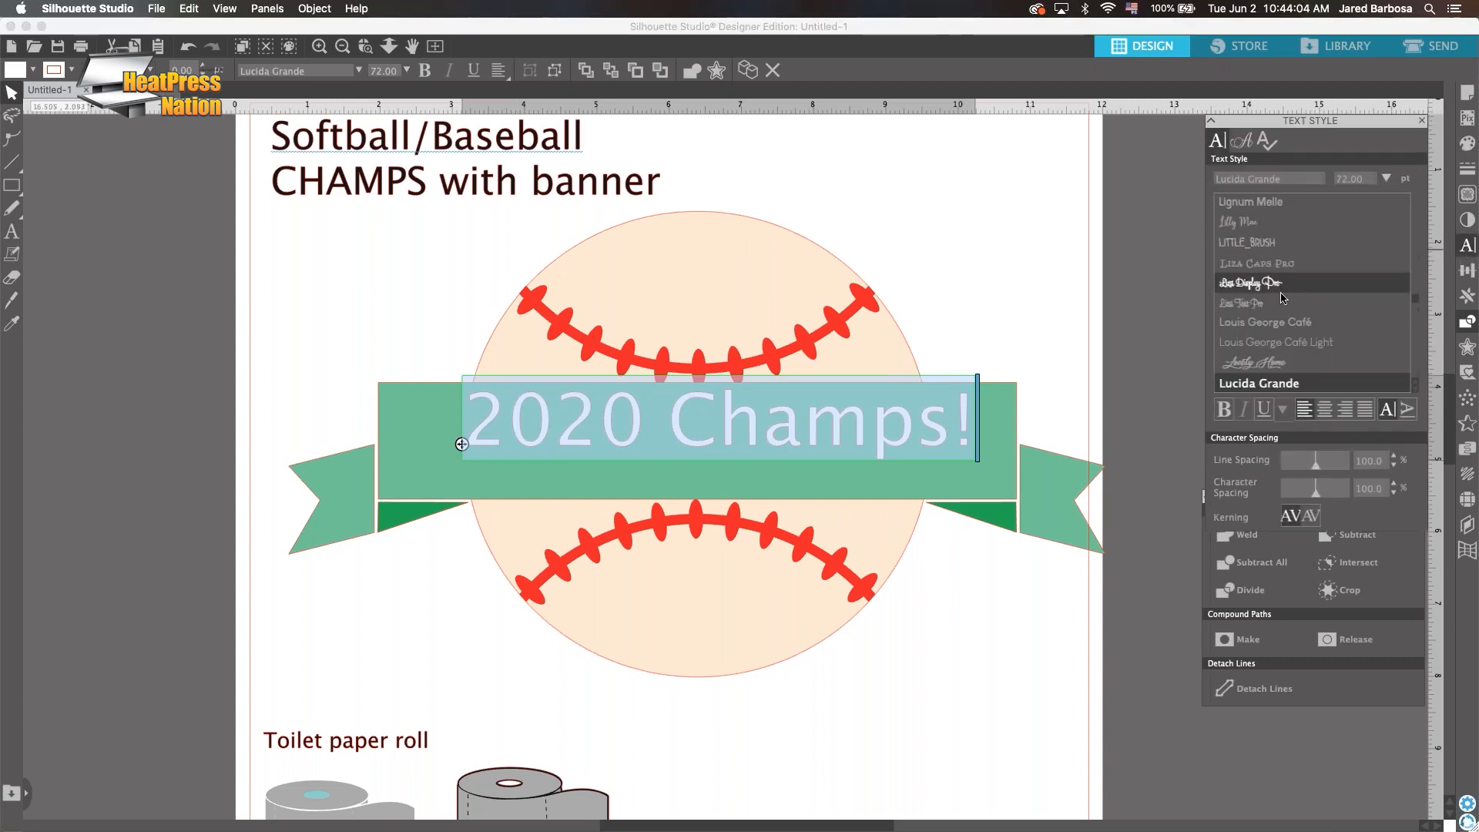
click(1274, 371)
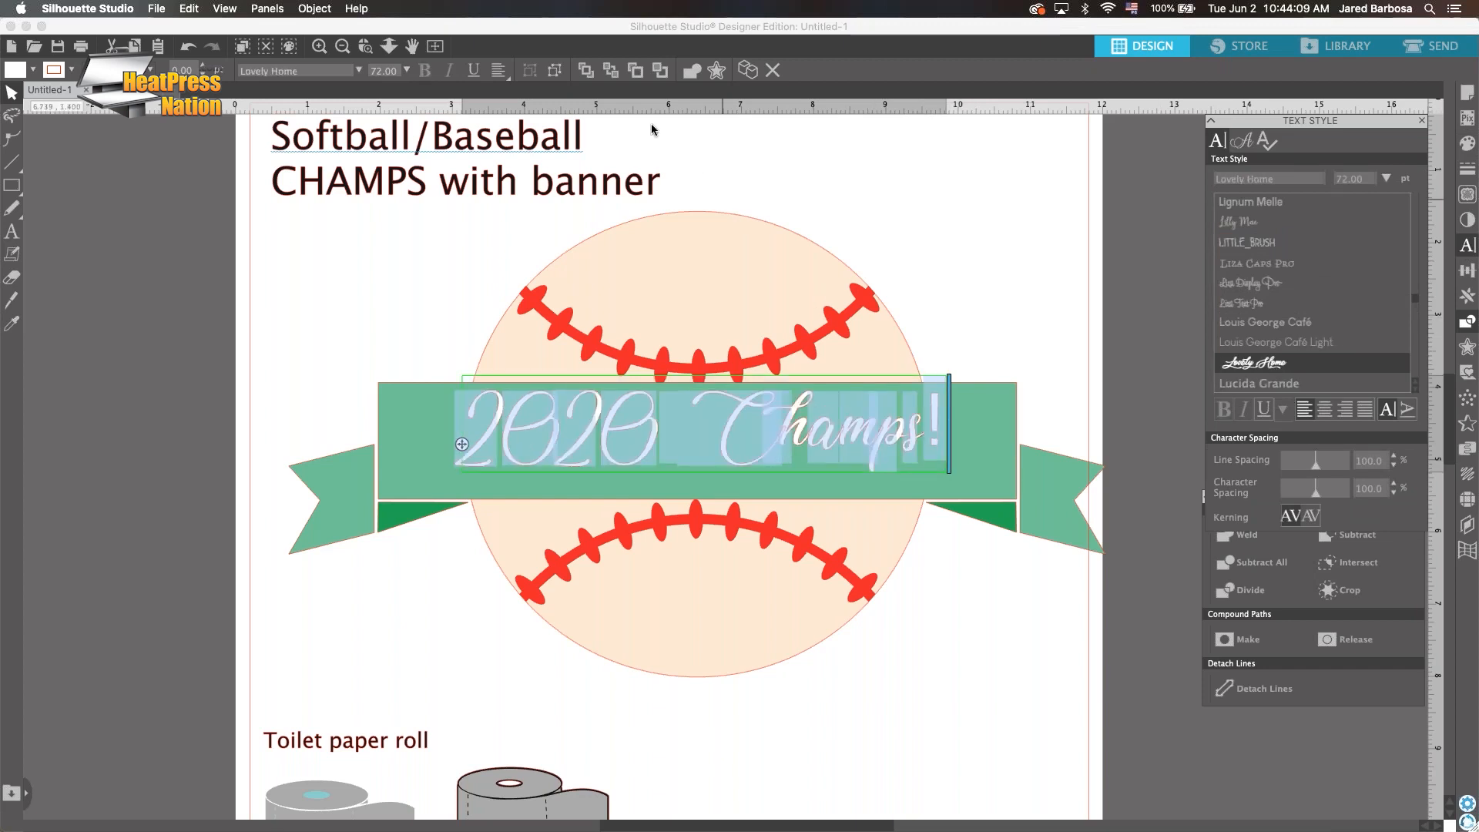
click(1243, 539)
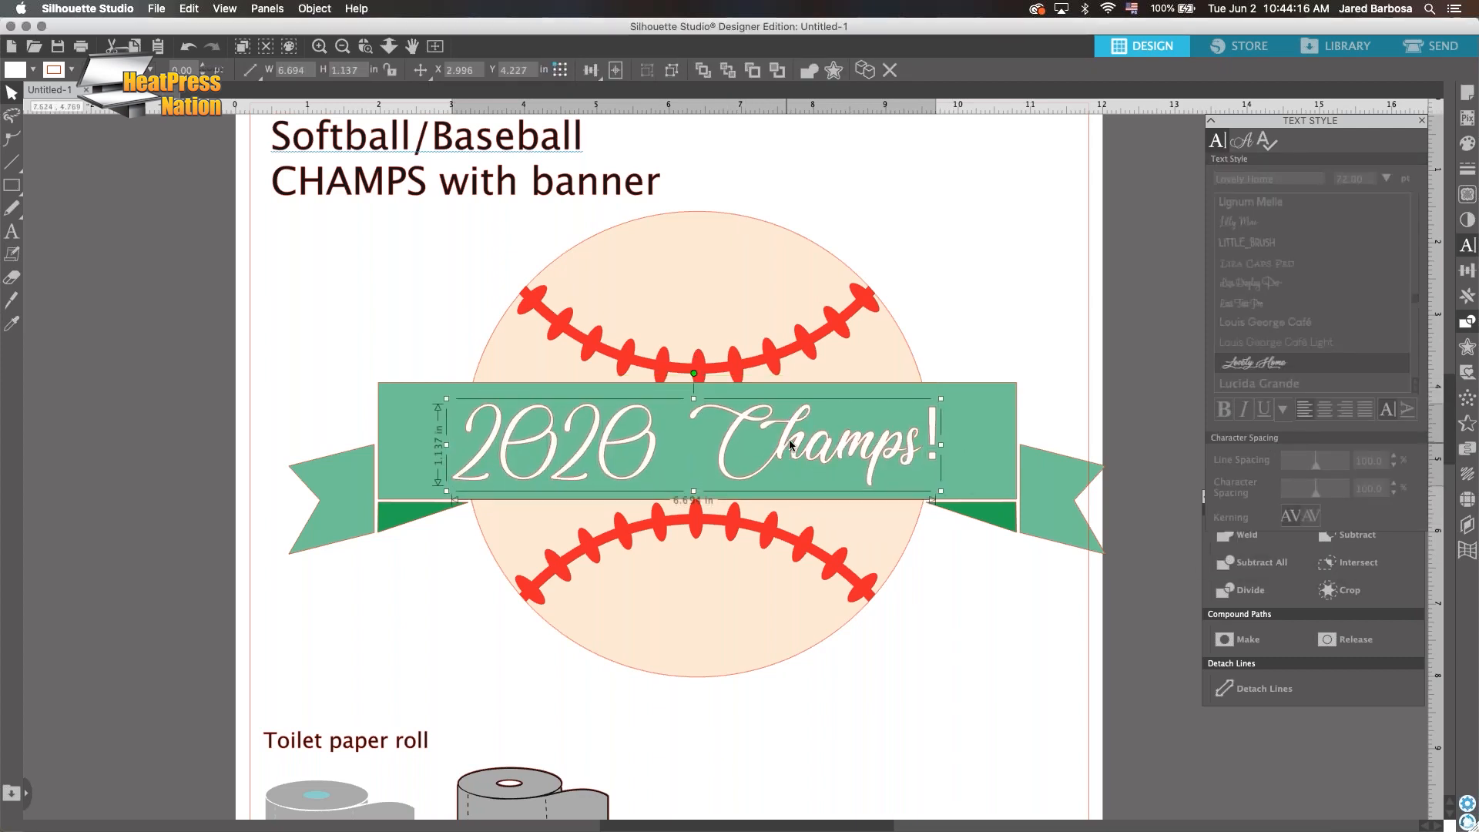
Center the "2020 Champs!" text horizontally on the banner rectangle
shift+click(957, 393)
click(590, 70)
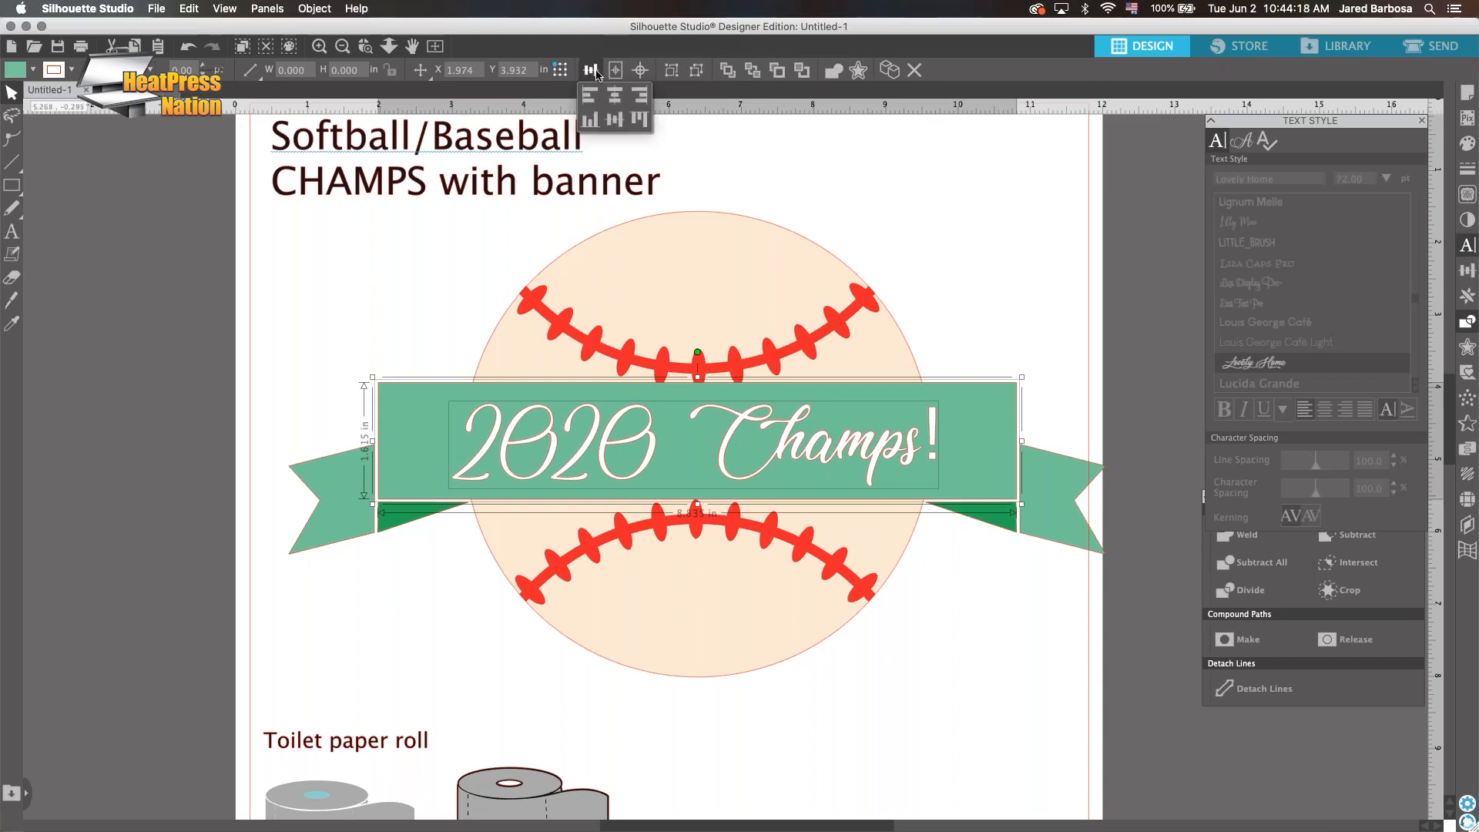
click(616, 95)
click(955, 224)
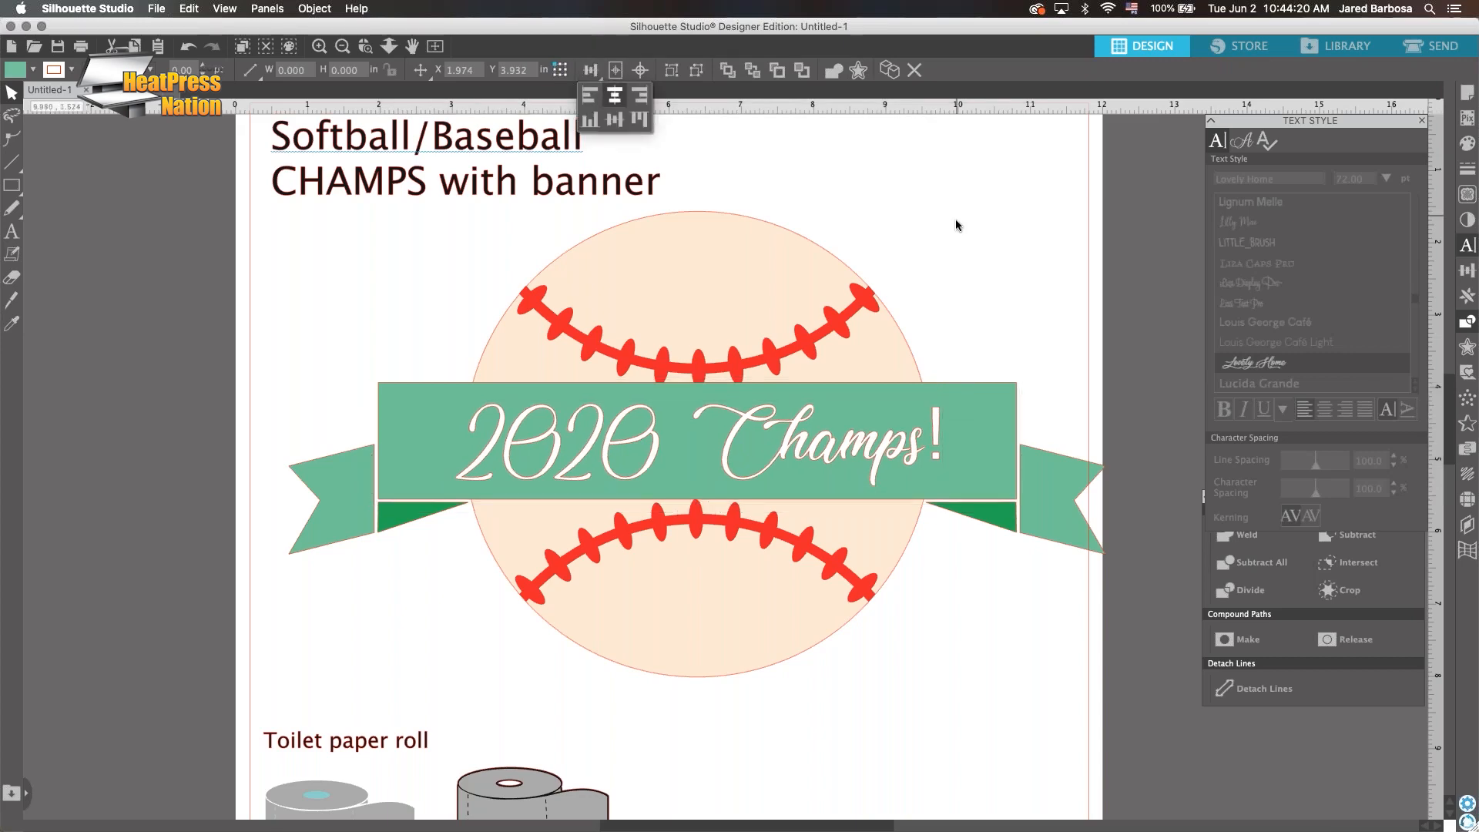
Group the baseball, stitches, banner, tails and text, and scale the group proportionally to about 10.35 by 5.9 in
scroll(1008, 427, down, 5)
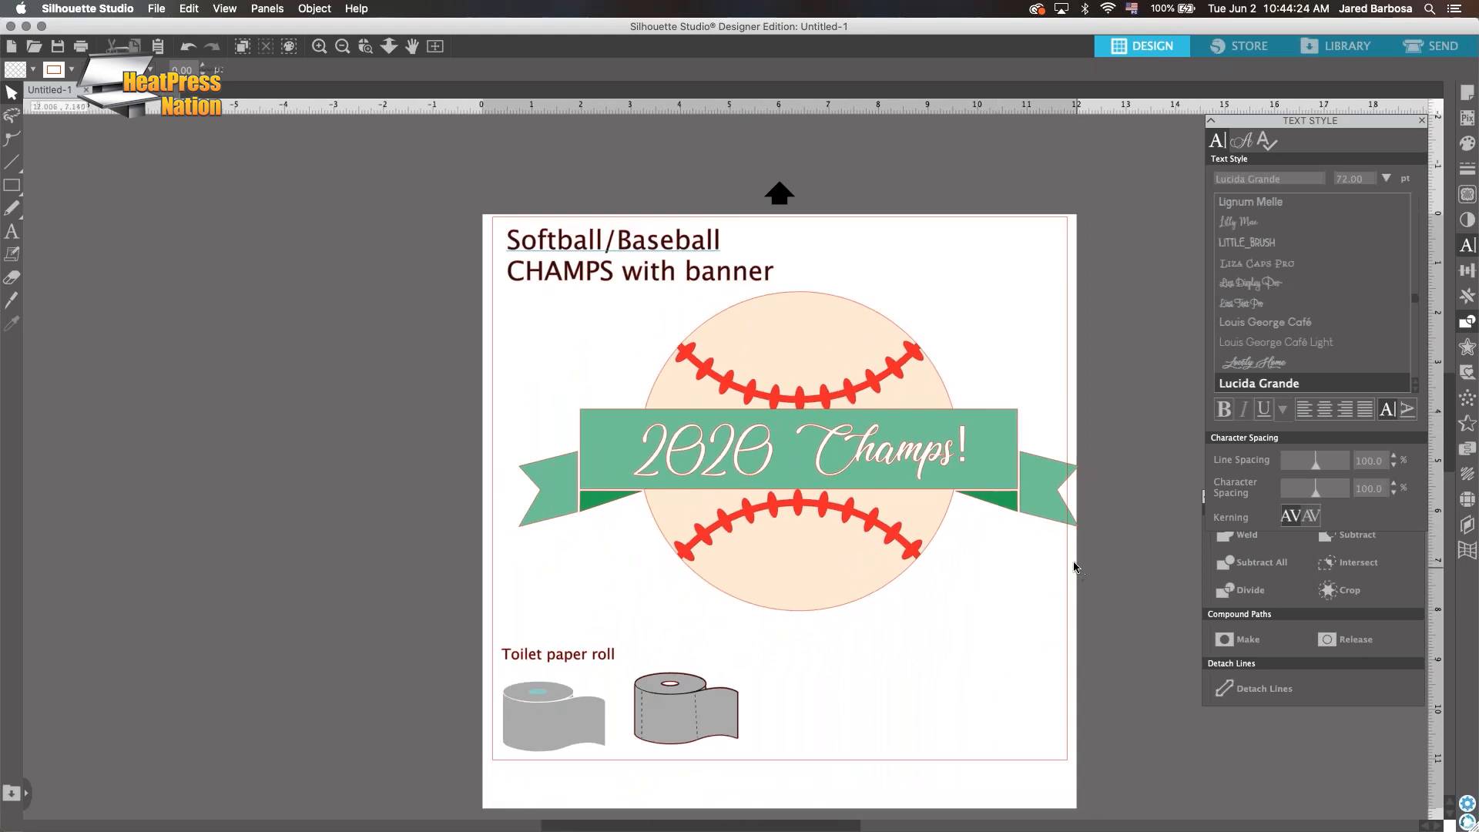
click(805, 479)
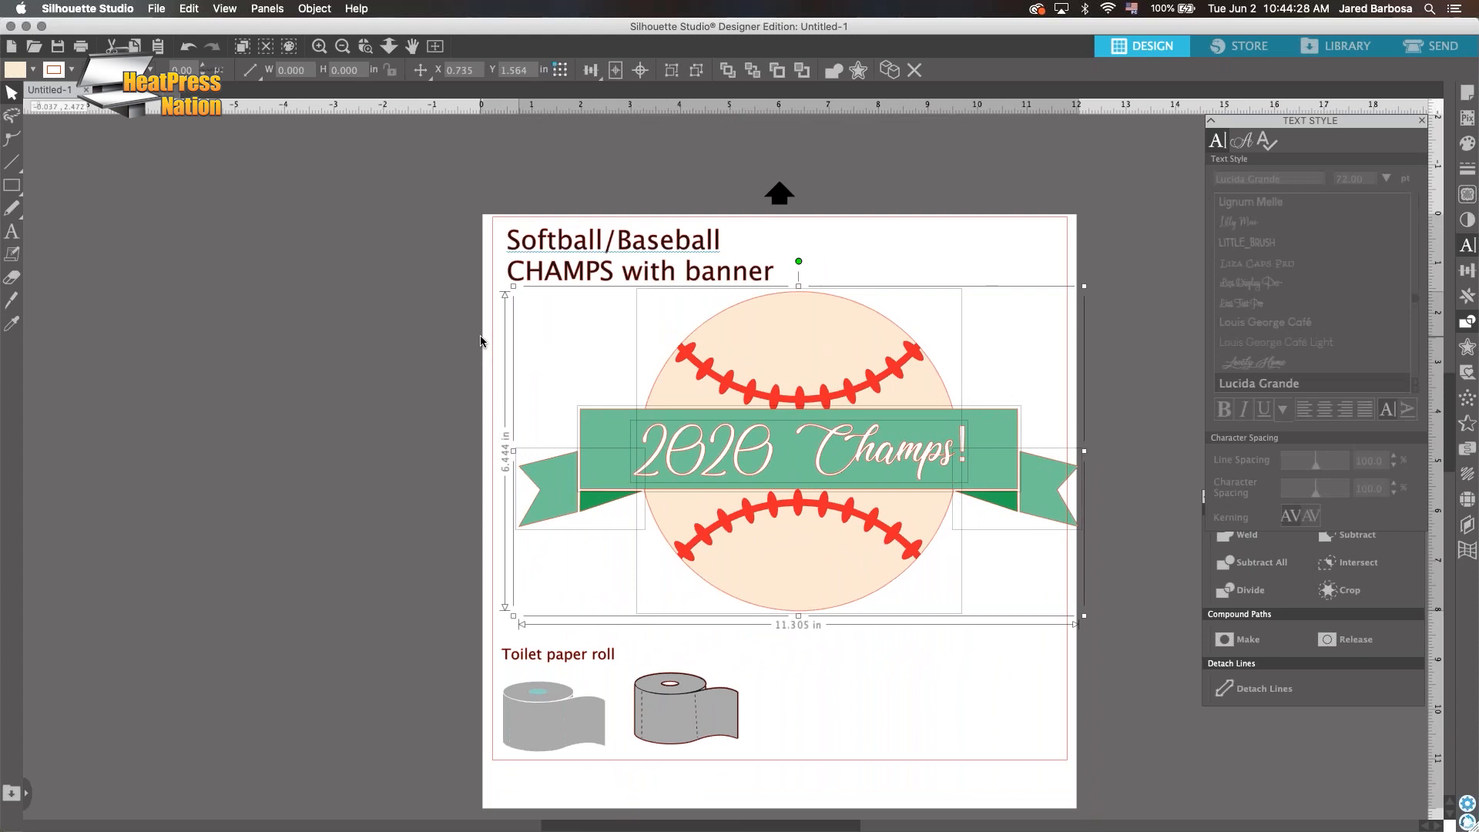
key(super+g)
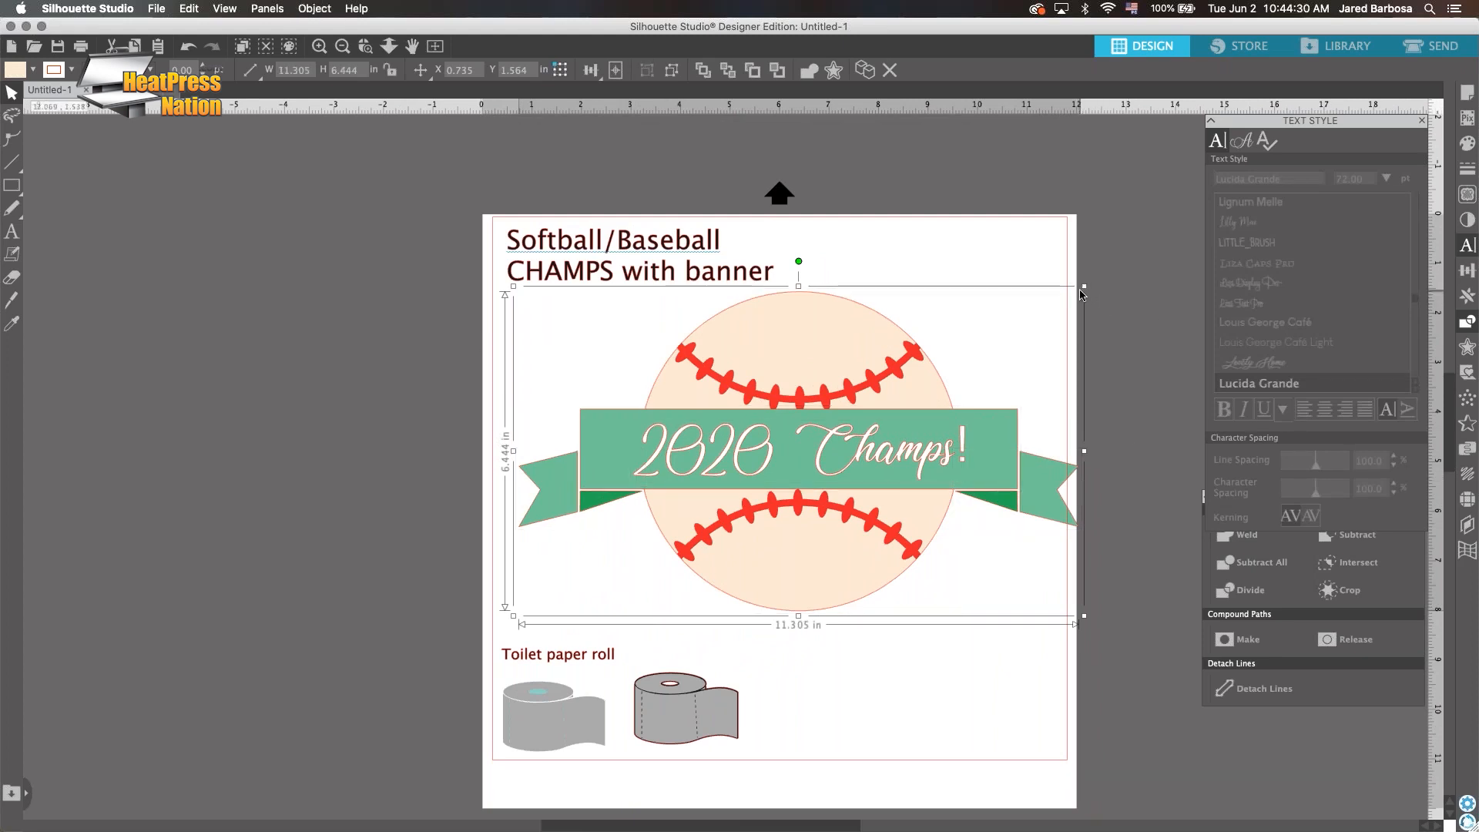
drag(1085, 288, 1039, 316)
click(931, 362)
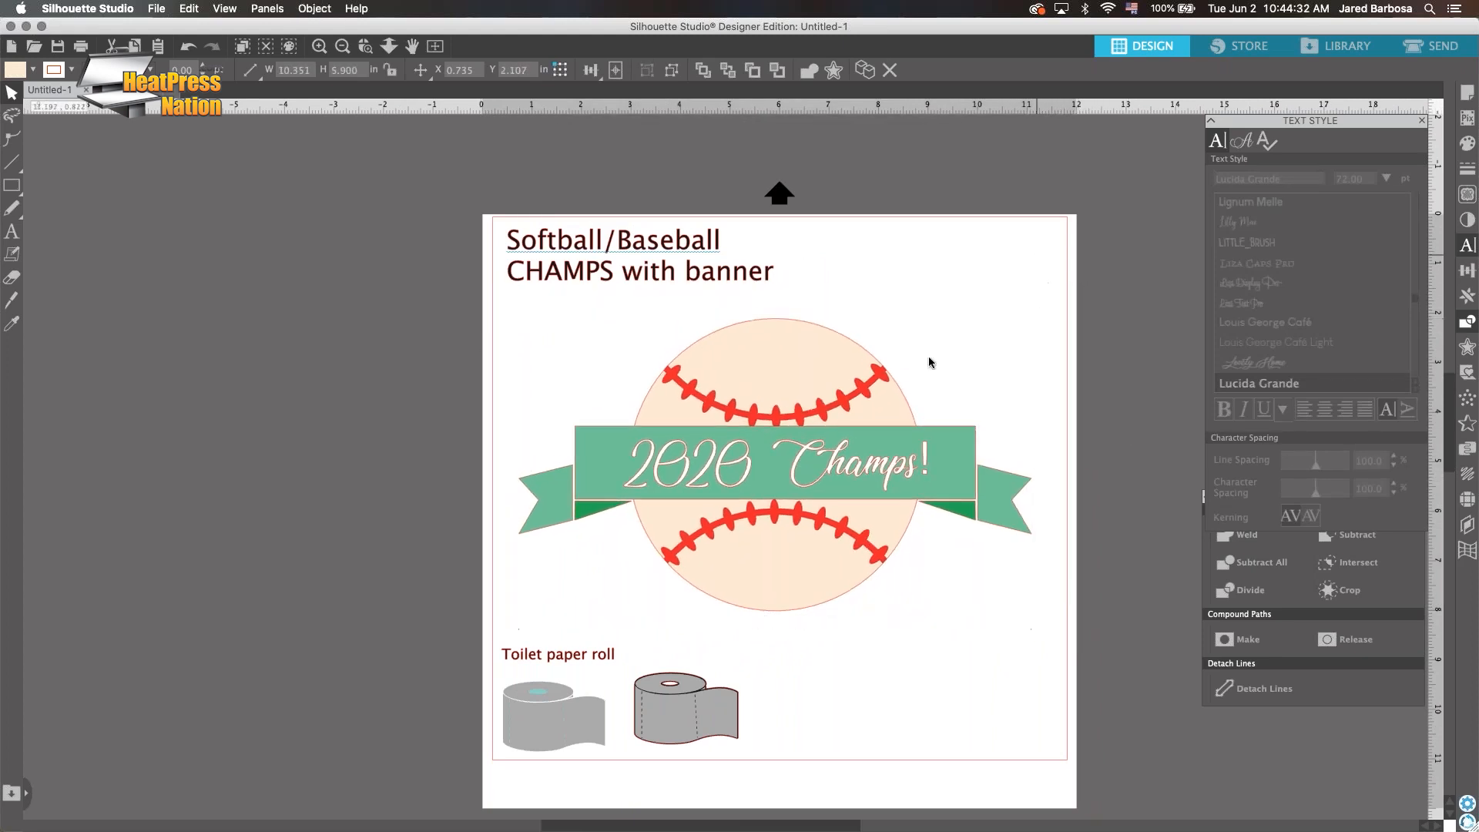
Ungroup the baseball and banner design so its parts can be selected separately
scroll(823, 420, up, 3)
scroll(823, 420, up, 4)
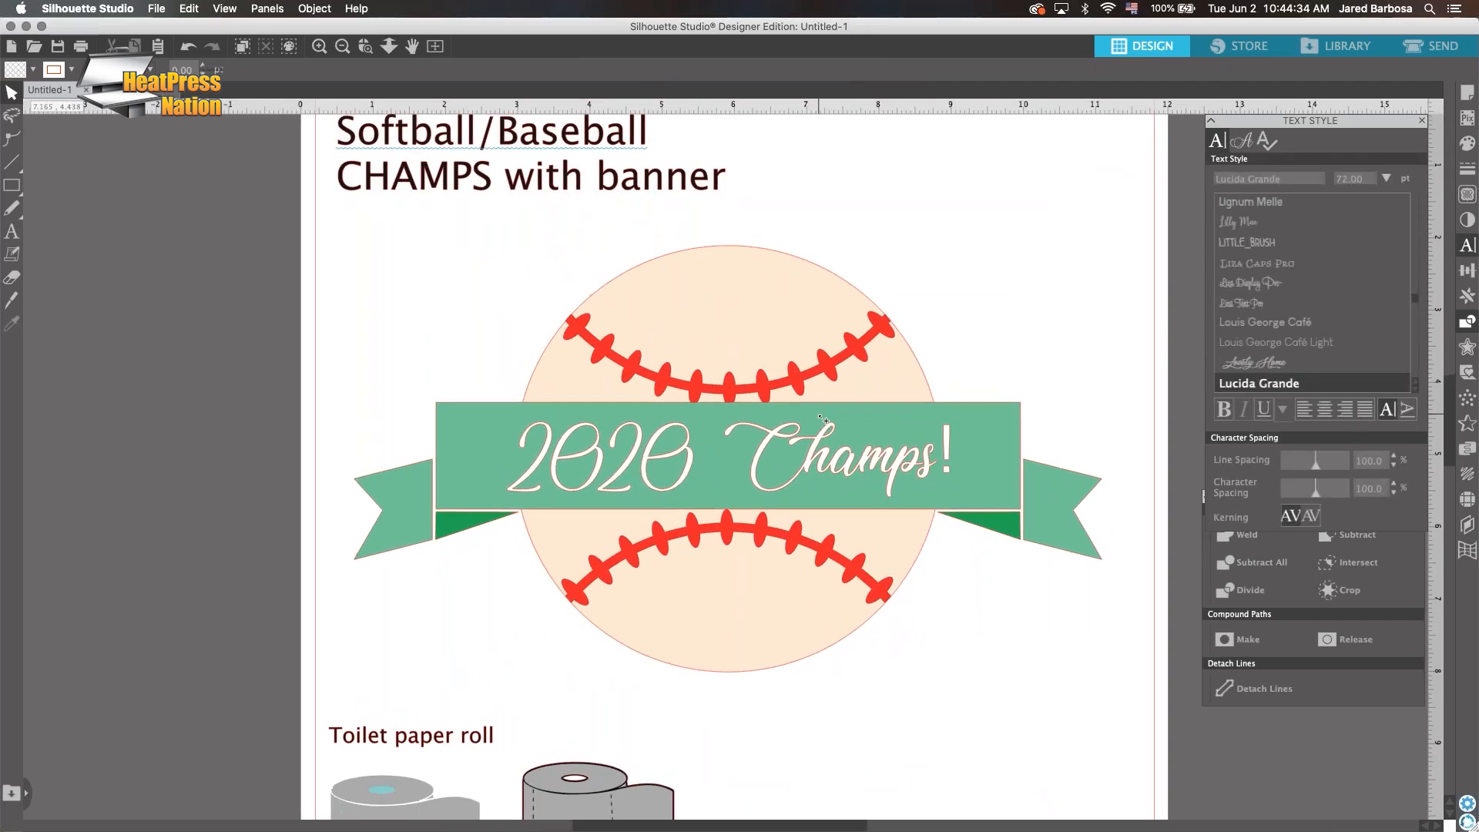
scroll(867, 427, up, 3)
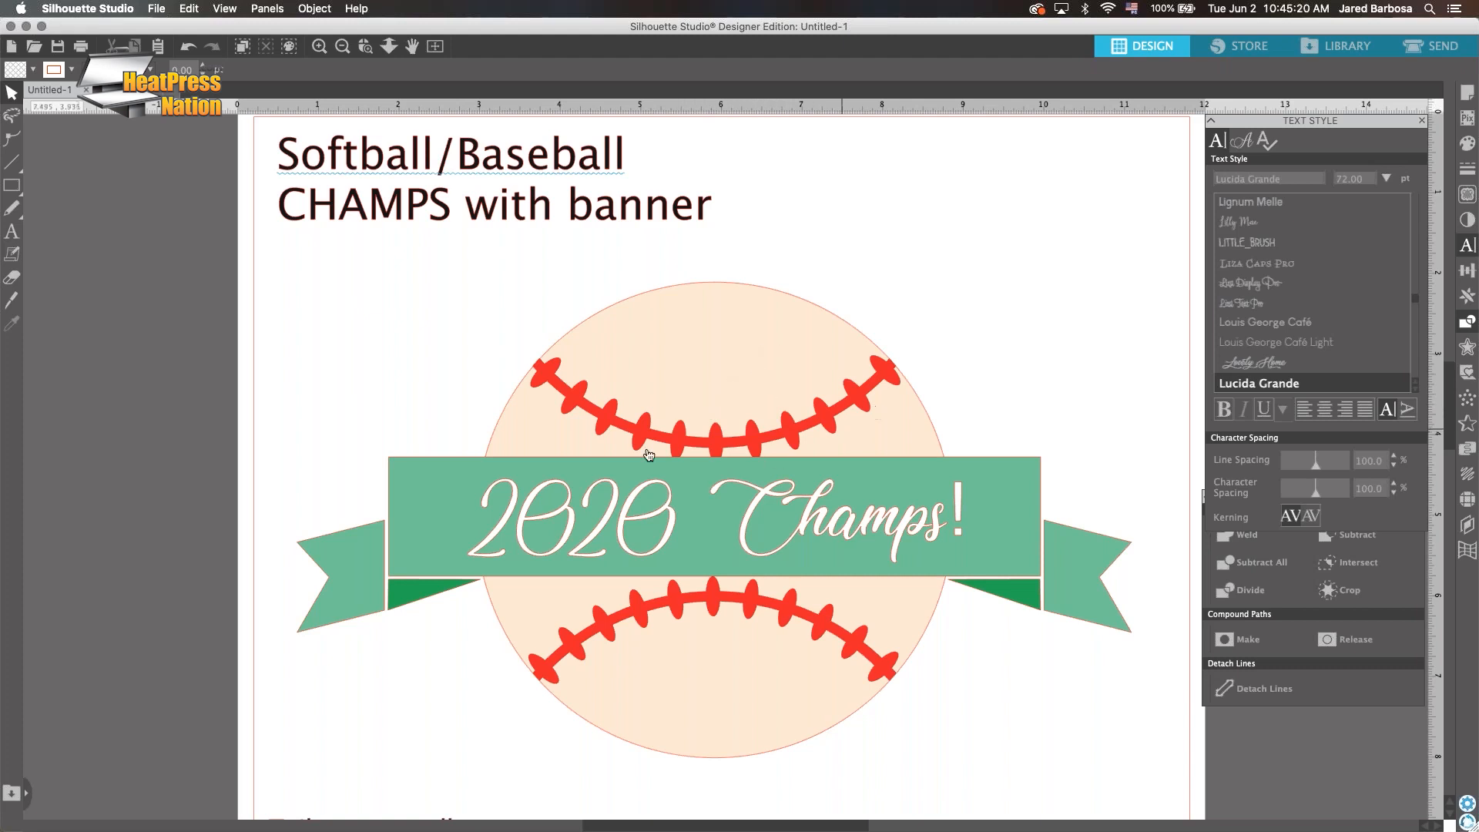
scroll(953, 431, up, 3)
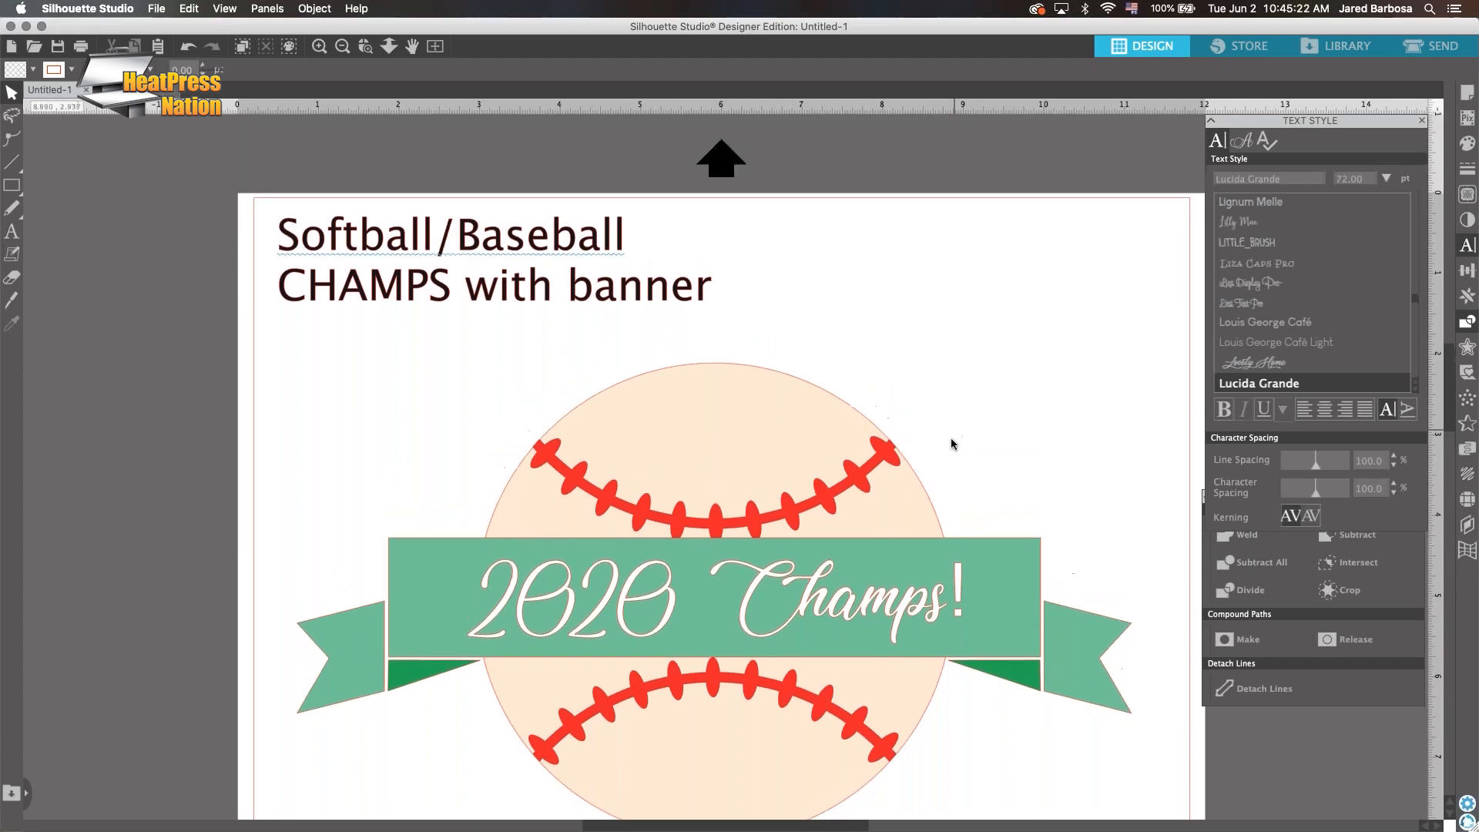
click(951, 443)
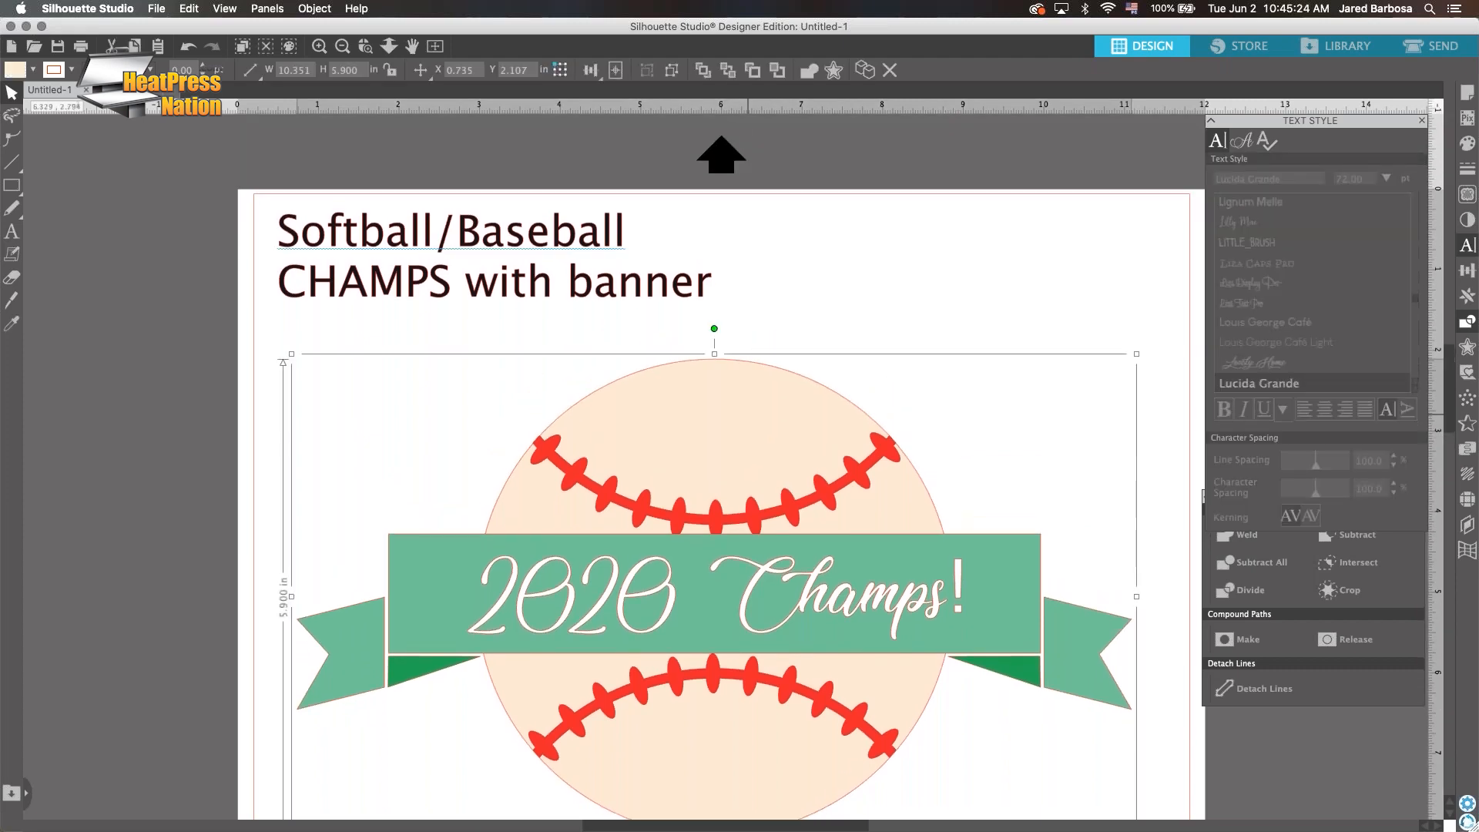
key(super+shift+g)
click(748, 413)
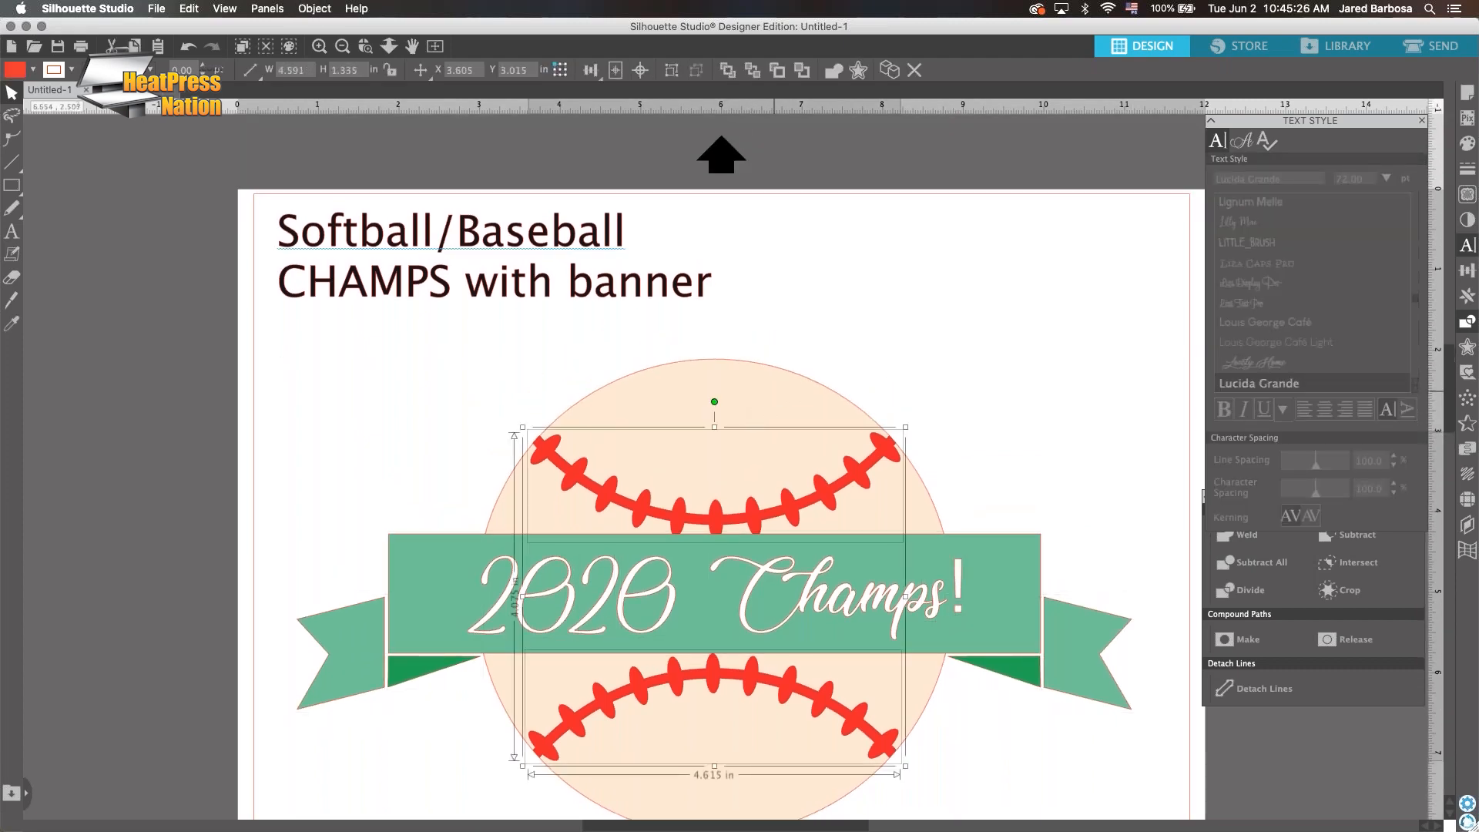
click(941, 336)
Paste a copy of the ball's circle over the original and enlarge it to about 6.83 in across, sharing its center
click(773, 406)
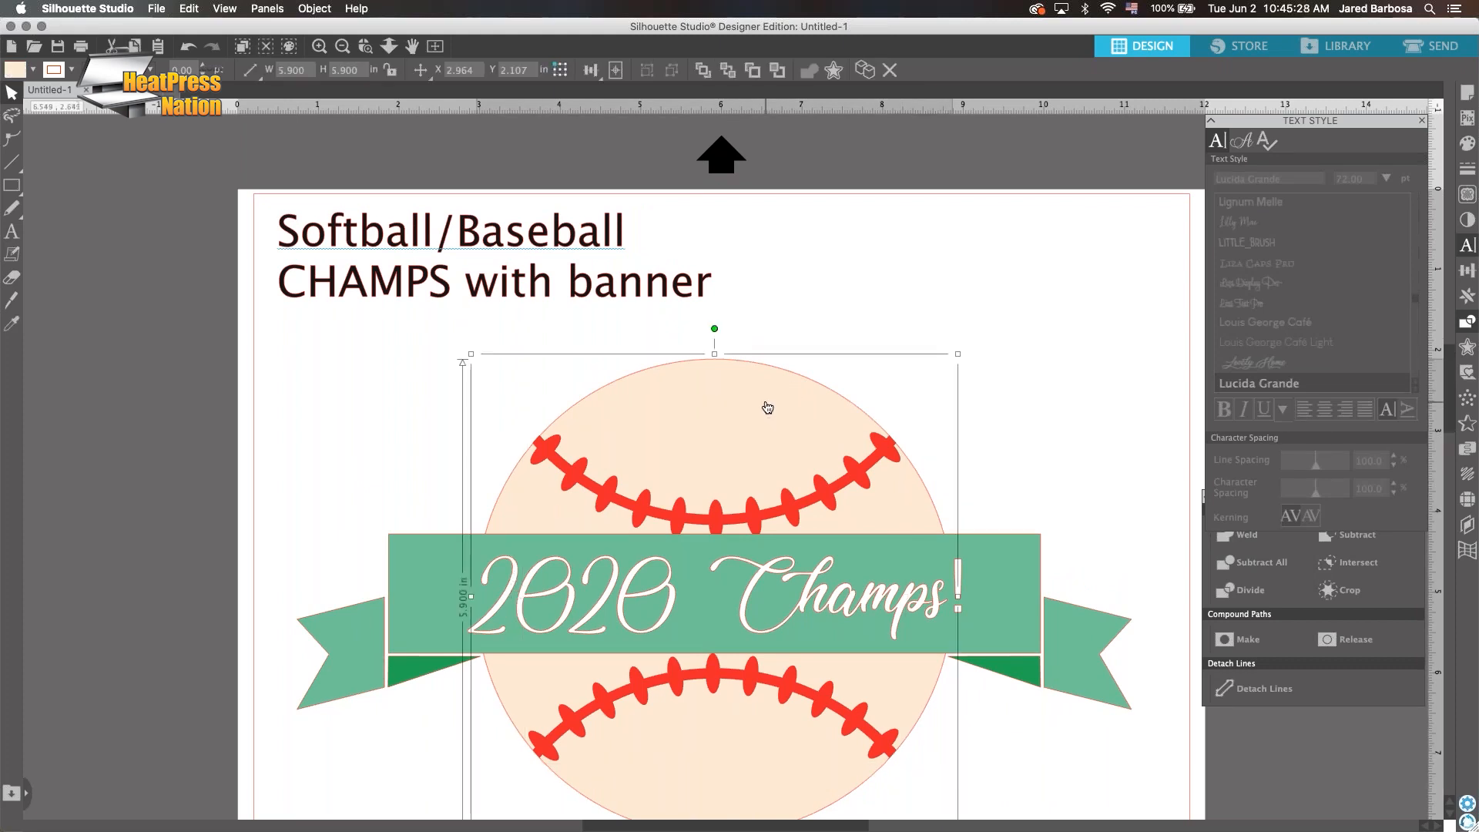
key(super+v)
drag(791, 458, 761, 424)
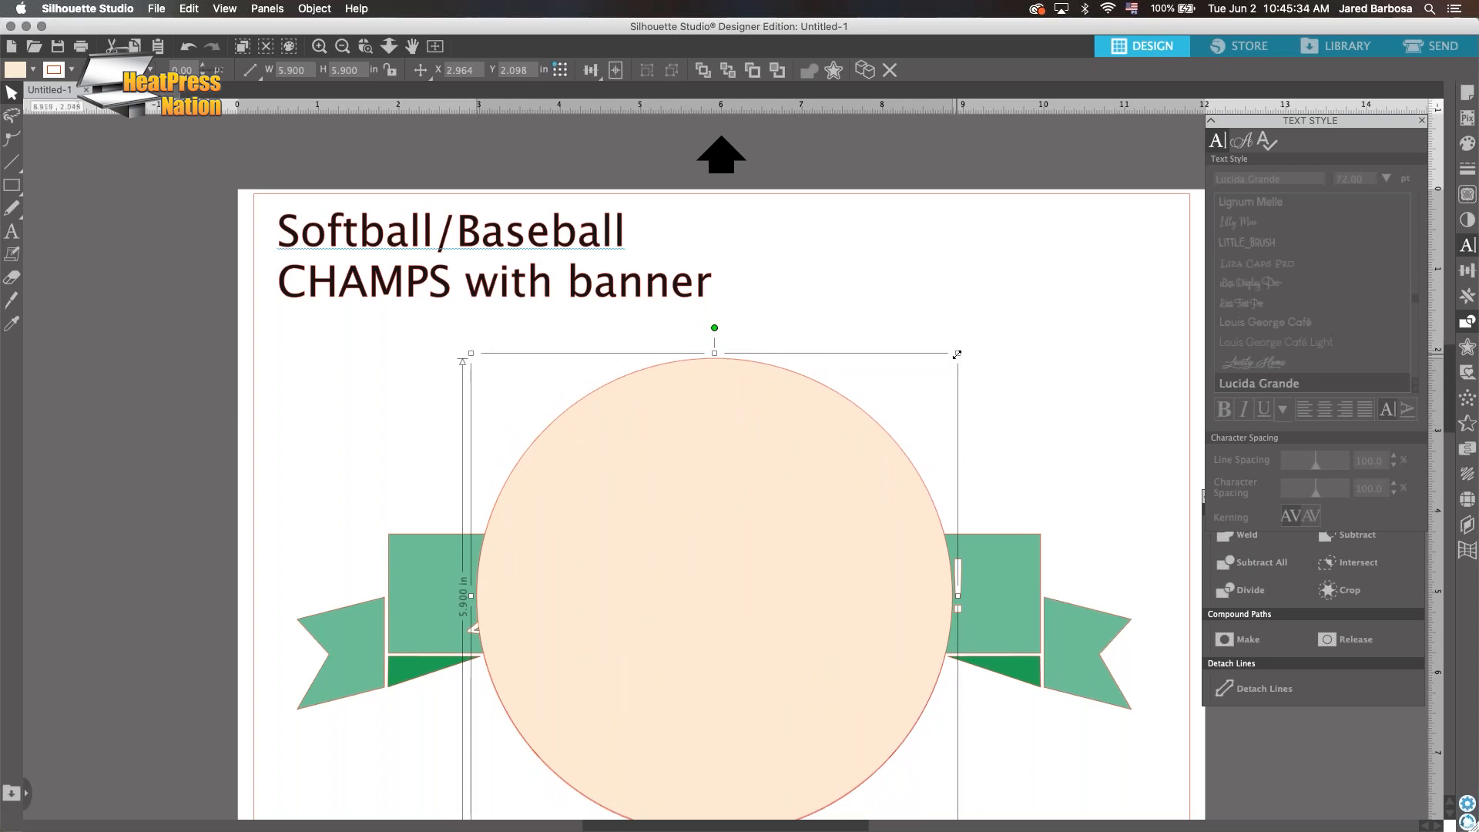
drag(957, 354, 1012, 335)
Set the enlarged circle's fill transparency to 70% and widen the circle to about 6.97 in around the ball
click(1466, 144)
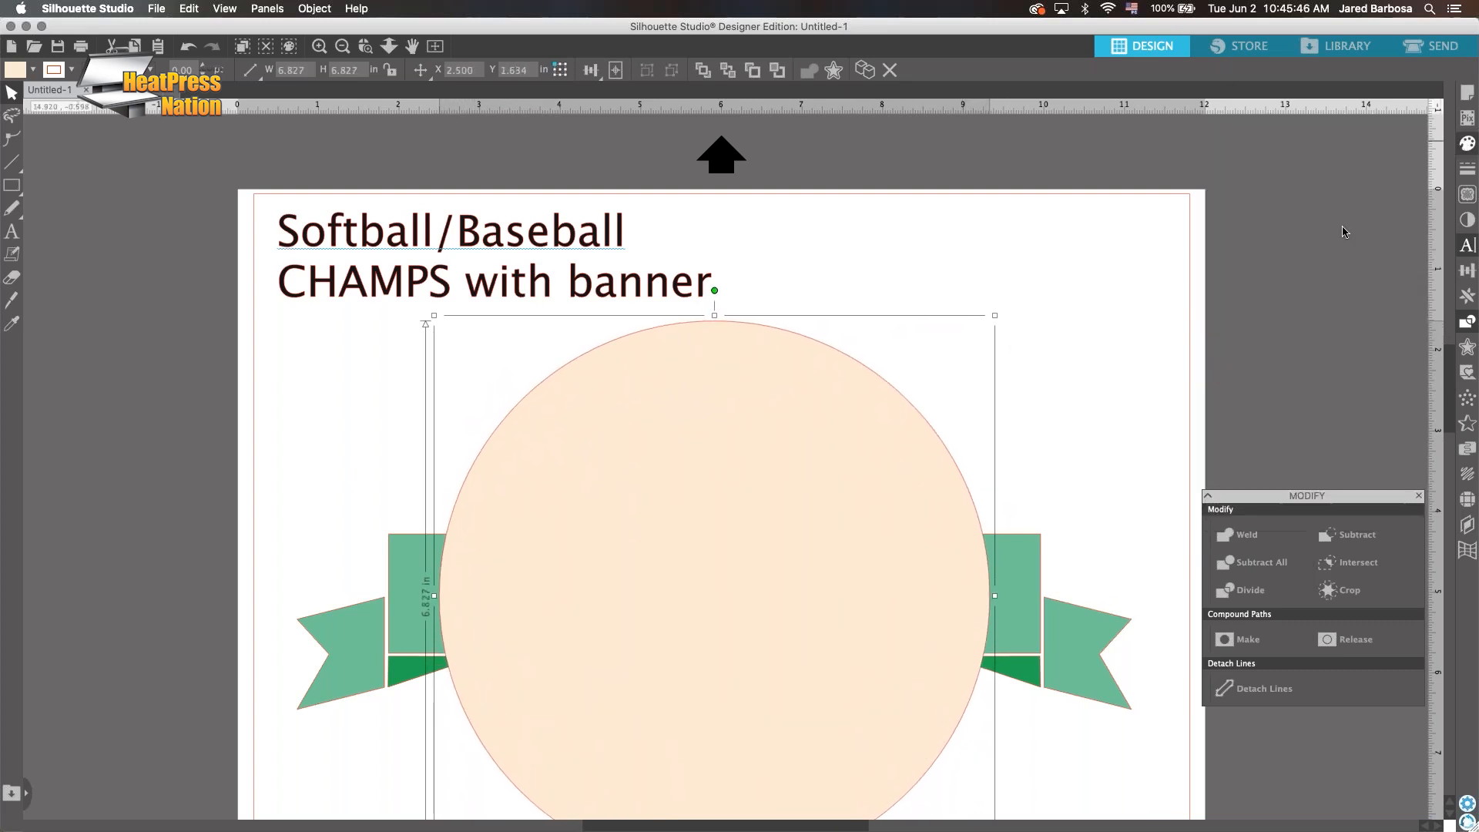
drag(1287, 326, 1328, 328)
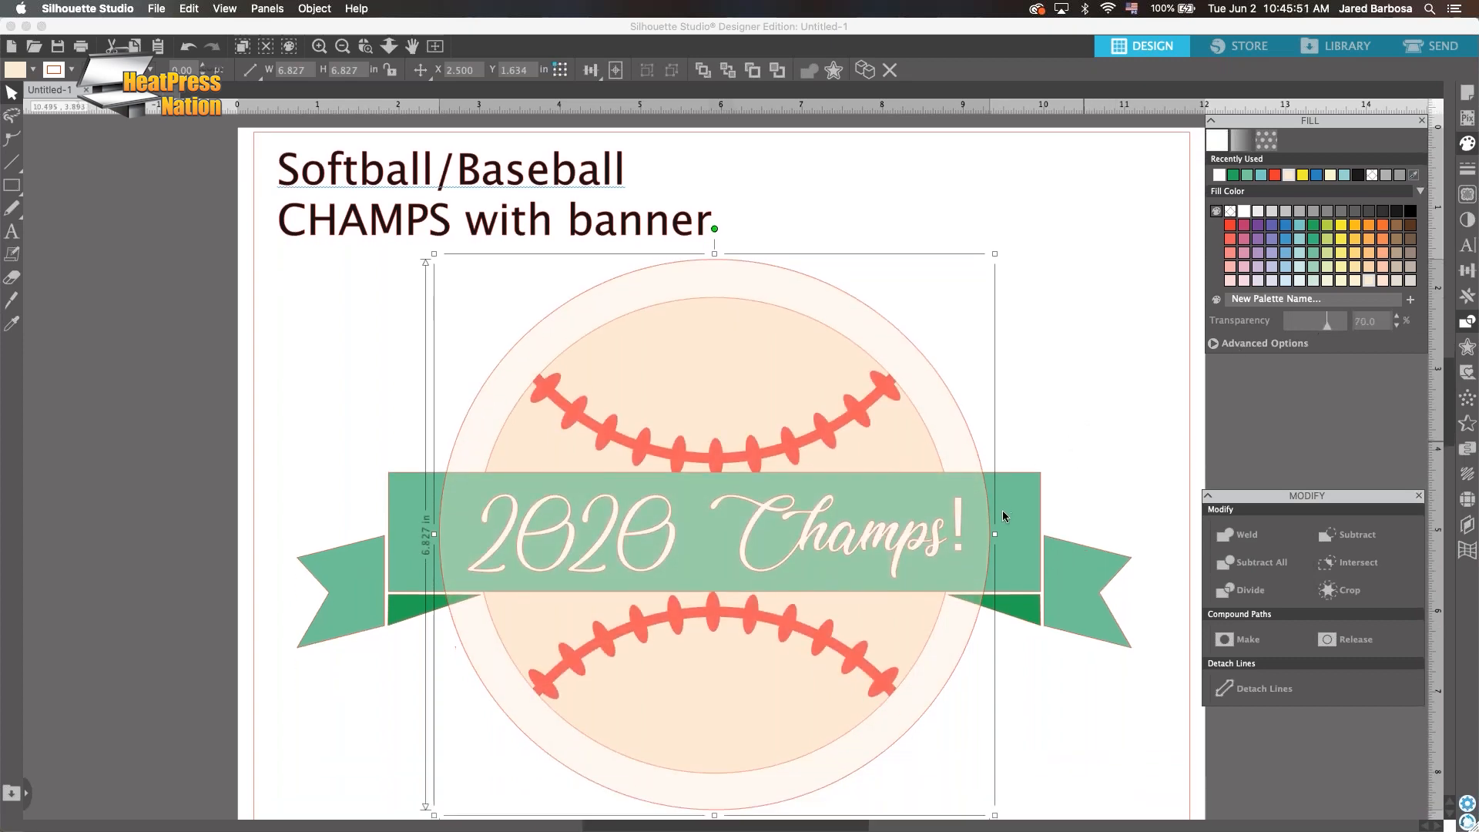
scroll(993, 463, down, 3)
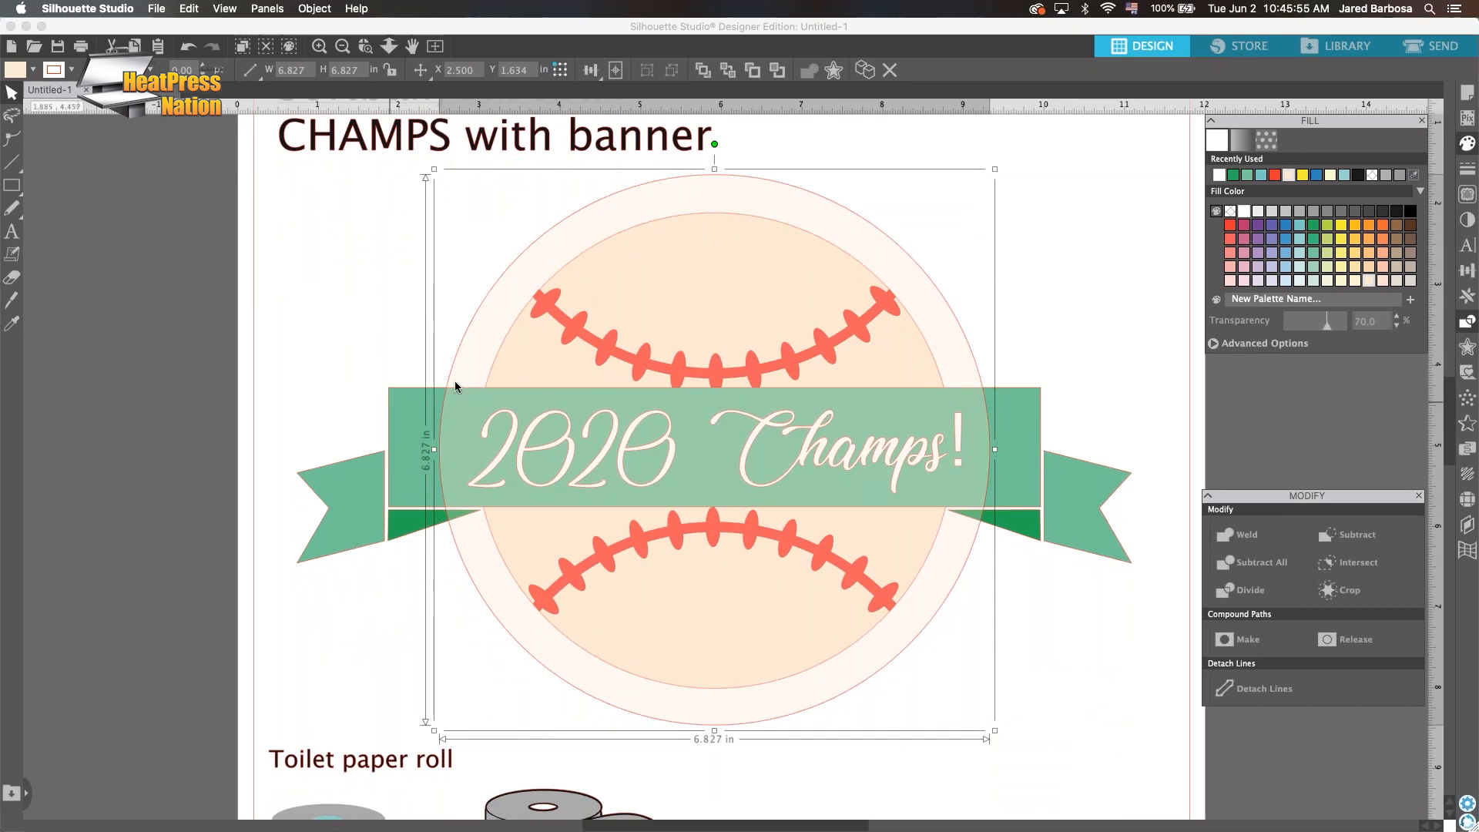
drag(996, 168, 1003, 165)
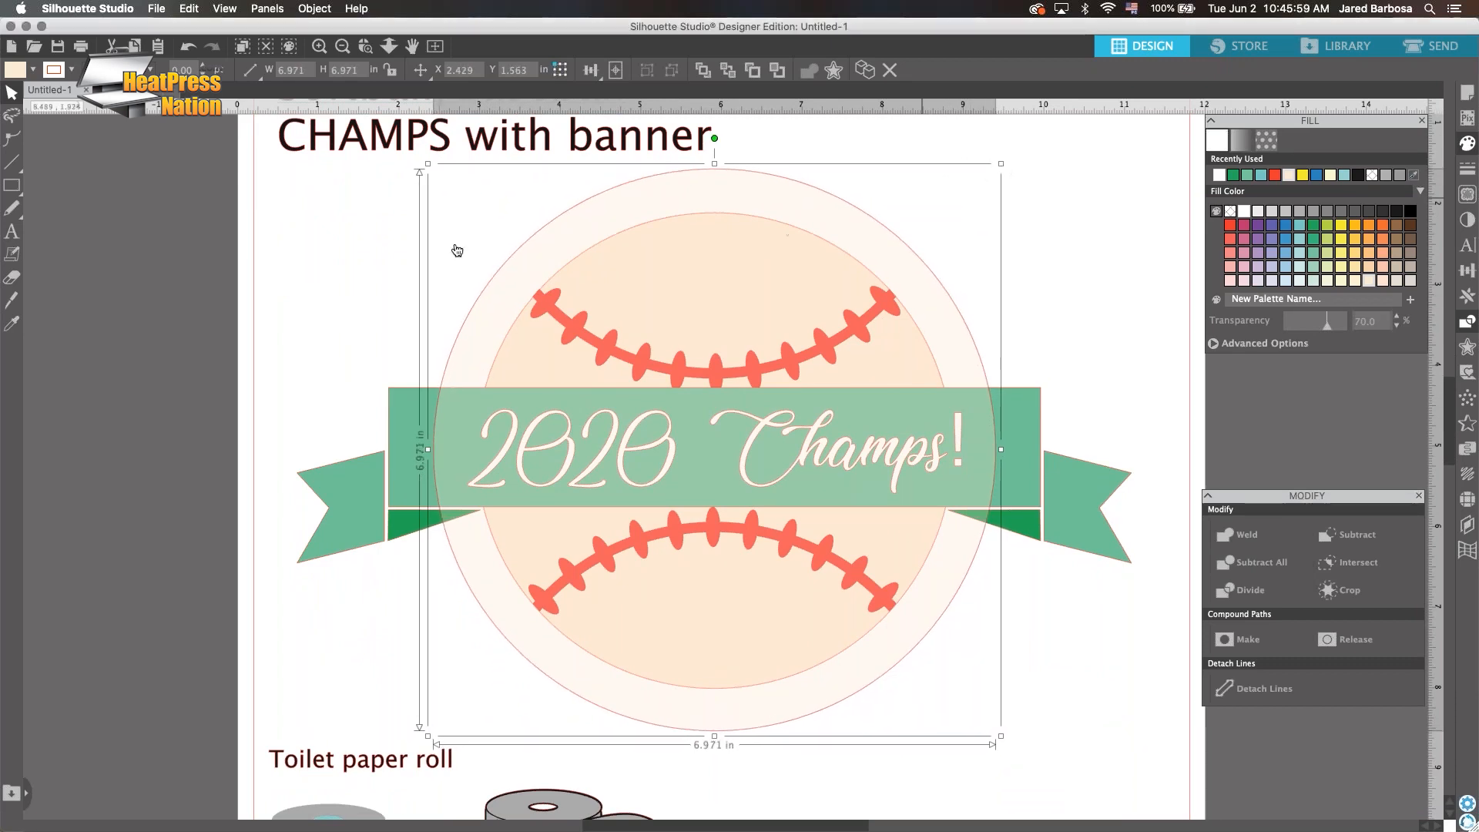
Draw a regular pentagon about 1.35 by 1.29 in at the ball's upper left with the polygon tool
click(70, 217)
click(11, 193)
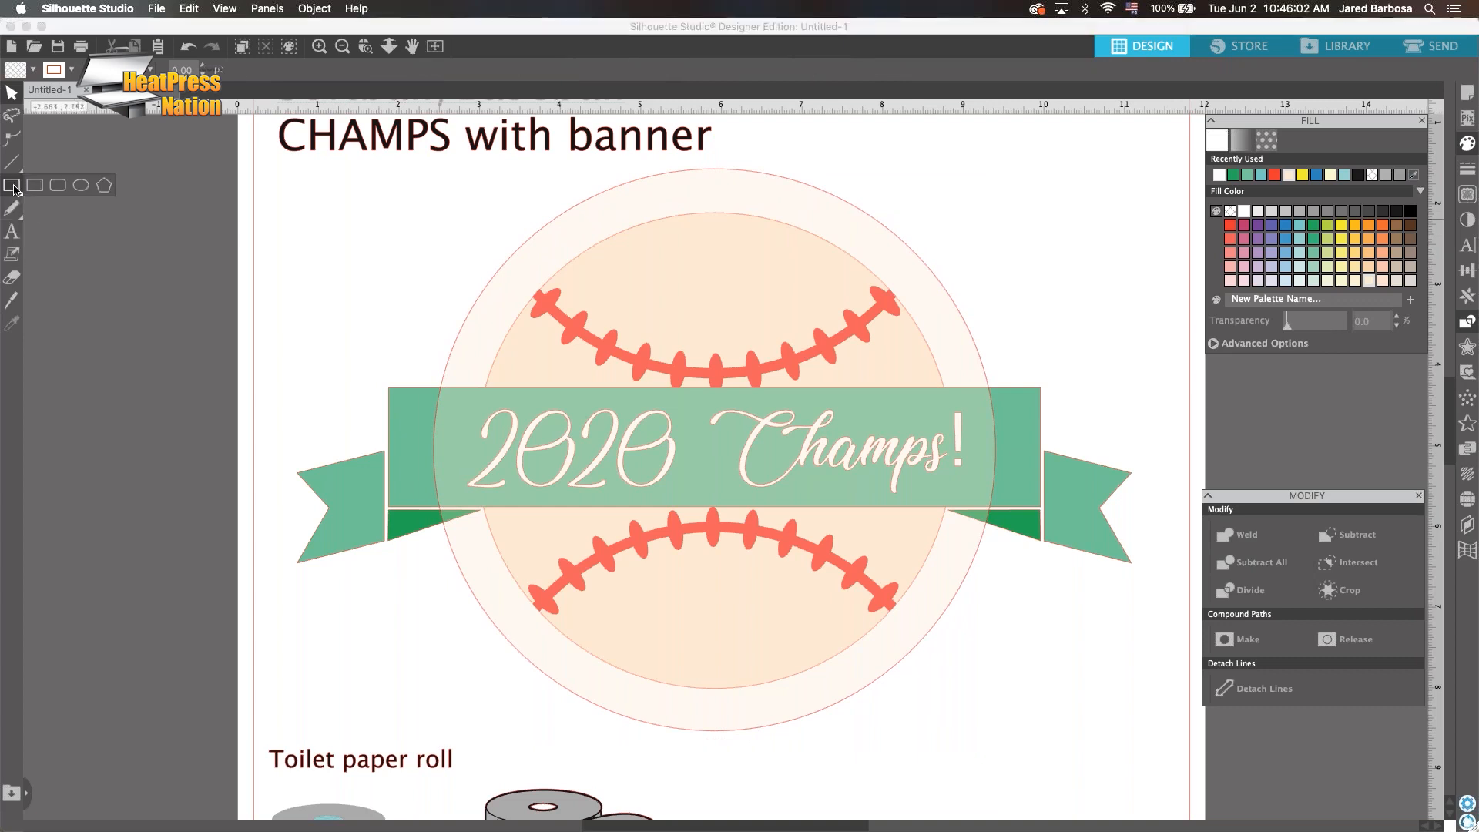
click(104, 189)
drag(314, 231, 362, 260)
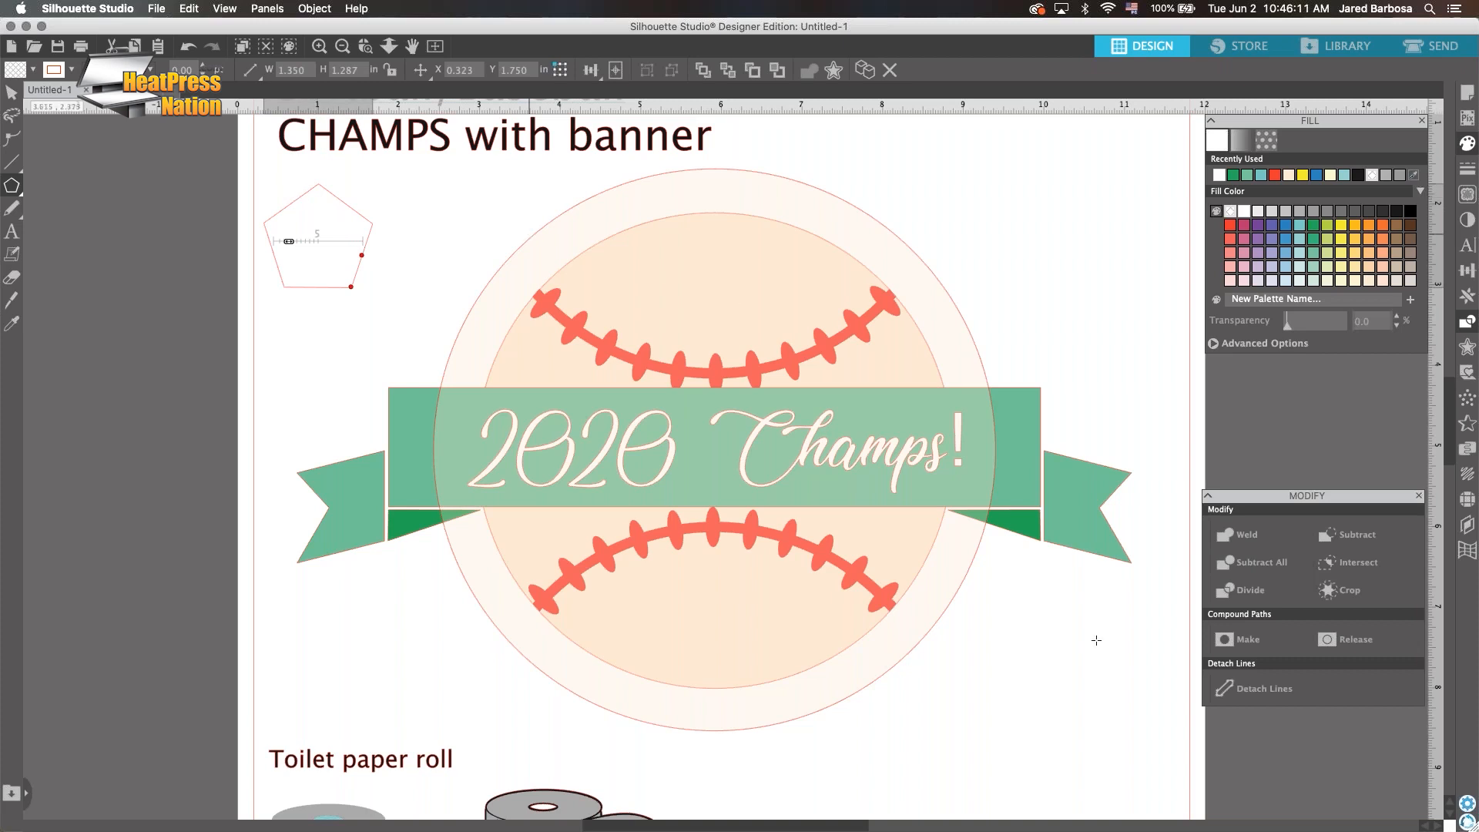
click(1258, 644)
click(294, 204)
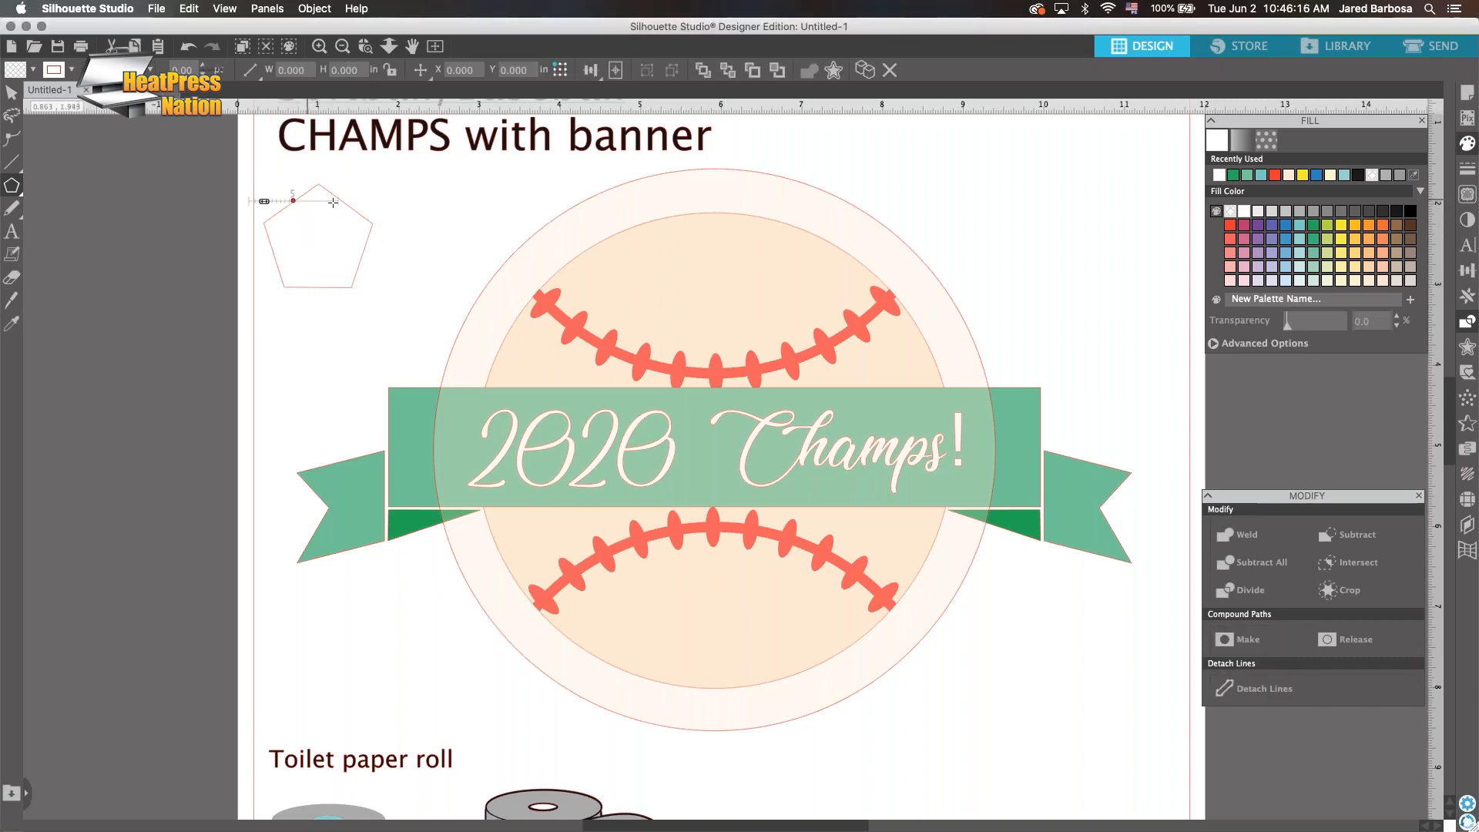
key(super+z)
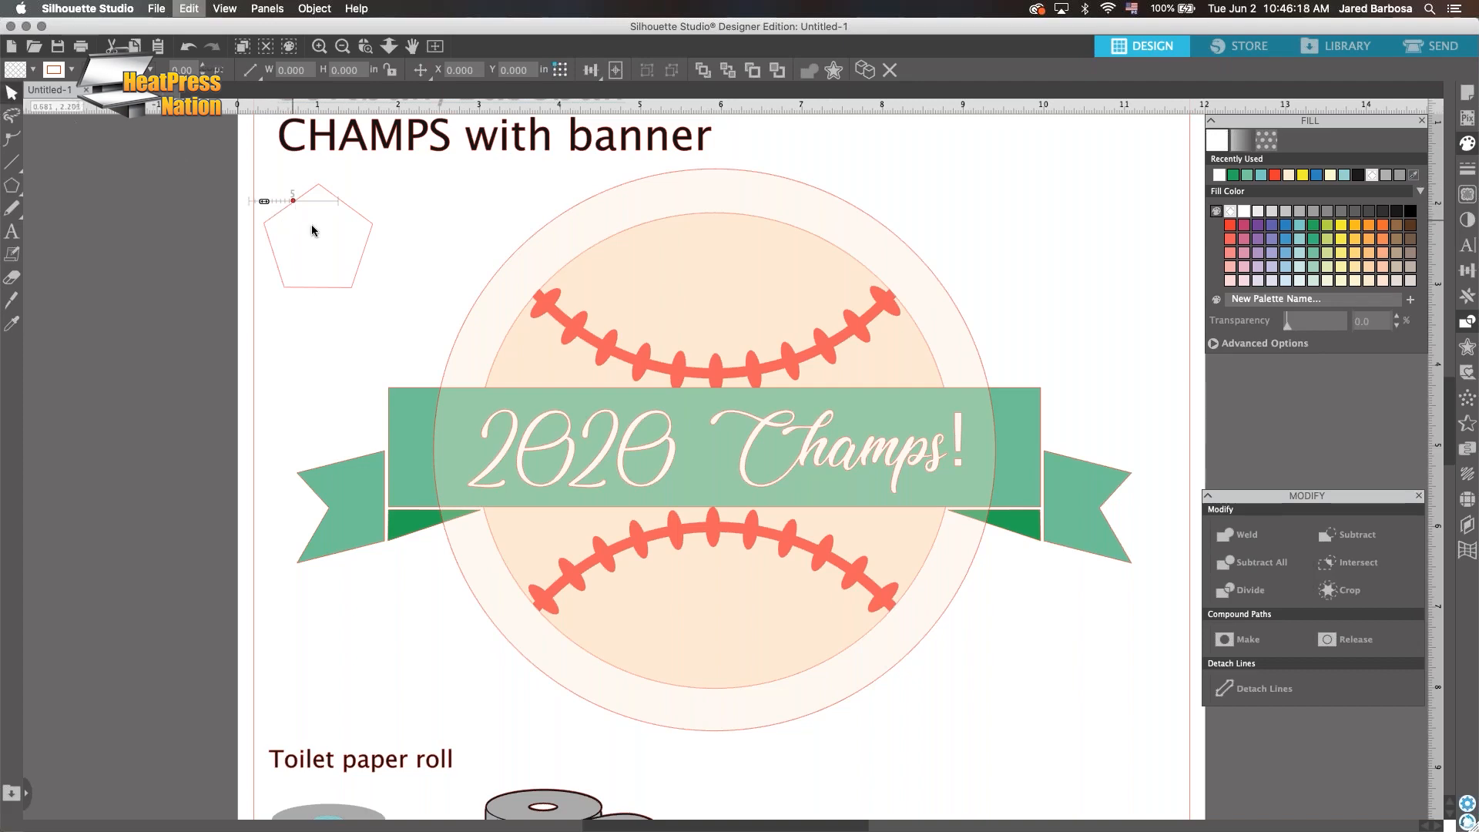
Add a point at the middle of each pentagon side and pull it inward to form a five-pointed star
scroll(310, 215, up, 5)
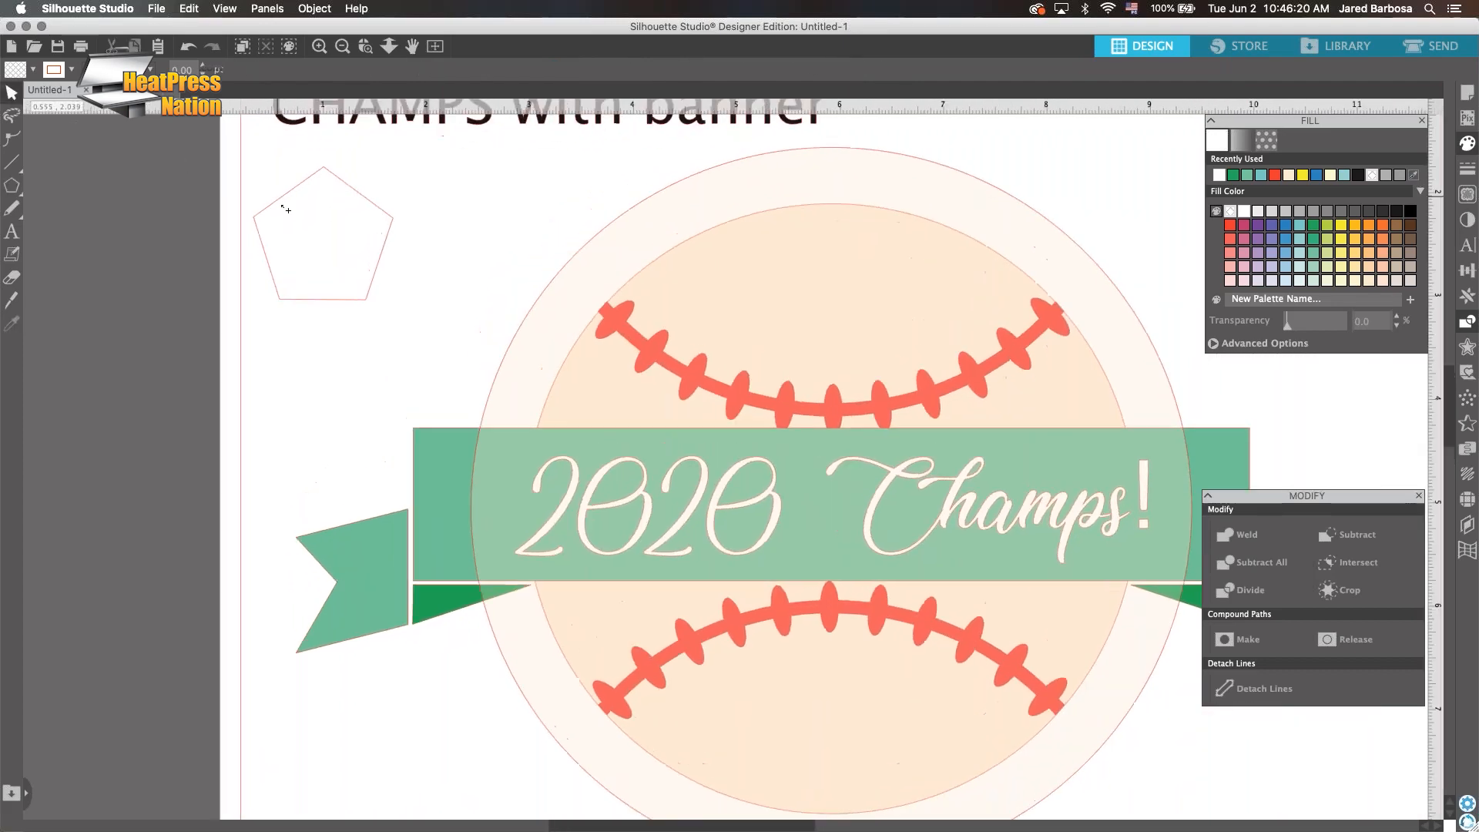
scroll(307, 229, up, 1)
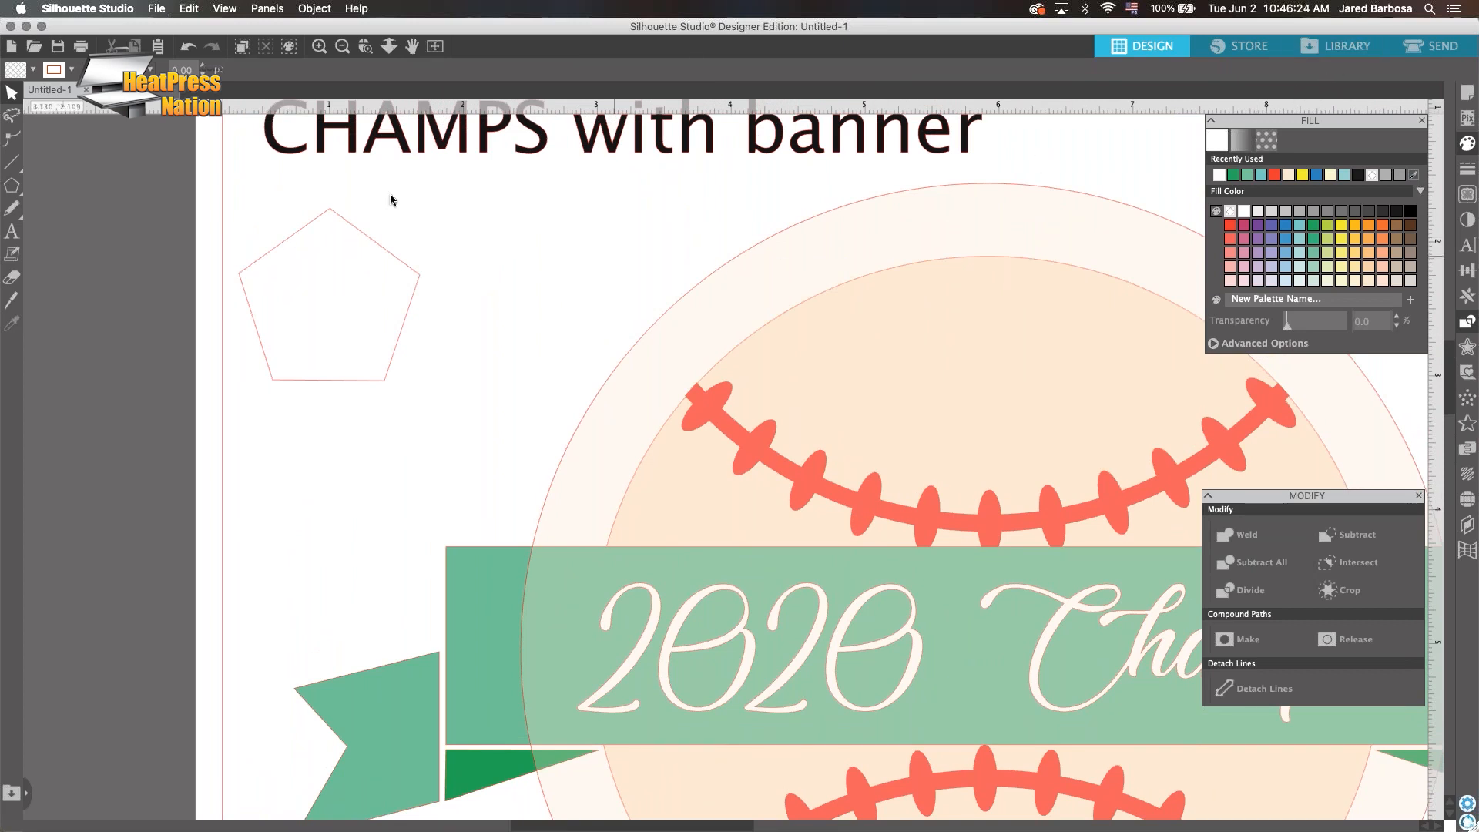
double_click(285, 240)
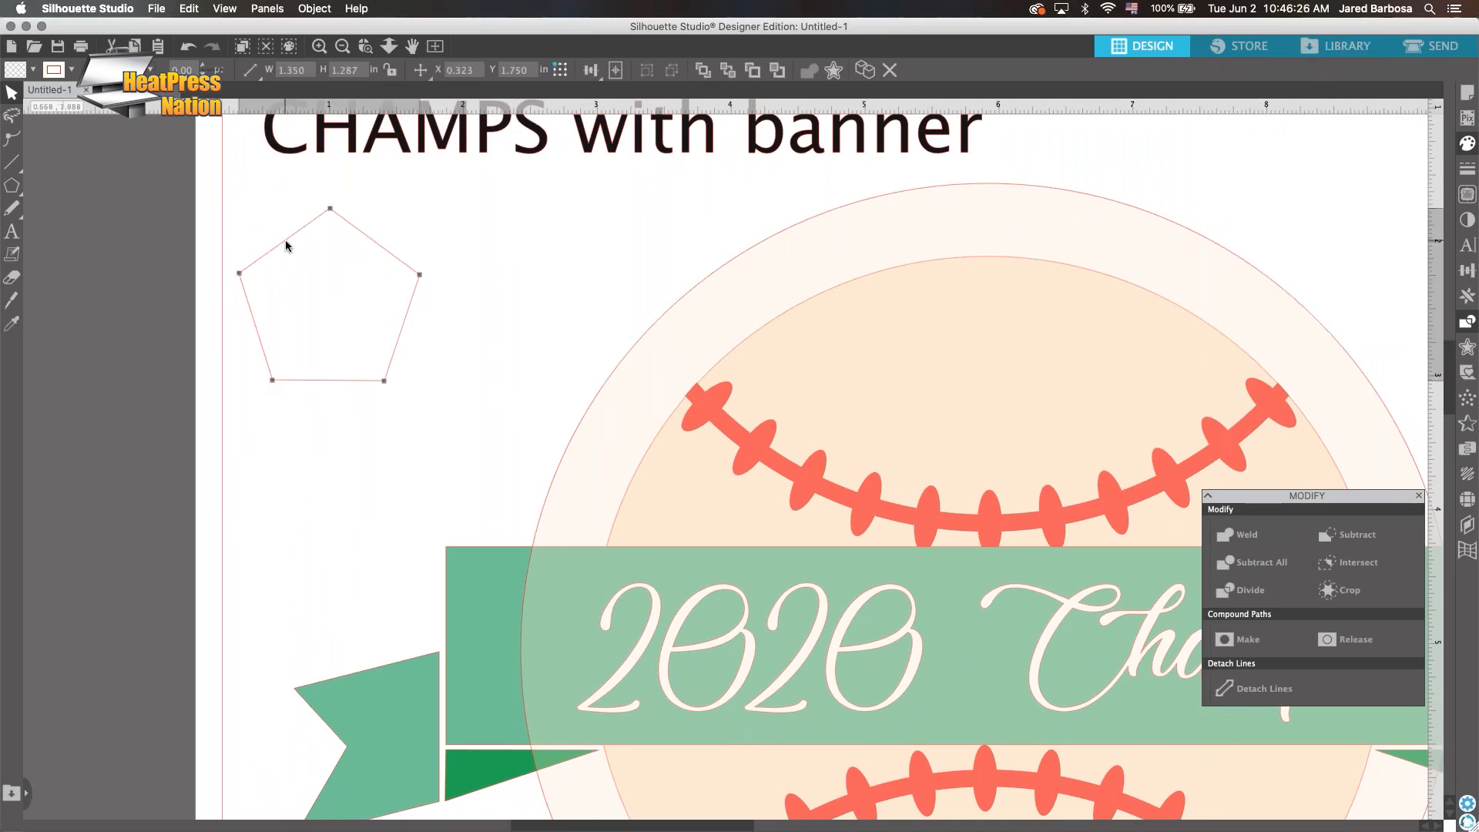
double_click(295, 246)
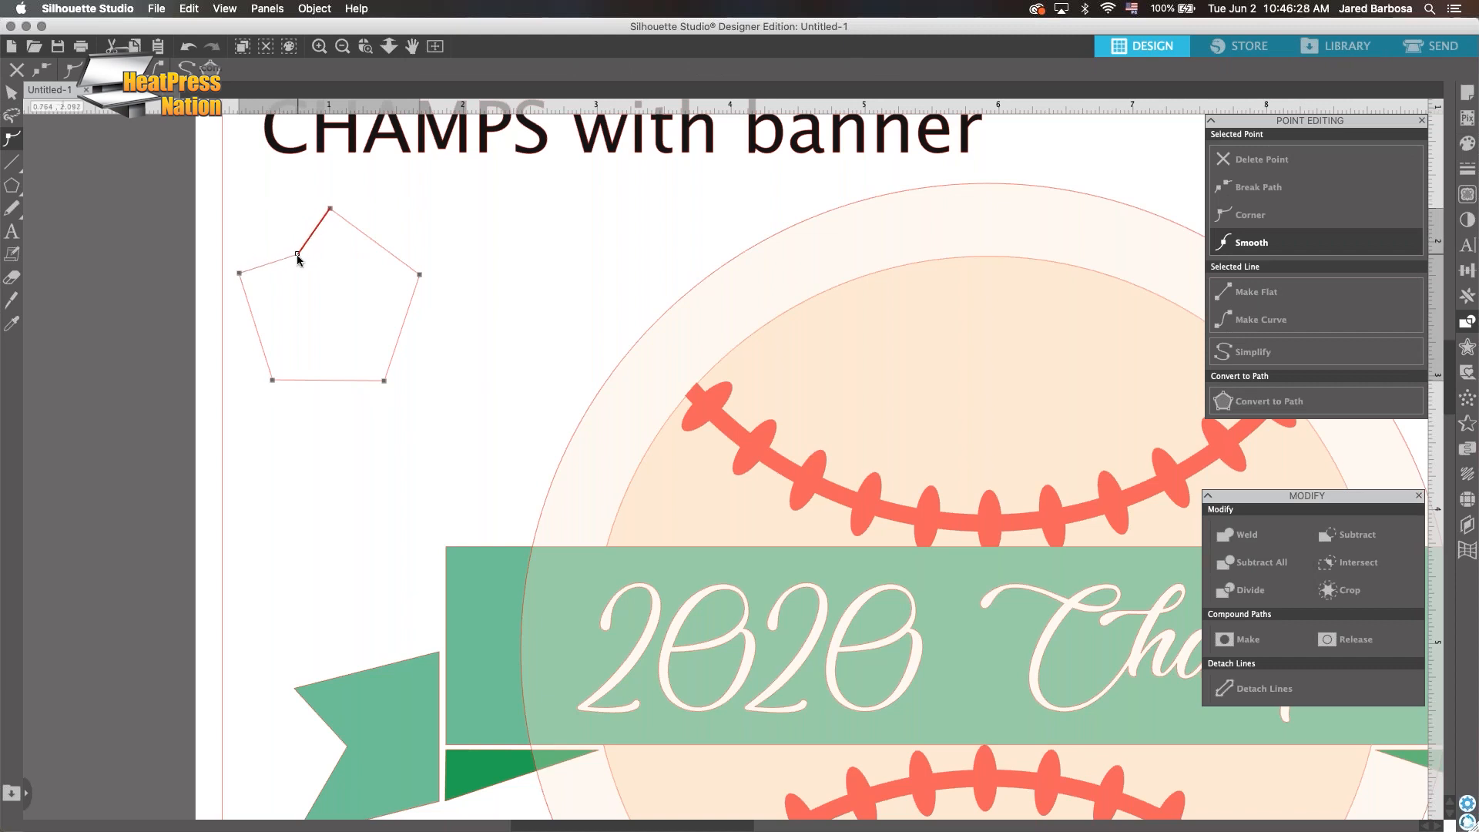
double_click(353, 251)
double_click(401, 337)
drag(402, 336, 373, 324)
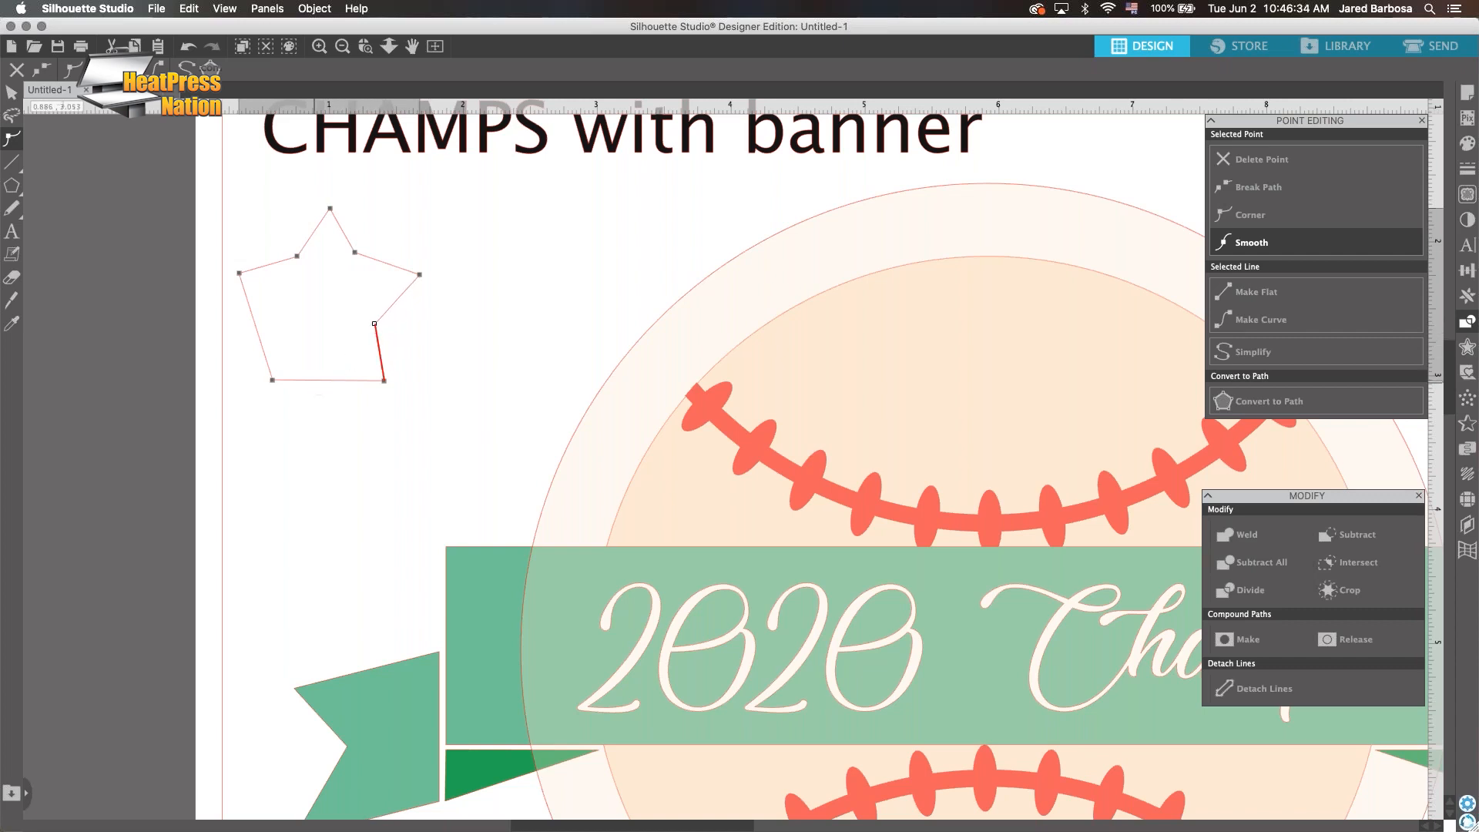
double_click(322, 379)
drag(322, 380, 286, 314)
double_click(254, 324)
click(424, 351)
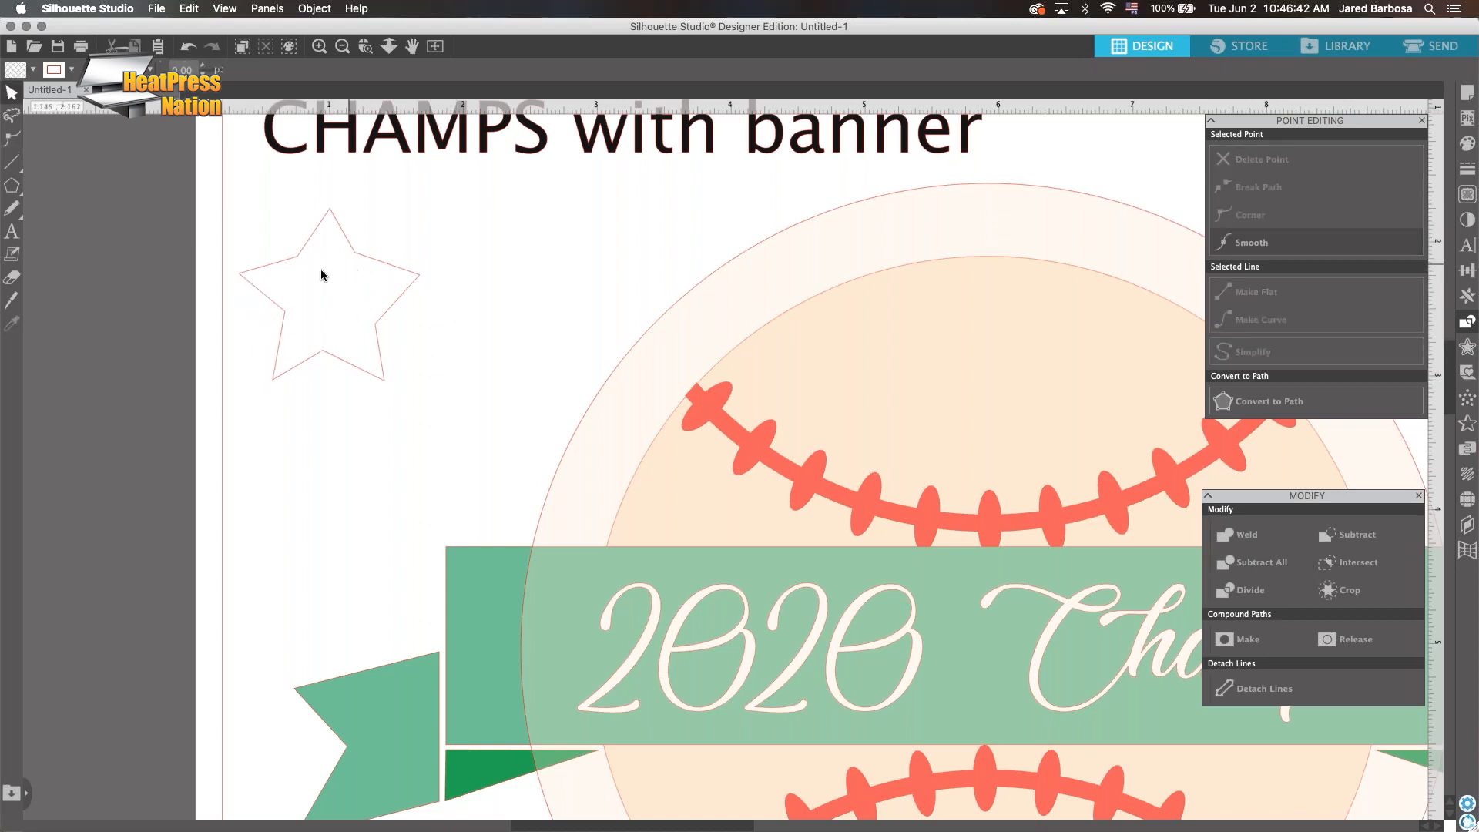
Adjust the star's inner points so that its arms are even and symmetrical
click(357, 254)
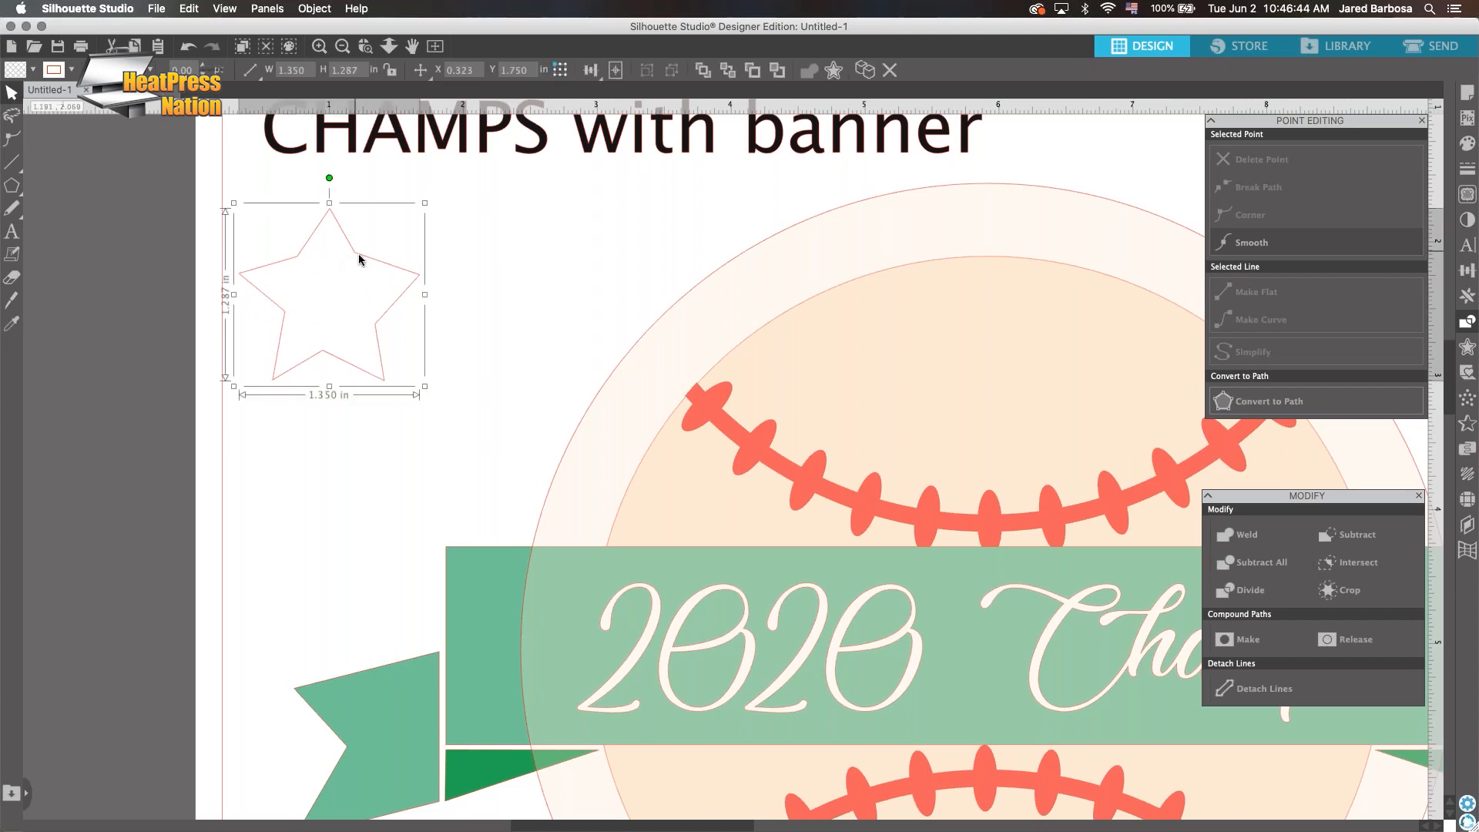
double_click(357, 254)
drag(355, 253, 300, 259)
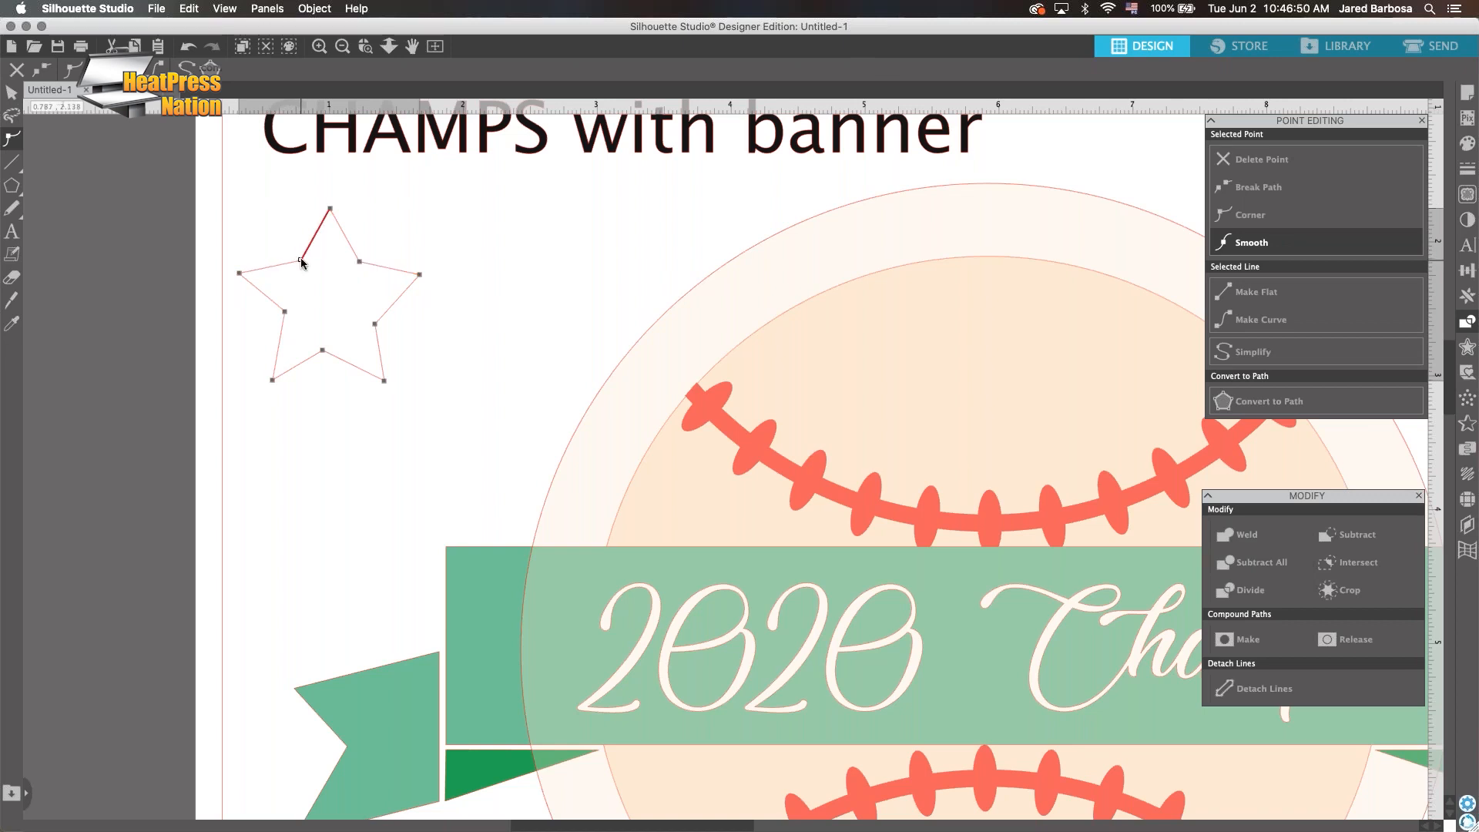
drag(377, 326, 331, 348)
click(479, 312)
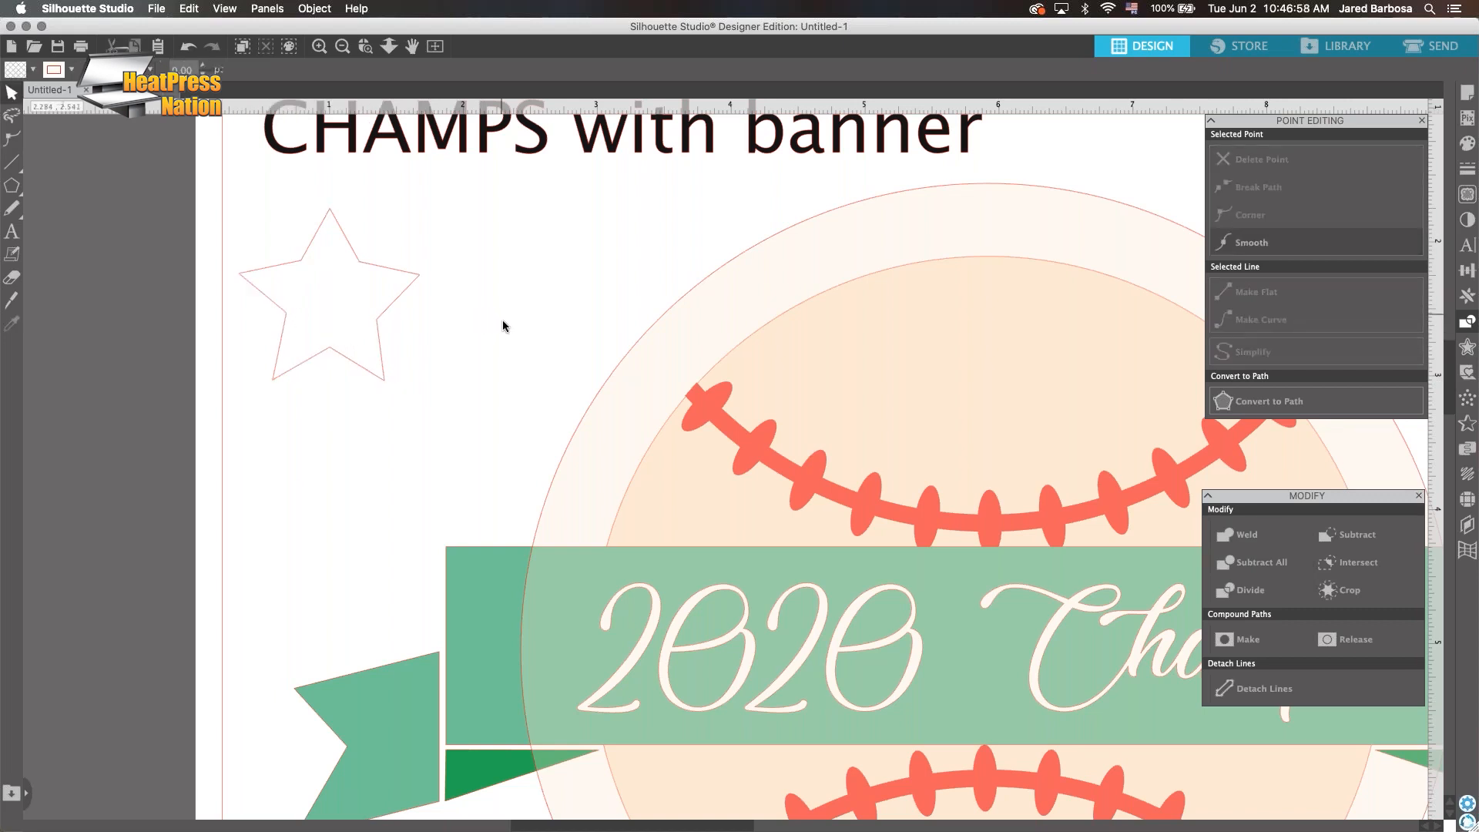
Fill the star with yellow
click(280, 268)
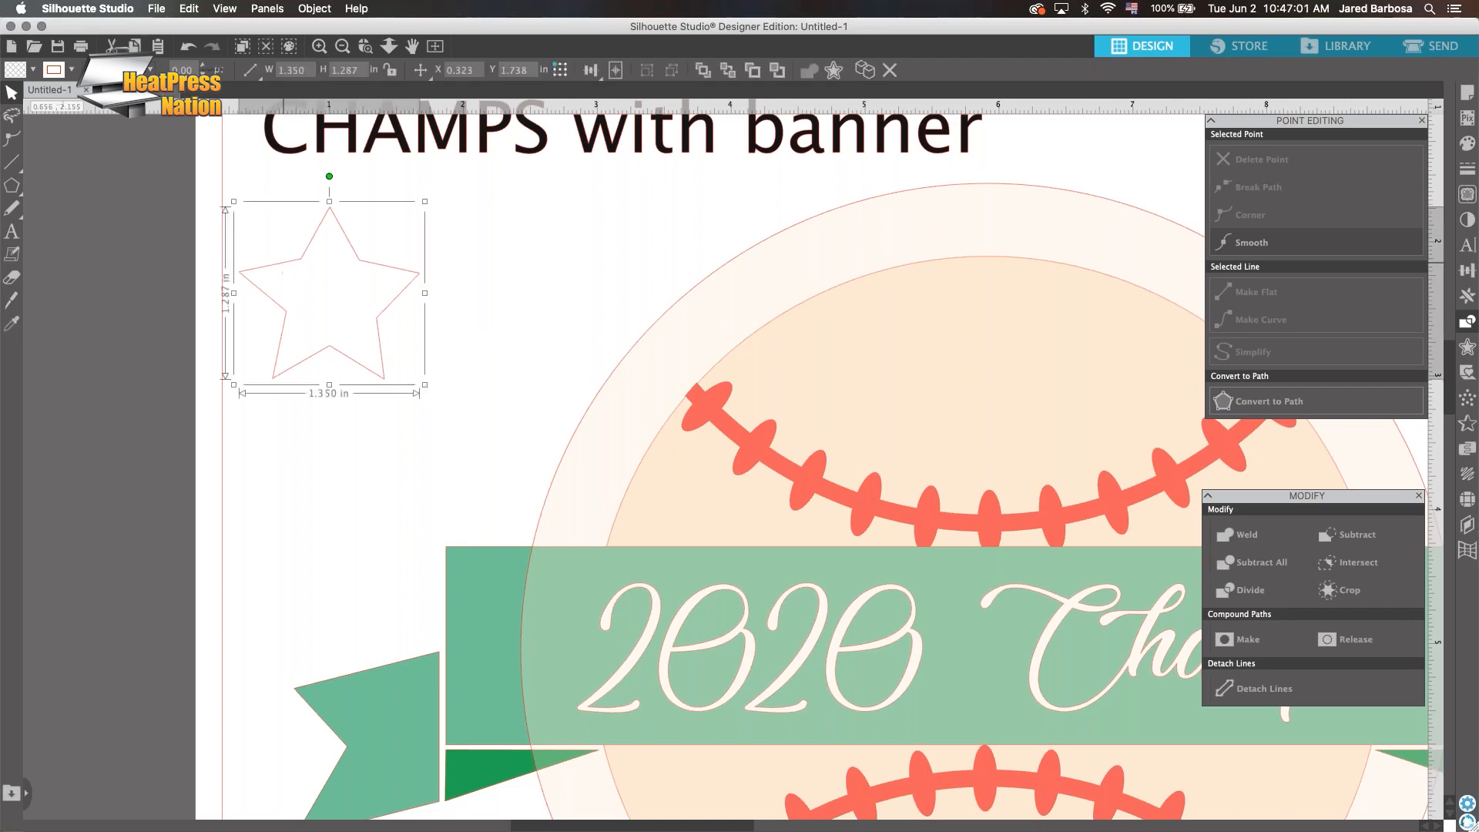
click(1467, 144)
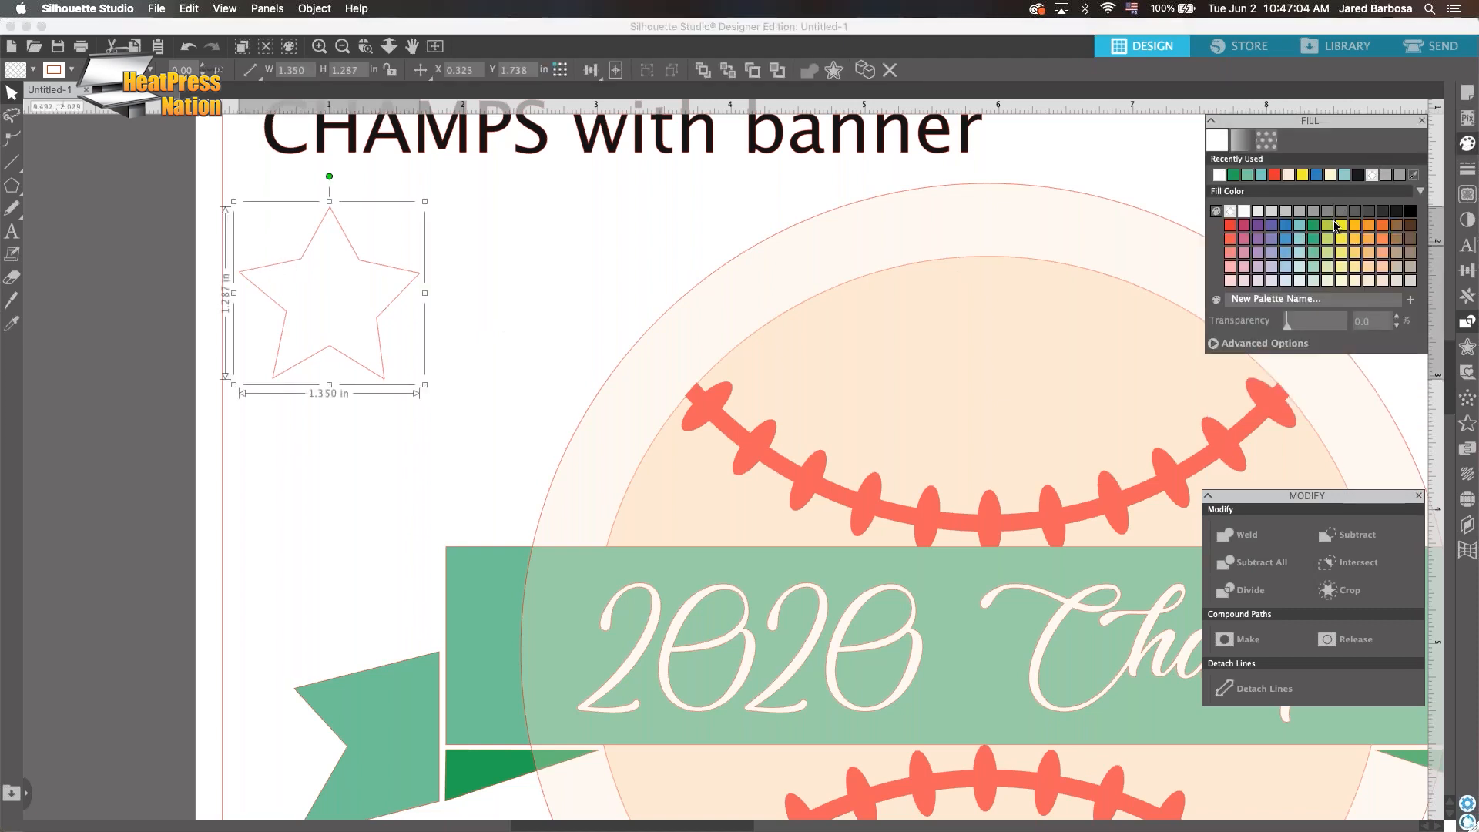
click(1341, 225)
click(365, 249)
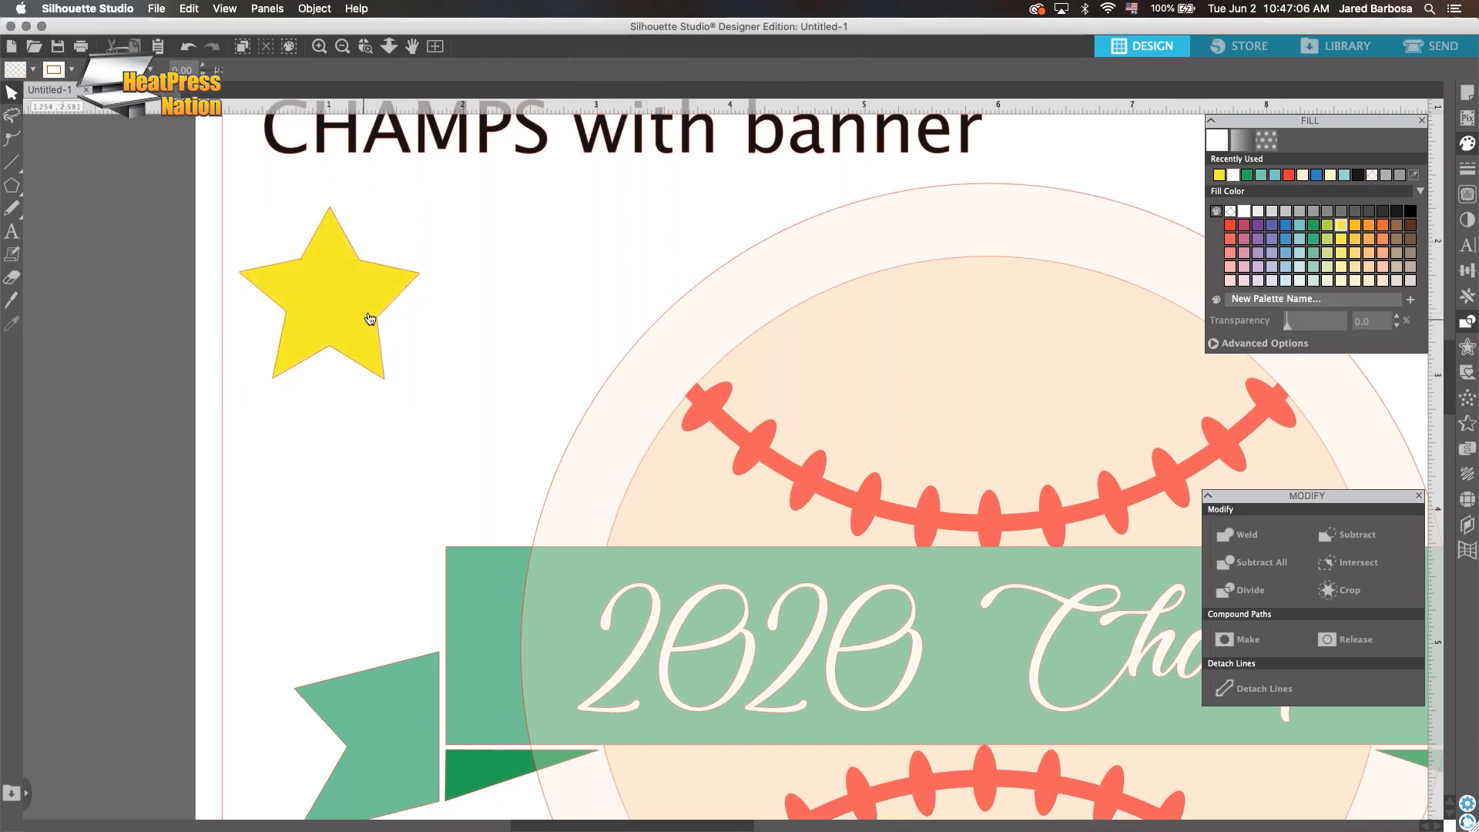
Shrink the star to about 1.05 in wide and replicate it around the enlarged circle with Object on Path
scroll(397, 344, down, 1)
scroll(505, 351, down, 3)
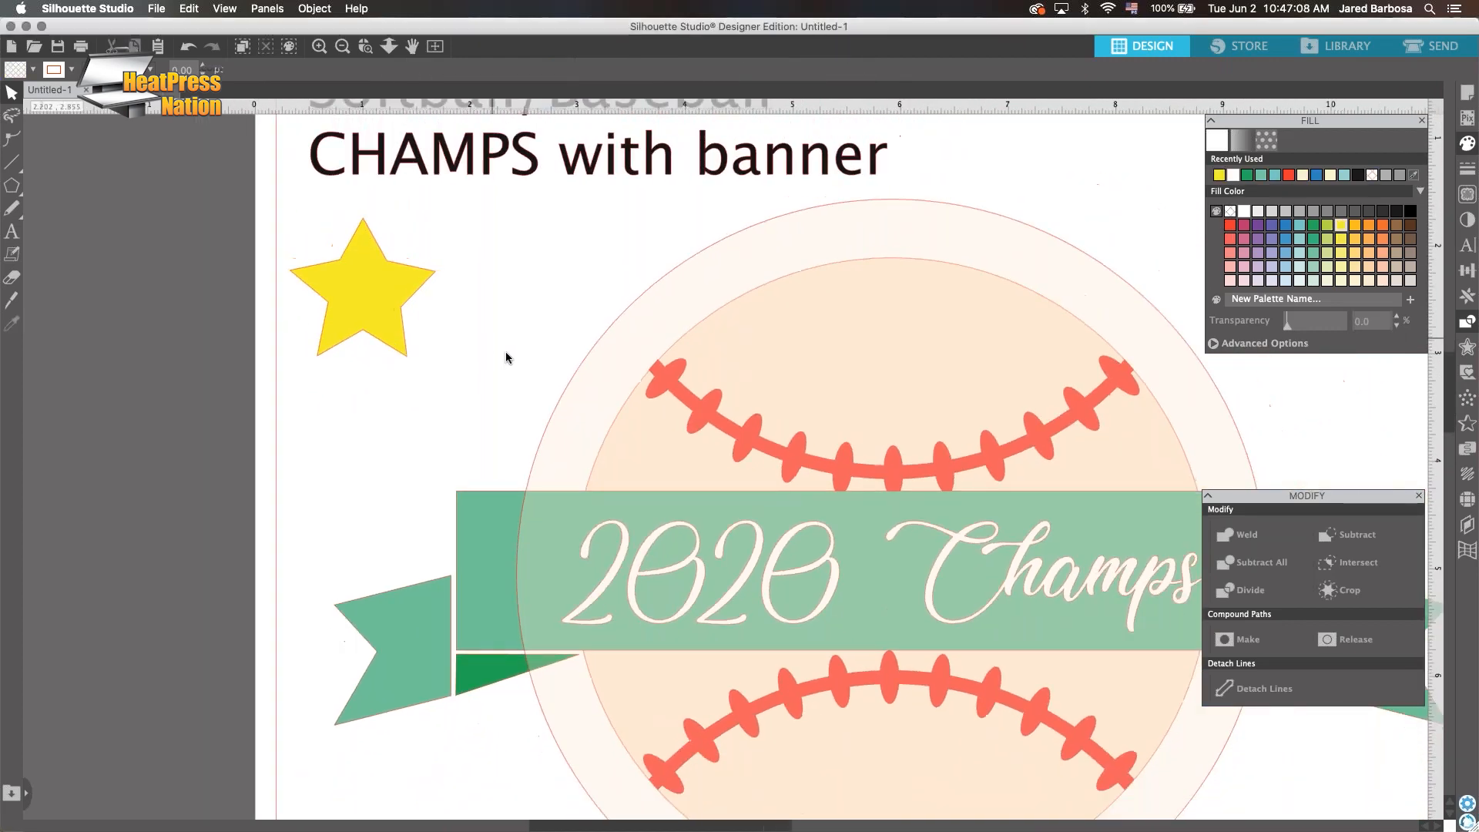
scroll(506, 350, down, 2)
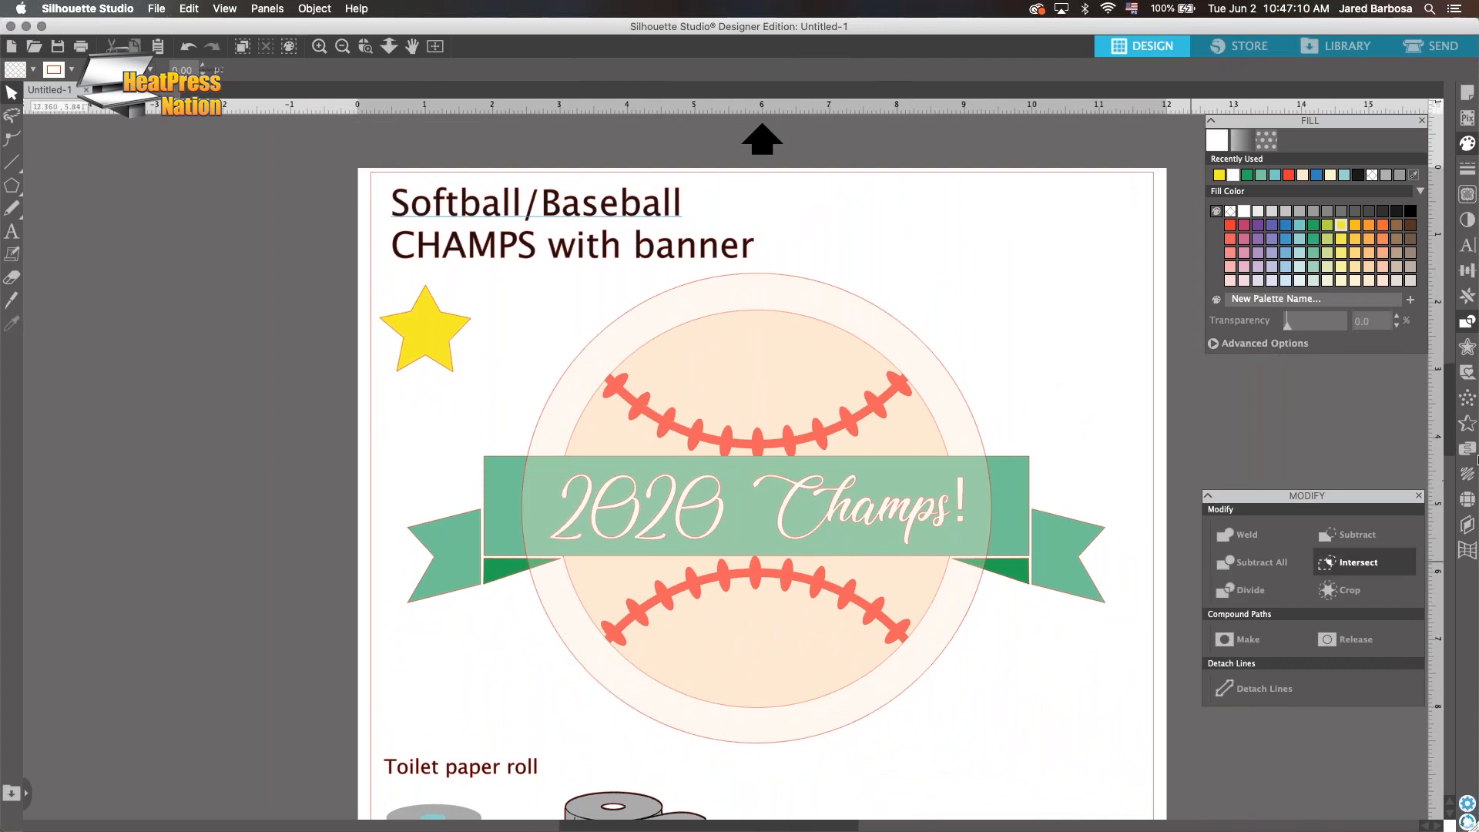
click(1472, 299)
click(1267, 140)
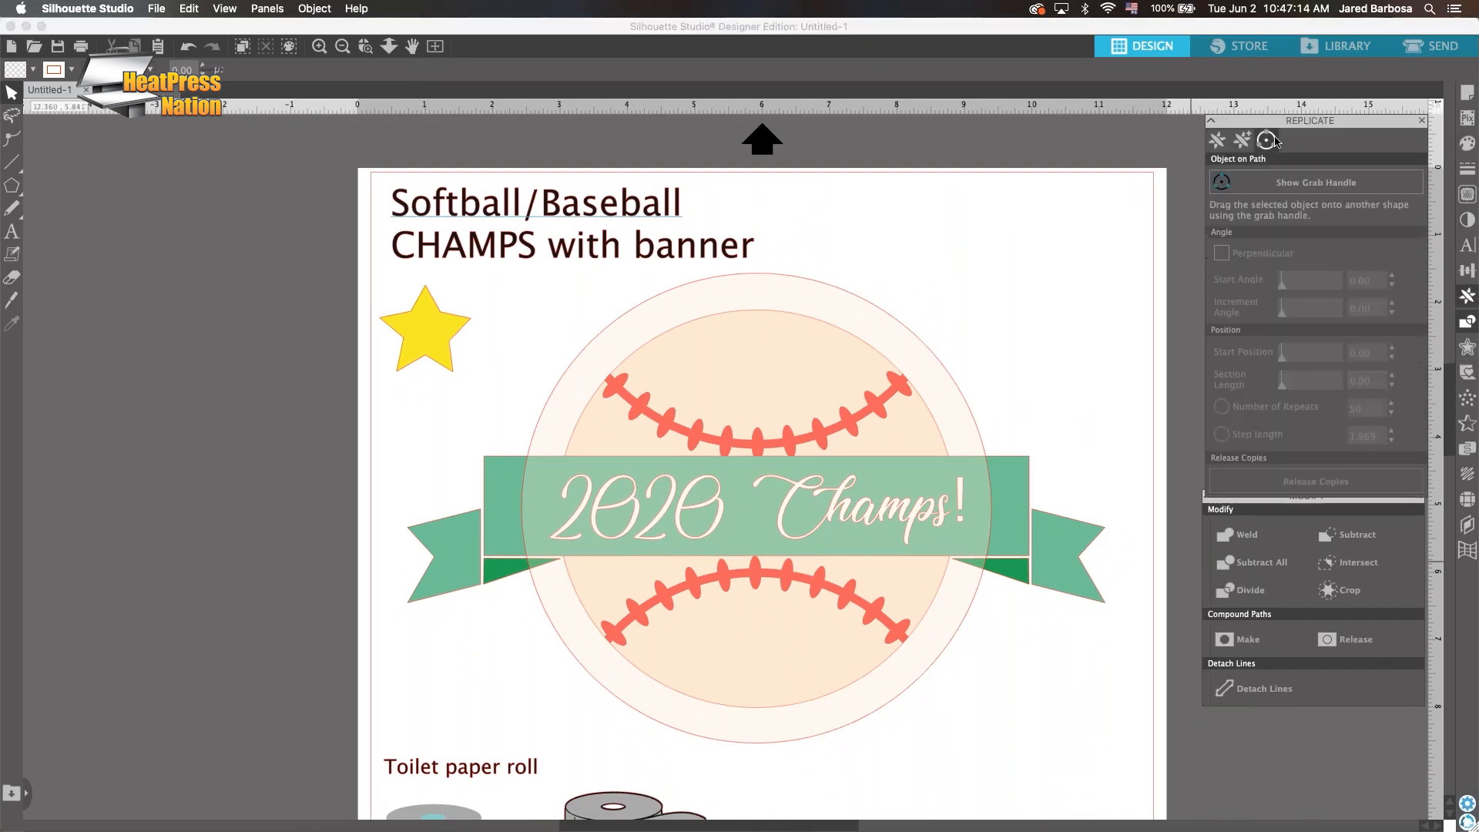
click(431, 323)
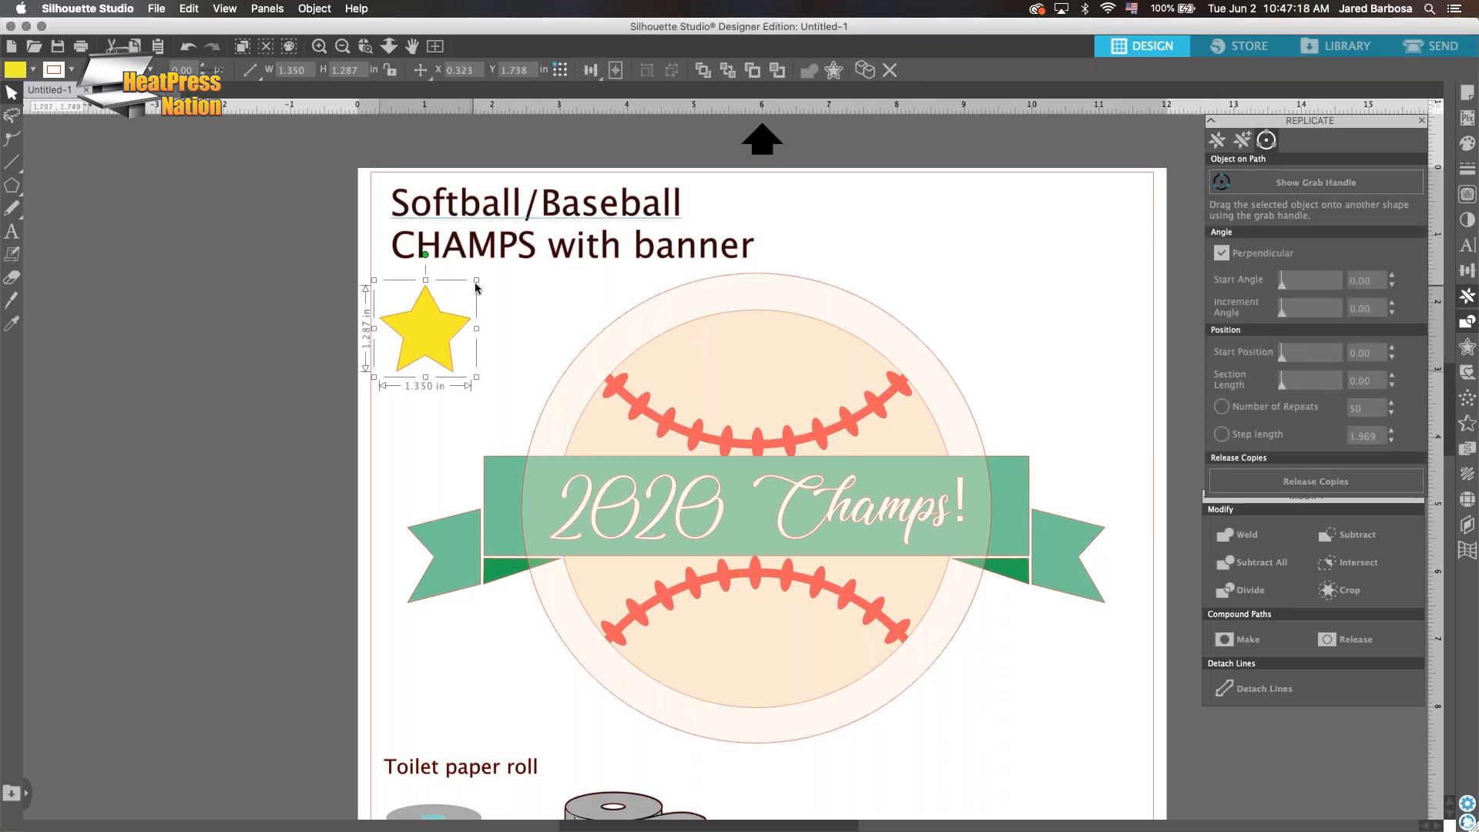
drag(476, 281, 456, 299)
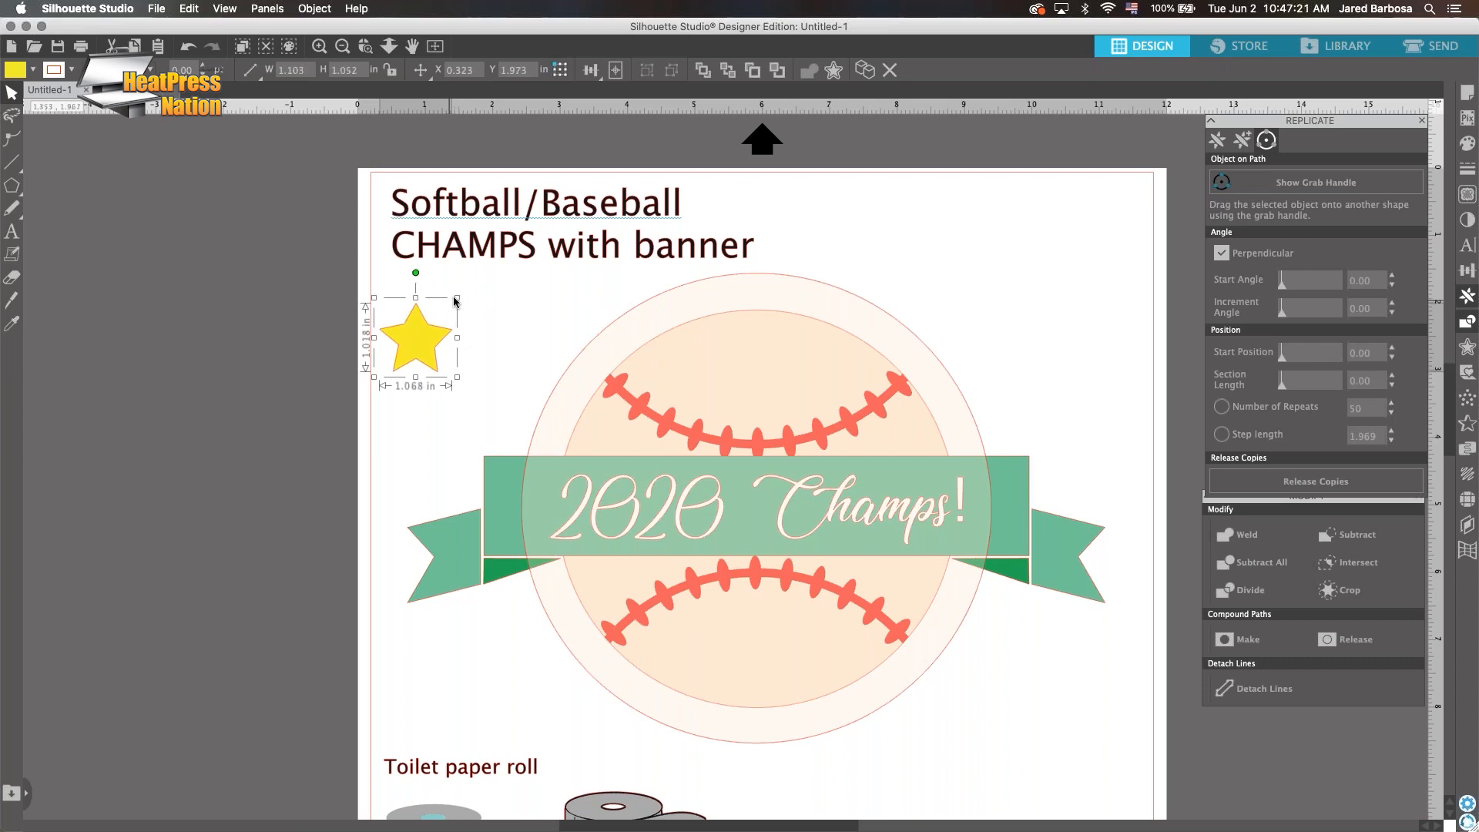
click(1257, 188)
drag(419, 346, 562, 376)
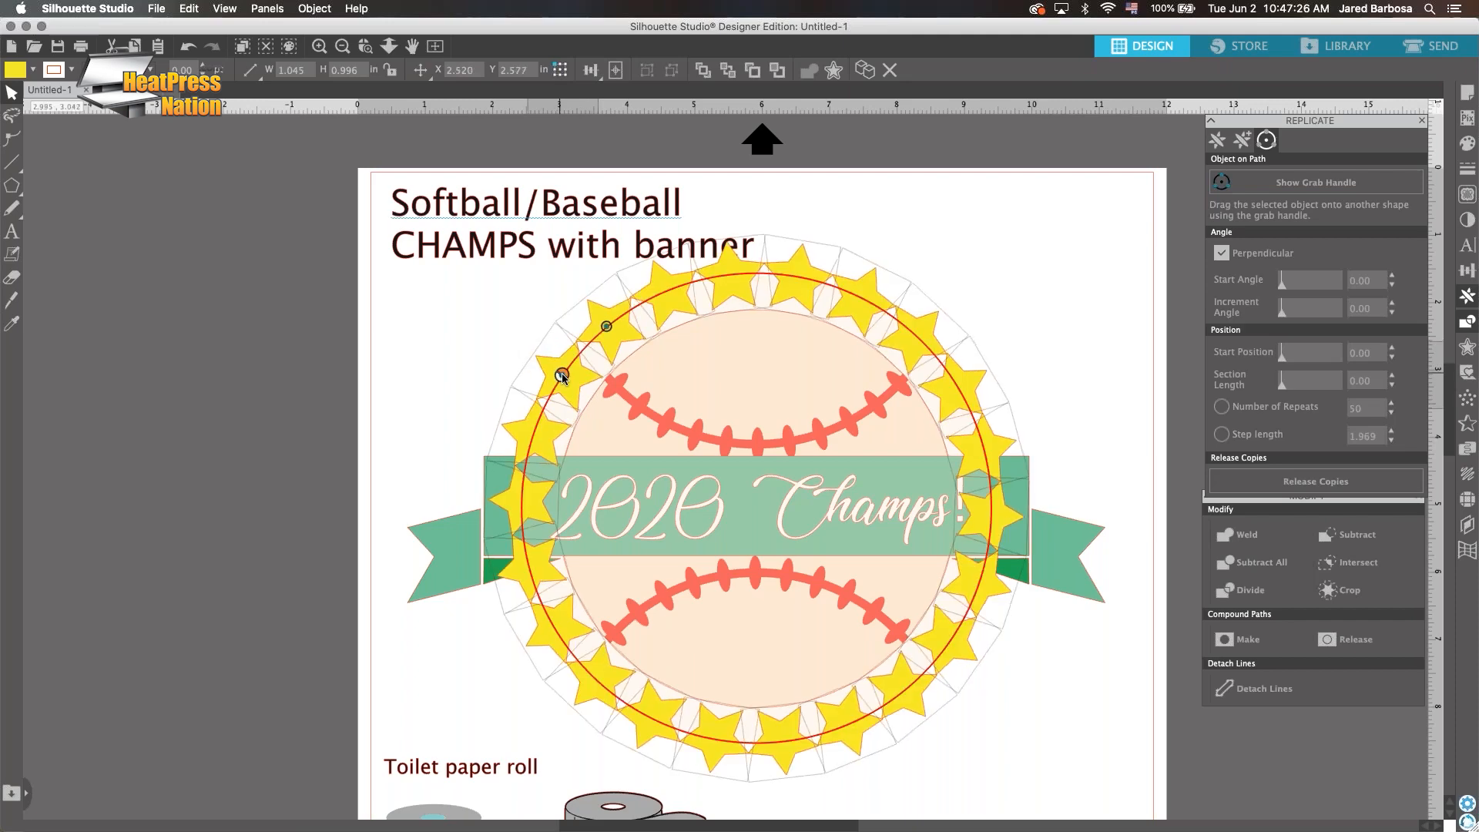
Set the number of star repeats on the circle to 14
click(1391, 413)
click(1391, 412)
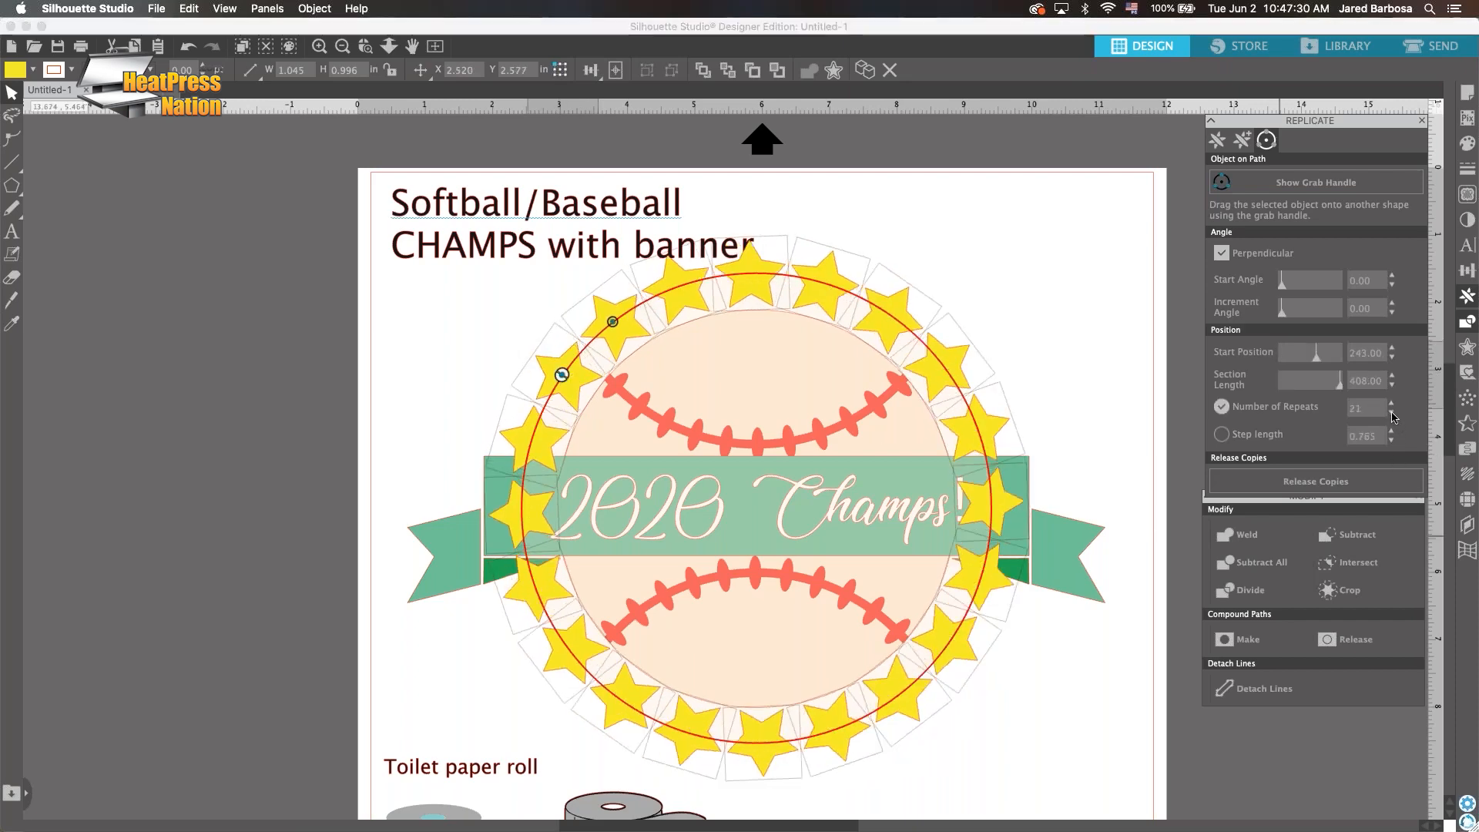
click(1391, 413)
click(1391, 413)
click(1391, 413)
click(1391, 414)
click(1391, 413)
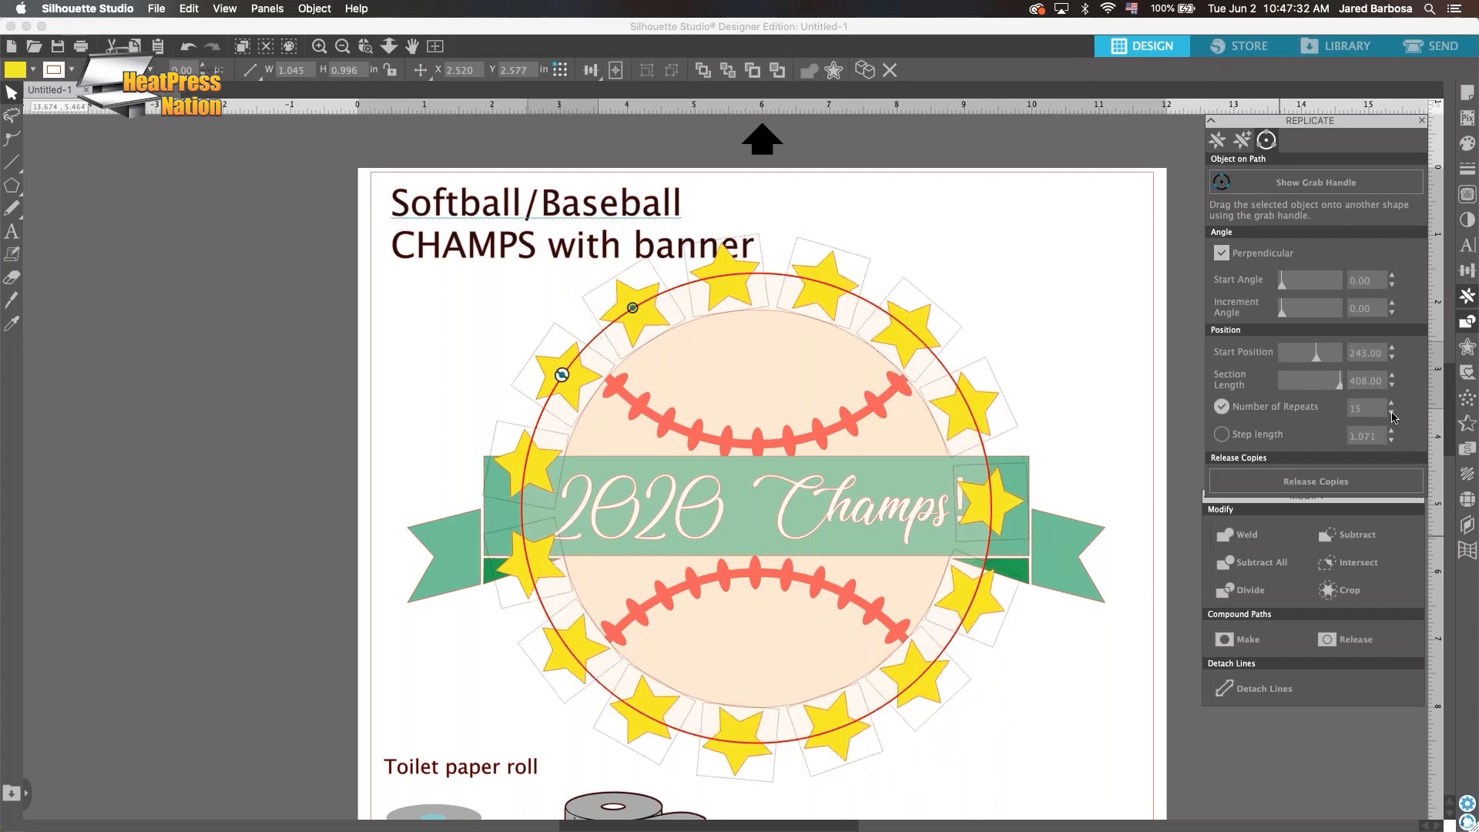
click(1391, 413)
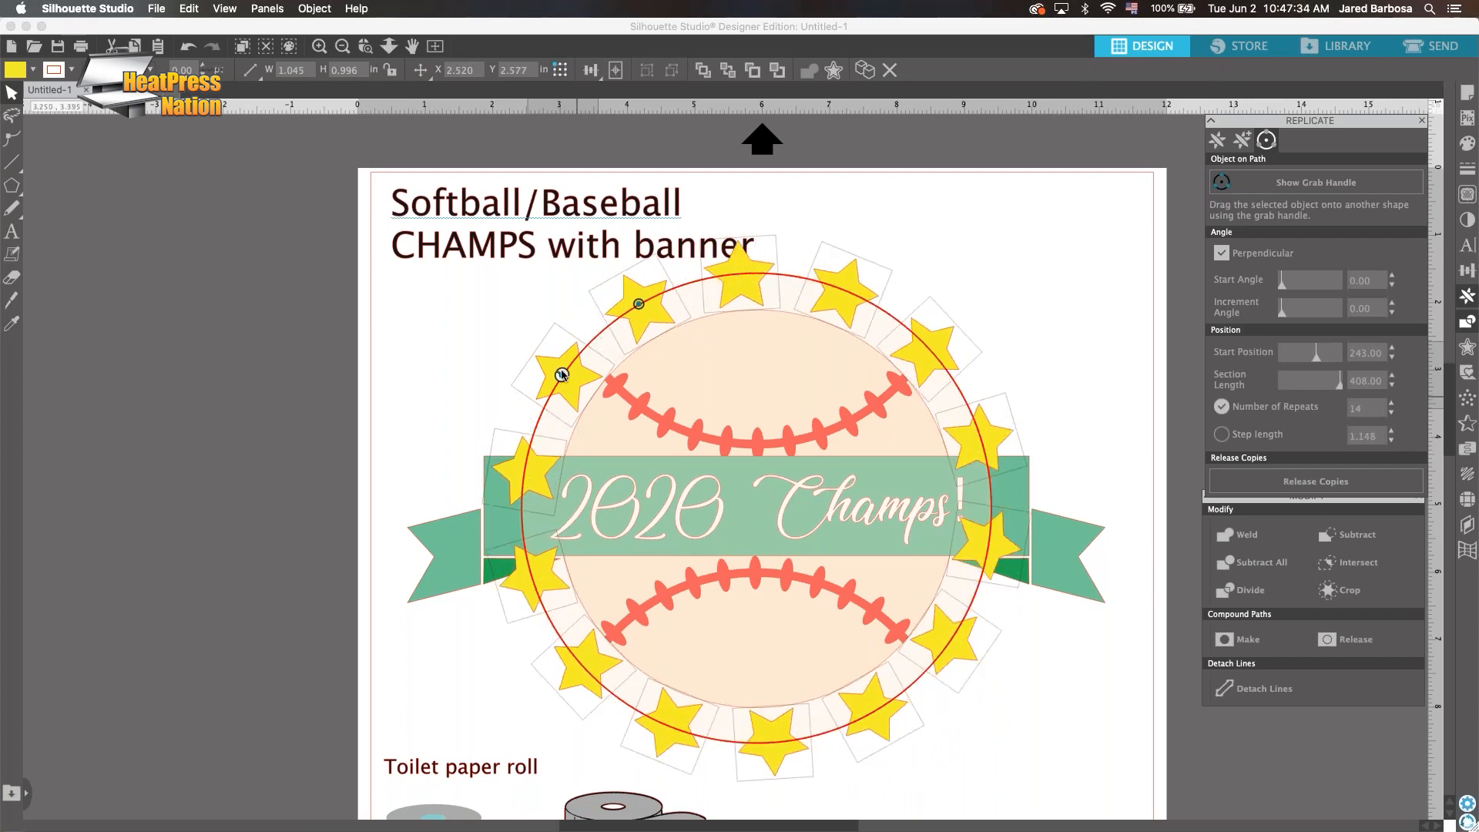
Shift the stars' start position on the circle to 233 so they sit symmetrically, and release the copies
drag(562, 375, 533, 410)
drag(533, 410, 543, 409)
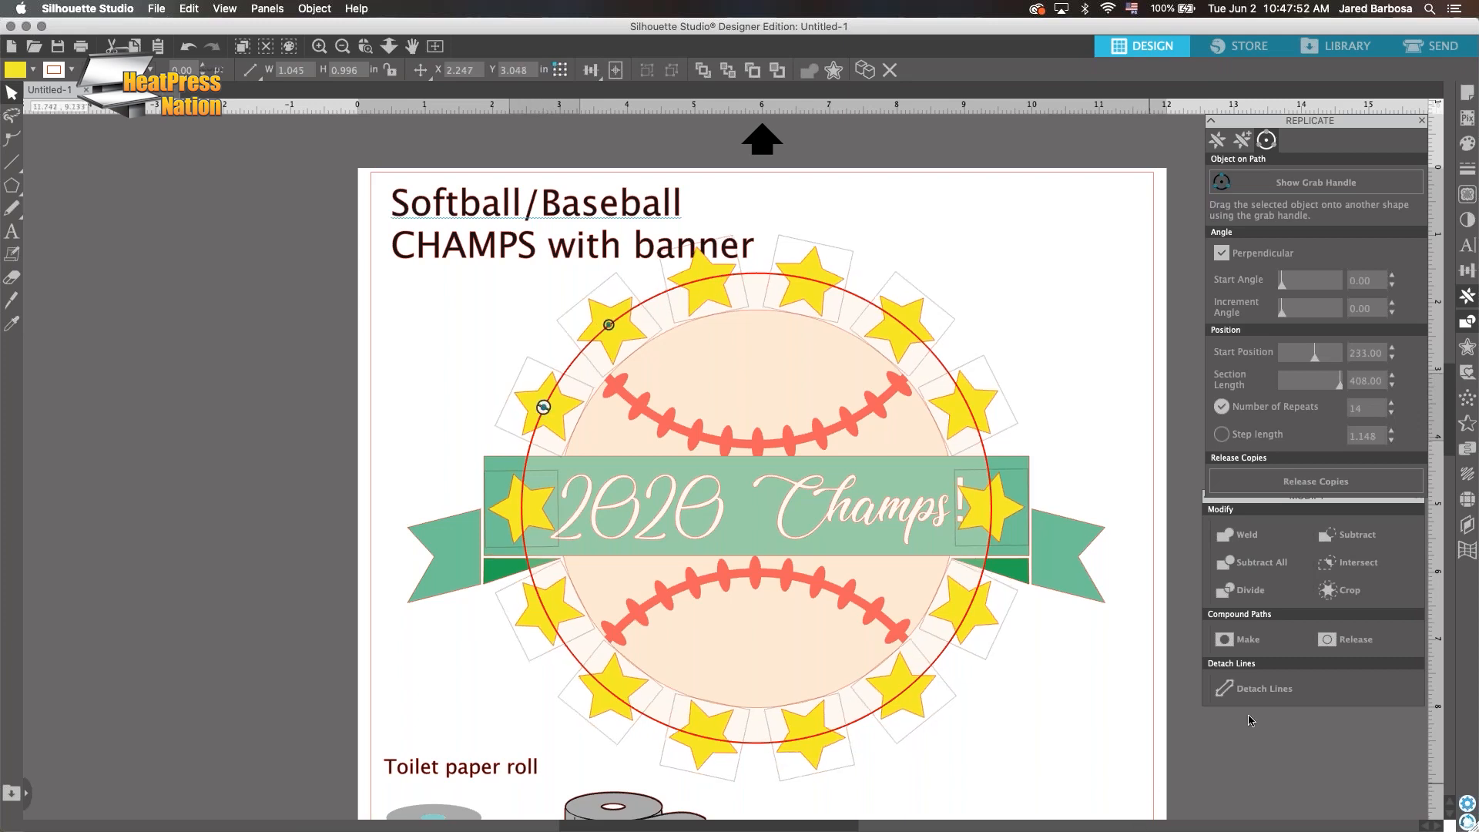
click(1312, 481)
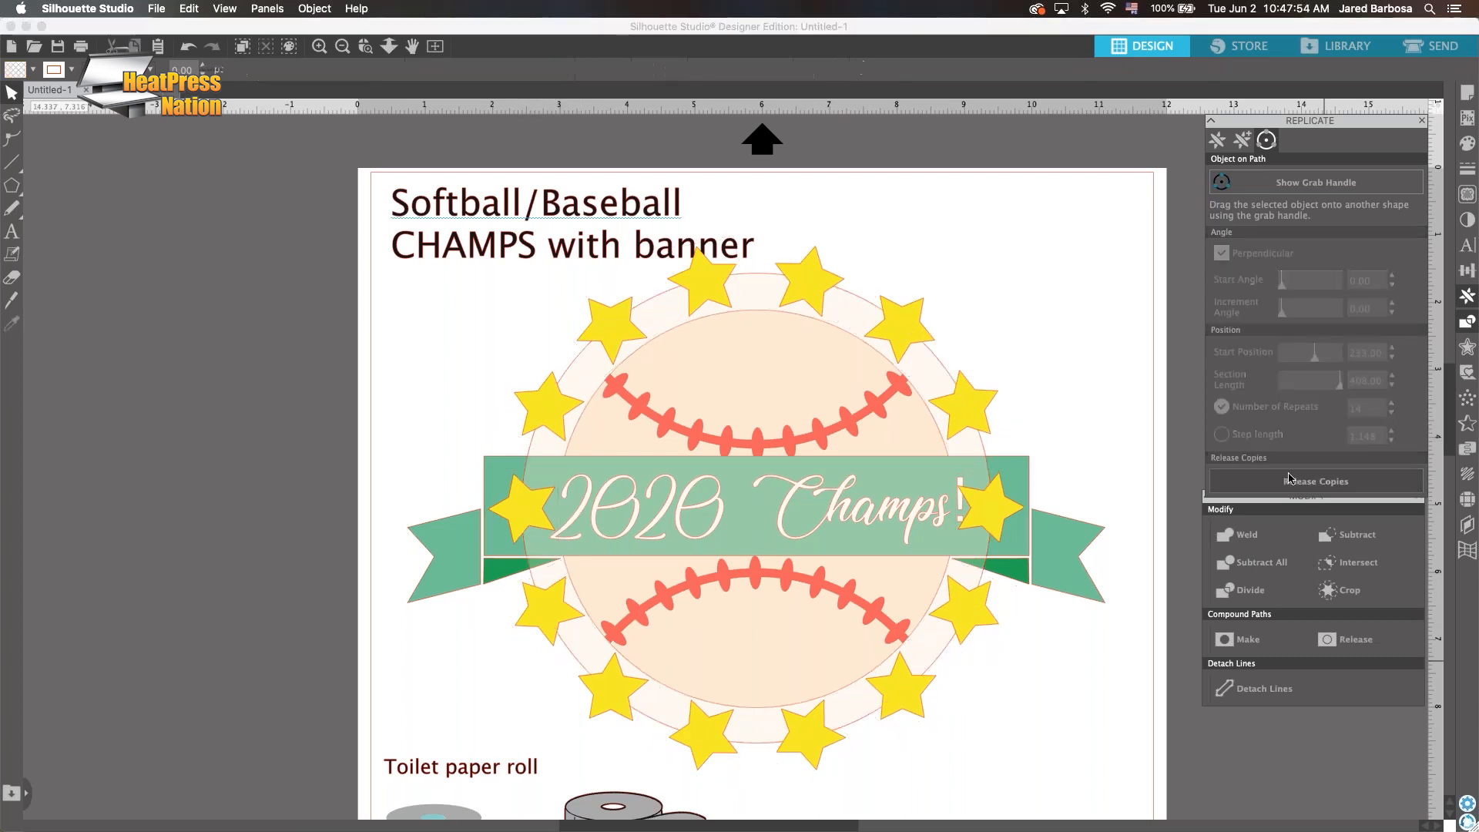
Delete the two stars overlapping the banner's ends and the enlarged circle around the ball
click(972, 409)
click(982, 515)
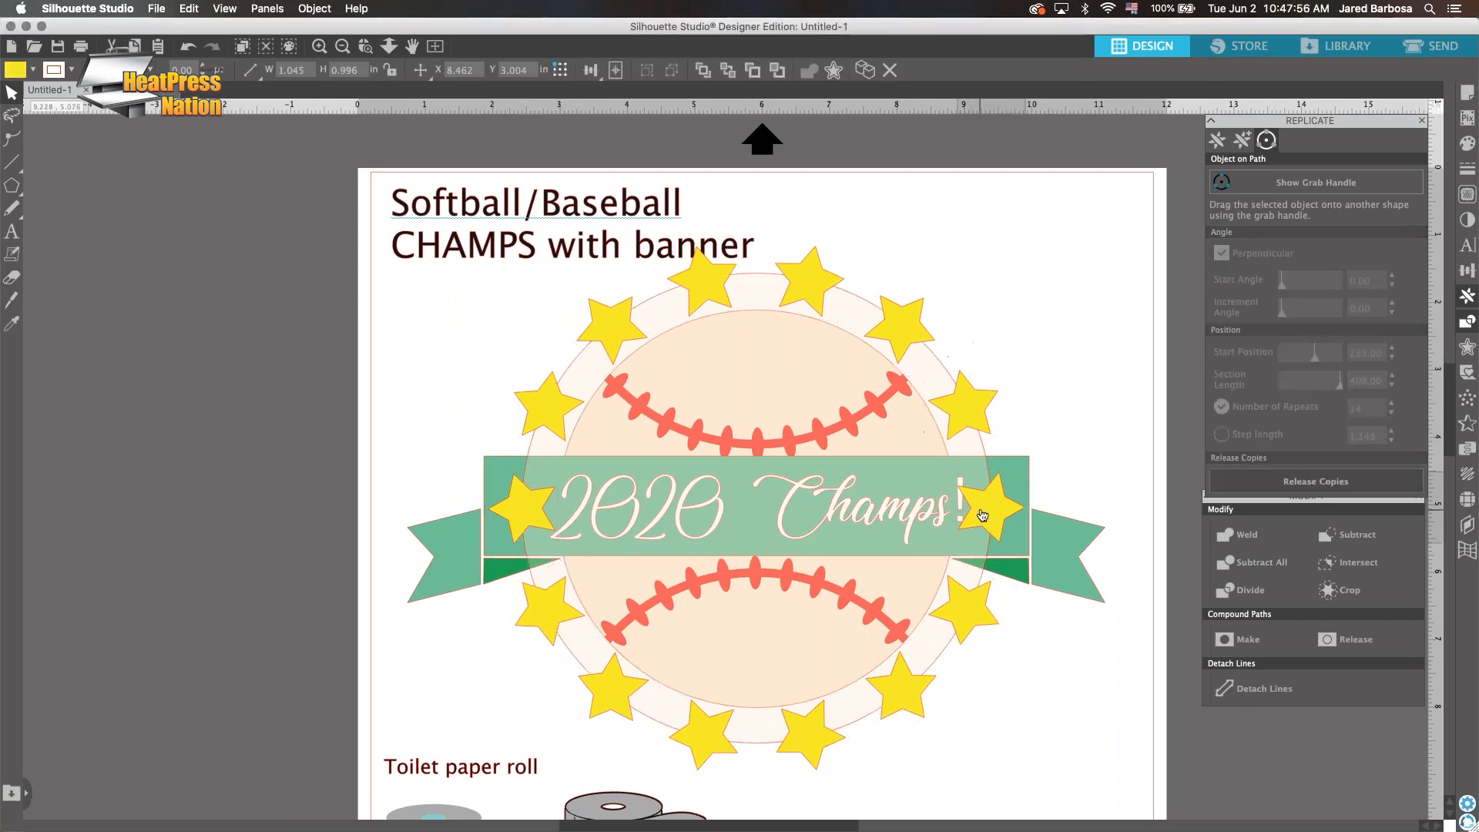
key(Delete)
click(526, 502)
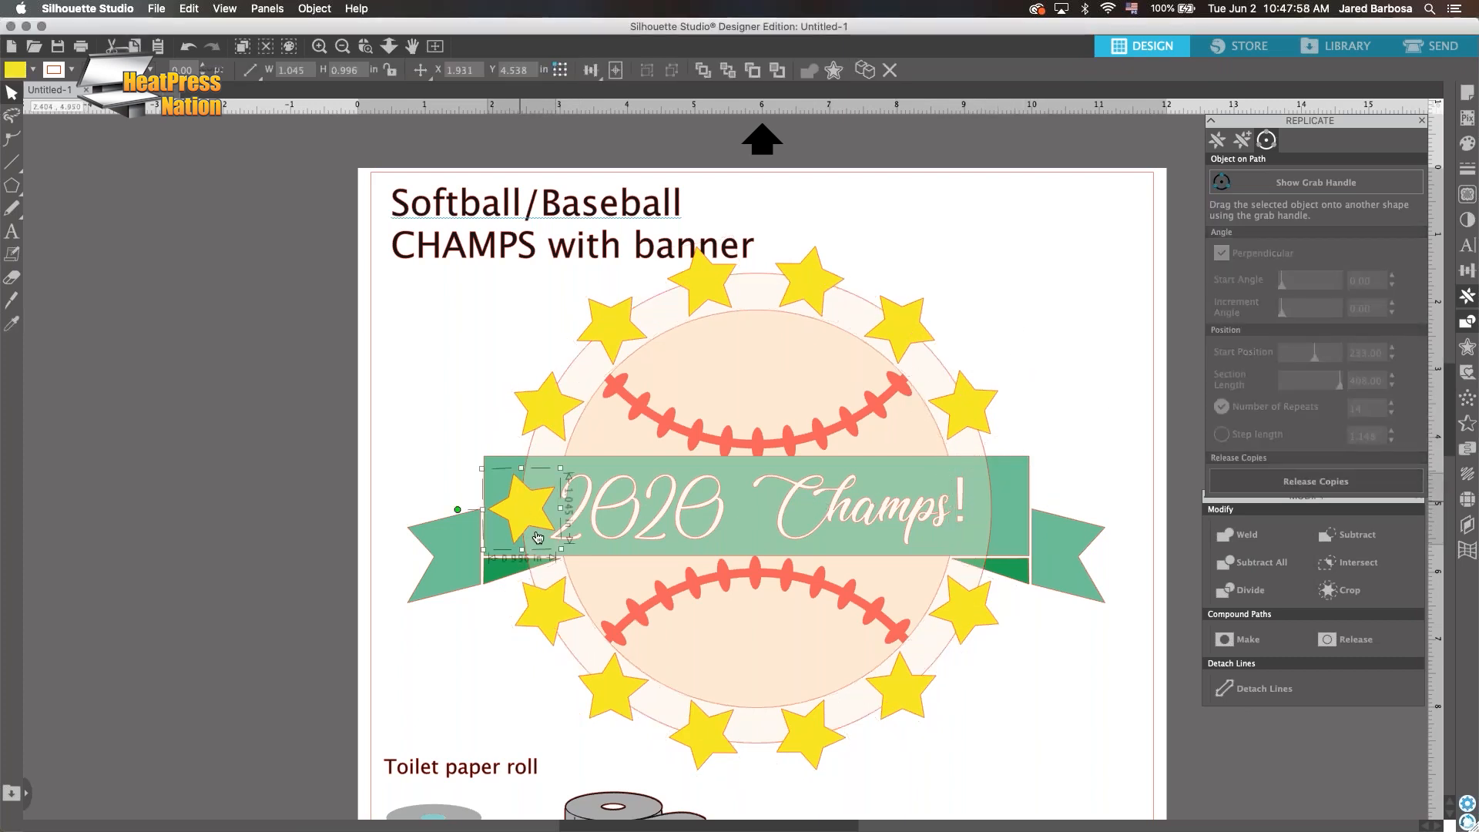
key(Delete)
click(535, 453)
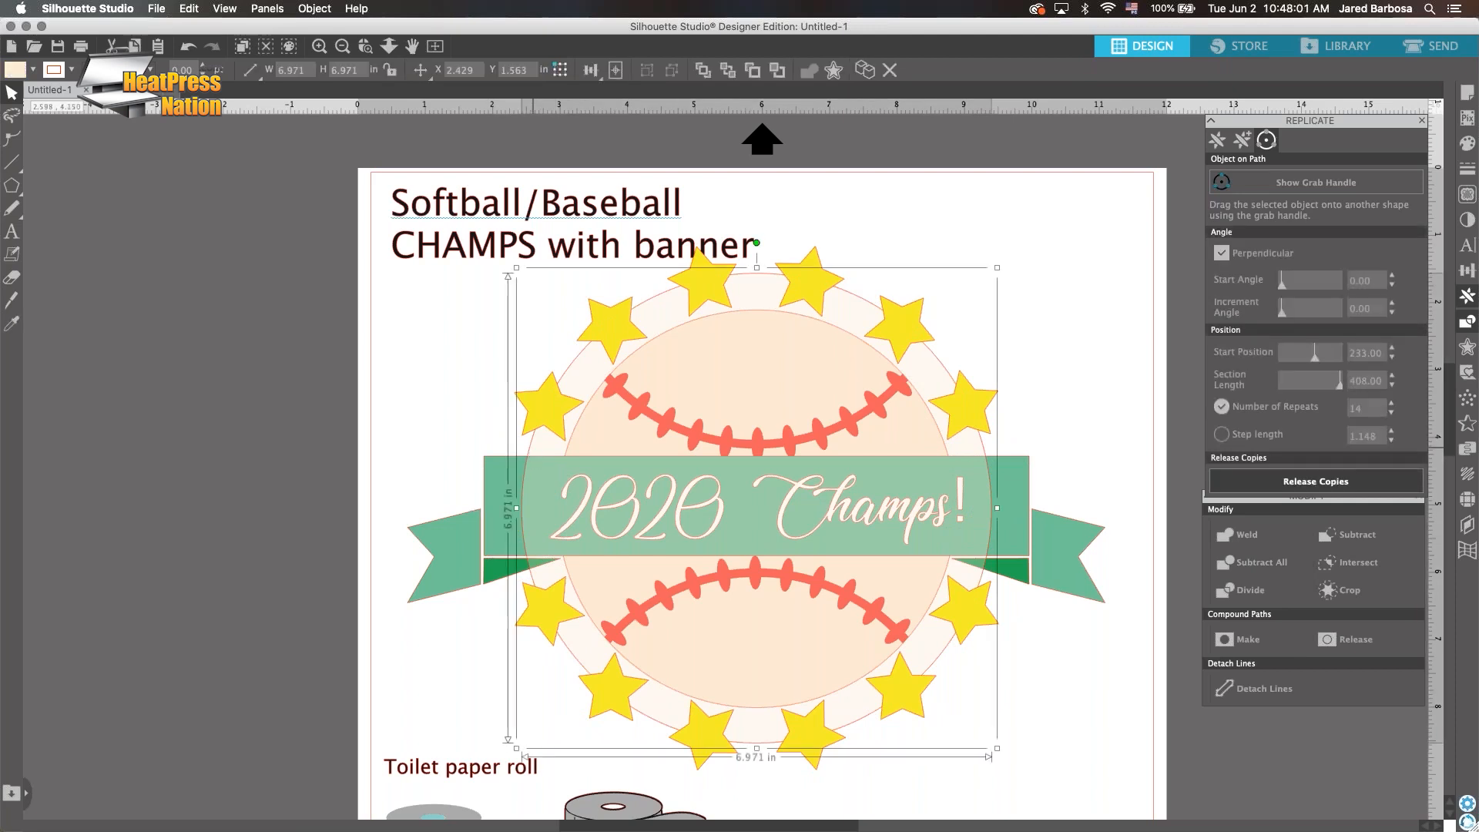
key(Delete)
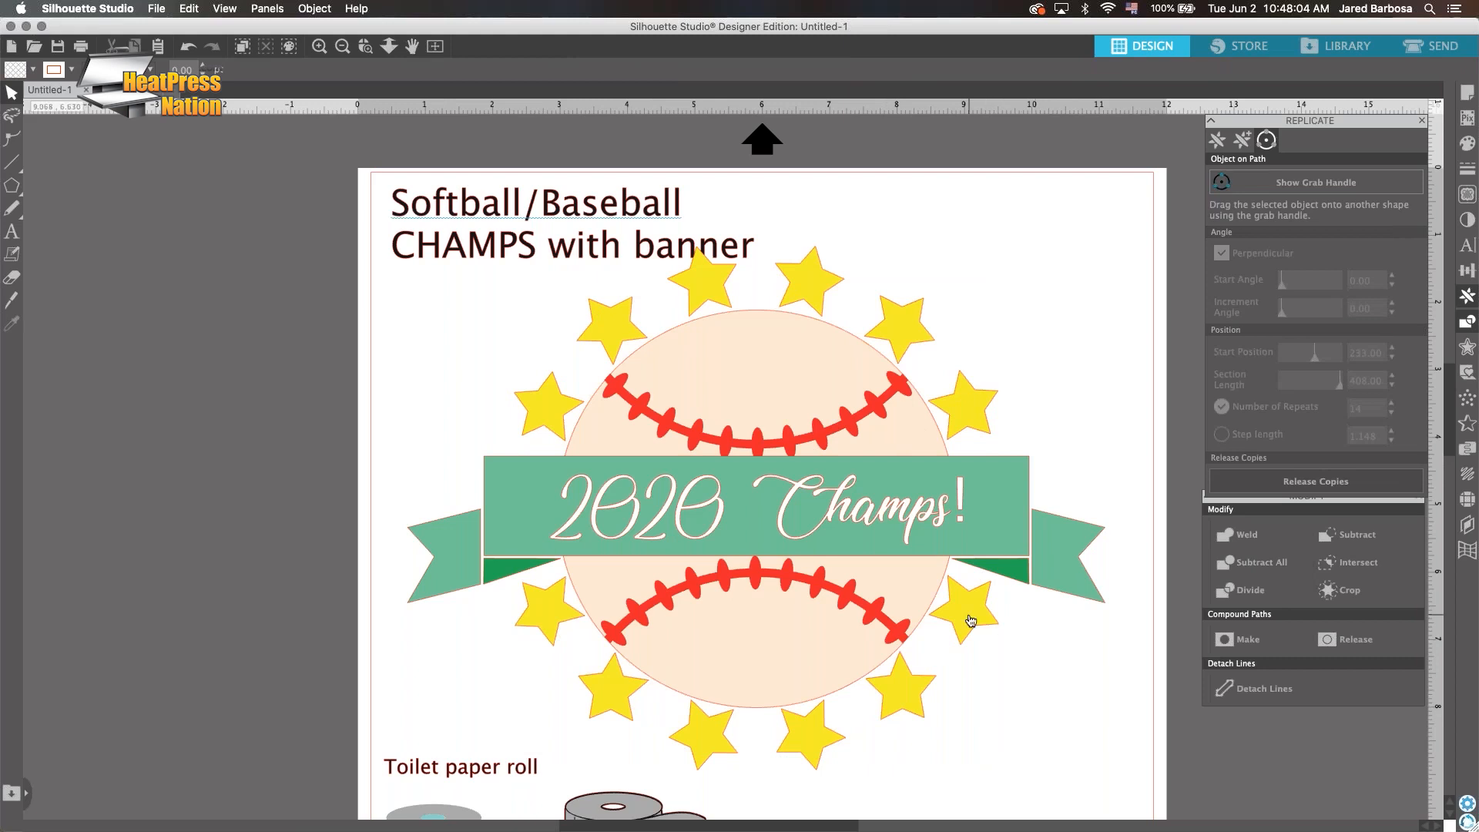
Delete the six stars below the banner
click(874, 709)
drag(868, 715, 670, 759)
drag(614, 698, 716, 566)
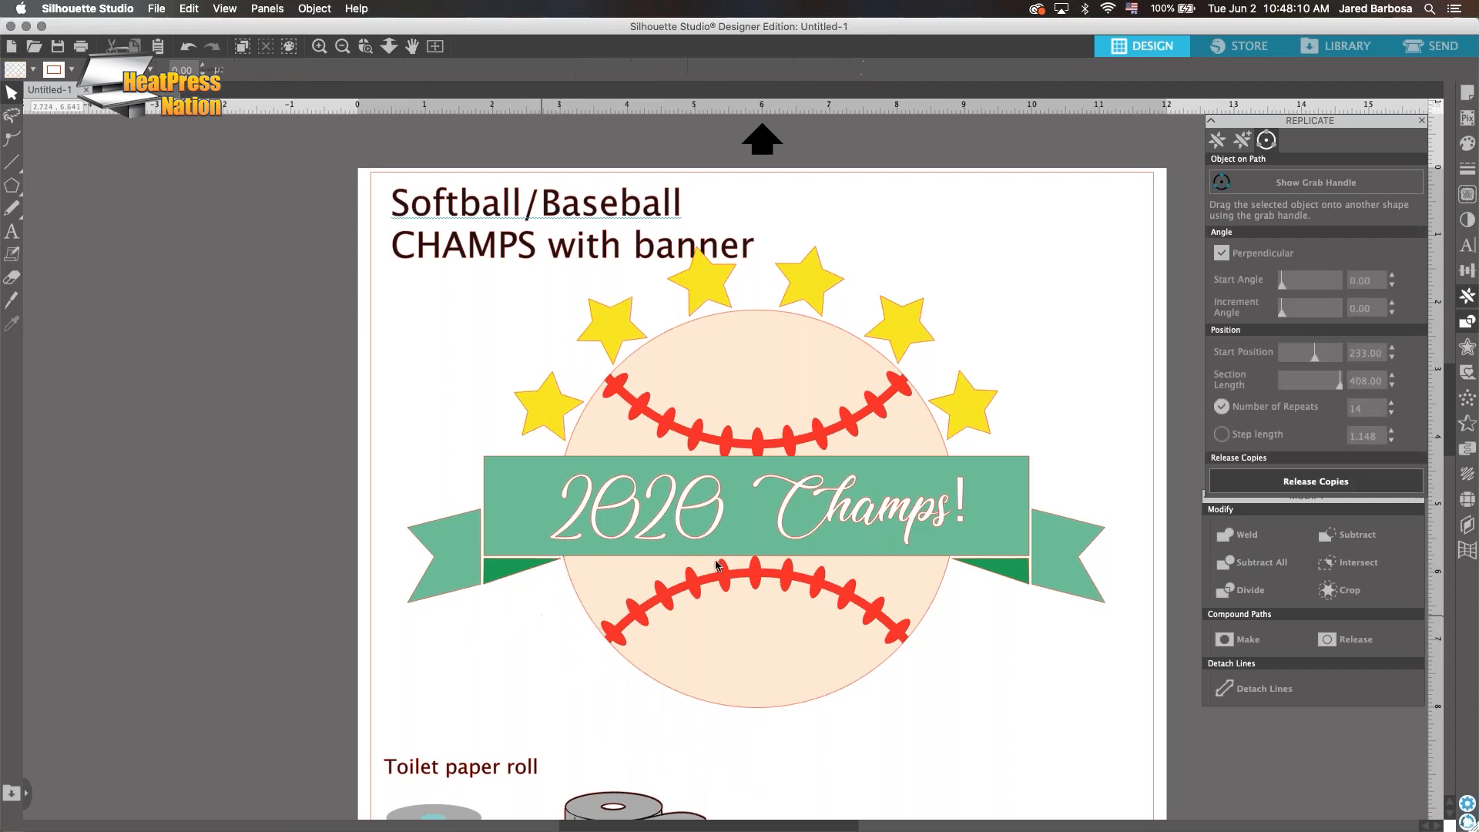
Group the six yellow stars above the ball and nudge the group slightly upward
right_click(960, 393)
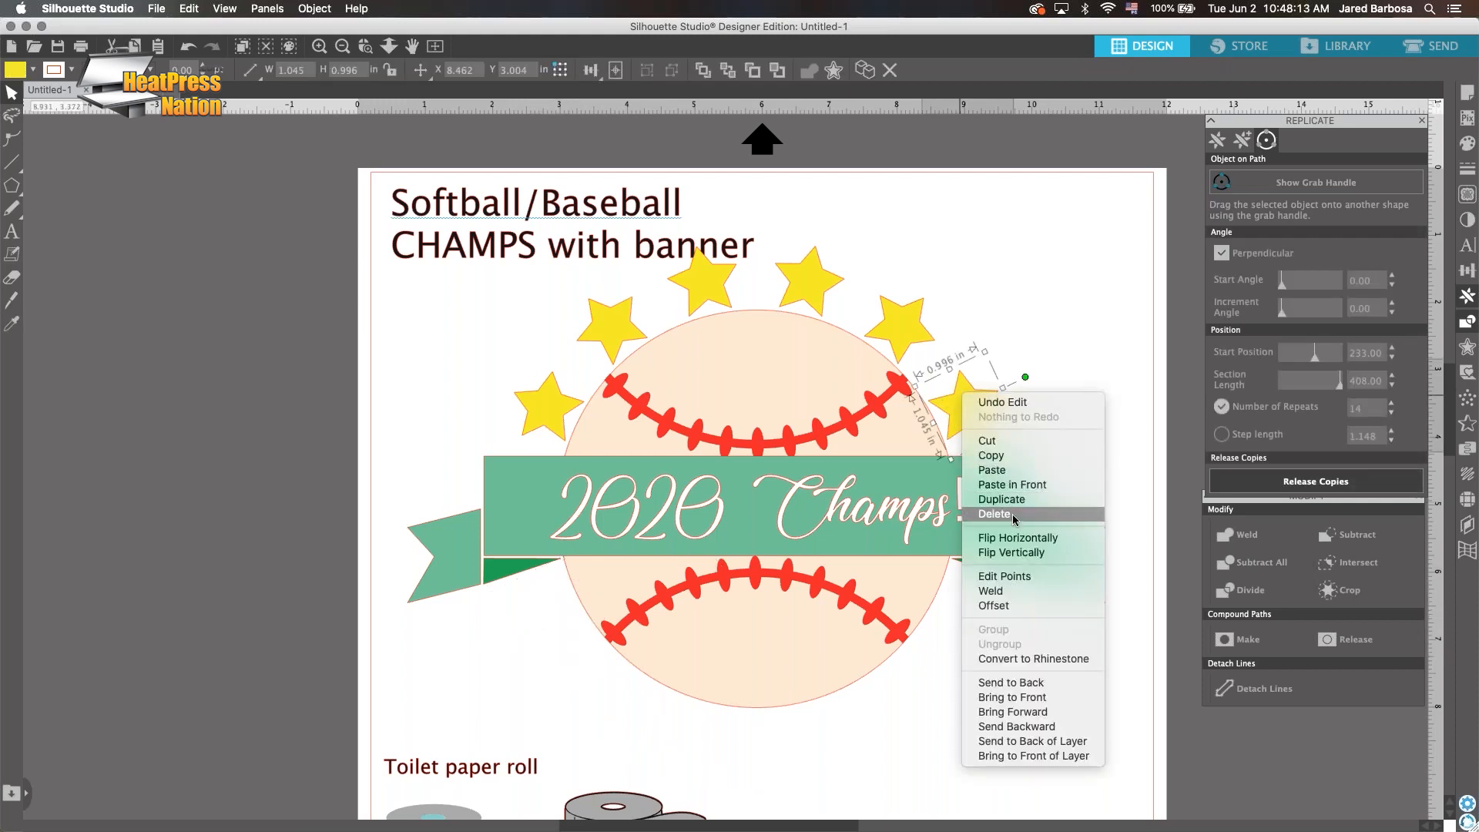
click(1120, 313)
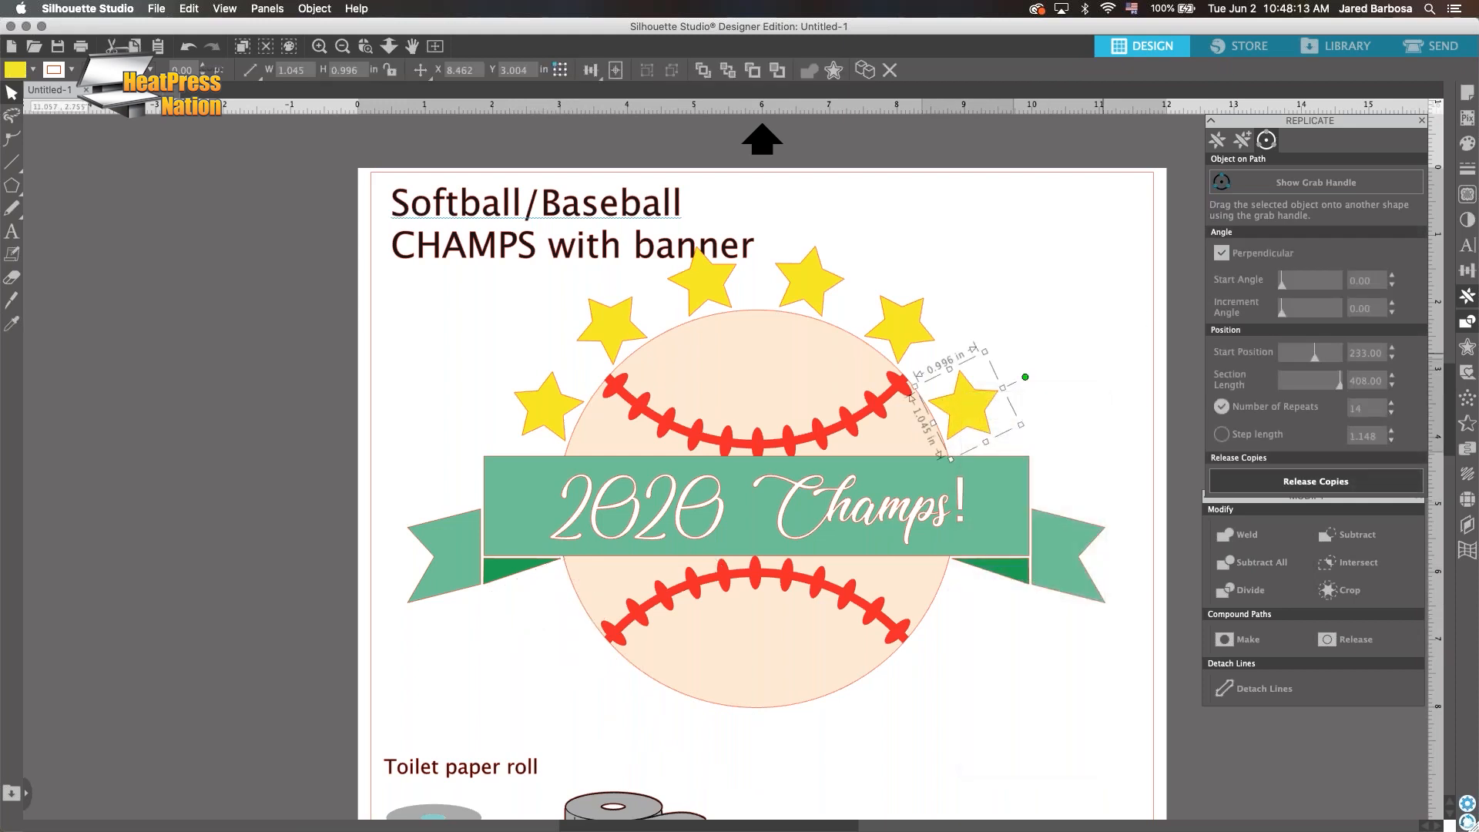
shift+click(906, 322)
shift+click(810, 291)
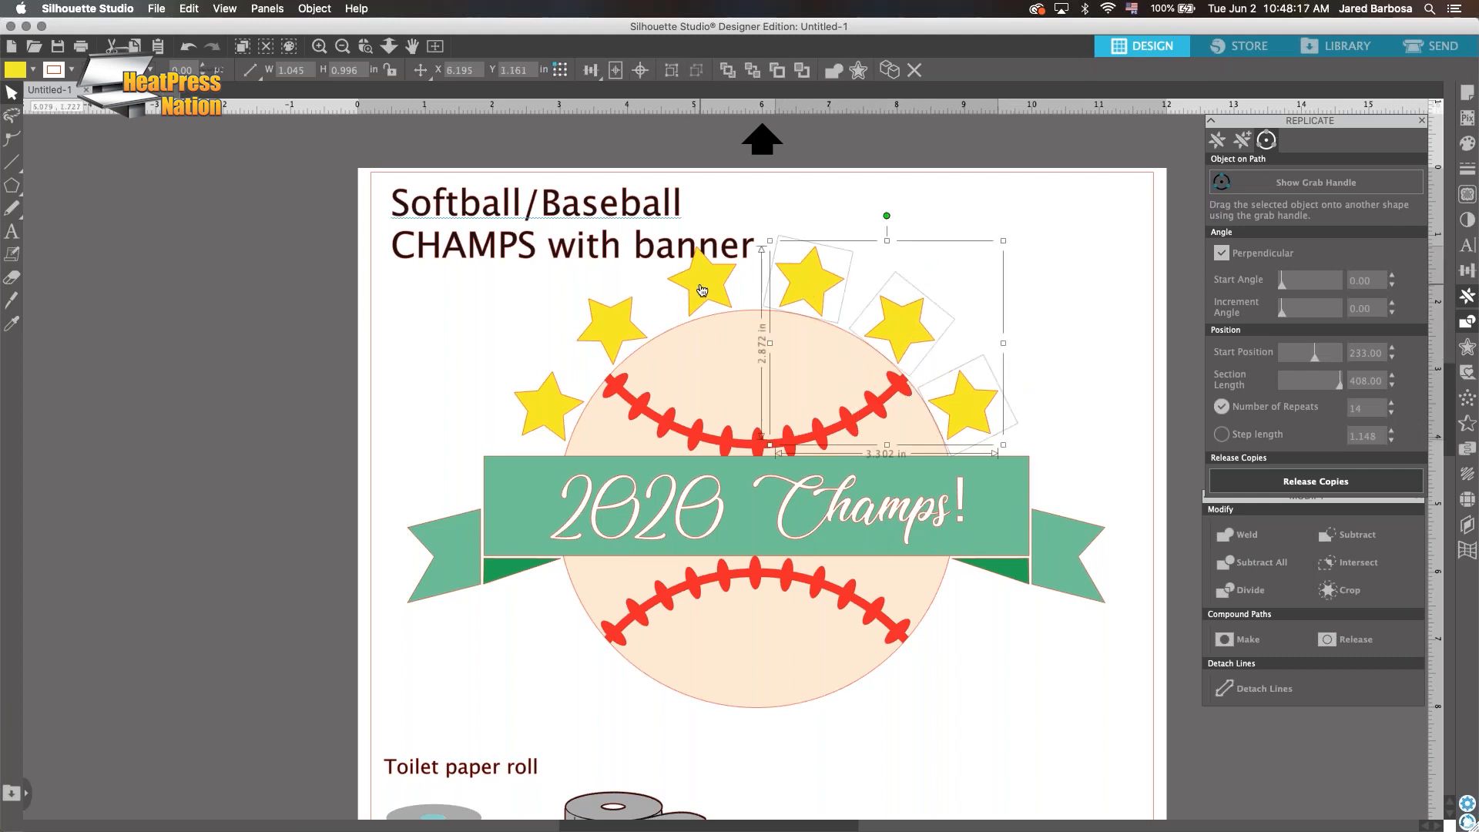
shift+click(701, 291)
shift+click(606, 340)
shift+click(545, 413)
right_click(545, 410)
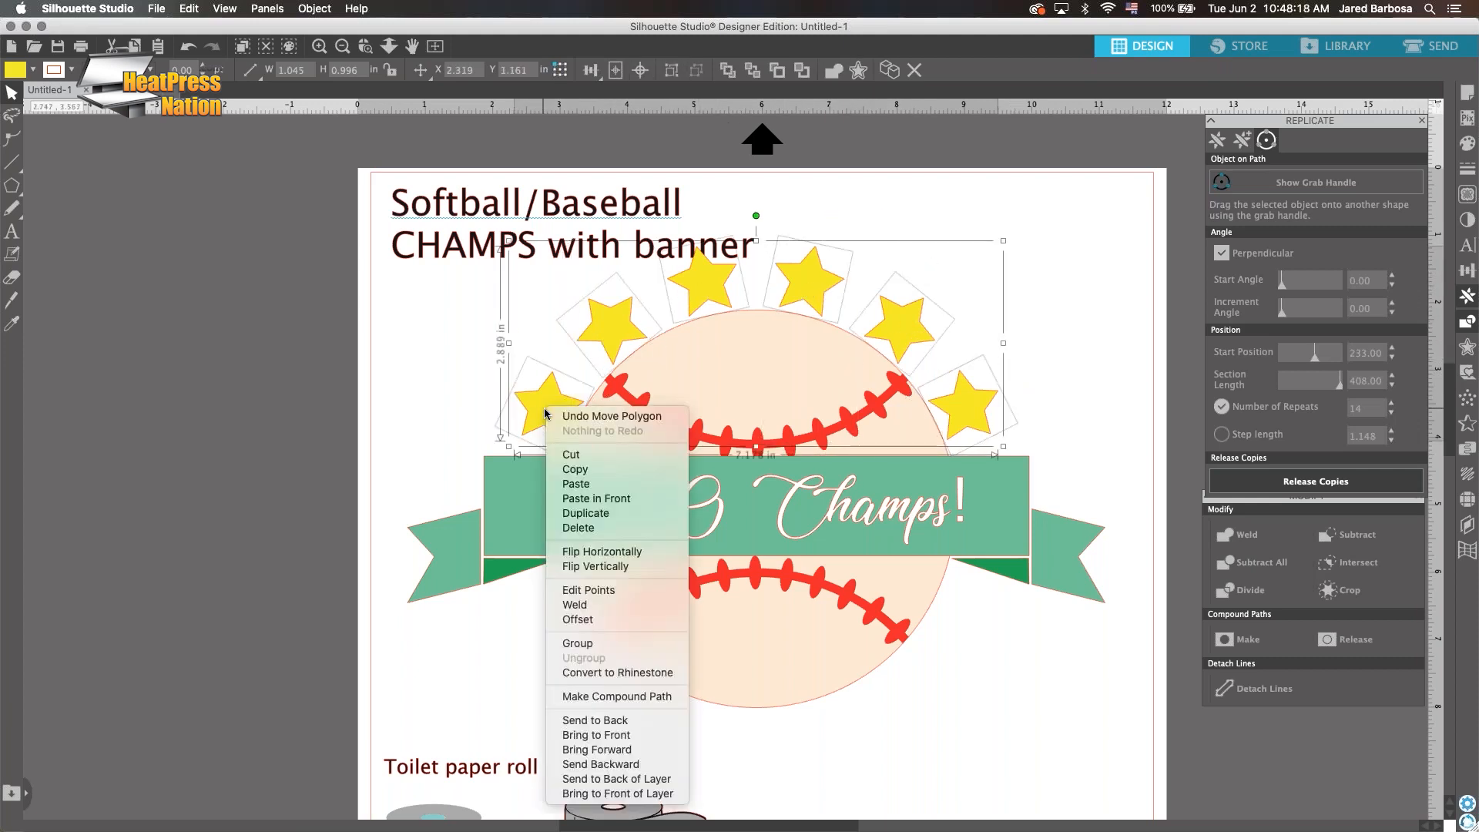
click(615, 653)
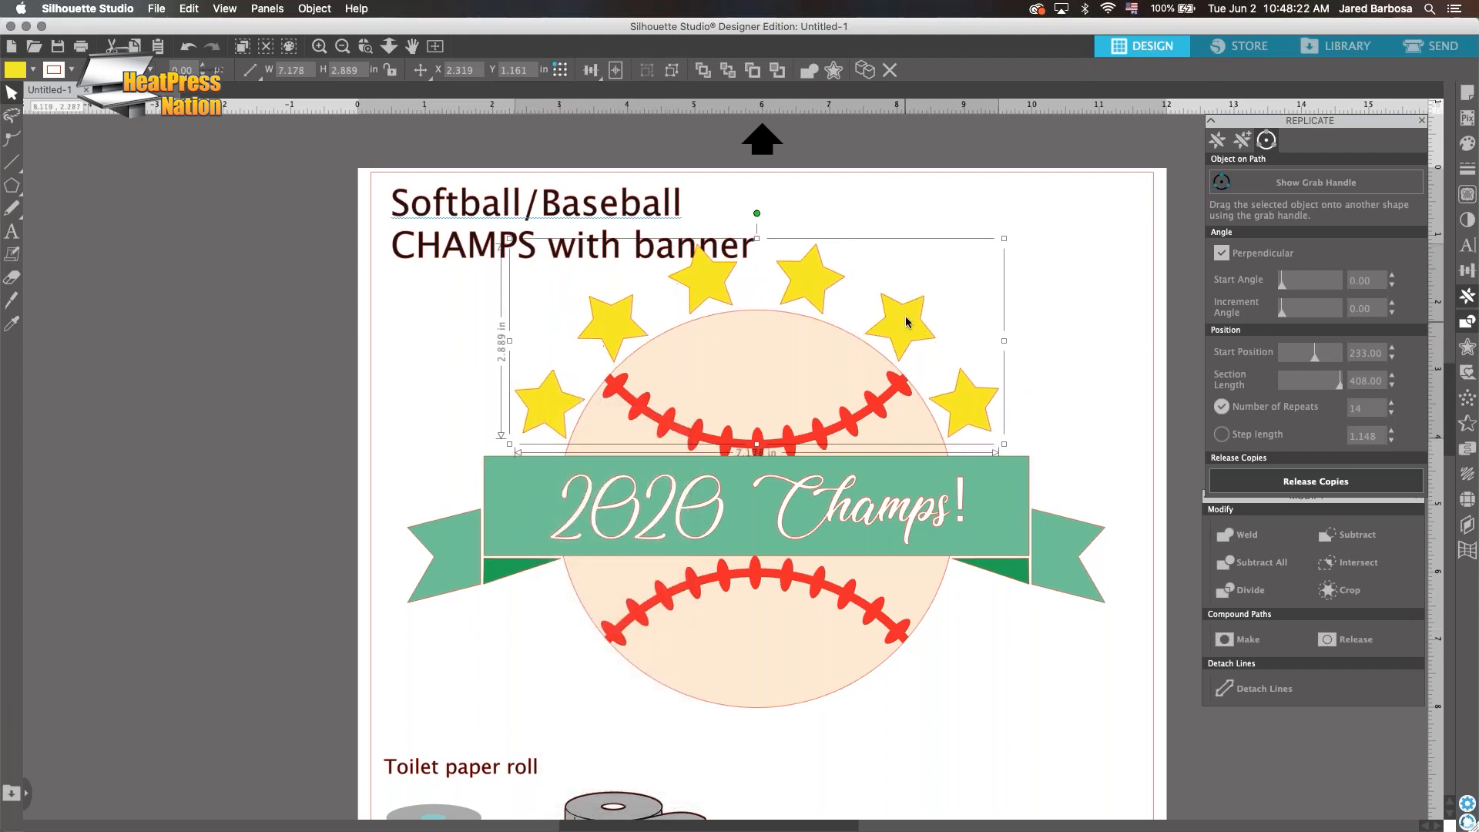
drag(904, 315, 903, 308)
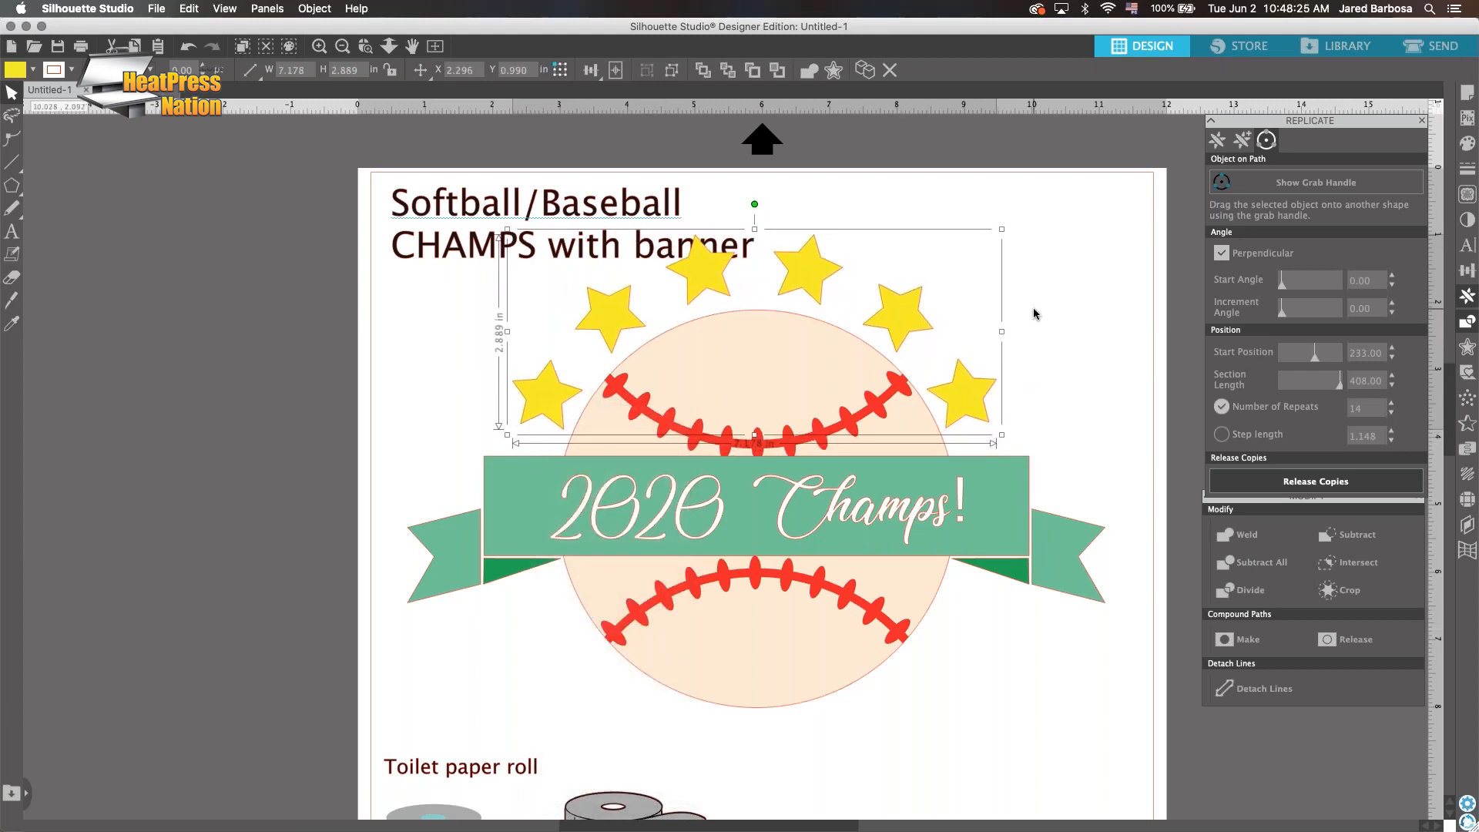
Group the ball, banner and stars into one design and scale it down from its upper-left corner
drag(1132, 310, 350, 662)
key(super+g)
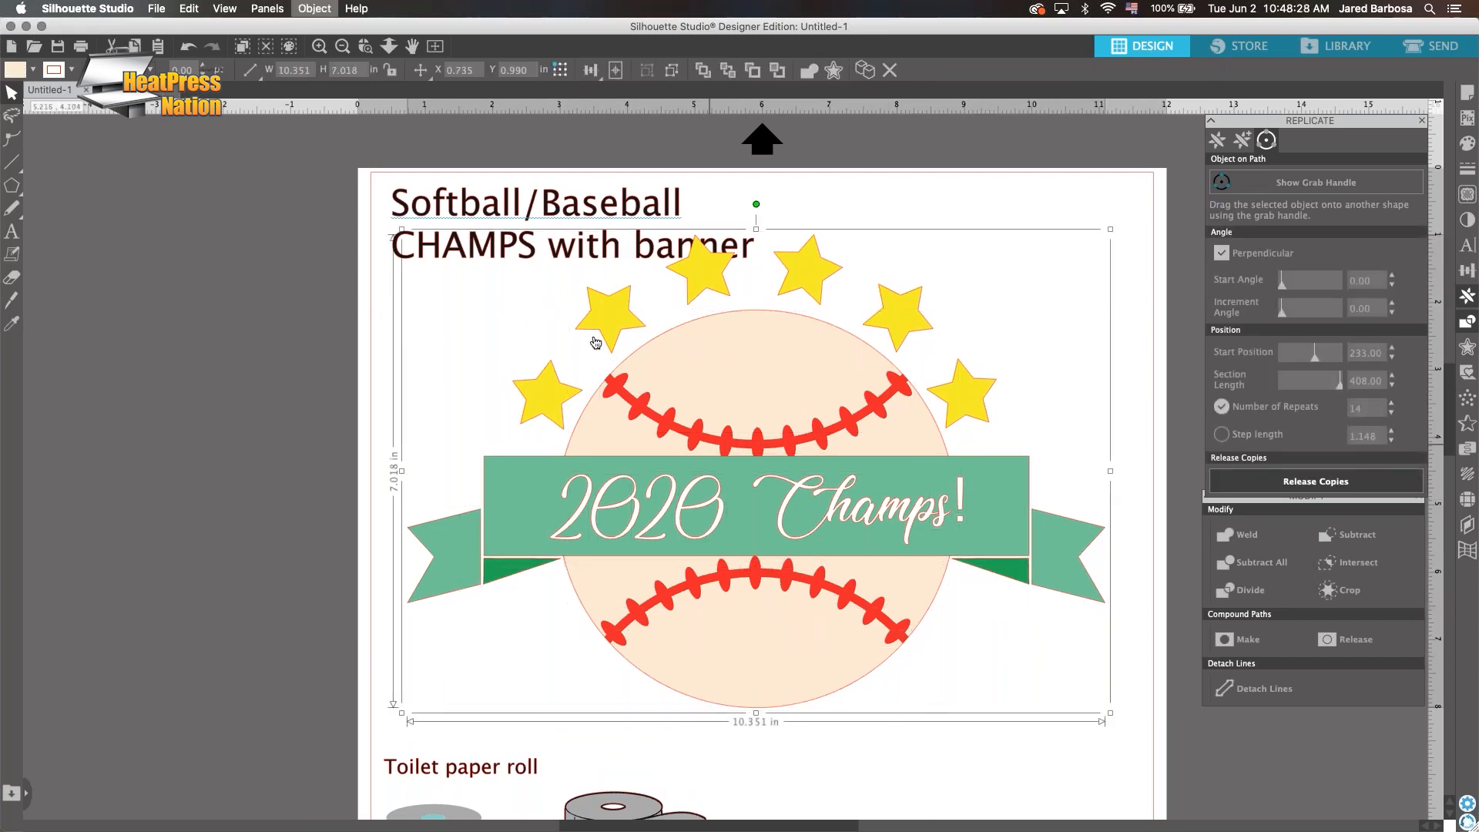
shift+click(407, 239)
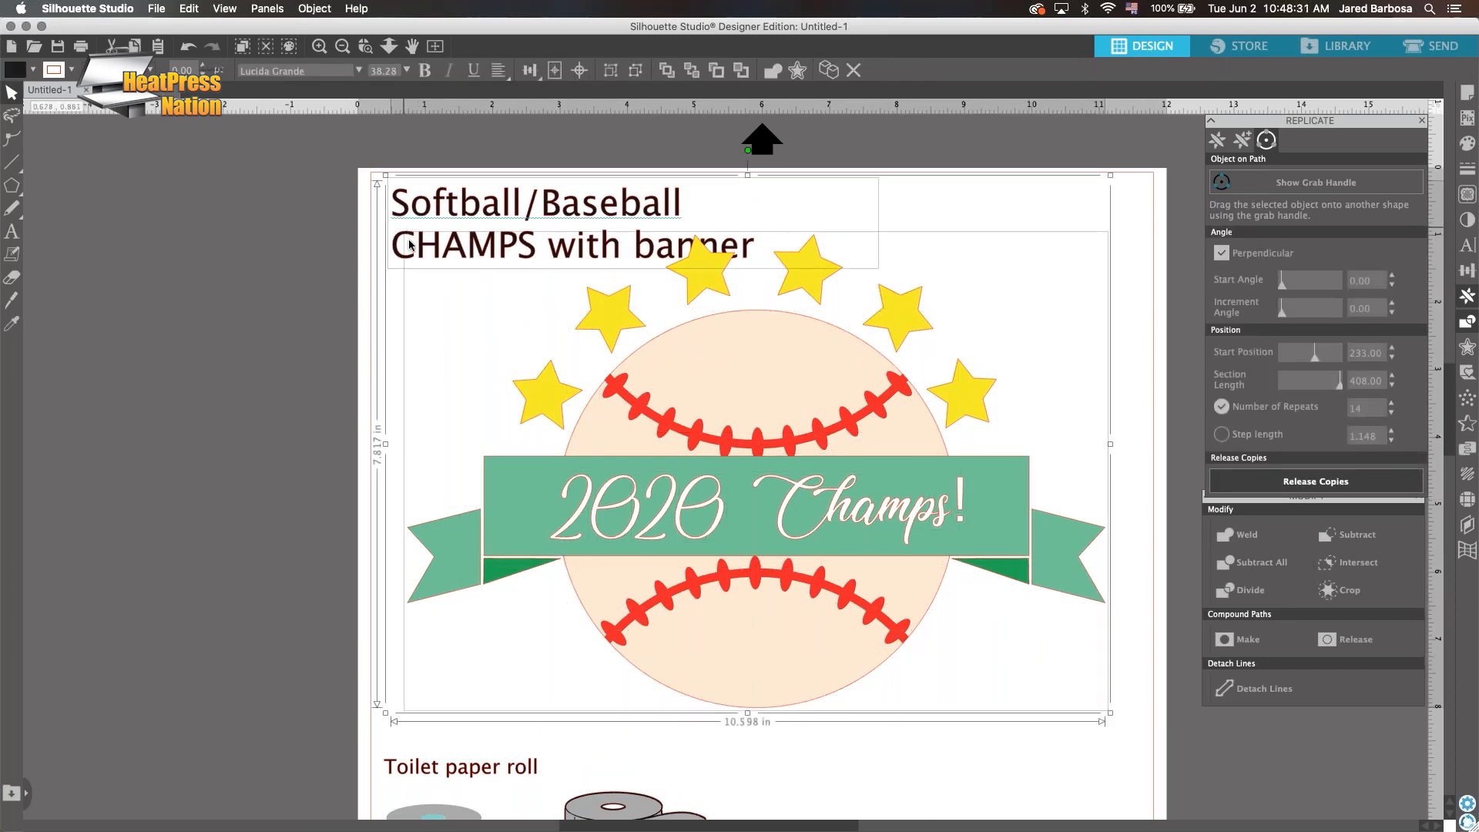
click(610, 315)
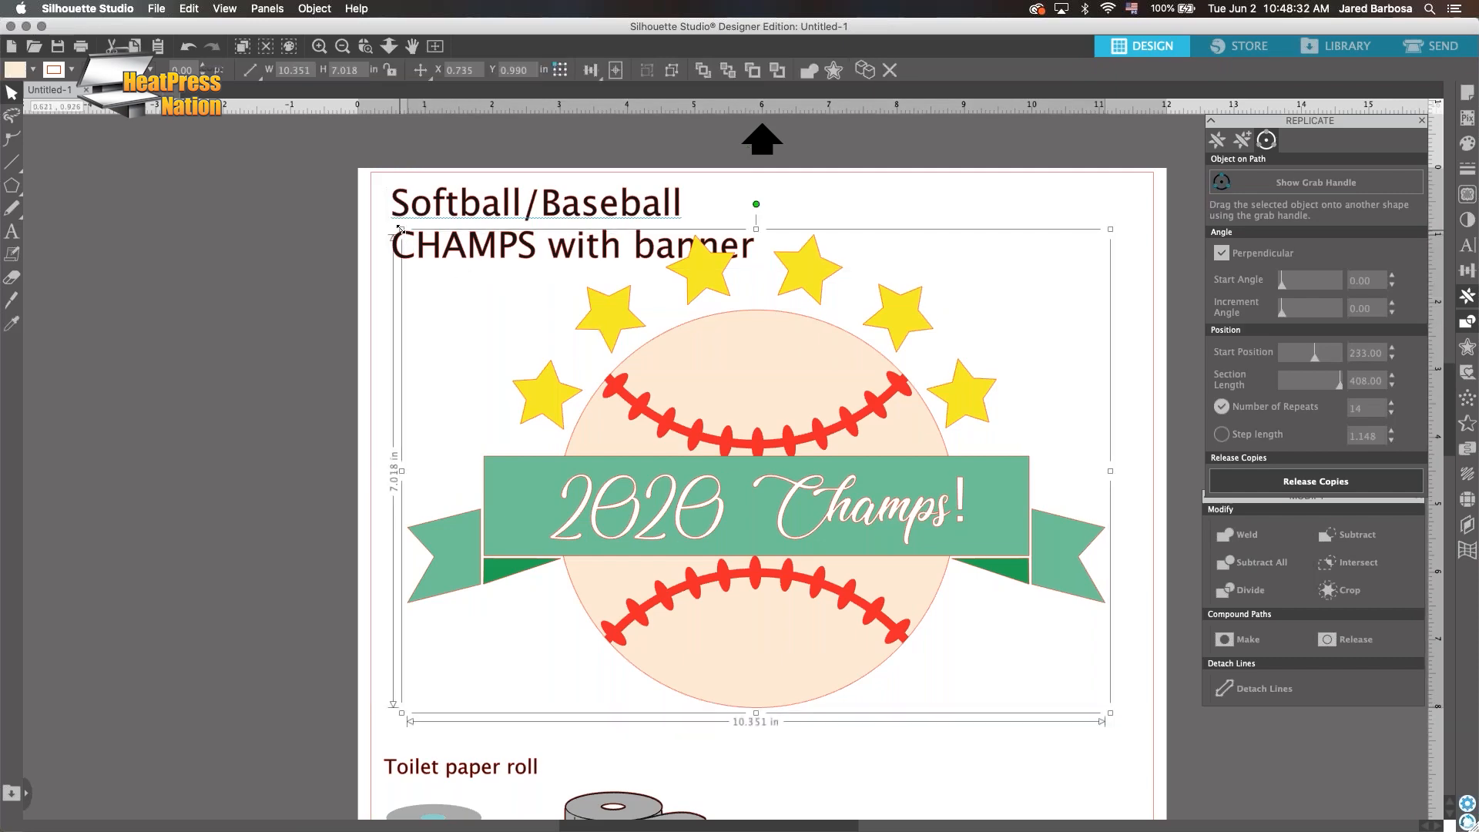
drag(400, 229, 501, 303)
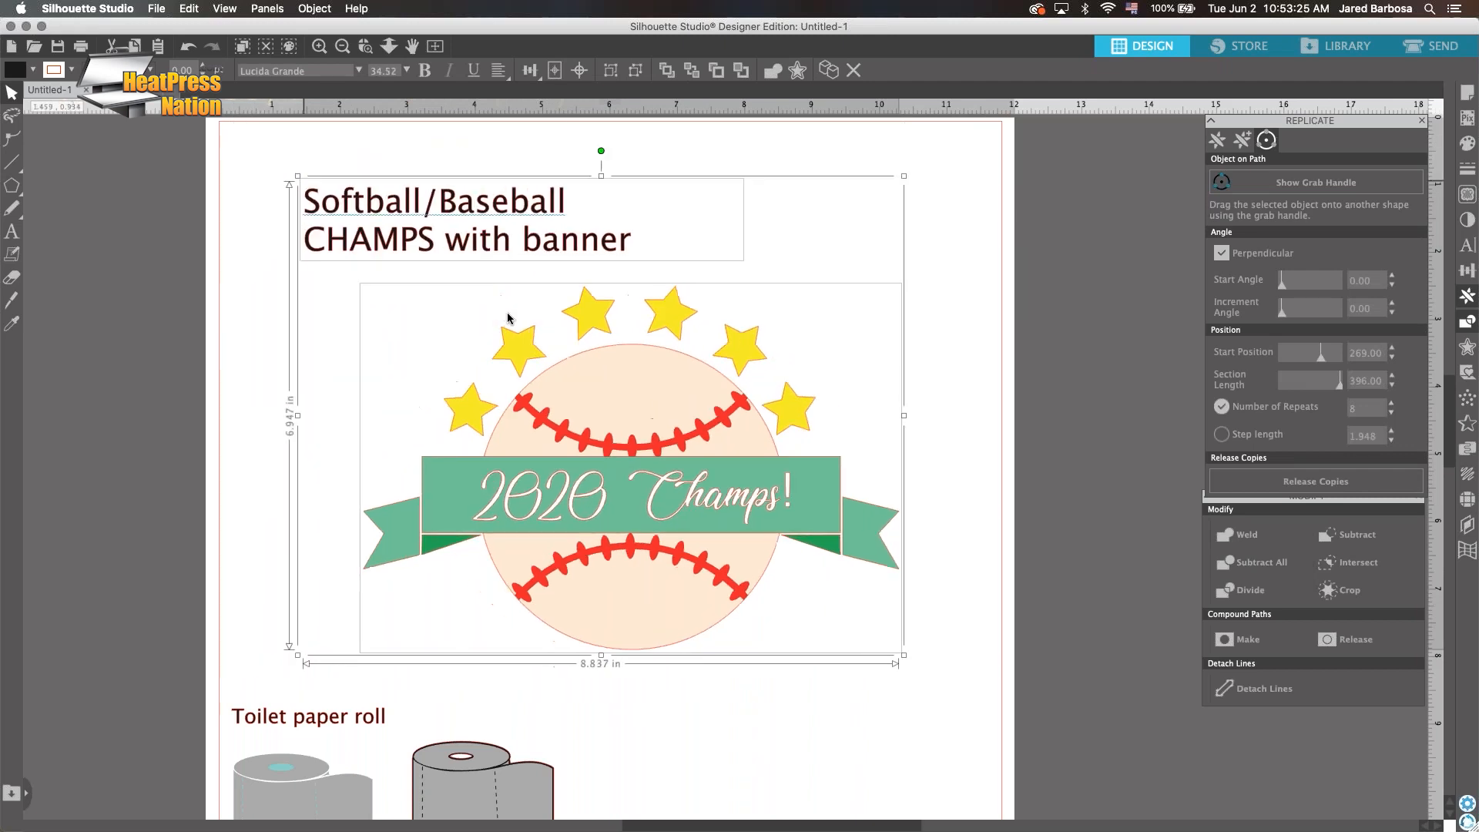
Shrink the title and champs design together to about 3.25 in wide and place them in the page's lower-right area beside the toilet paper rolls
drag(507, 312, 632, 440)
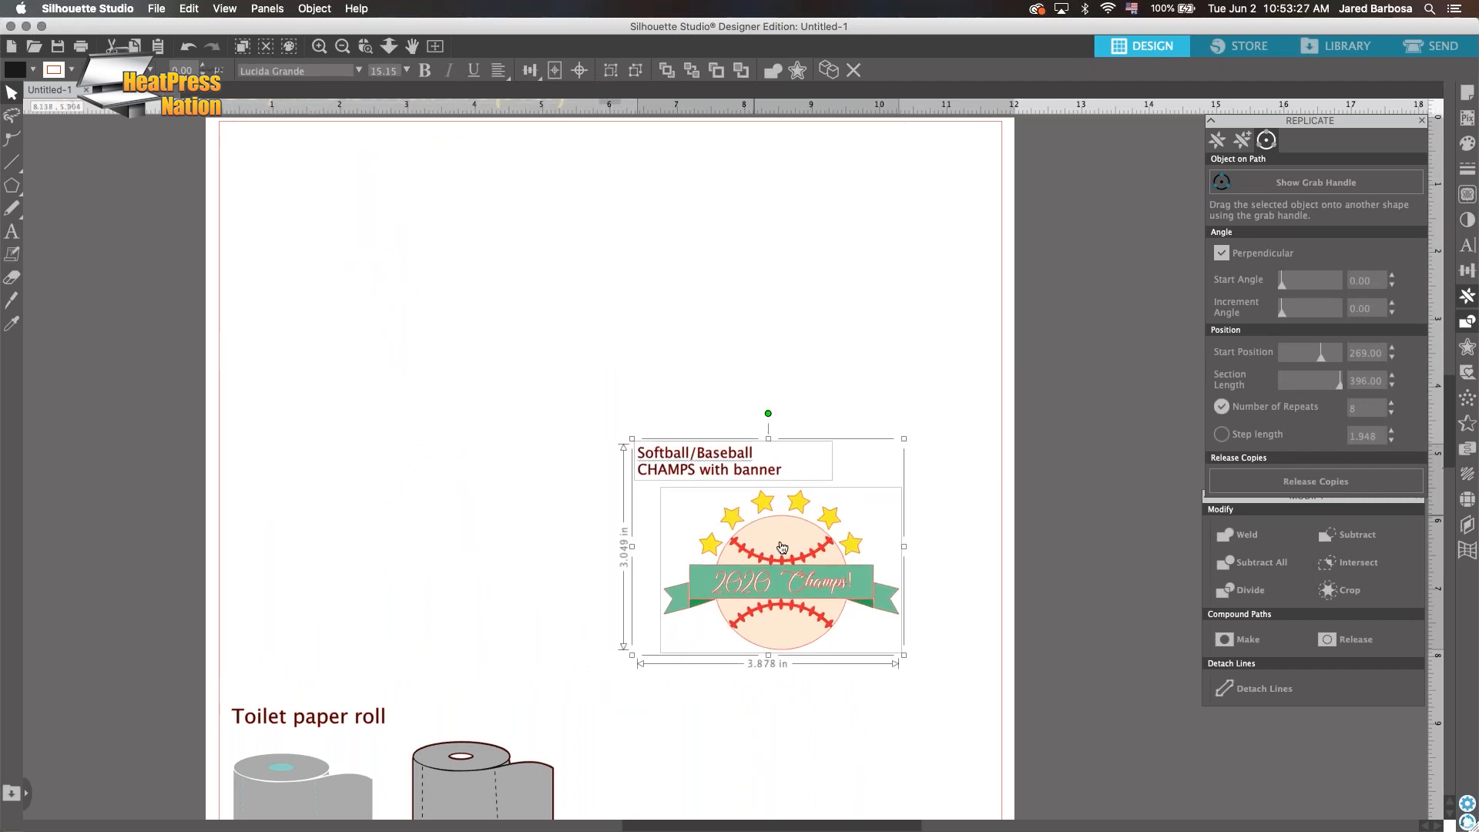
drag(782, 547, 796, 725)
scroll(841, 654, down, 1)
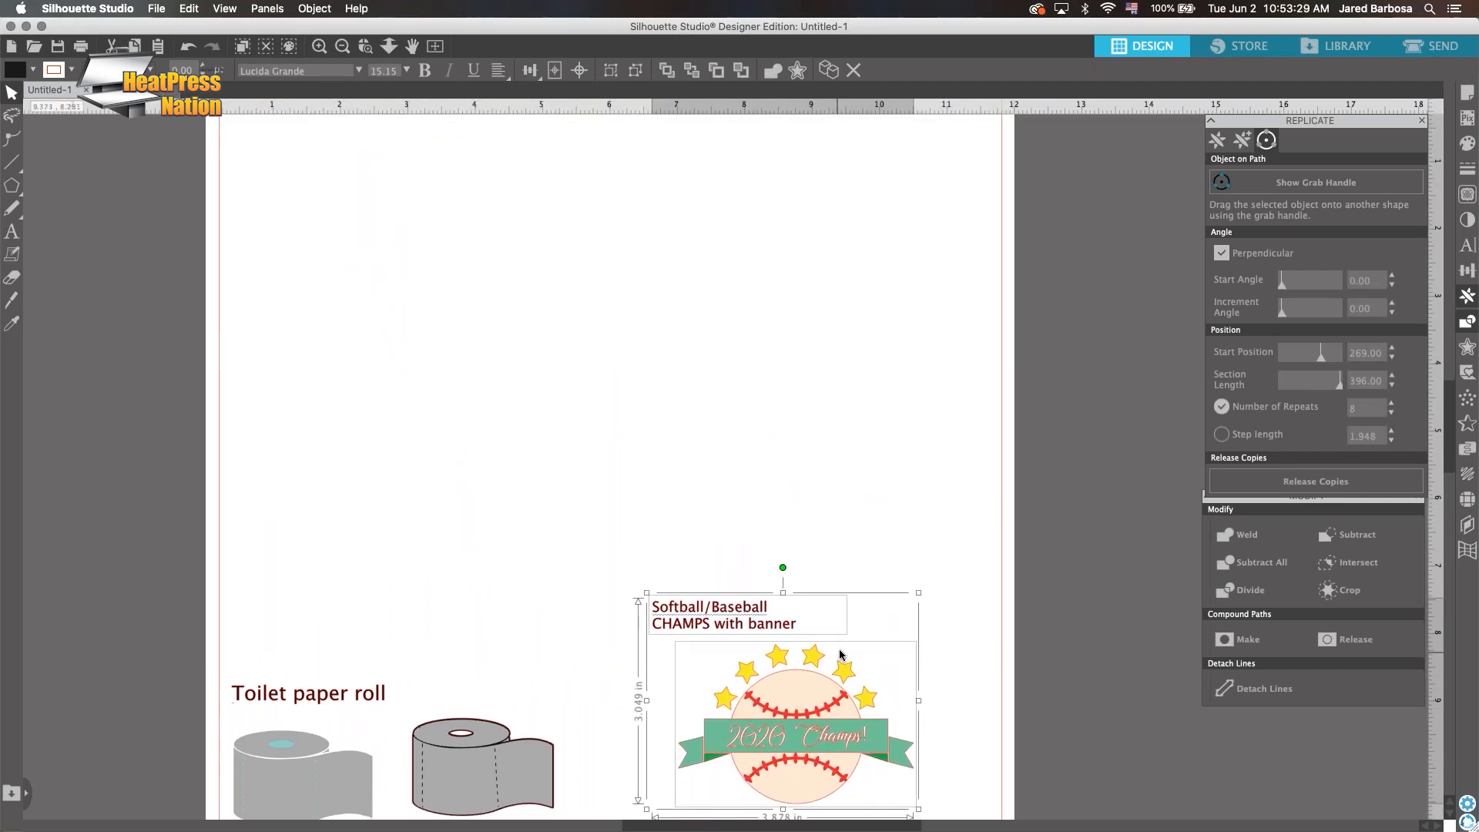
scroll(840, 654, down, 8)
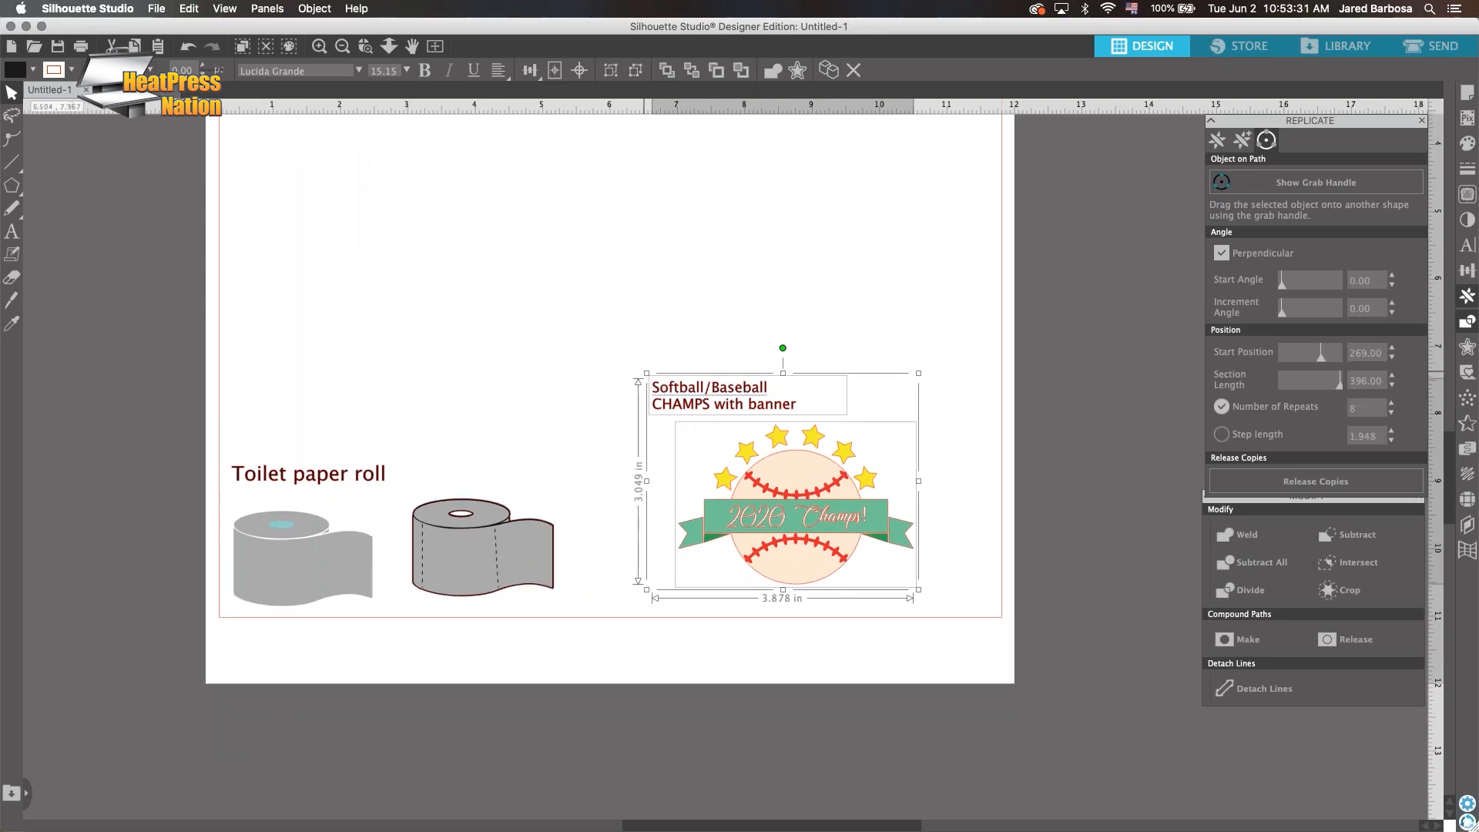
drag(690, 419, 685, 420)
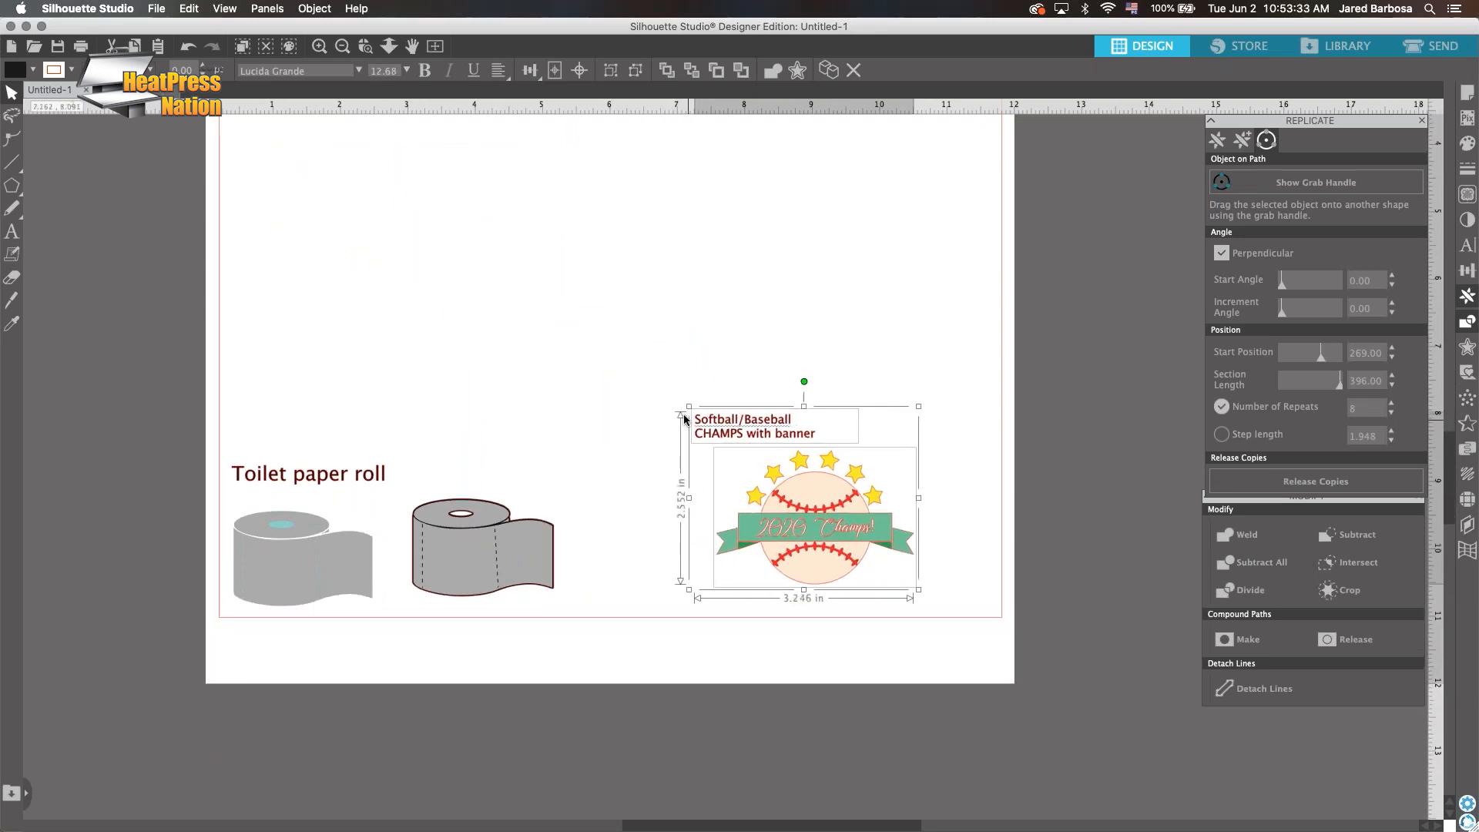
click(597, 411)
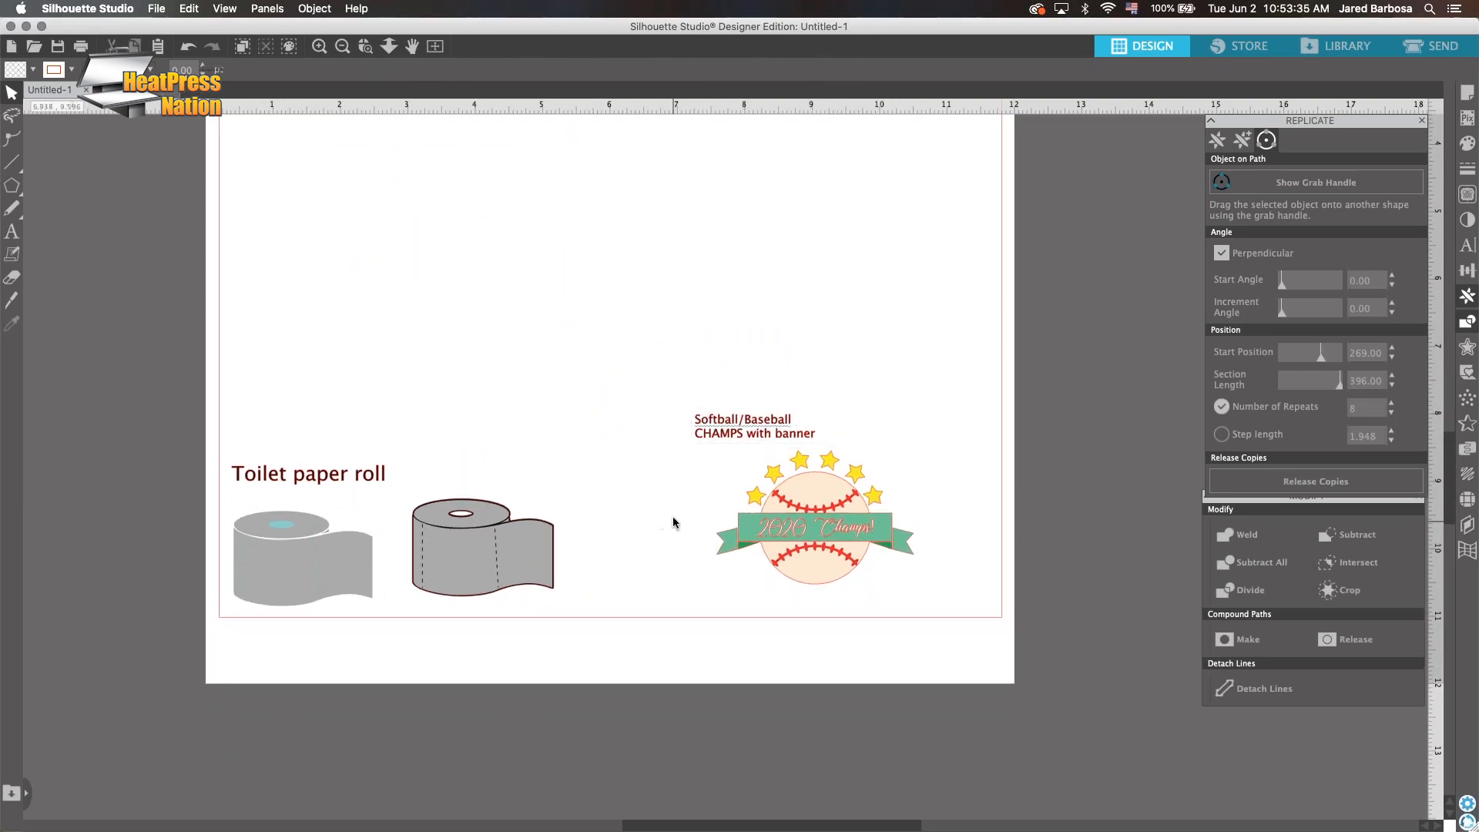
Add the title text "skull & crossbones" across the empty upper part of the page
scroll(672, 522, up, 8)
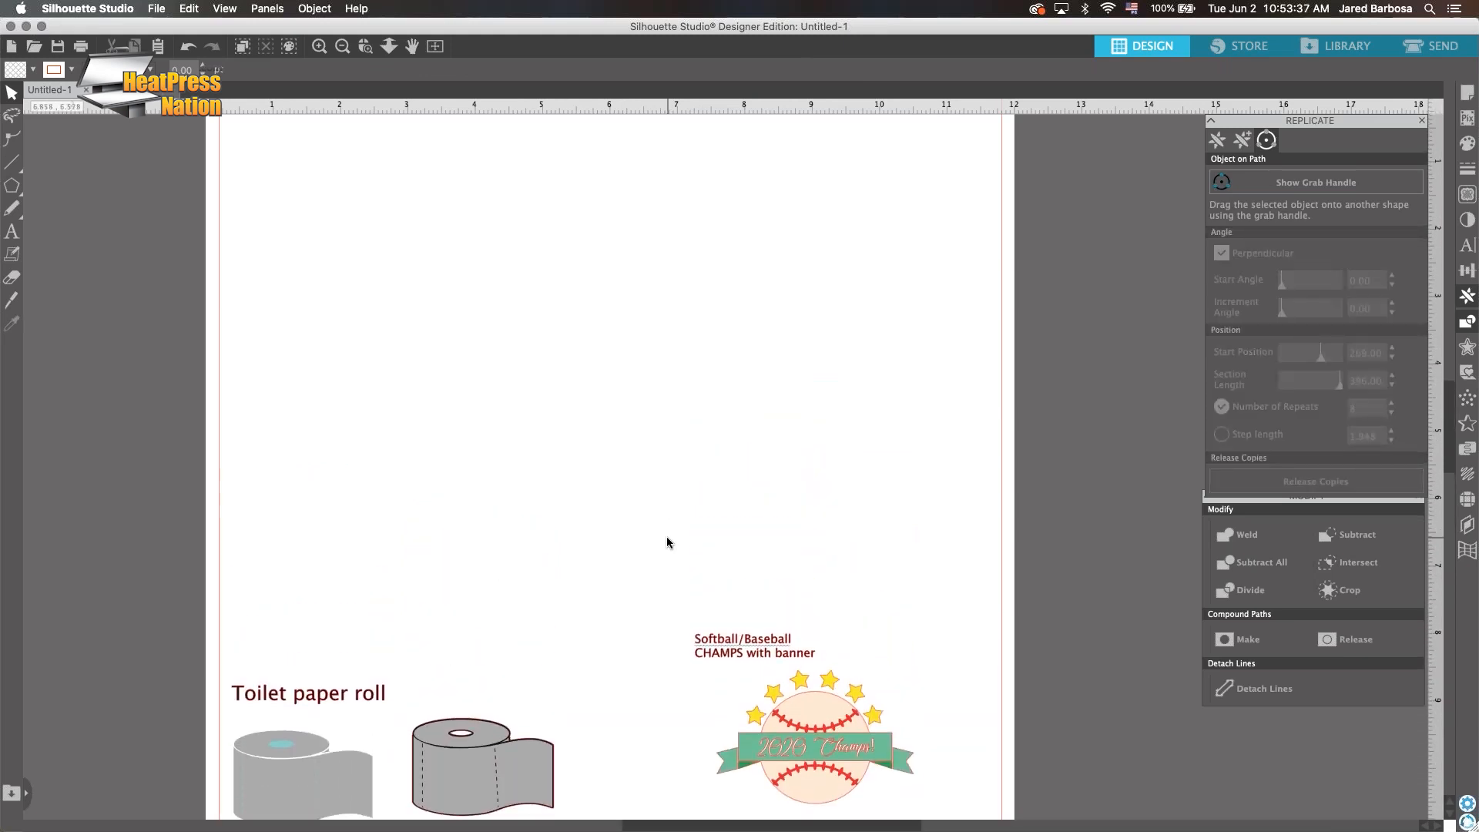
scroll(663, 534, up, 2)
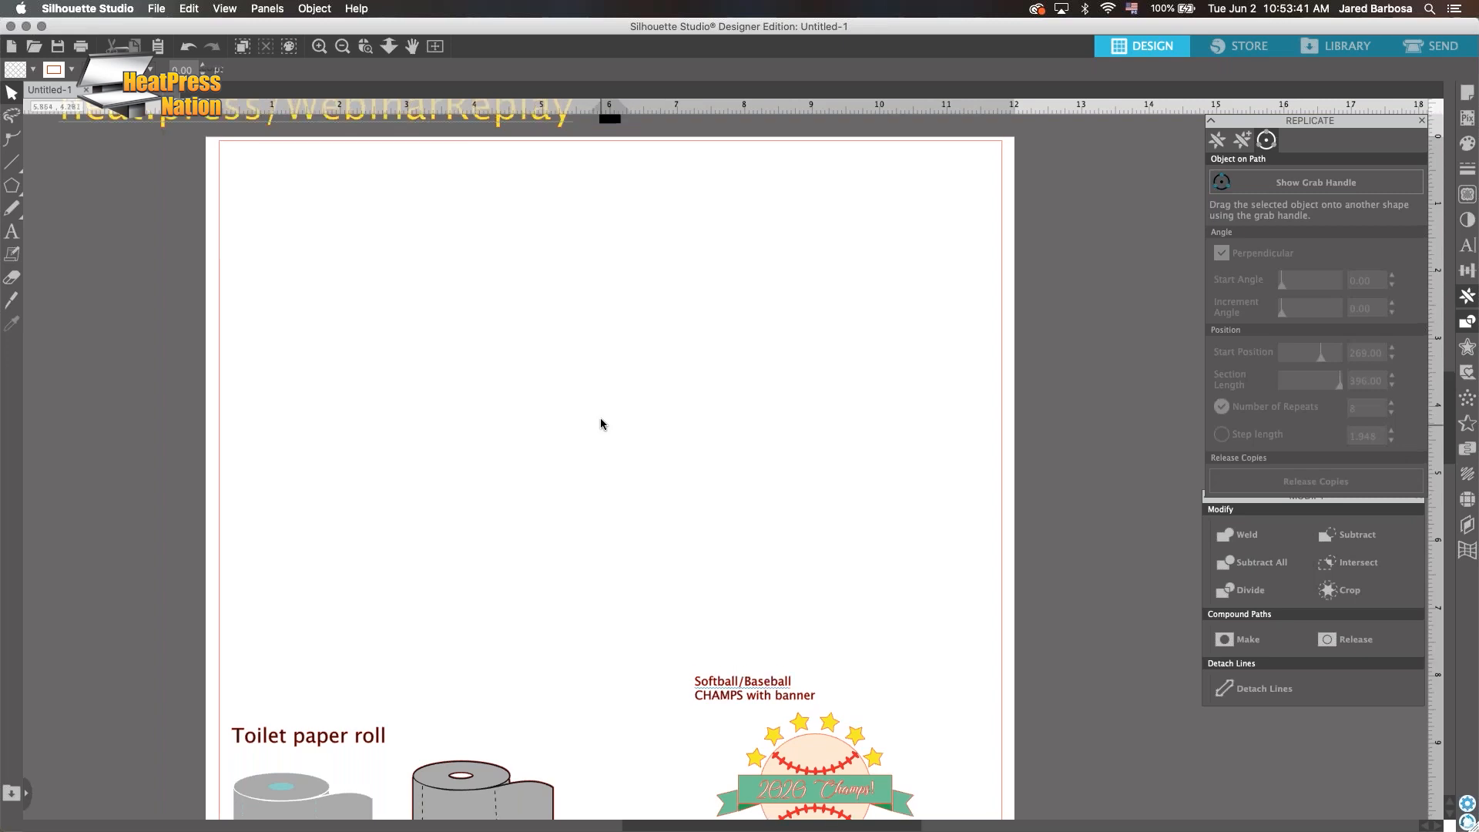
scroll(601, 423, up, 2)
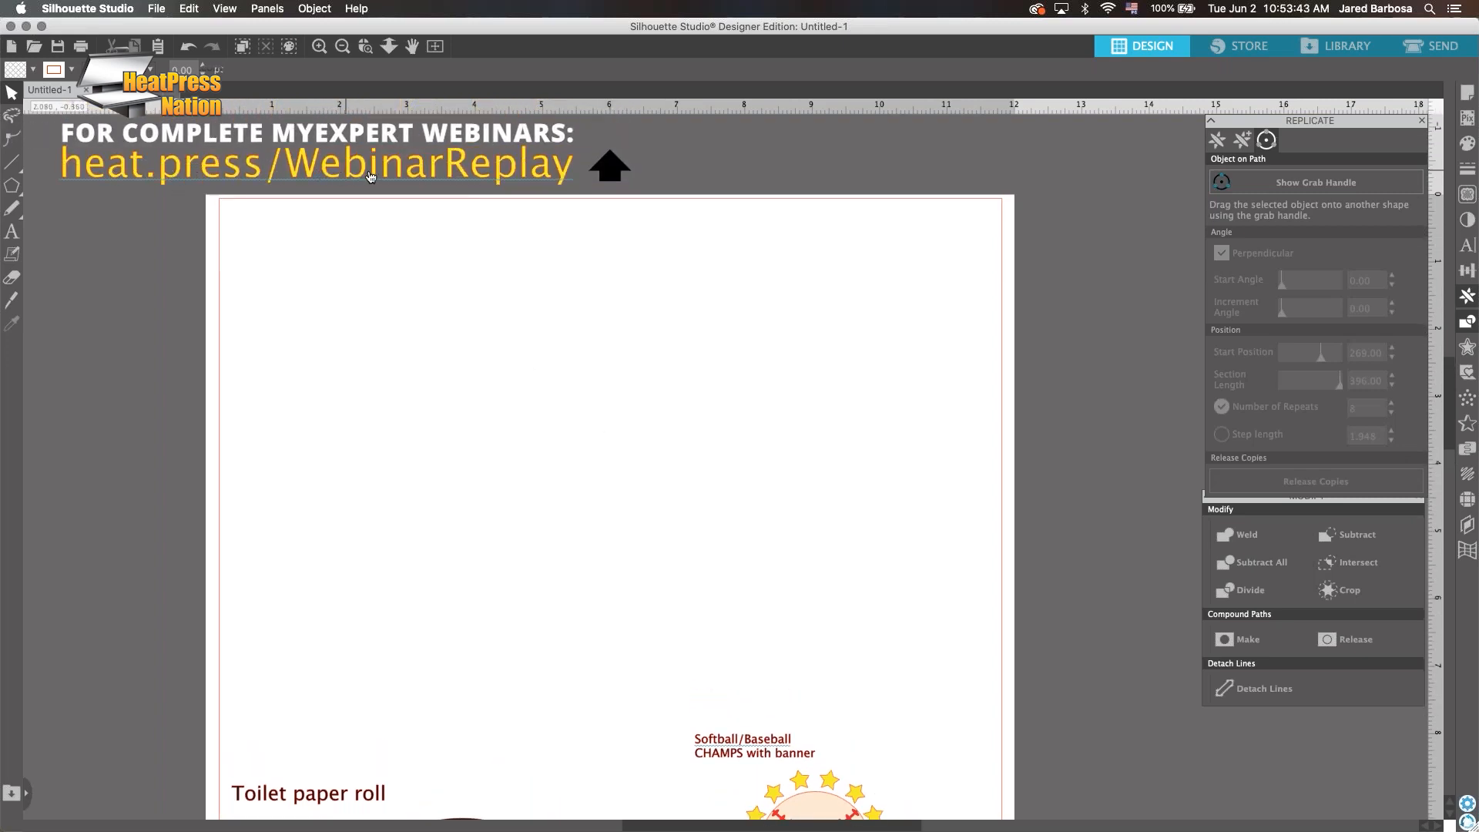
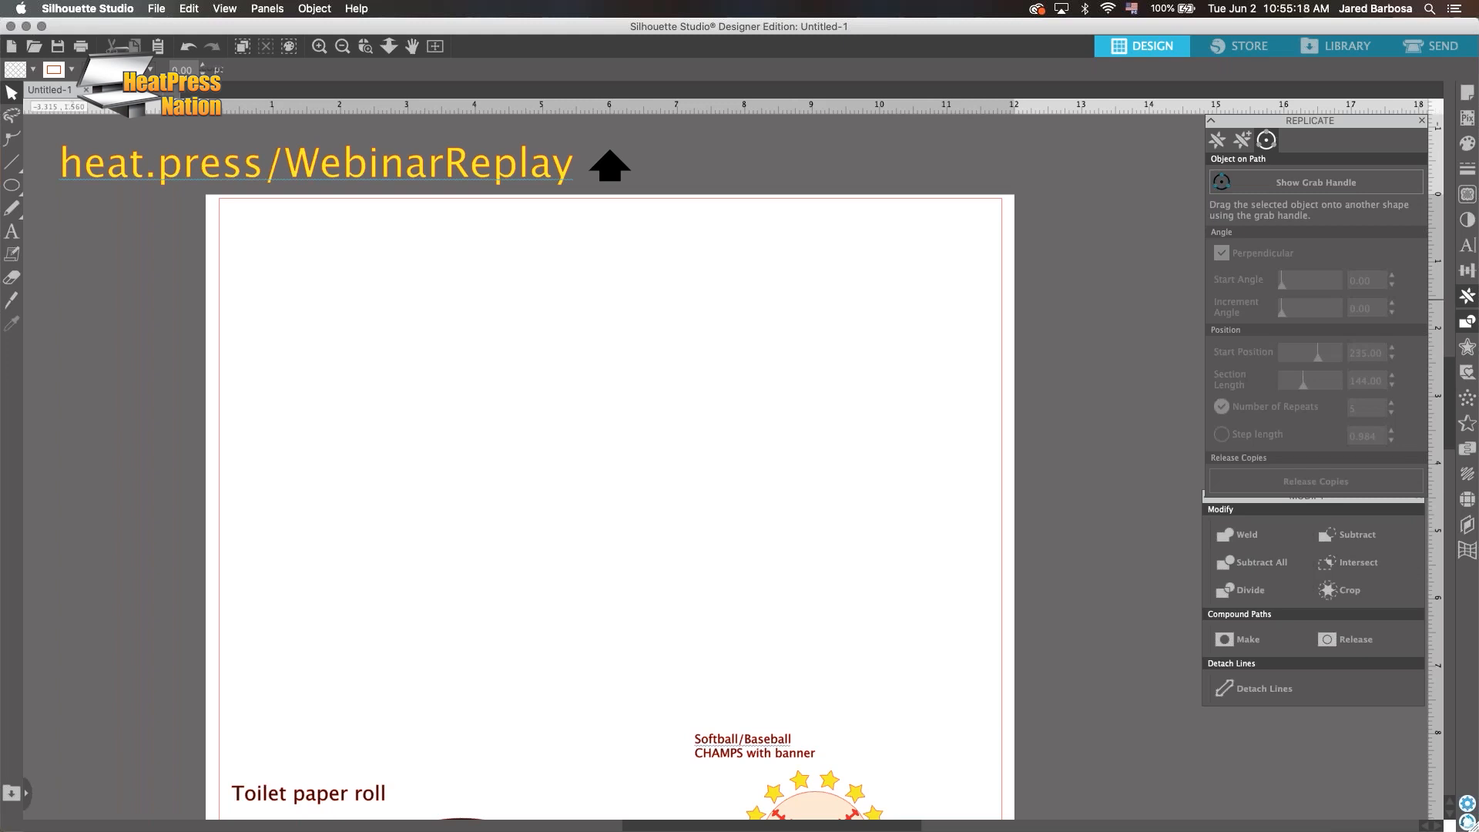
scroll(689, 574, down, 5)
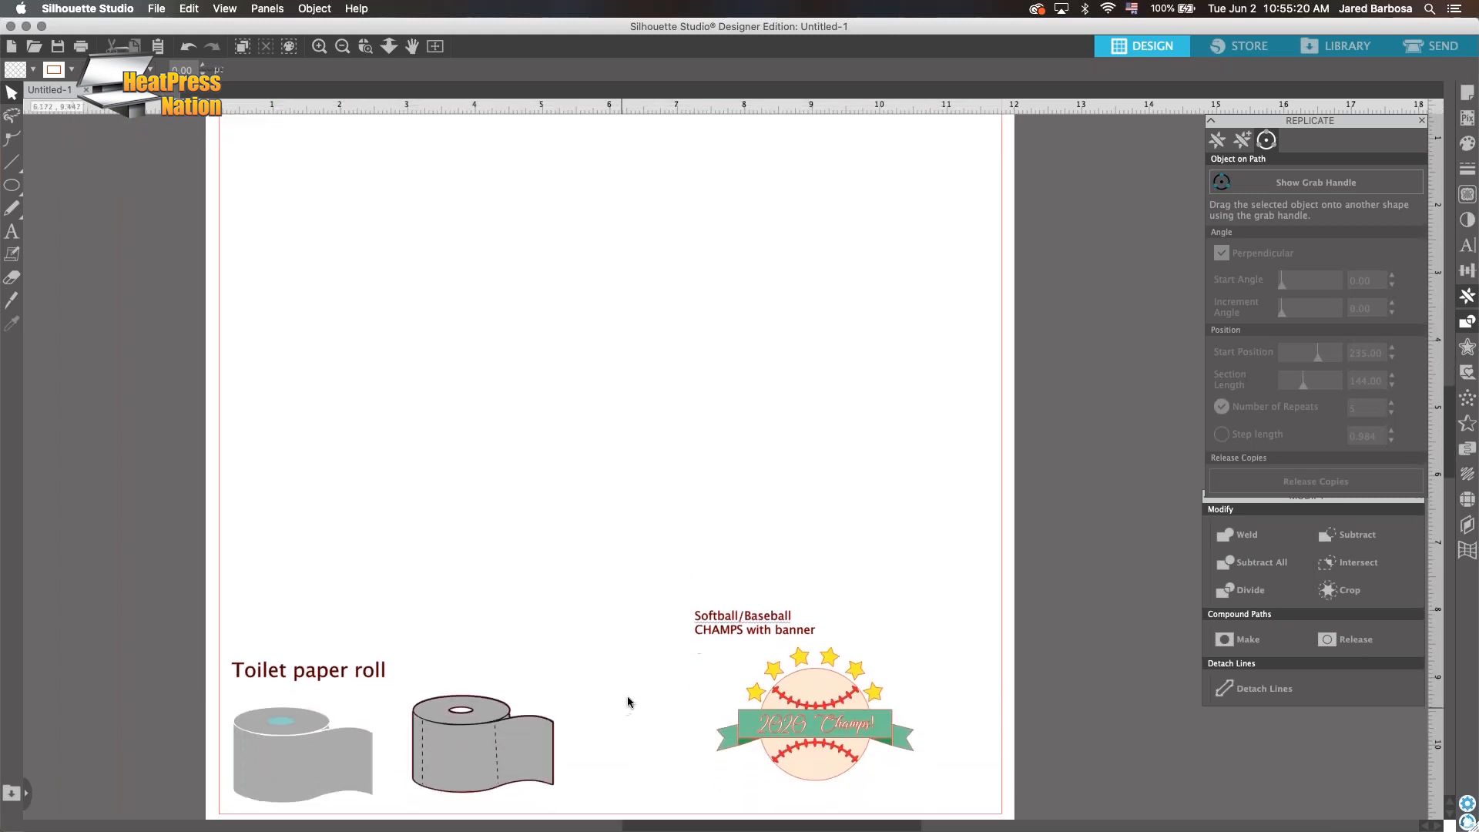
scroll(632, 670, up, 4)
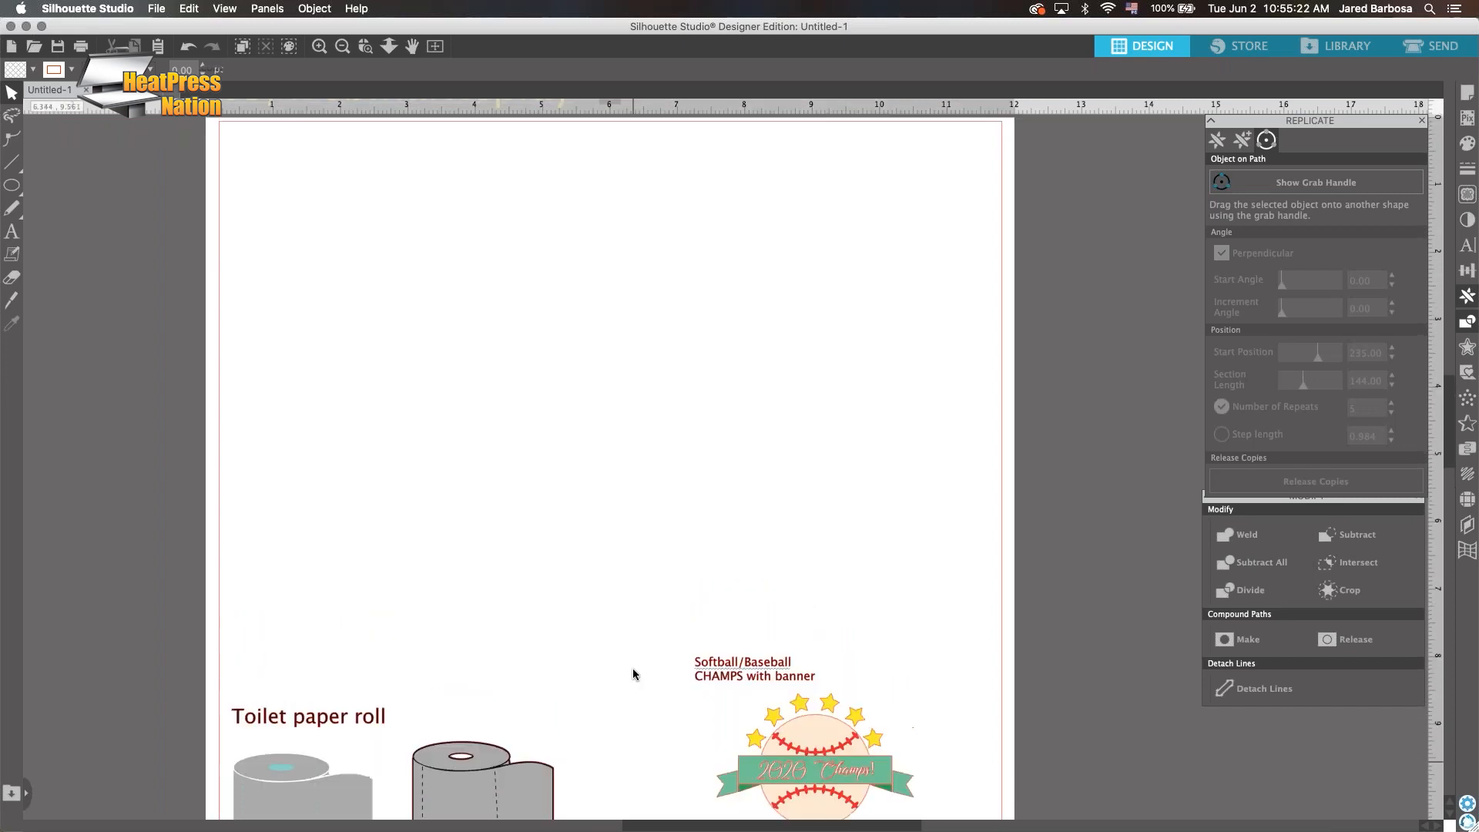
click(11, 231)
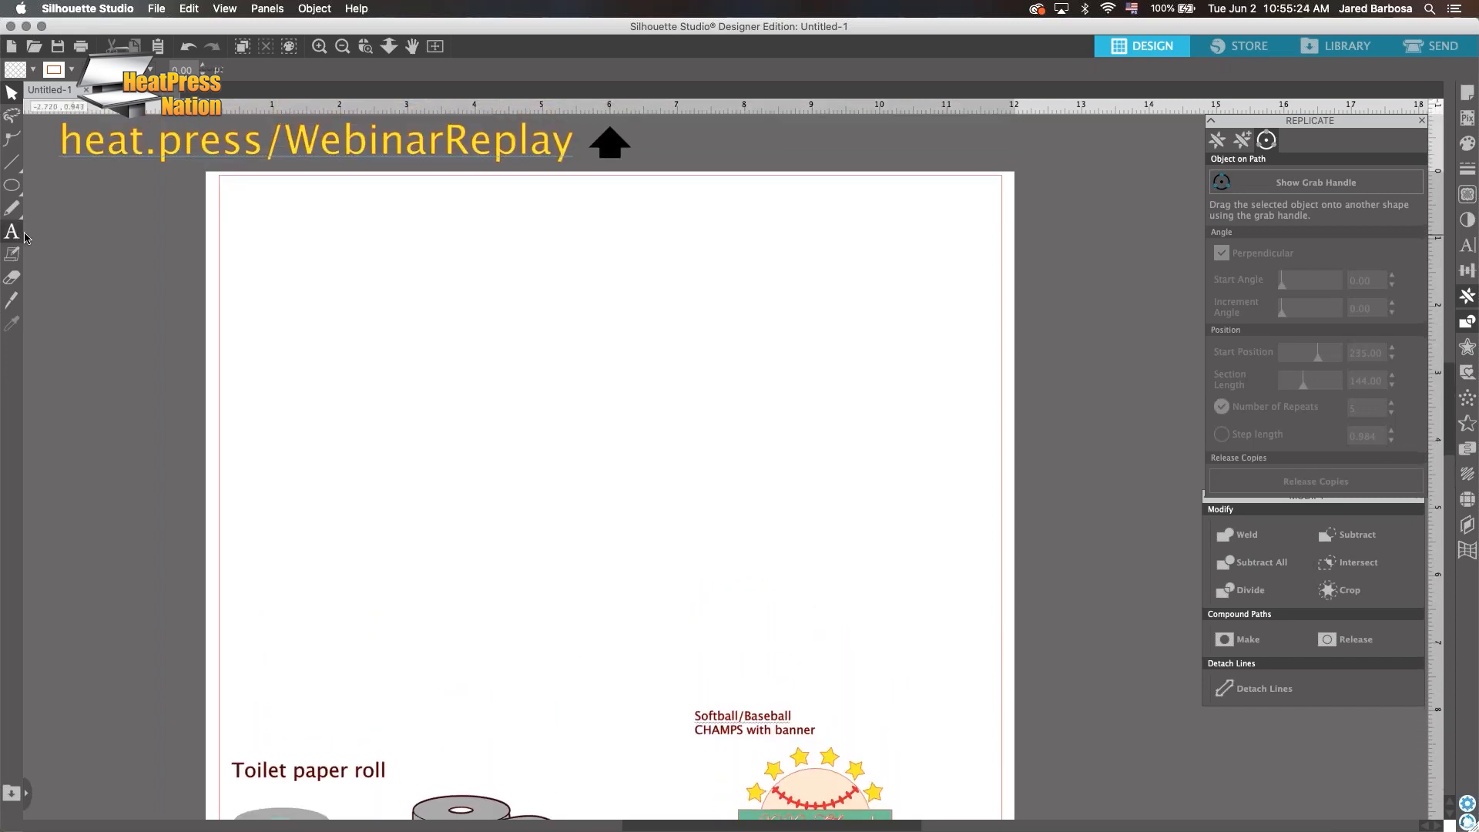
click(313, 246)
key(Escape)
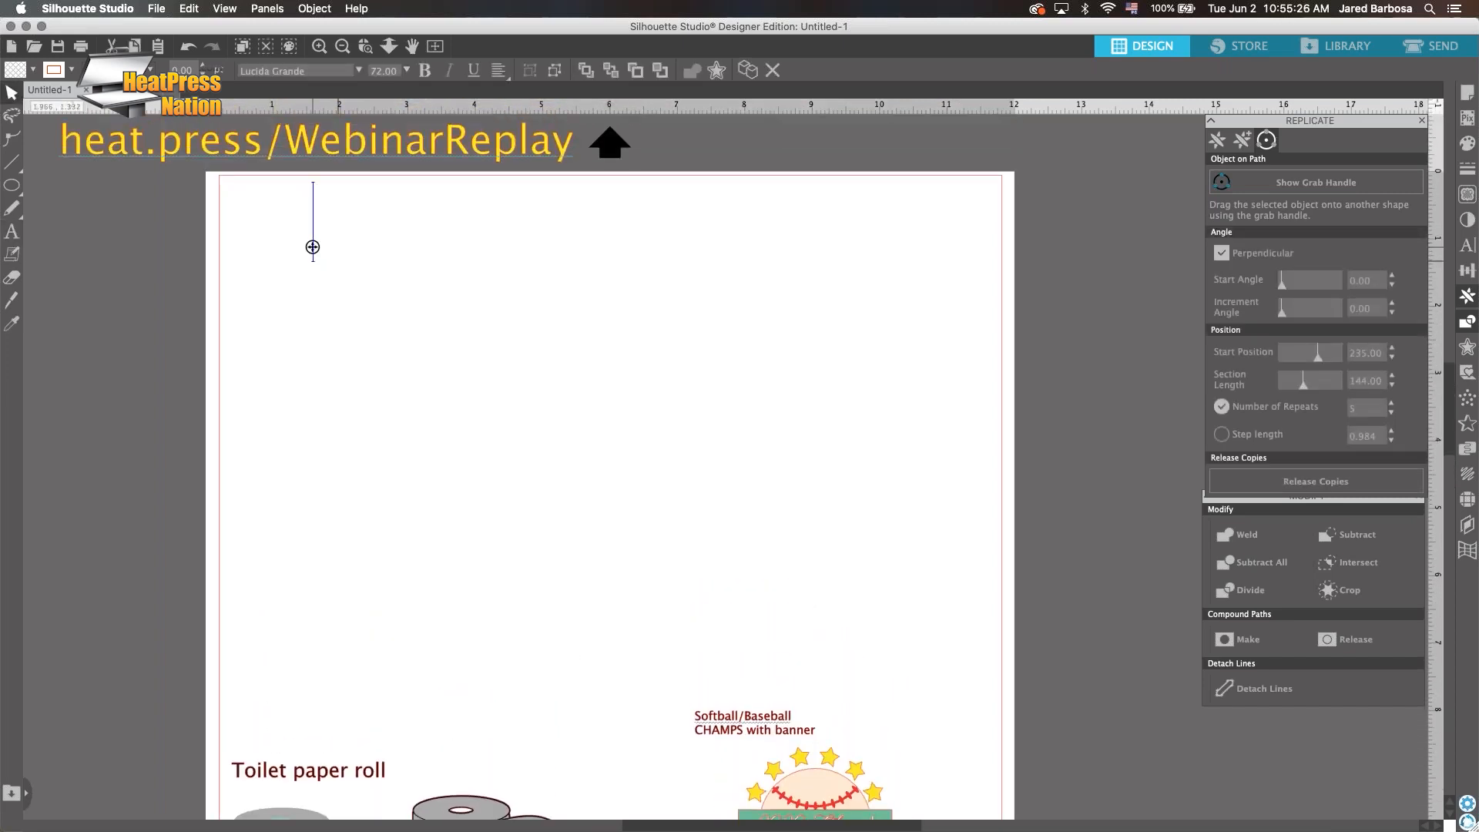
text(skull & )
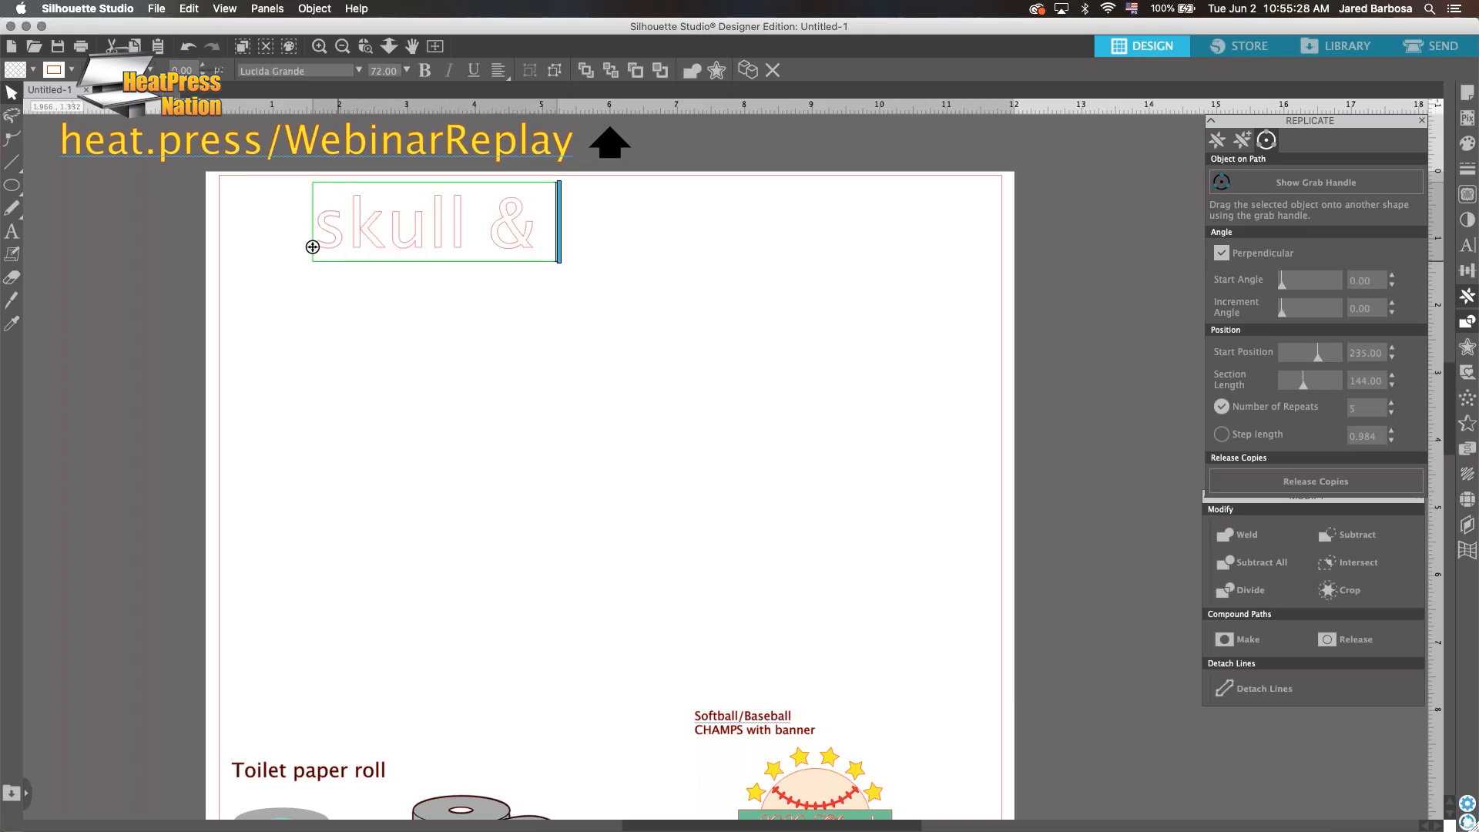
text(crossbones)
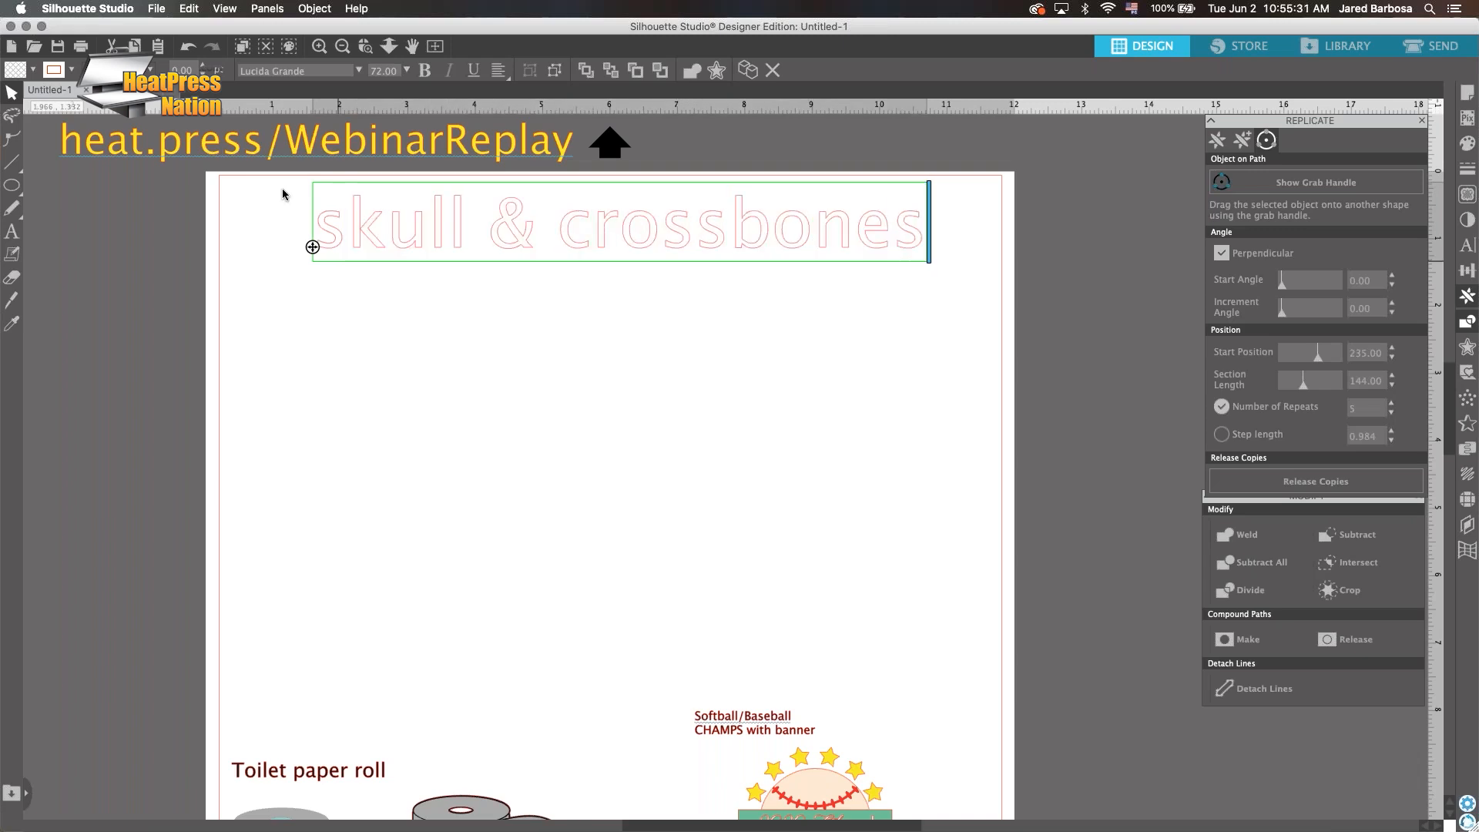
Fill the whole "skull & crossbones" title with black and finish editing the text
key(super+a)
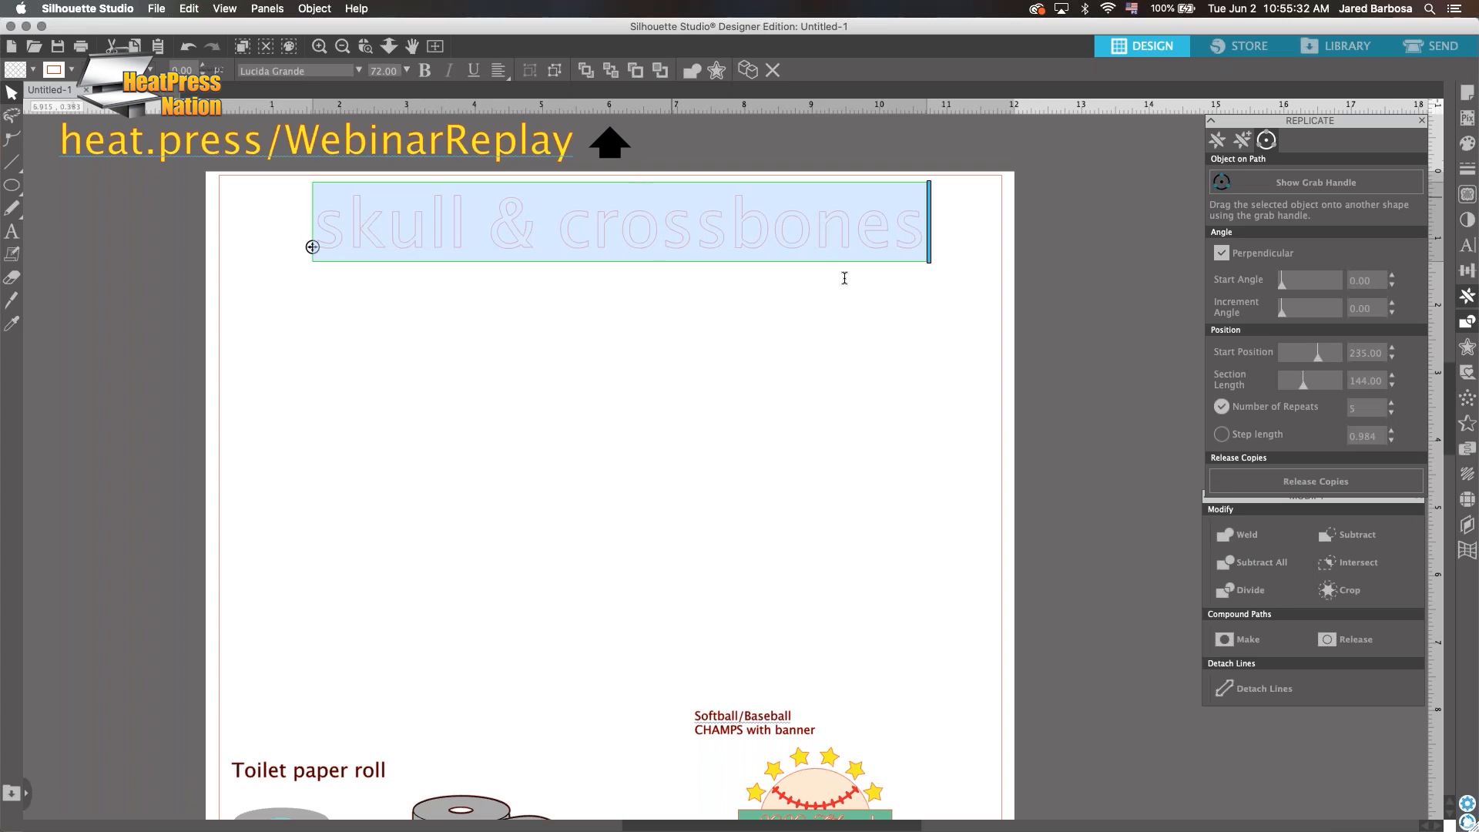
click(1468, 143)
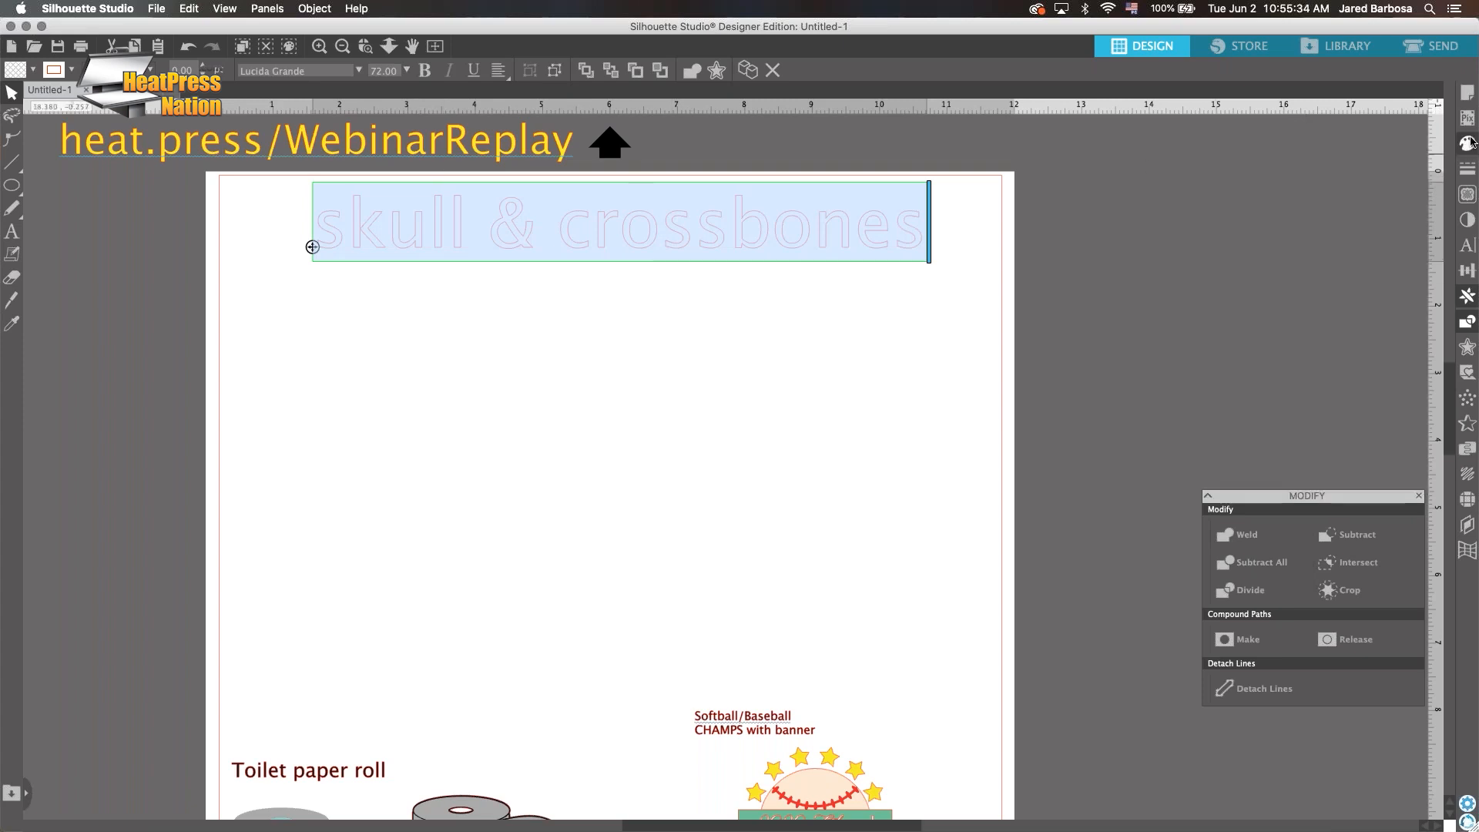
click(1412, 212)
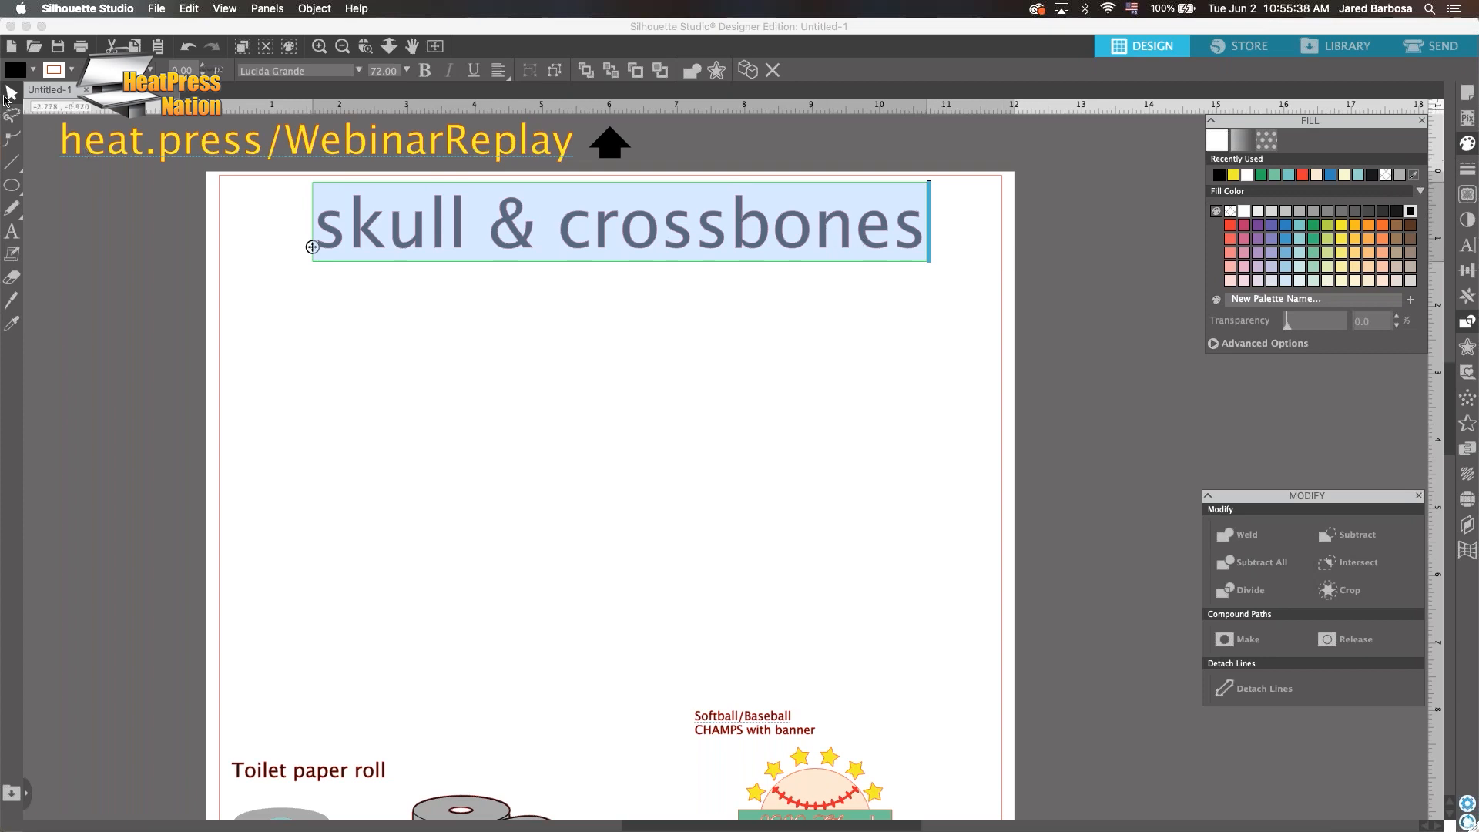
click(258, 254)
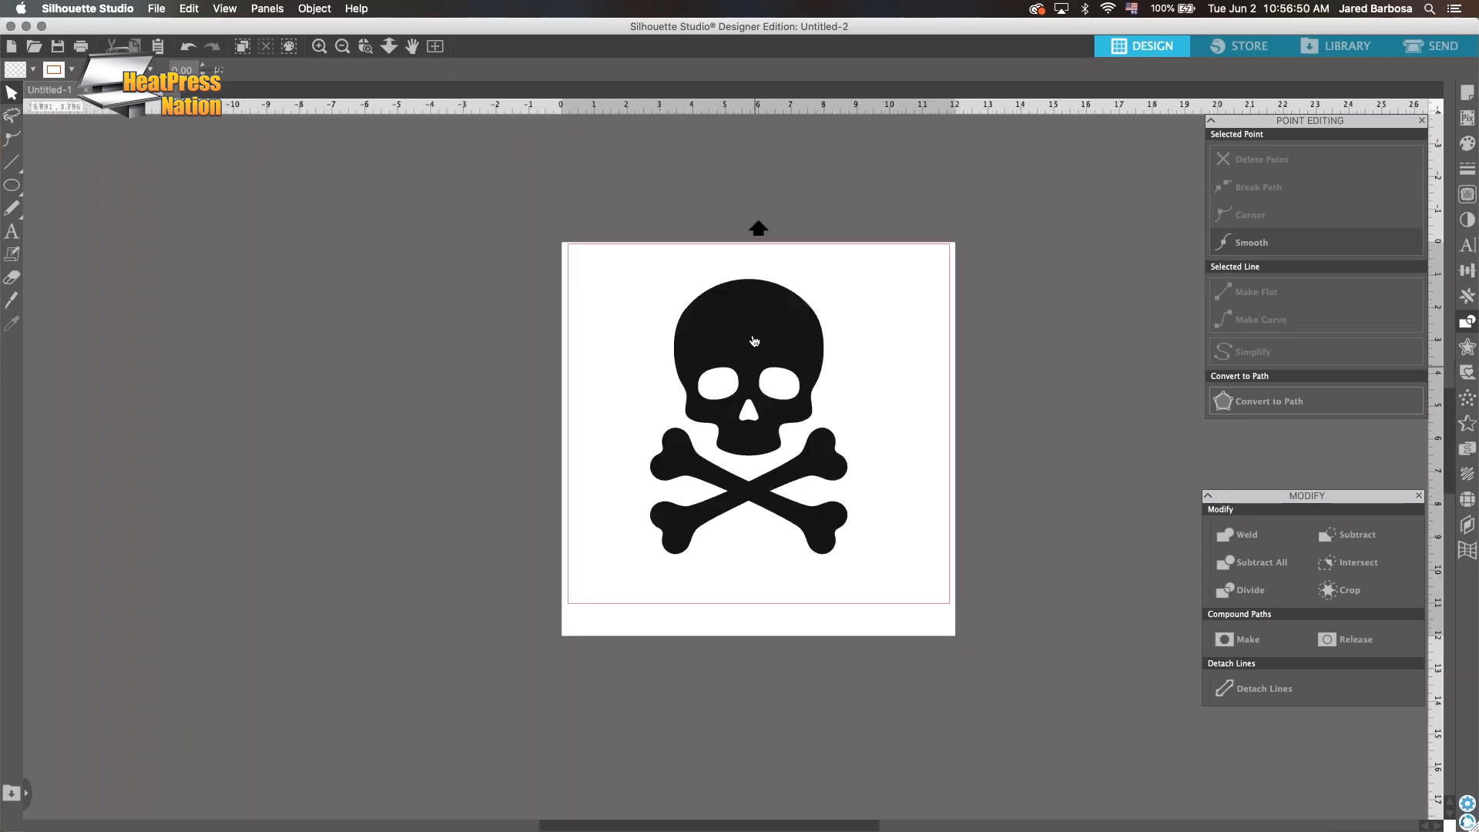
Copy the skull and crossbones artwork from Untitled-2 into Untitled-1 and move it up to the page's upper edge
click(754, 339)
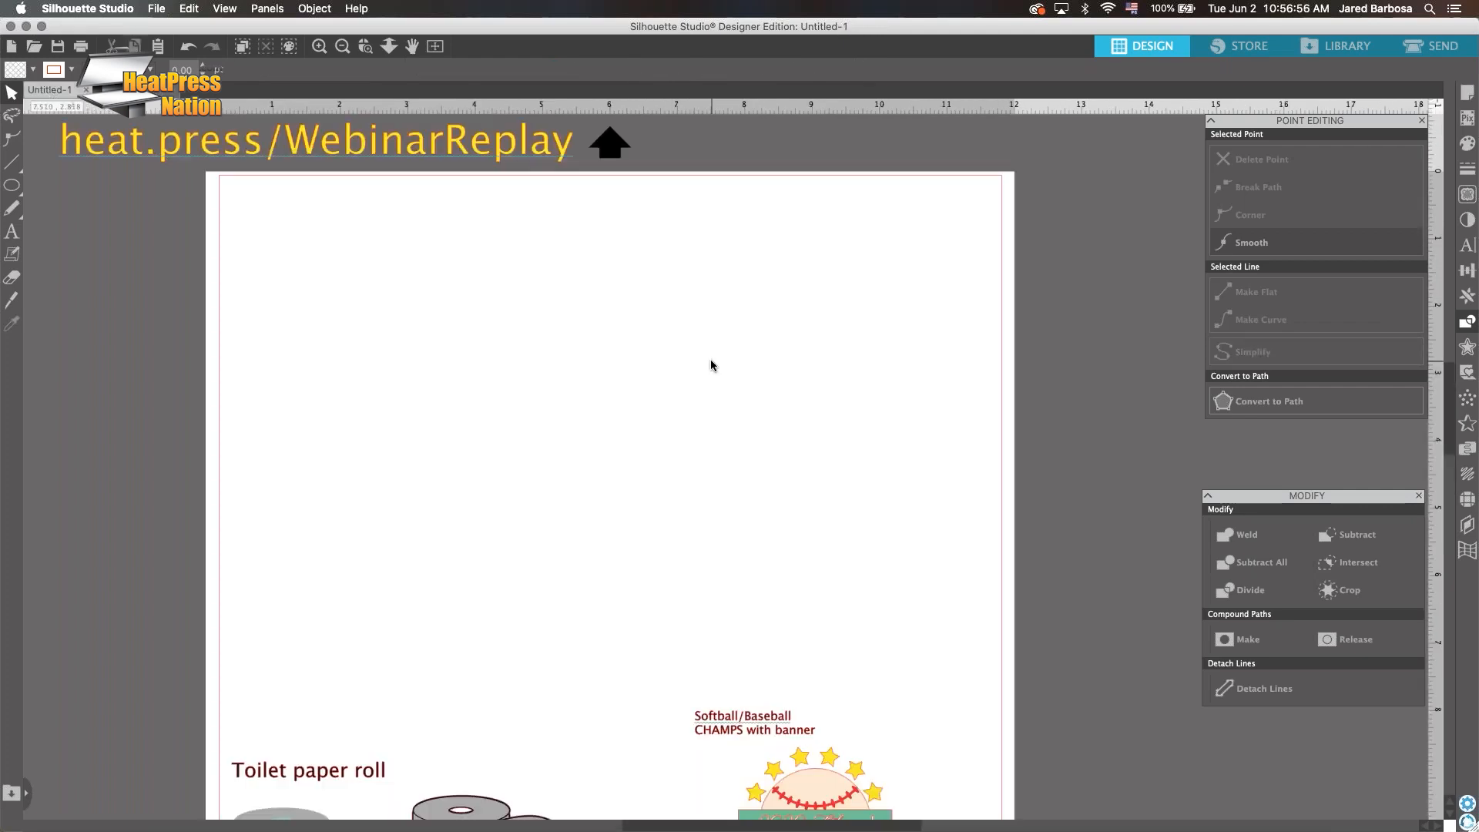
key(super+v)
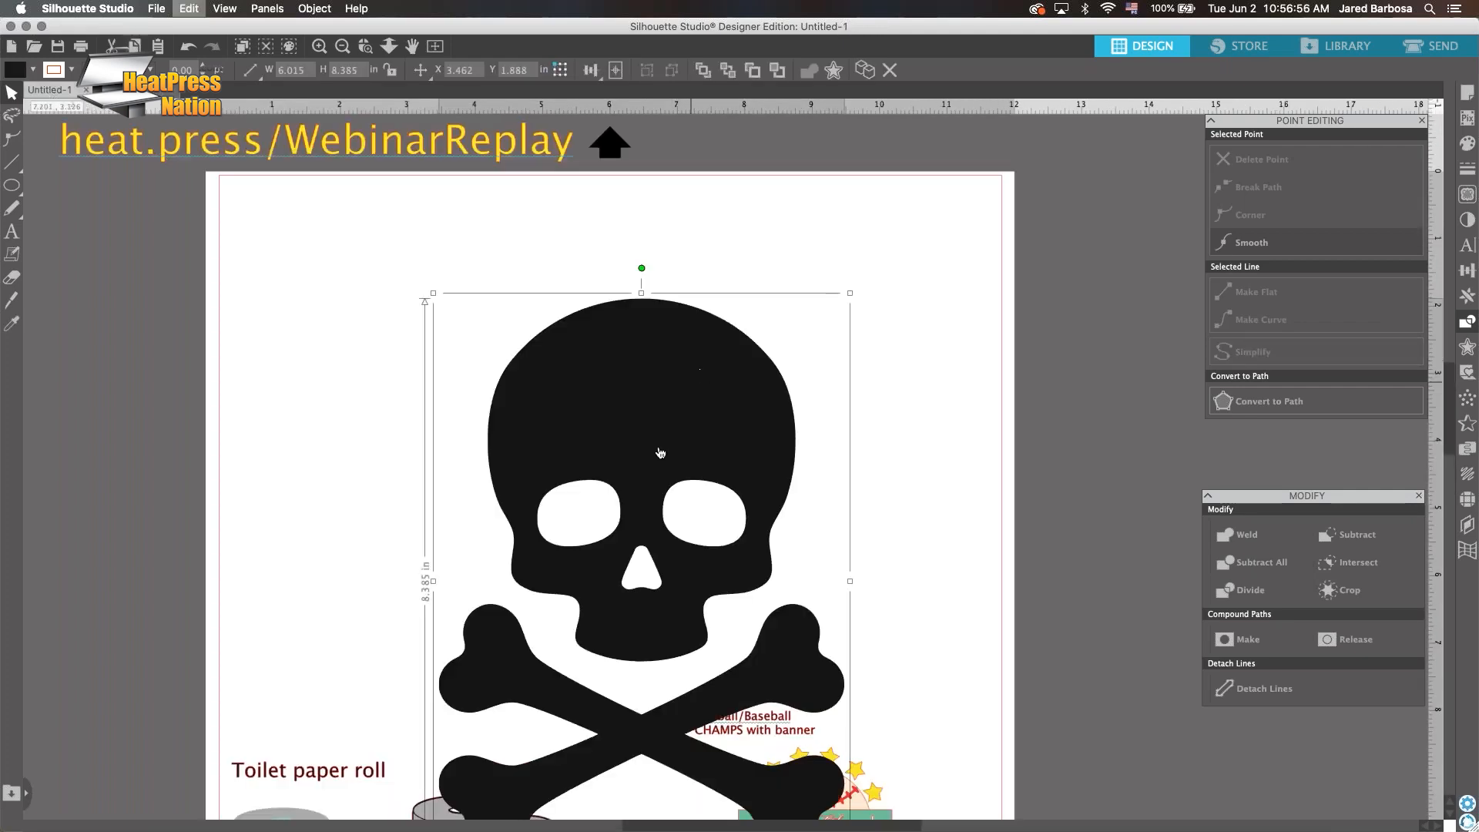
drag(657, 438, 684, 313)
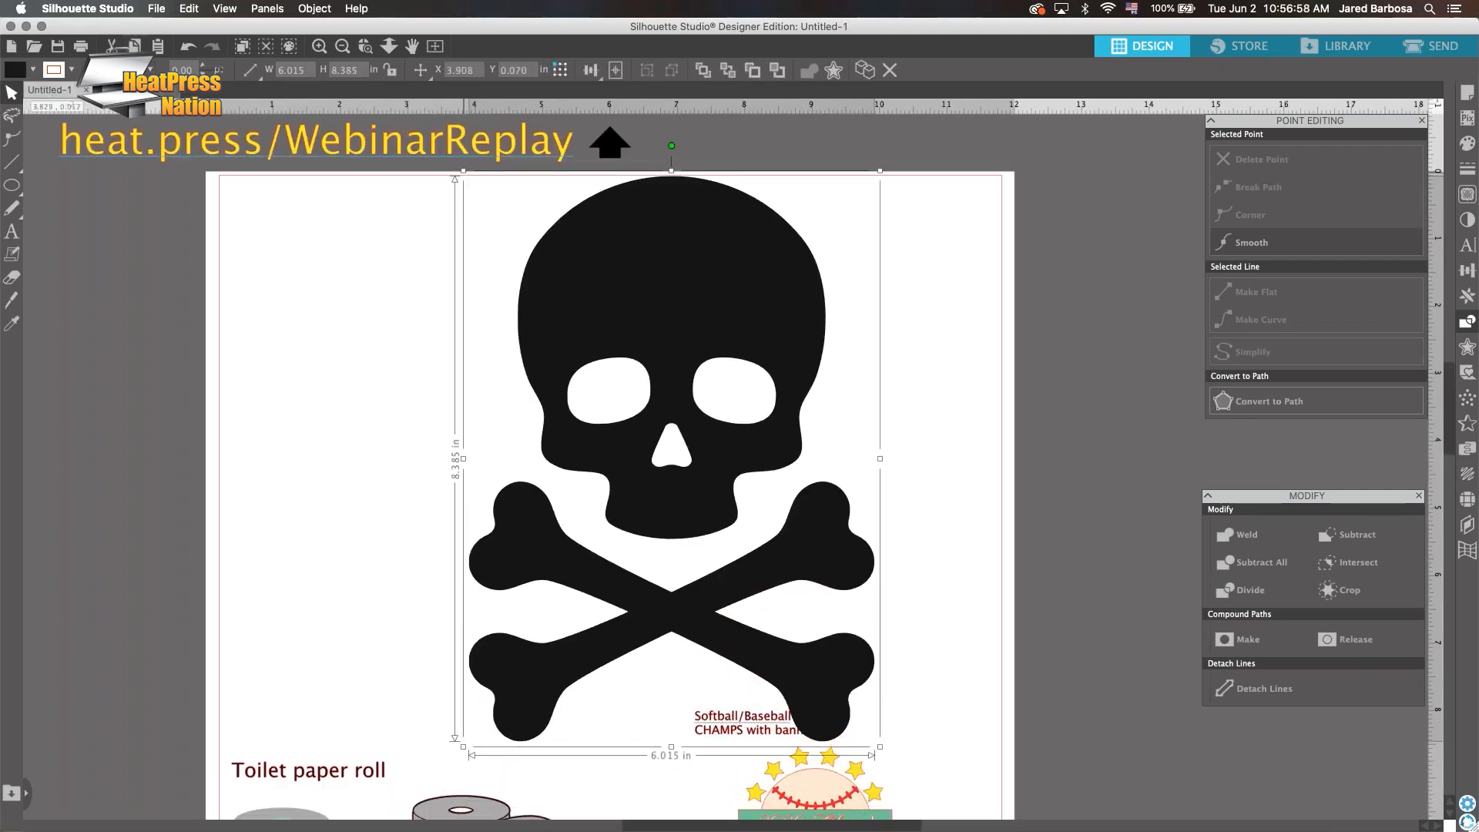
Shrink the skull and crossbones artwork to about 1.72 by 2.4 in and place it in the page's upper-right corner
drag(463, 170, 688, 485)
drag(791, 521, 899, 219)
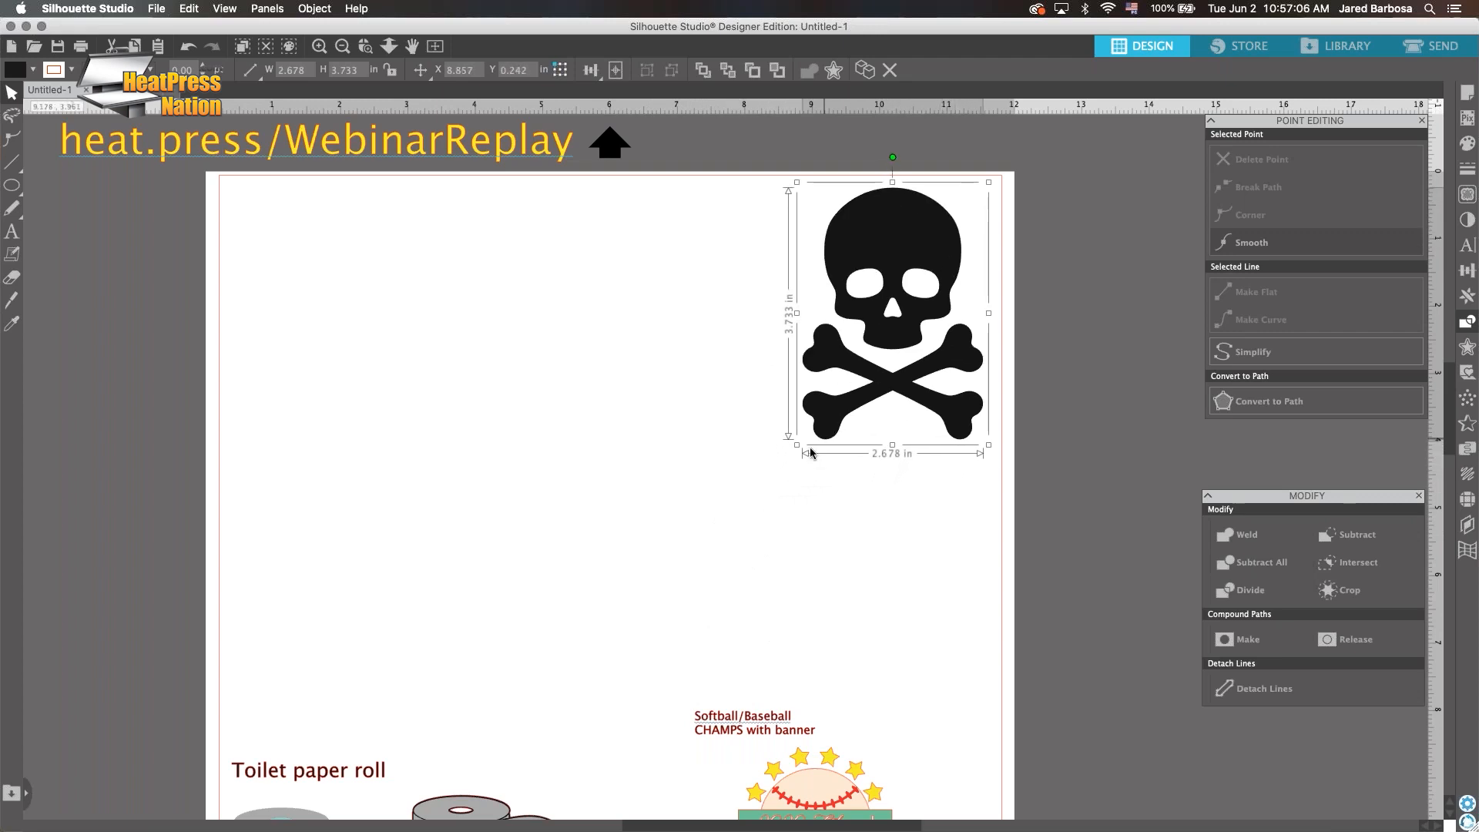
drag(797, 445, 880, 364)
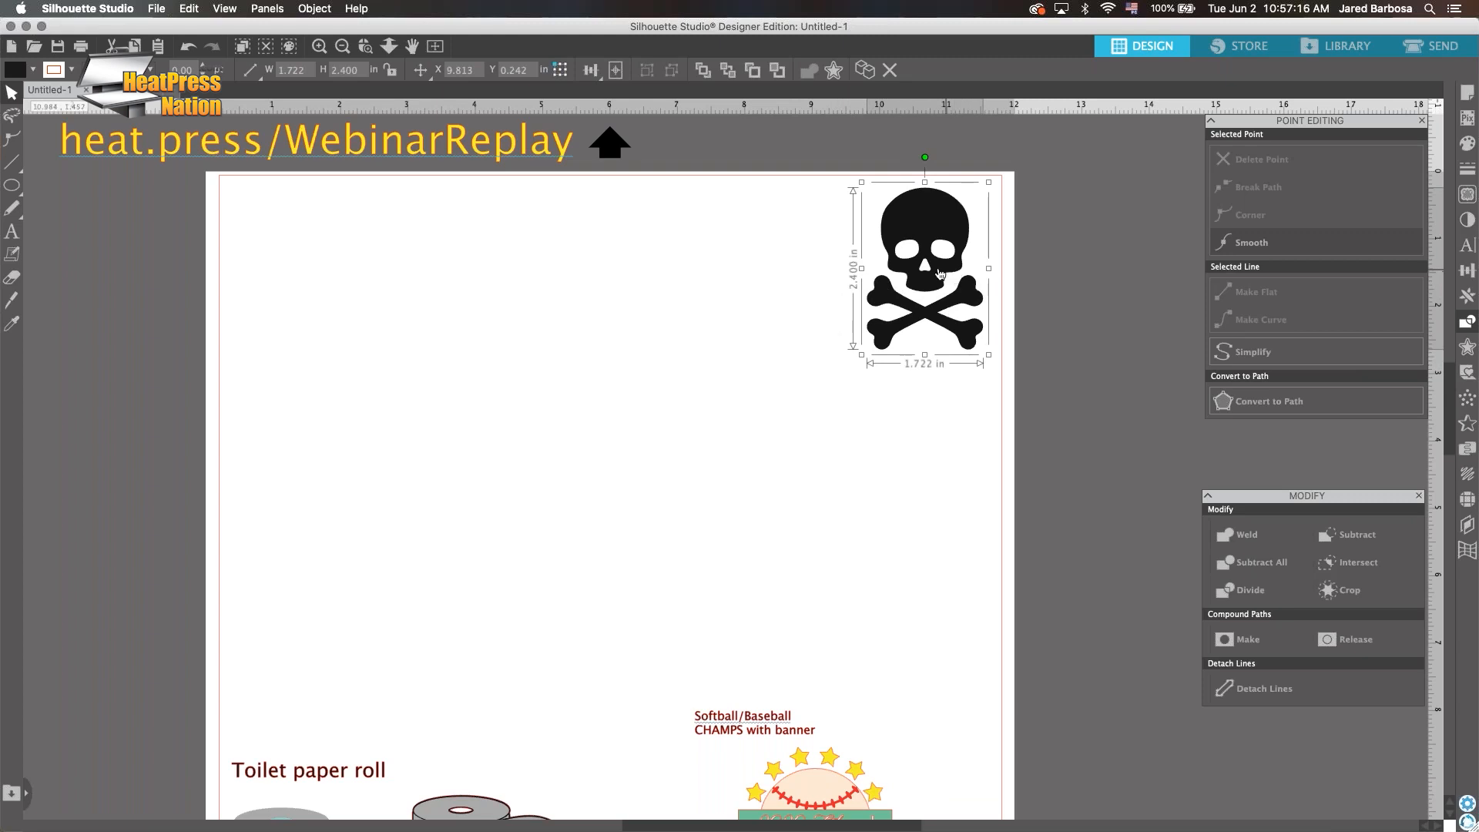
click(782, 355)
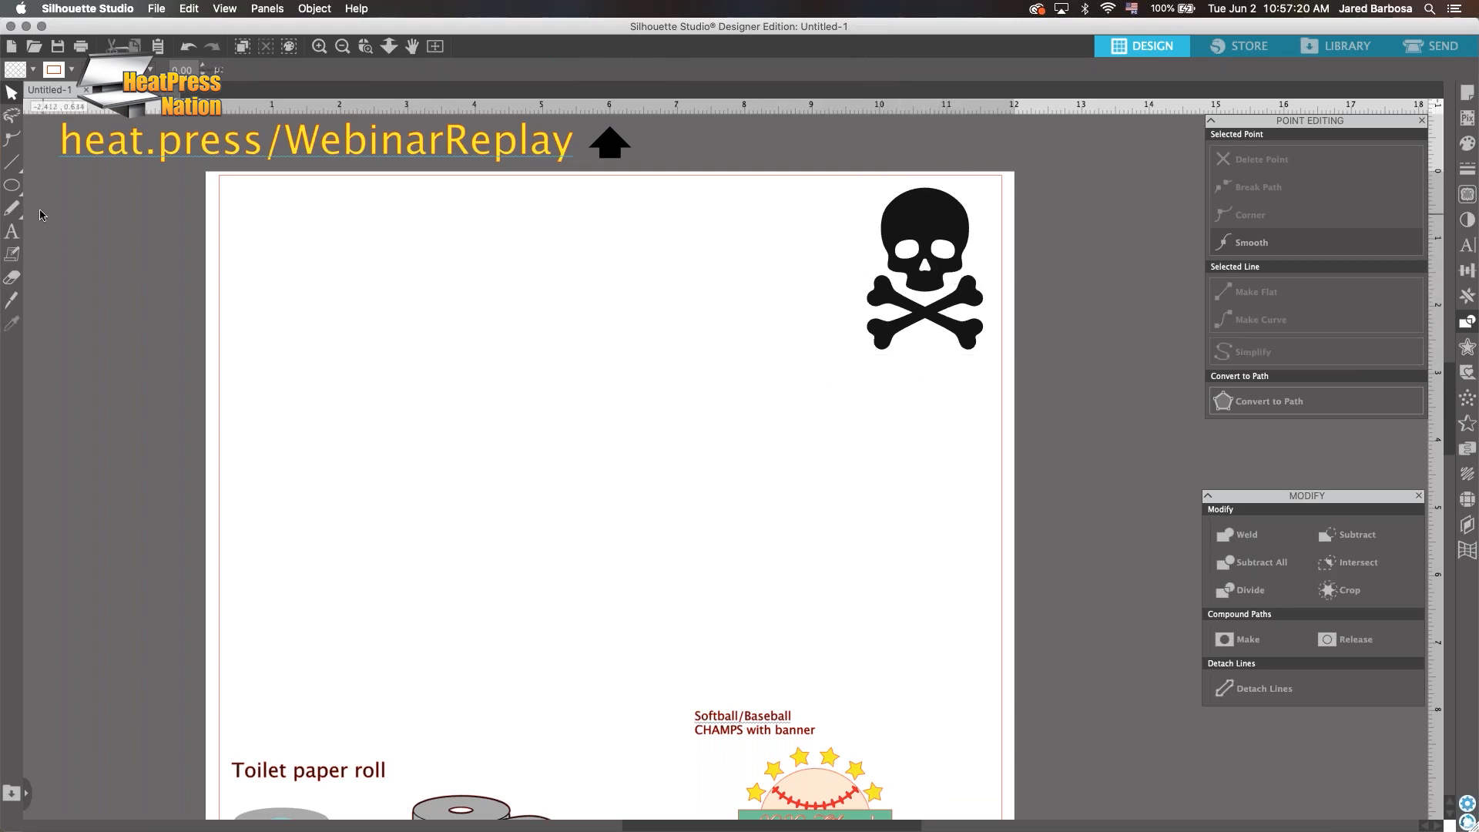
Draw an ellipse about 1.70 by 1.43 in on the empty page area and a rounded rectangle about 1.43 by 0.58 in across its lower edge
click(13, 186)
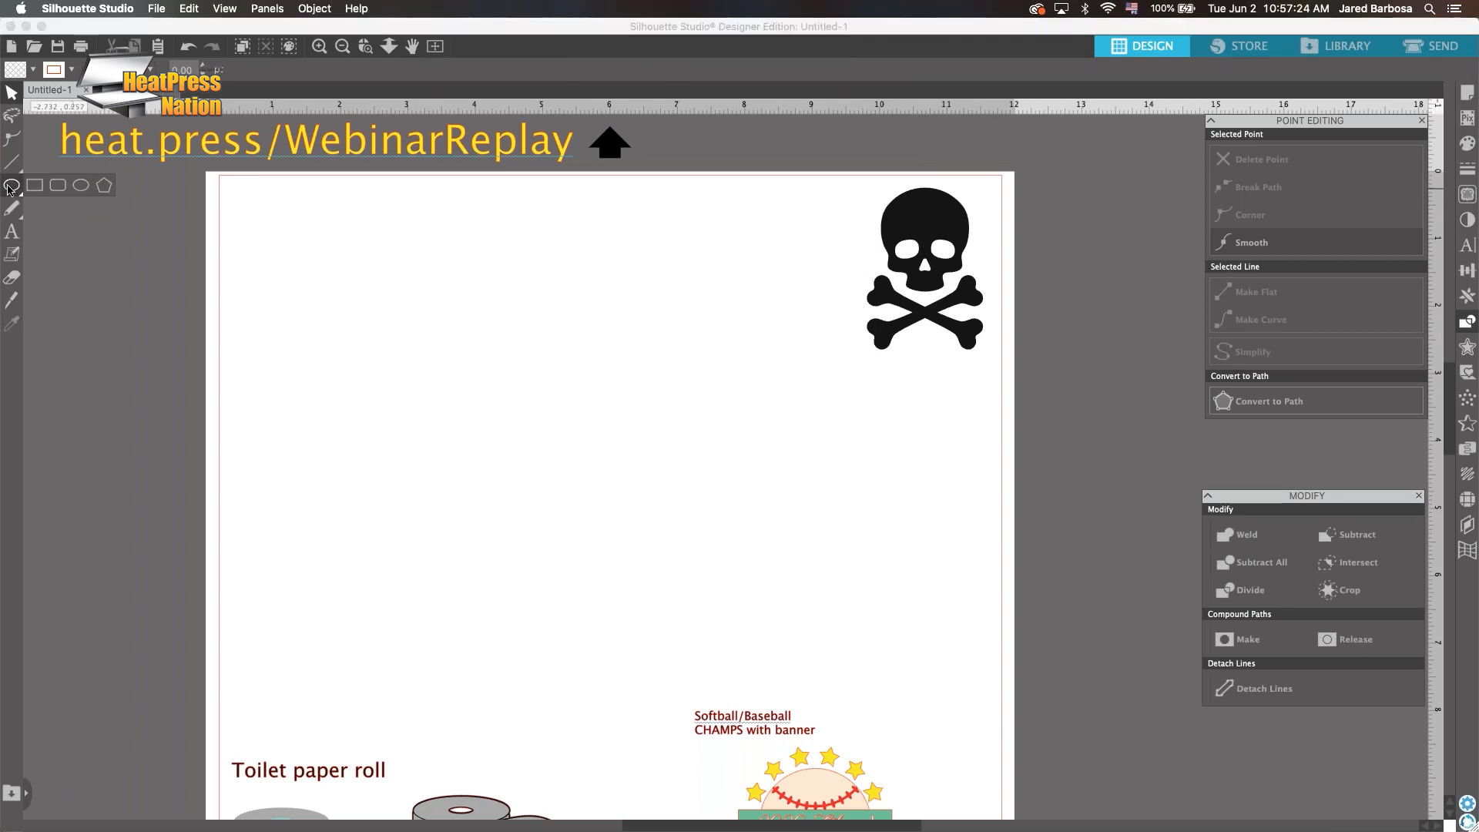
mouse_move(369, 246)
mouse_down()
mouse_move(432, 354)
mouse_move(484, 345)
mouse_up()
click(13, 186)
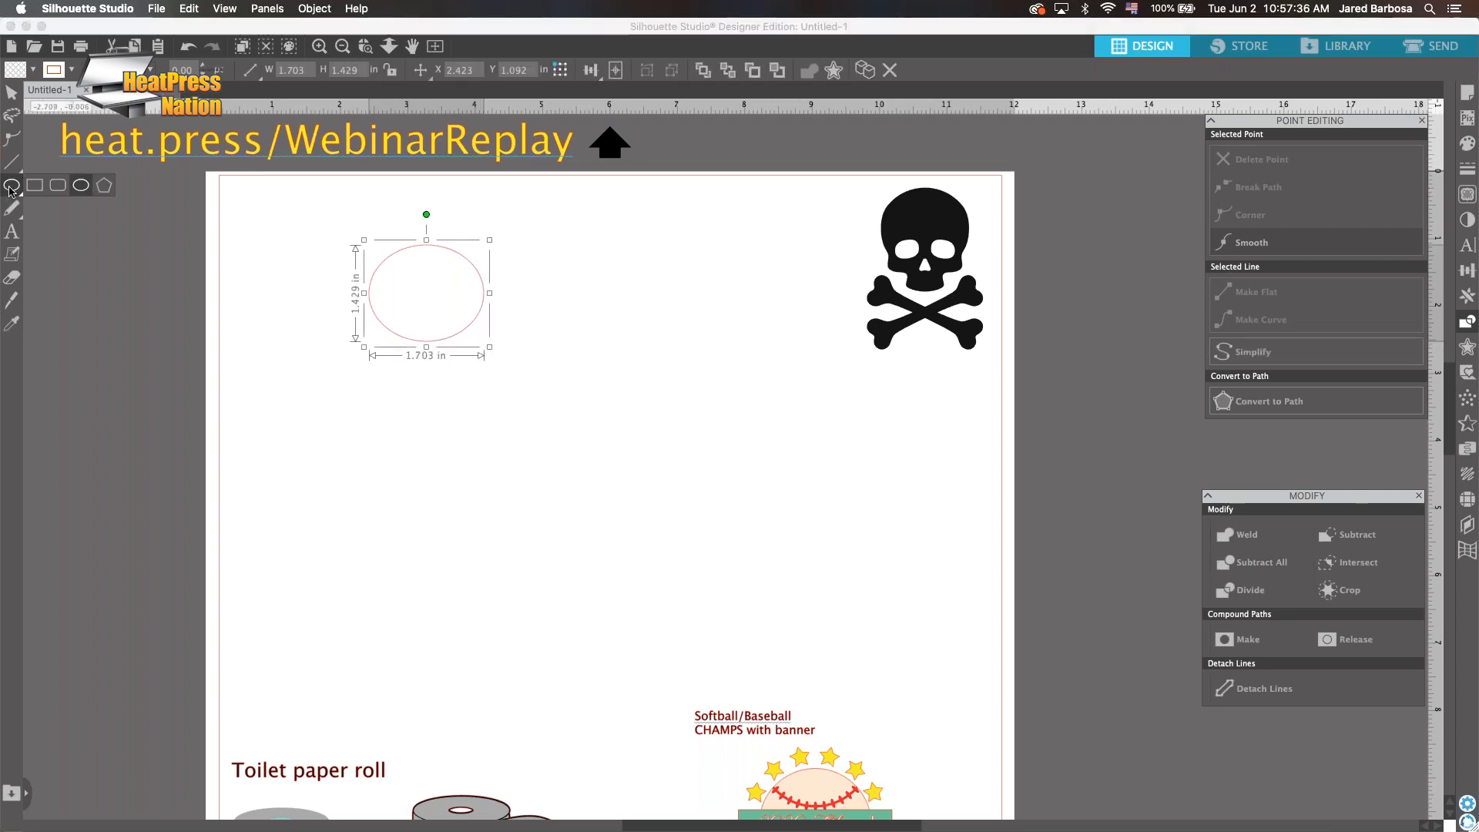
click(86, 189)
click(58, 185)
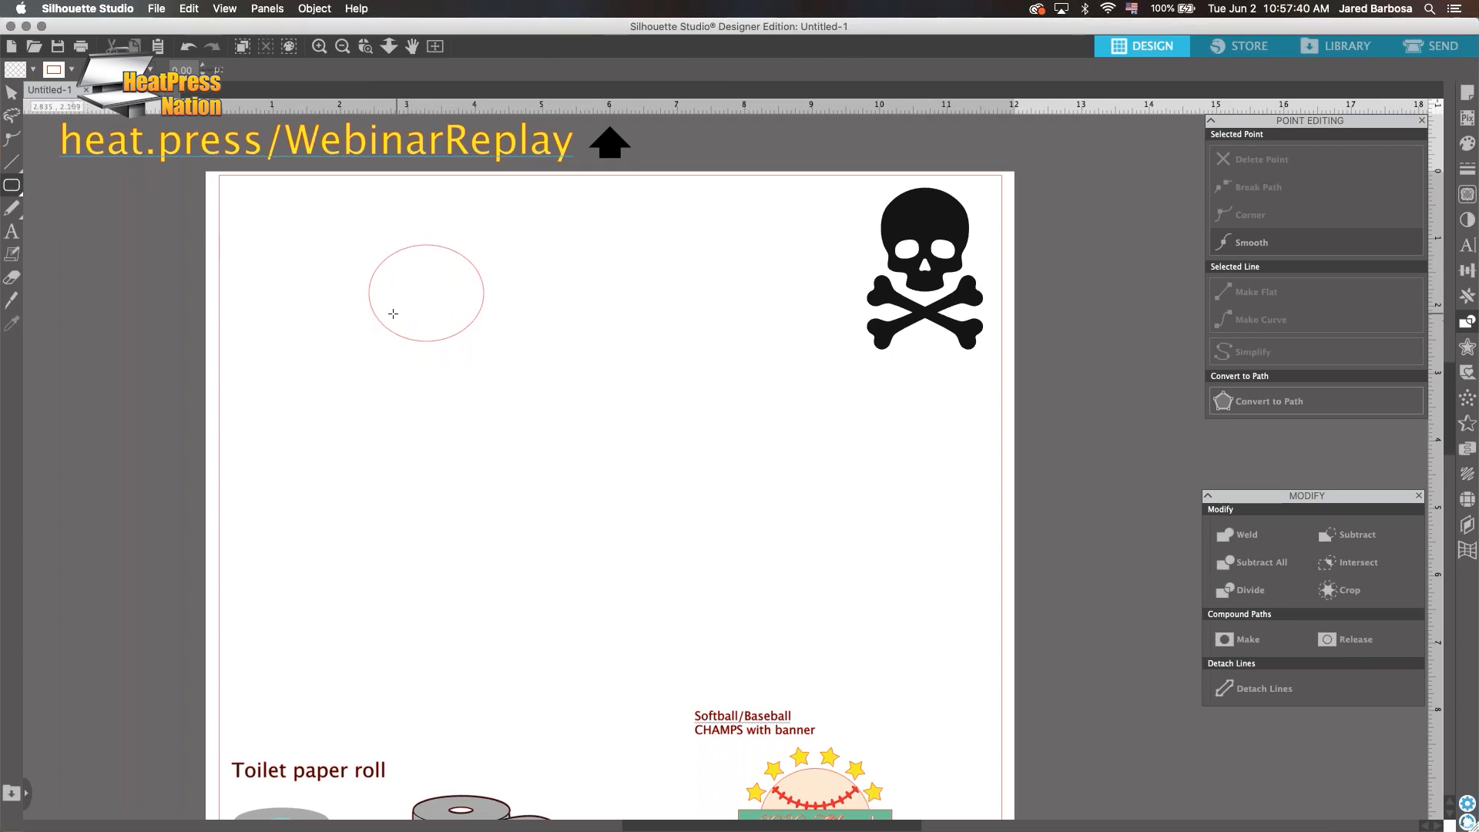
drag(378, 309, 474, 355)
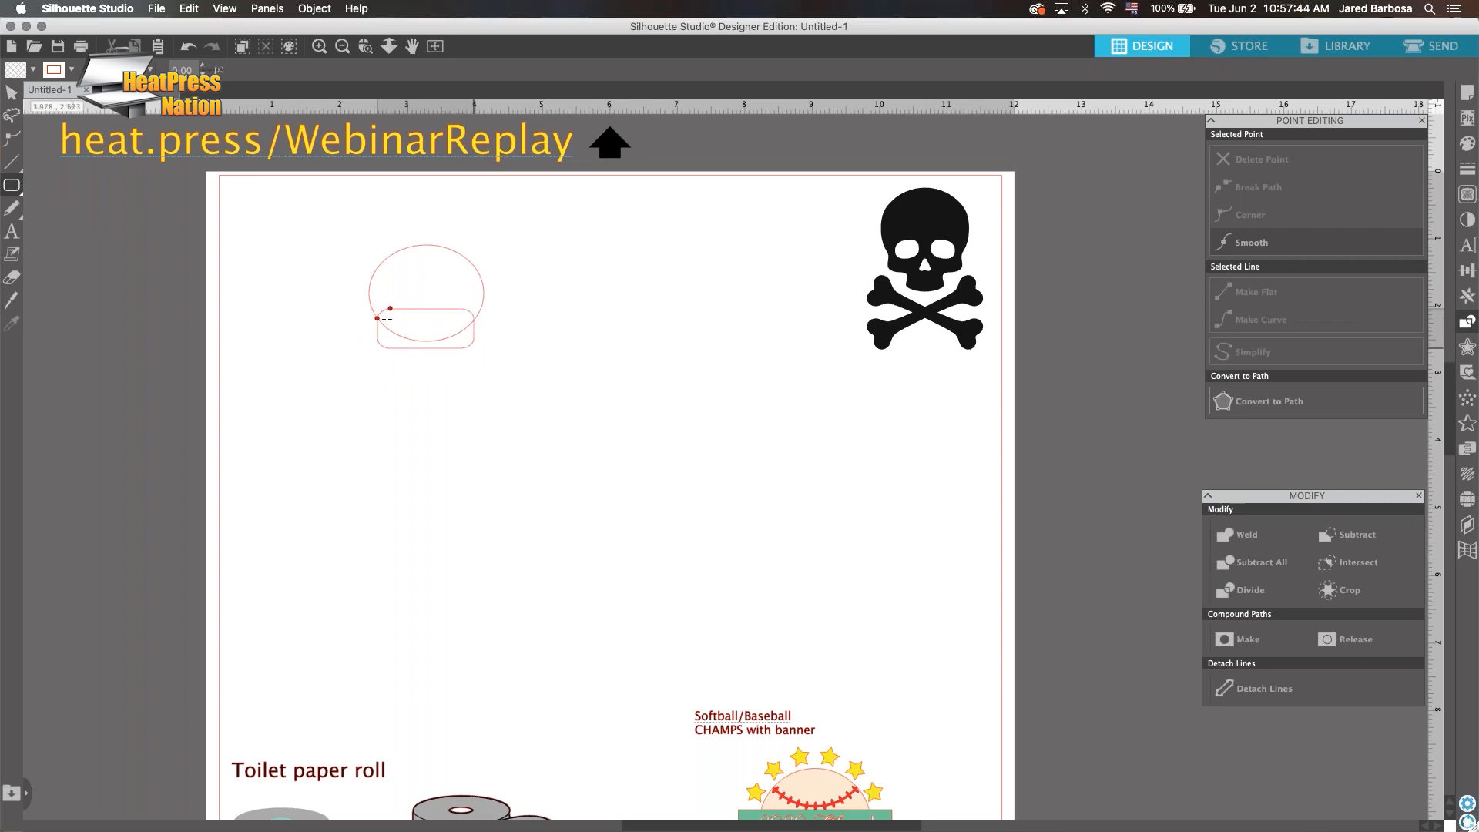
Increase the corner rounding of the rectangle so its short sides curve more strongly
scroll(404, 308, left, 3)
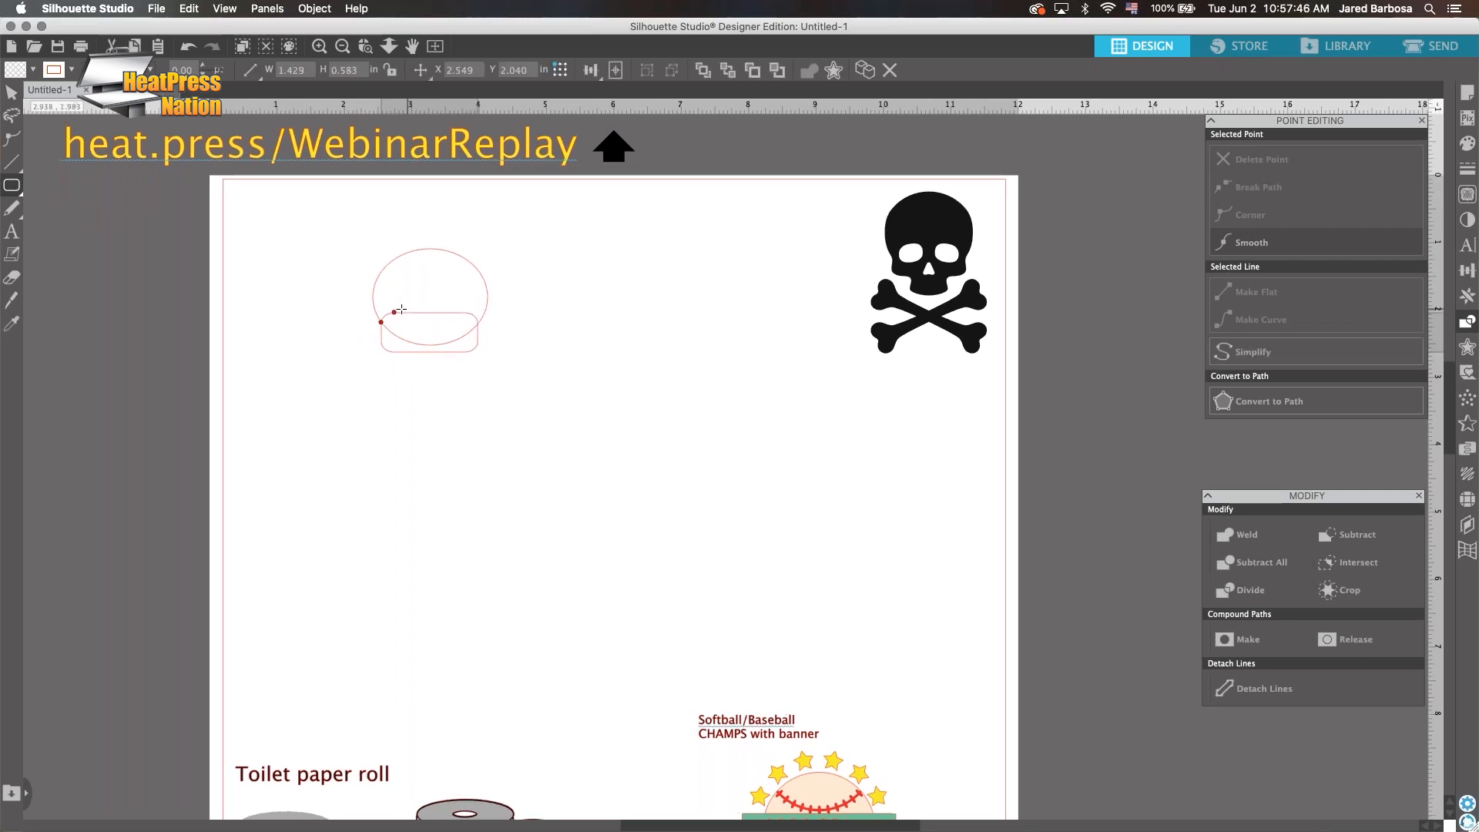
scroll(477, 317, up, 3)
scroll(476, 318, up, 3)
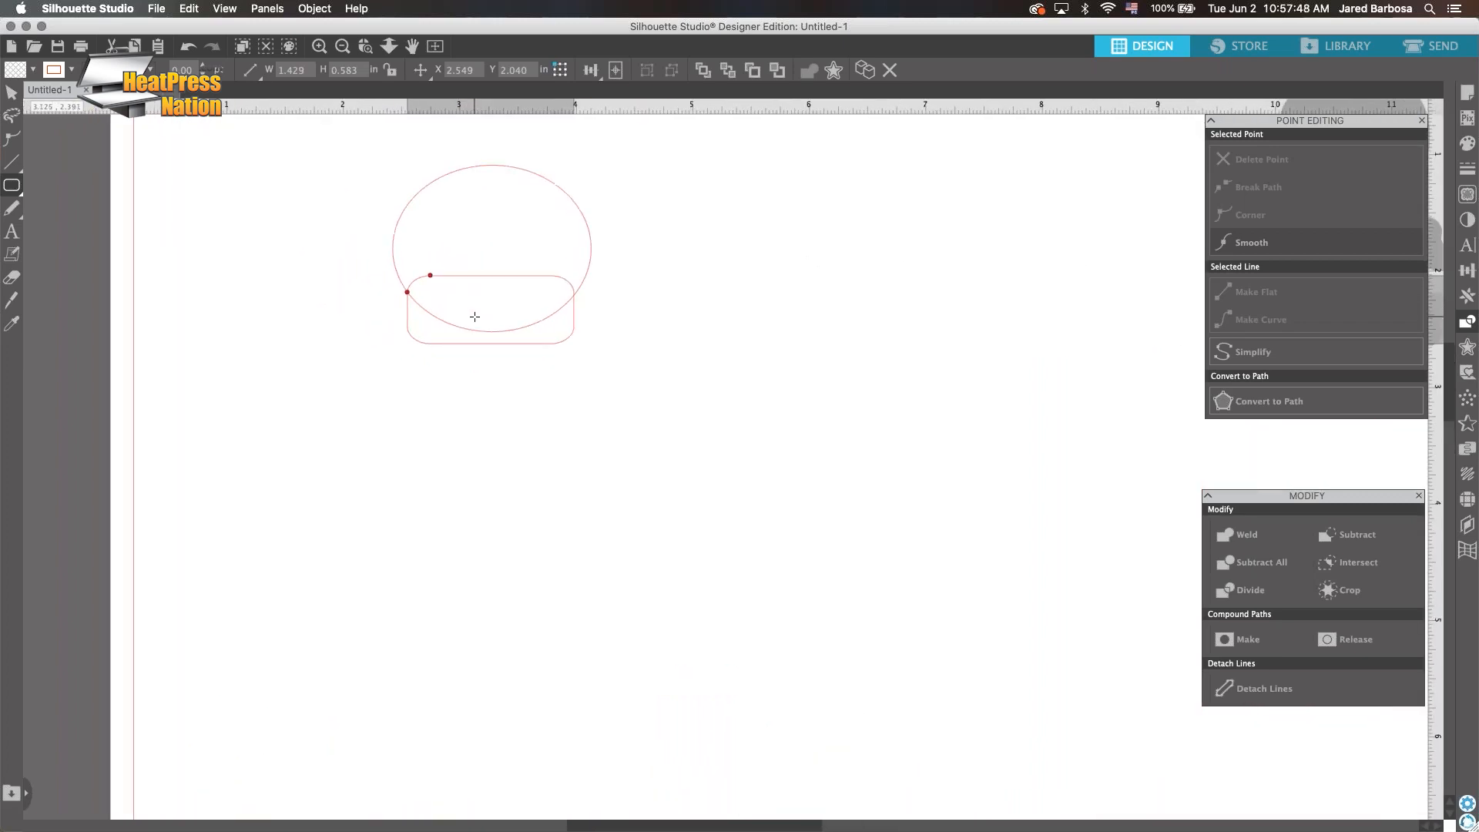
scroll(509, 328, up, 4)
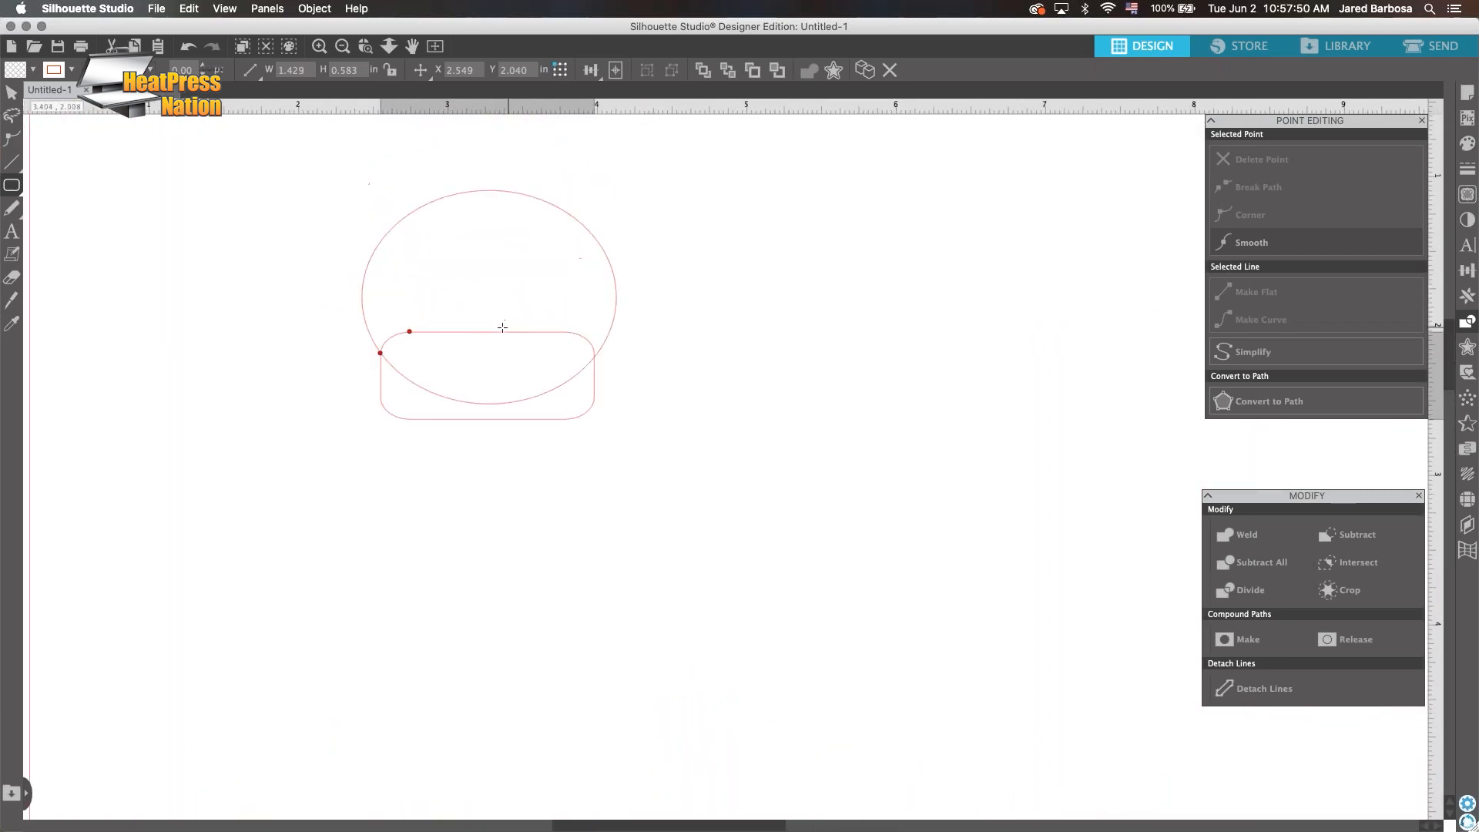
drag(415, 394, 382, 433)
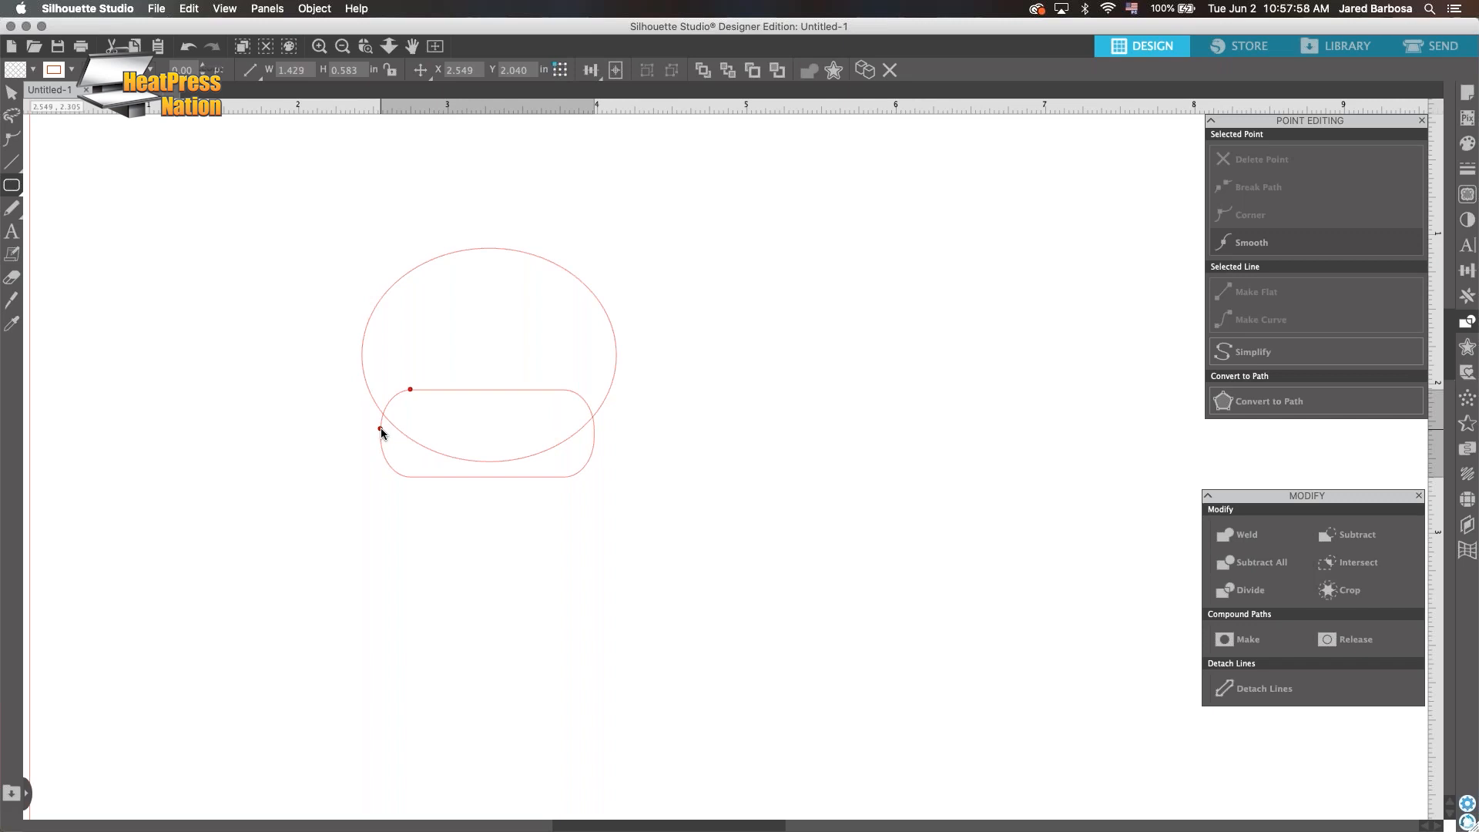
Weld the ellipse and the rounded rectangle into a single skull outline
click(9, 94)
drag(661, 301, 535, 477)
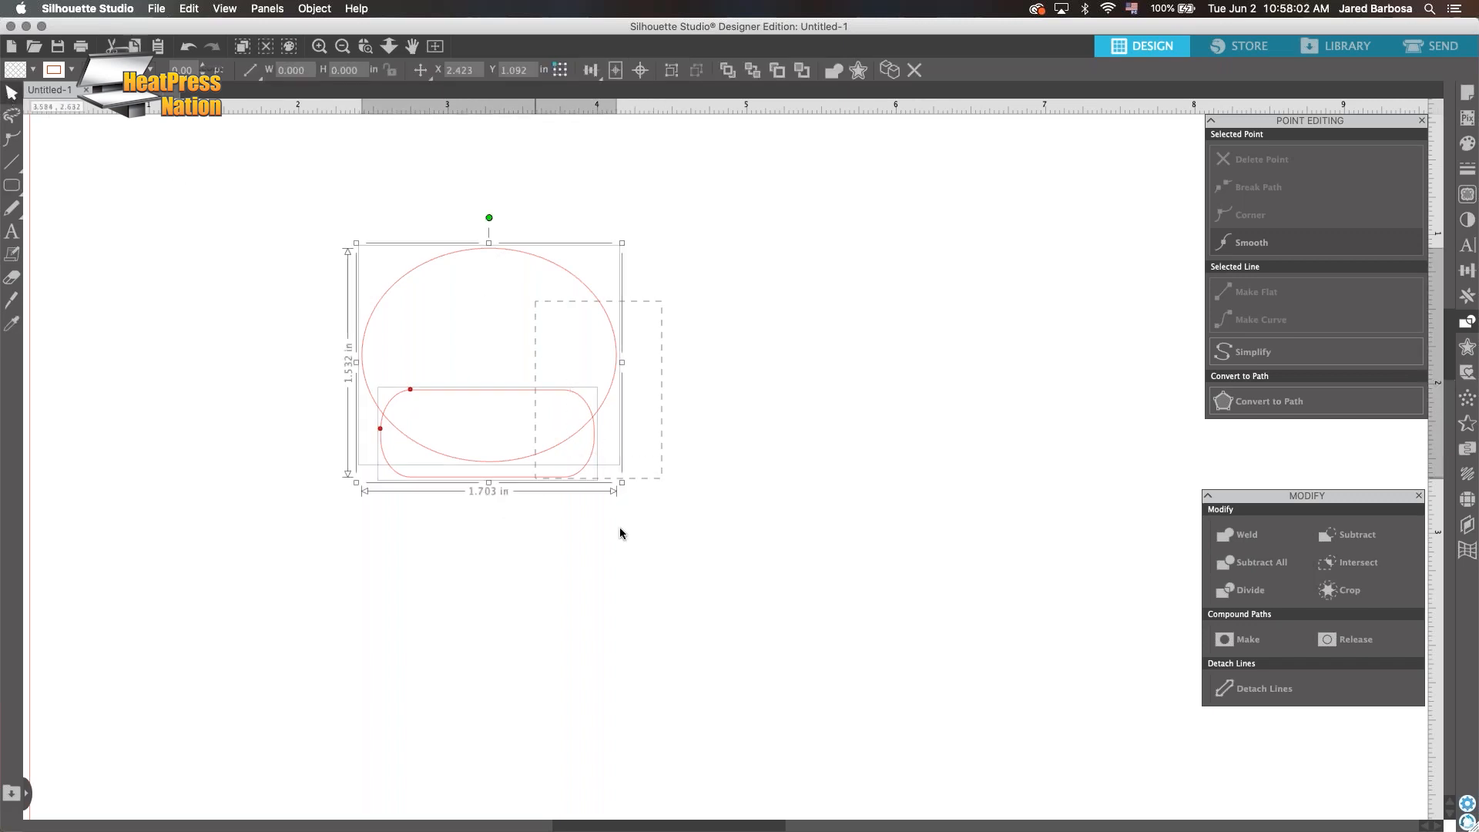
click(1248, 535)
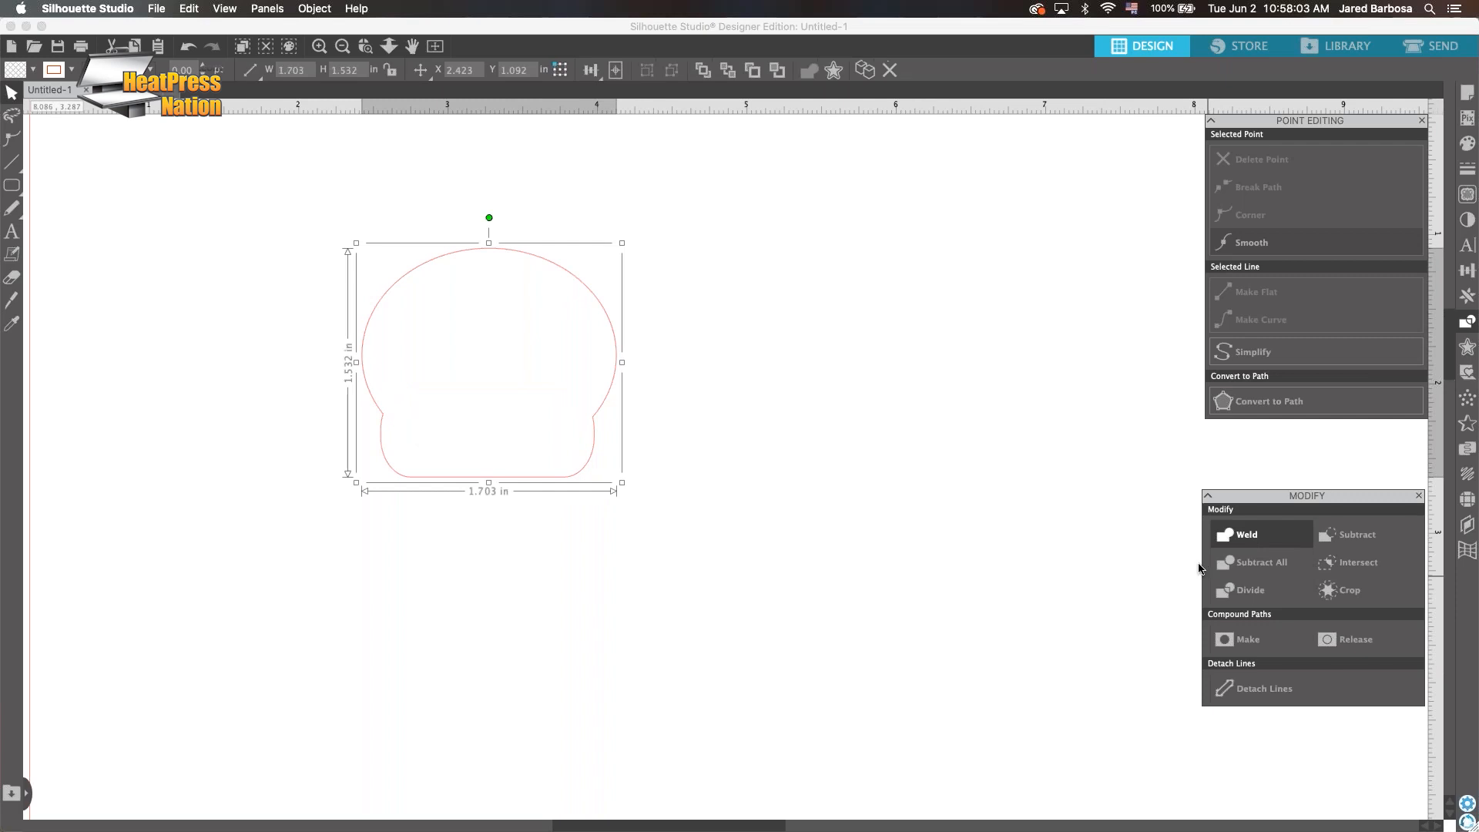
Fill the welded skull shape with black and deselect it
click(1467, 146)
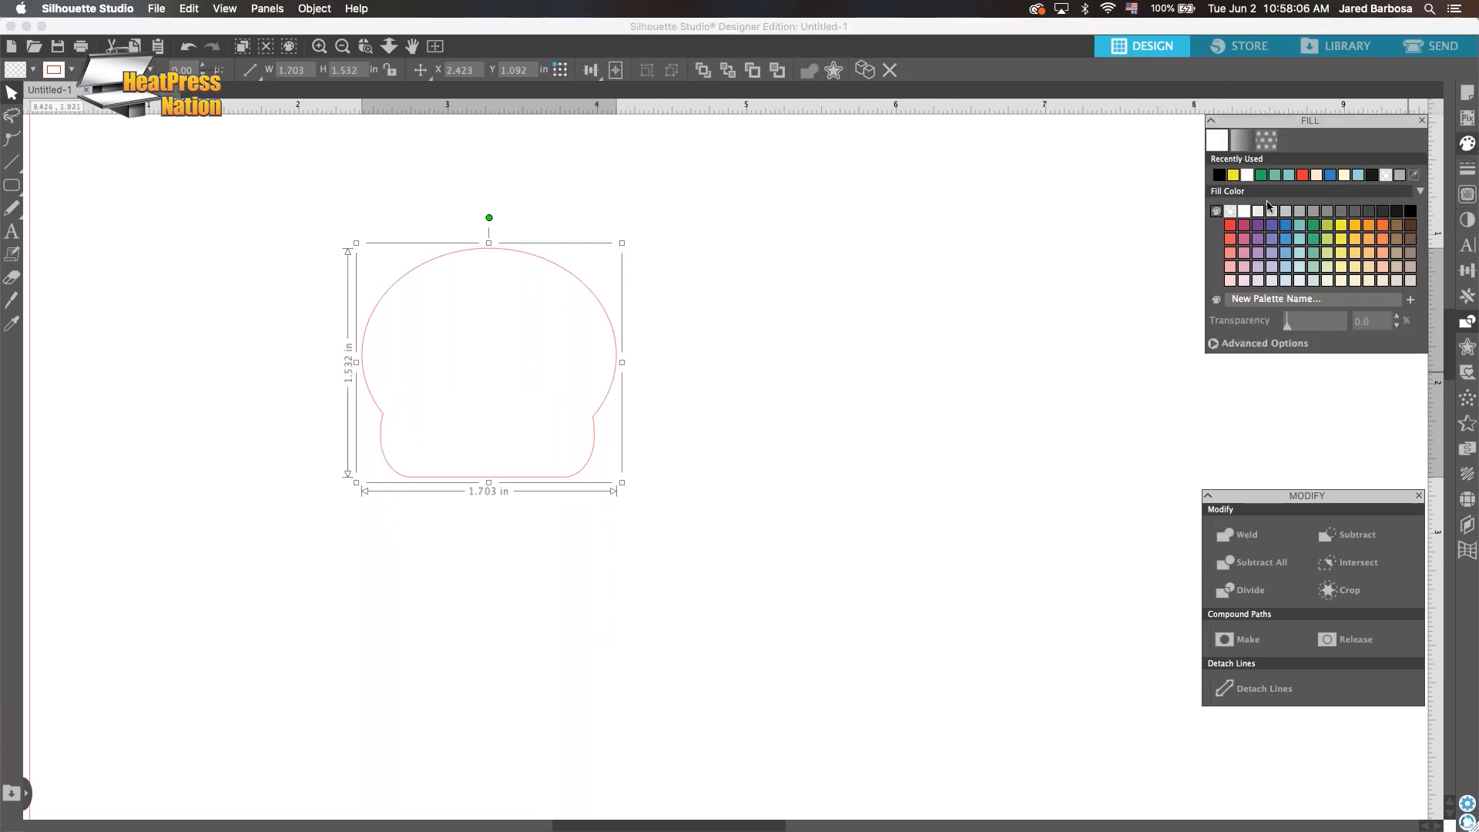
click(1341, 213)
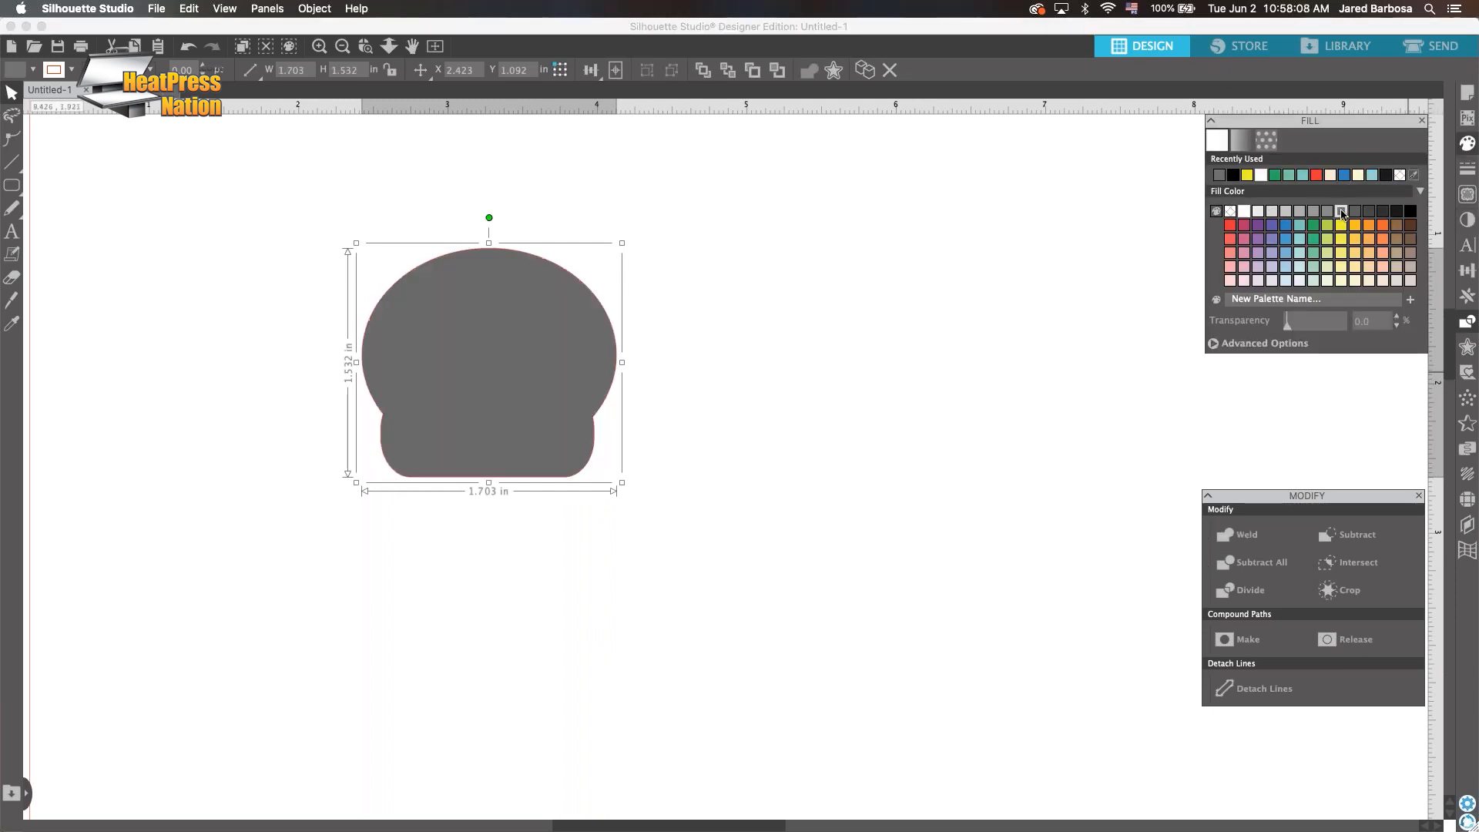
click(1409, 212)
click(912, 348)
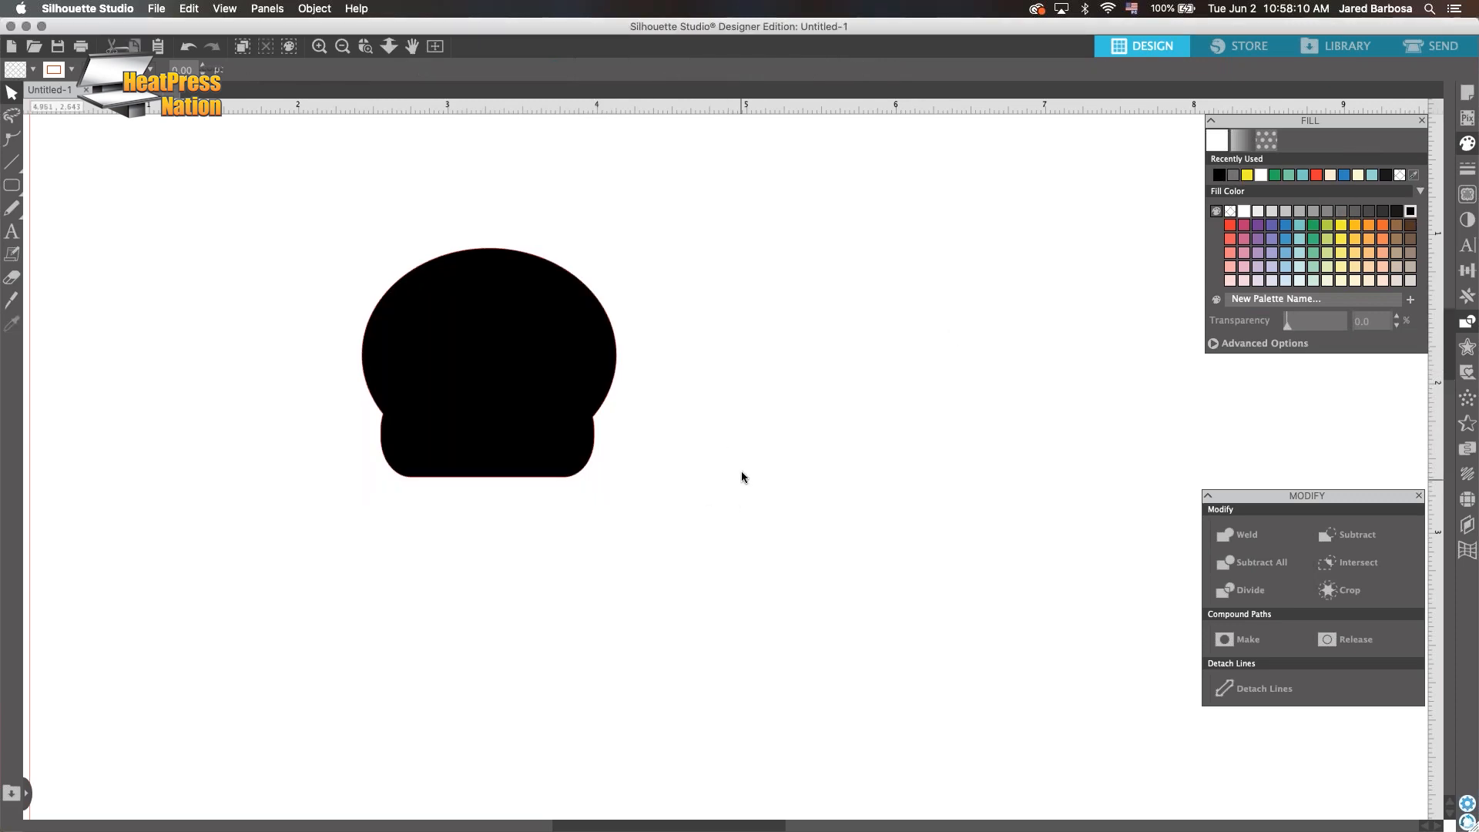
Move the reference skull and crossbones artwork closer to the drawn skull so both can be compared side by side
scroll(747, 479, down, 4)
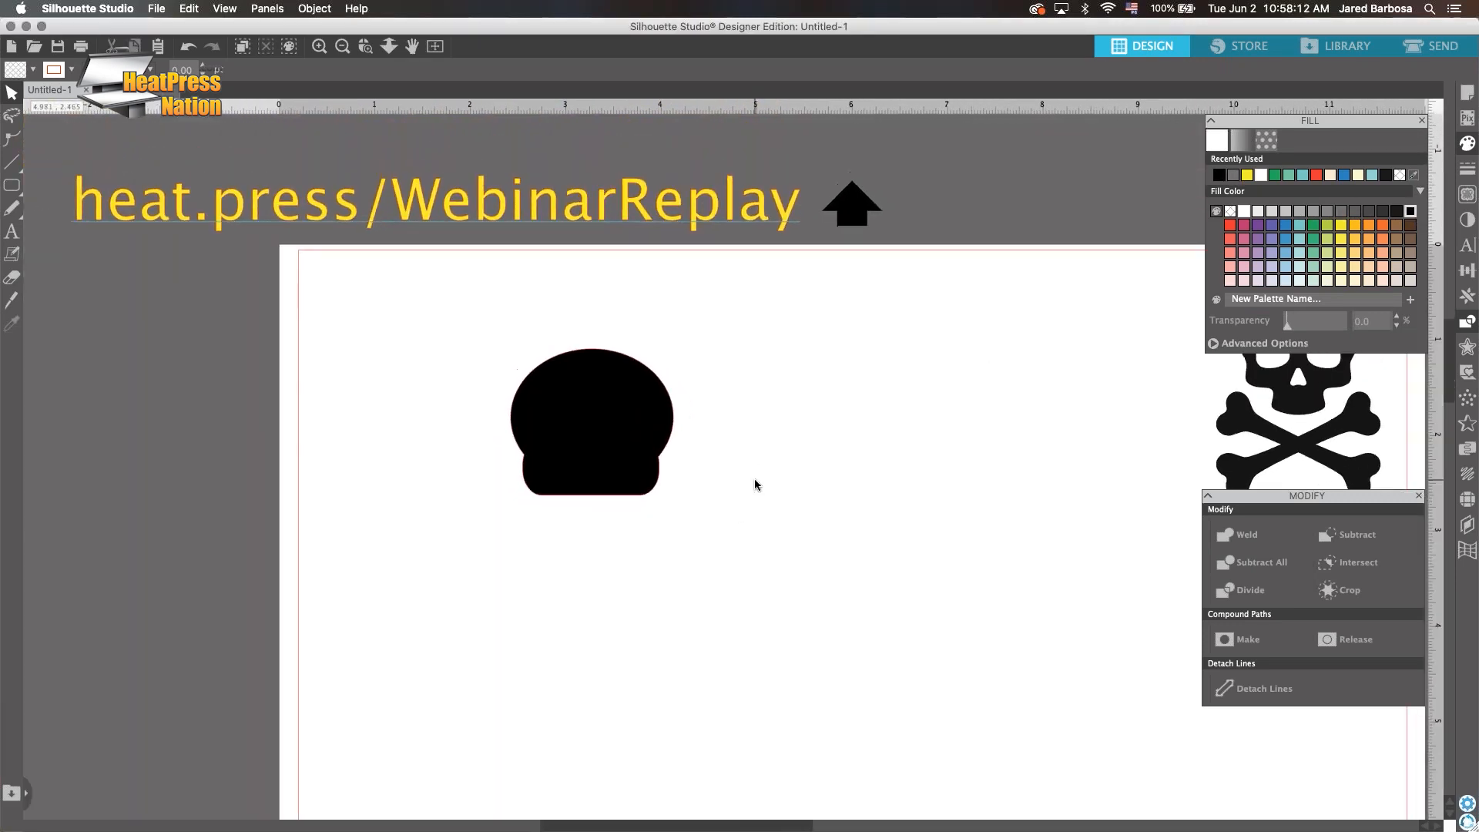
scroll(755, 484, down, 1)
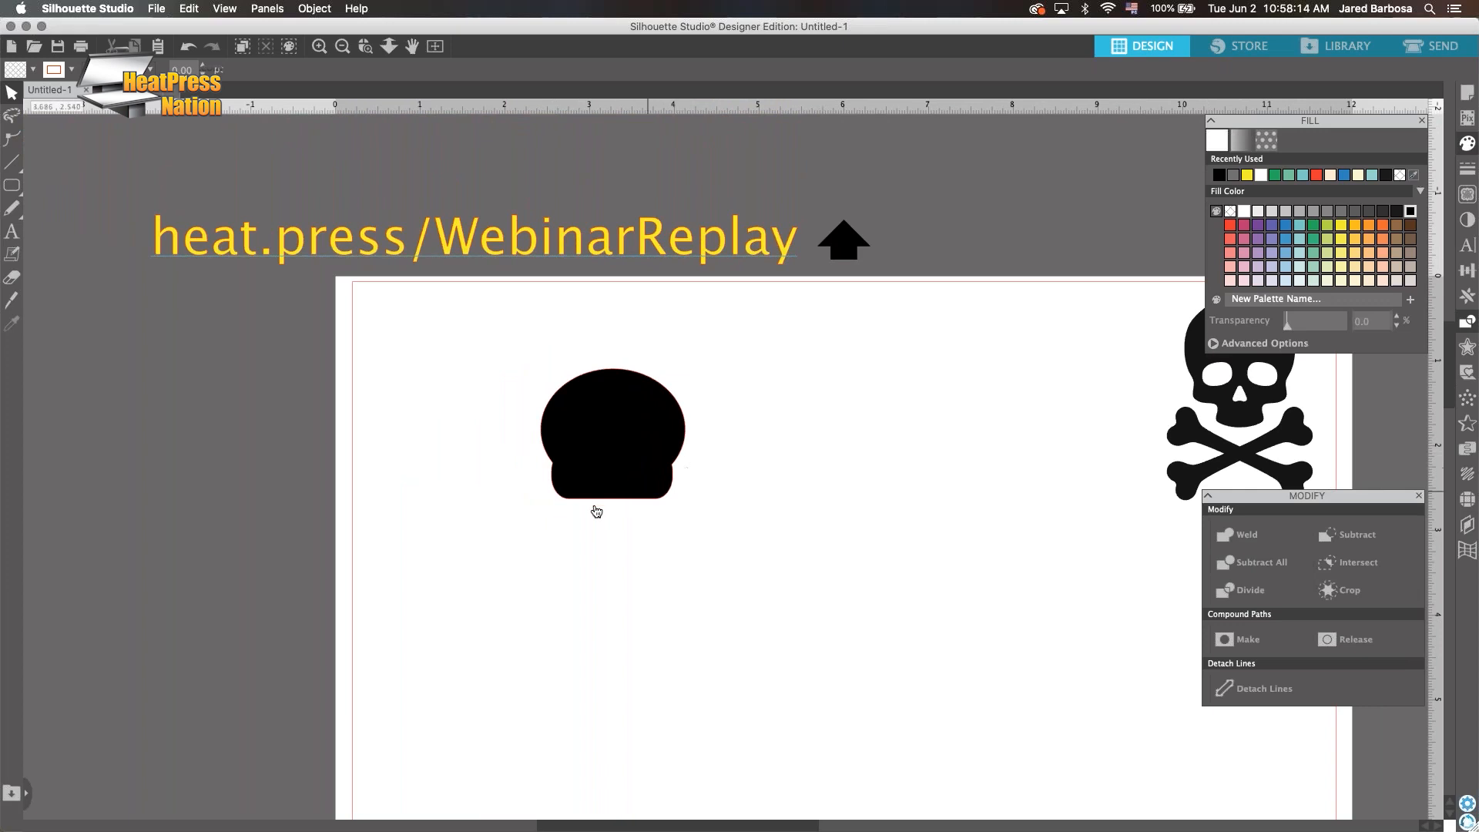
scroll(587, 504, up, 1)
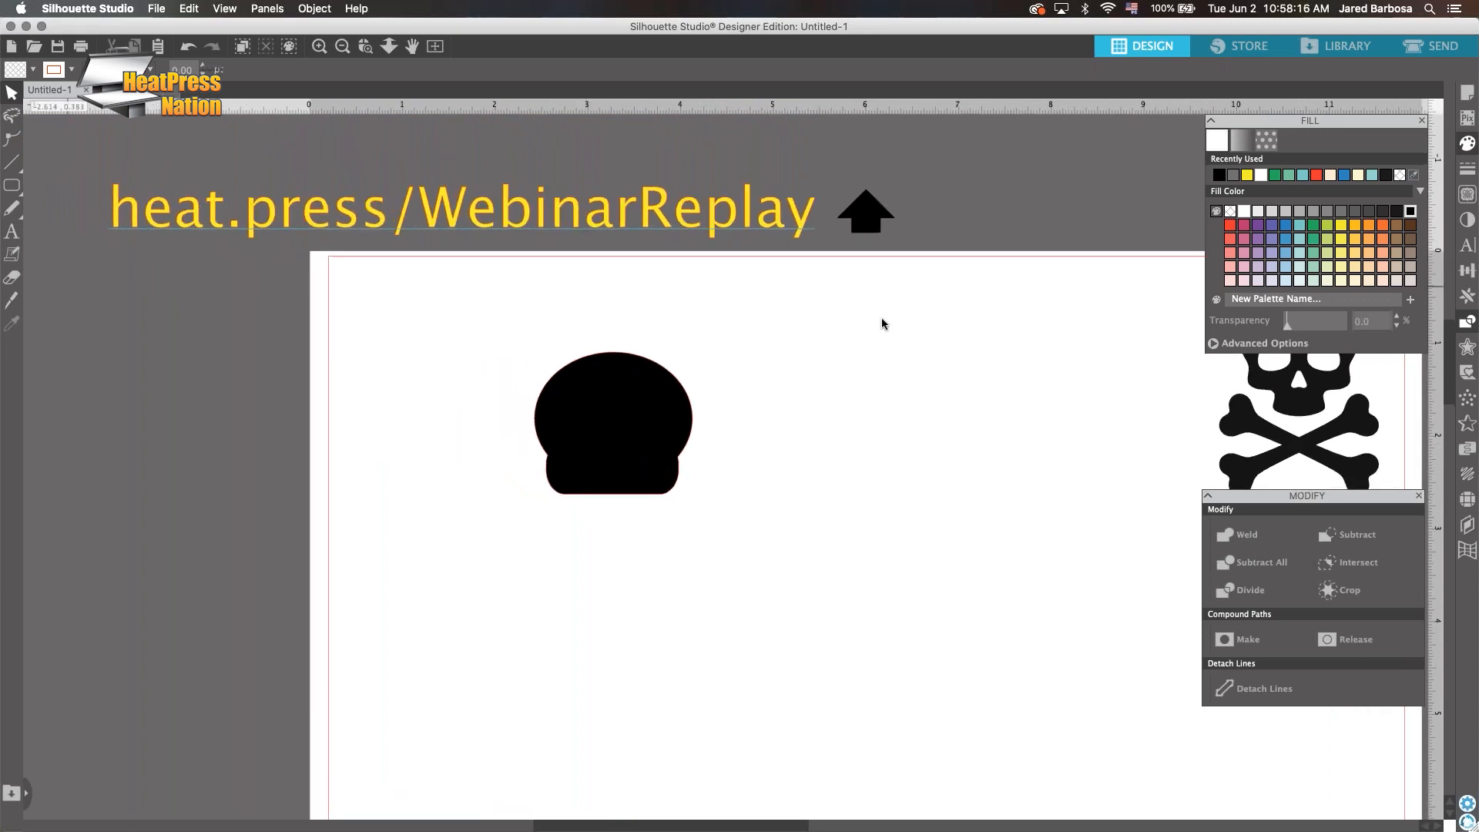
drag(1317, 406, 973, 431)
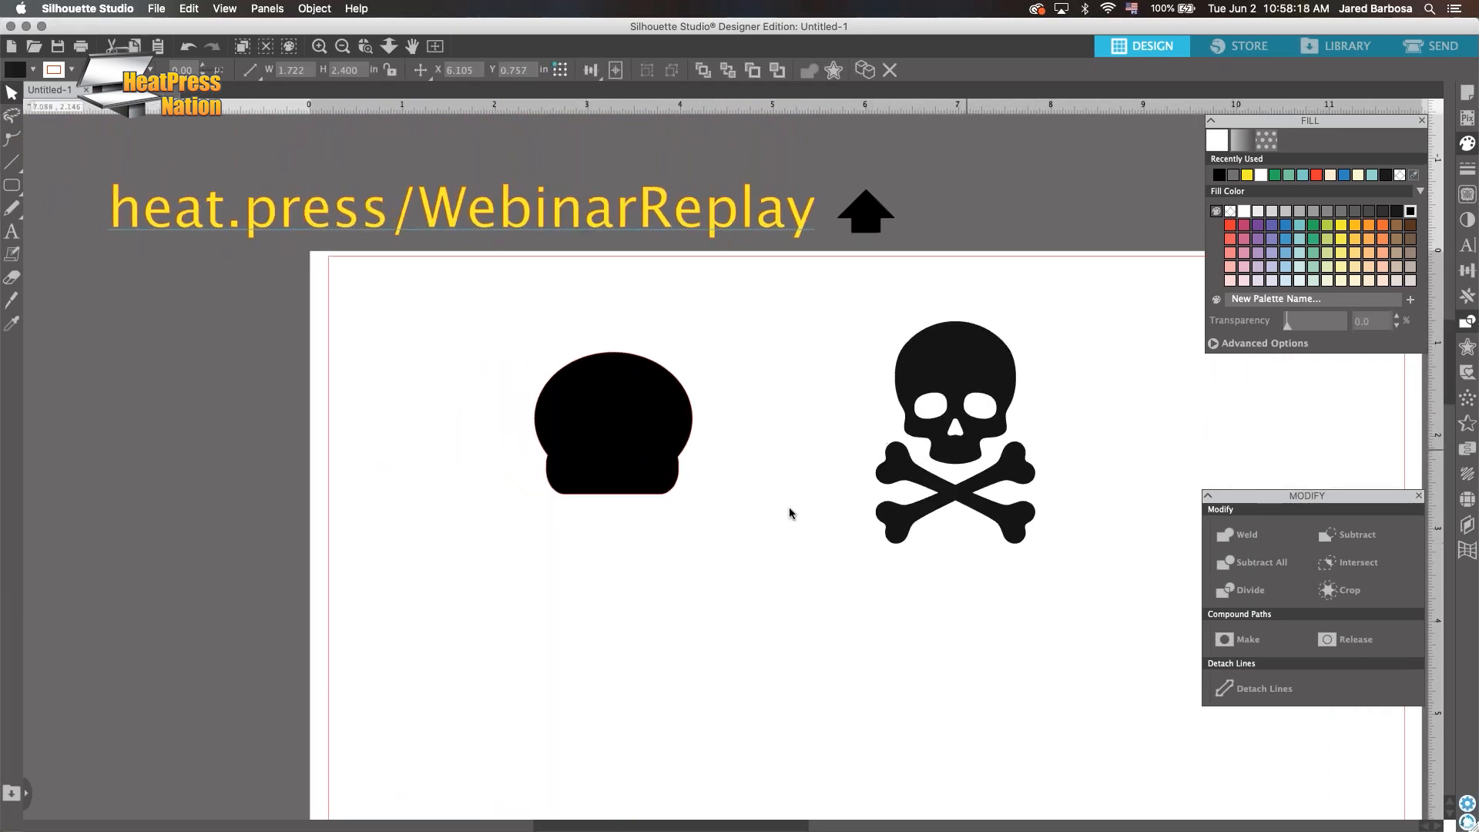
Draw a rounded rectangle about 0.65 by 0.33 in overlapping the skull's bottom edge as the jaw and fill it with black
click(12, 185)
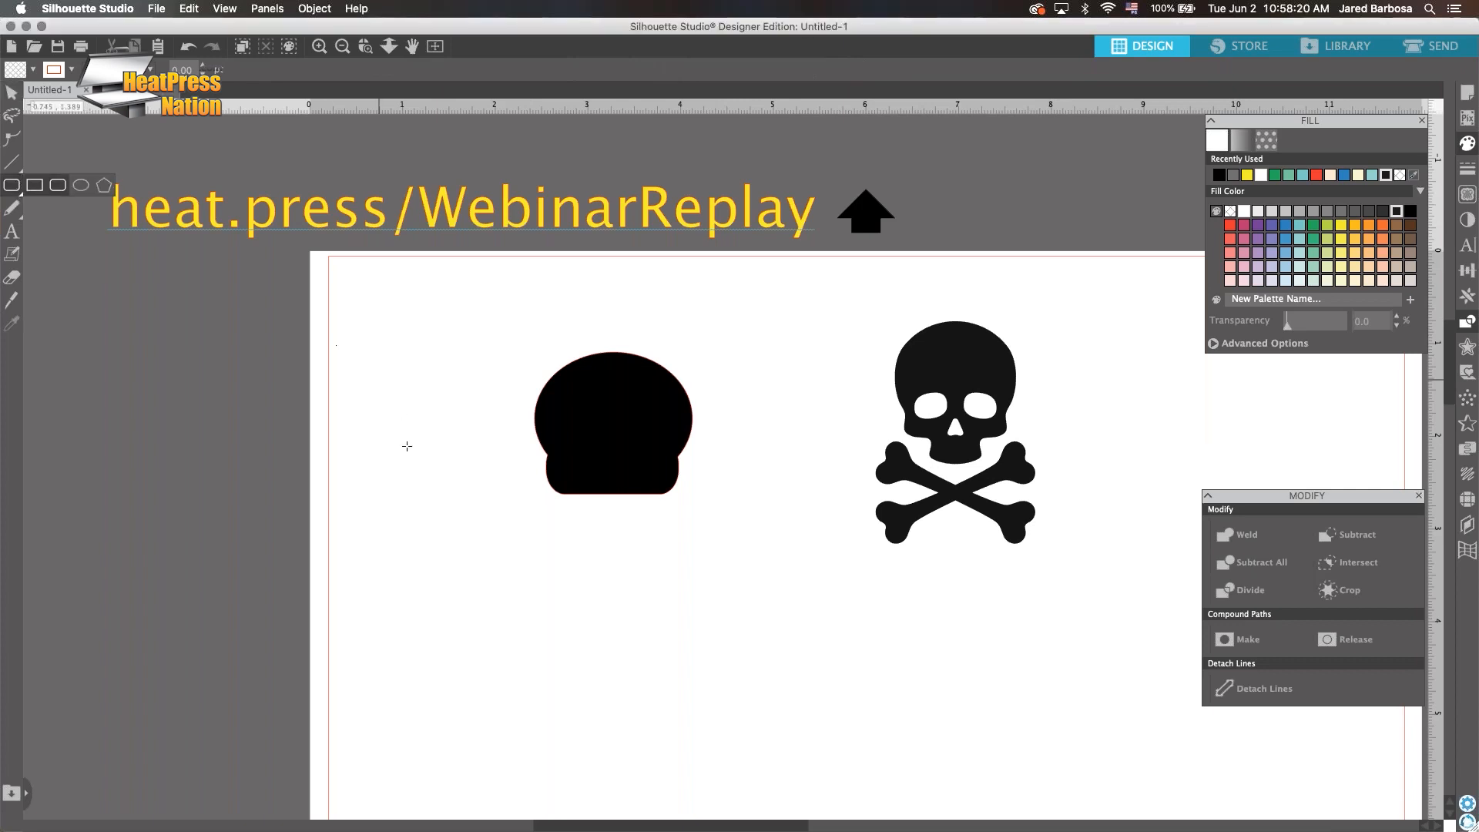
scroll(634, 475, up, 5)
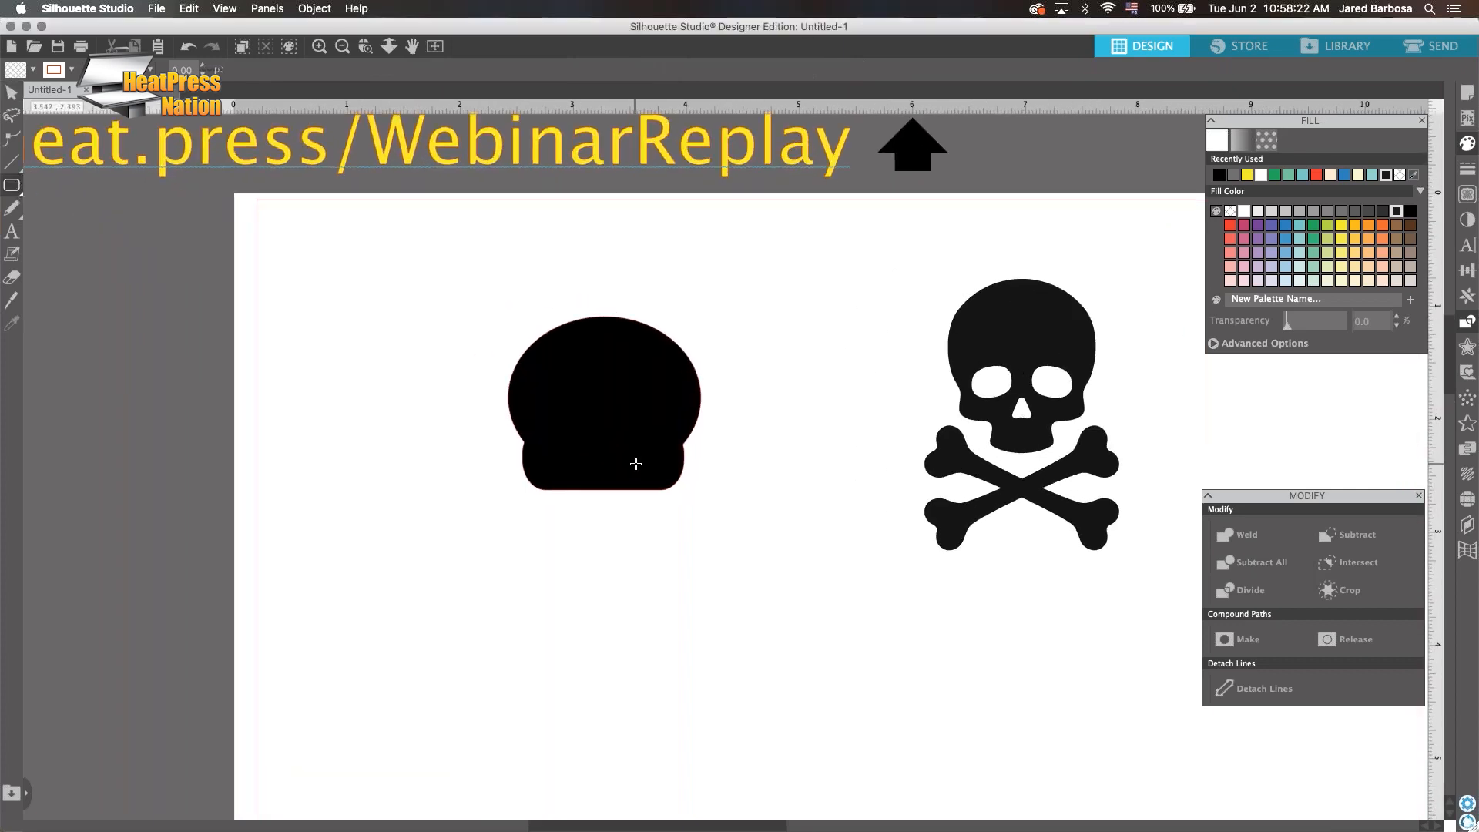
scroll(635, 464, up, 1)
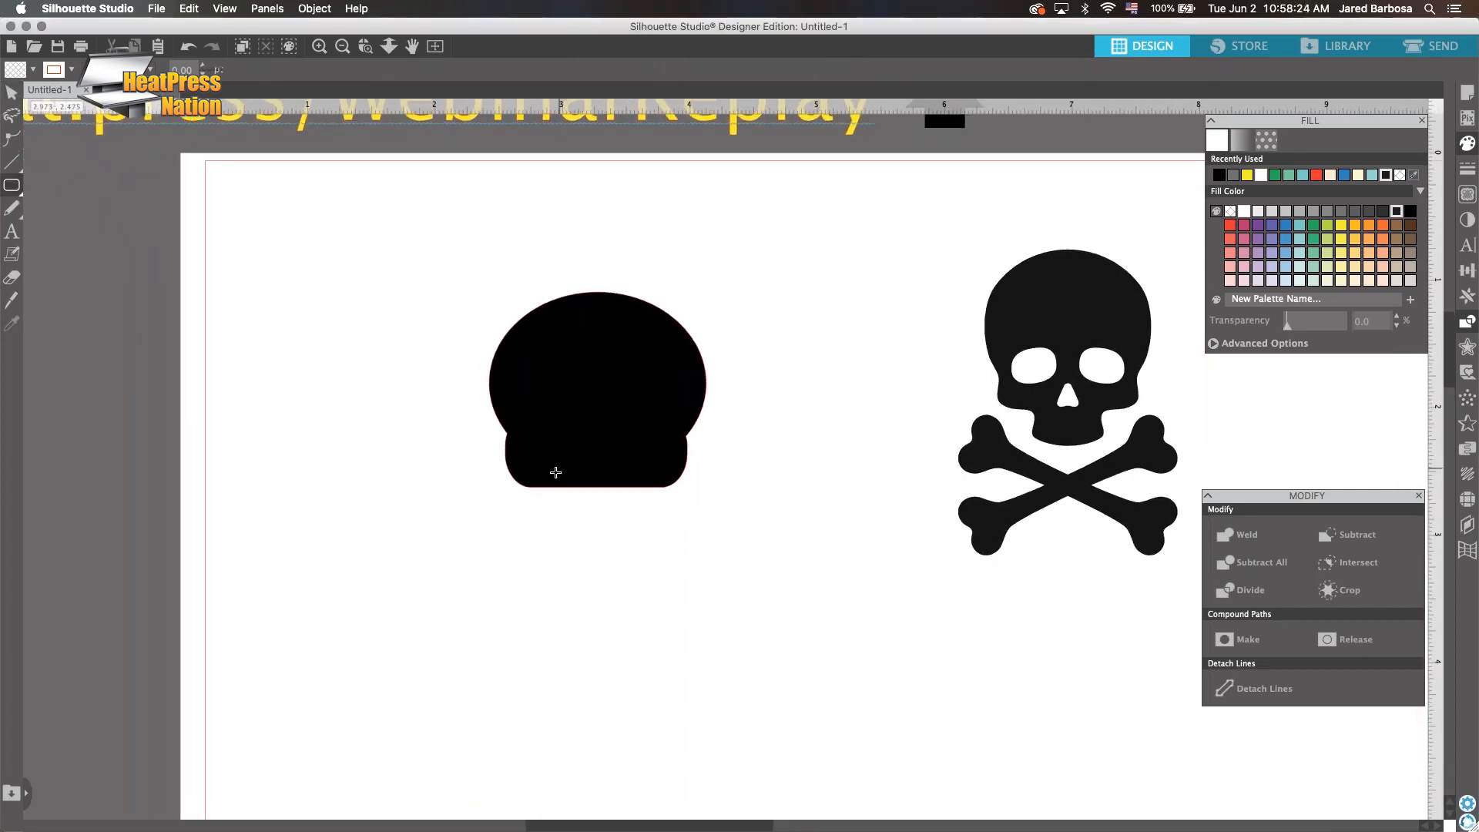
drag(551, 476, 634, 515)
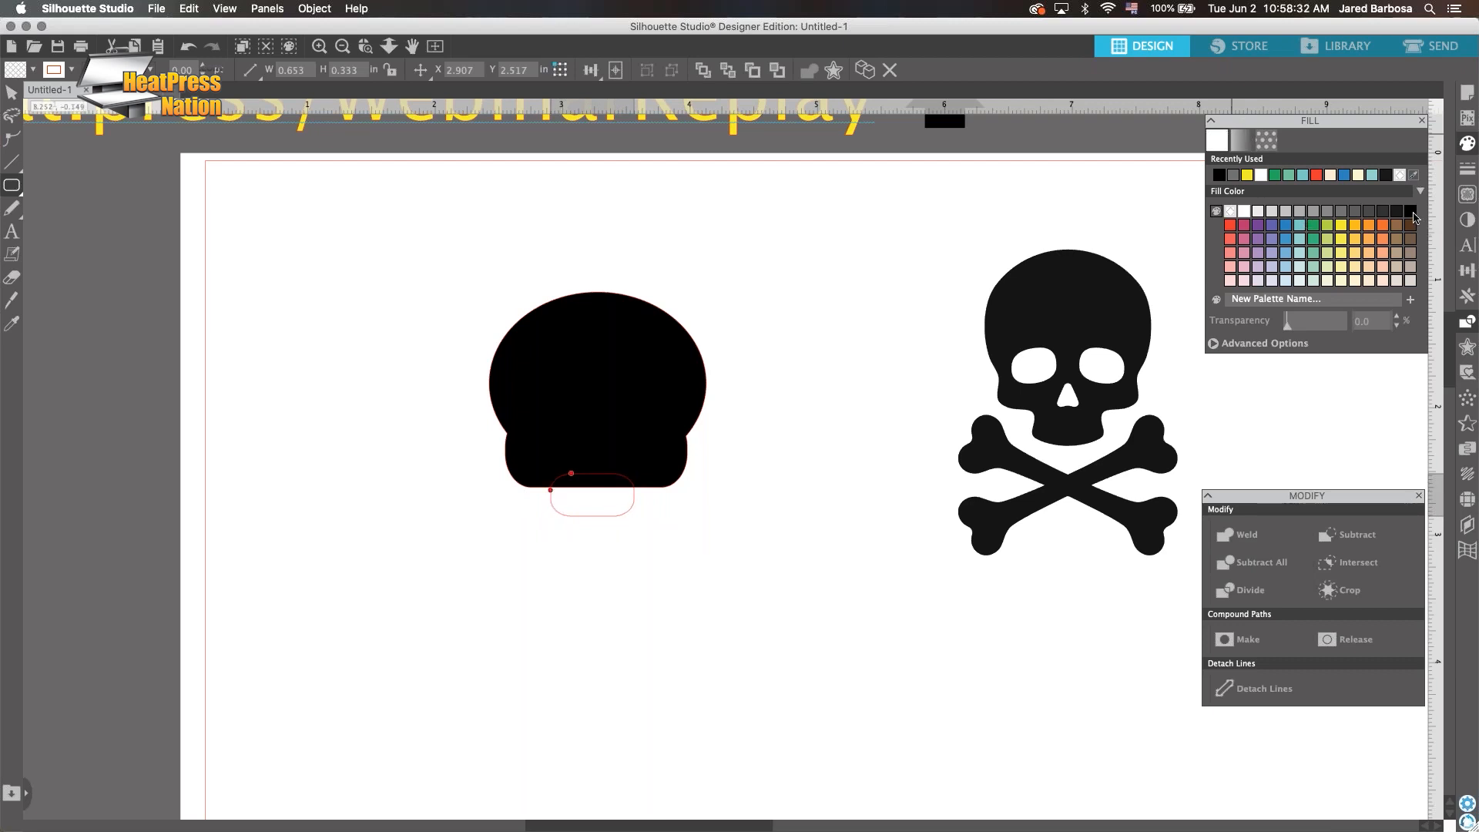
click(1411, 213)
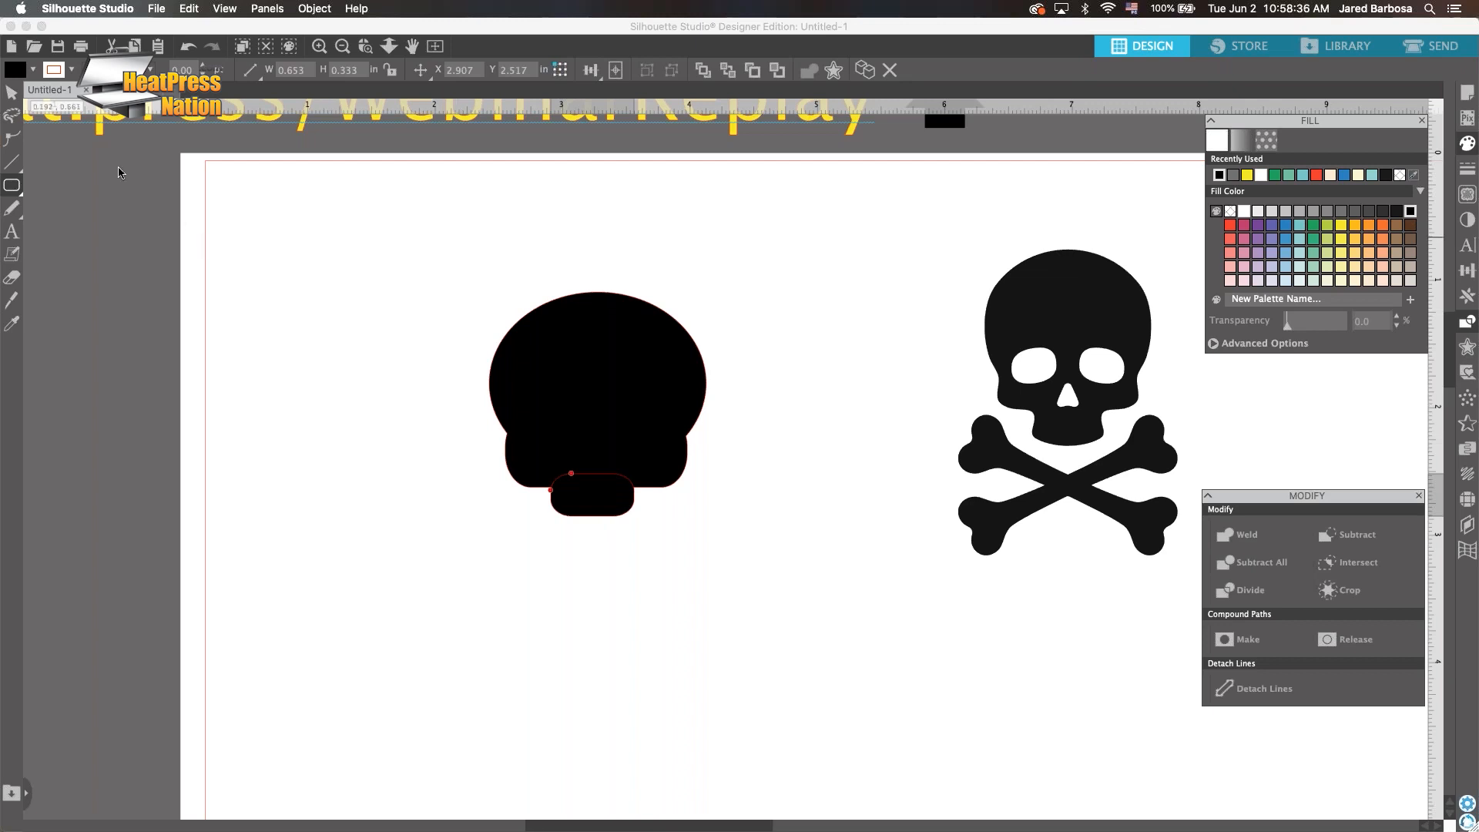
Centre the jaw piece horizontally under the skull and weld the two into one shape
click(12, 92)
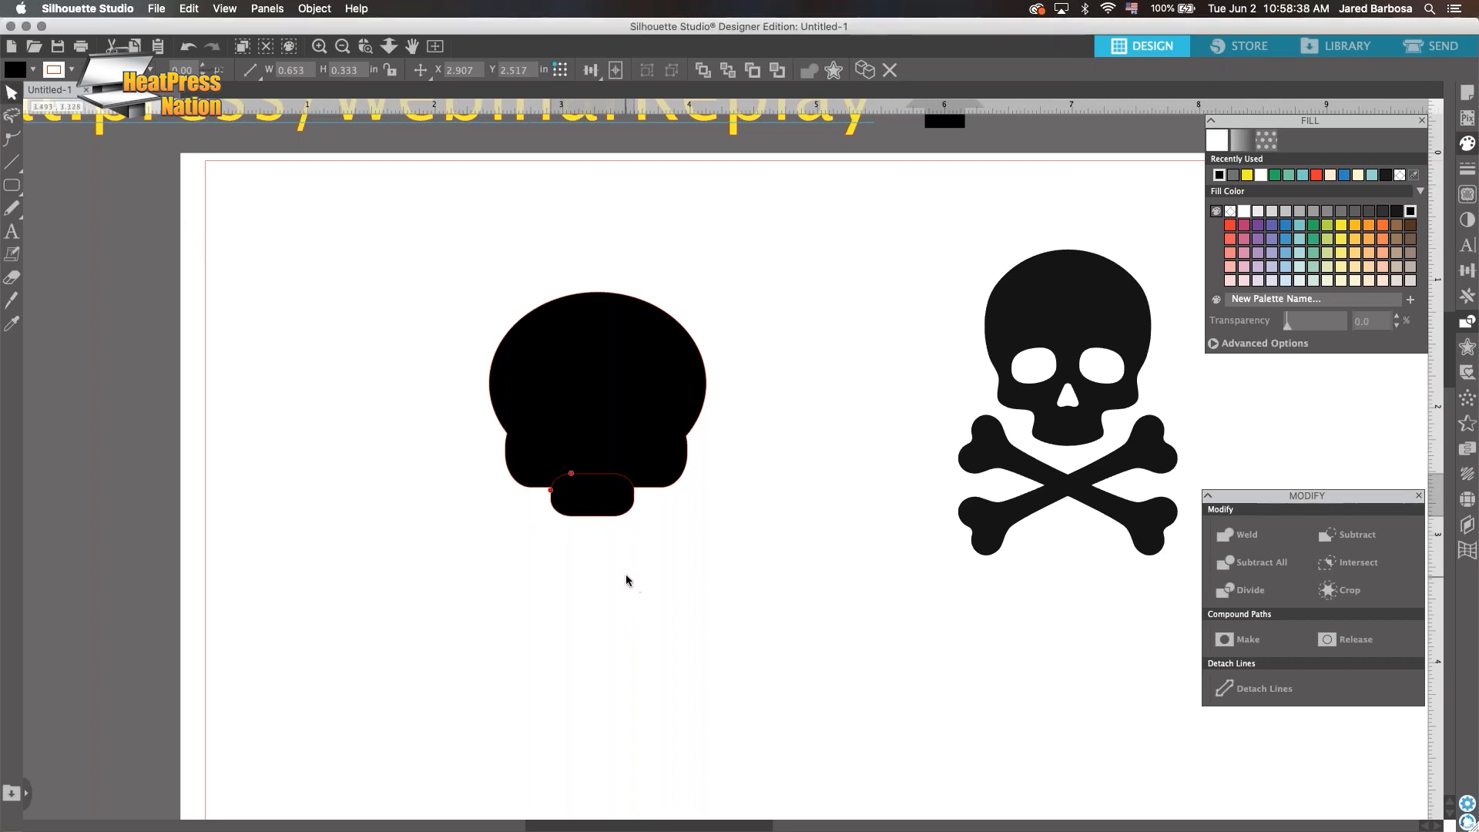
drag(624, 574, 574, 412)
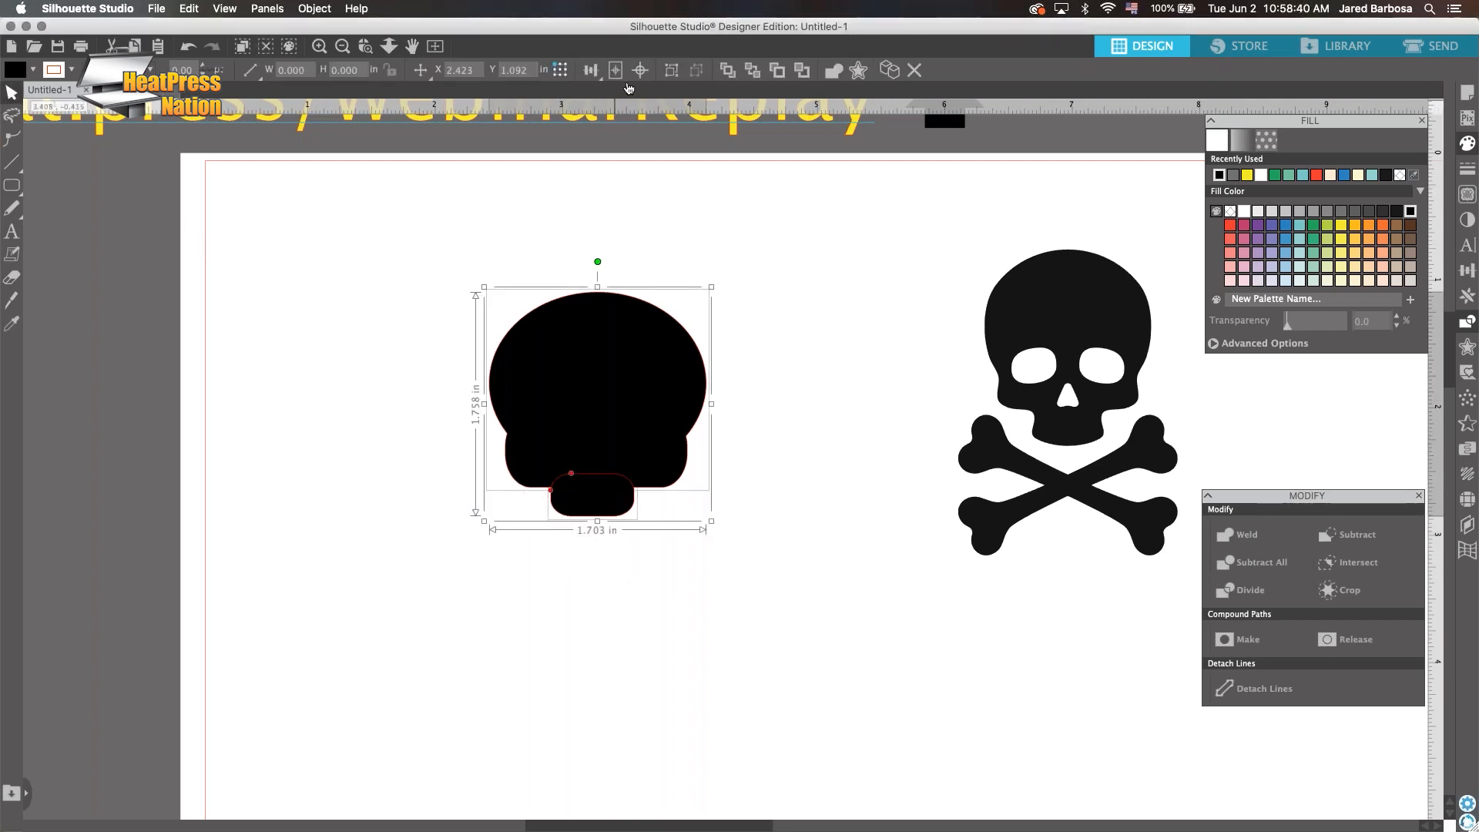
click(590, 70)
click(613, 95)
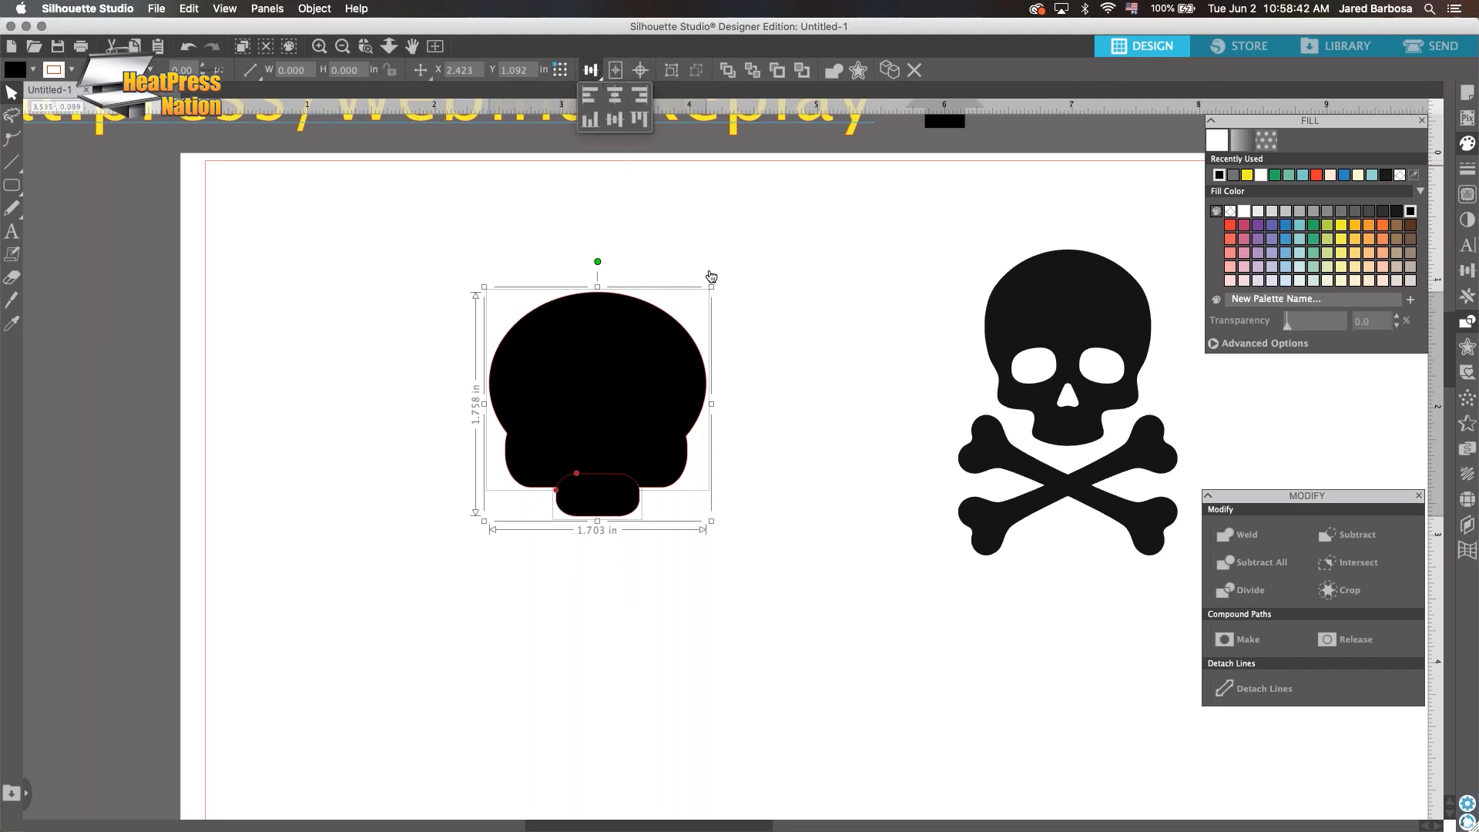
click(778, 294)
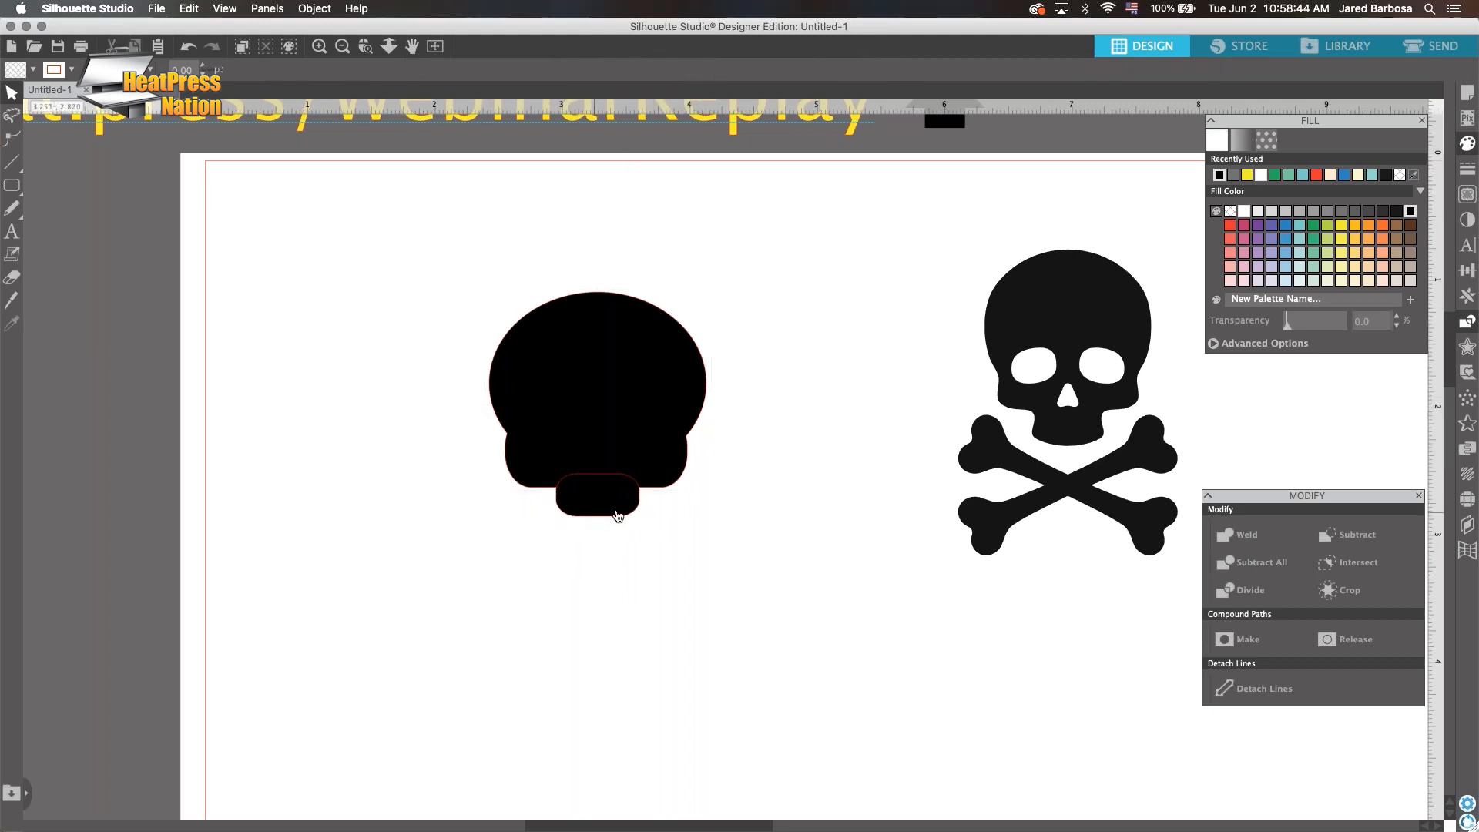
drag(693, 561, 583, 477)
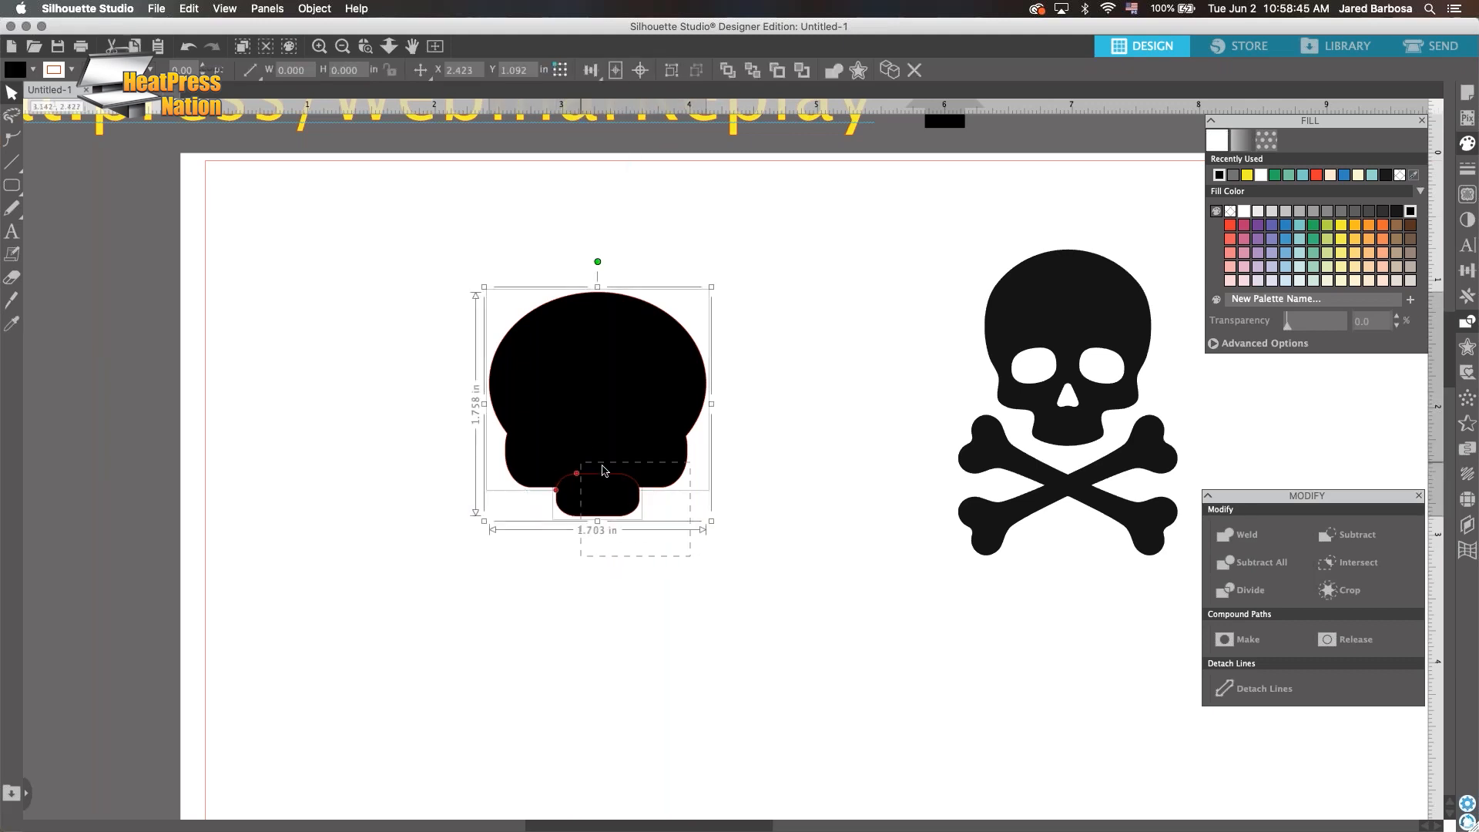
click(1257, 537)
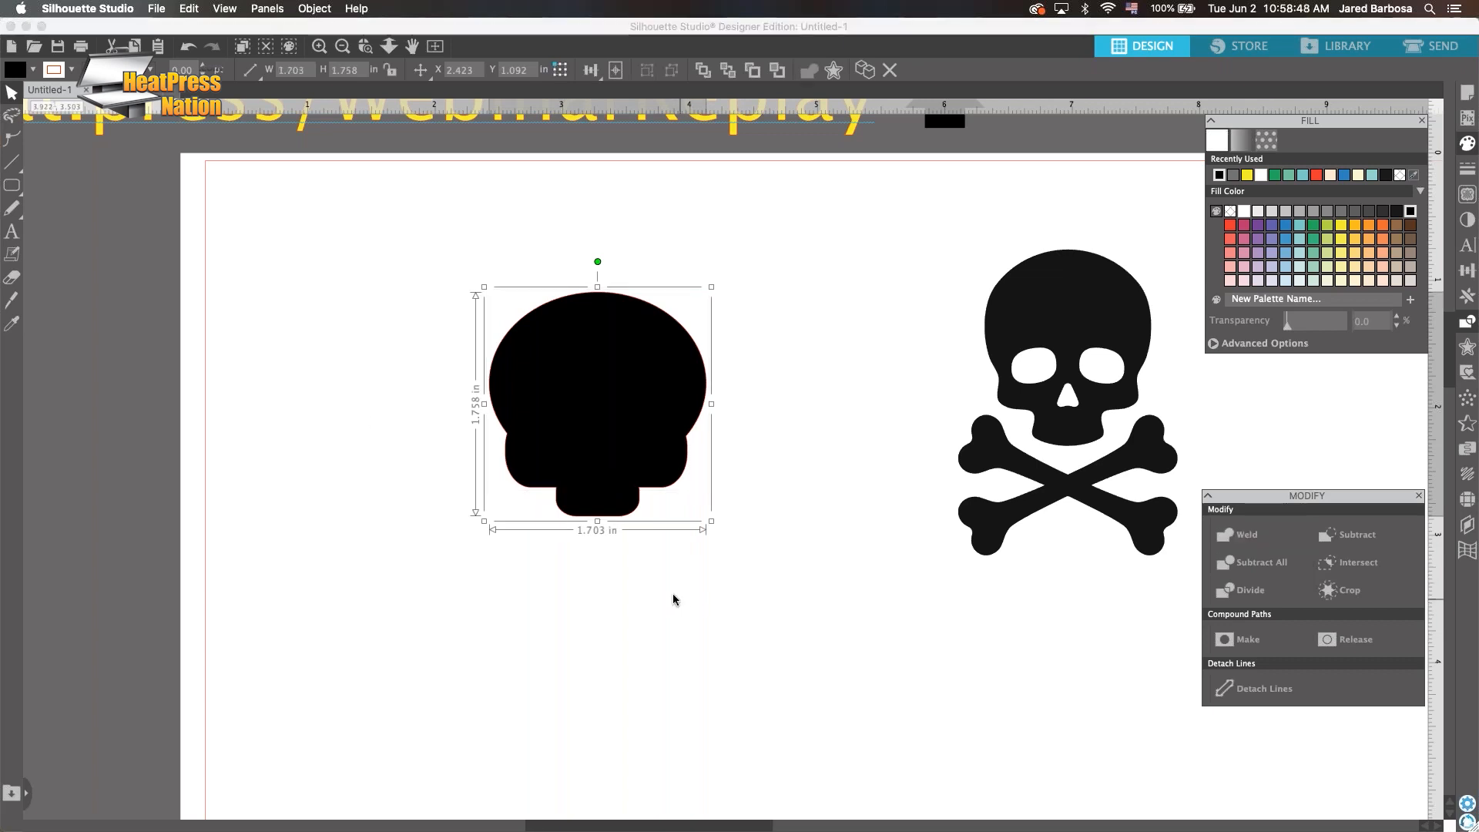
mouse_move(17, 190)
click(11, 186)
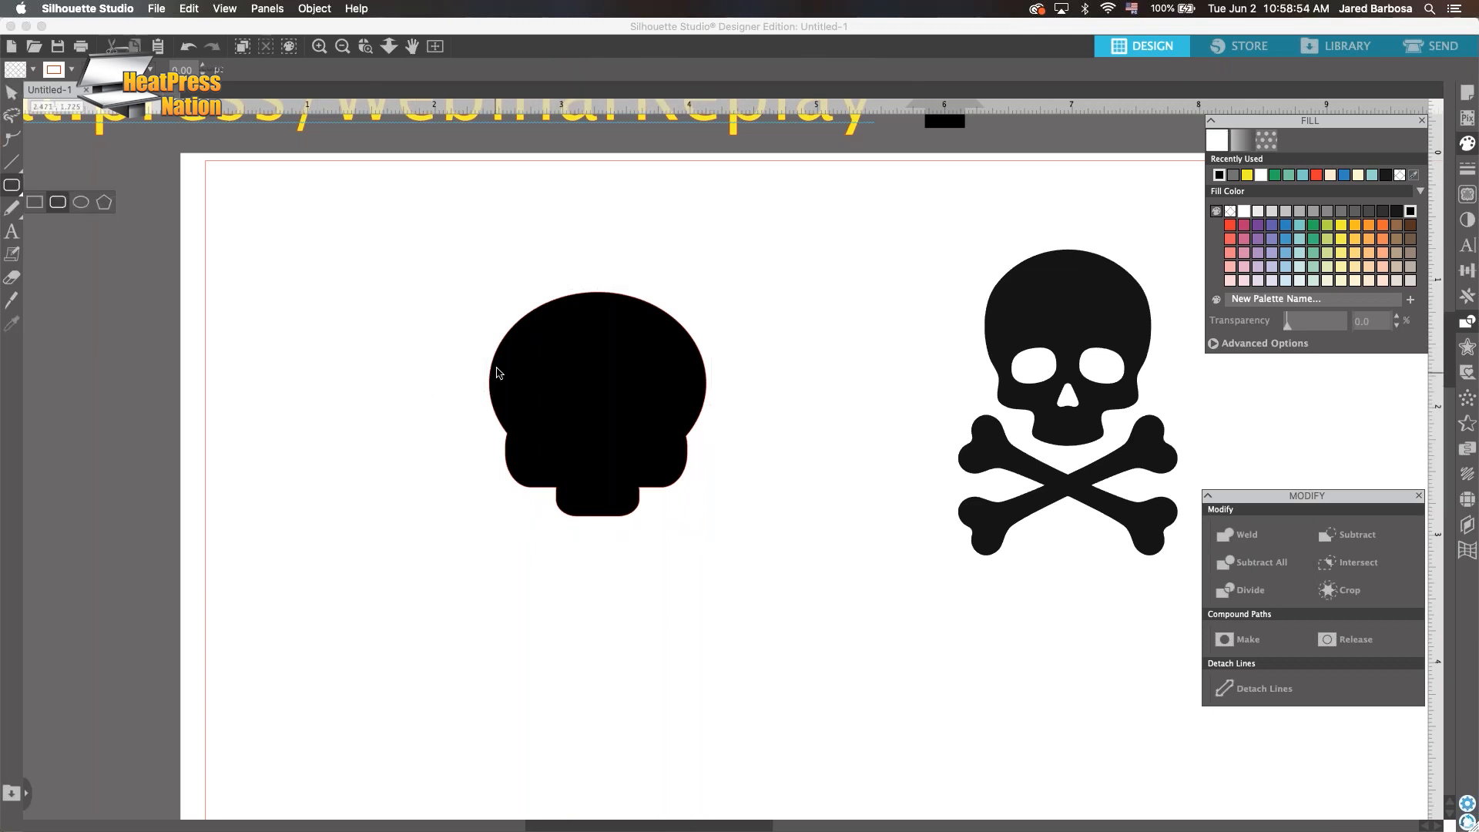
drag(524, 368, 583, 420)
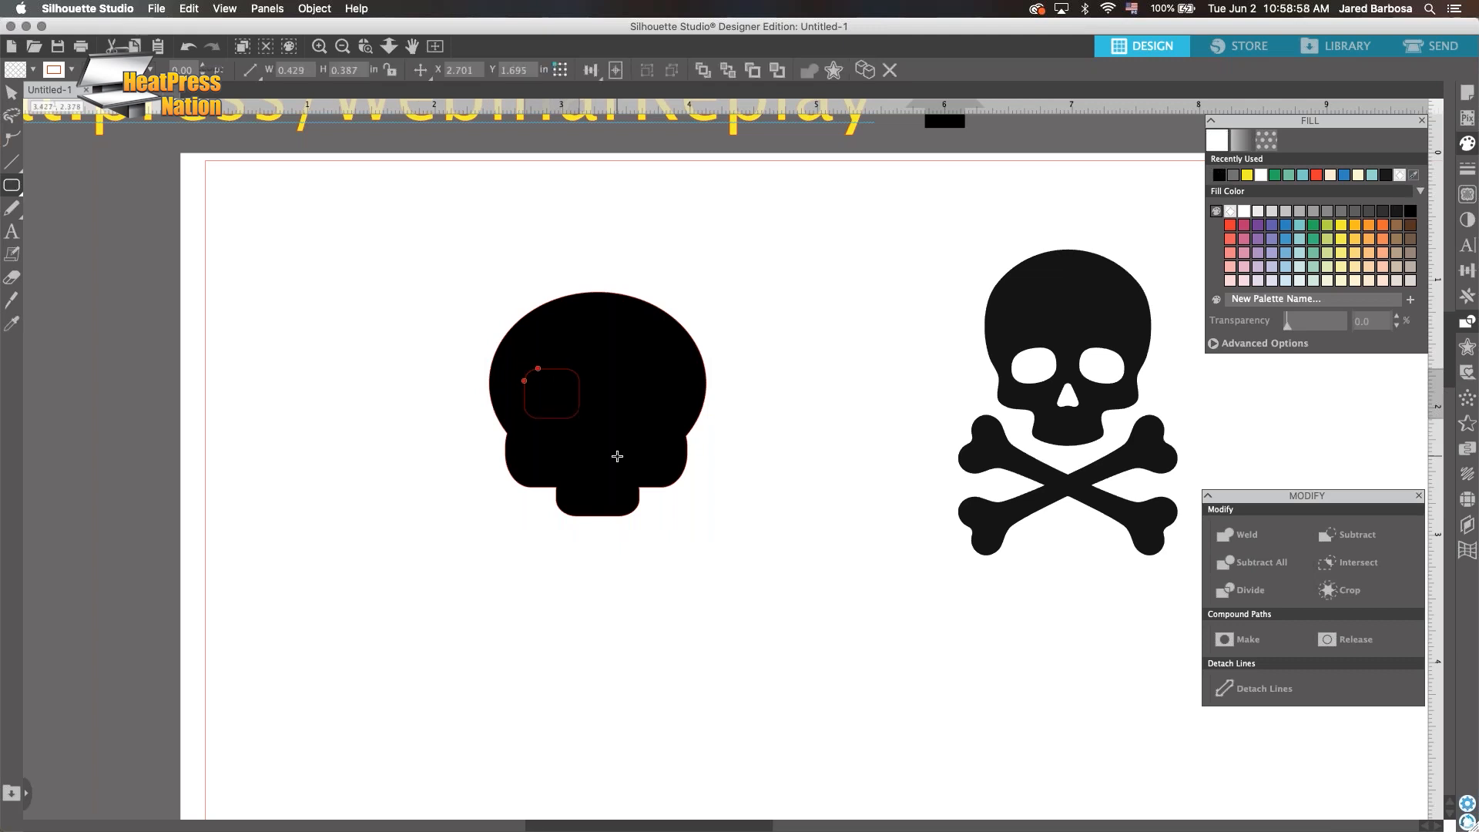
key(super+z)
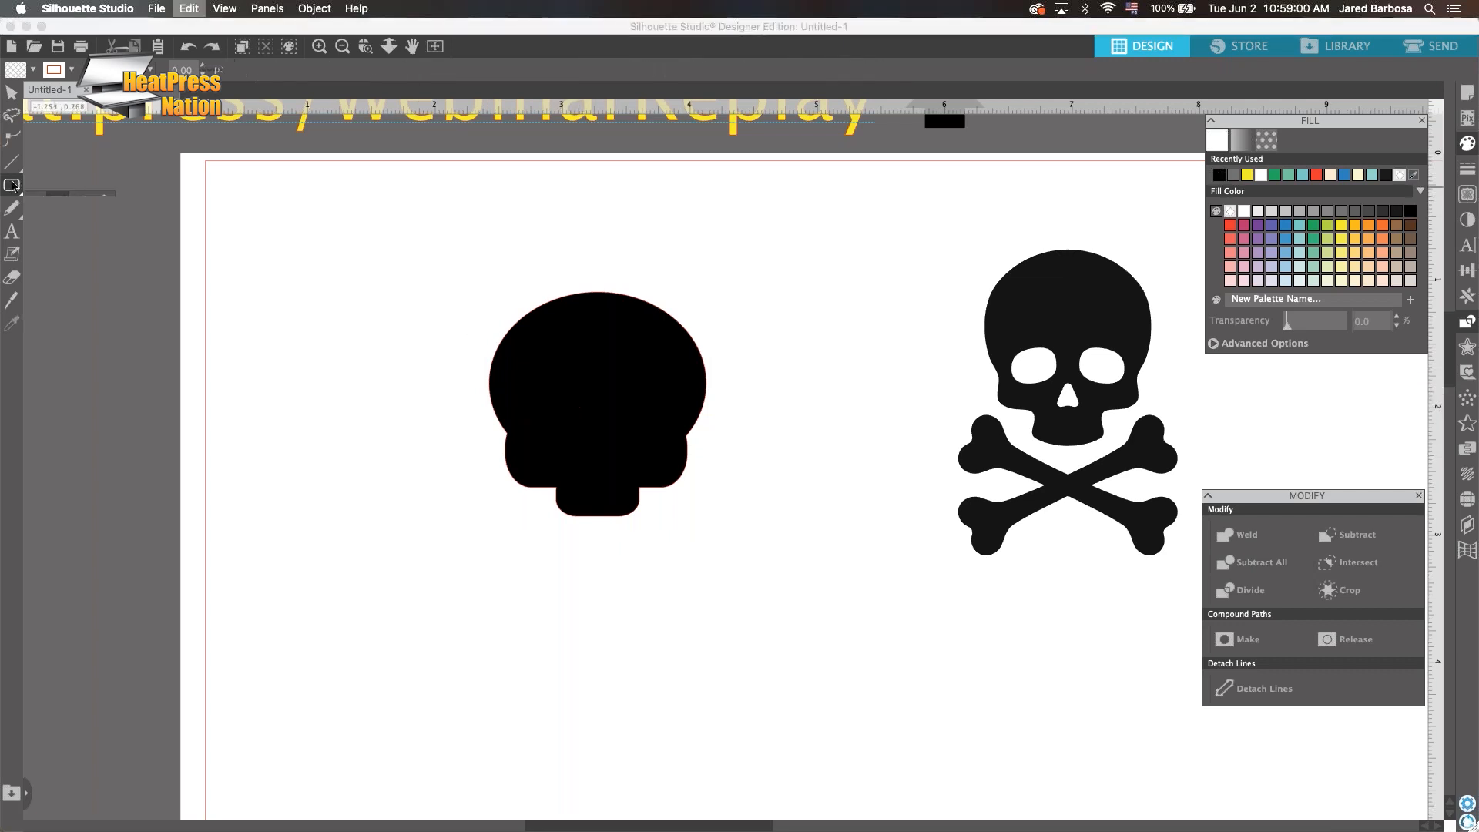
Draw a circle about 0.51 in across on the skull's left half as an eye socket and fill it with red
click(81, 194)
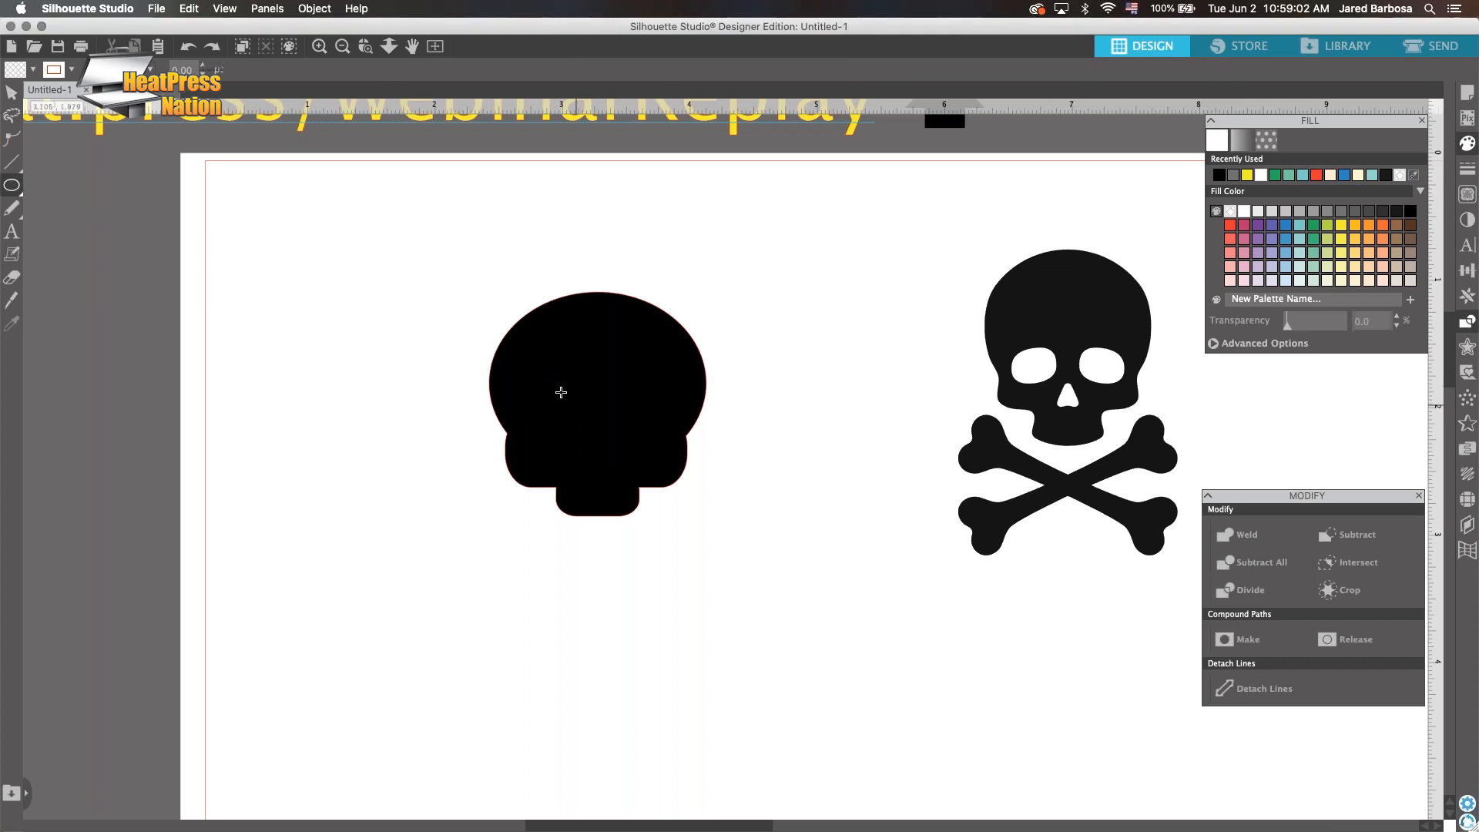
drag(567, 443, 600, 446)
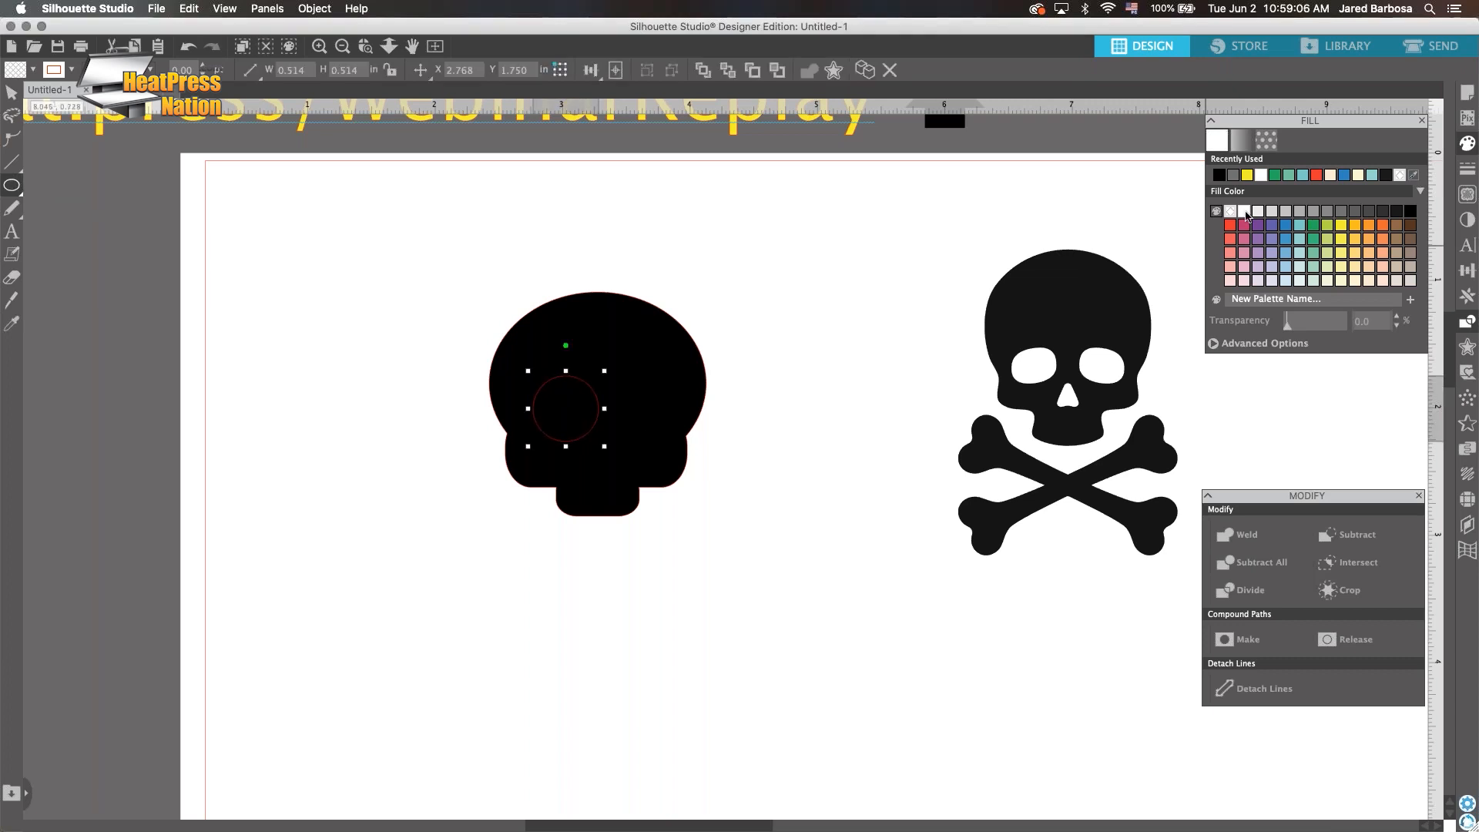
click(1244, 211)
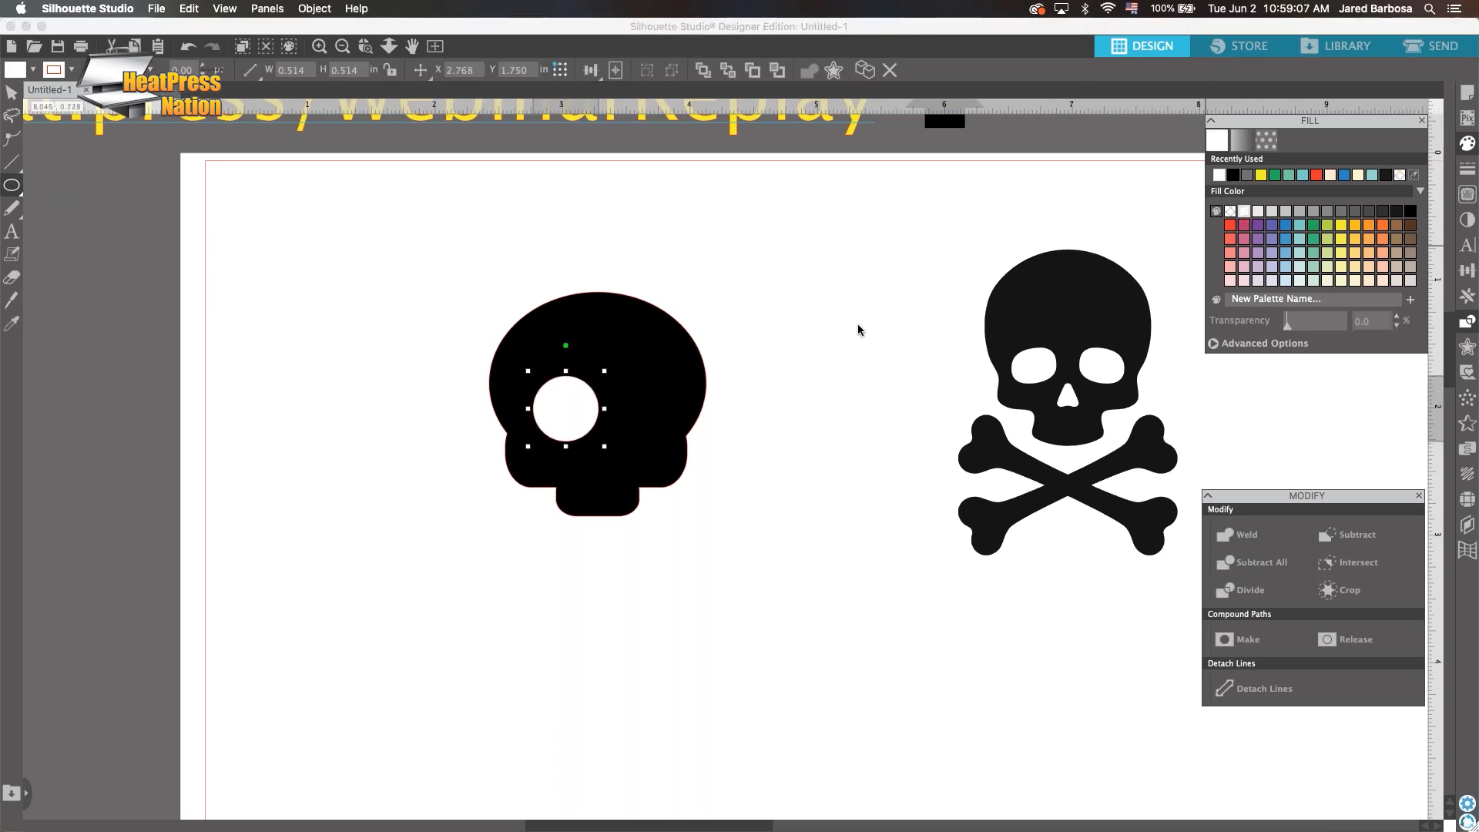
click(1229, 225)
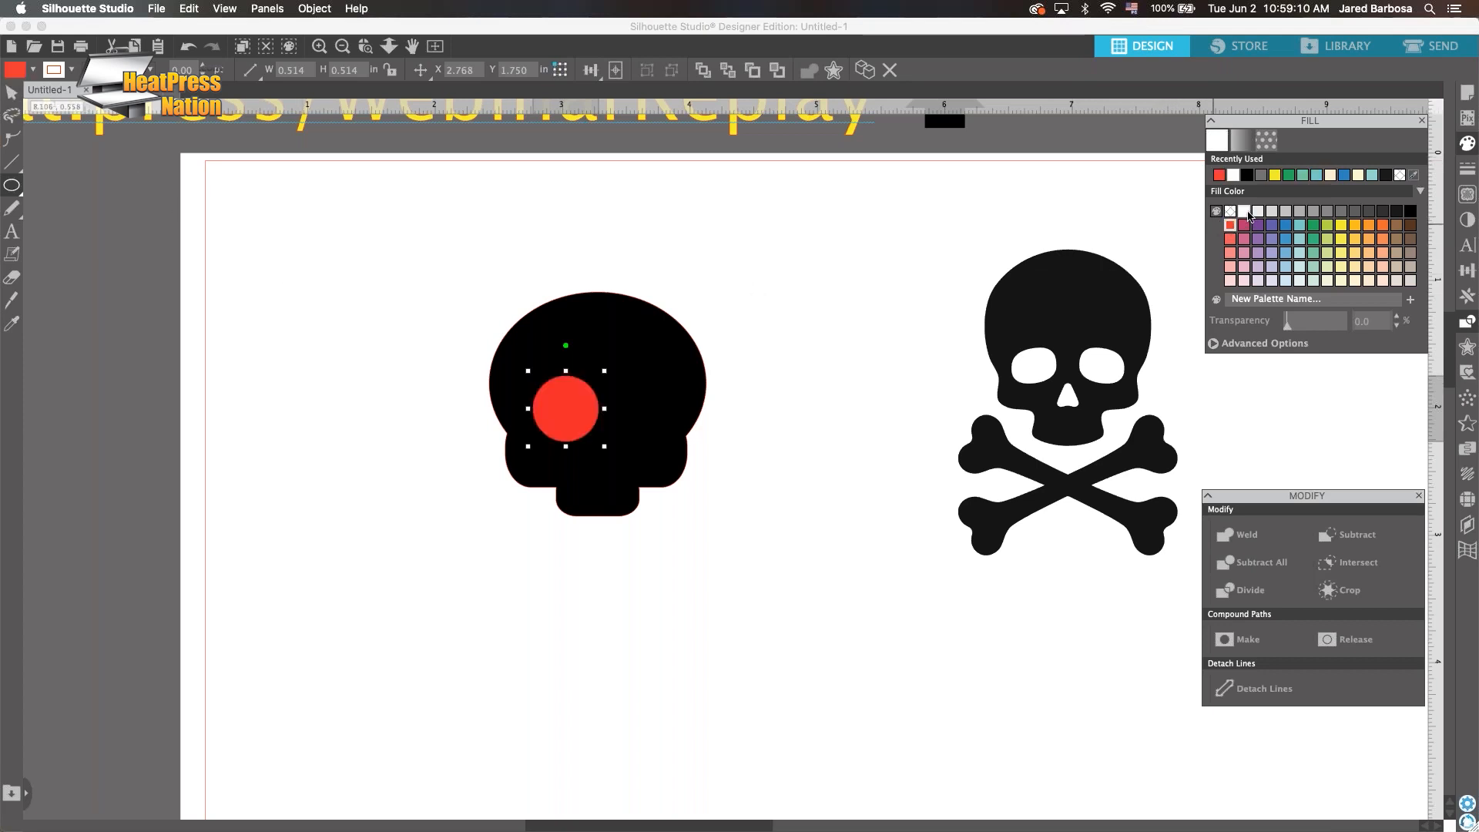
Fill the eye socket circle with white and undo the stray ellipse drawn inside it
click(1246, 212)
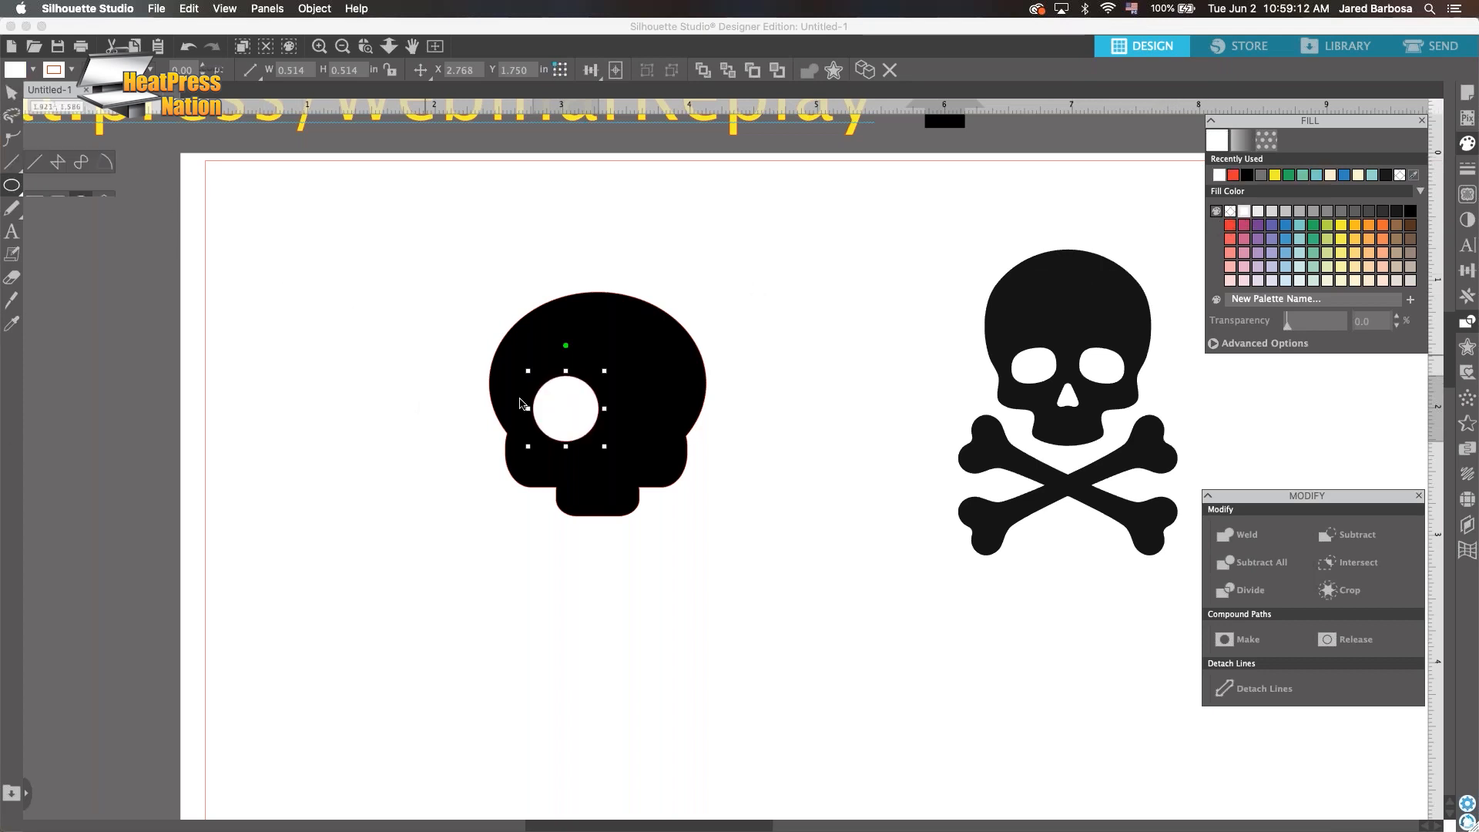
click(567, 408)
key(super+z)
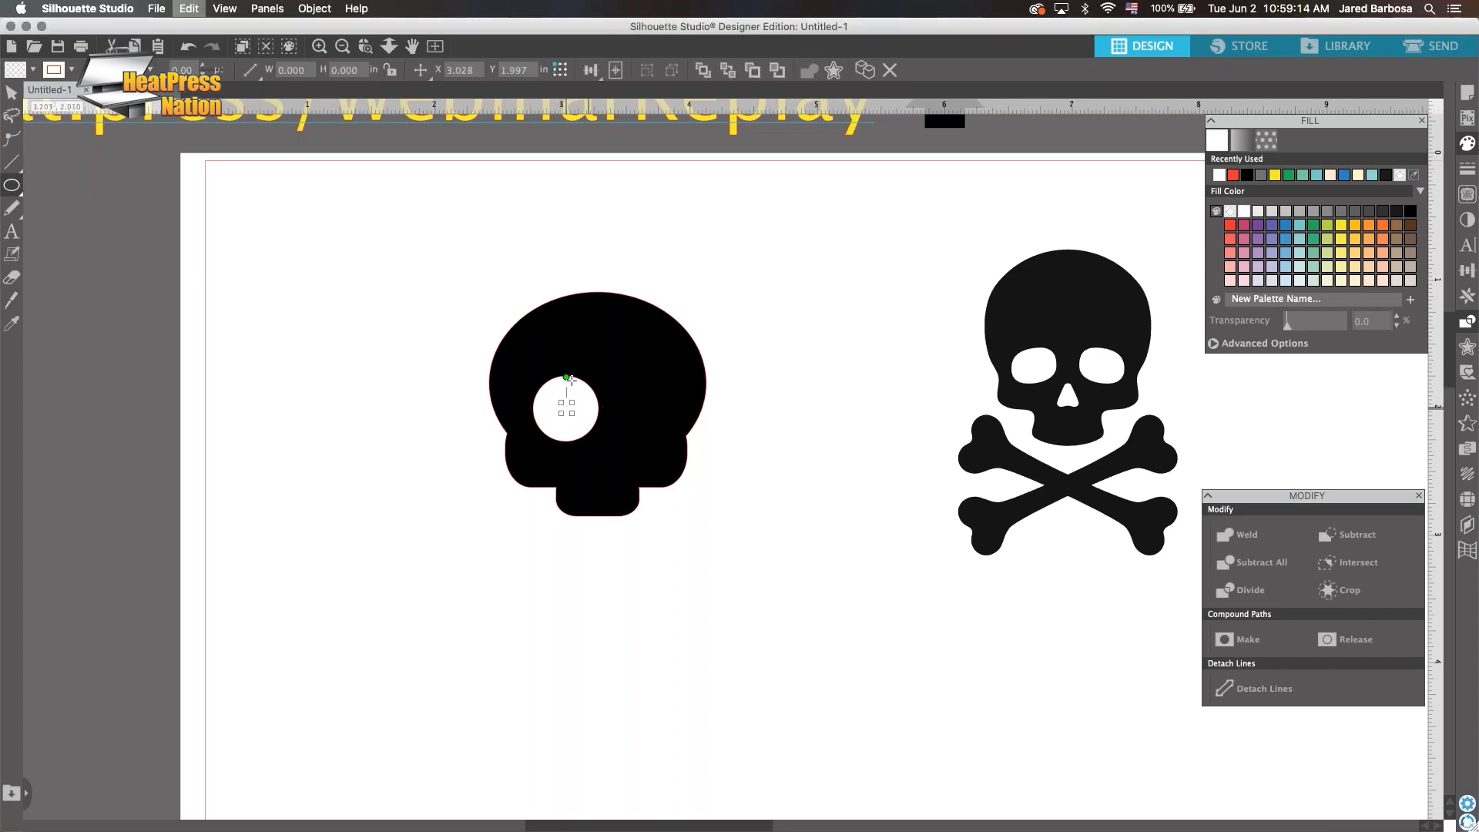
click(12, 94)
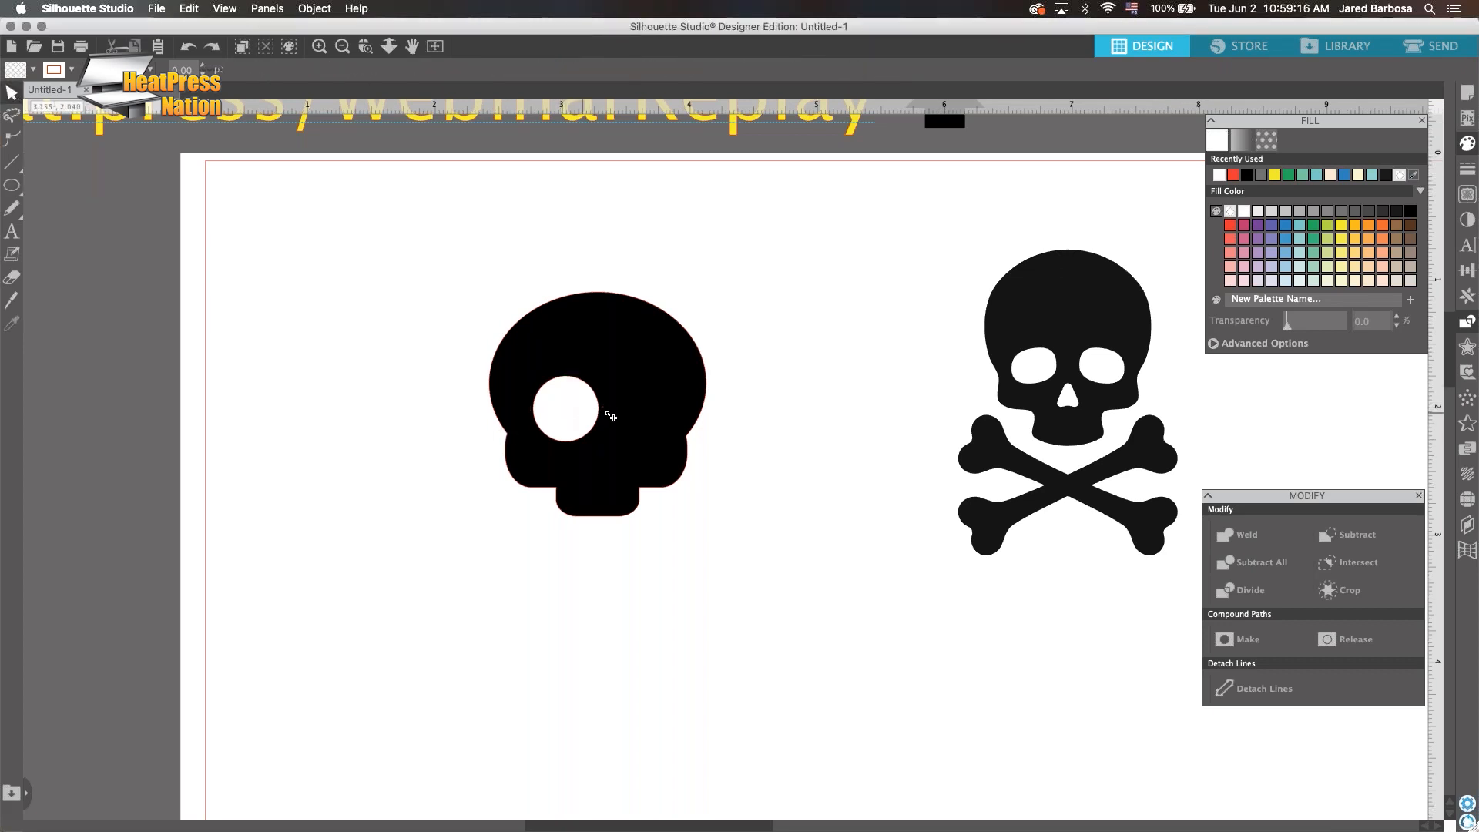
Edit the white circle's points into a rounded eye socket tapering outward, and shift it slightly up on the skull
scroll(616, 420, up, 5)
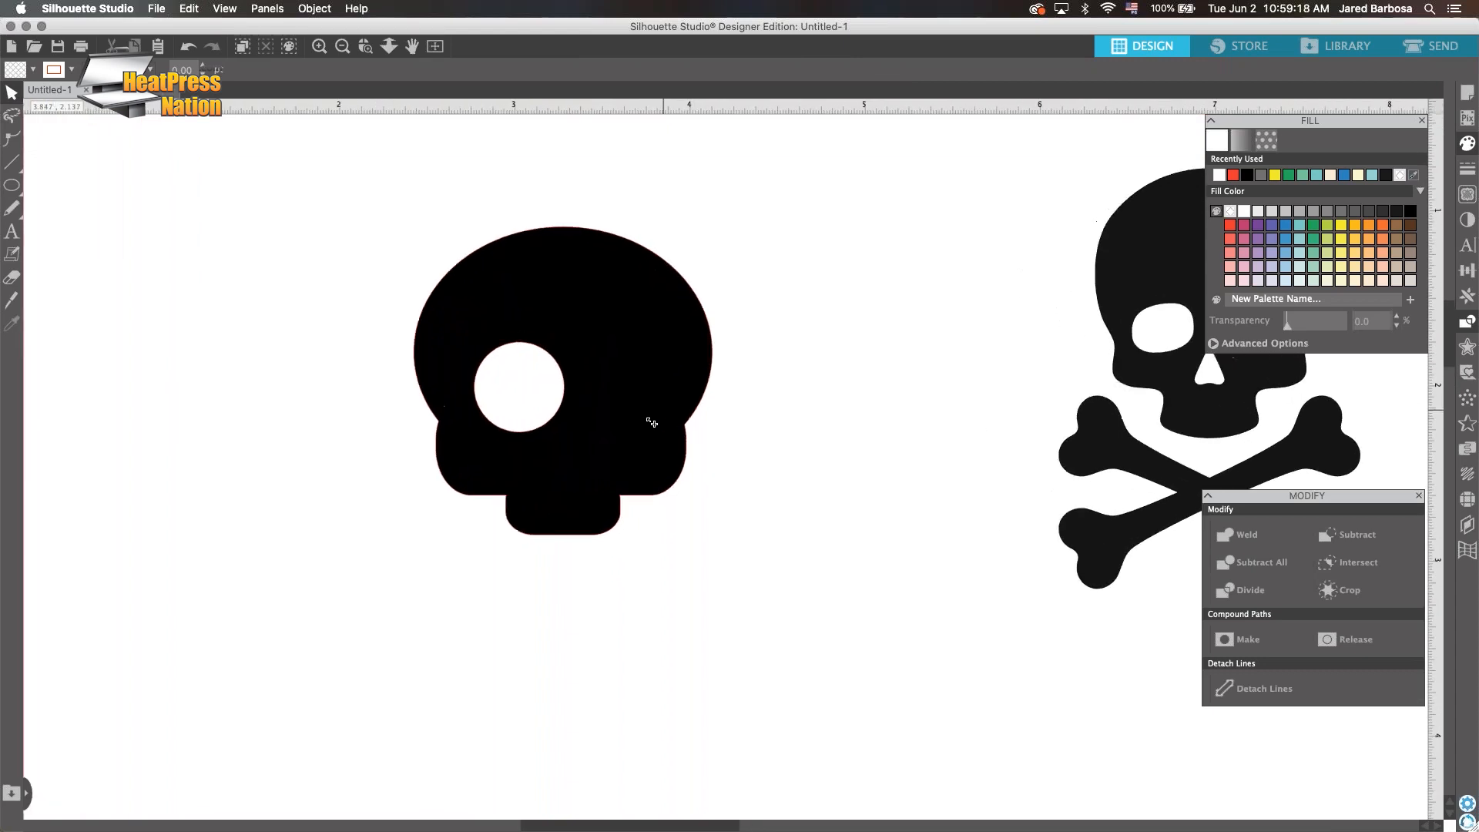
double_click(522, 390)
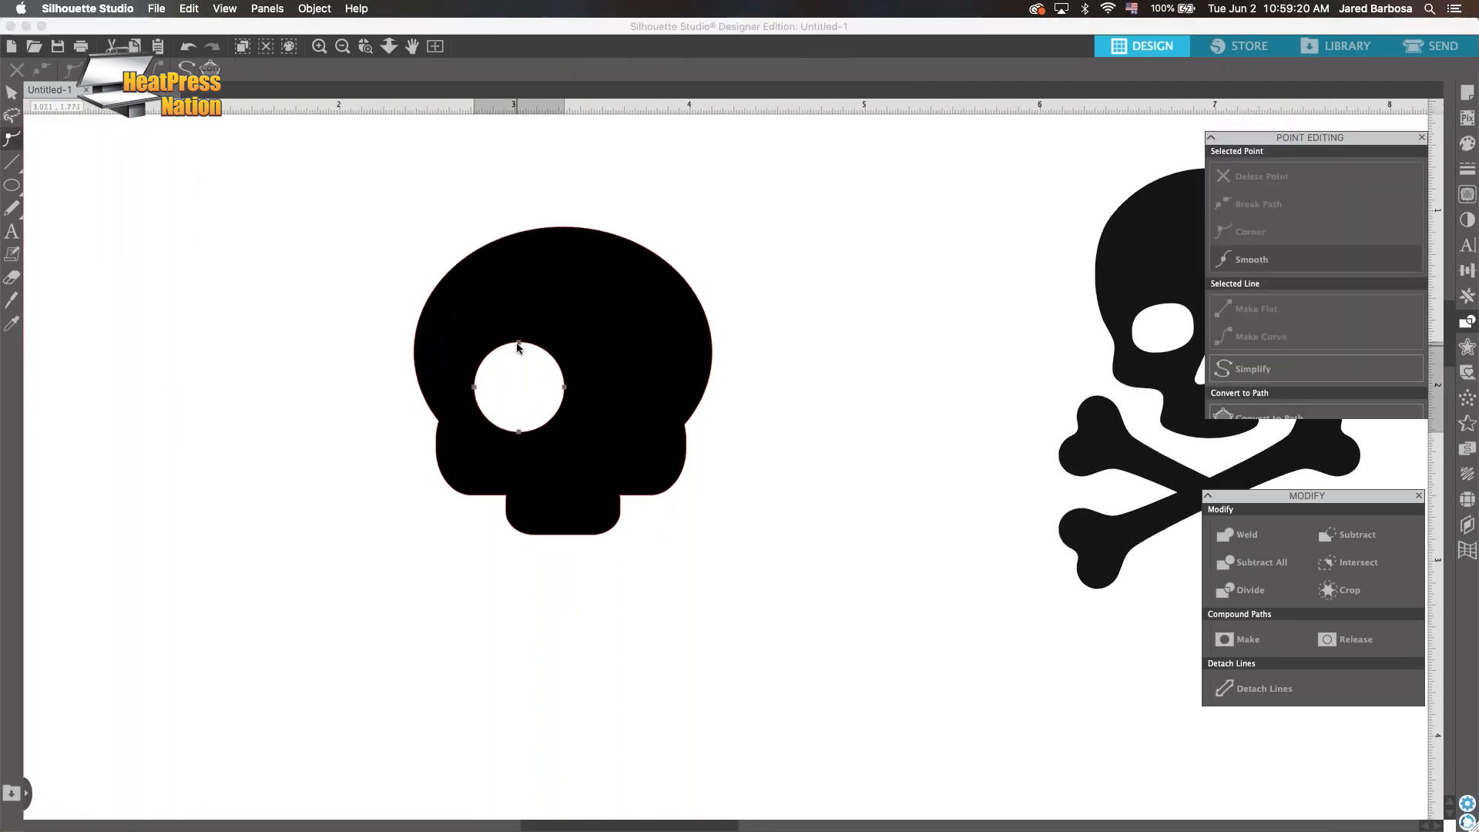
drag(517, 347, 536, 348)
click(564, 387)
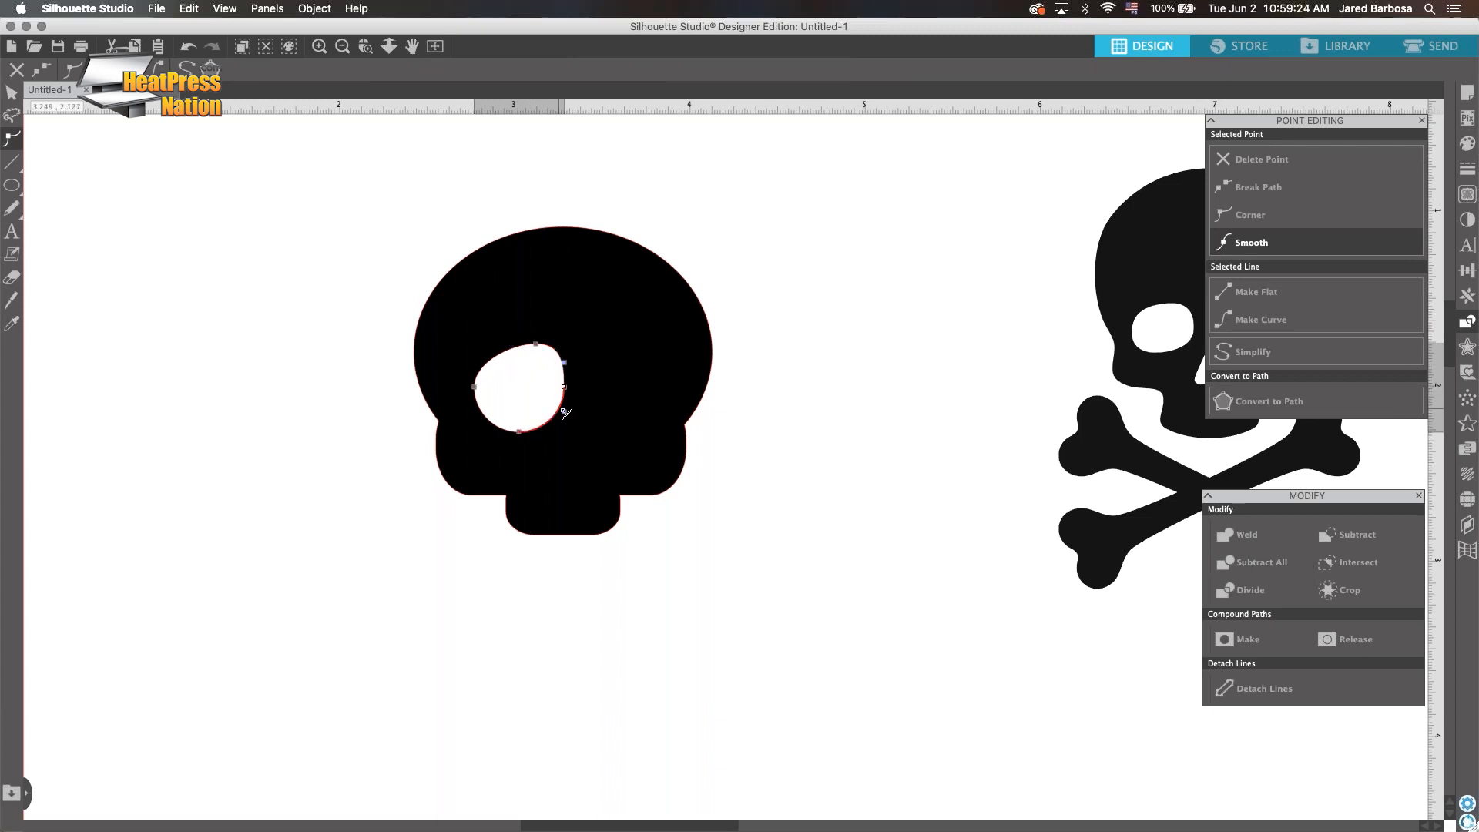
mouse_move(565, 415)
mouse_down()
mouse_move(561, 446)
mouse_move(547, 423)
mouse_move(614, 417)
mouse_move(545, 428)
mouse_move(566, 451)
mouse_up()
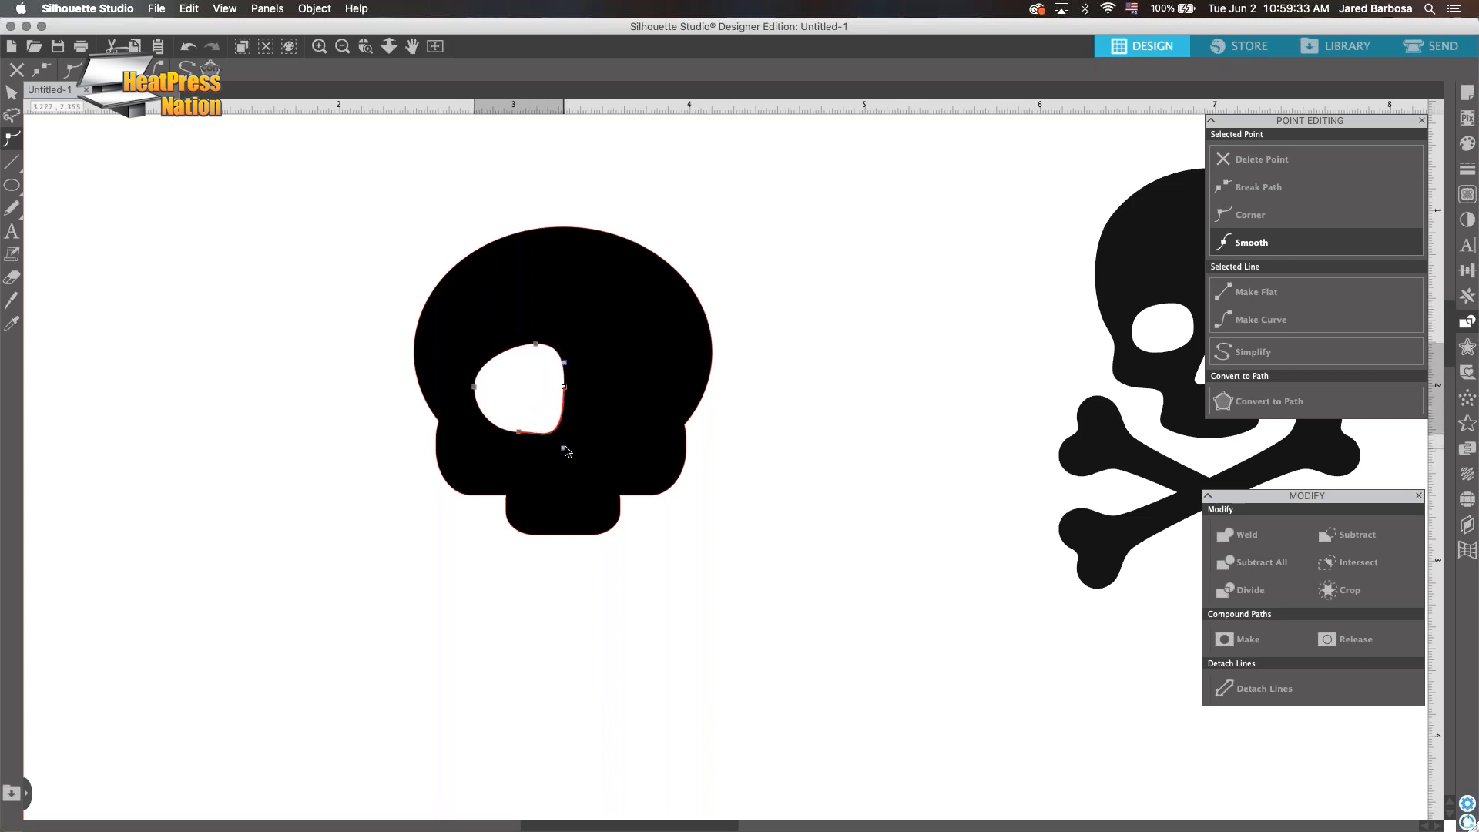
click(520, 433)
drag(543, 437, 544, 440)
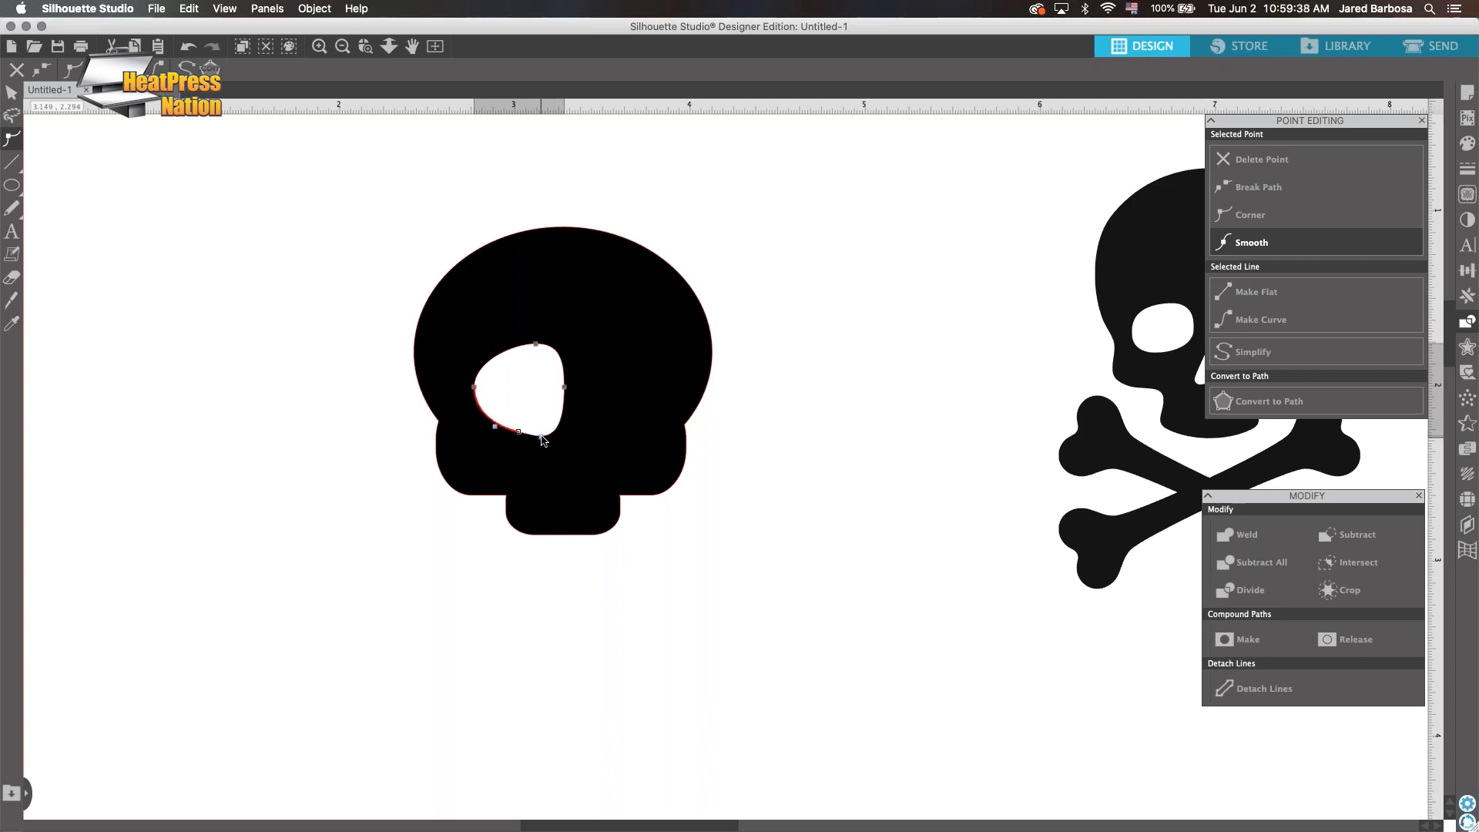
mouse_move(474, 388)
mouse_down()
mouse_move(472, 374)
mouse_move(486, 385)
mouse_up()
drag(484, 387, 518, 386)
click(520, 394)
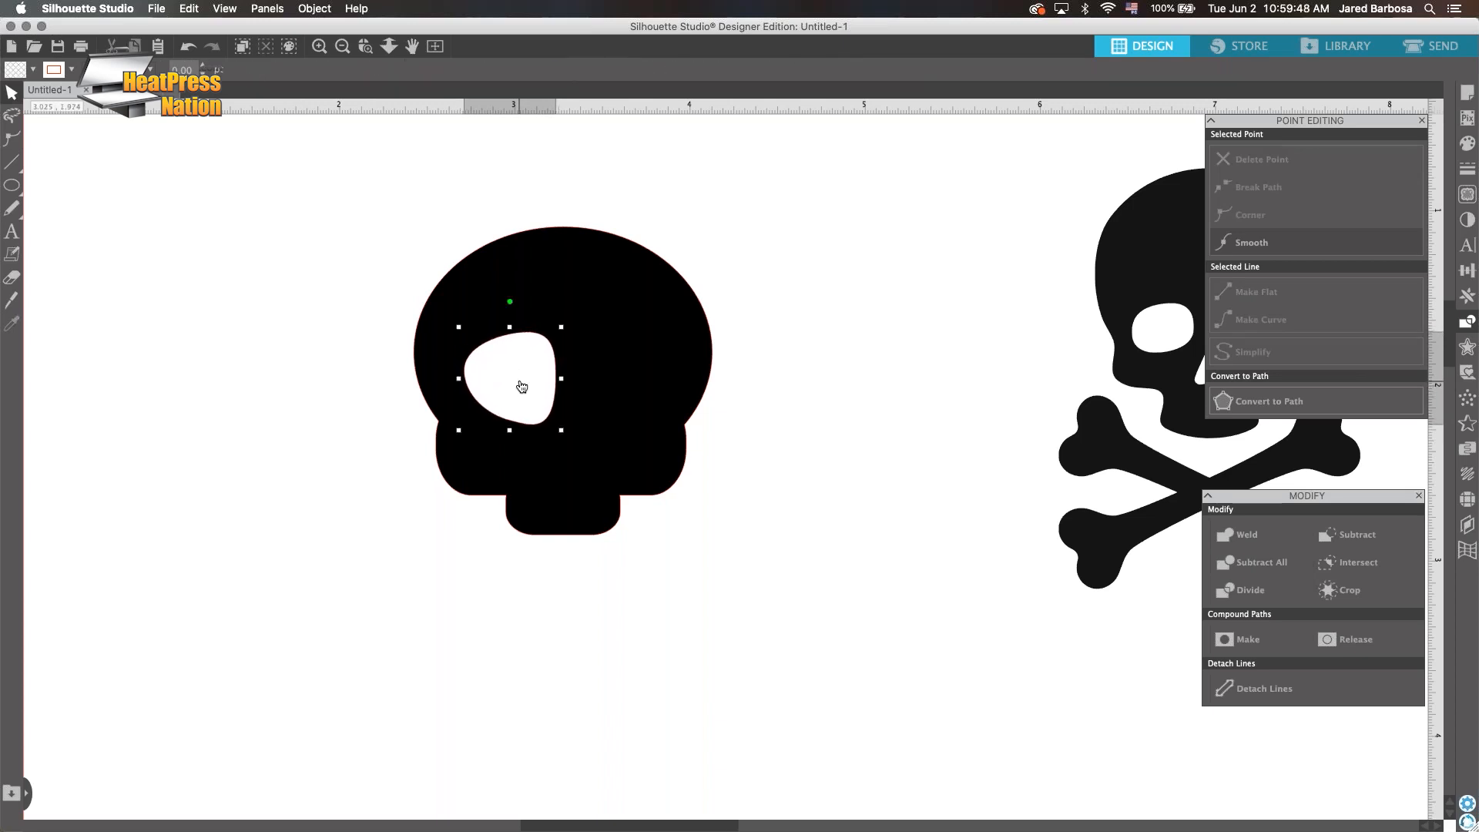
Copy and paste the eye socket, flip the copy horizontally and arrange the two as a mirrored pair across the skull
right_click(523, 374)
click(568, 436)
right_click(593, 411)
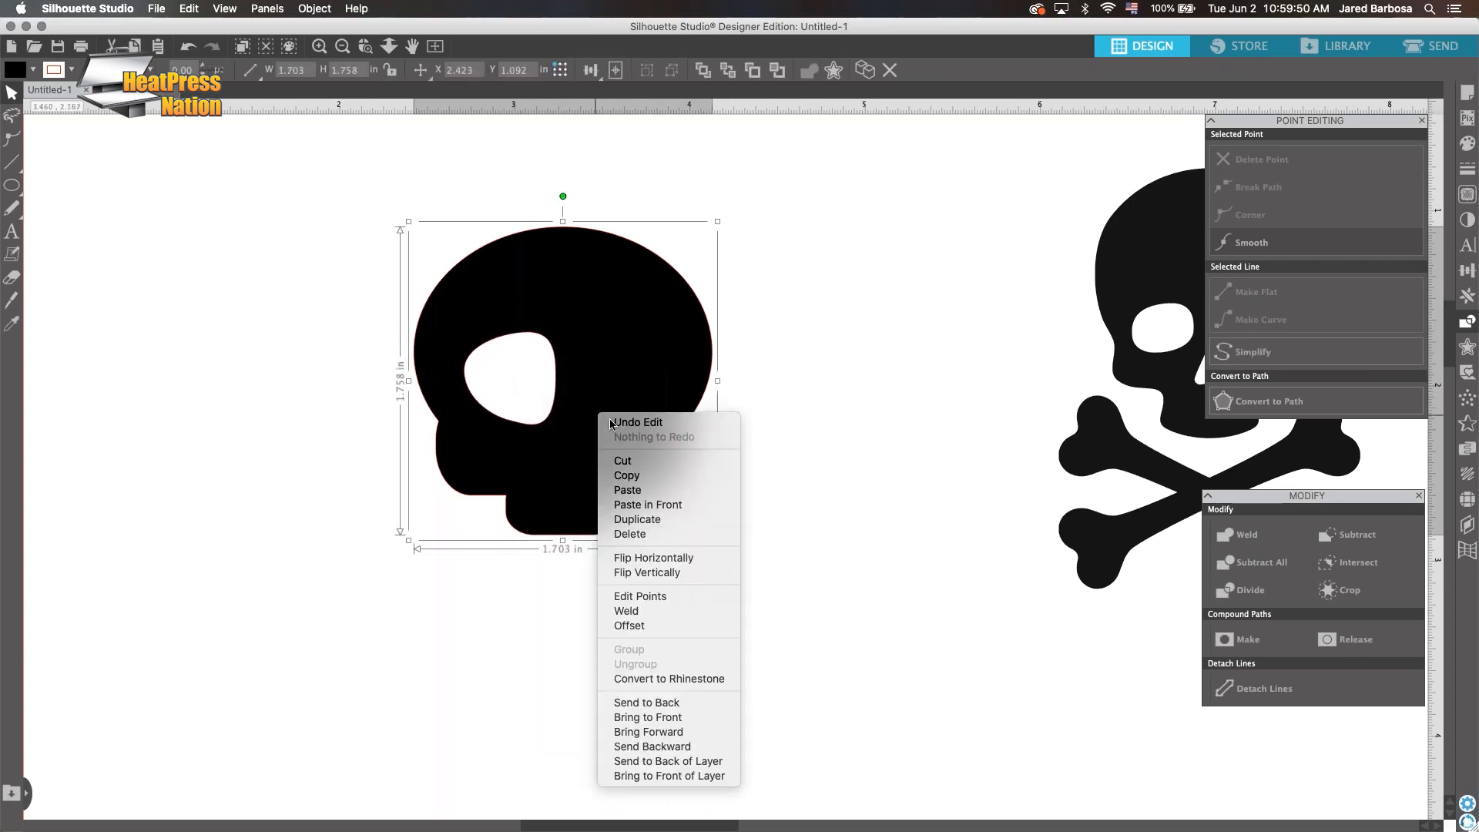
click(645, 487)
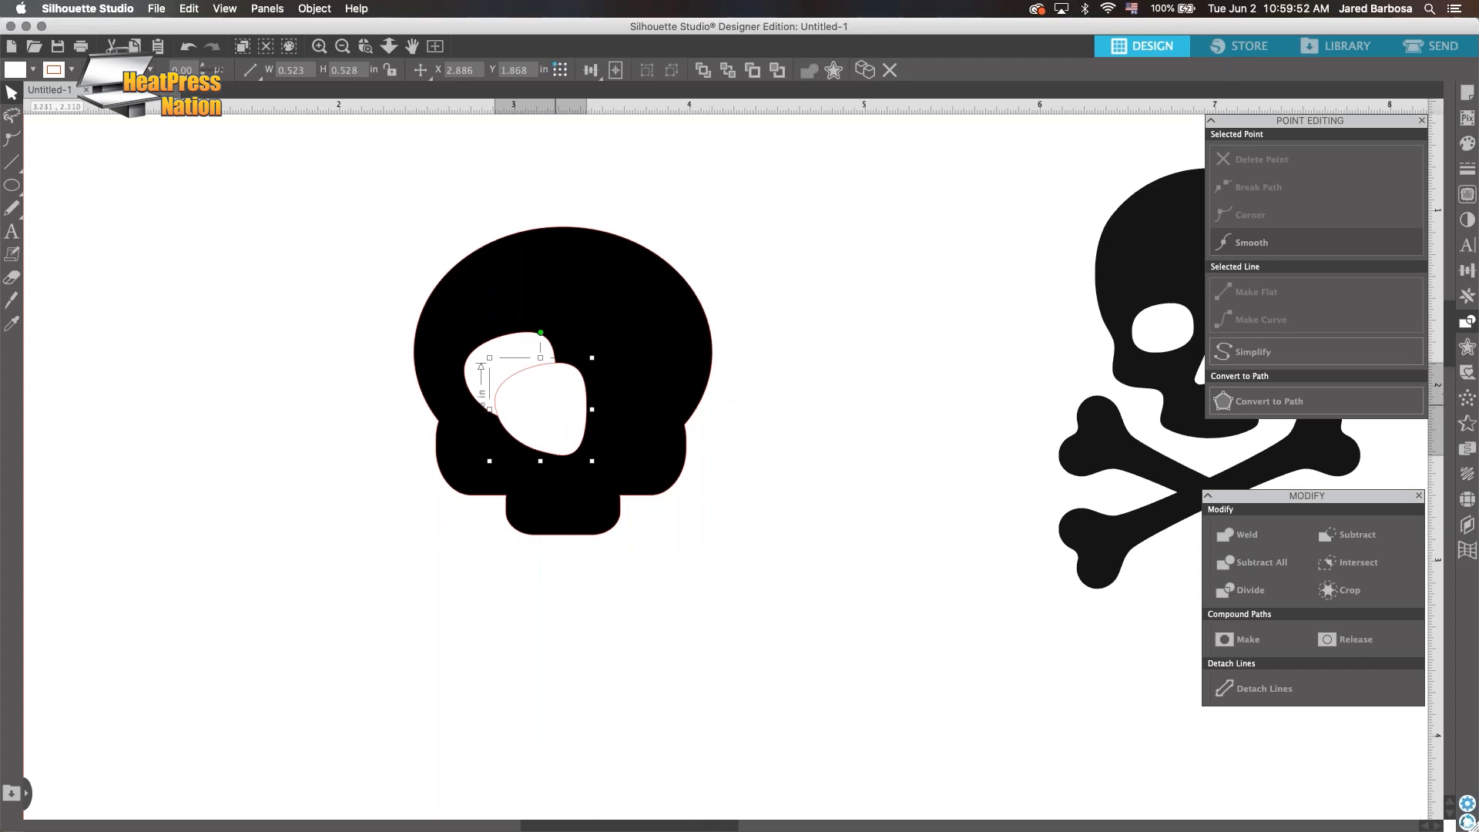
drag(550, 399, 624, 372)
right_click(628, 376)
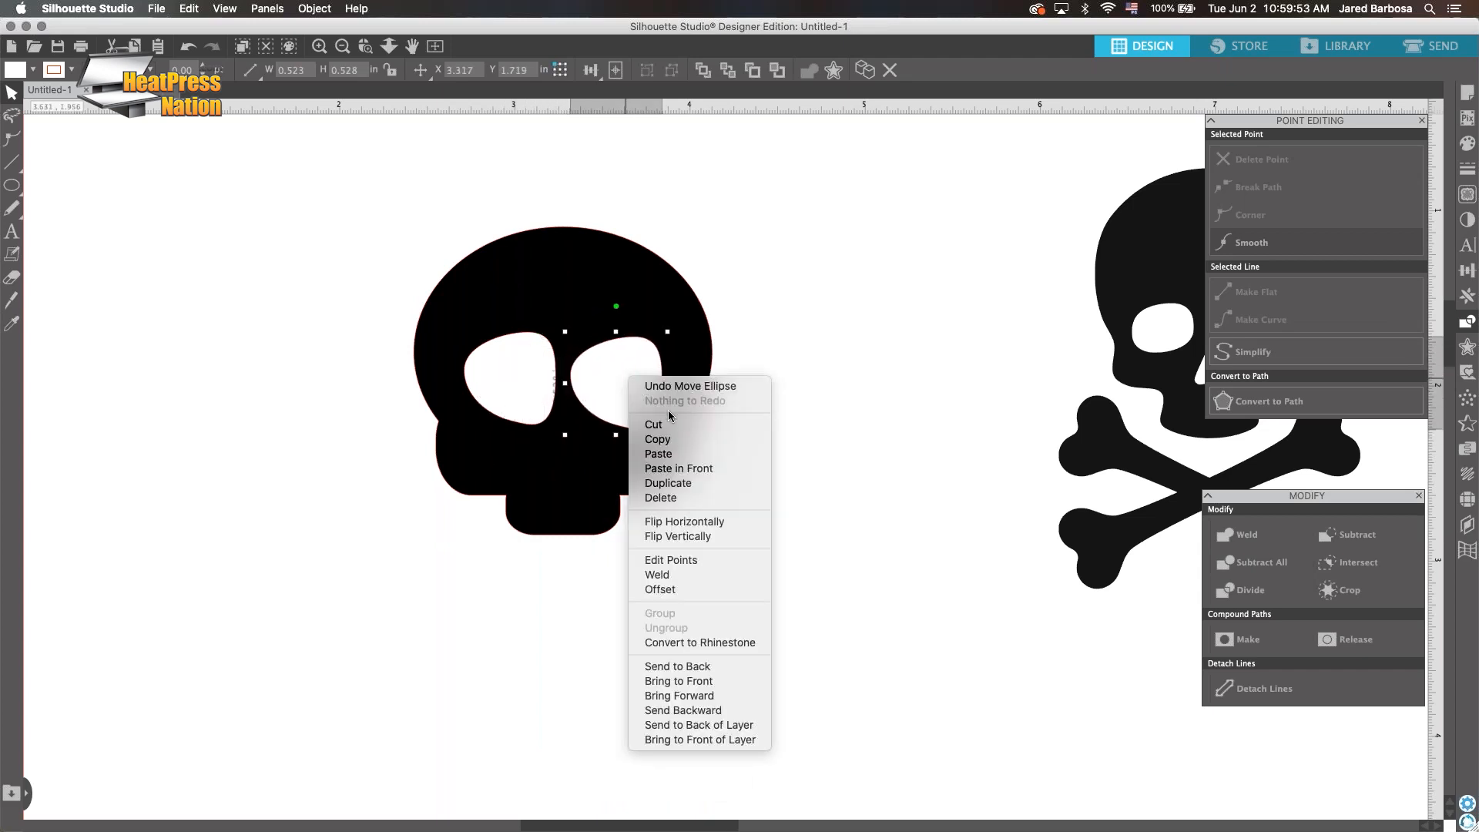
click(677, 522)
drag(620, 396, 524, 382)
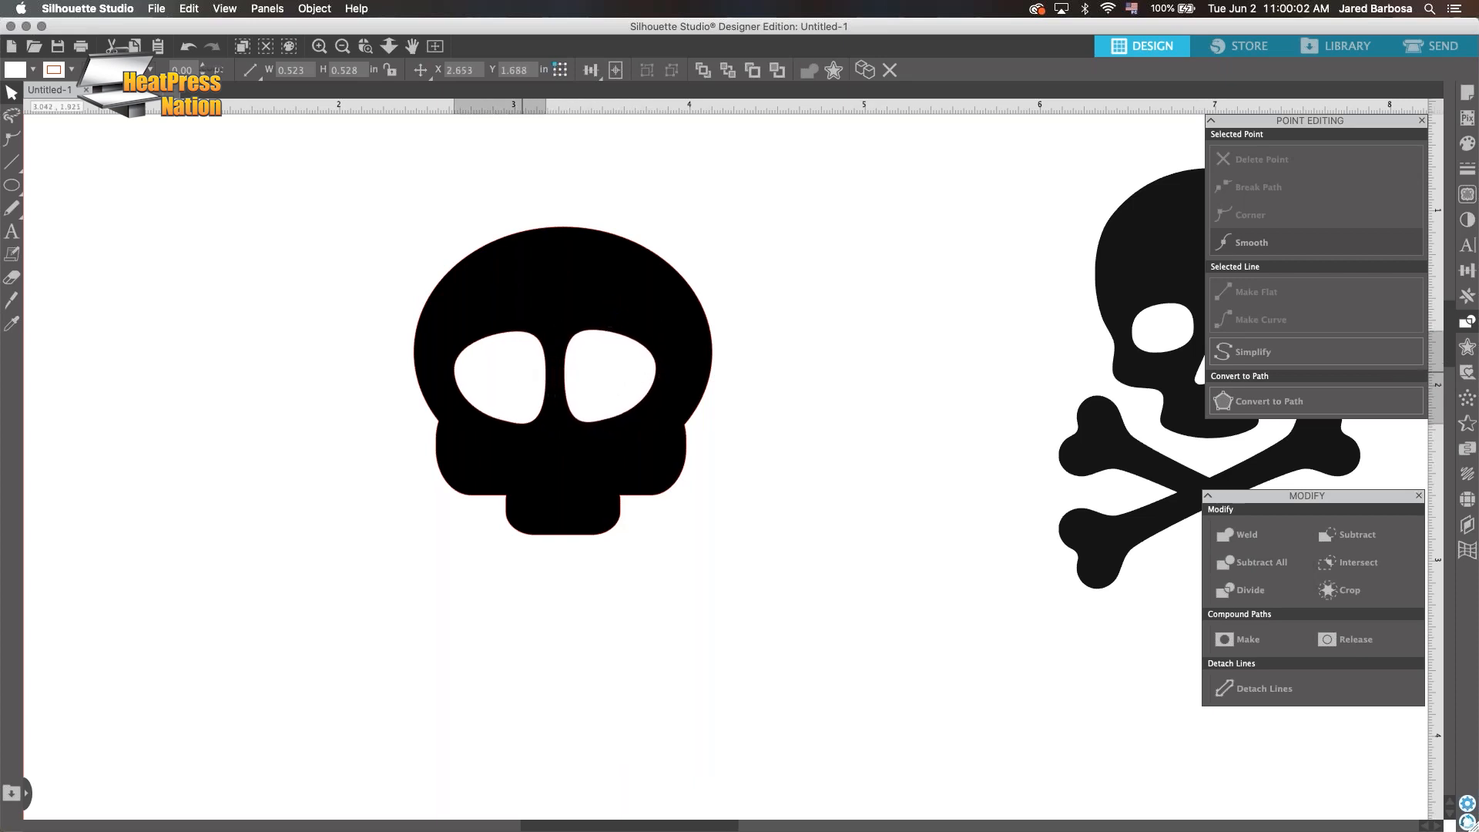
Scale both eye sockets down together and shrink the right one further to about 0.41 by 0.42 in
shift+click(605, 371)
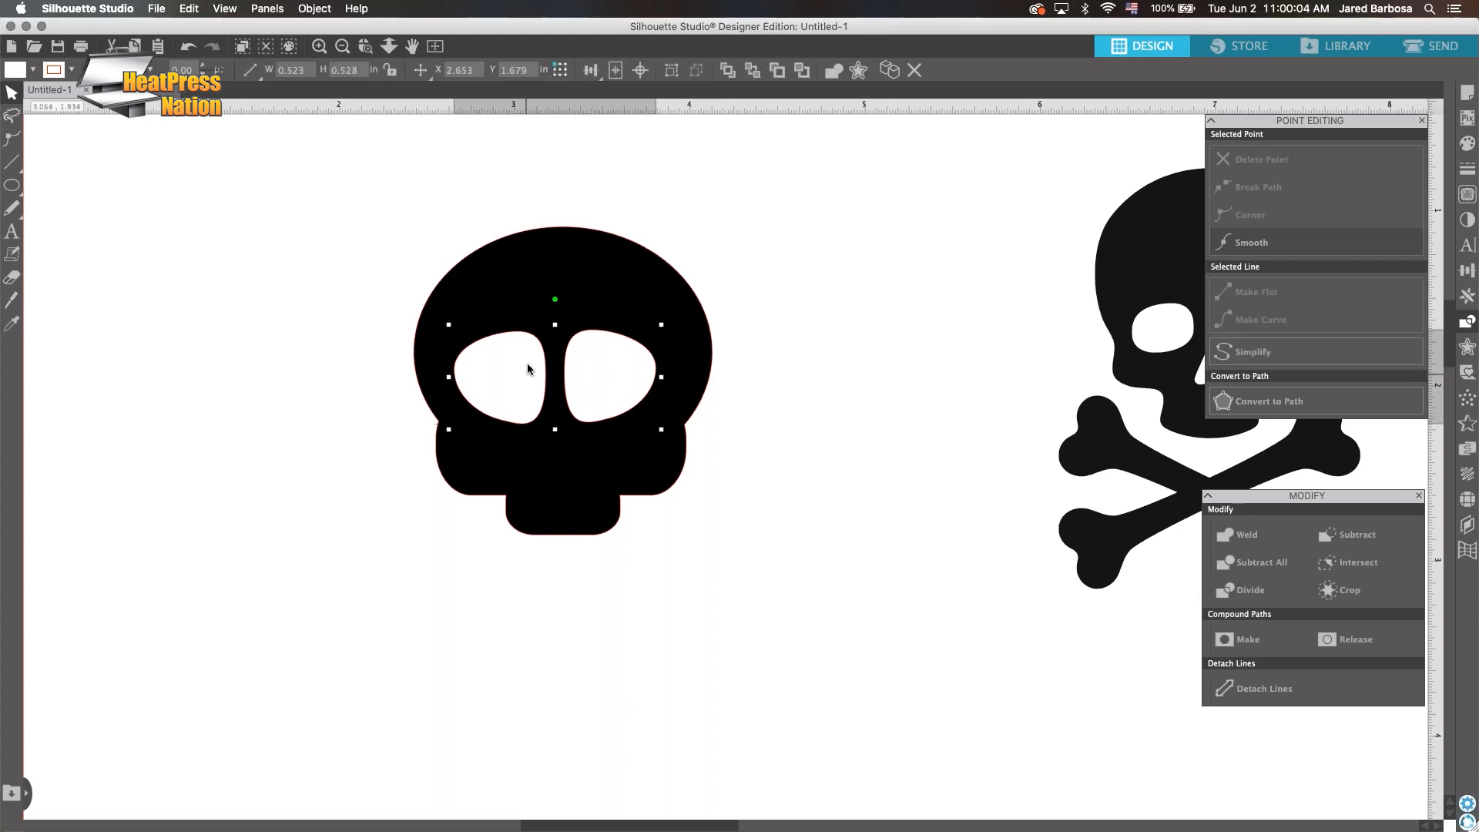
drag(448, 324, 465, 332)
click(798, 403)
click(637, 390)
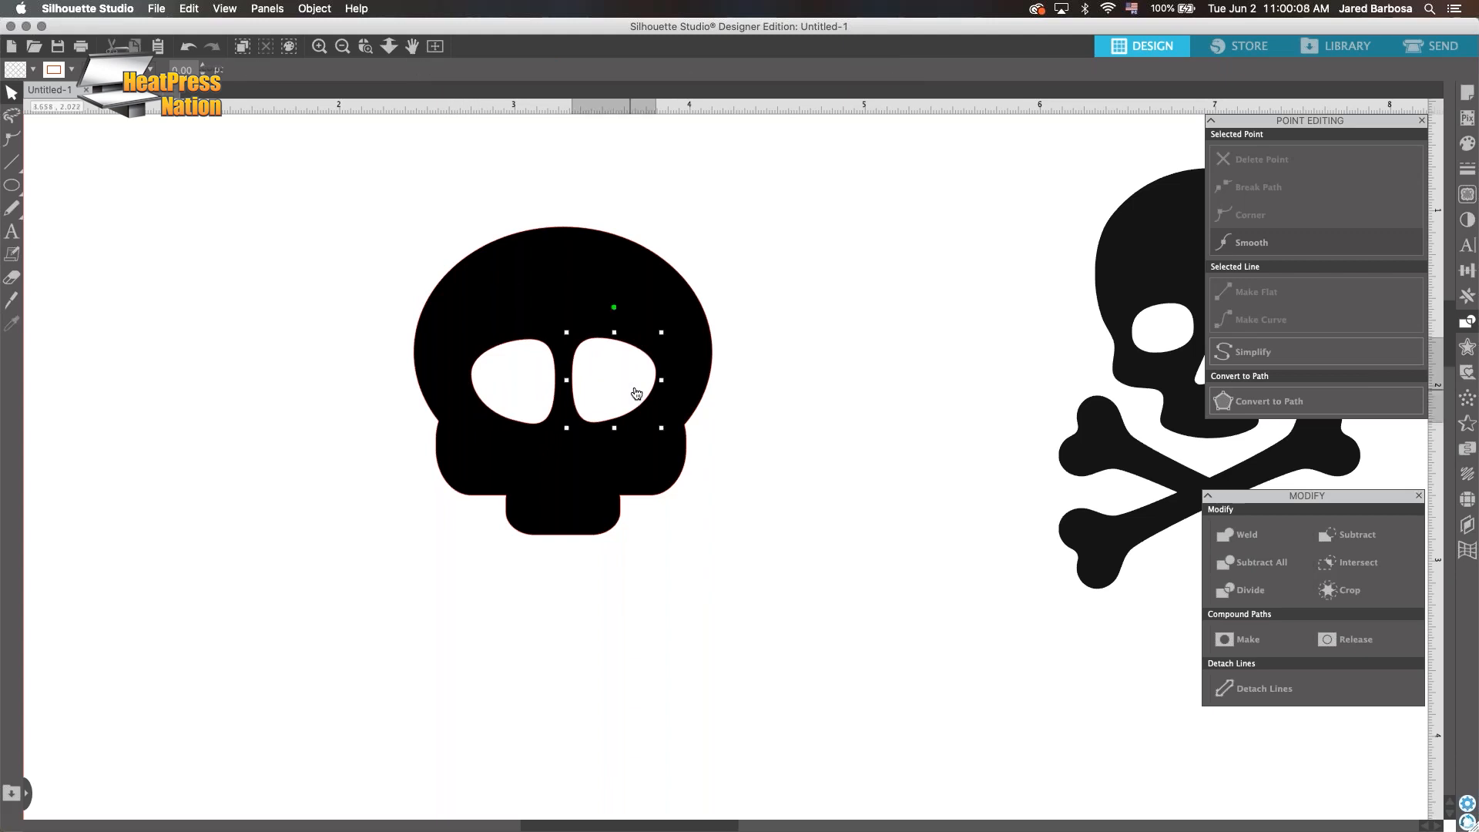
mouse_move(662, 331)
mouse_down()
mouse_move(643, 355)
mouse_move(654, 342)
mouse_up()
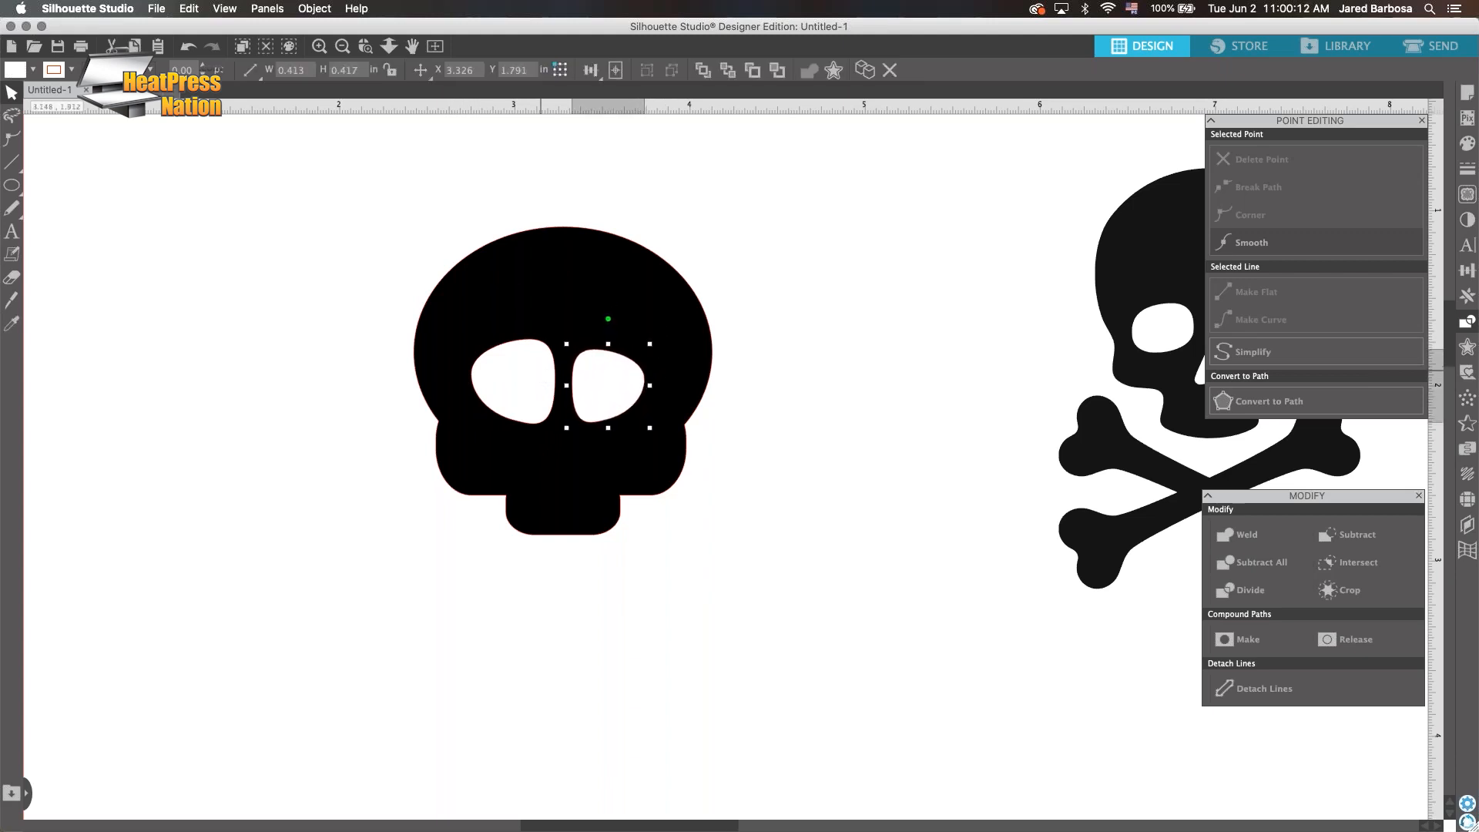
Enlarge and tilt the left eye socket to about 0.53 by 0.53 in and reposition both sockets in the skull
click(541, 373)
click(566, 339)
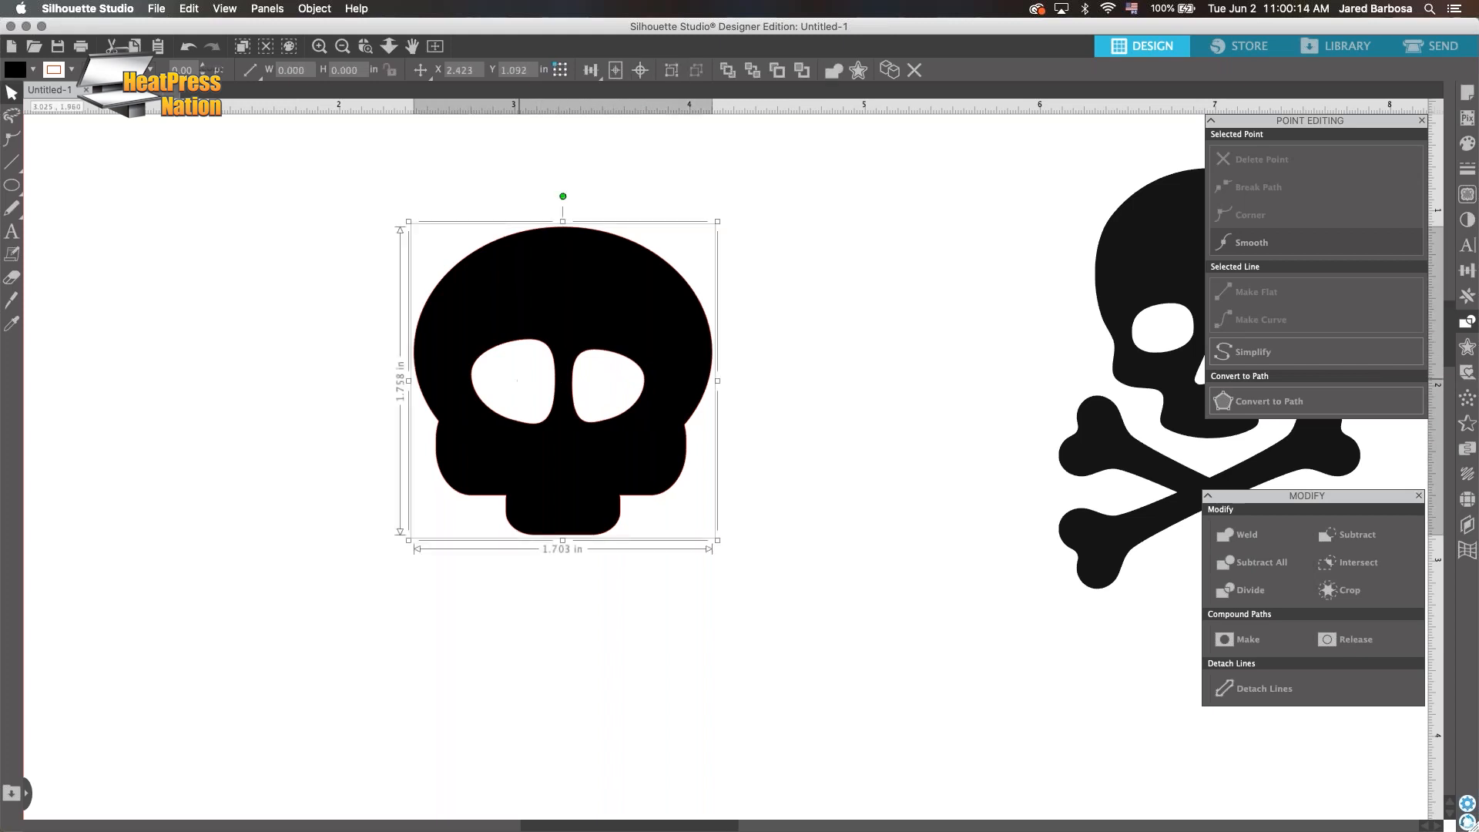
click(548, 385)
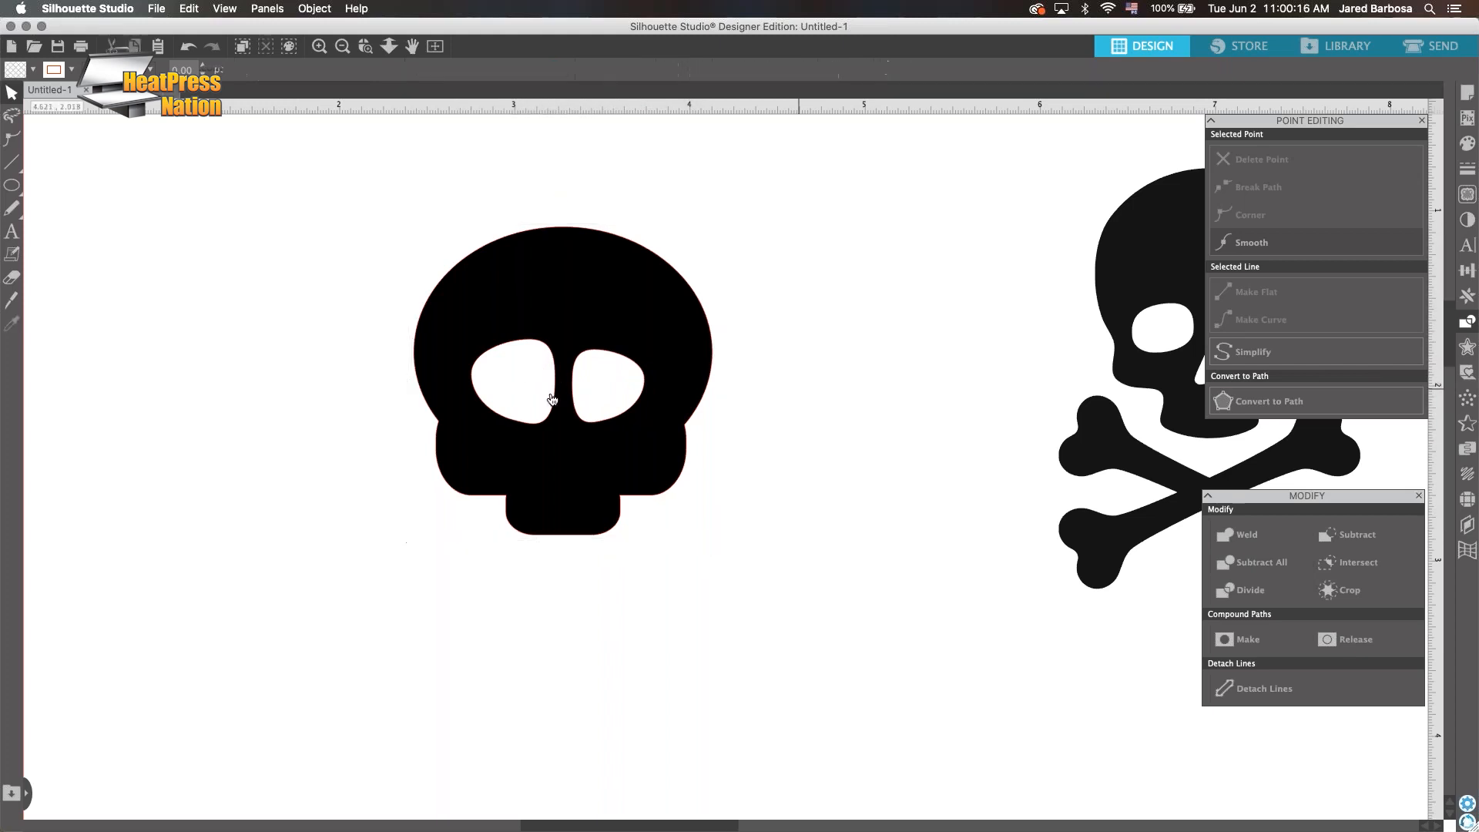
drag(562, 333, 526, 300)
drag(521, 400, 600, 375)
click(596, 398)
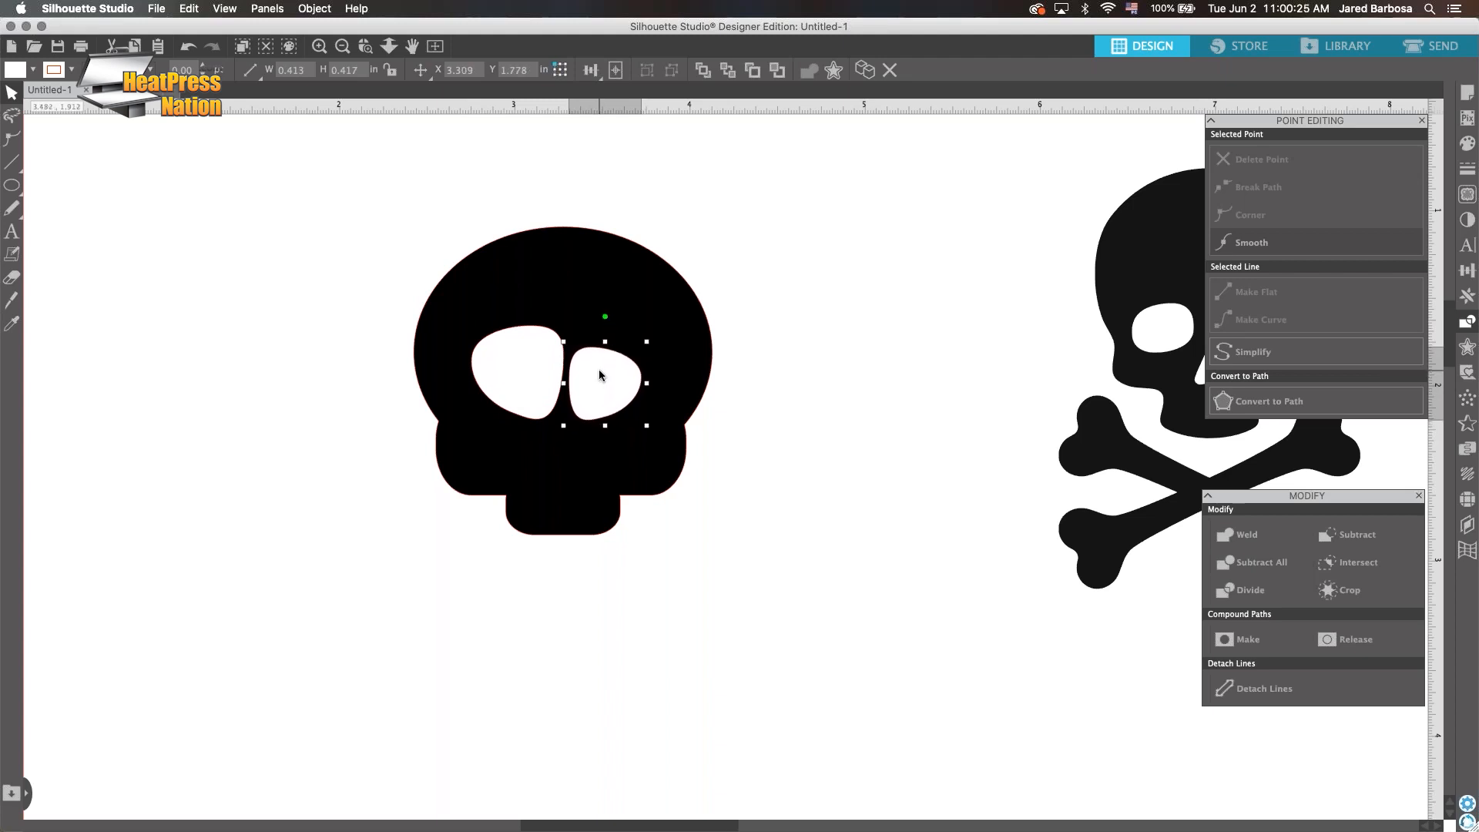
click(762, 417)
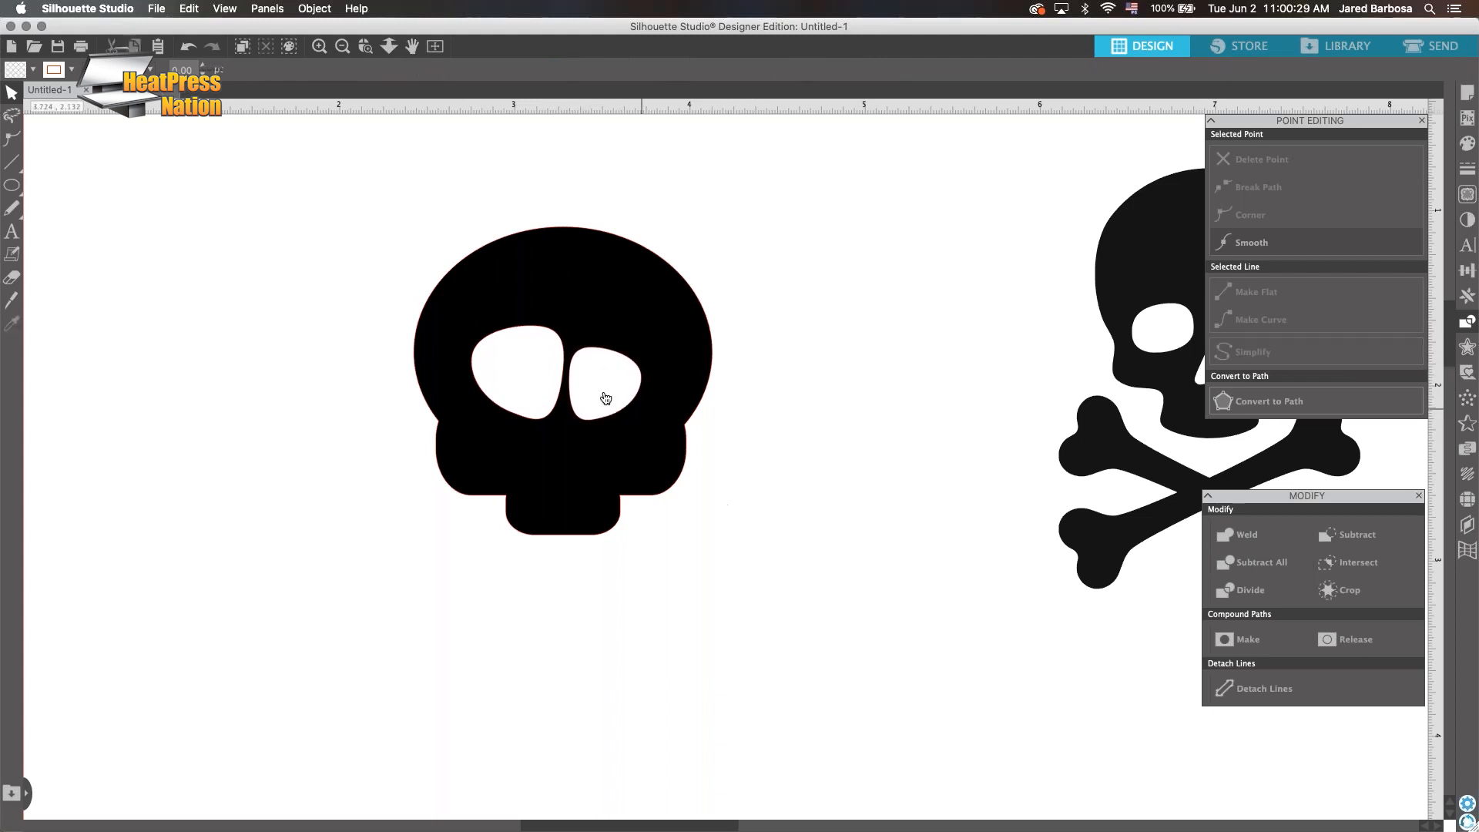
drag(605, 398, 533, 395)
click(535, 383)
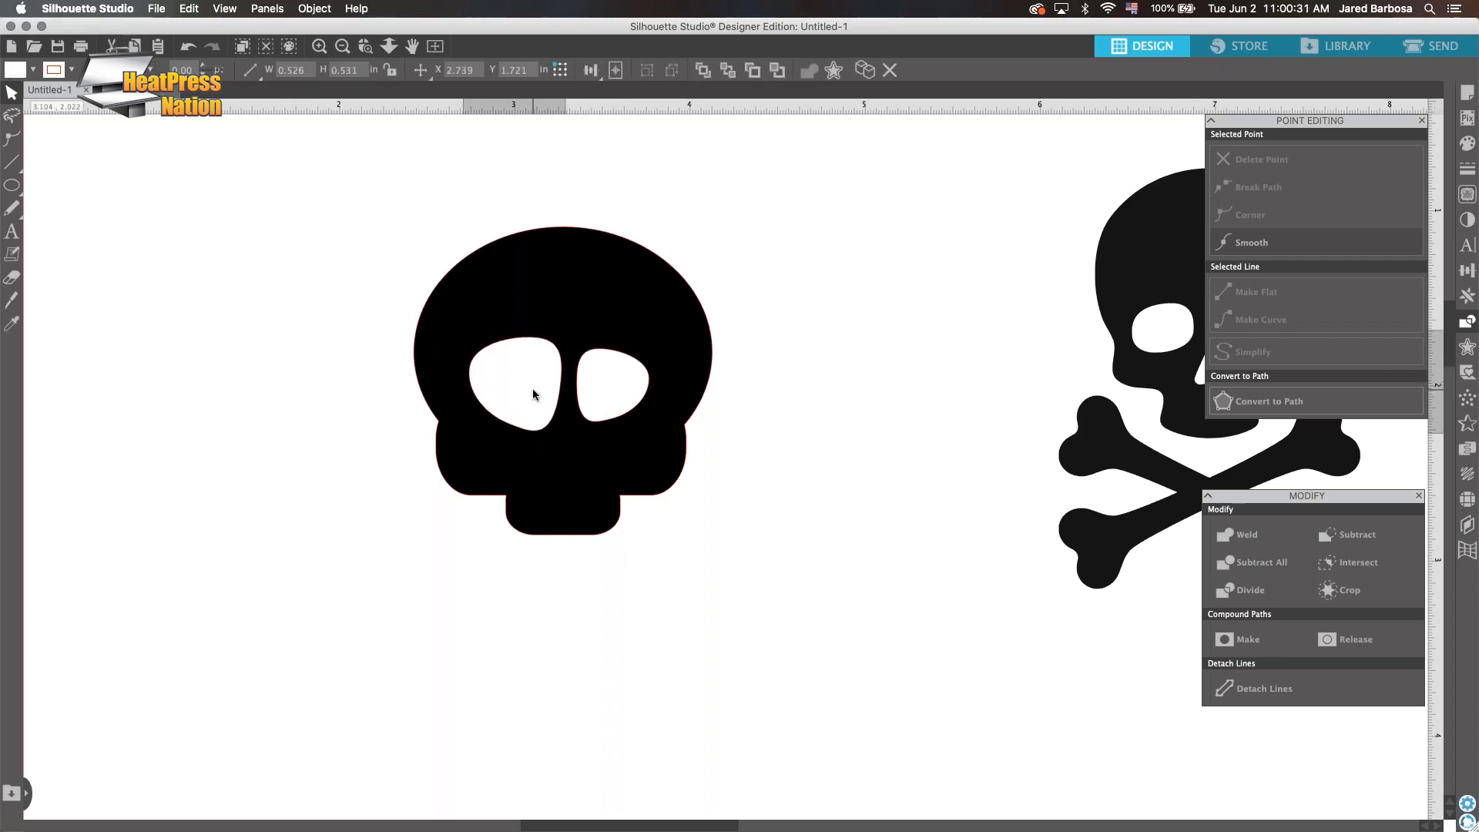
Enlarge both eye sockets together, making the left one about 0.56 by 0.57 in, and lower them slightly on the skull
shift+click(600, 390)
drag(654, 332, 667, 326)
drag(619, 374, 612, 387)
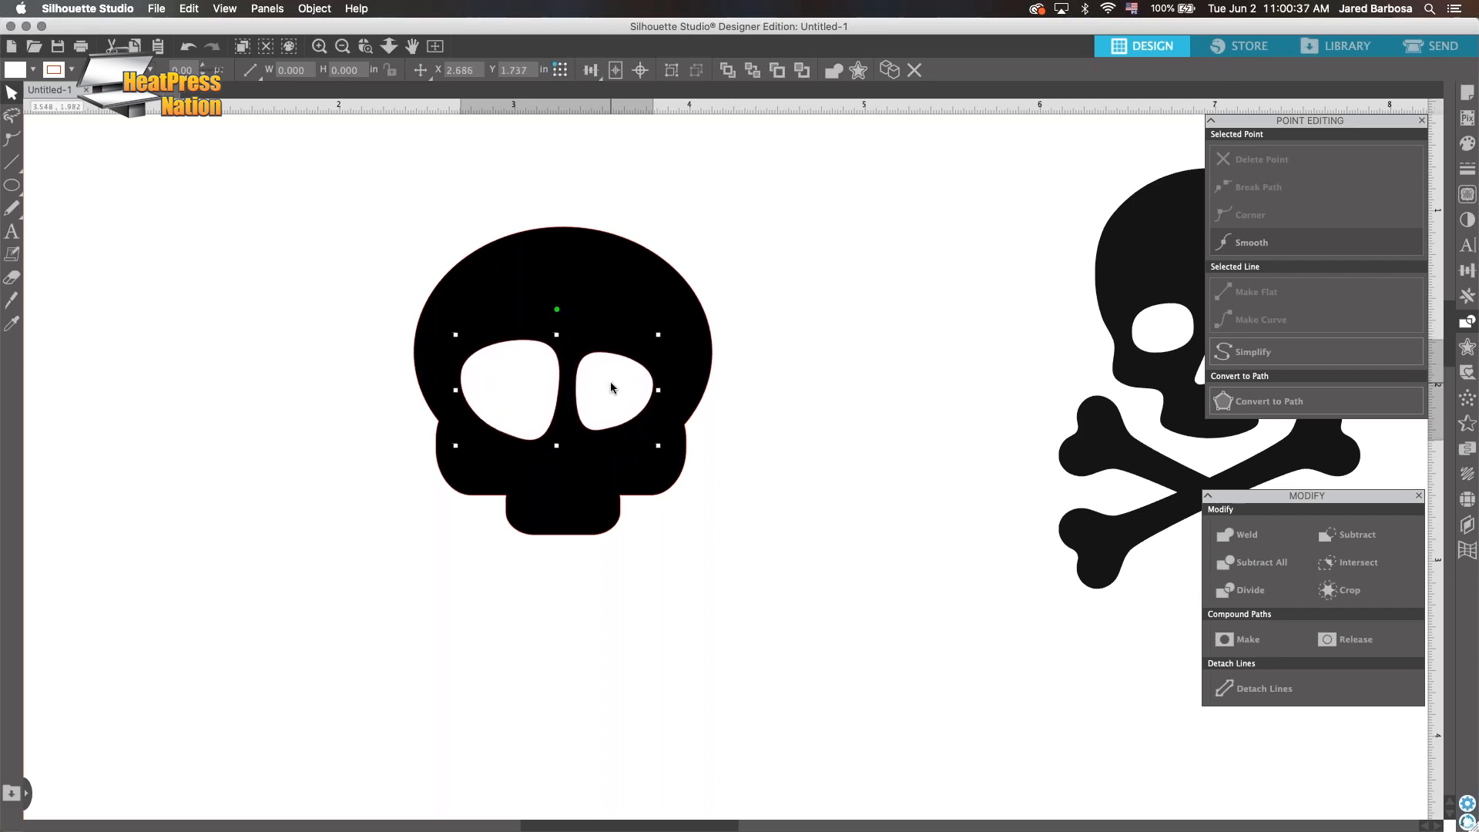
click(799, 384)
Lengthen the upward curve handles of the skull's left and right side points to make the crown broader and squarer
click(581, 277)
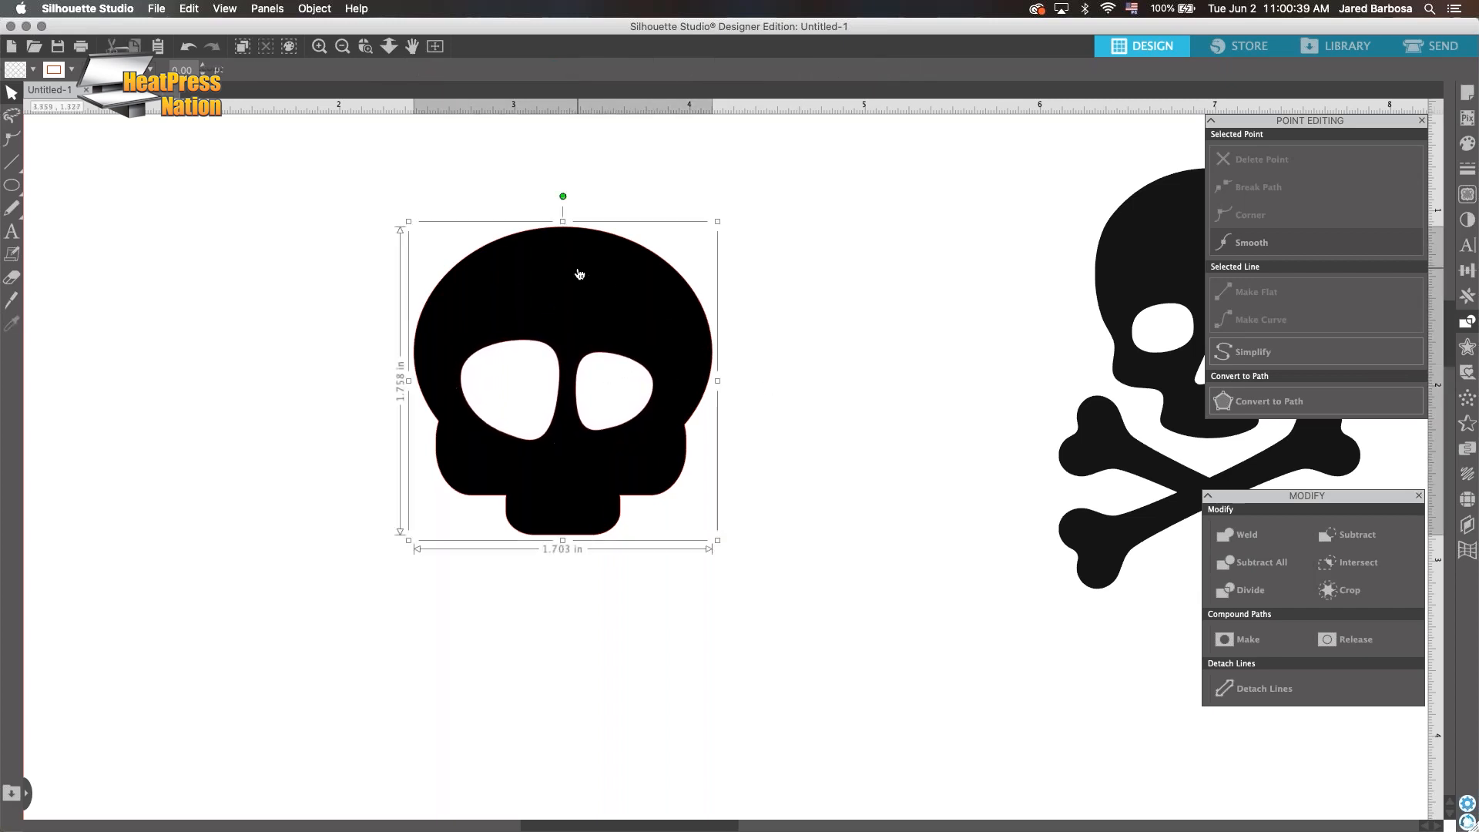
double_click(579, 273)
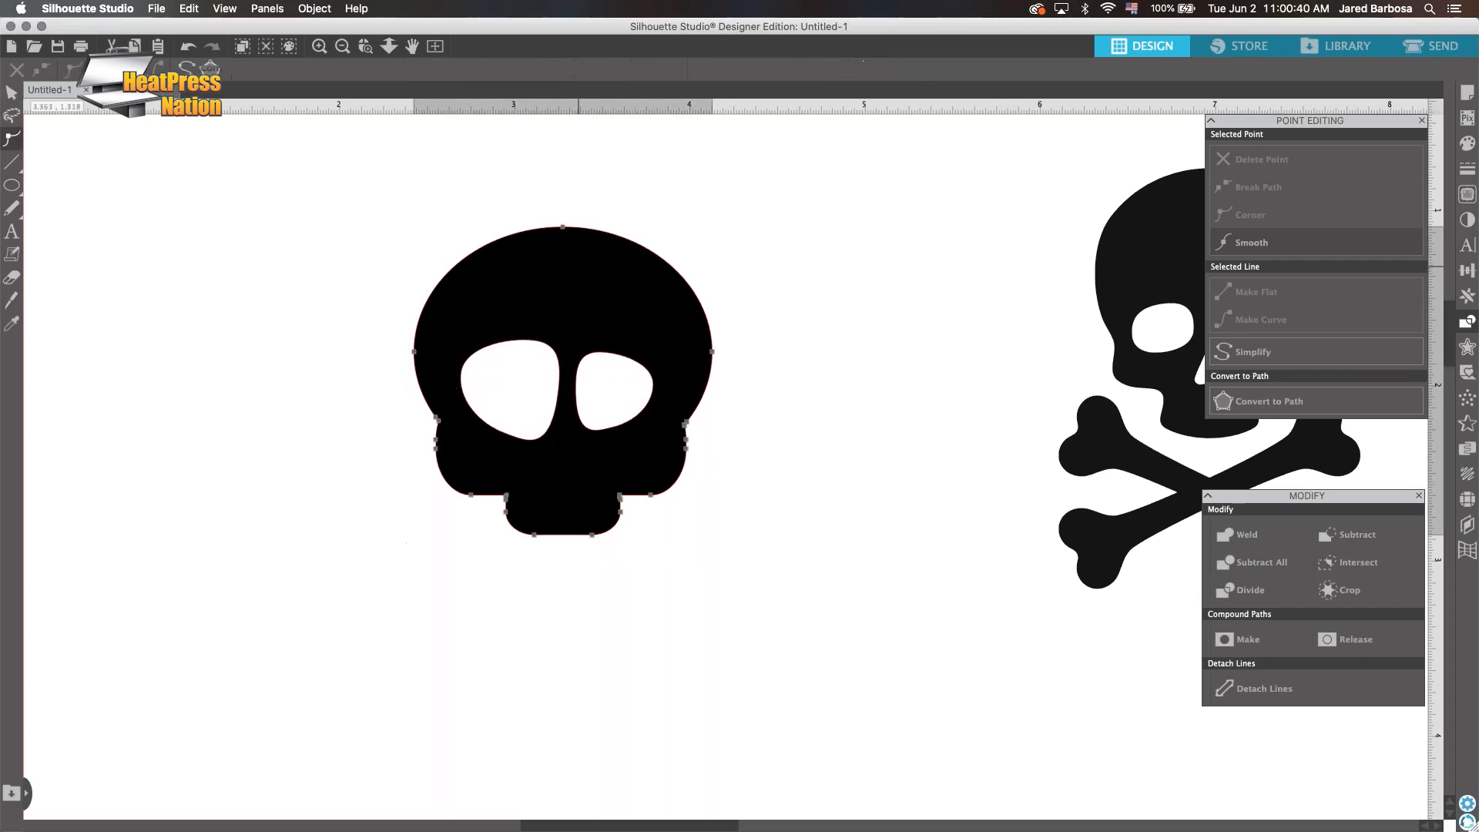
click(416, 353)
drag(416, 287, 412, 240)
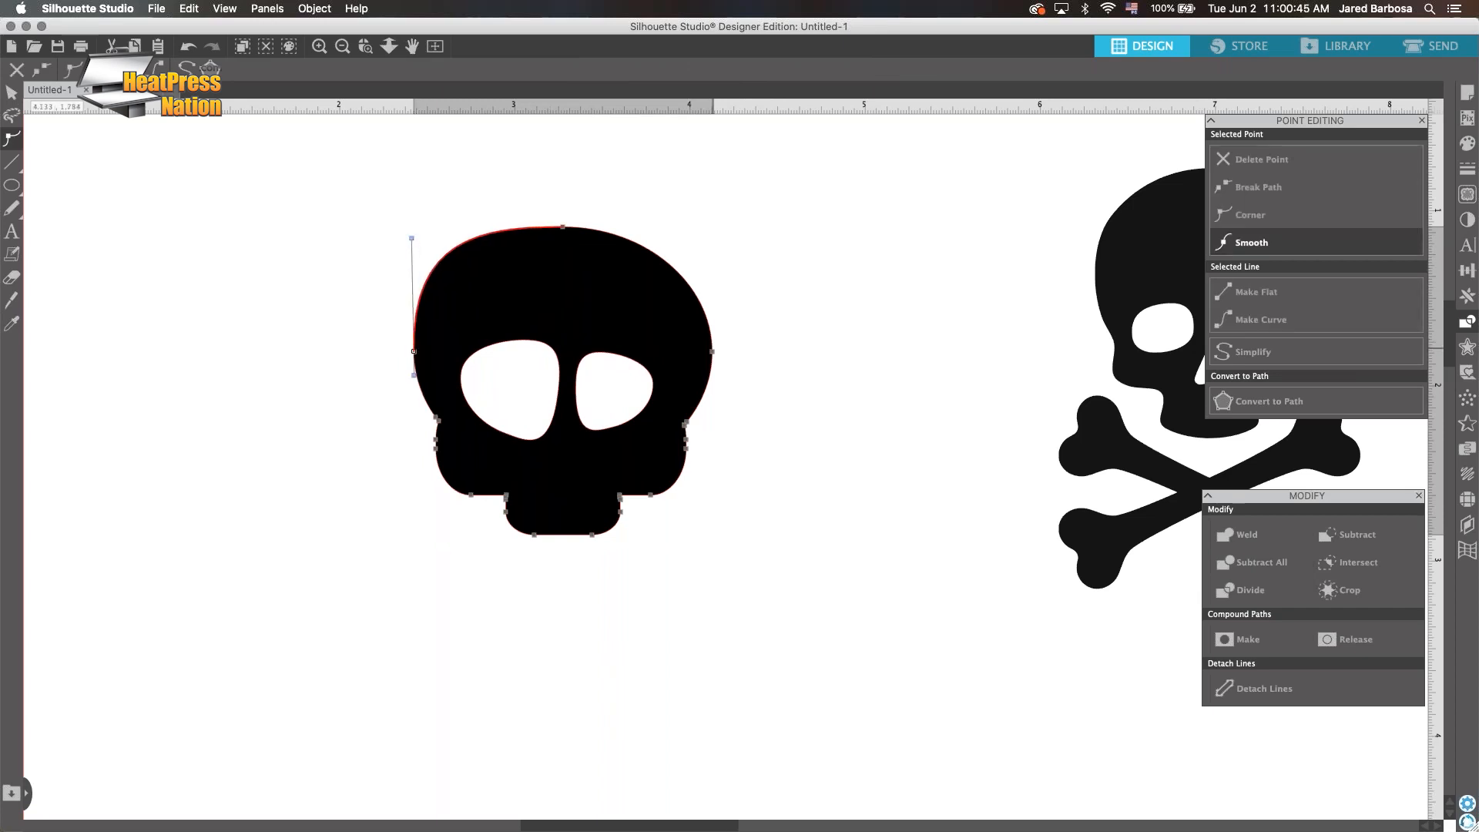
click(712, 353)
drag(713, 285, 721, 258)
click(782, 419)
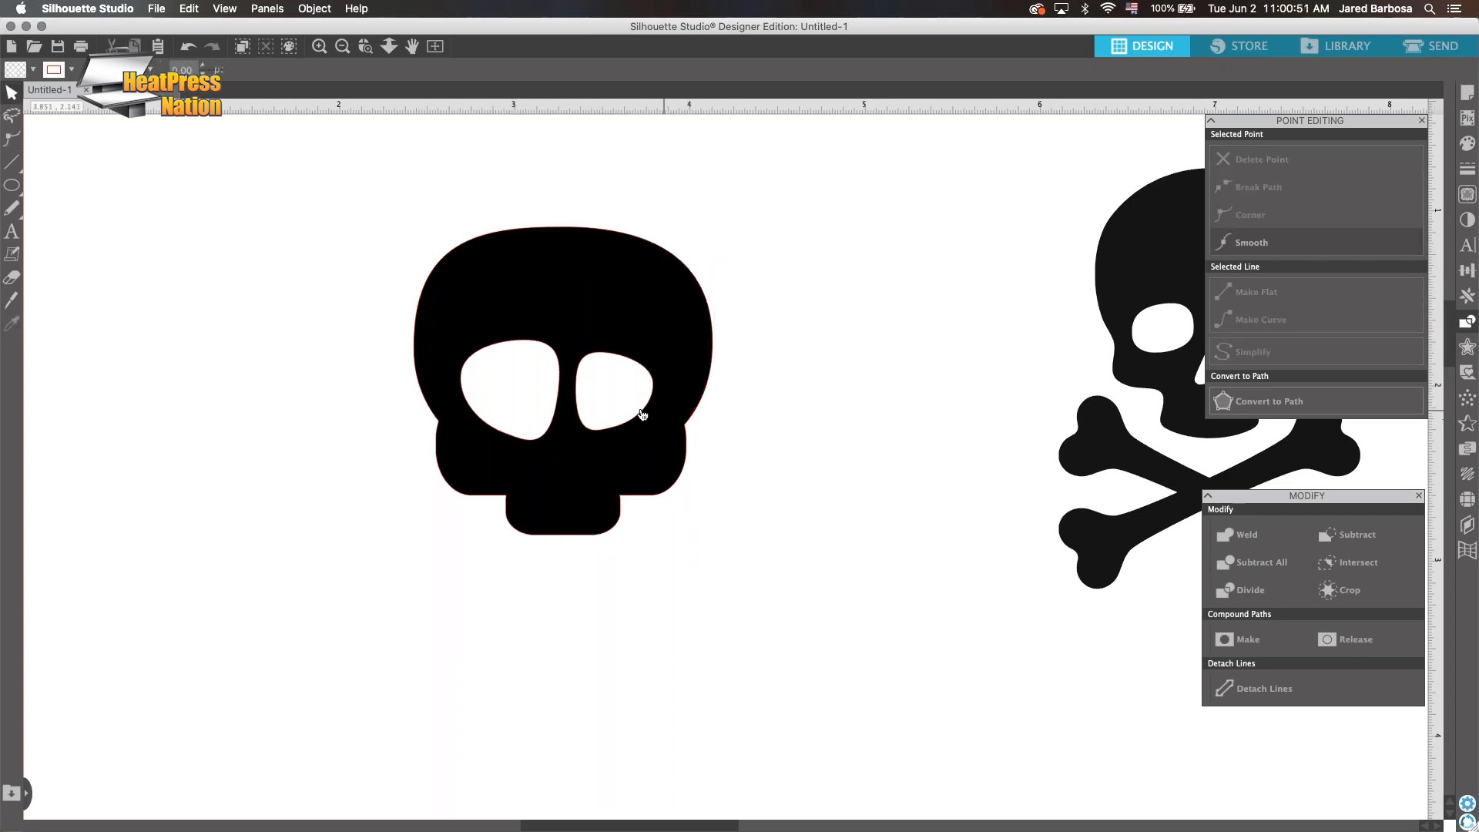
Paste a copy of the left eye socket below the eyes and turn it into an inverted nostril about 0.08 by 0.16 in
click(543, 395)
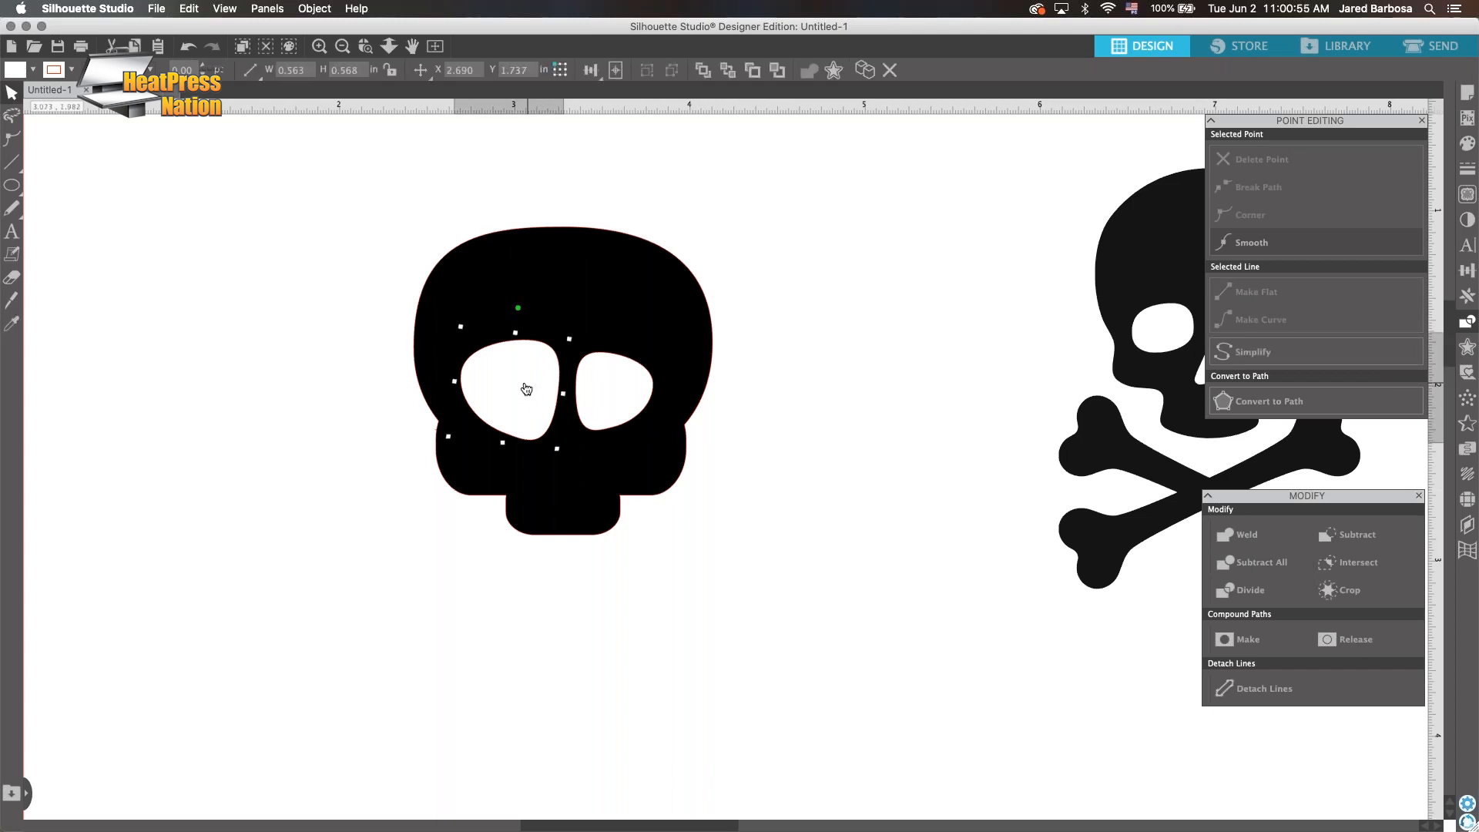
key(super+v)
drag(546, 428, 555, 461)
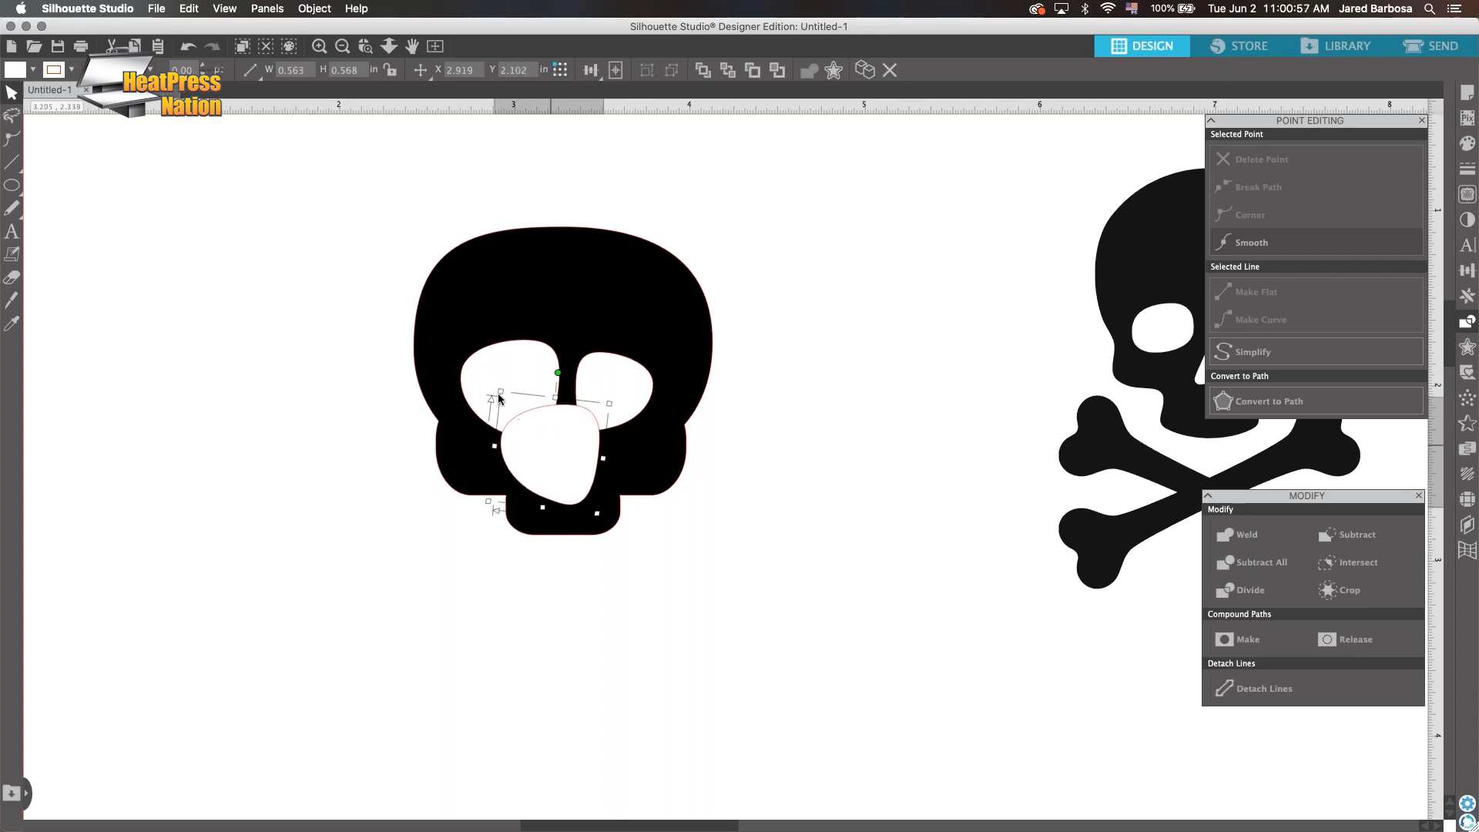
drag(501, 391, 539, 573)
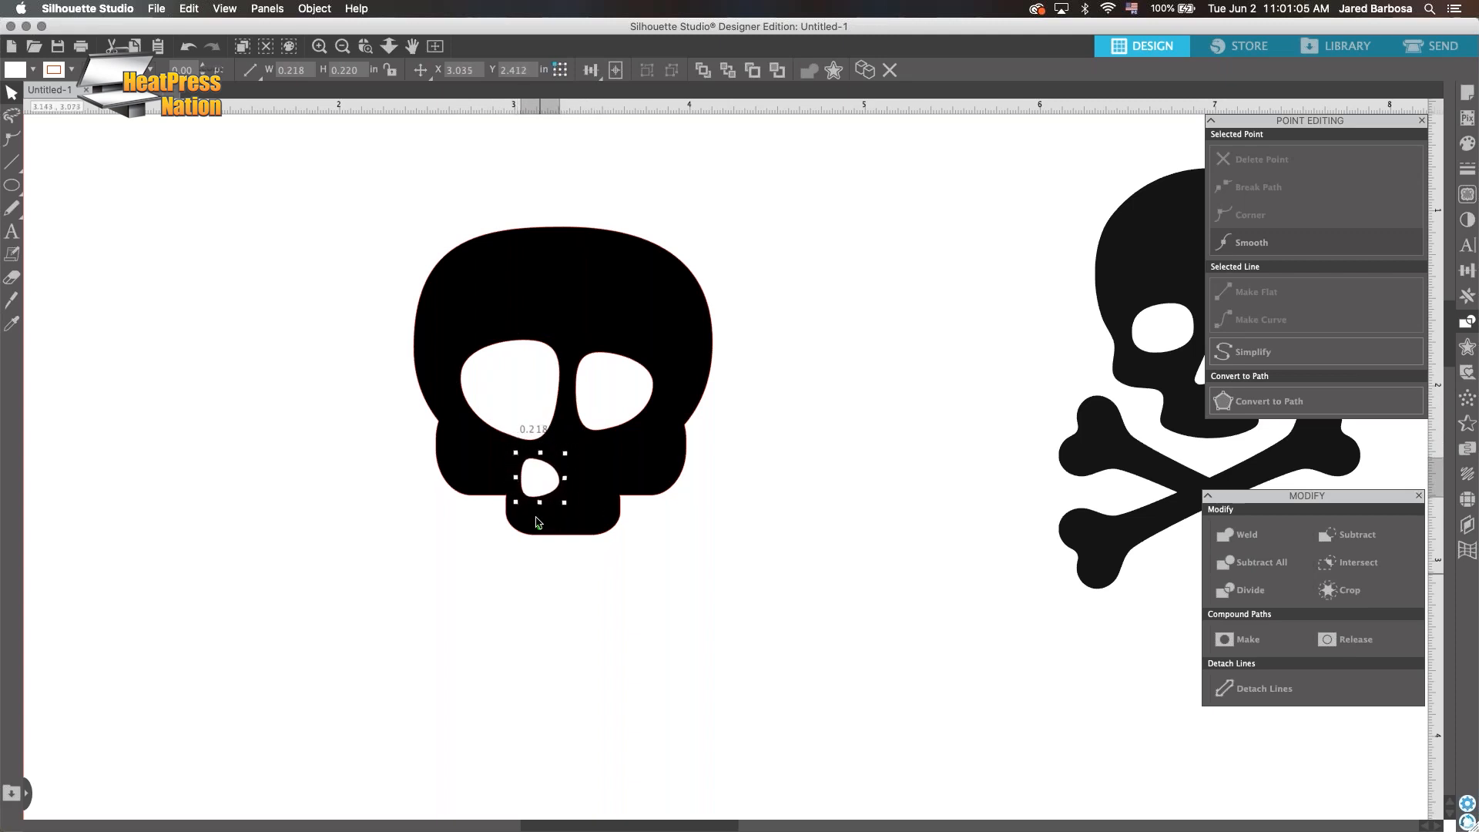
mouse_move(573, 486)
mouse_down()
mouse_move(617, 481)
mouse_move(592, 472)
mouse_move(591, 490)
mouse_up()
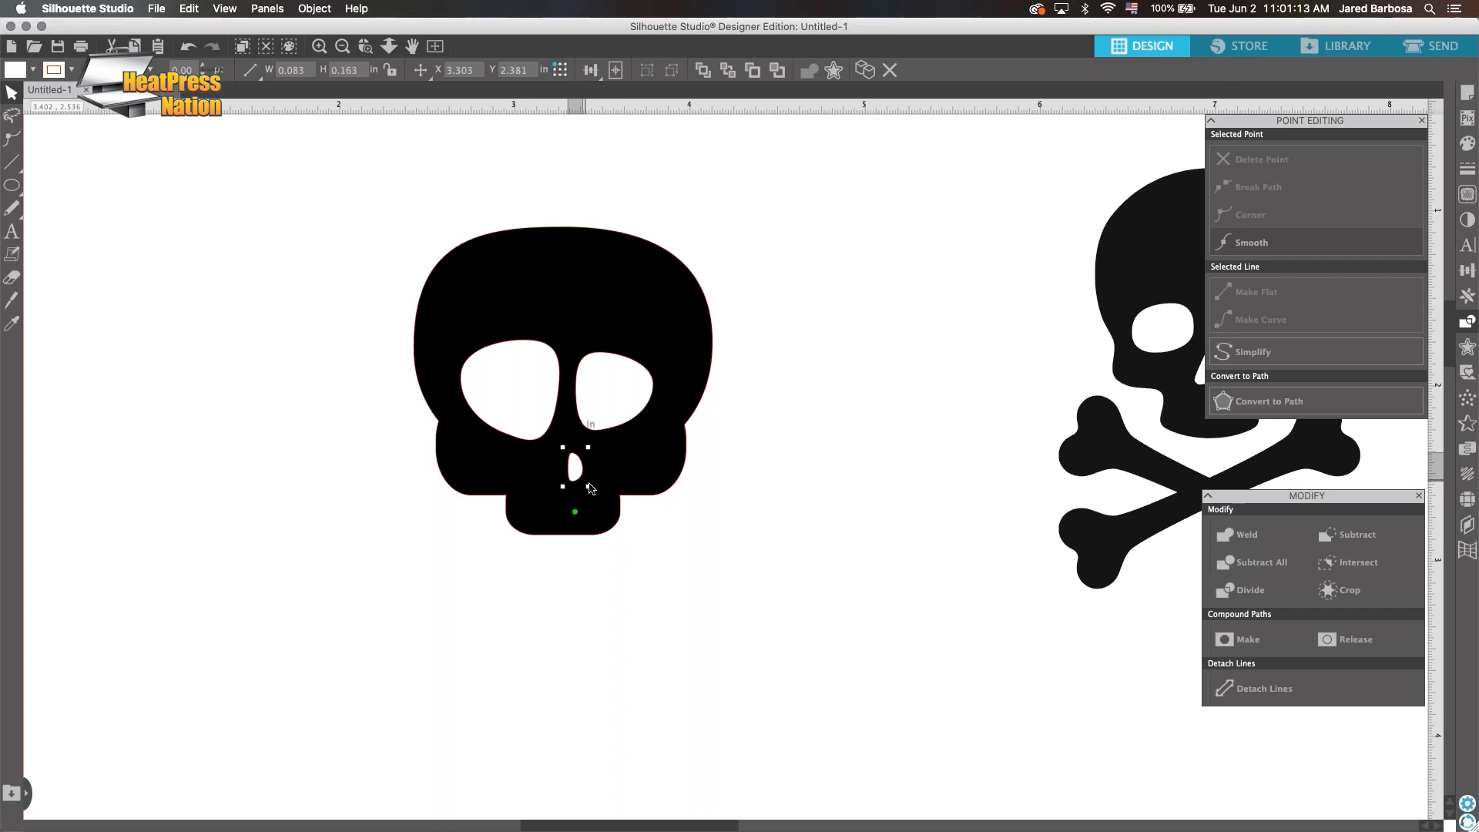
Copy and paste the nostril, flip the copy horizontally, place it just left of the original and select both nostrils
right_click(577, 470)
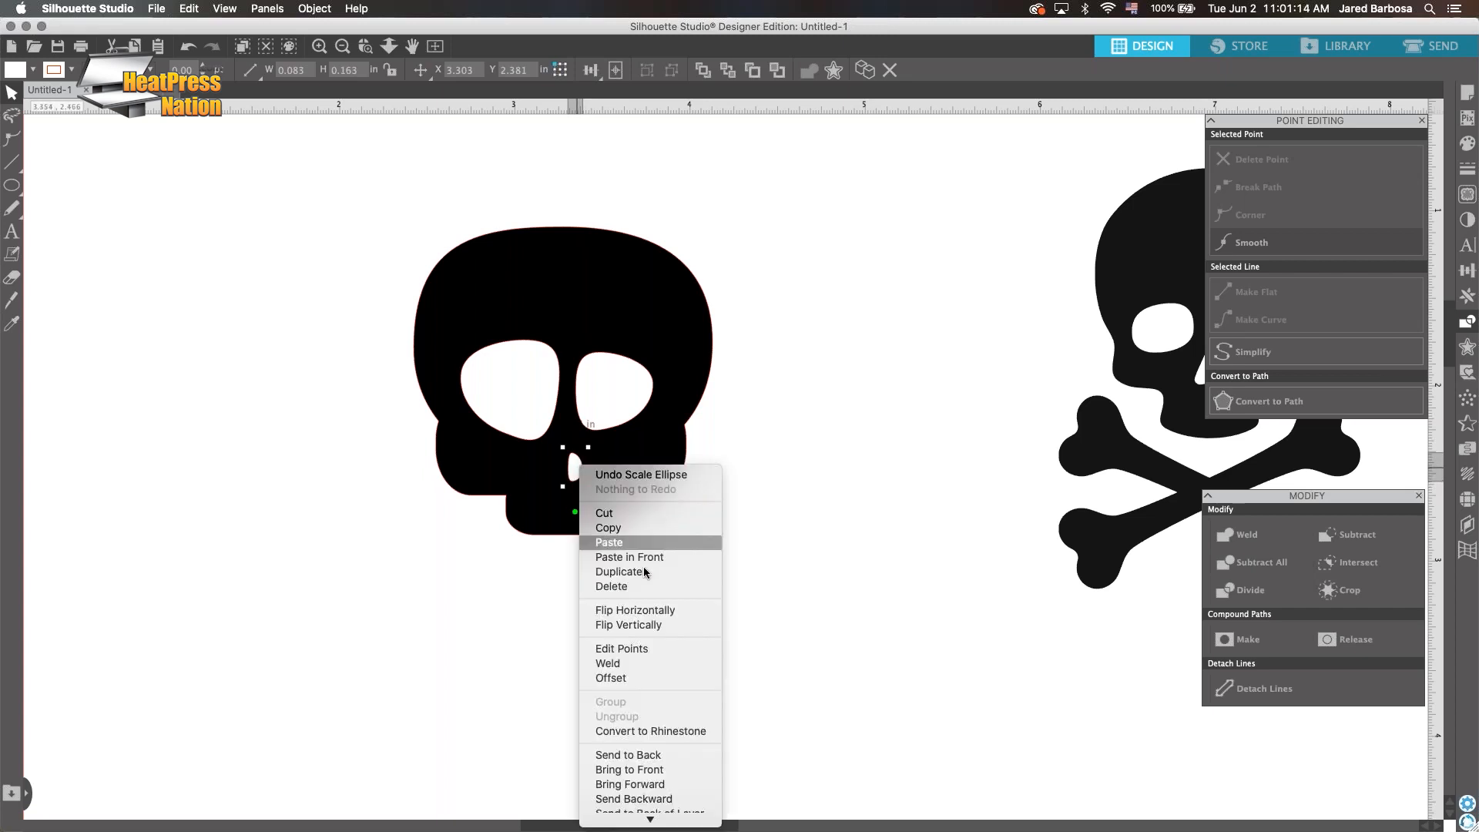
click(572, 476)
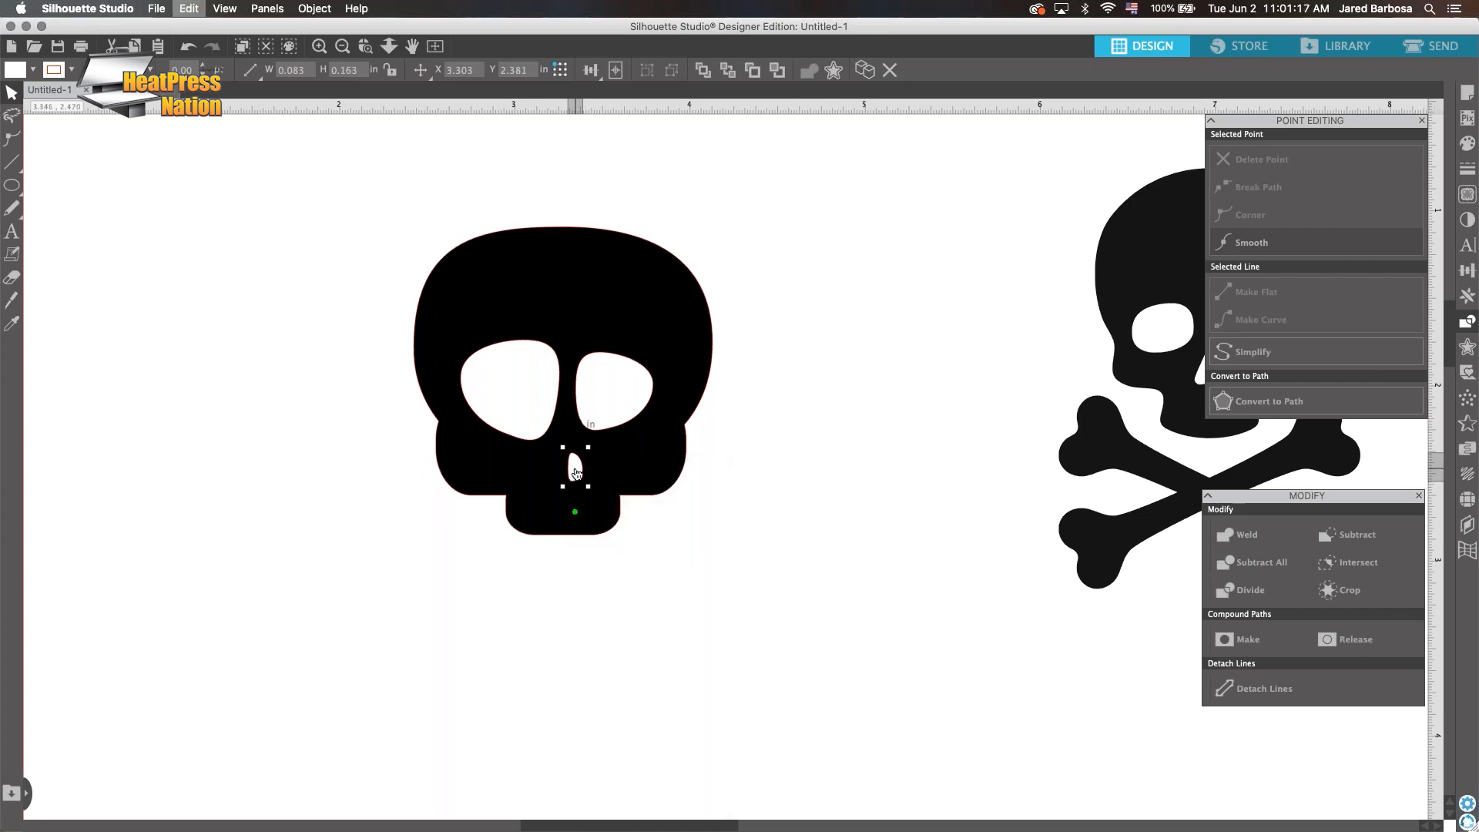
key(super+v)
right_click(605, 495)
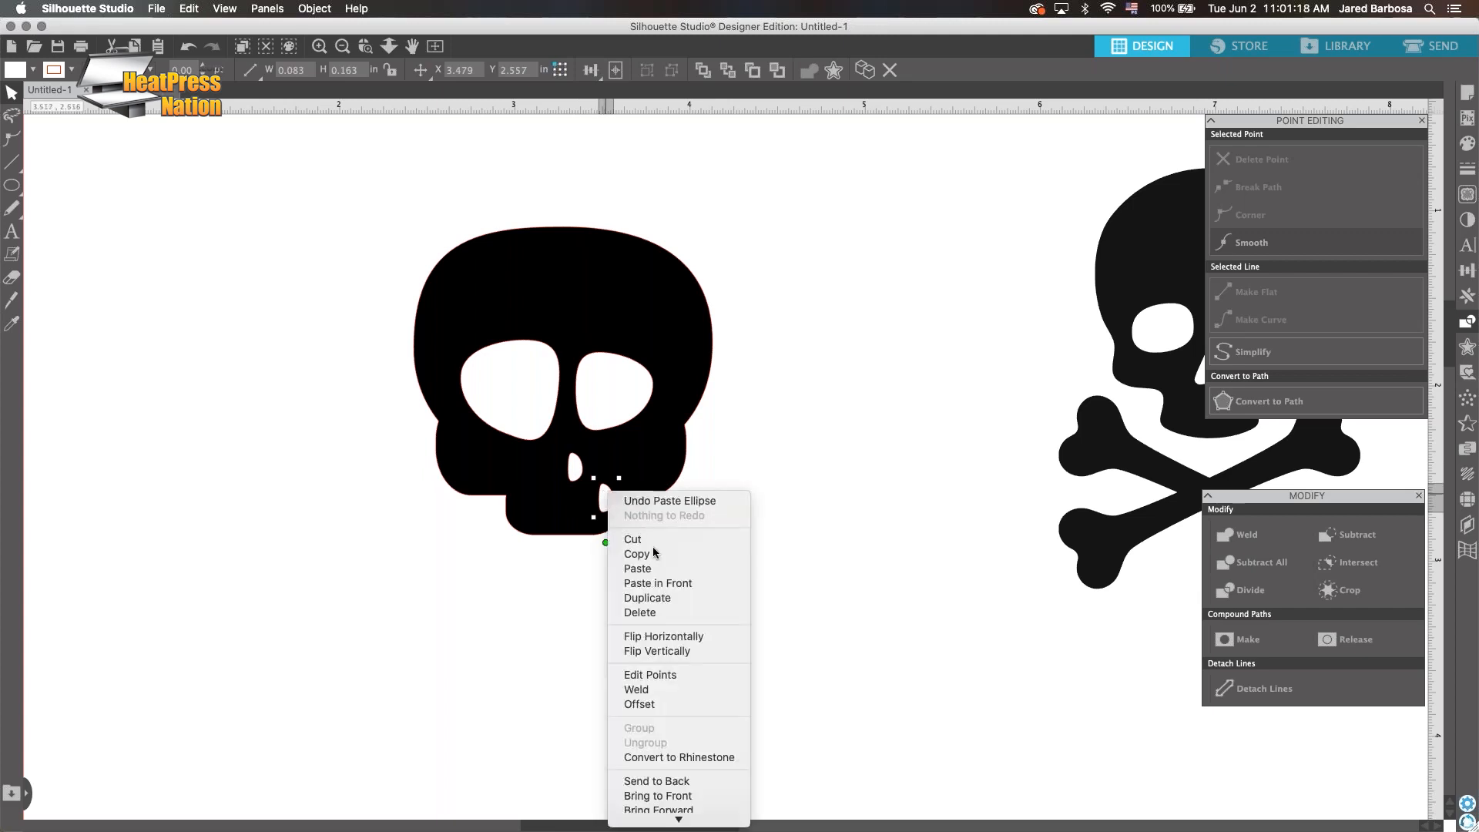
click(667, 635)
drag(600, 507, 560, 477)
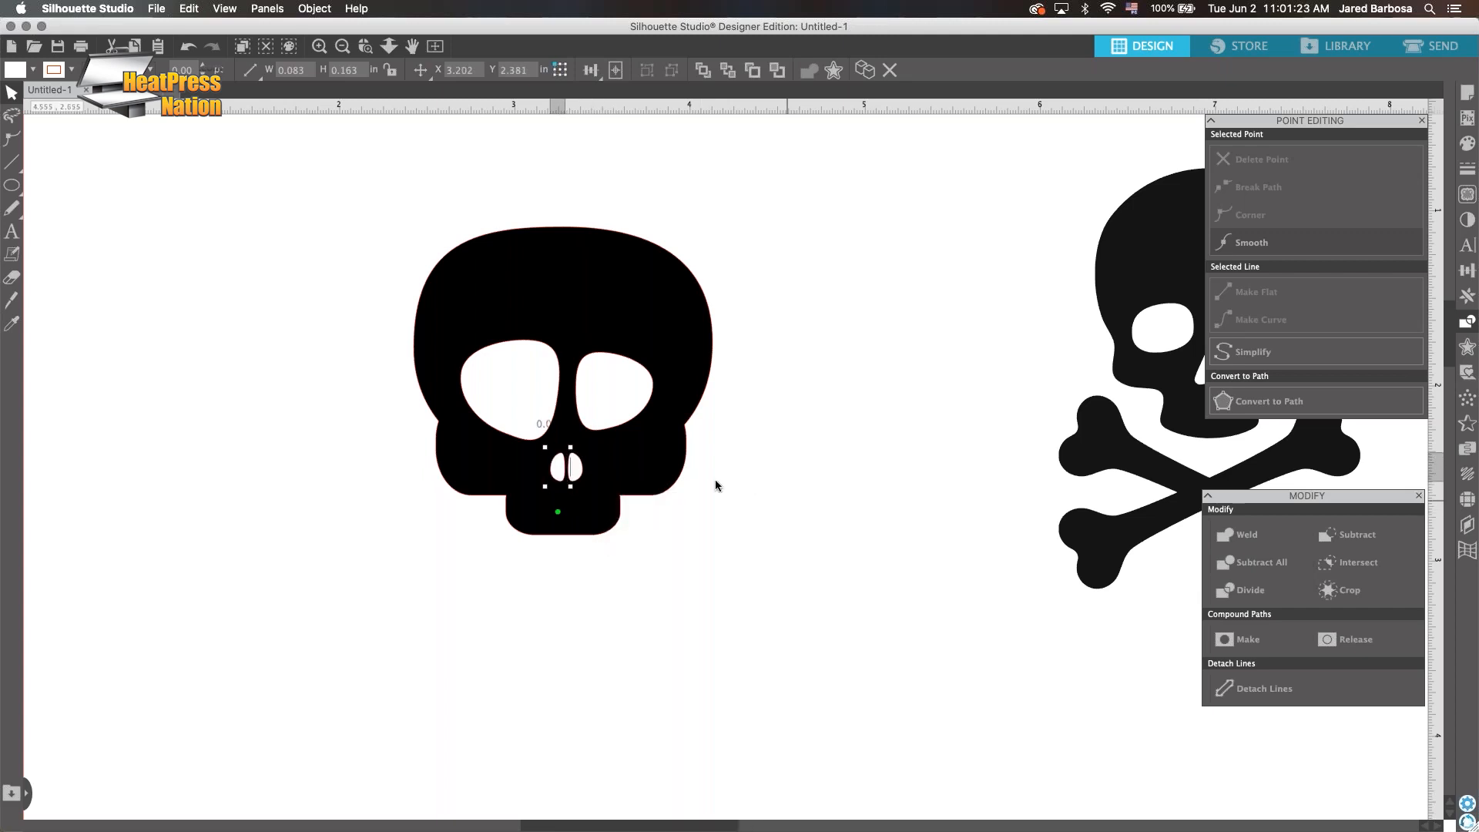
shift+click(576, 473)
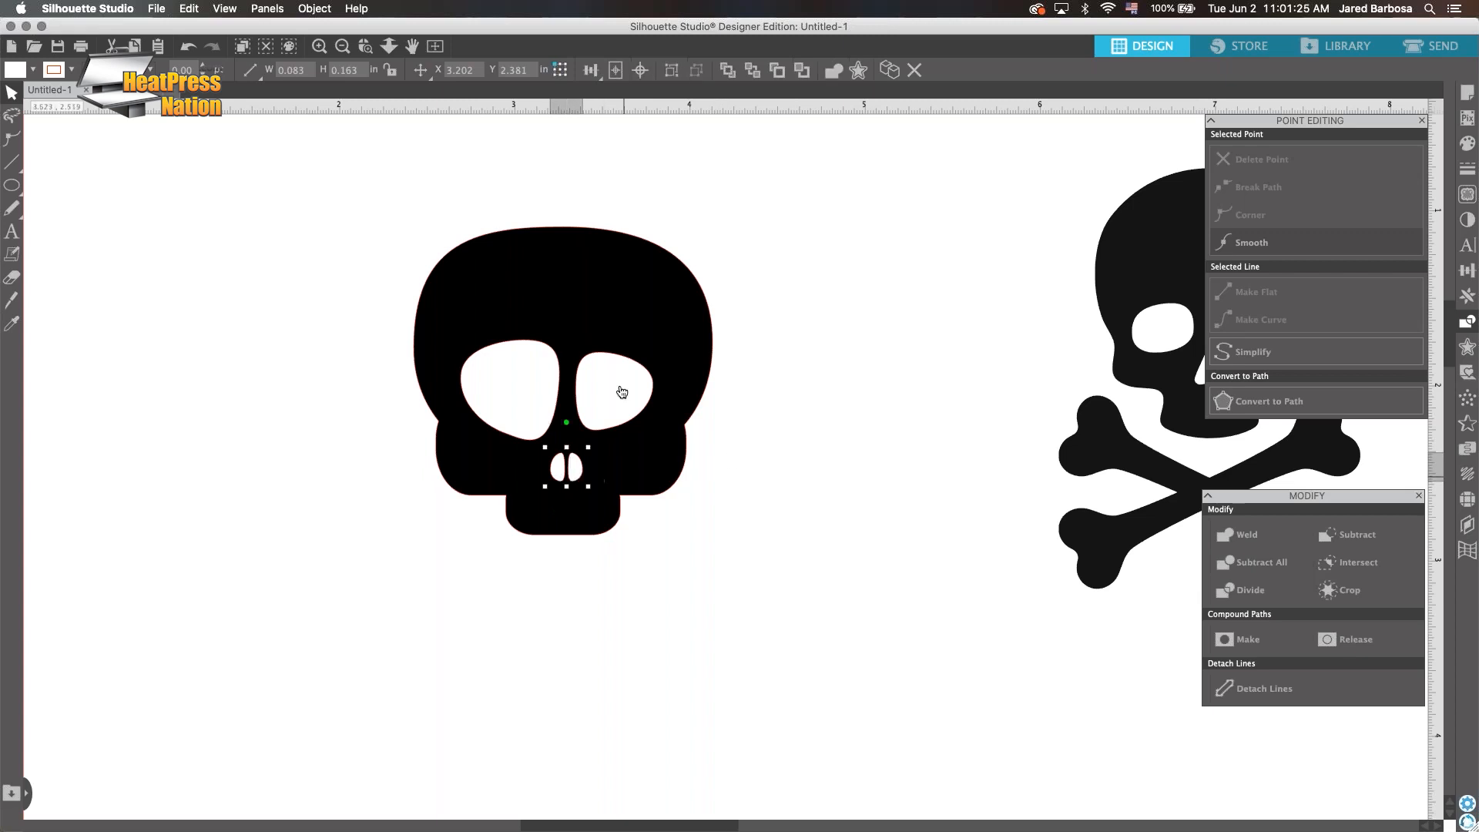
Align the two nostrils by their middles, group them and nudge the pair slightly left to center it on the skull
click(591, 70)
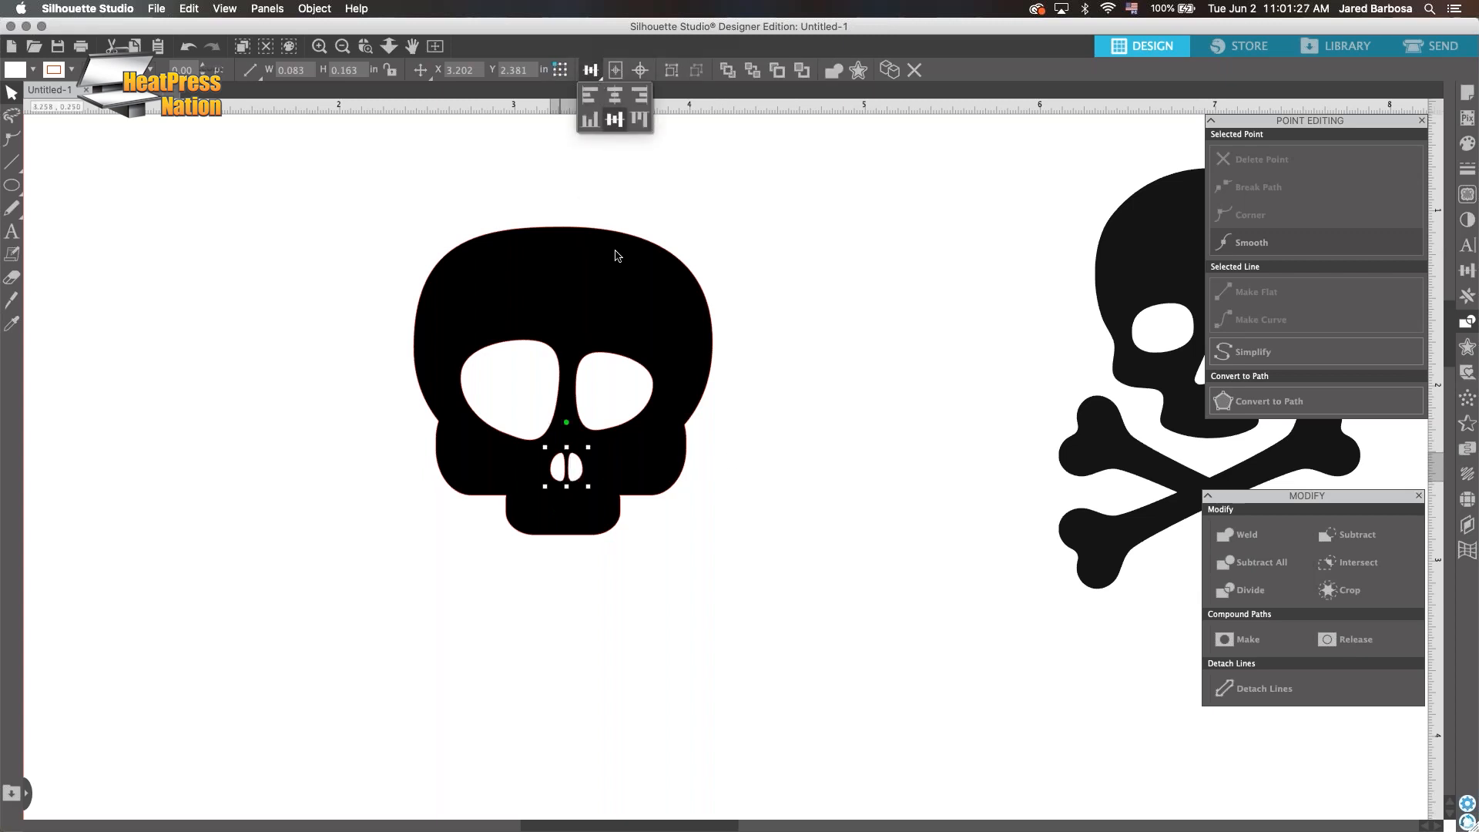
right_click(577, 469)
click(628, 697)
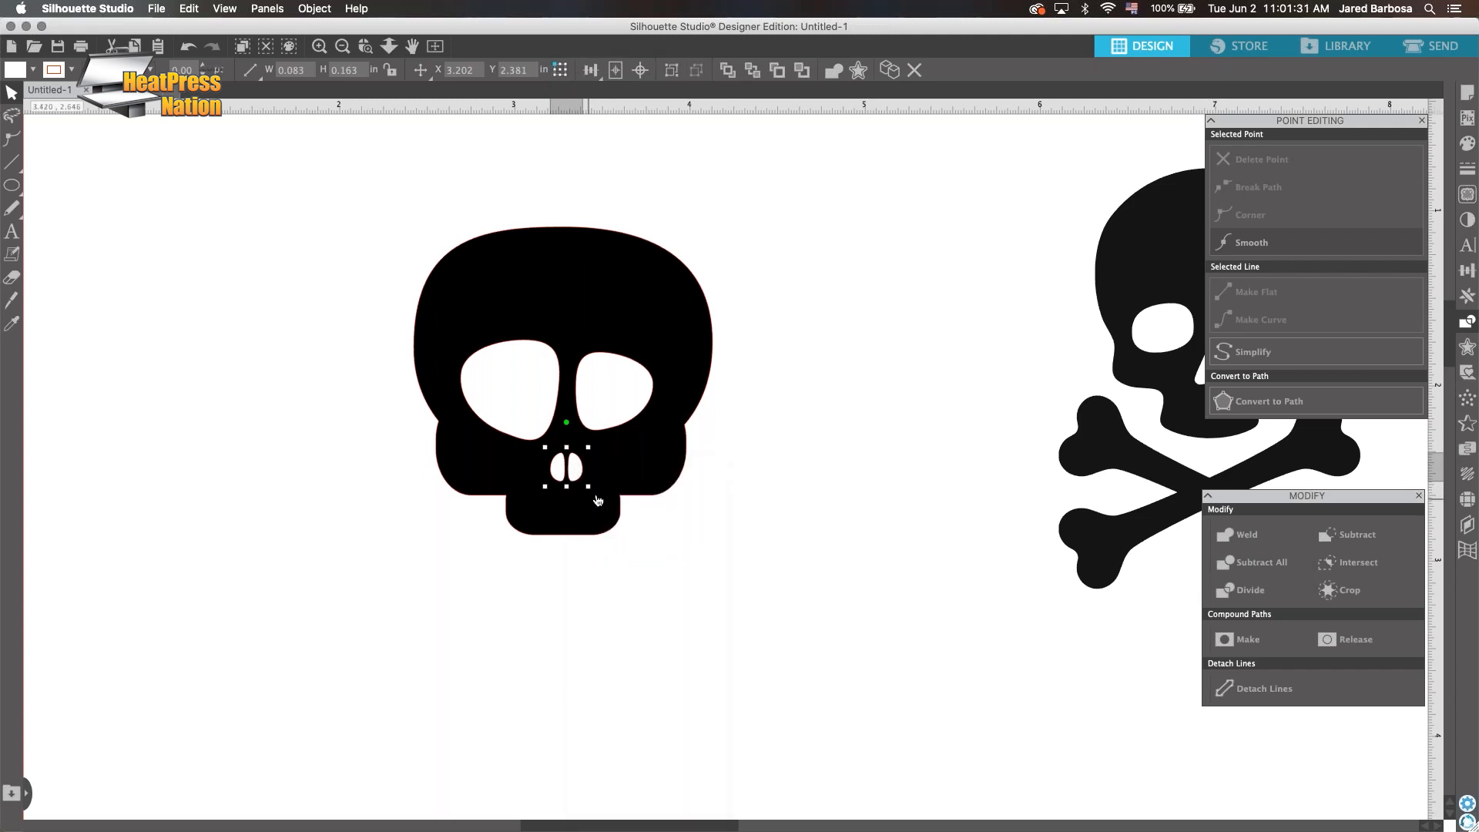
click(836, 483)
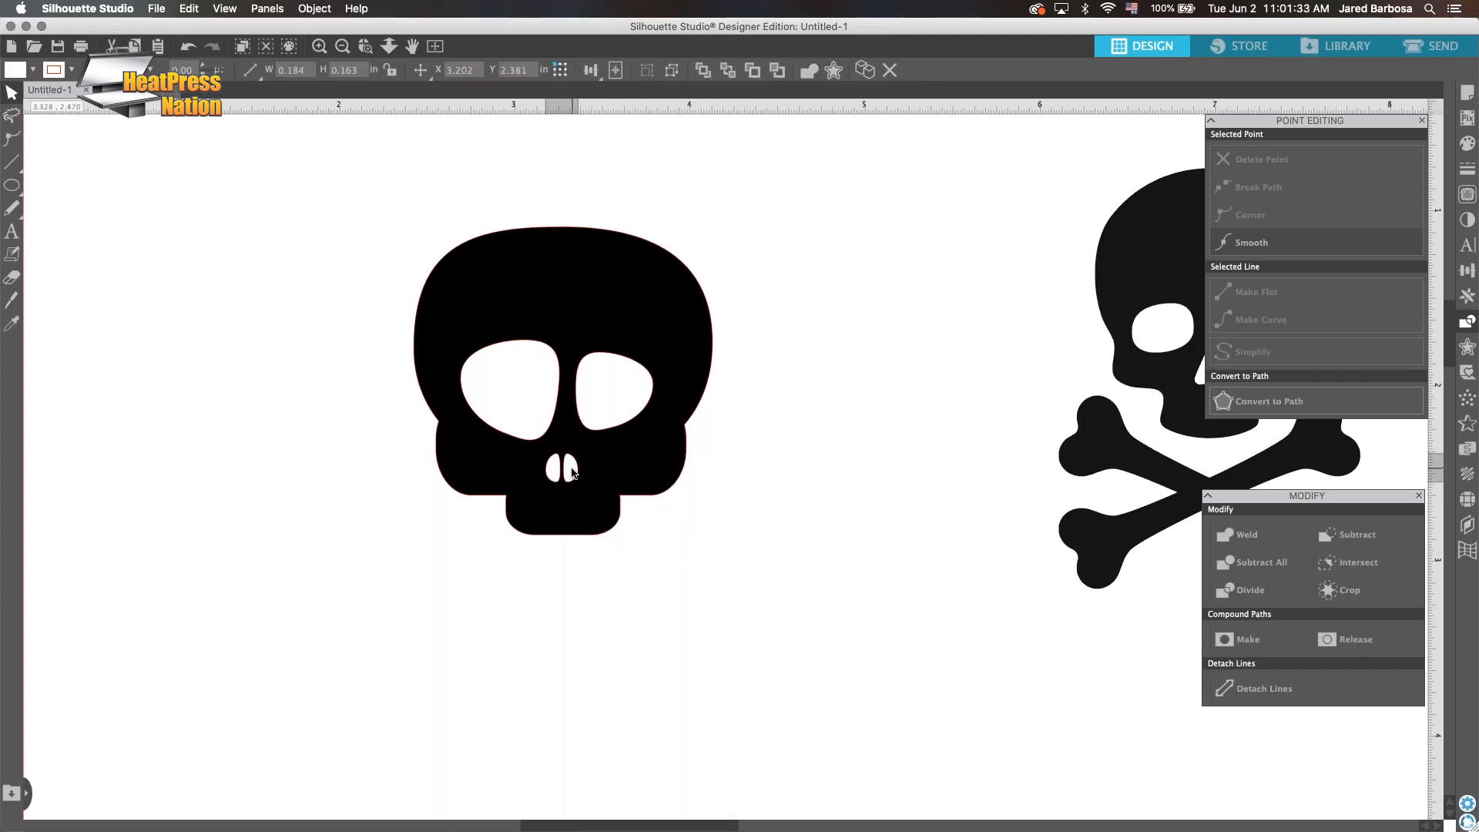
drag(572, 471, 571, 473)
click(607, 558)
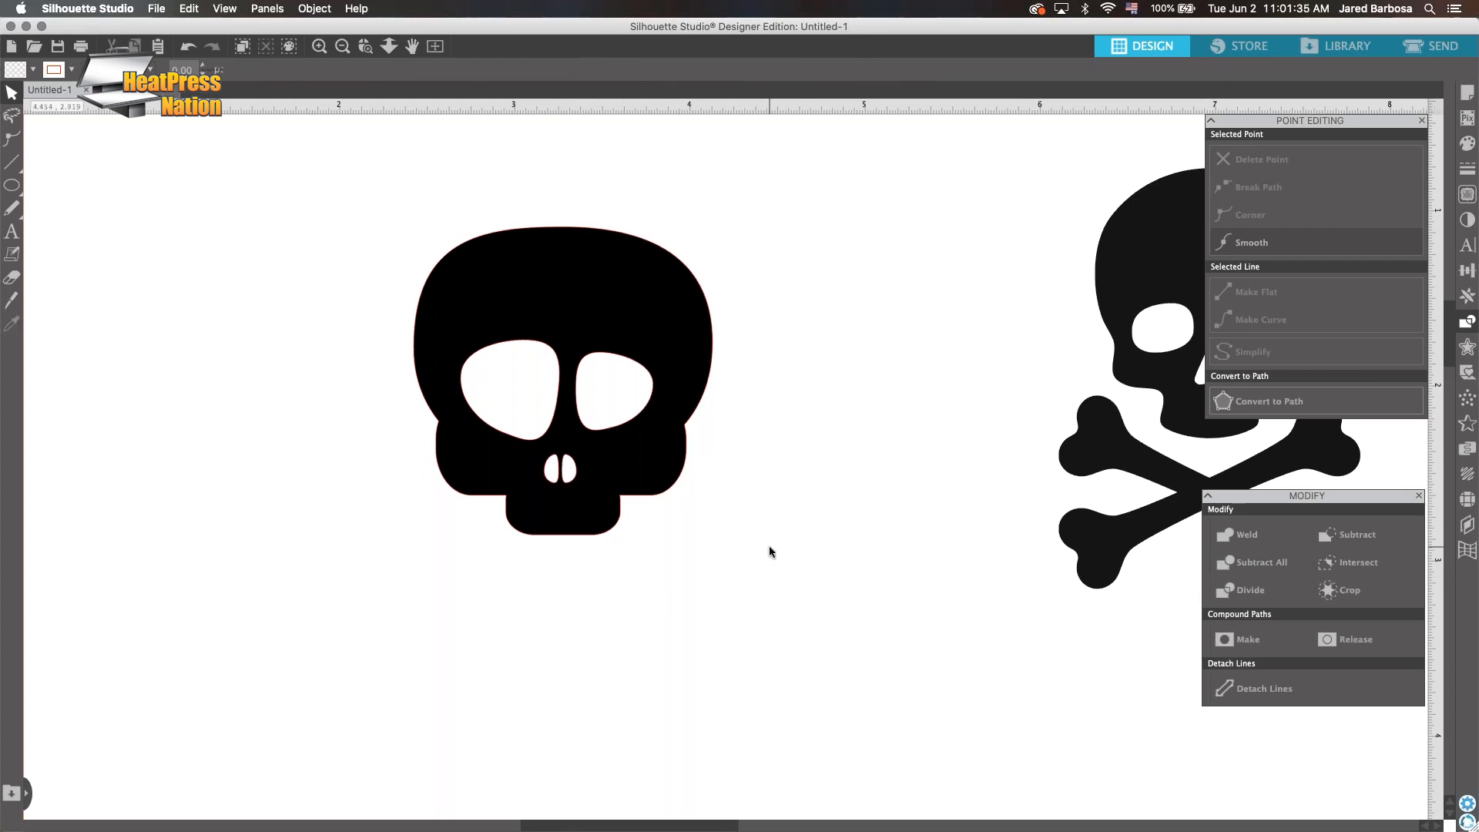
Move the reference skull and crossbones artwork closer to the drawn skull and slightly lower
scroll(759, 540, right, 5)
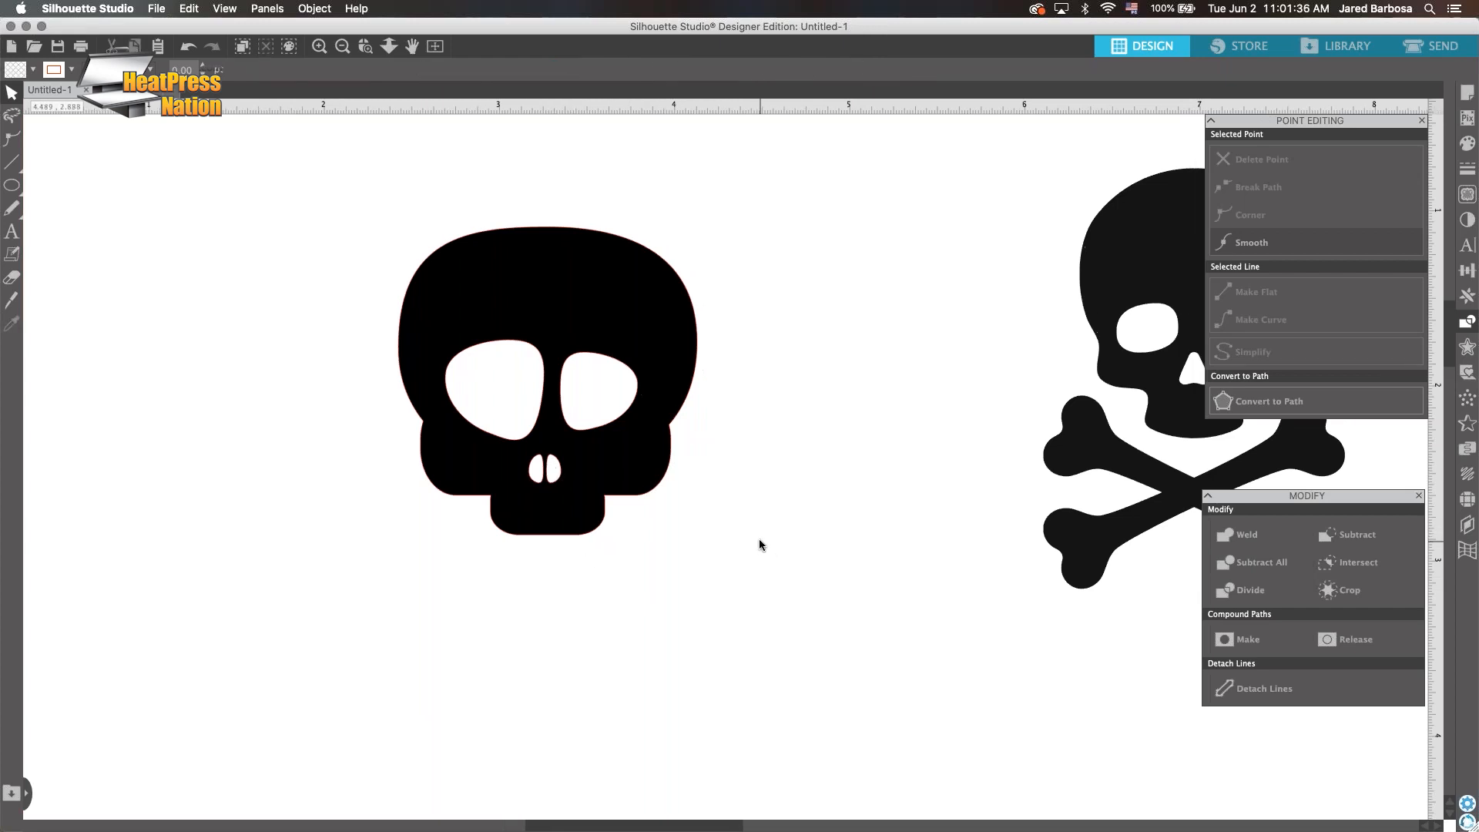
scroll(752, 537, right, 1)
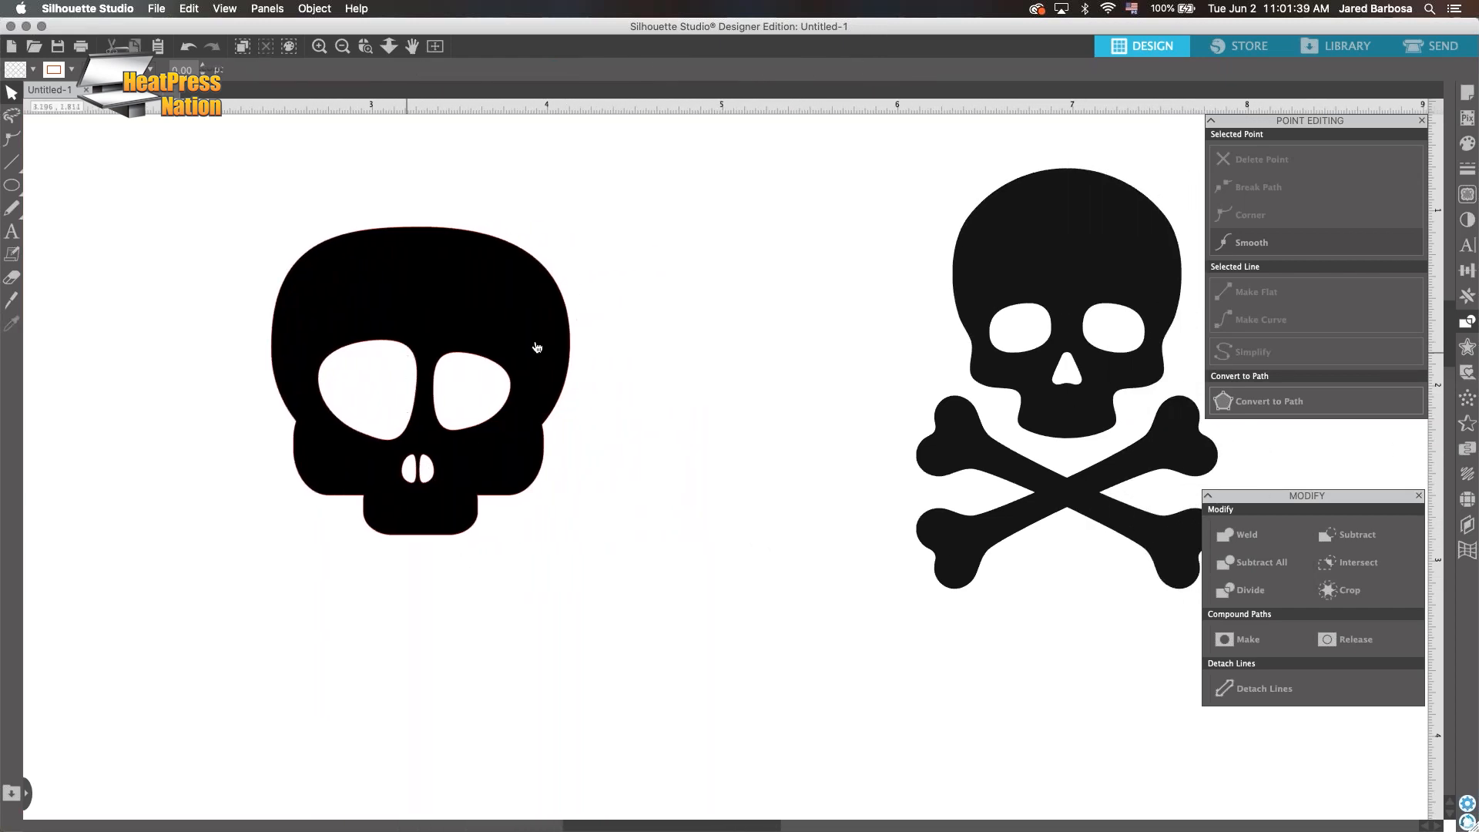
drag(1079, 274, 962, 311)
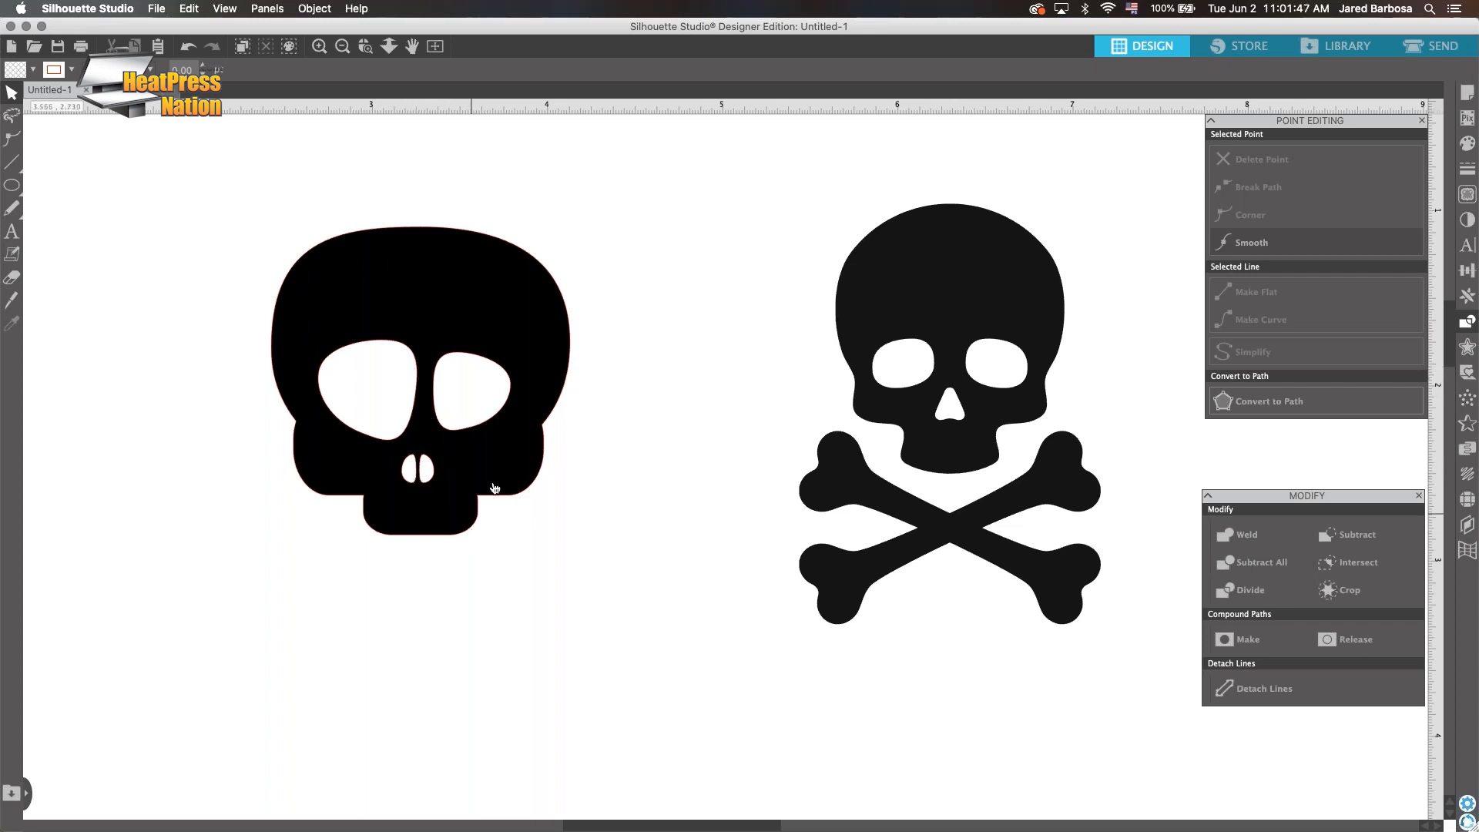
scroll(510, 535, down, 3)
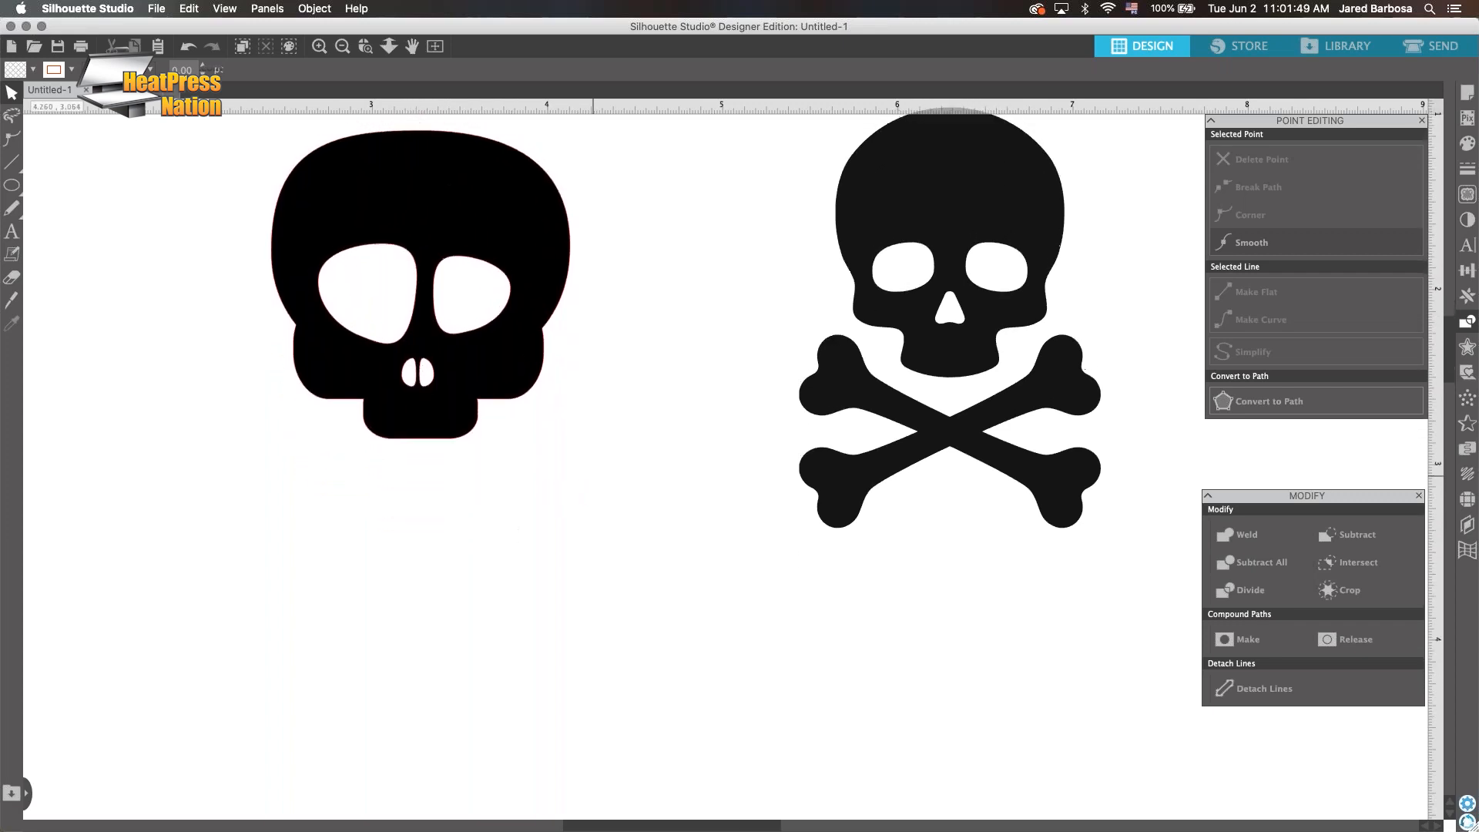
scroll(918, 178, up, 1)
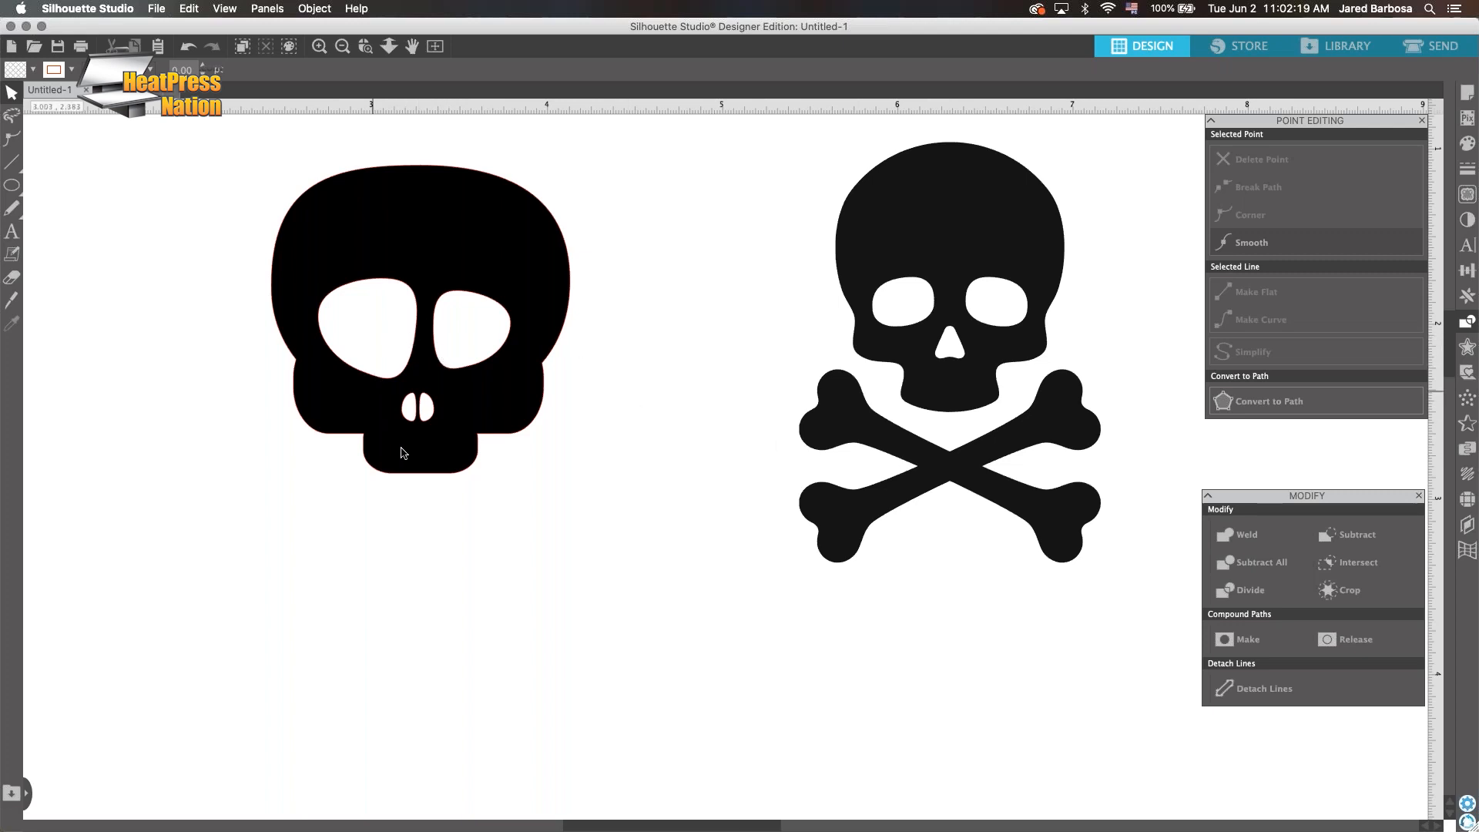
Try moving the skull's two lower cheek corner points outward in point editing, and undo both point moves
double_click(525, 416)
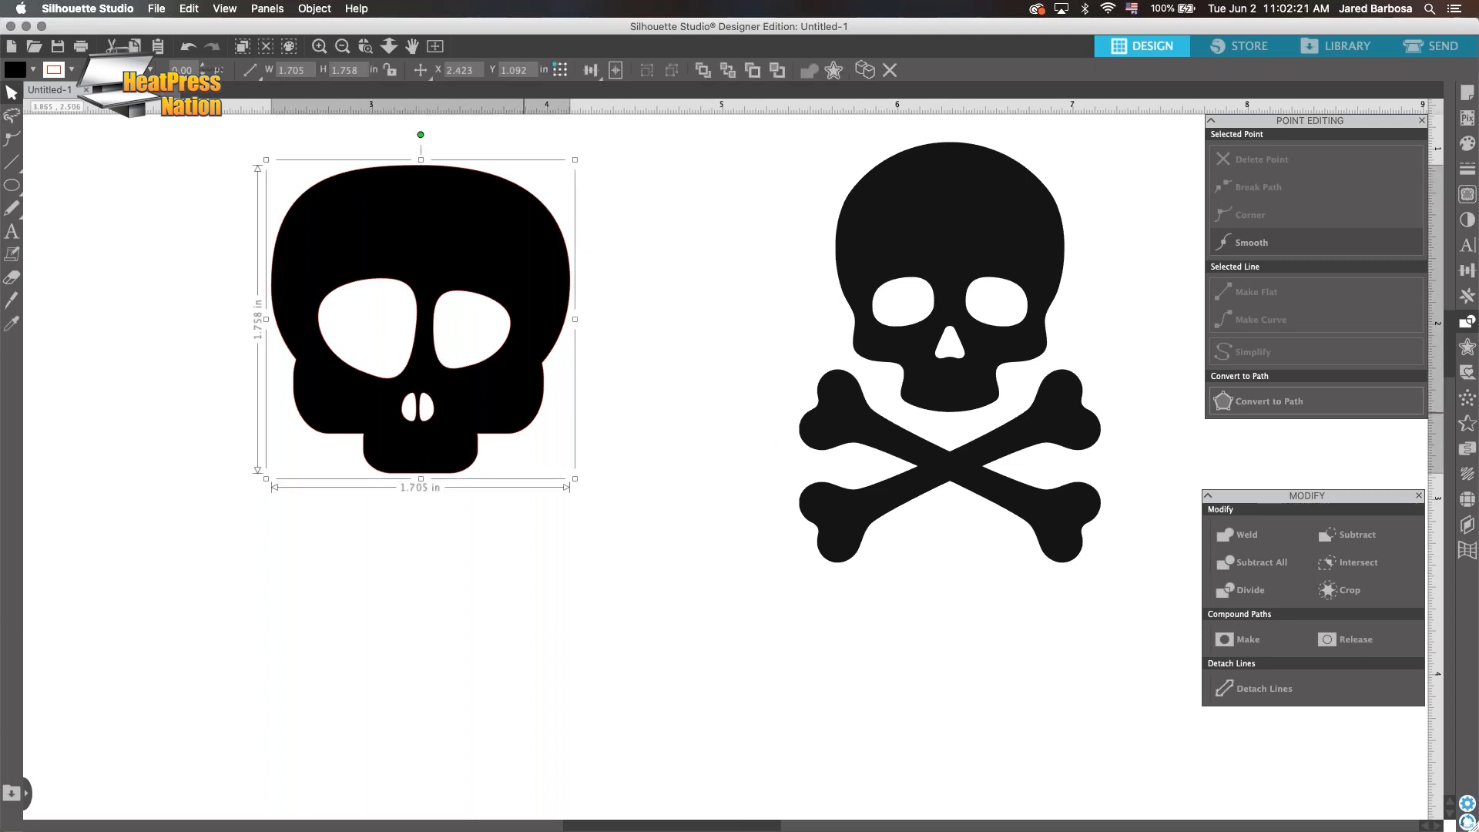
drag(537, 422, 547, 429)
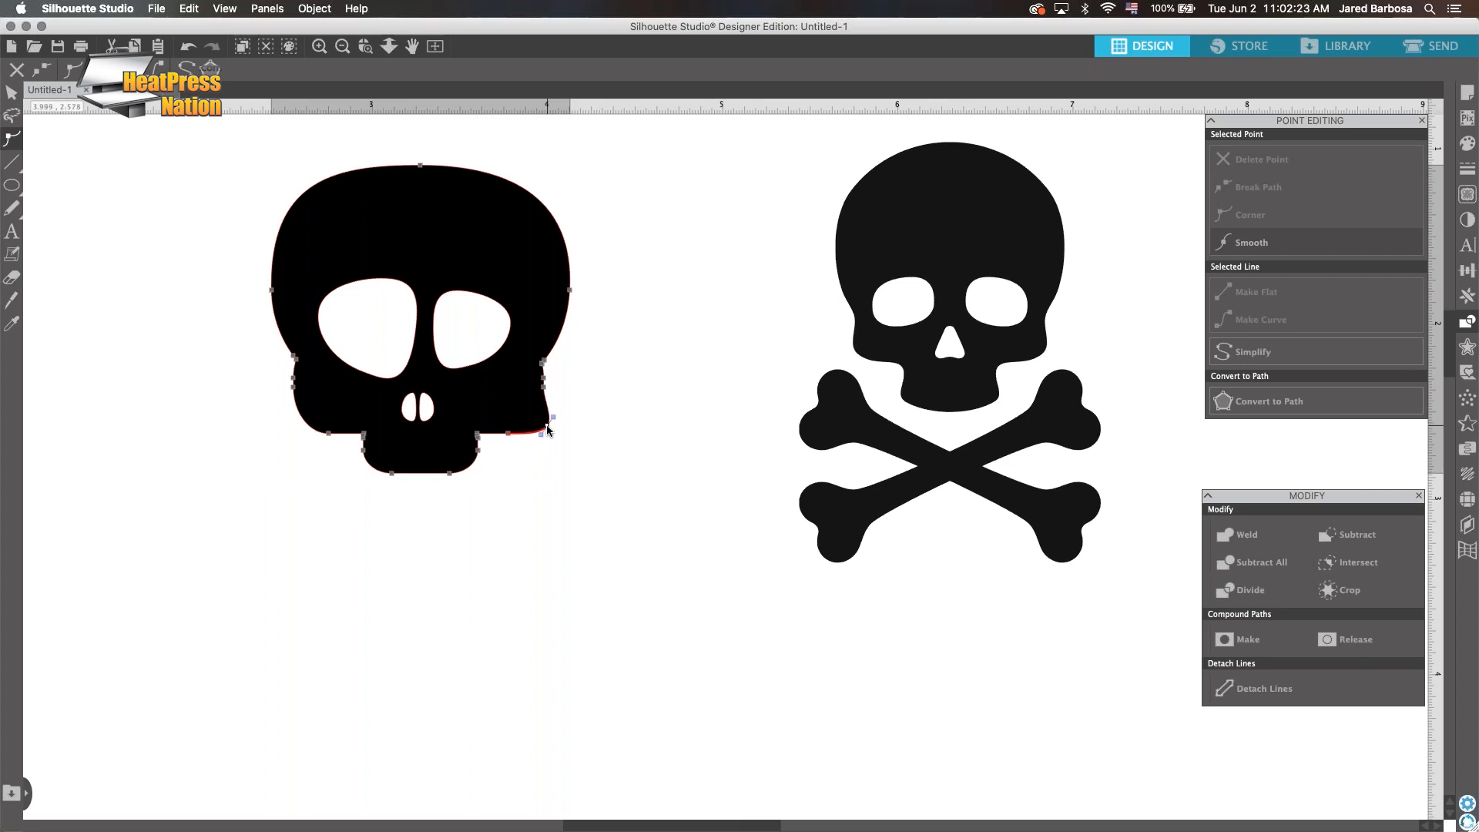
drag(306, 420, 286, 429)
click(648, 519)
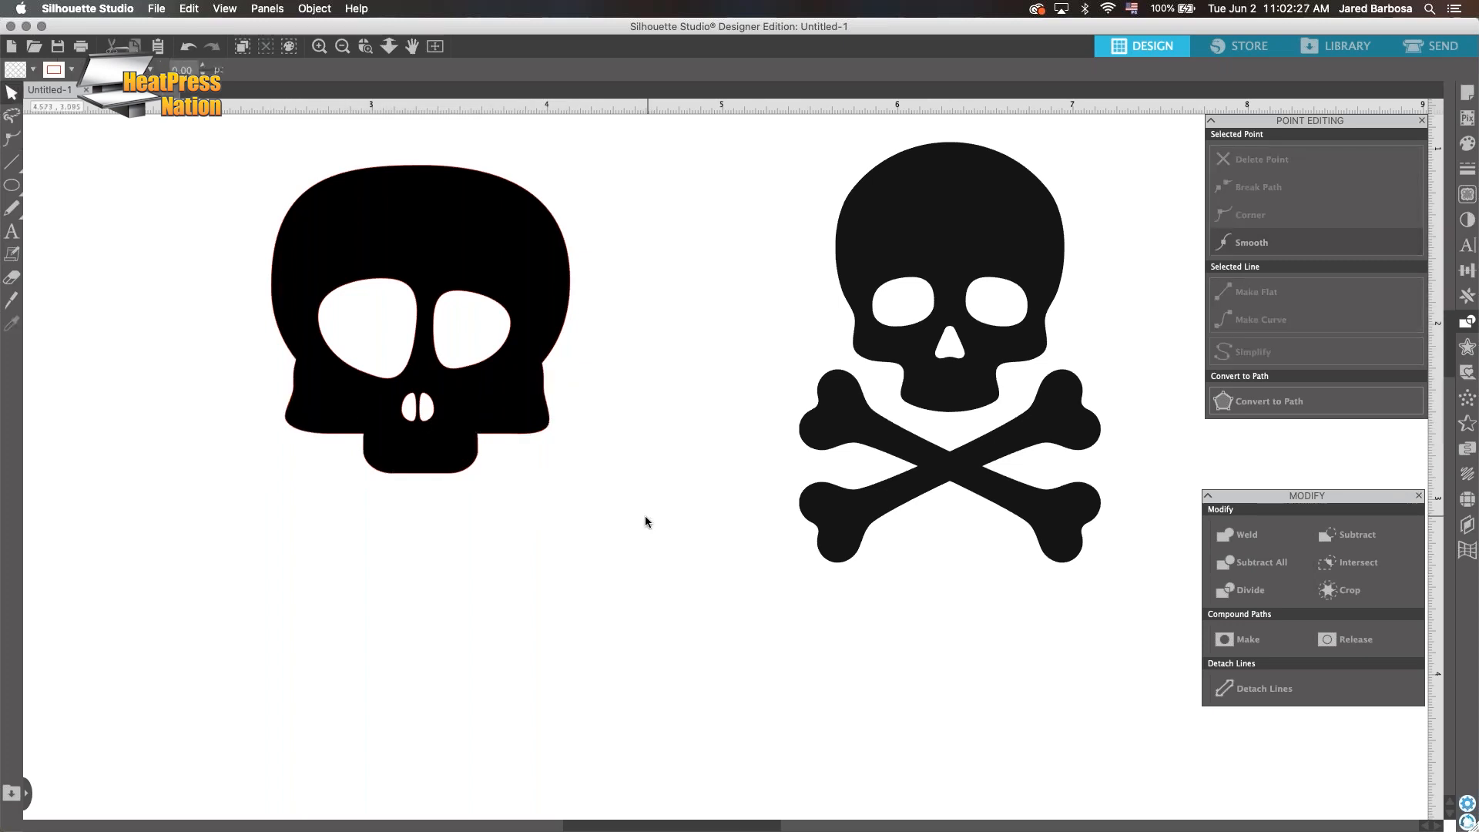
key(super+z)
key(super+z)
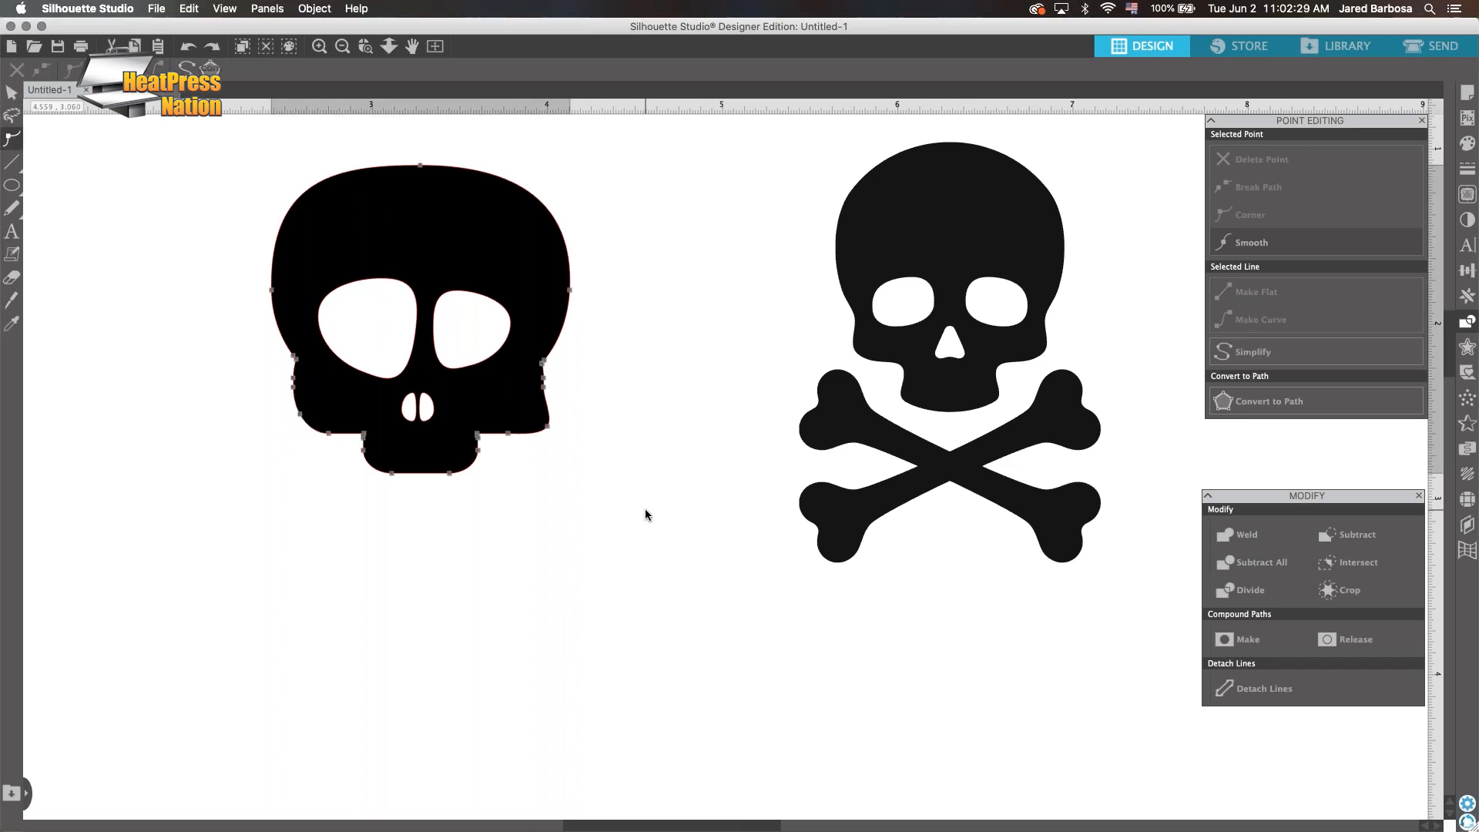
click(644, 510)
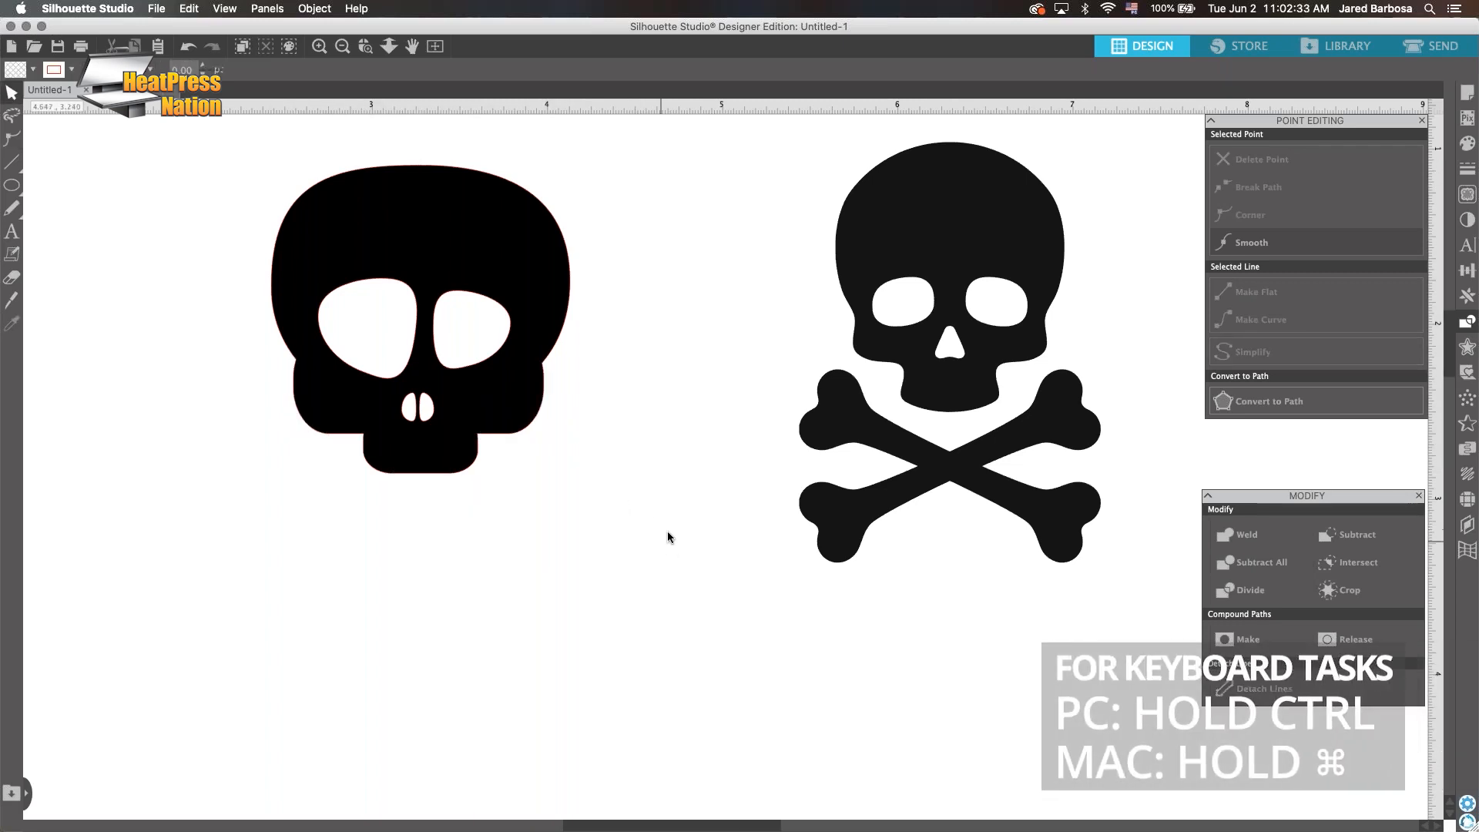
Draw a rounded rectangle about 0.475 by 0.400 in below and left of the skull and fill it black
click(9, 190)
click(58, 186)
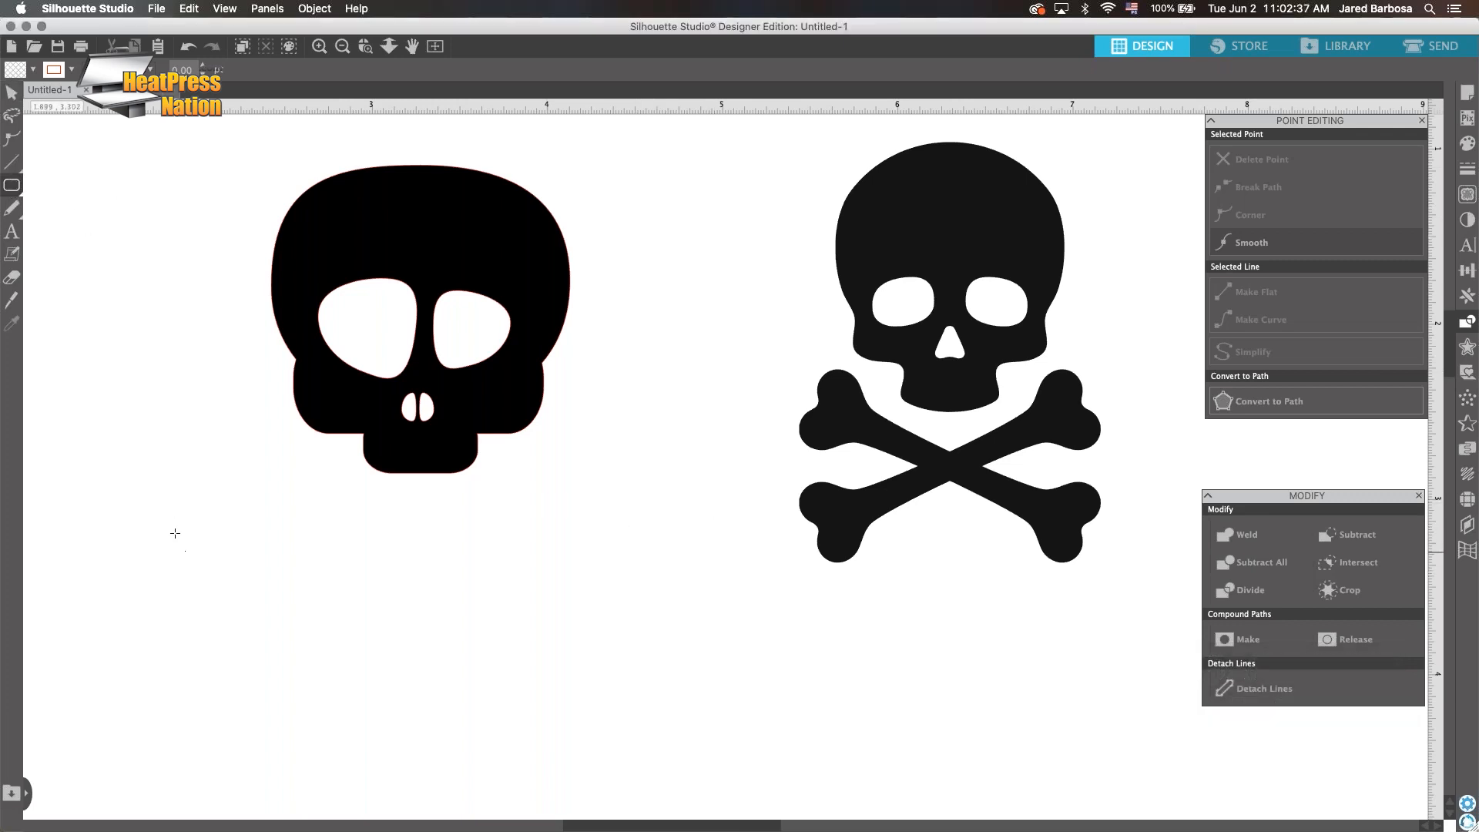
drag(174, 533, 257, 607)
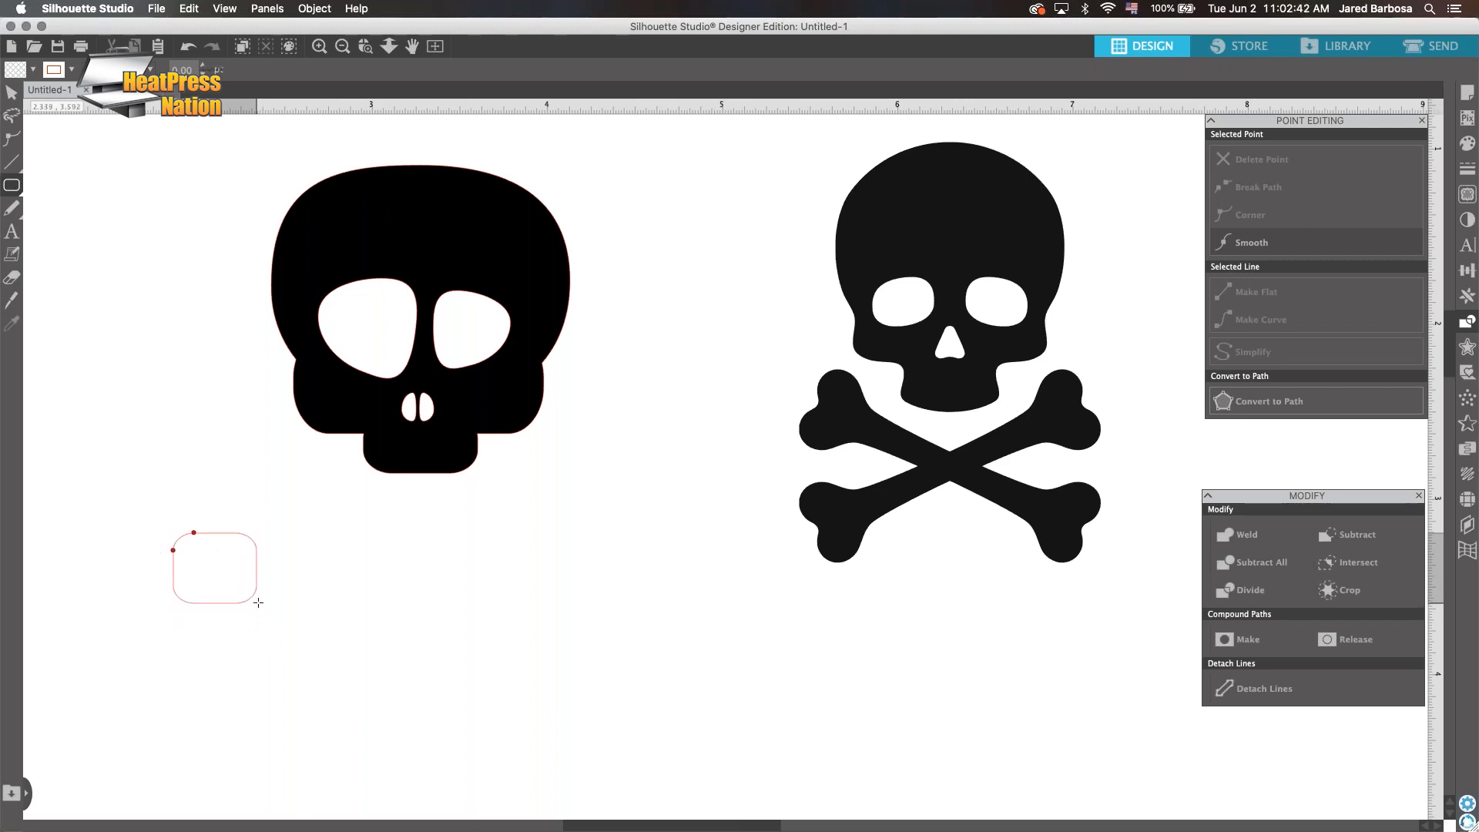
click(1465, 142)
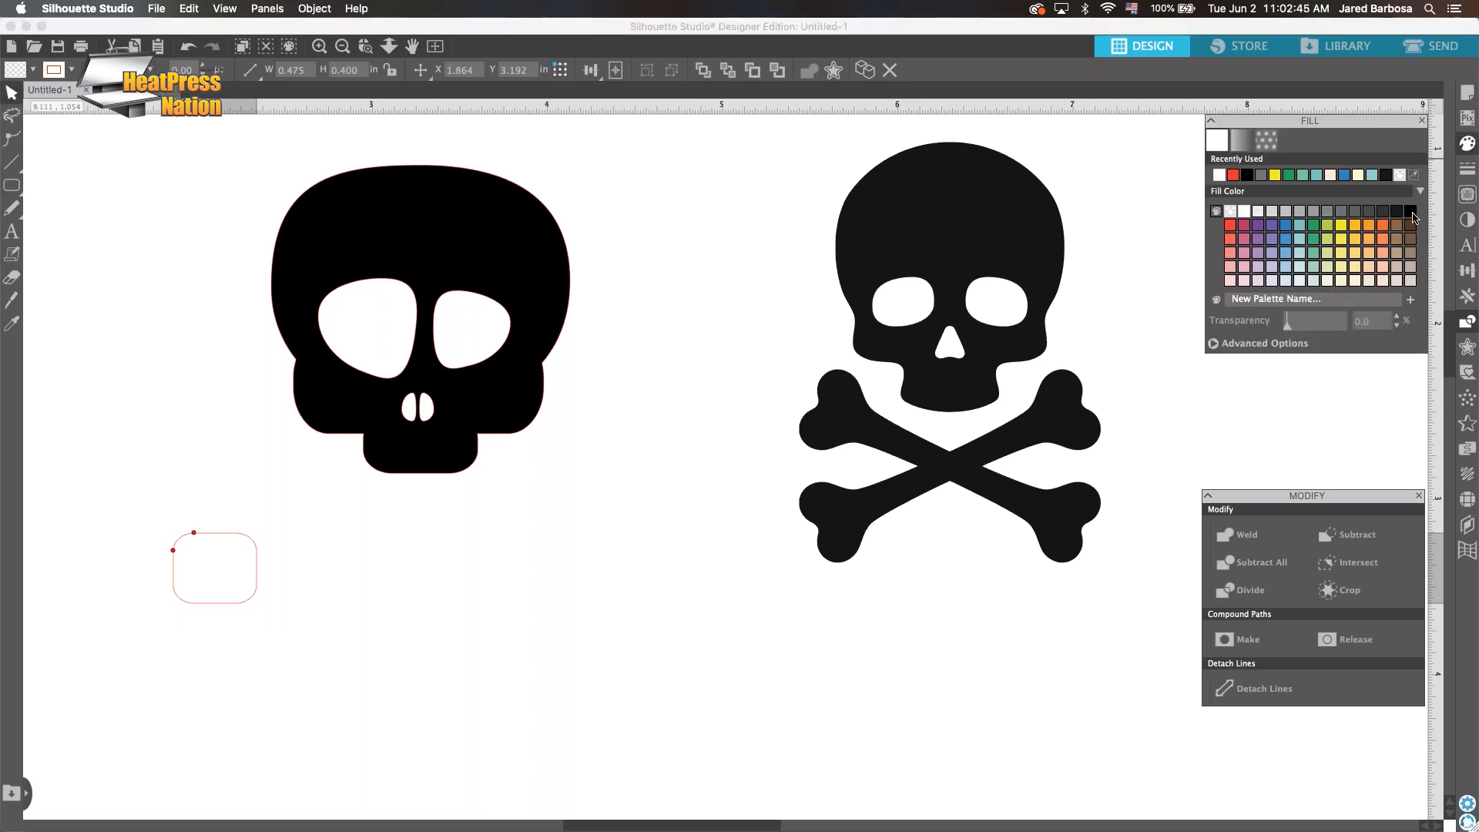
click(1411, 213)
click(14, 94)
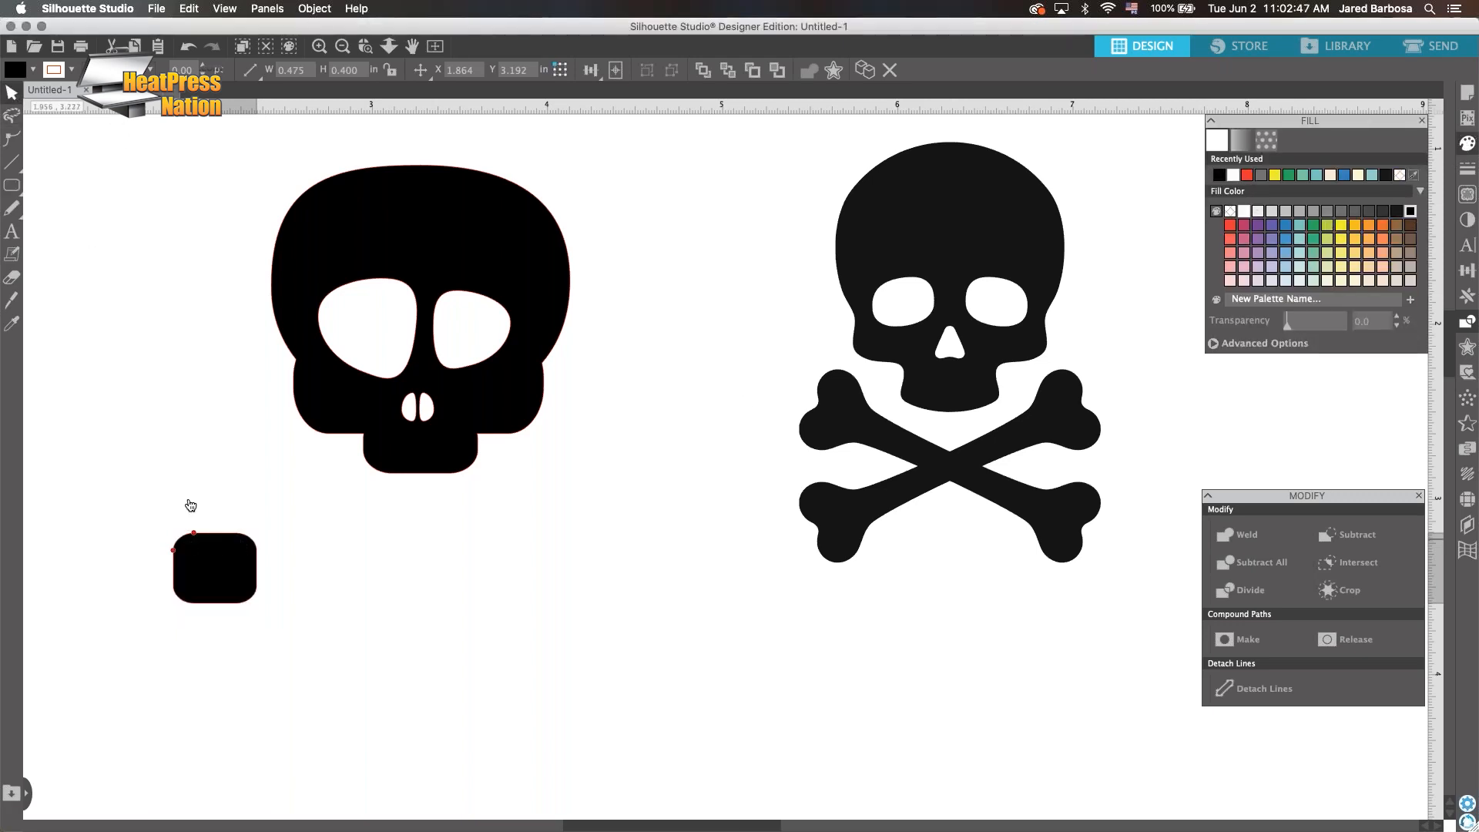
Rotate the small rounded rectangle slightly counterclockwise, duplicate it and place the duplicate directly beneath the original
click(211, 581)
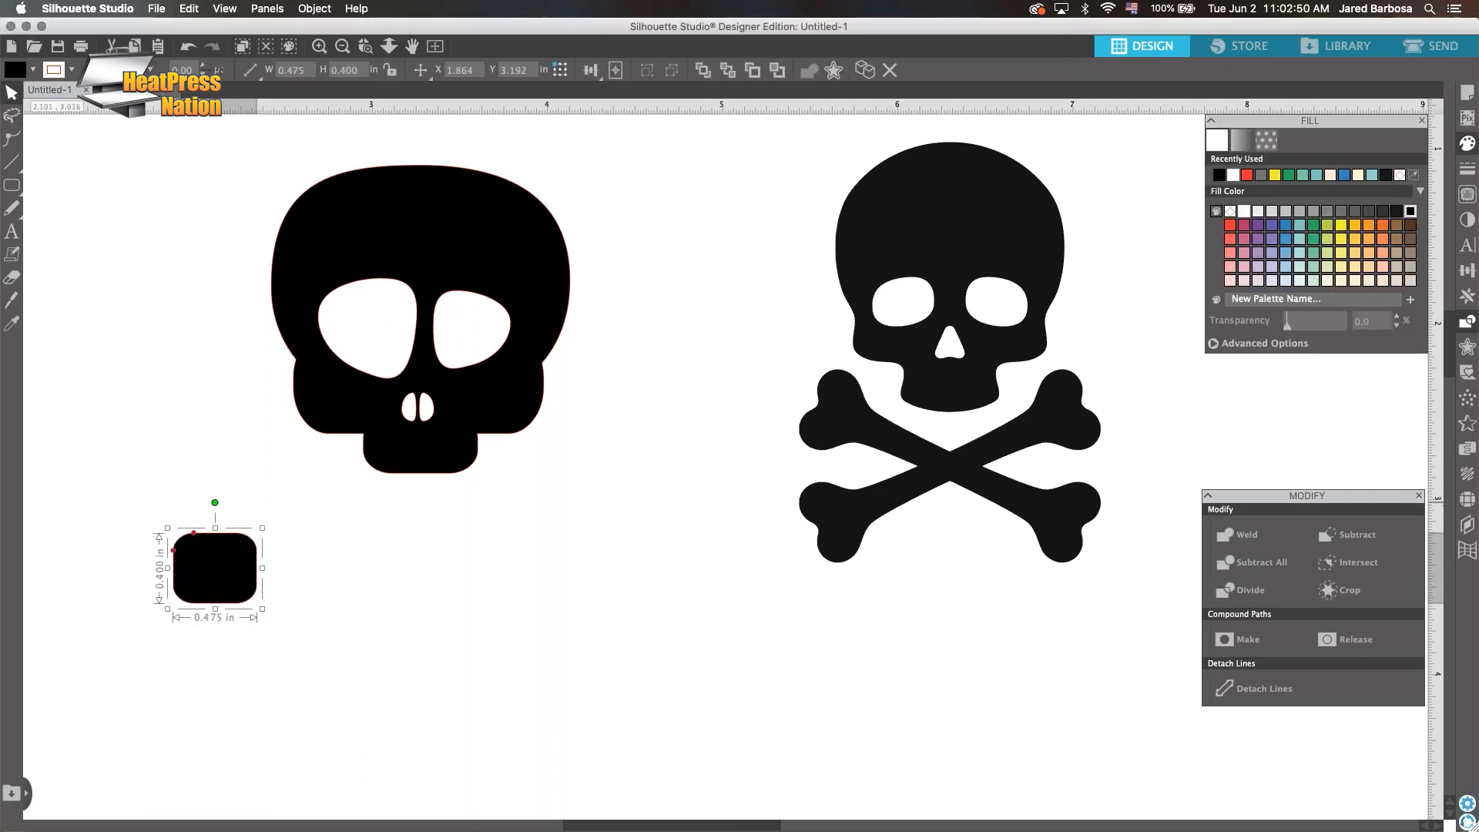
drag(215, 502, 190, 507)
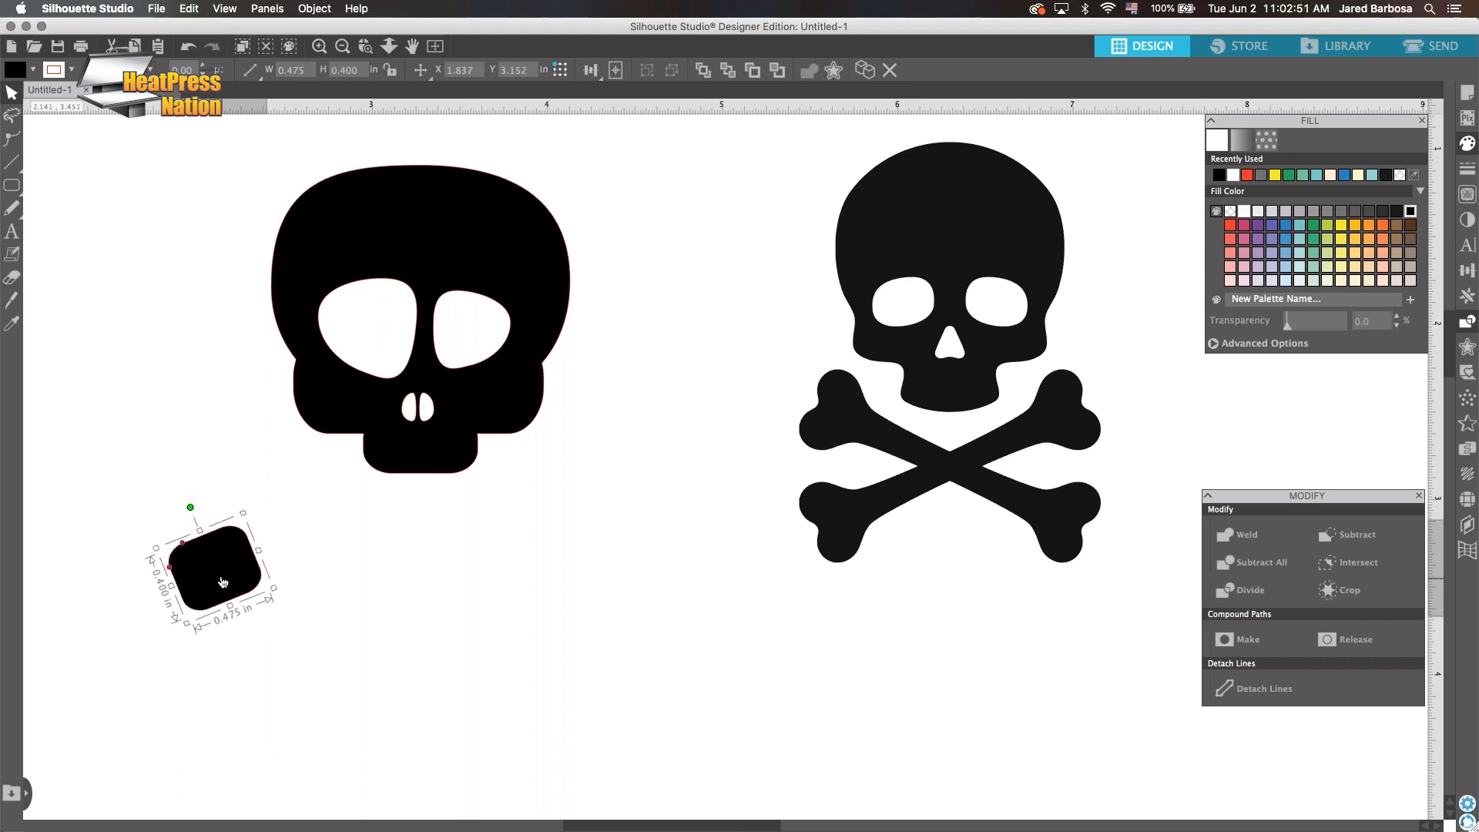
key(super+d)
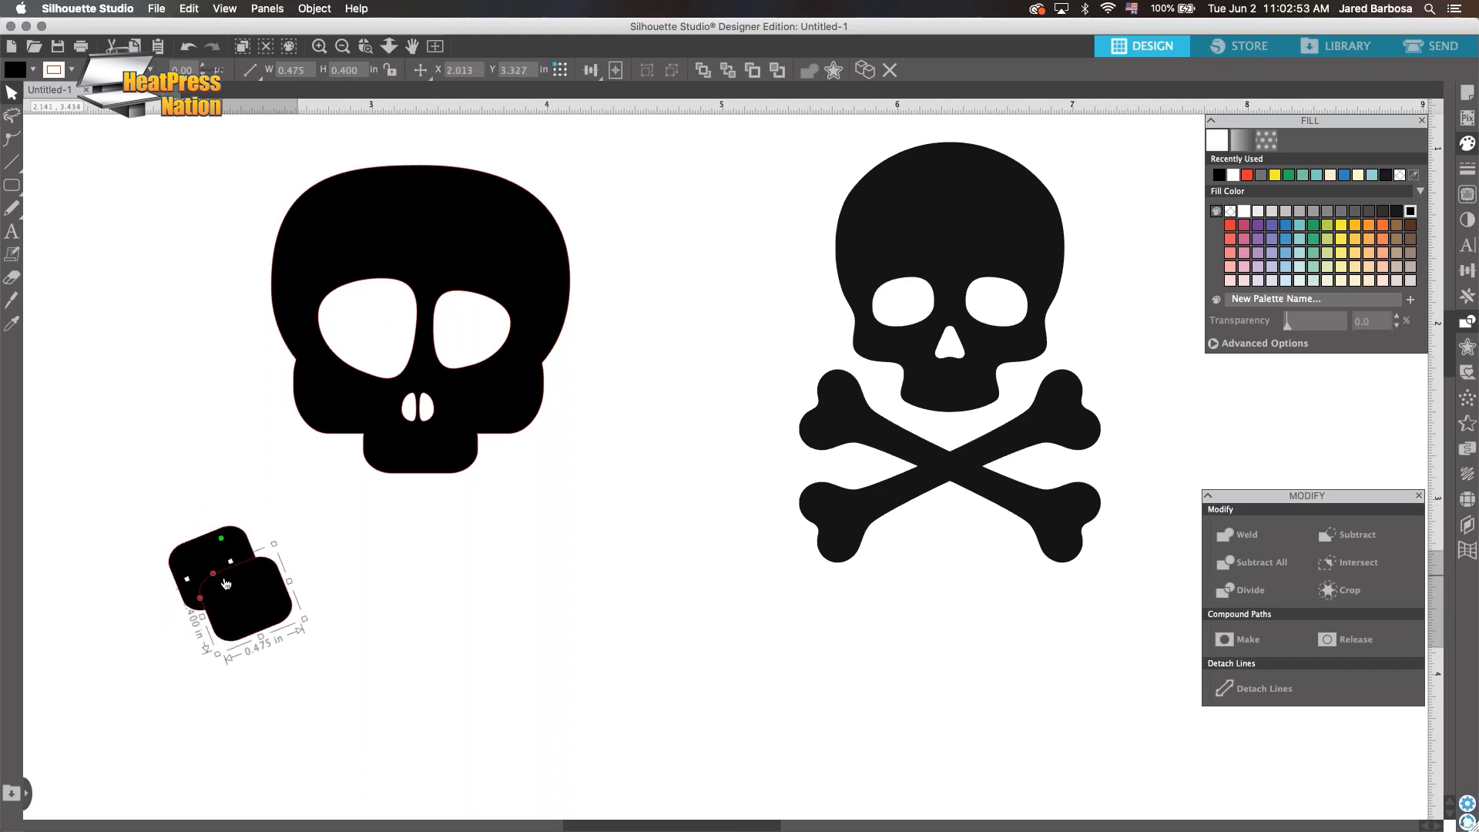
mouse_move(237, 609)
mouse_down()
mouse_move(212, 630)
mouse_move(215, 615)
mouse_move(241, 617)
mouse_up()
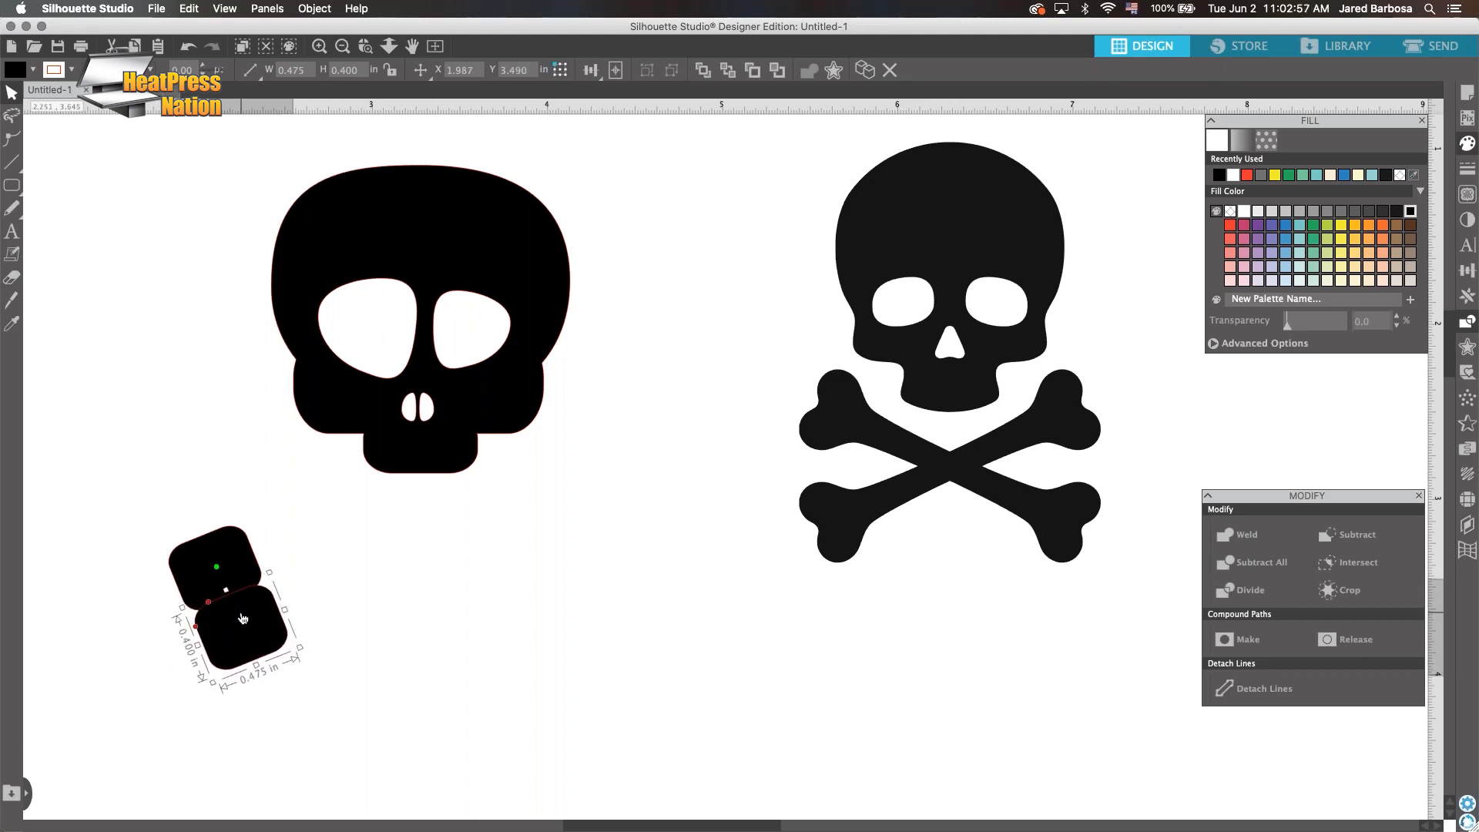
Flip the duplicate rectangle vertically and shift it left so it overlaps the underside of the original
right_click(242, 618)
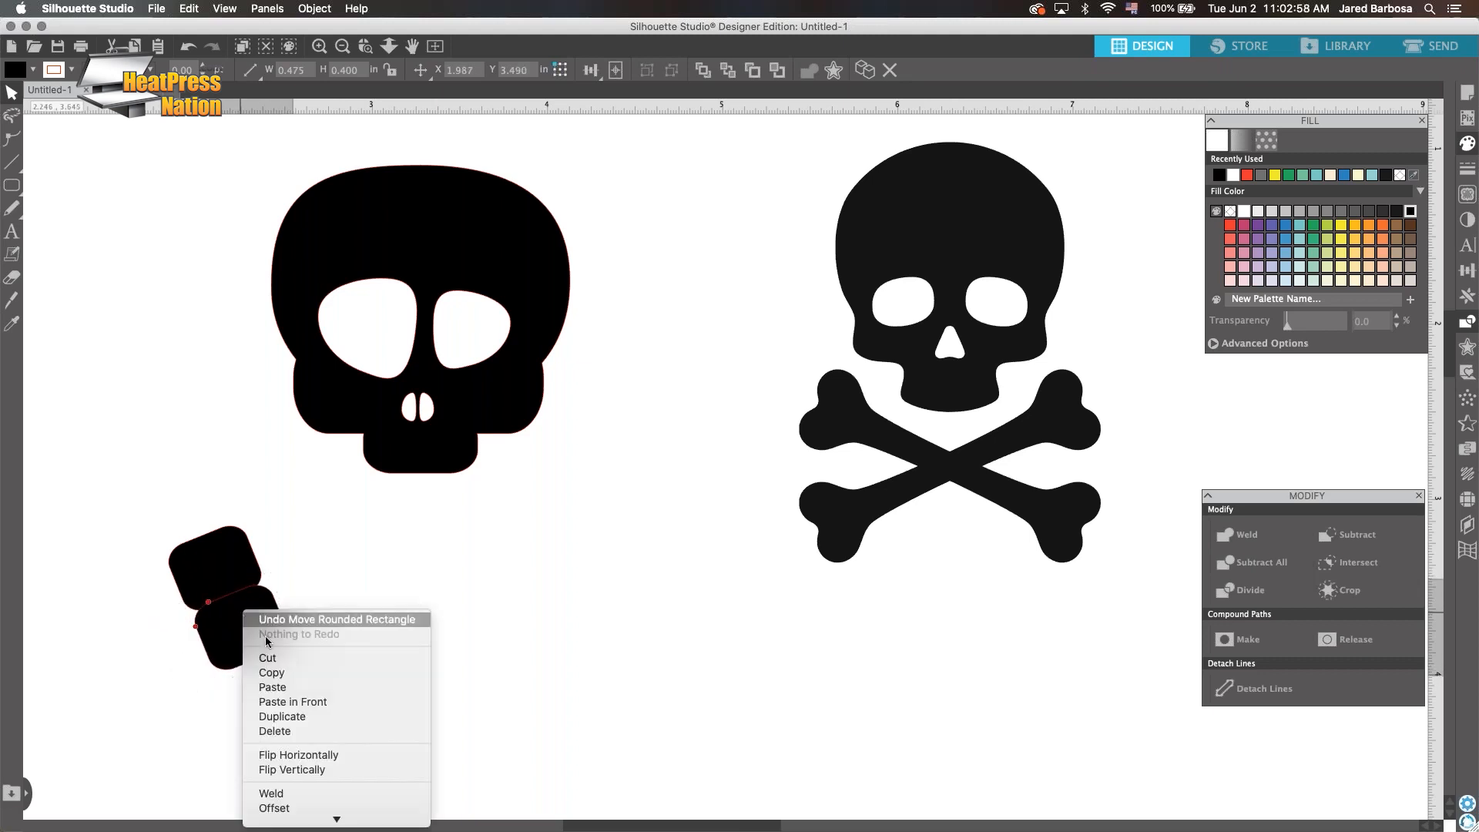
click(322, 771)
drag(246, 651, 223, 641)
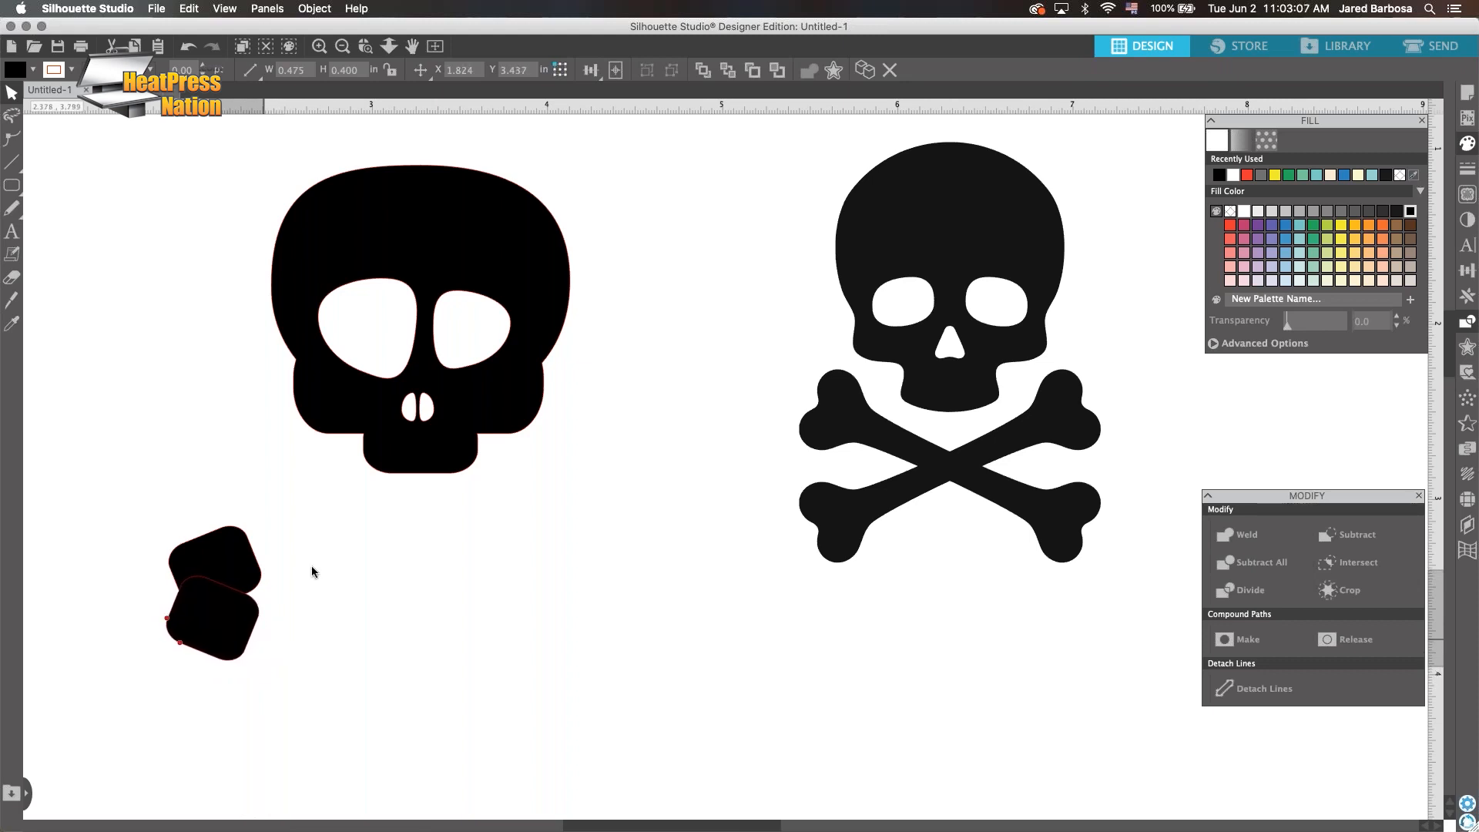
Align the two overlapping rectangles by their centers and weld them into a single bone end
drag(289, 513, 176, 669)
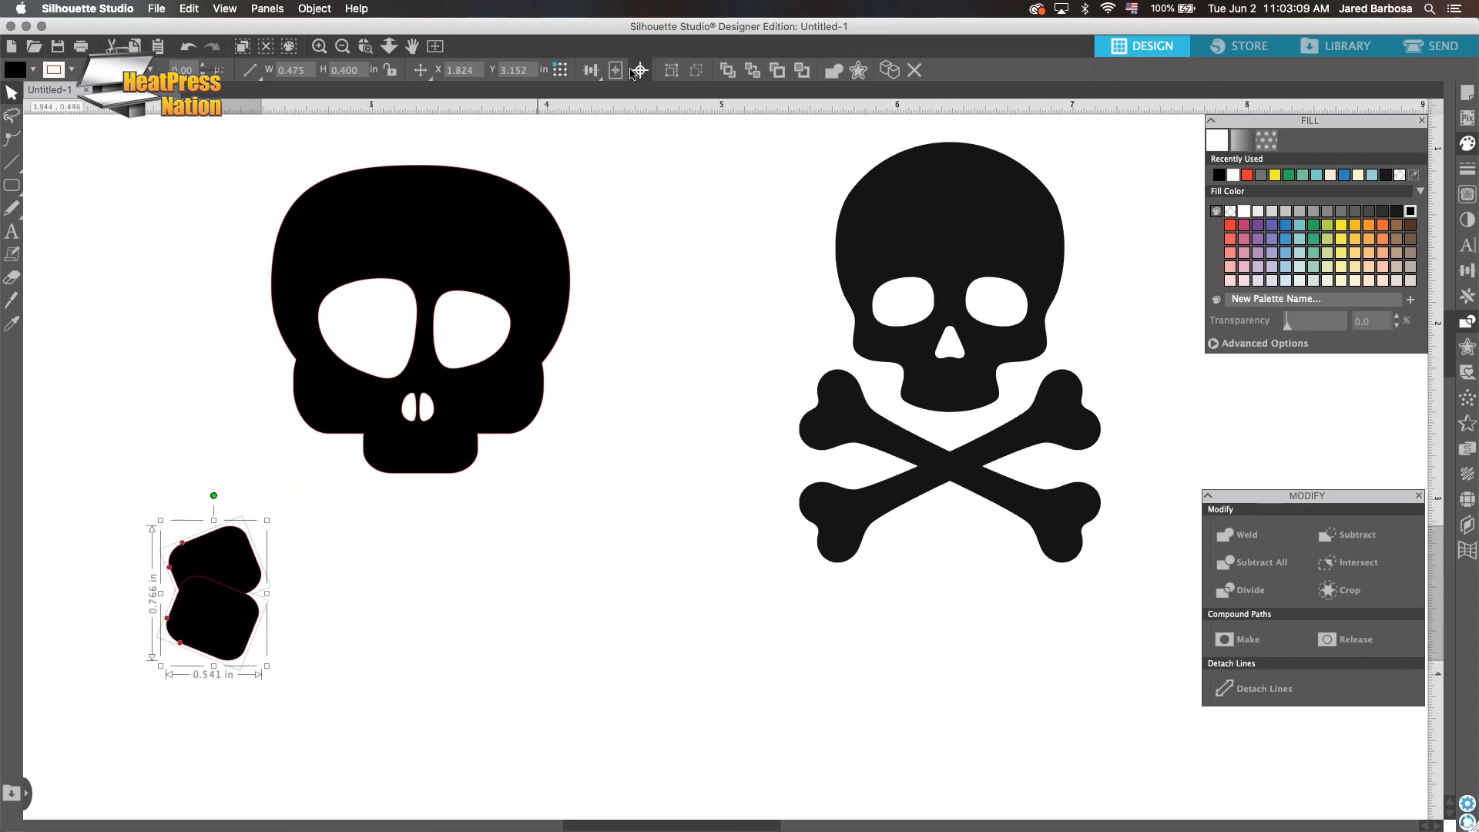
click(591, 70)
click(614, 95)
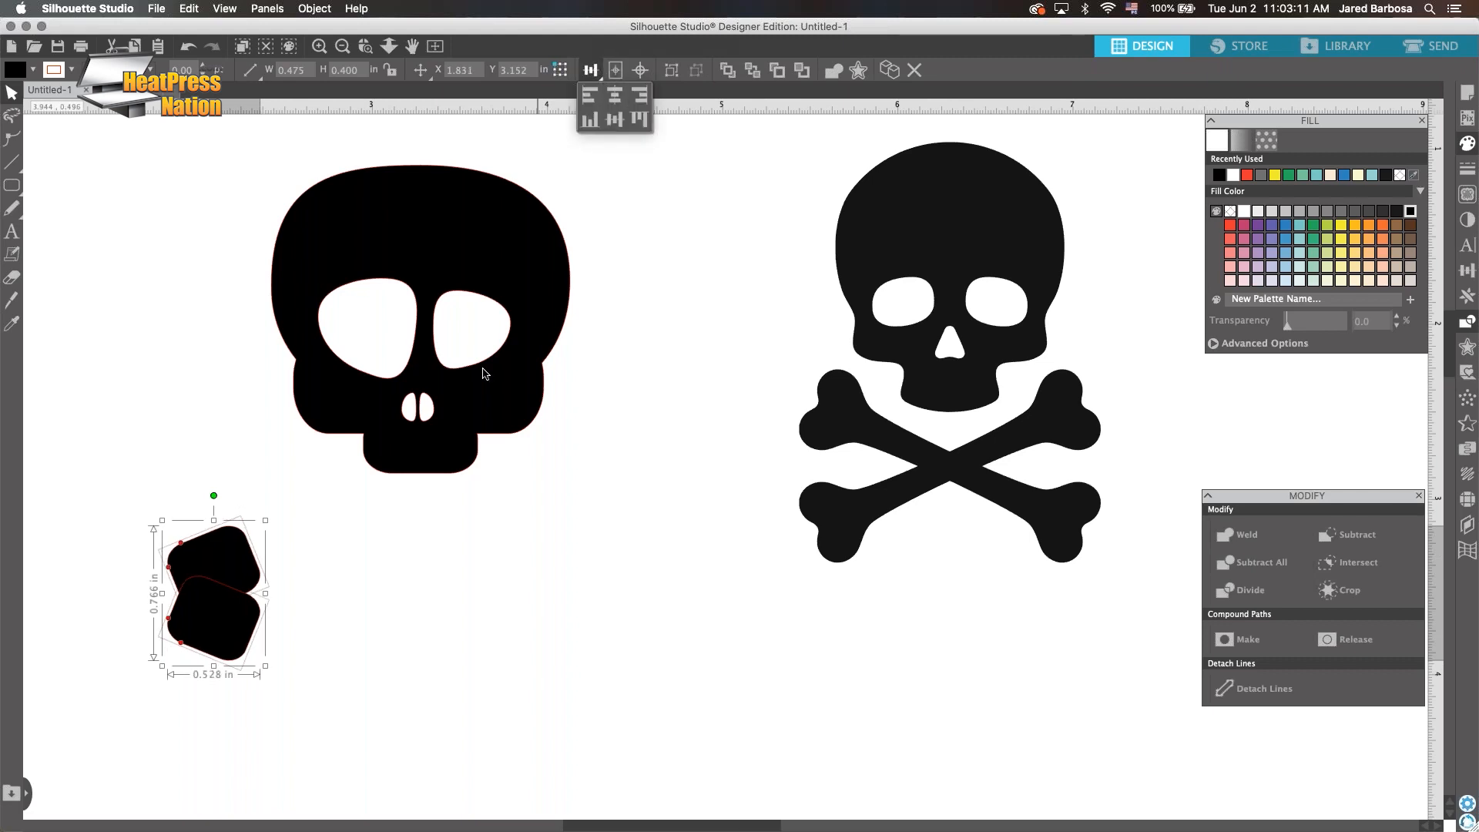
click(1238, 534)
Move the welded bone end to the lower right of the drawn skull and copy it
drag(224, 586, 620, 612)
right_click(622, 612)
click(664, 674)
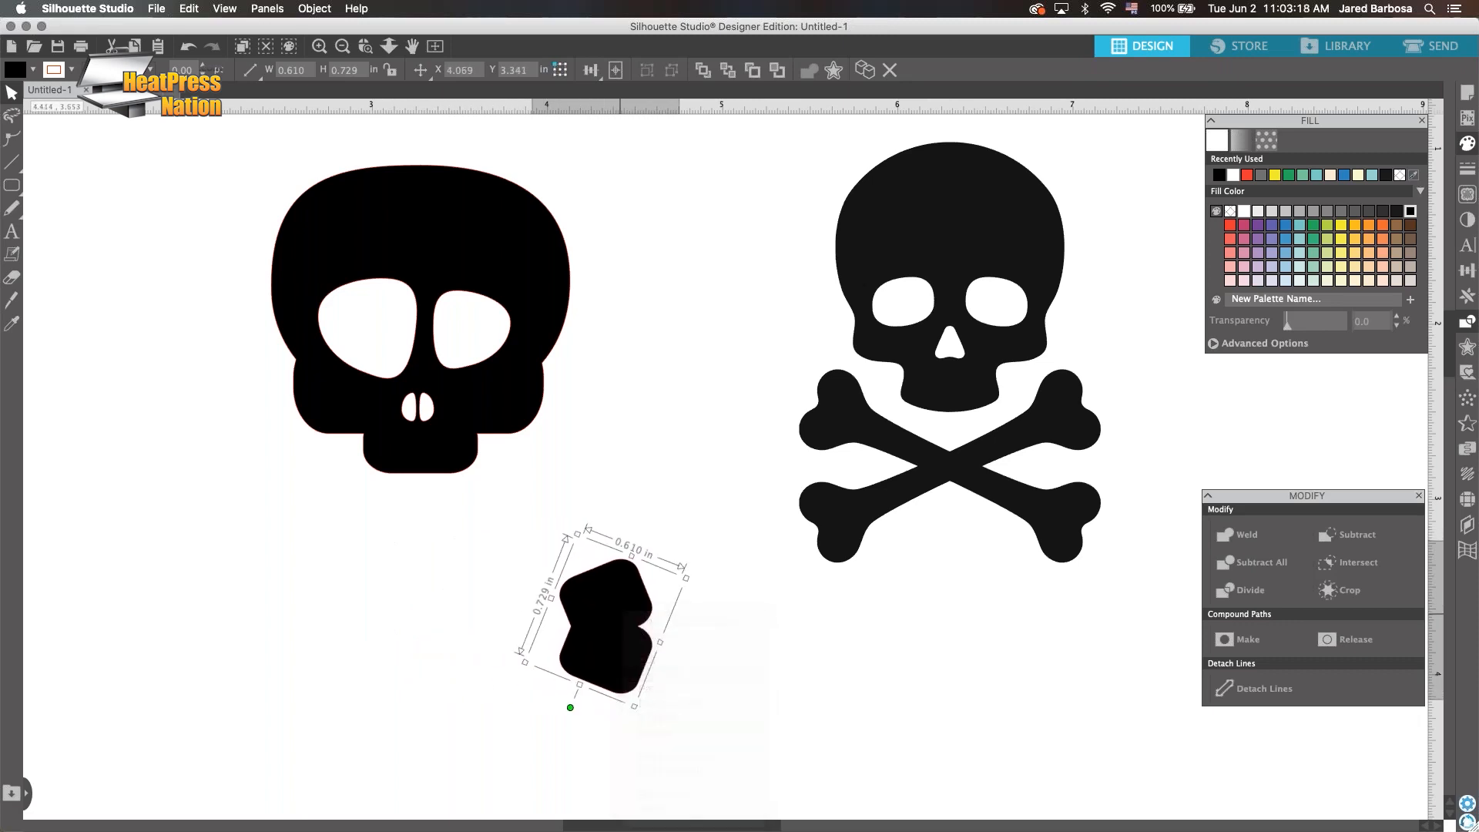
Paste the bone end, flip the copy horizontally and place it opposite the original, below and left of the skull
key(super+v)
drag(617, 639, 416, 633)
right_click(408, 629)
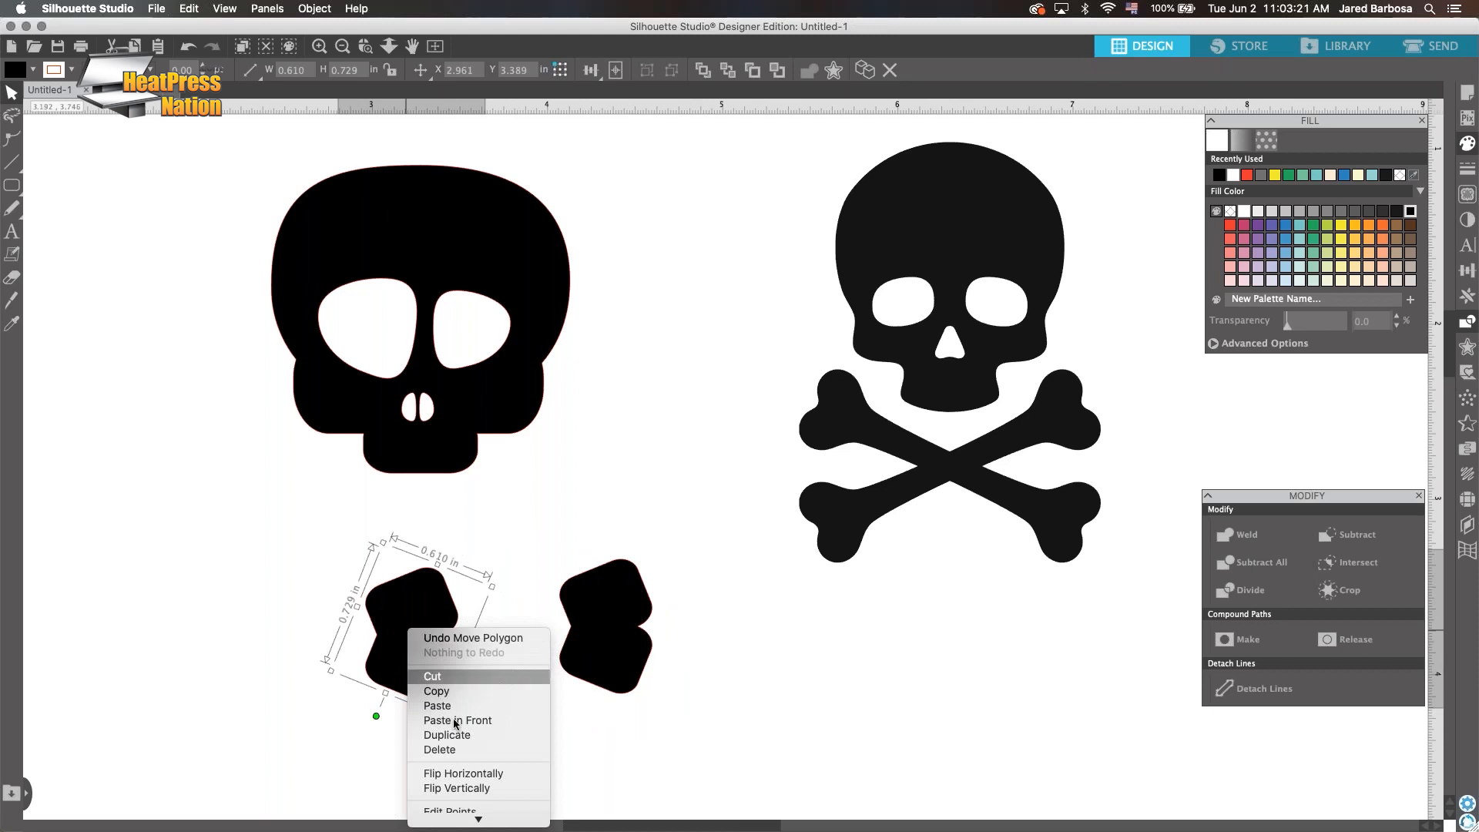
click(493, 773)
drag(373, 647, 235, 638)
Select both bone ends and align them with each other by their middles
shift+click(580, 645)
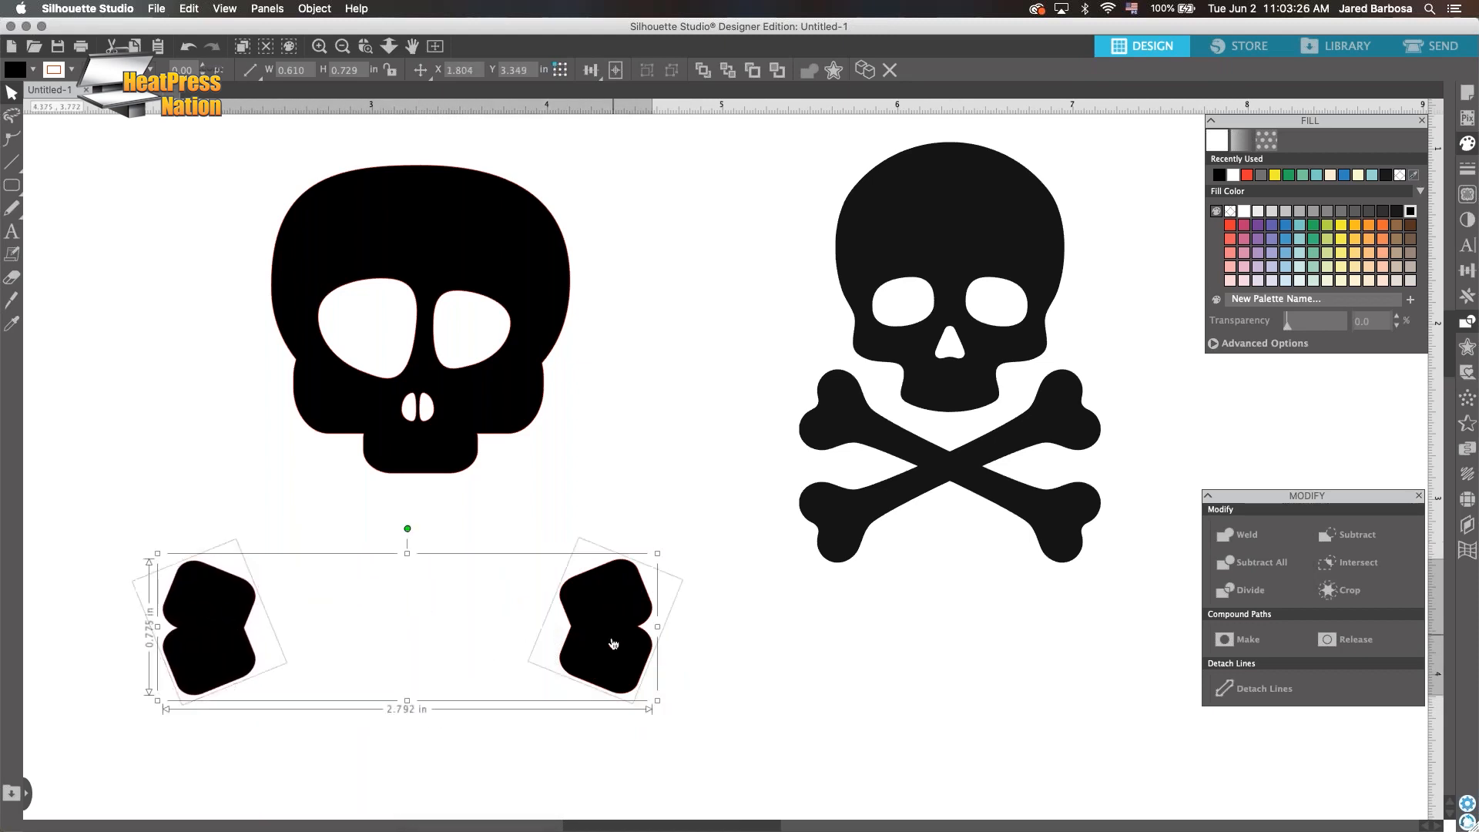
click(247, 545)
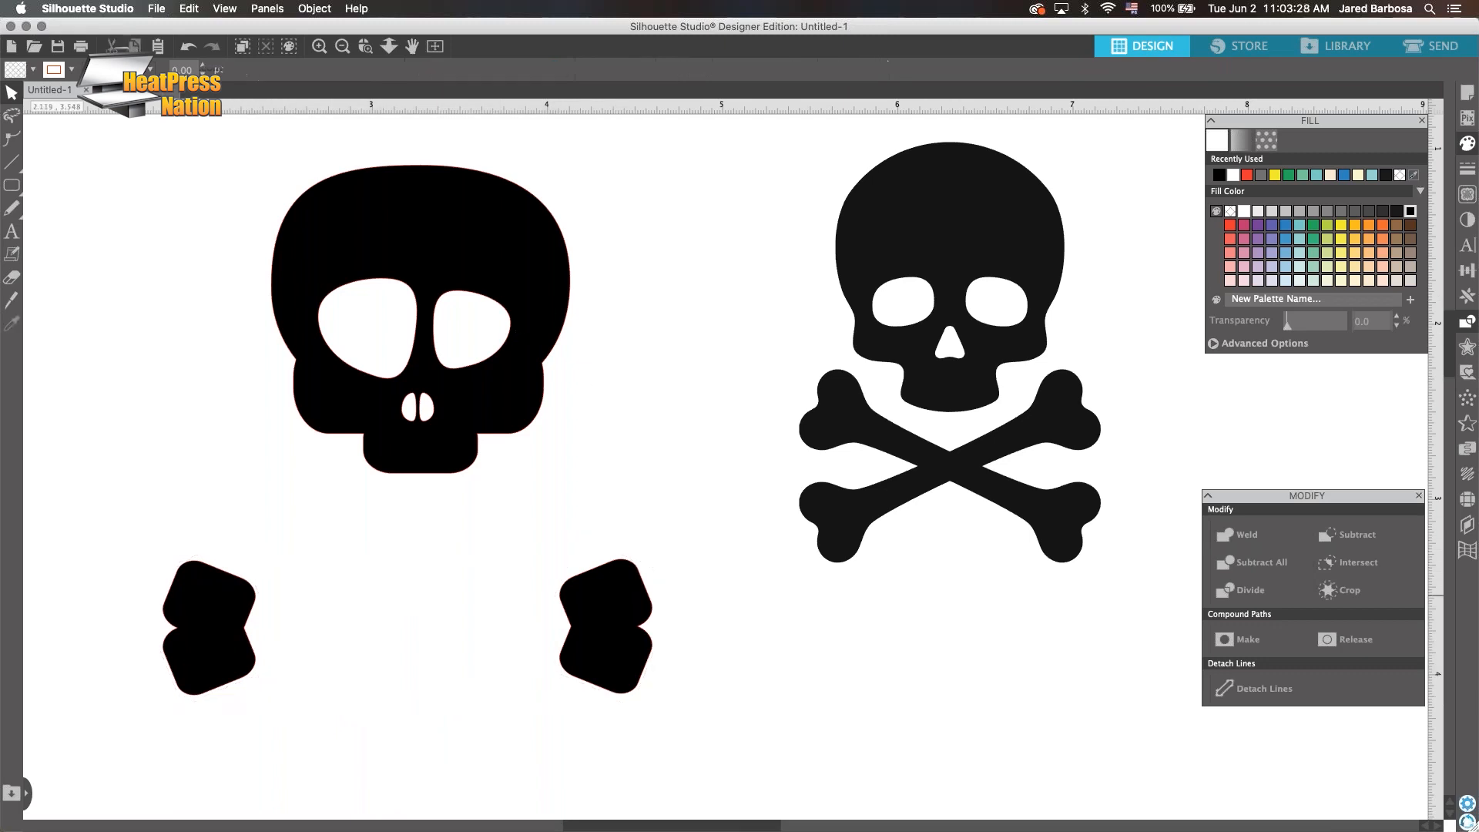
click(213, 614)
shift+click(609, 619)
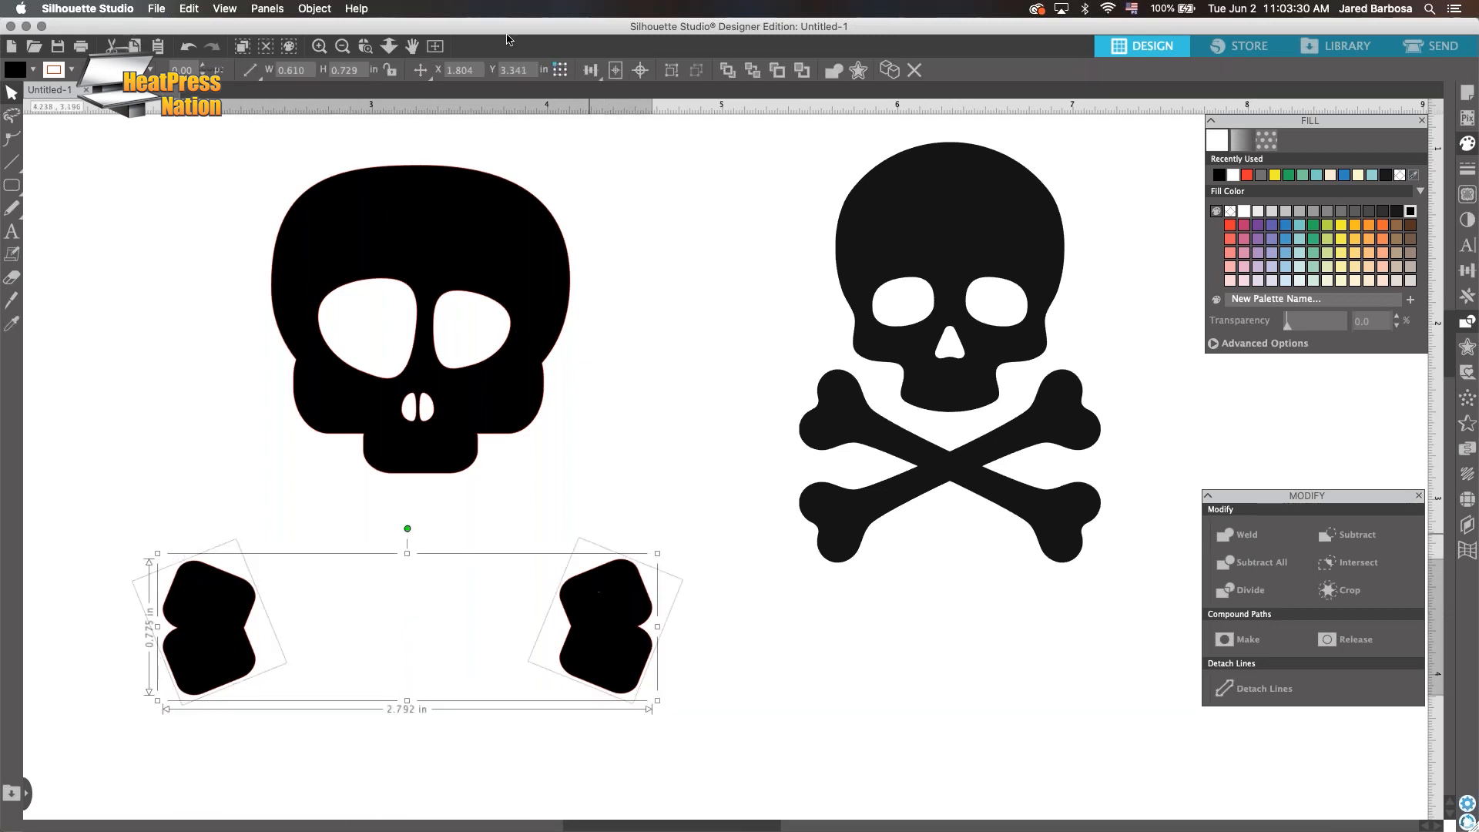
click(593, 72)
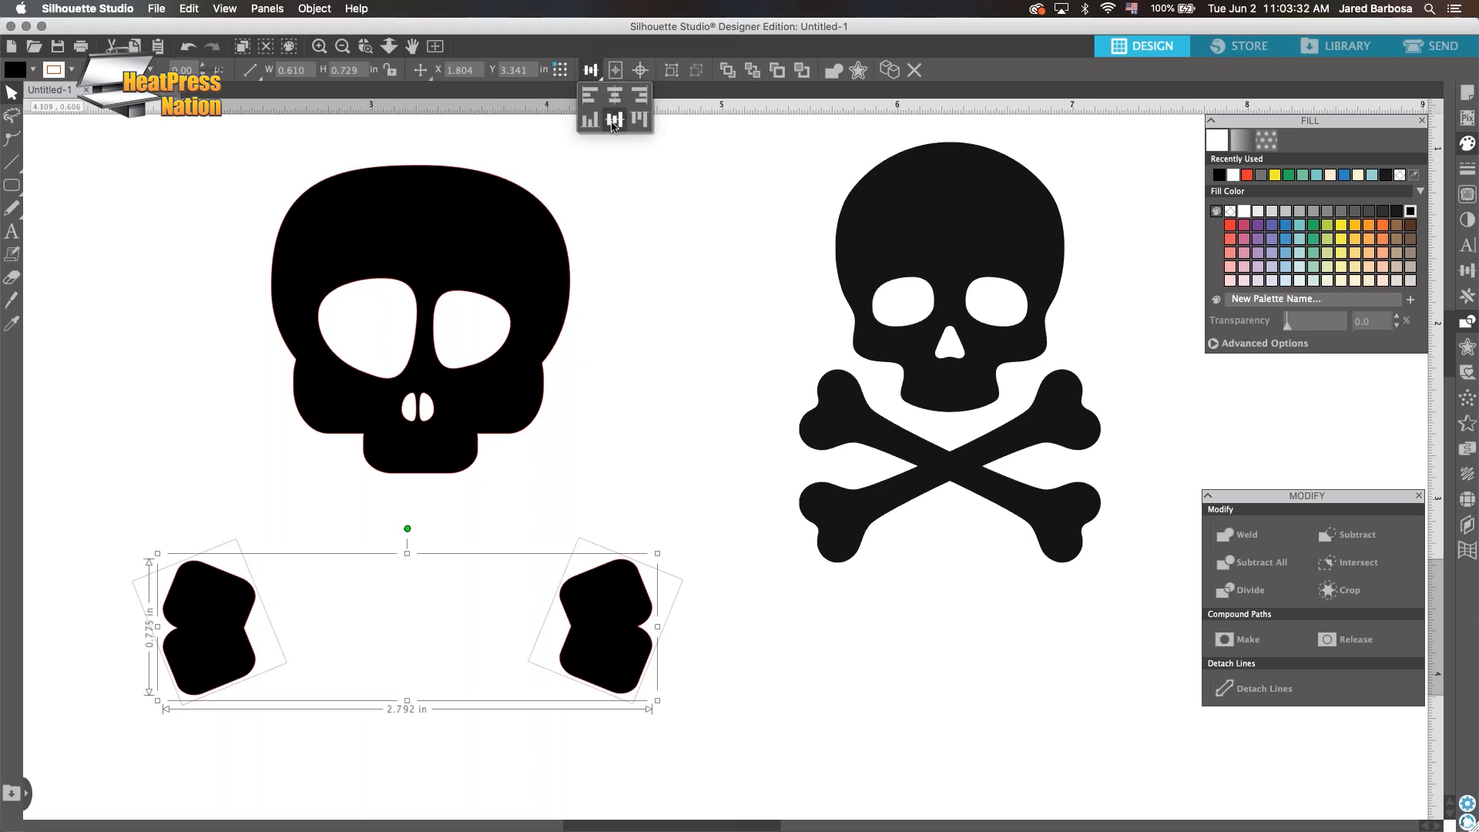
click(613, 121)
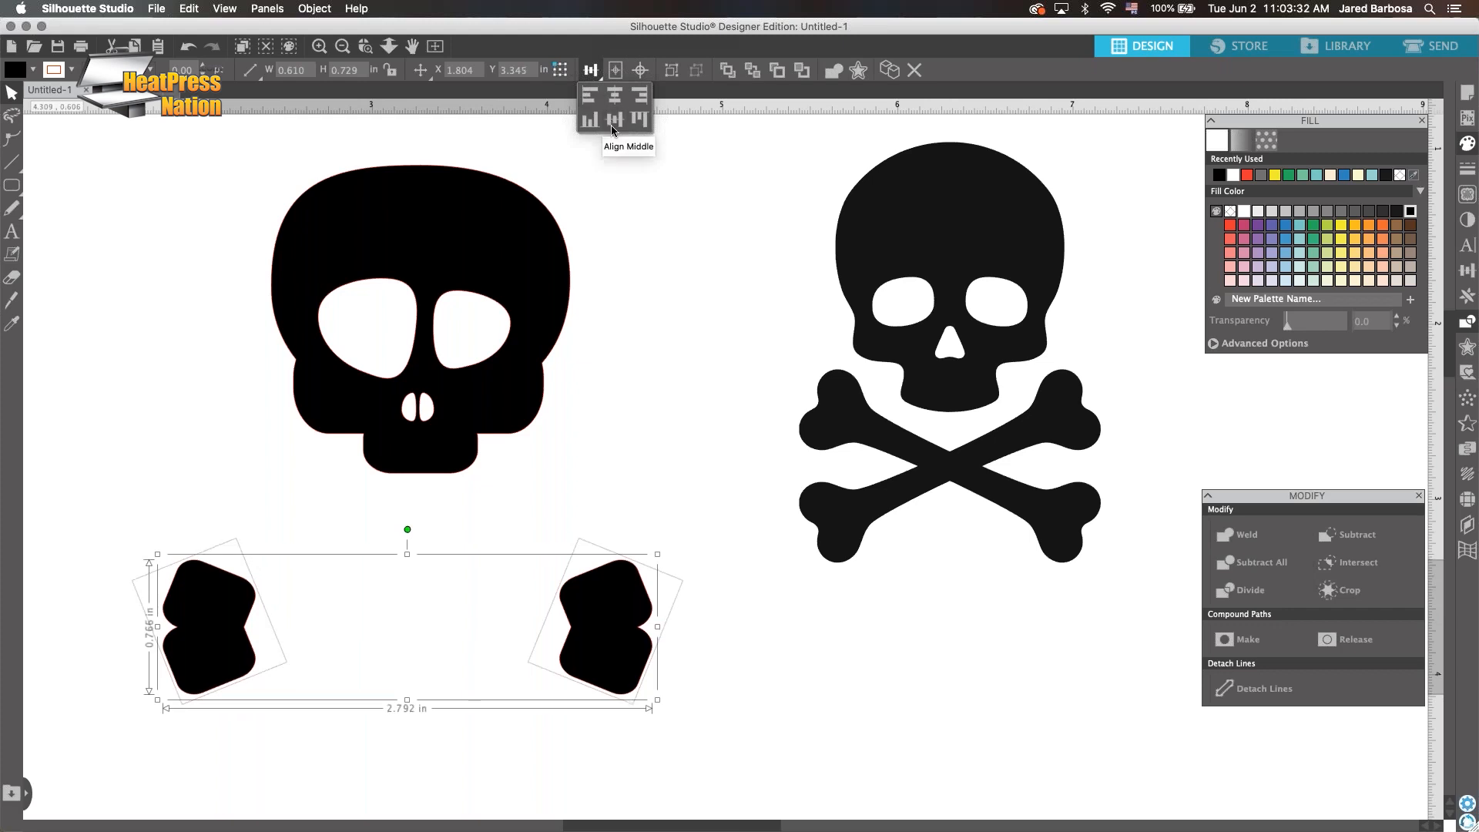
Draw a rounded rectangle about 2.102 by 0.268 in joining the two bone ends as the shaft and fill it black
click(16, 191)
drag(230, 603, 599, 653)
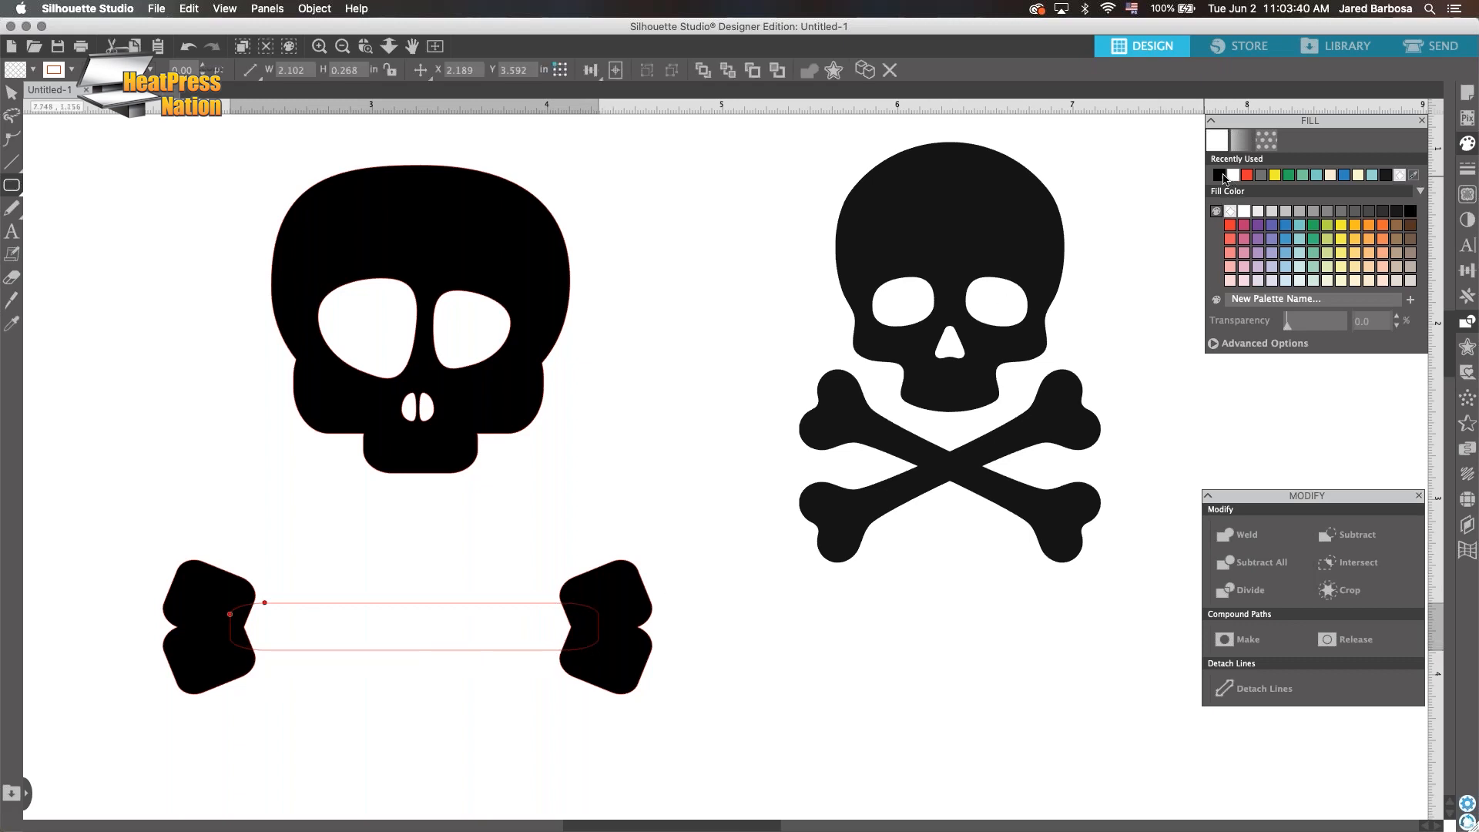
click(1220, 175)
click(11, 93)
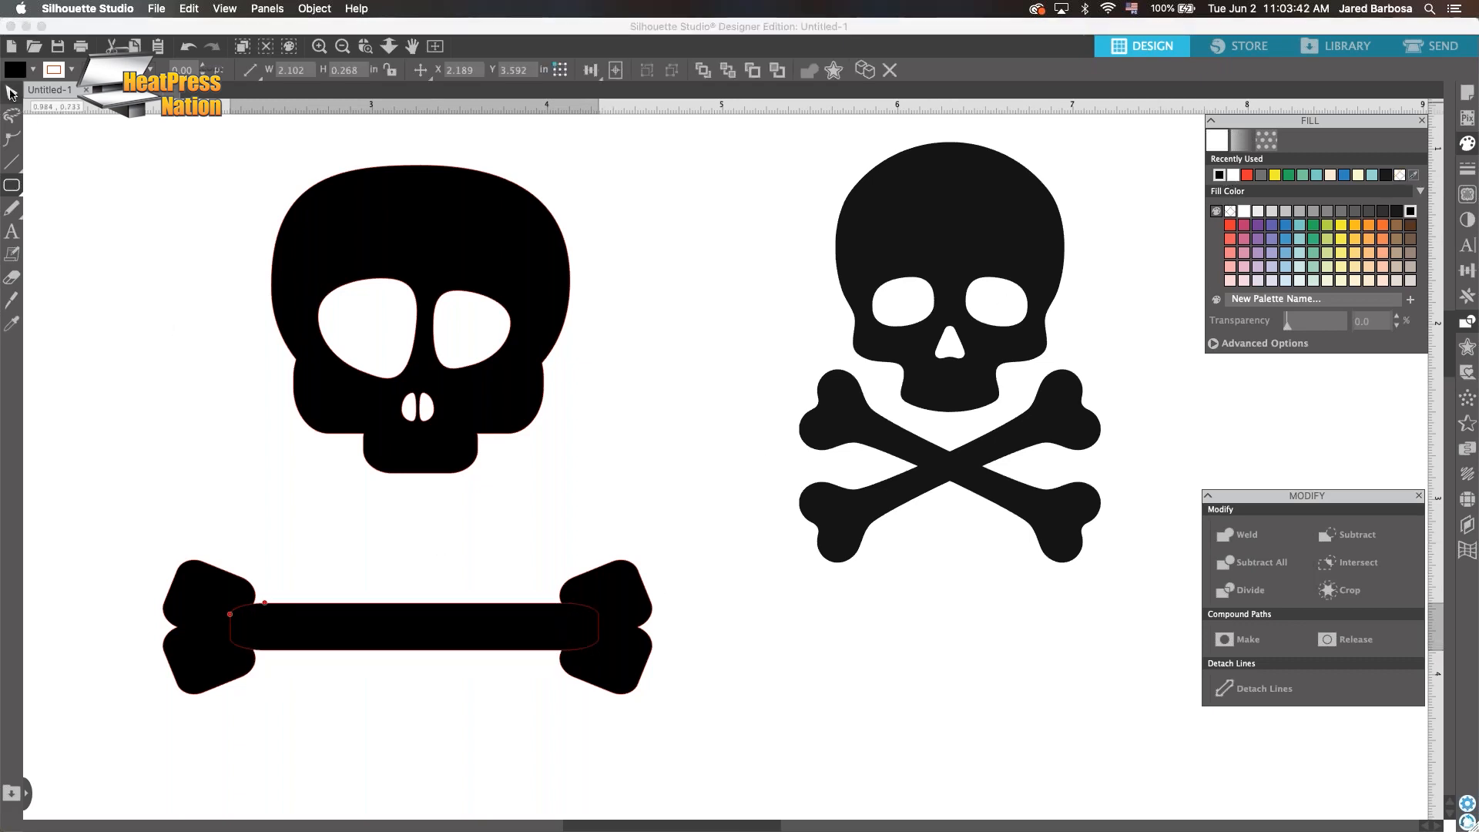
Thicken the bone's shaft to a height of about 0.471 in between the two bone ends
click(526, 634)
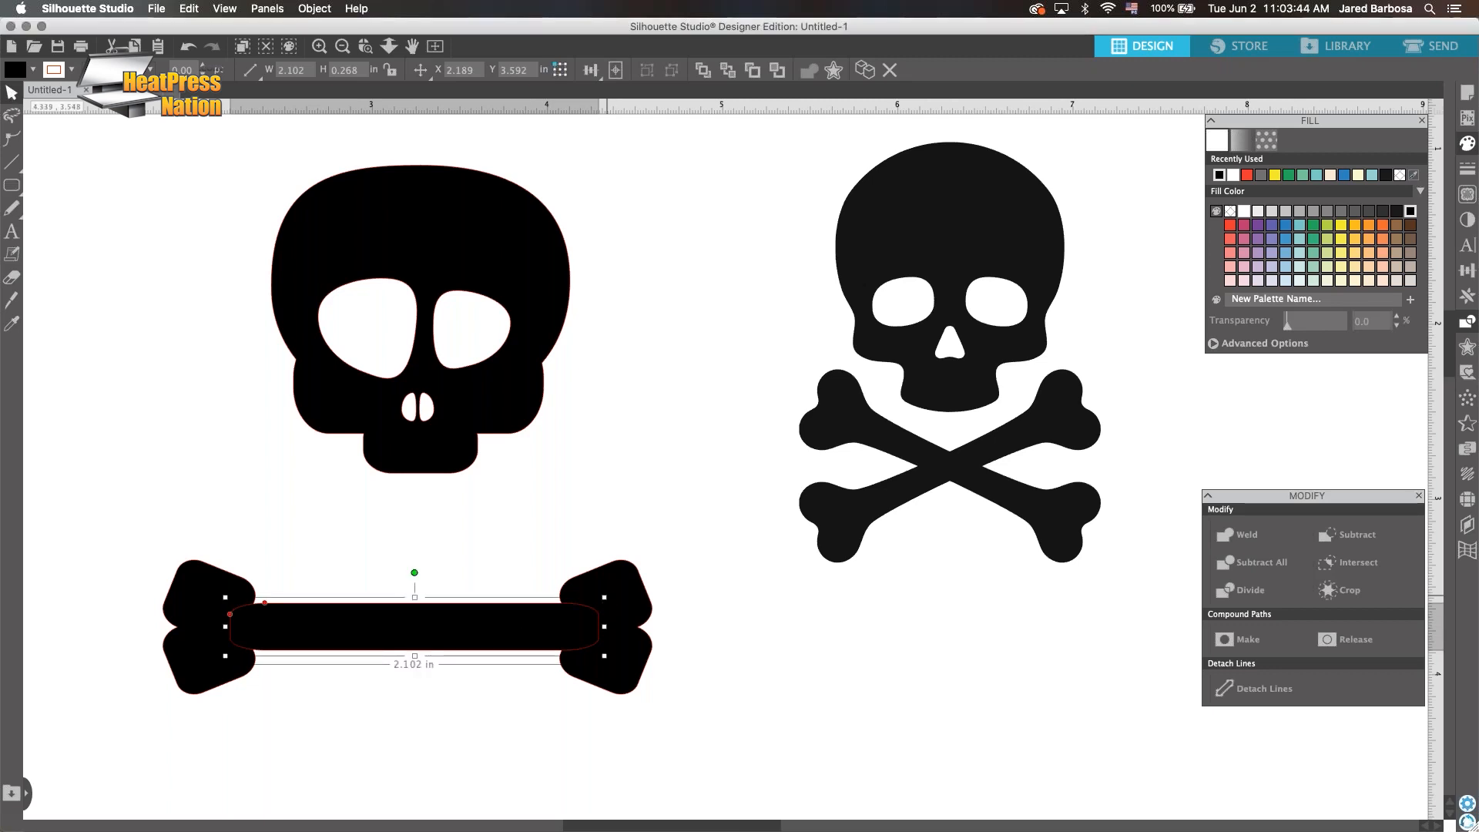
drag(415, 596, 415, 583)
drag(415, 655, 424, 645)
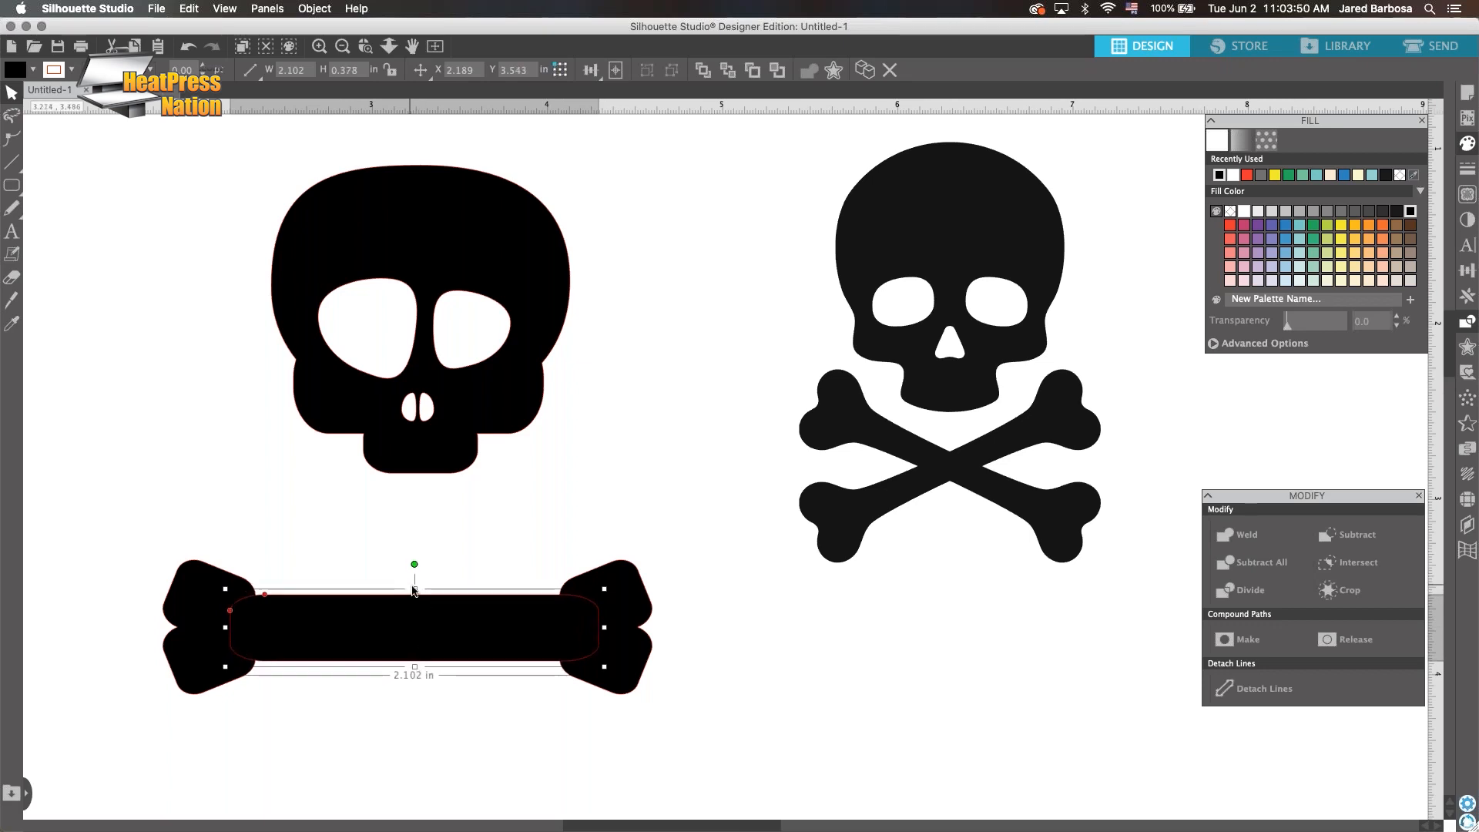
mouse_move(415, 589)
mouse_down()
mouse_move(414, 572)
mouse_move(416, 610)
mouse_up()
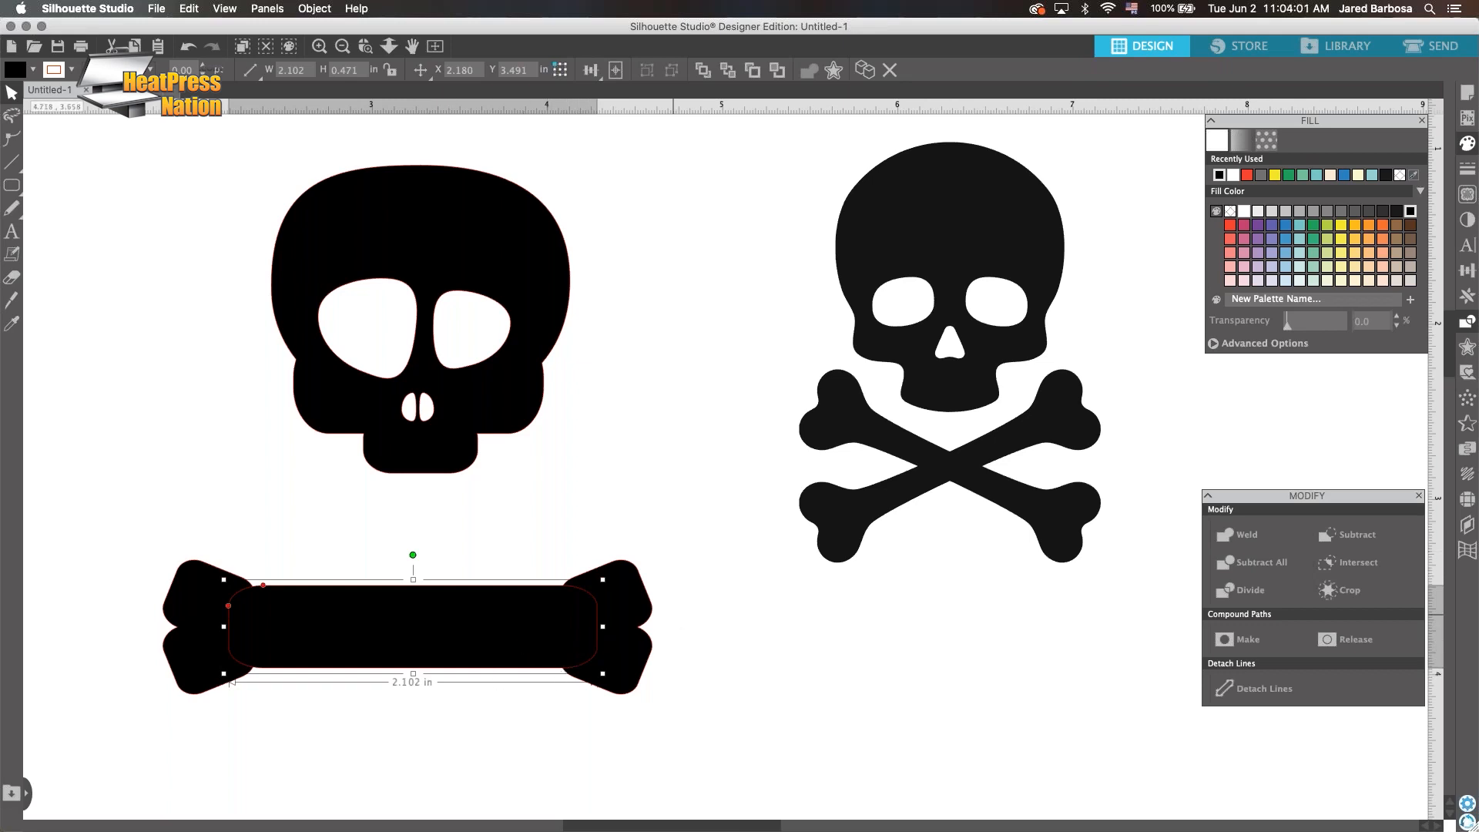
Move the right bone end farther outward and stretch the shaft to about 3.571 in wide to meet it
drag(630, 612, 900, 614)
key(Delete)
click(586, 626)
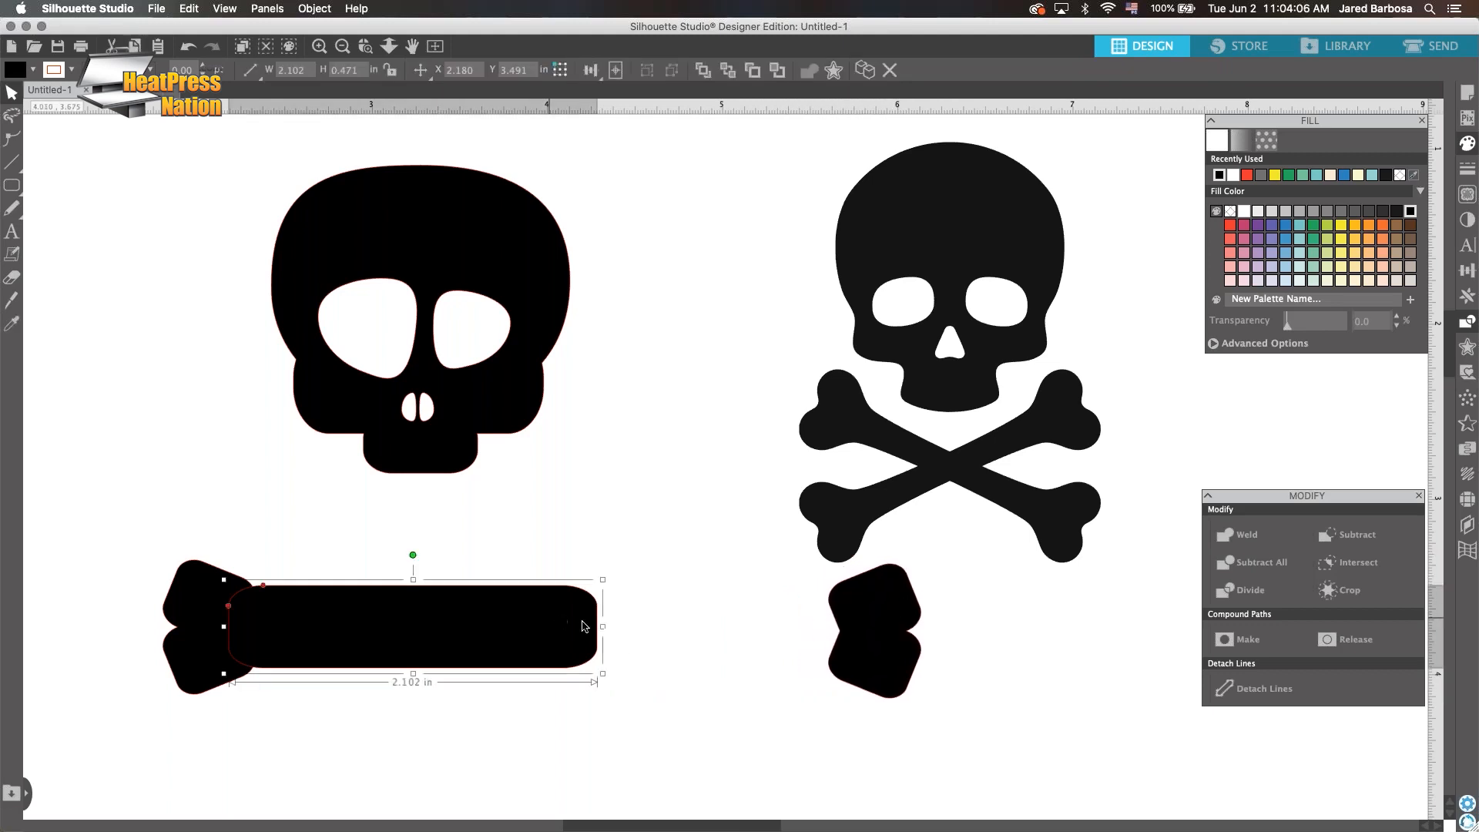
drag(600, 626, 861, 630)
Select both bone ends and the shaft and align them by their middles
drag(995, 629, 169, 644)
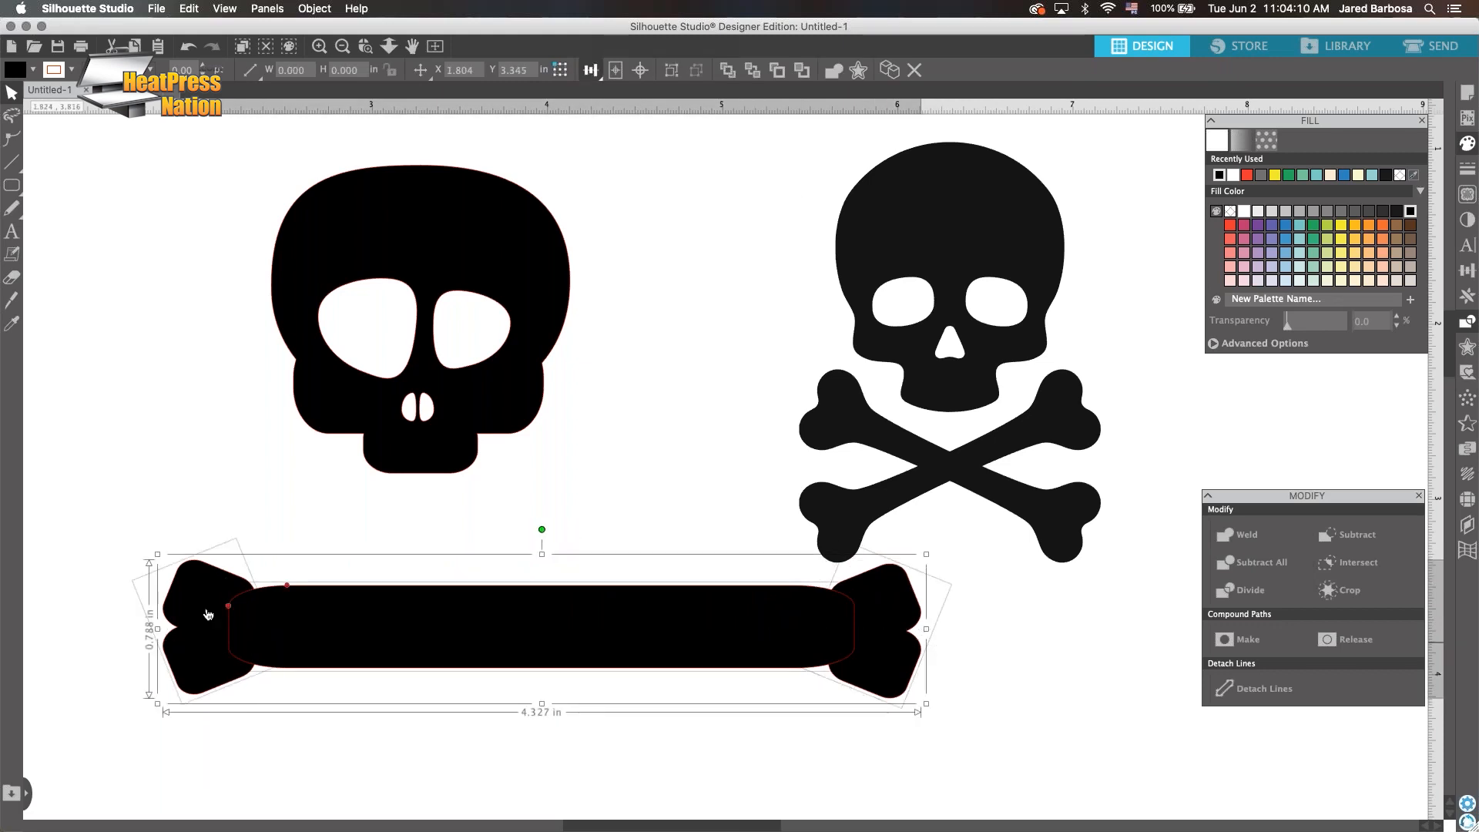
click(598, 75)
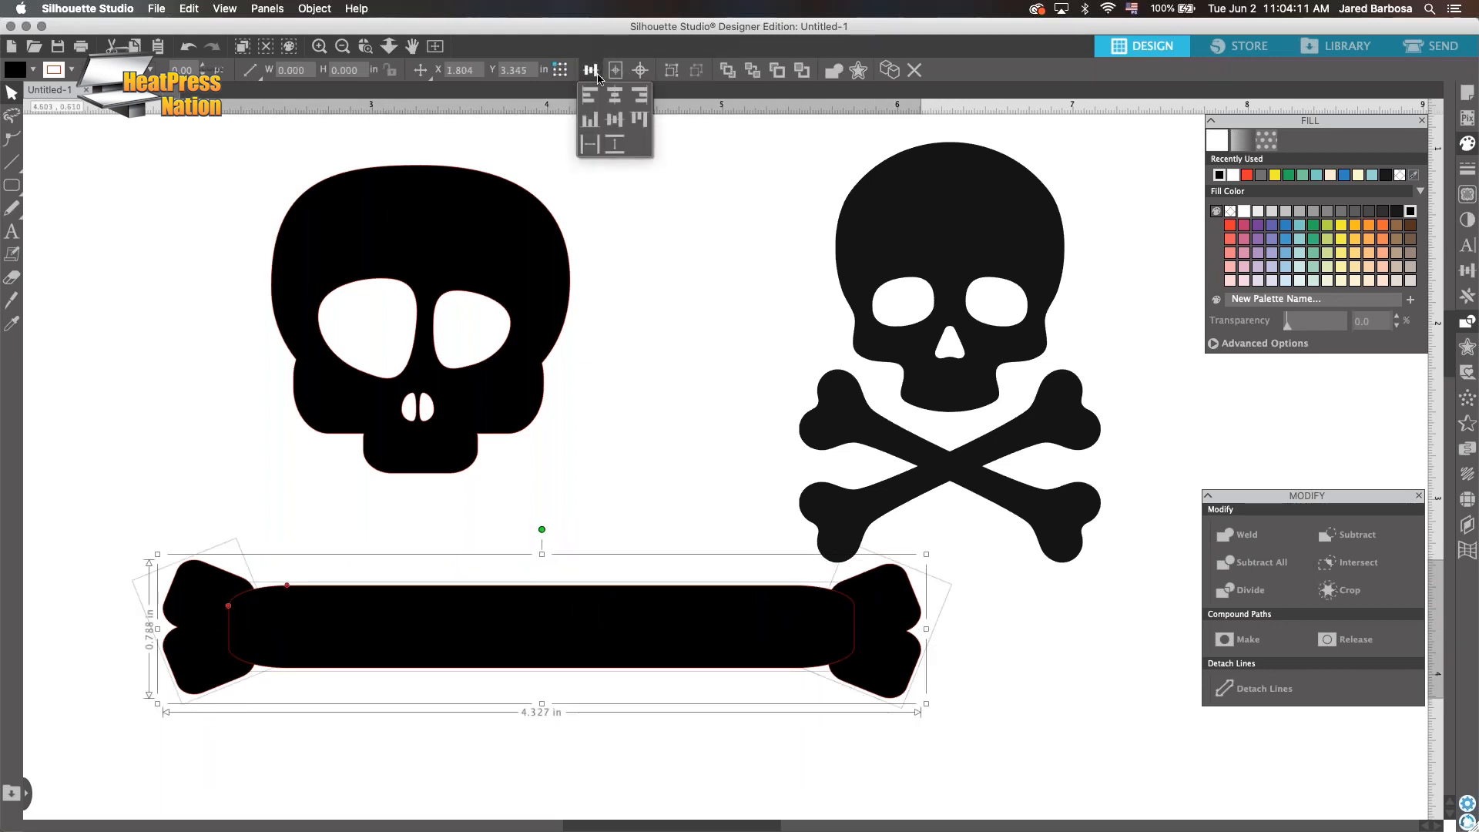
click(614, 118)
Try welding the shaft and bone ends and moving the shape up toward the skull, and undo both operations
click(1225, 536)
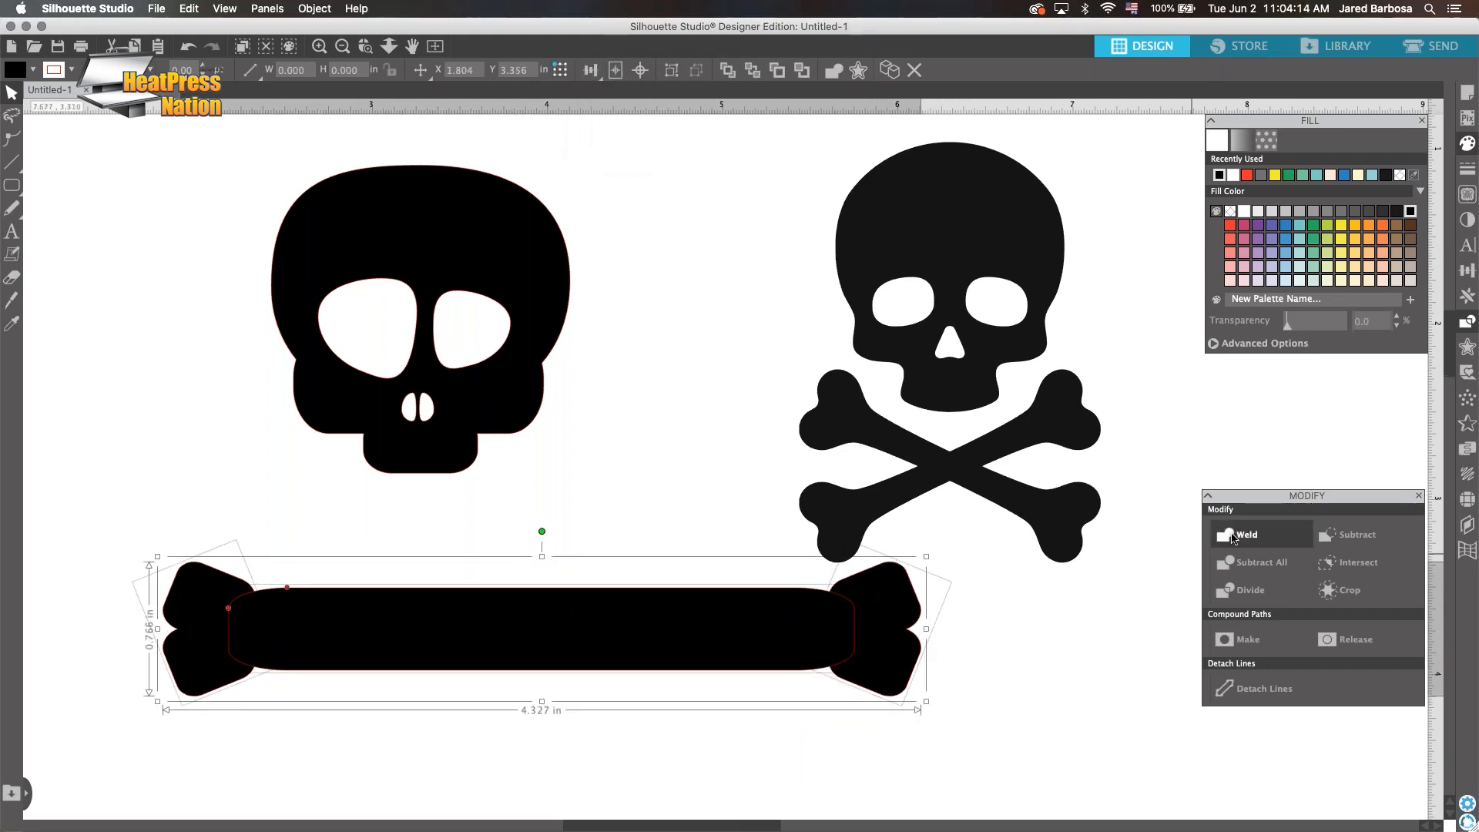
drag(623, 633, 506, 567)
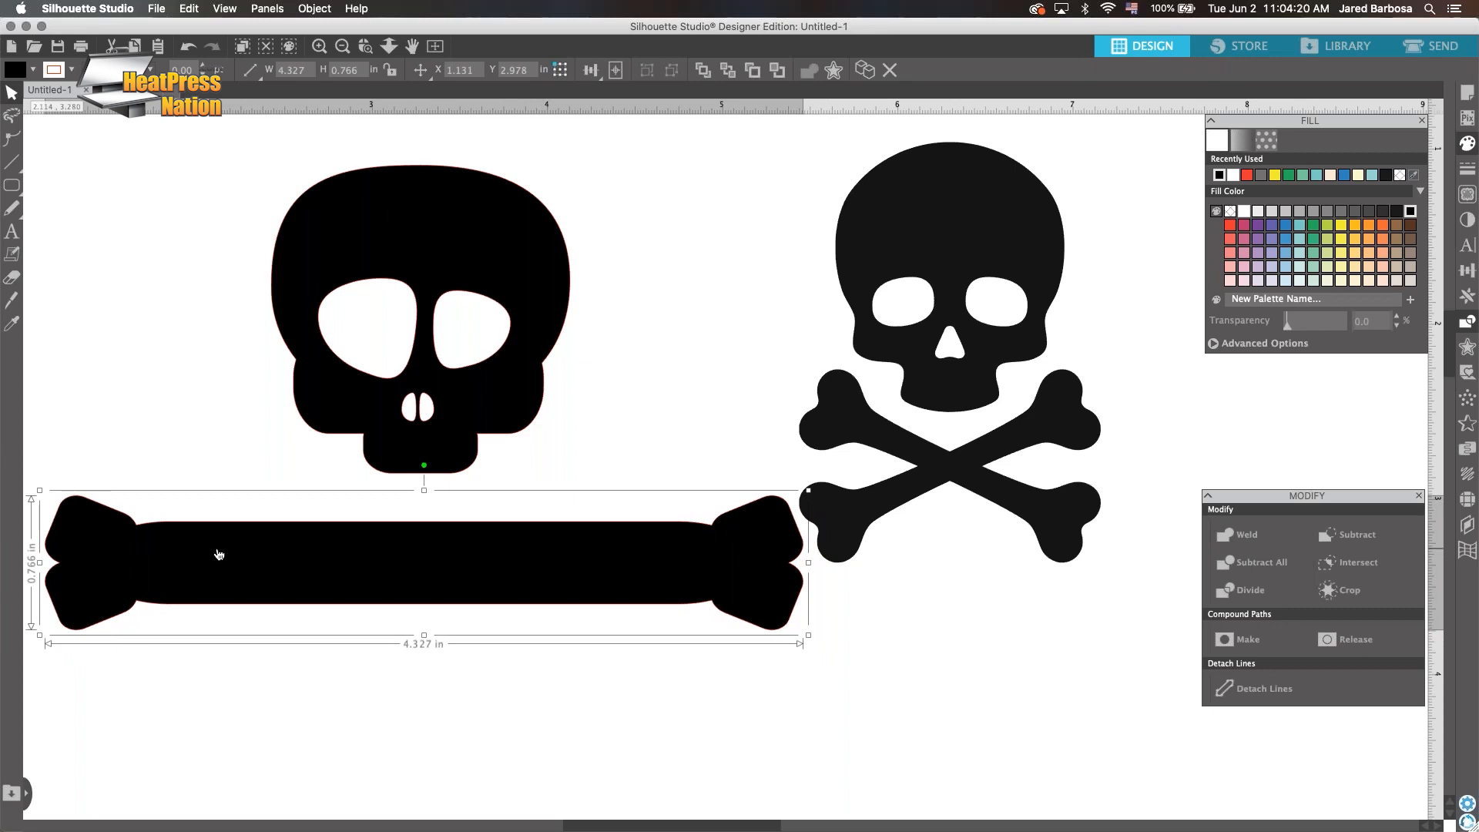
key(super+z)
key(super+z)
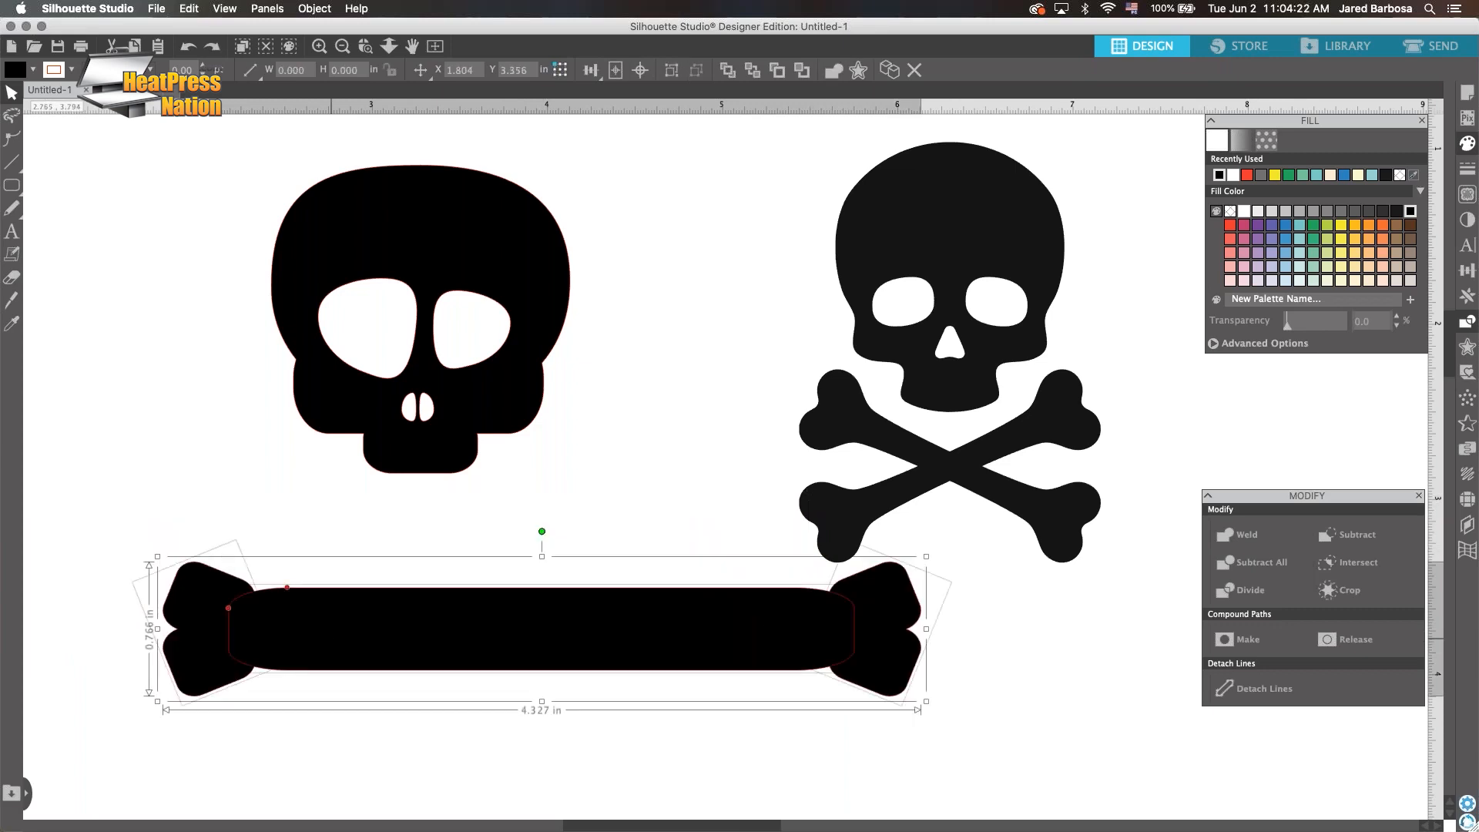
Stretch the shaft alone at both ends to about 4.05 in wide so it reaches deeper into the bone ends
click(607, 716)
click(294, 632)
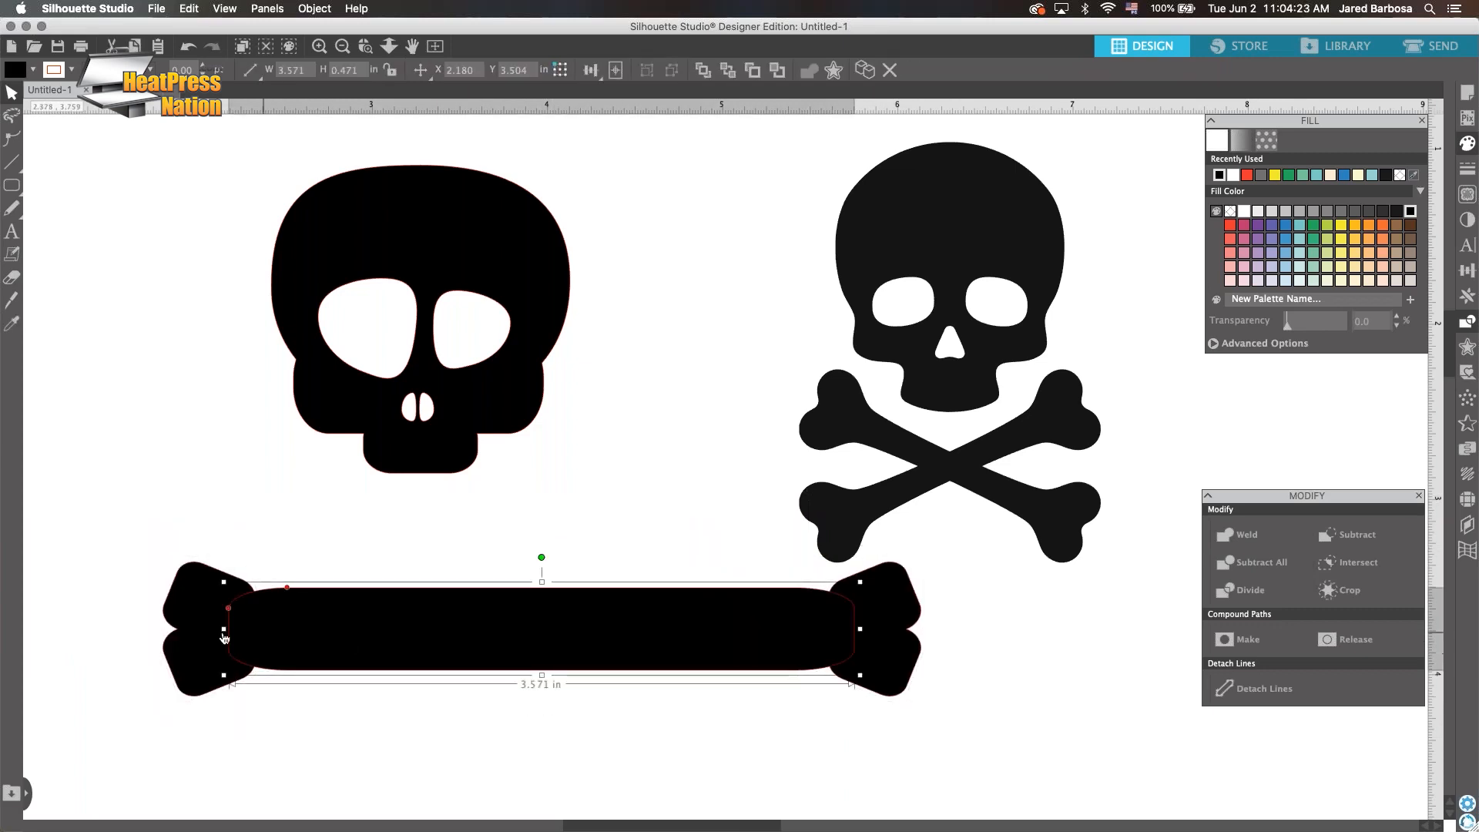
drag(221, 630, 180, 631)
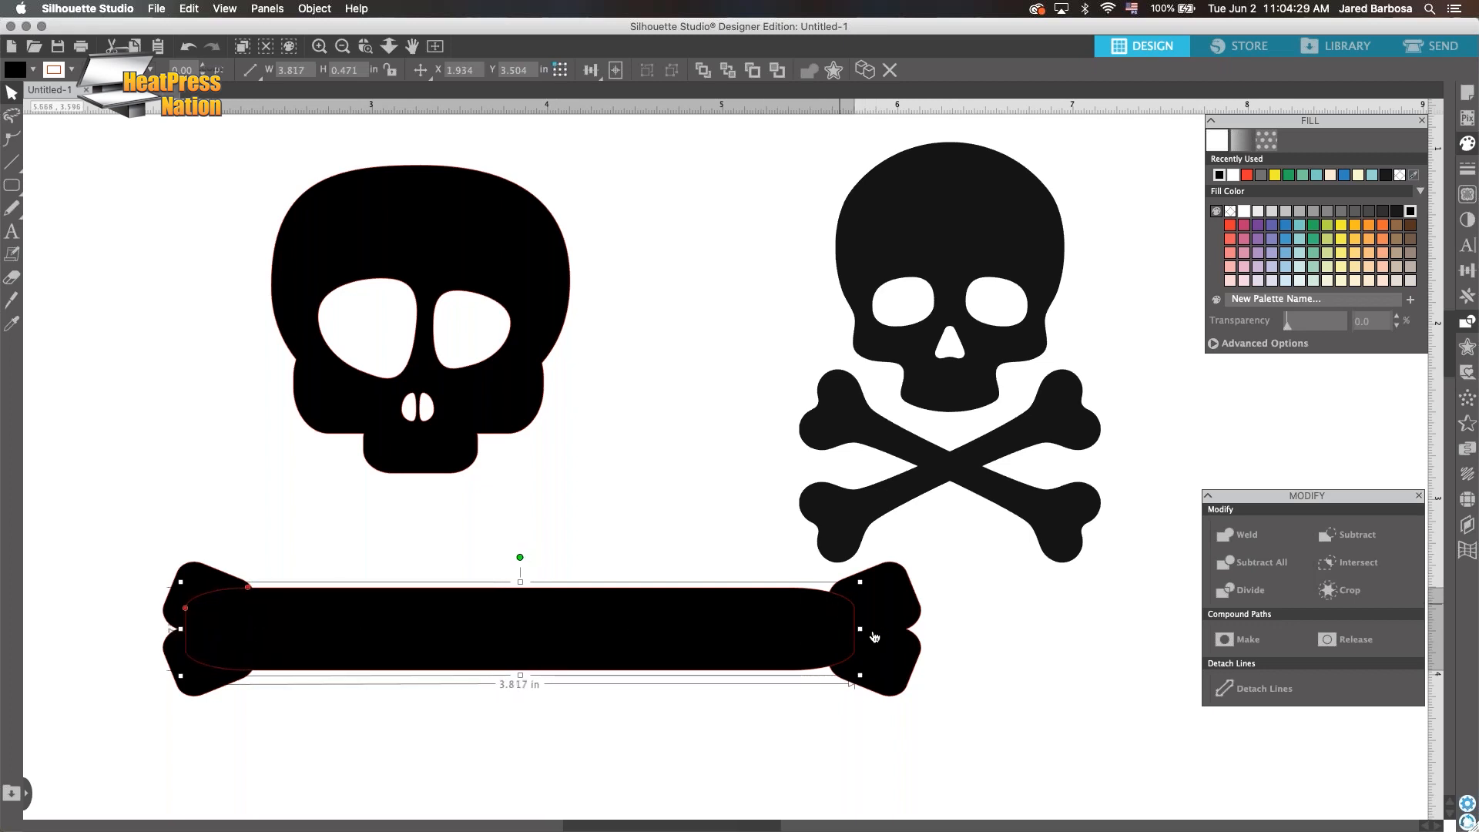
drag(861, 629, 902, 631)
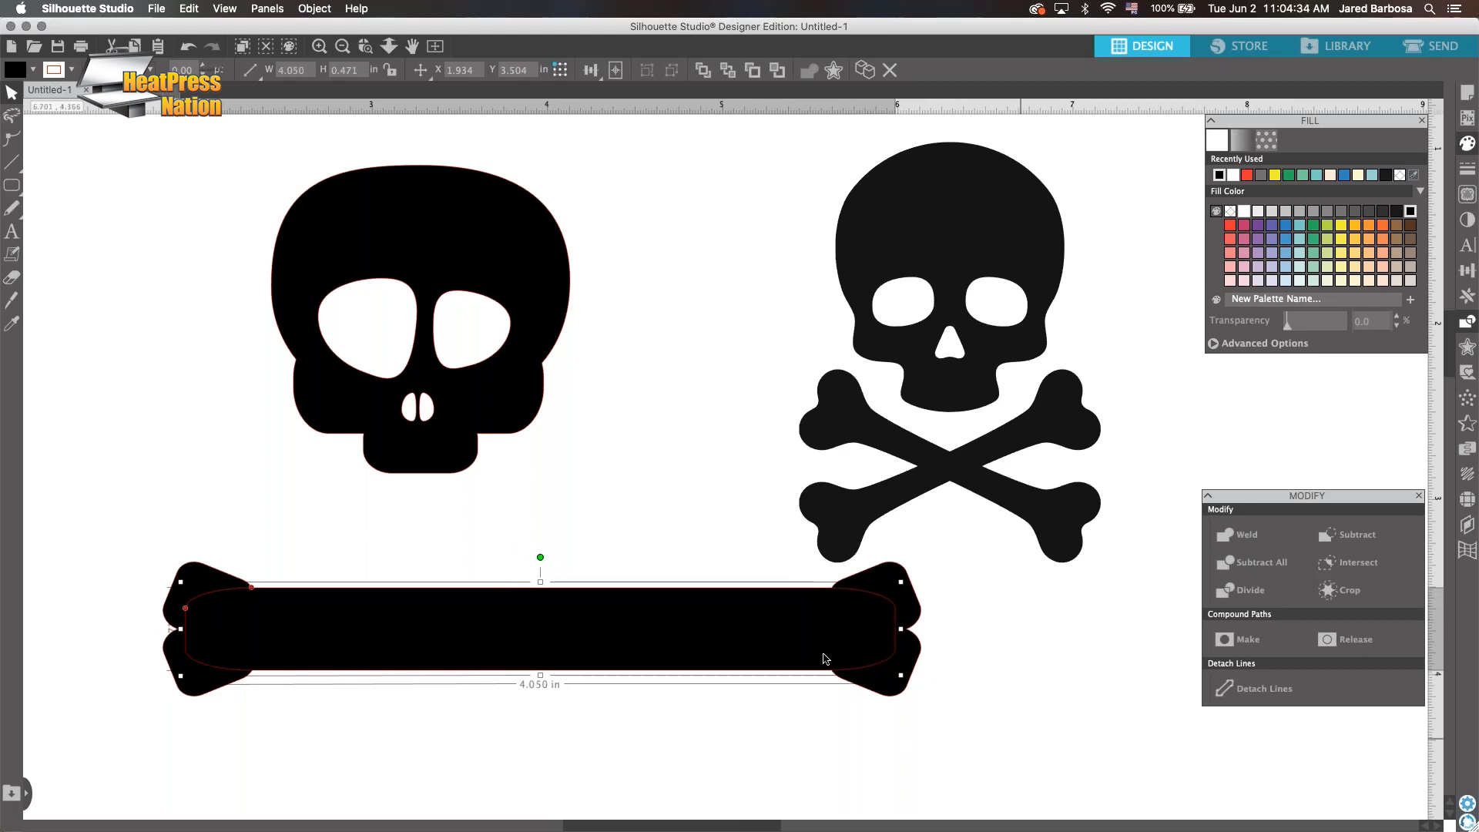
Weld the shaft and both bone ends into one bone and move it up beneath the skull
drag(1002, 735, 138, 543)
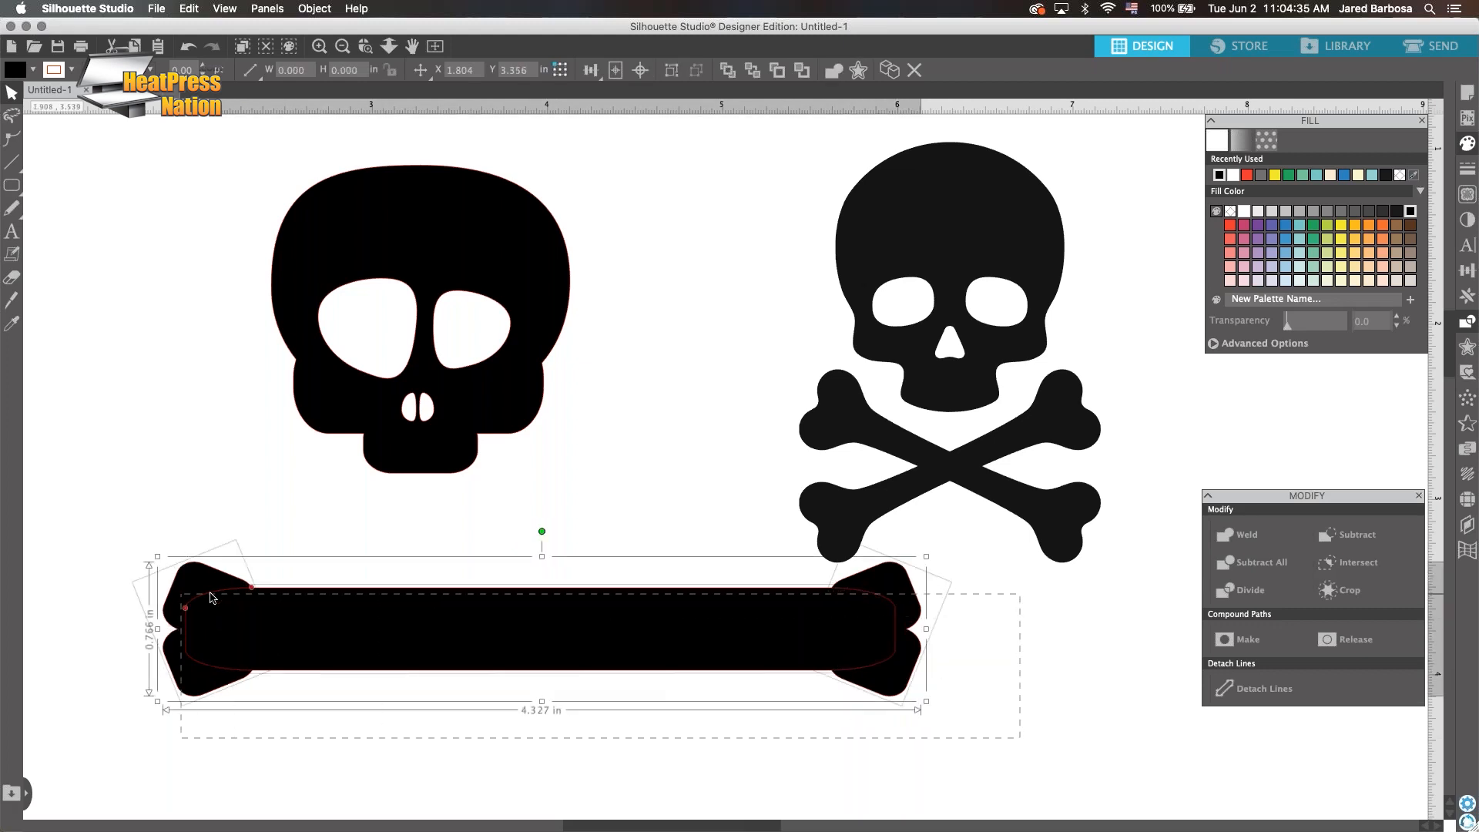
click(1247, 535)
drag(705, 619, 575, 565)
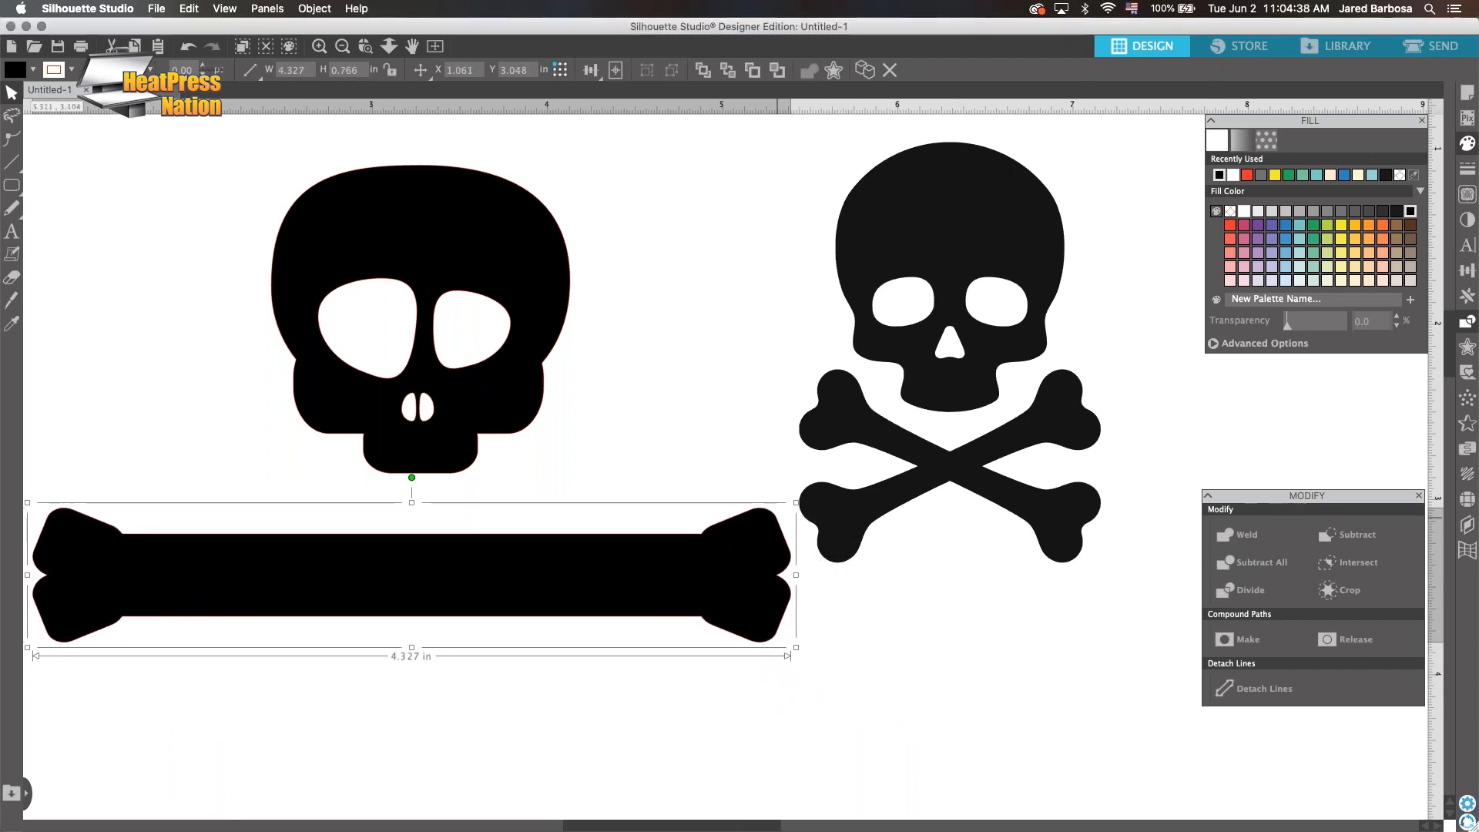
Scale the bone down to about 3.354 in wide and tilt it clockwise beneath the skull
drag(796, 502, 625, 533)
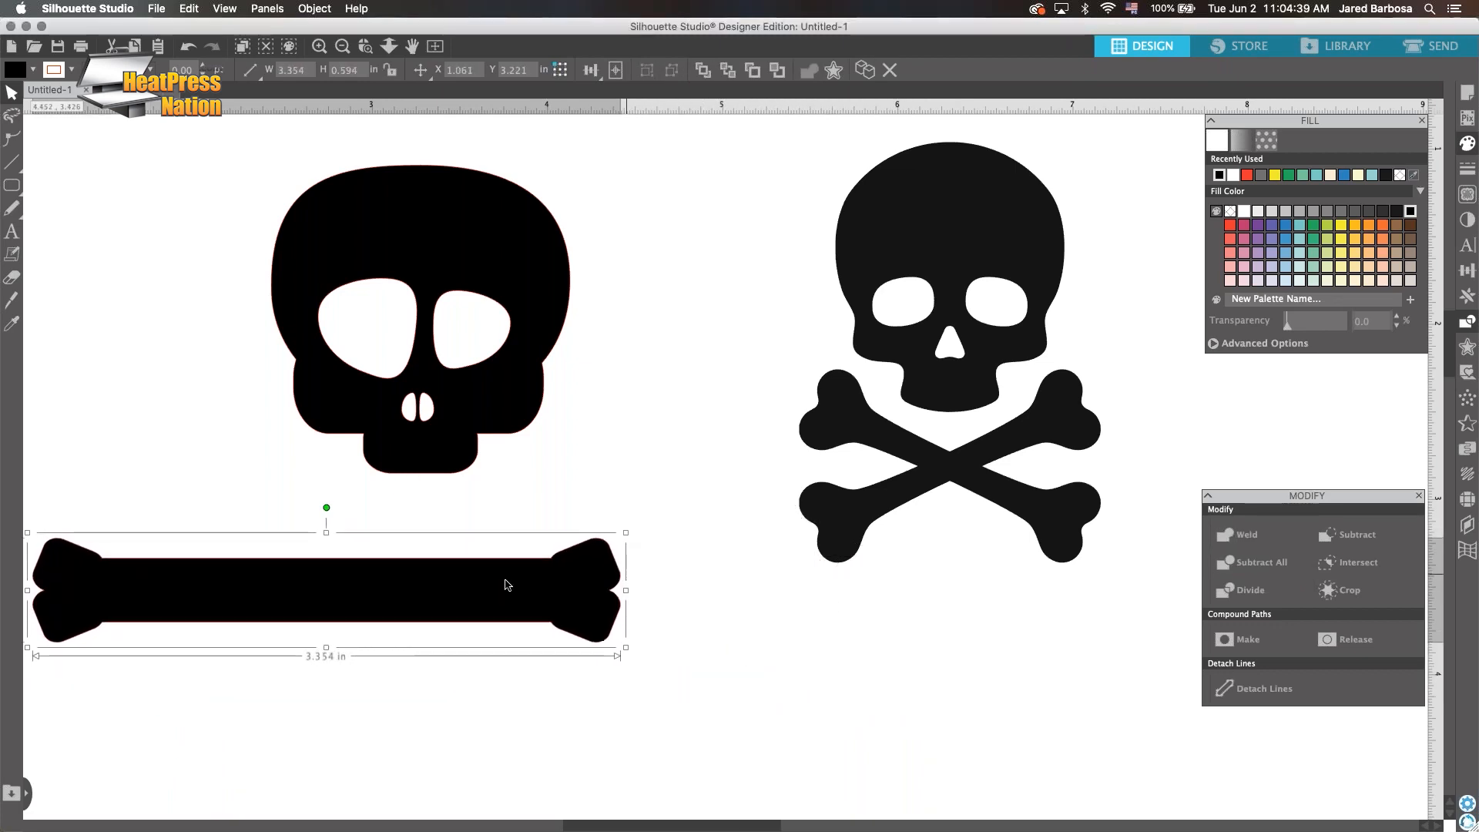
drag(491, 580, 548, 554)
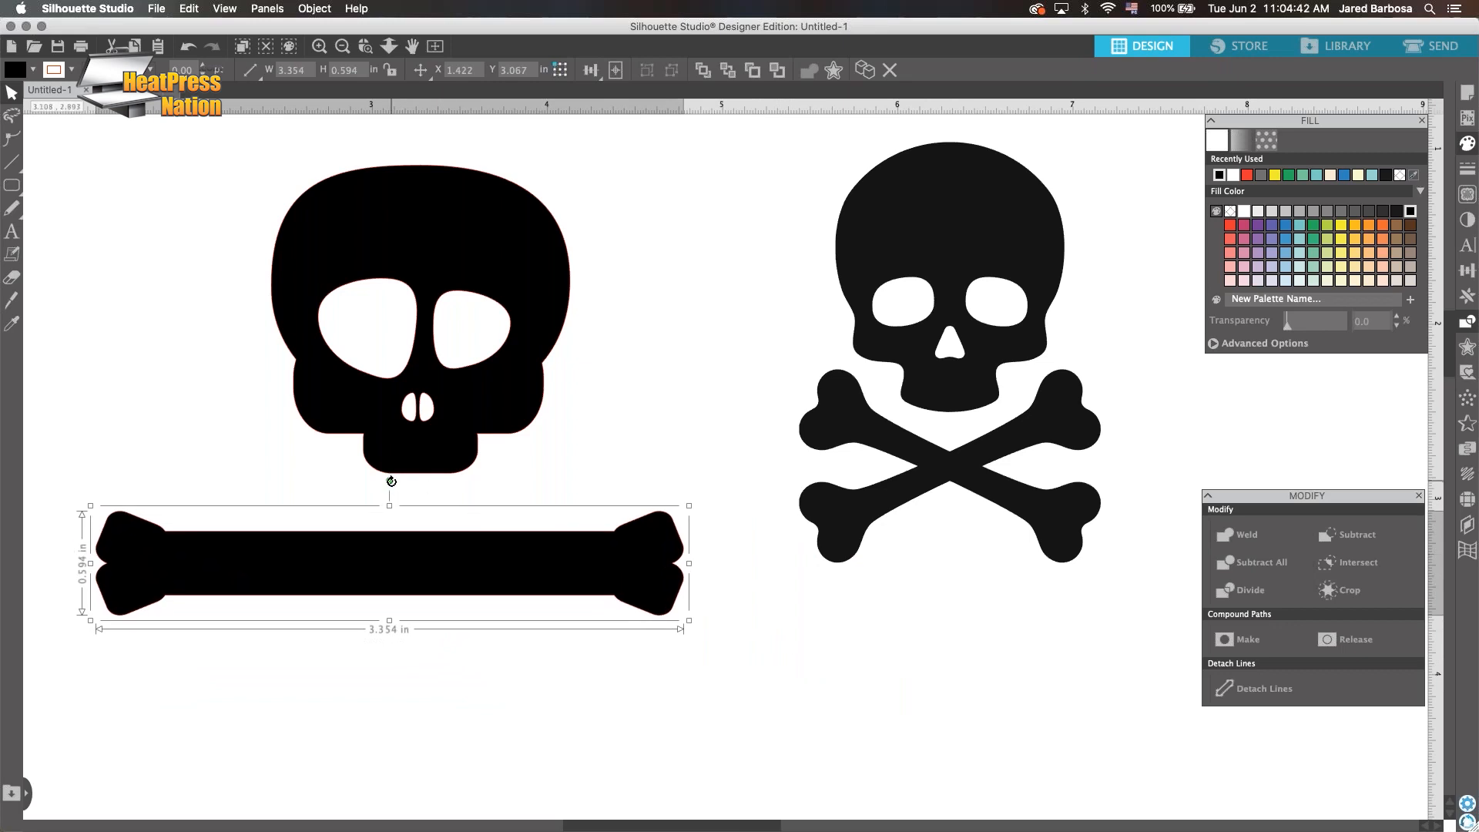
drag(391, 481, 415, 484)
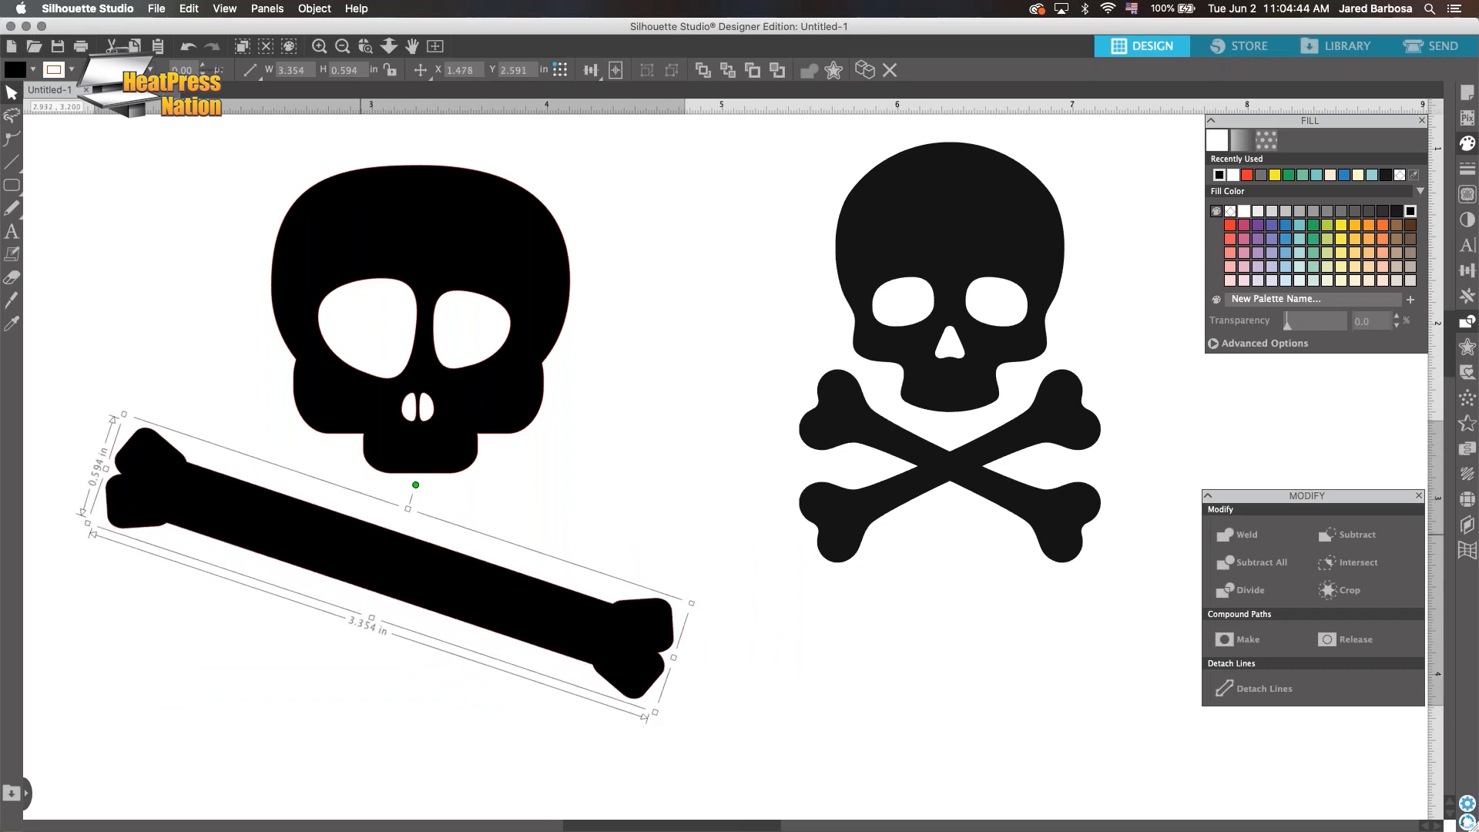
drag(360, 540, 389, 594)
Copy and paste the tilted bone and flip the copy horizontally so the two bones cross
right_click(388, 593)
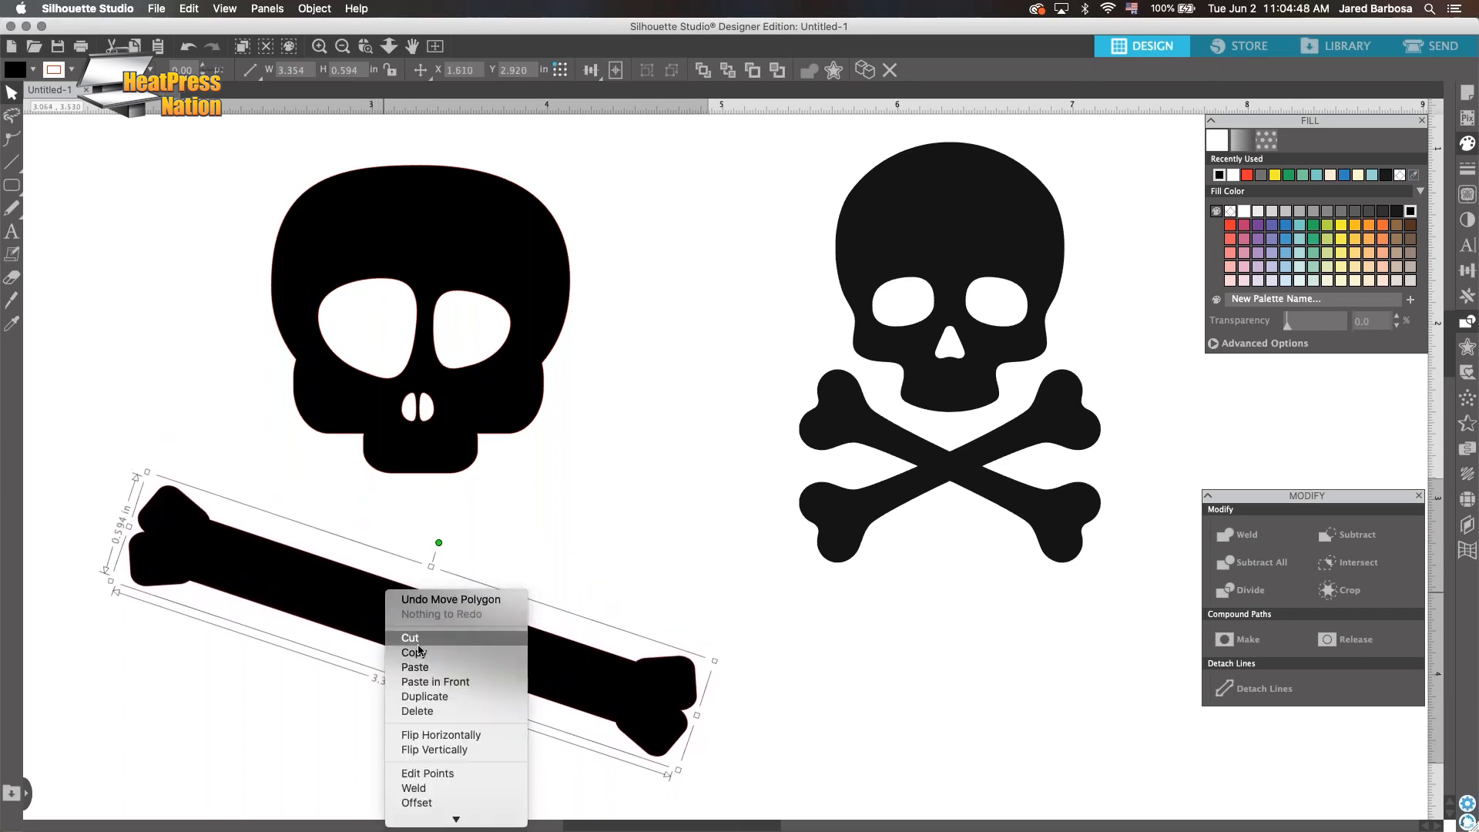
right_click(528, 561)
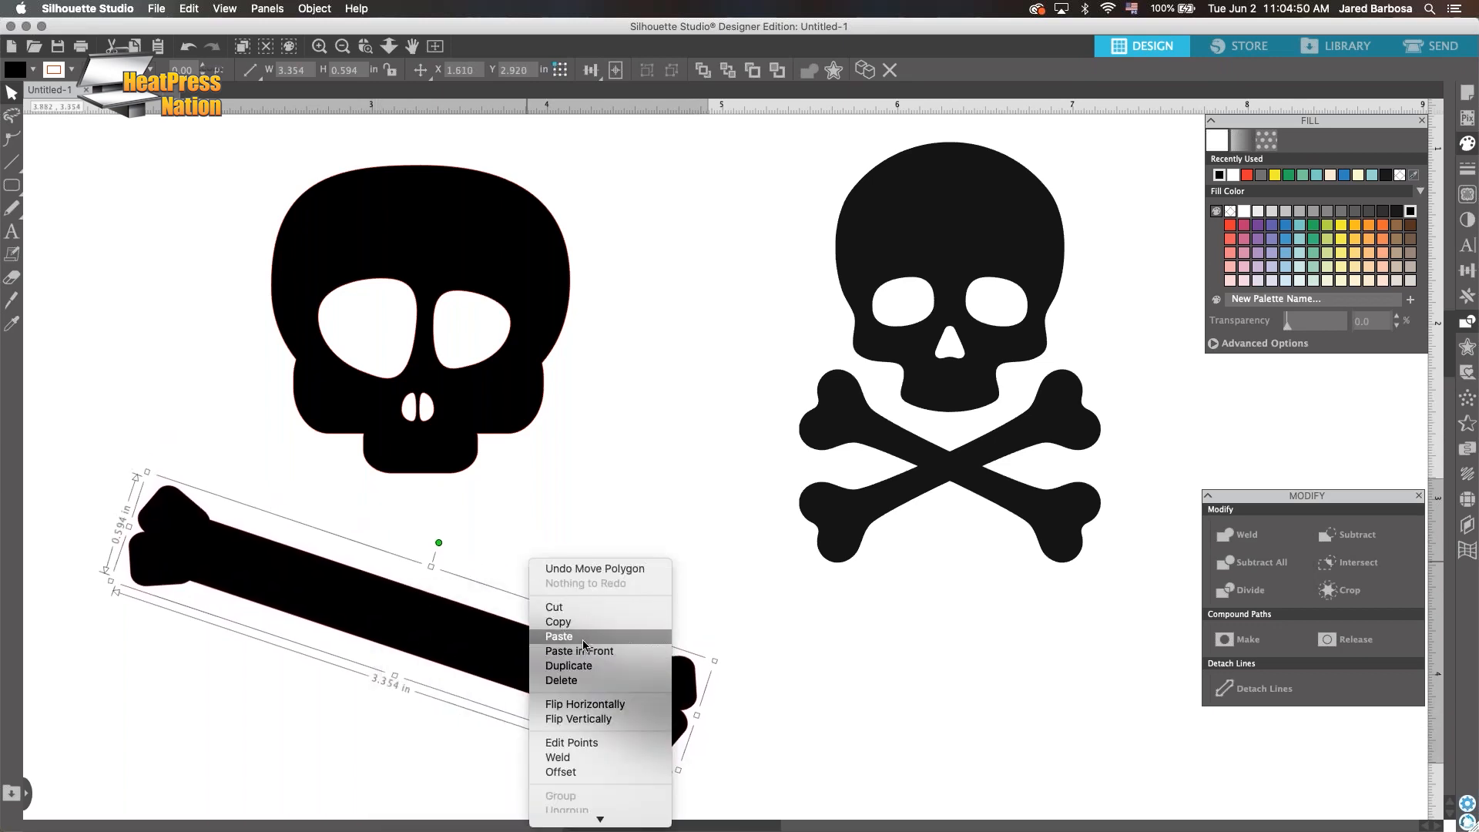
click(583, 644)
right_click(485, 644)
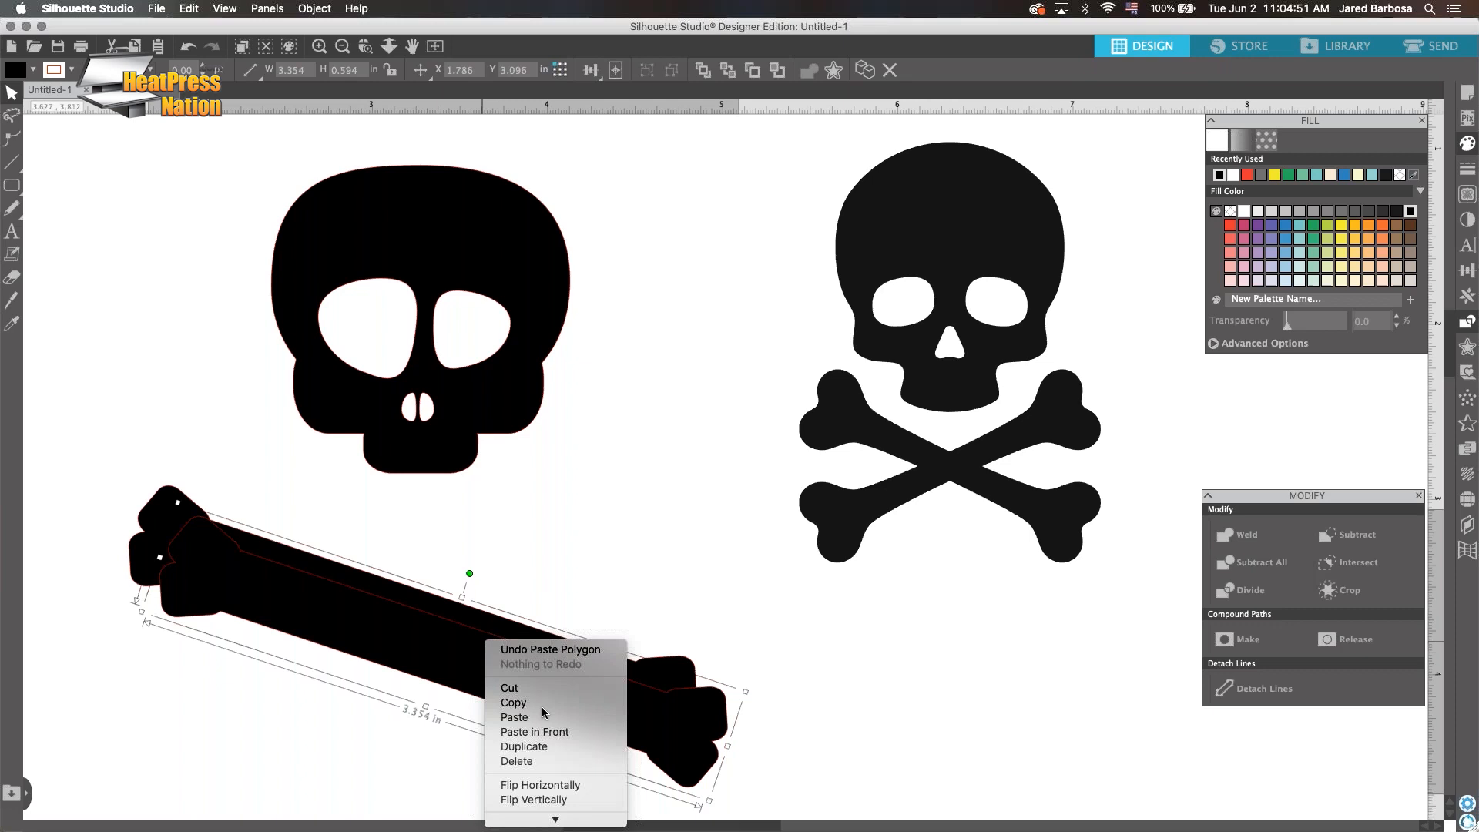
click(550, 785)
Select both crossed bones and center them on each other
shift+click(341, 622)
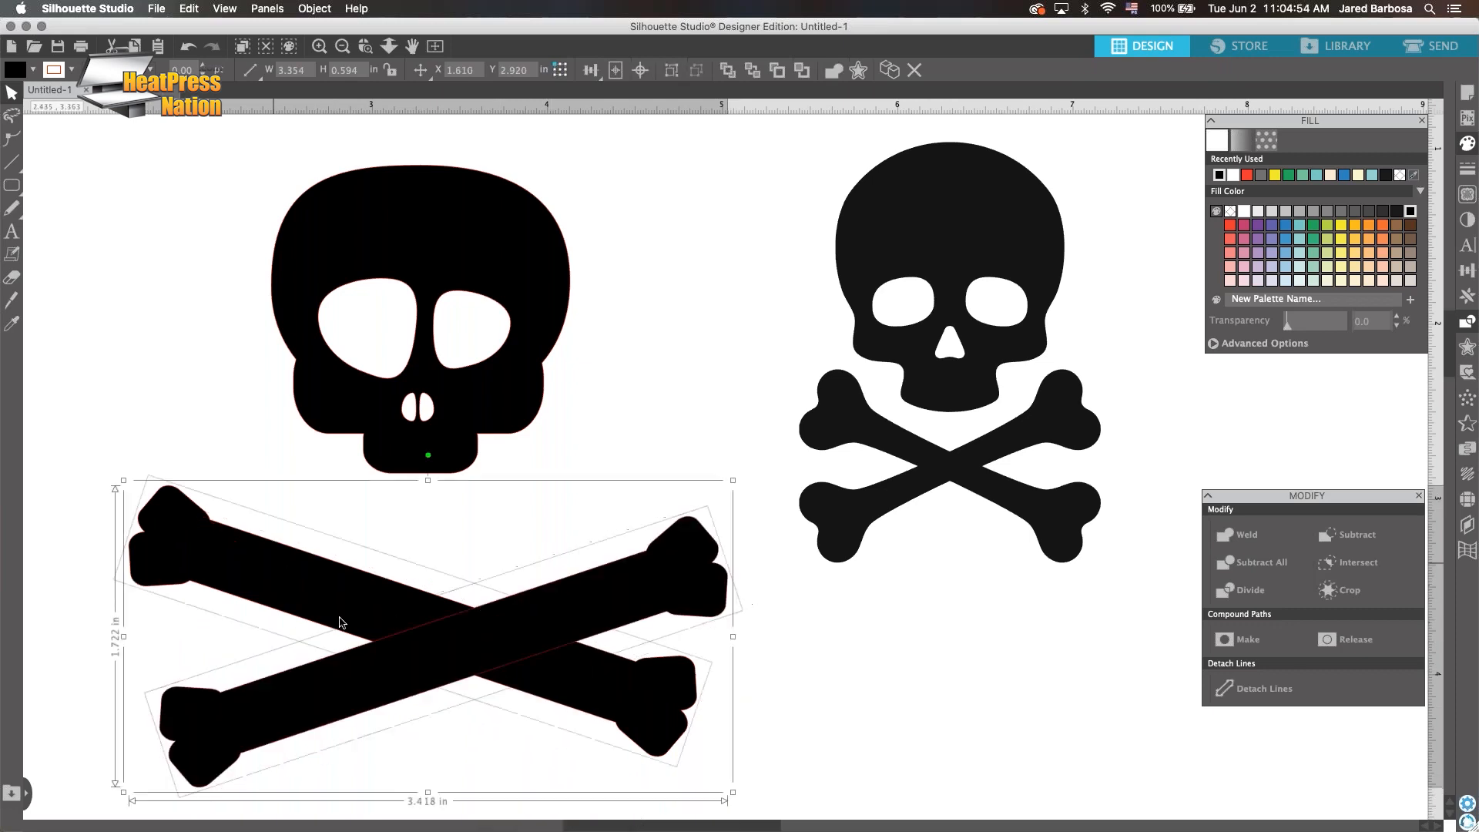
click(640, 70)
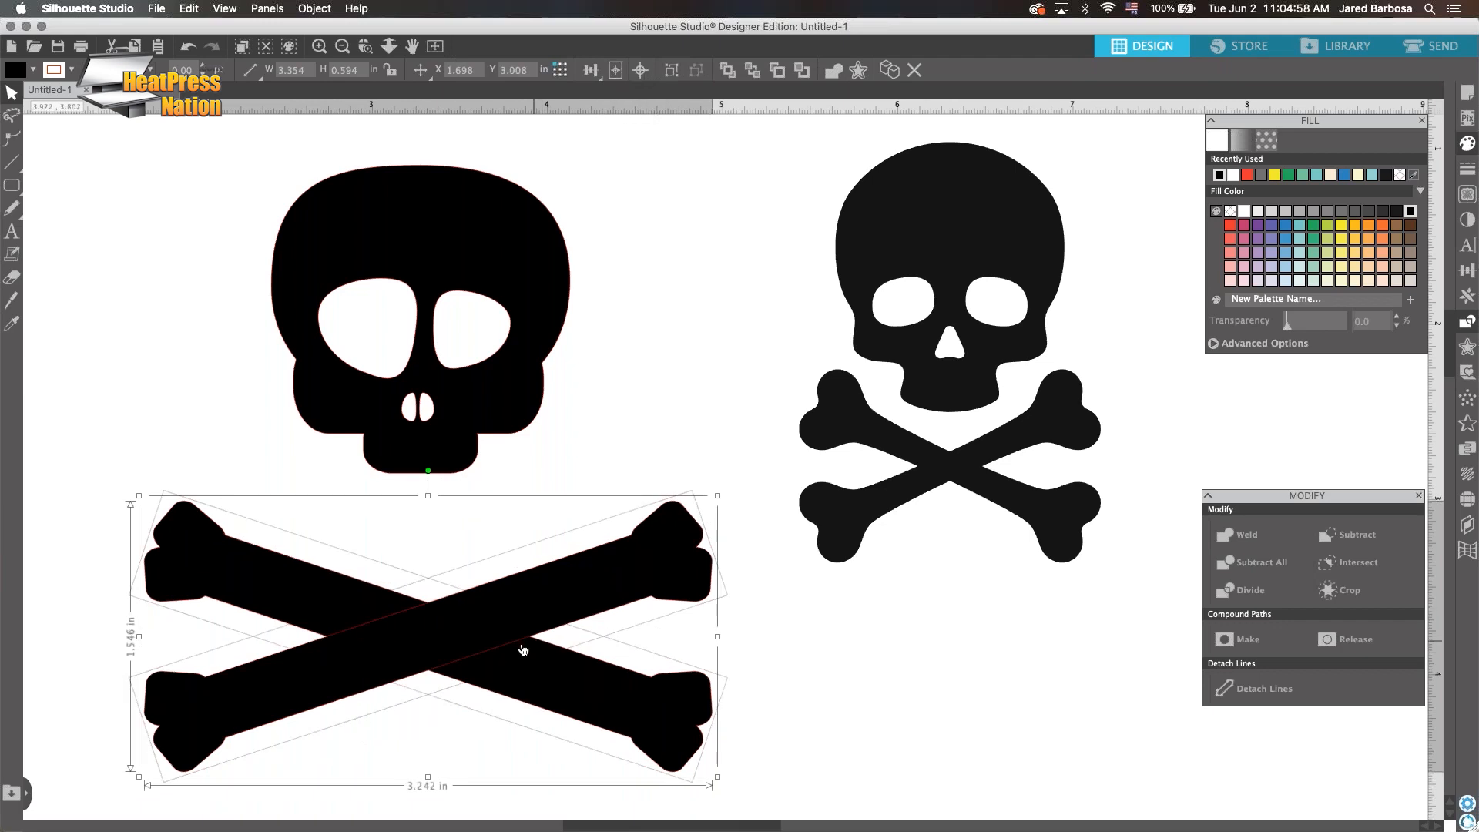
click(635, 445)
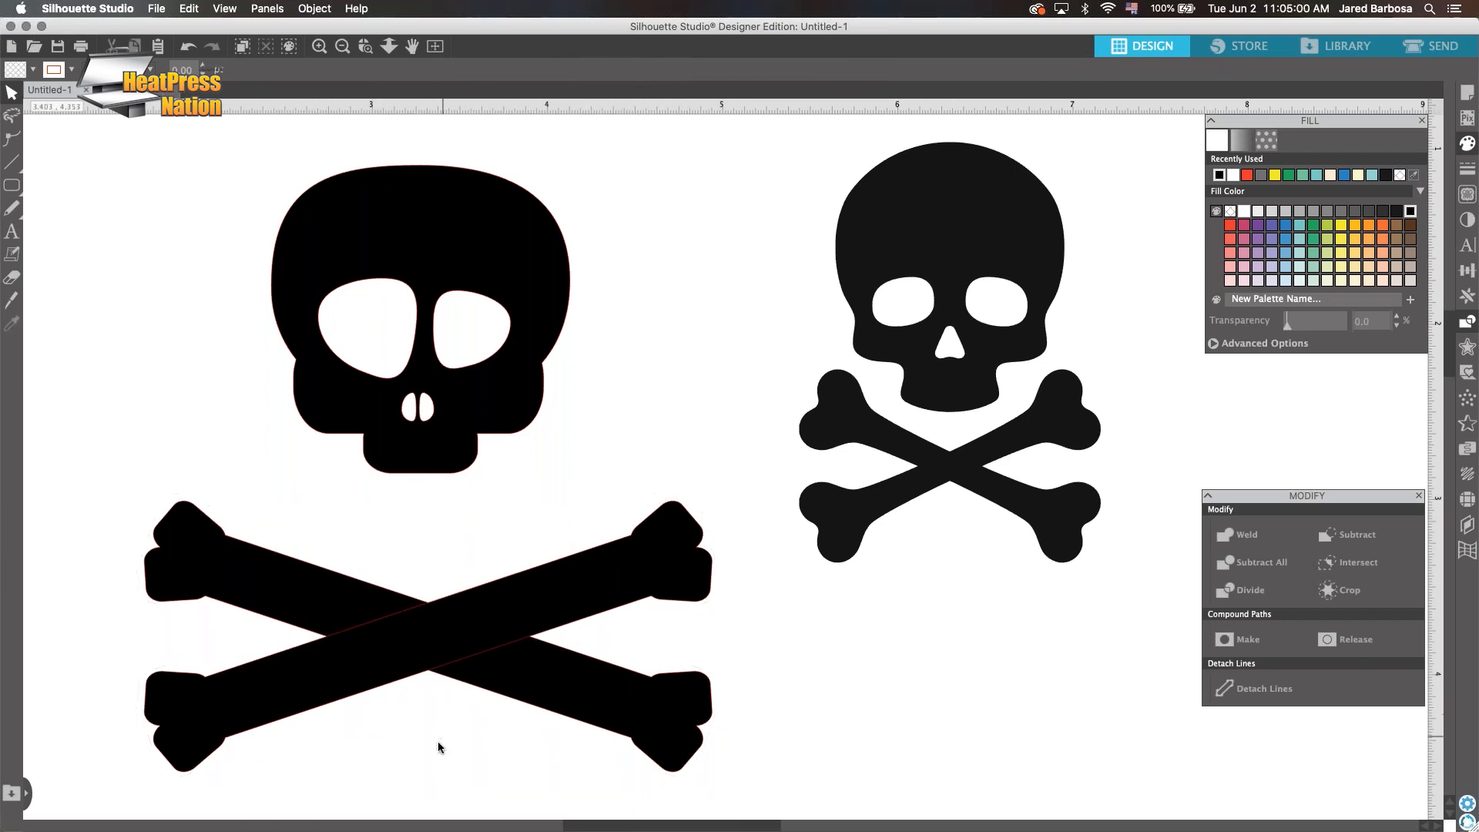
Try welding the crossed bones into one shape and placing it at different heights beneath the skull
click(431, 635)
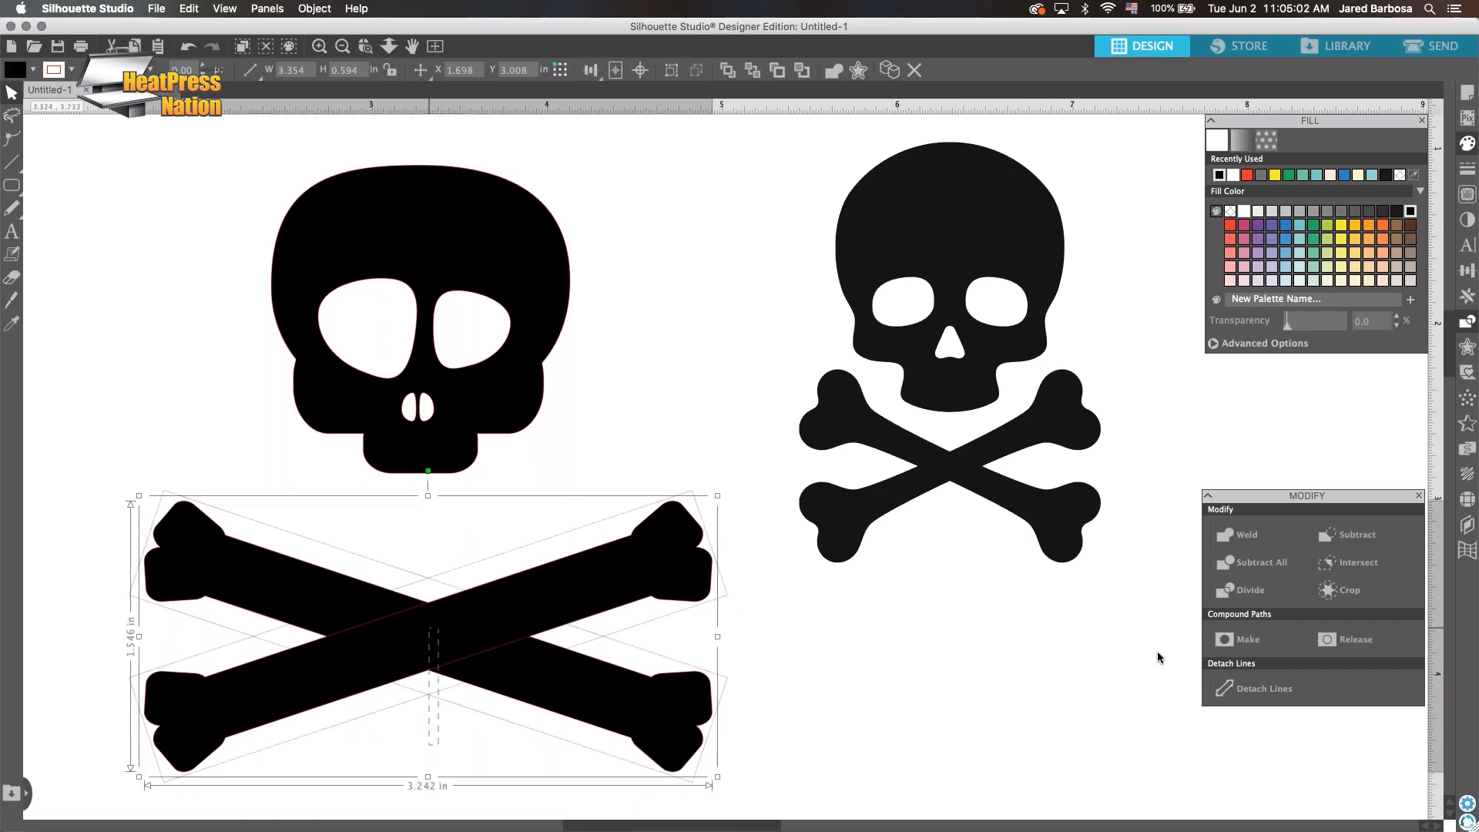
click(1241, 533)
drag(480, 646, 474, 549)
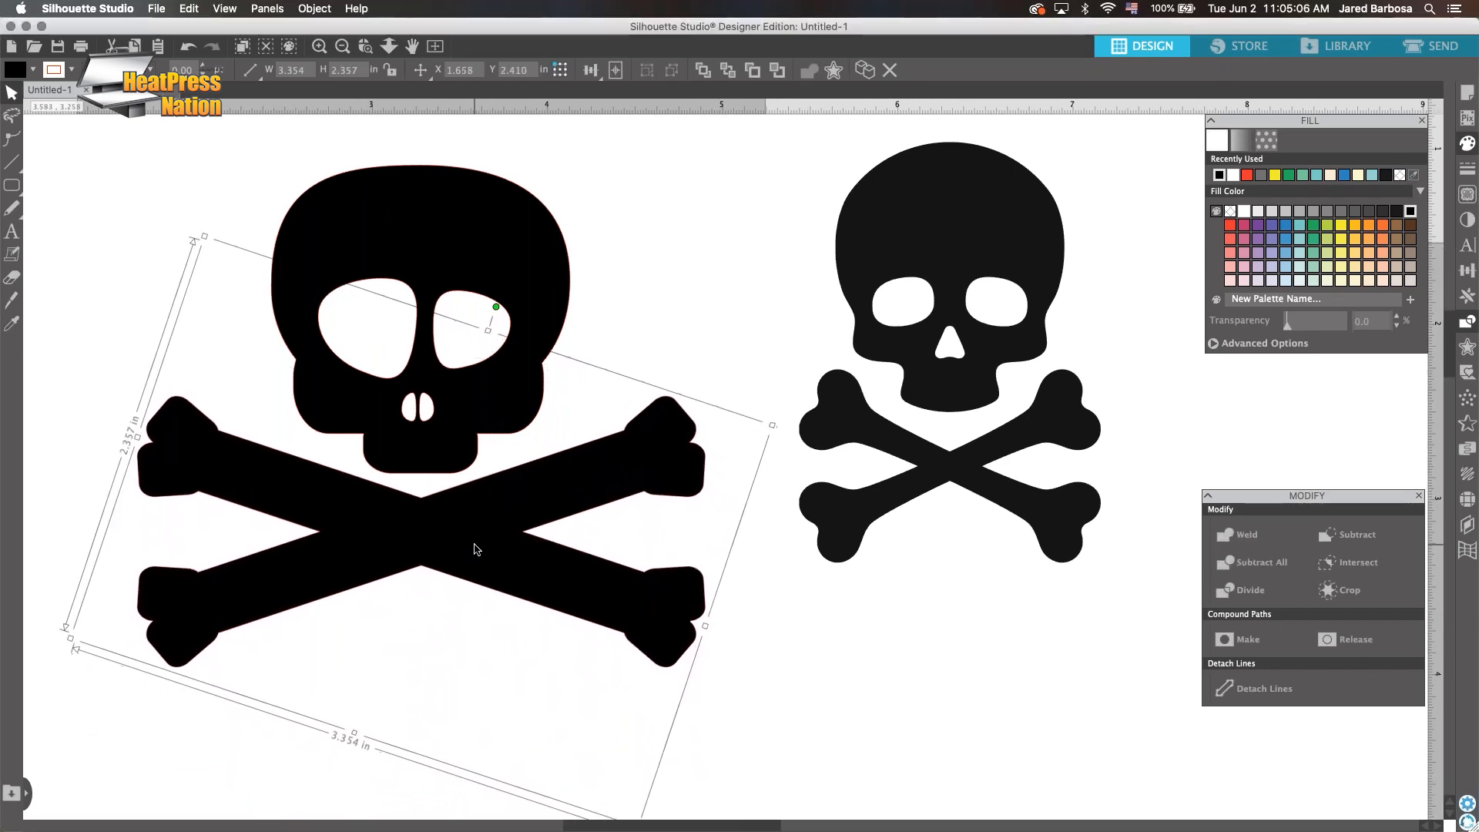
click(826, 700)
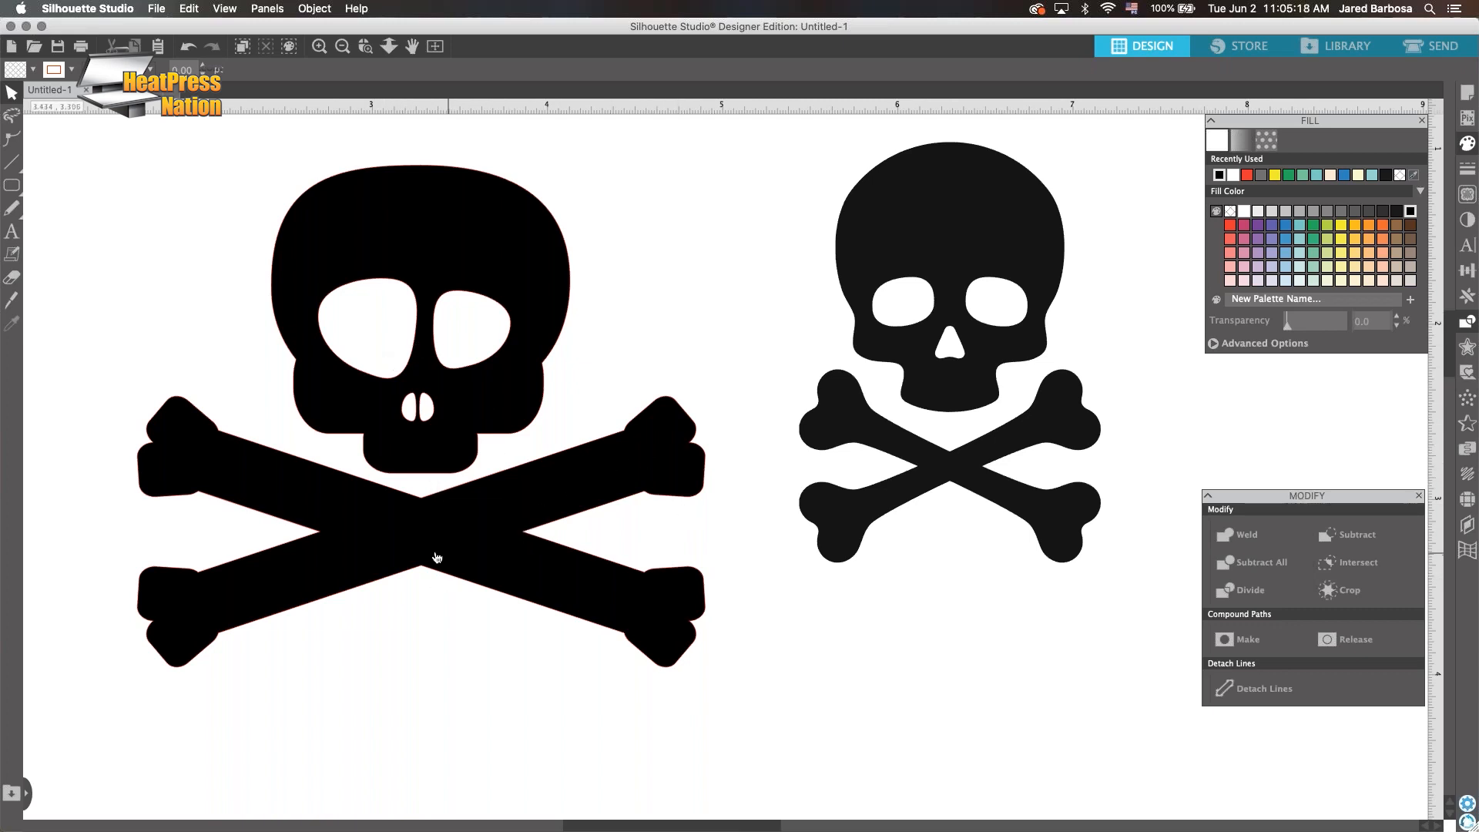
drag(445, 601, 462, 681)
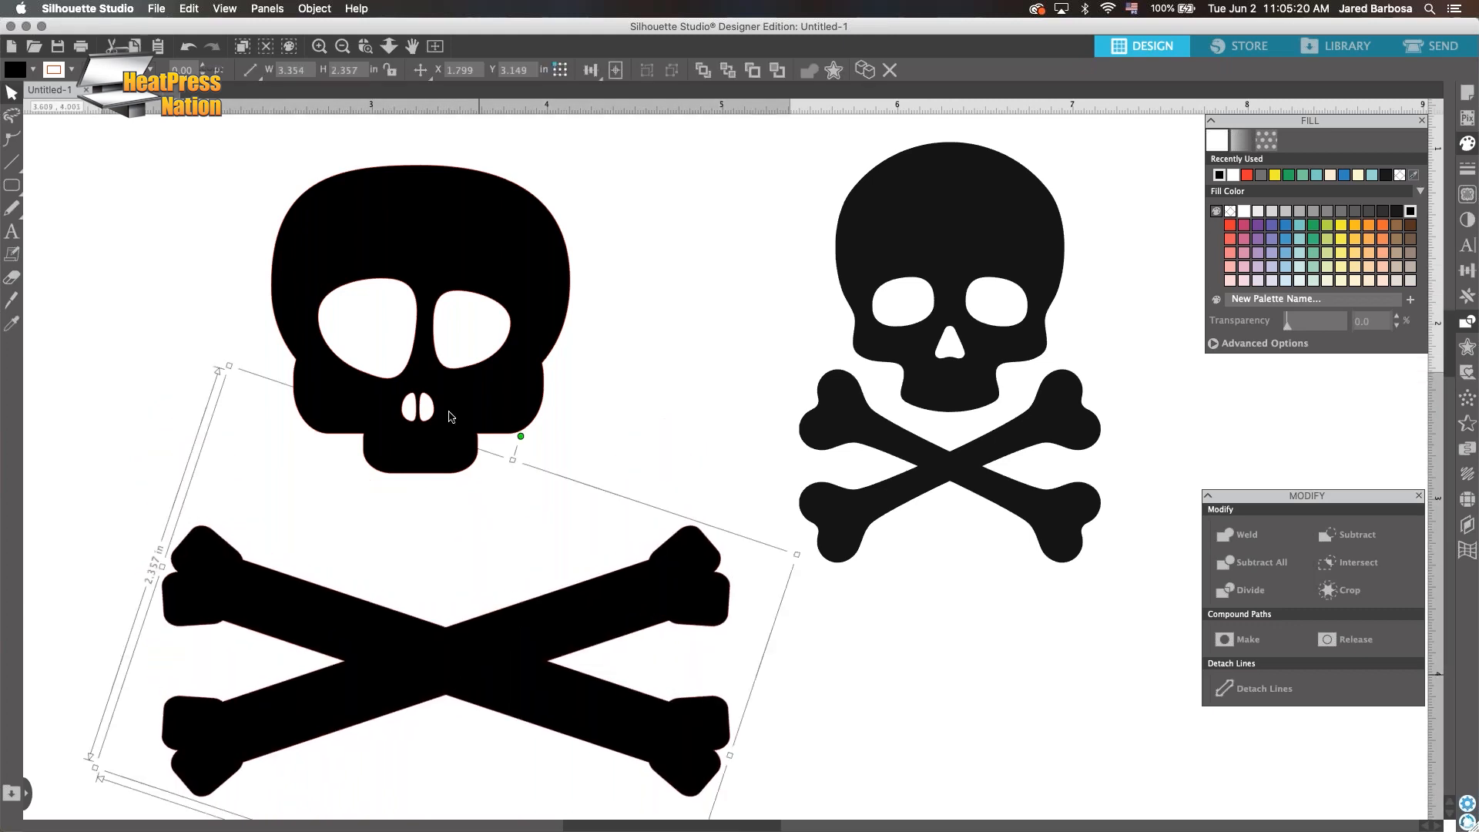
Undo the moves and the weld of the crossed bones
click(187, 50)
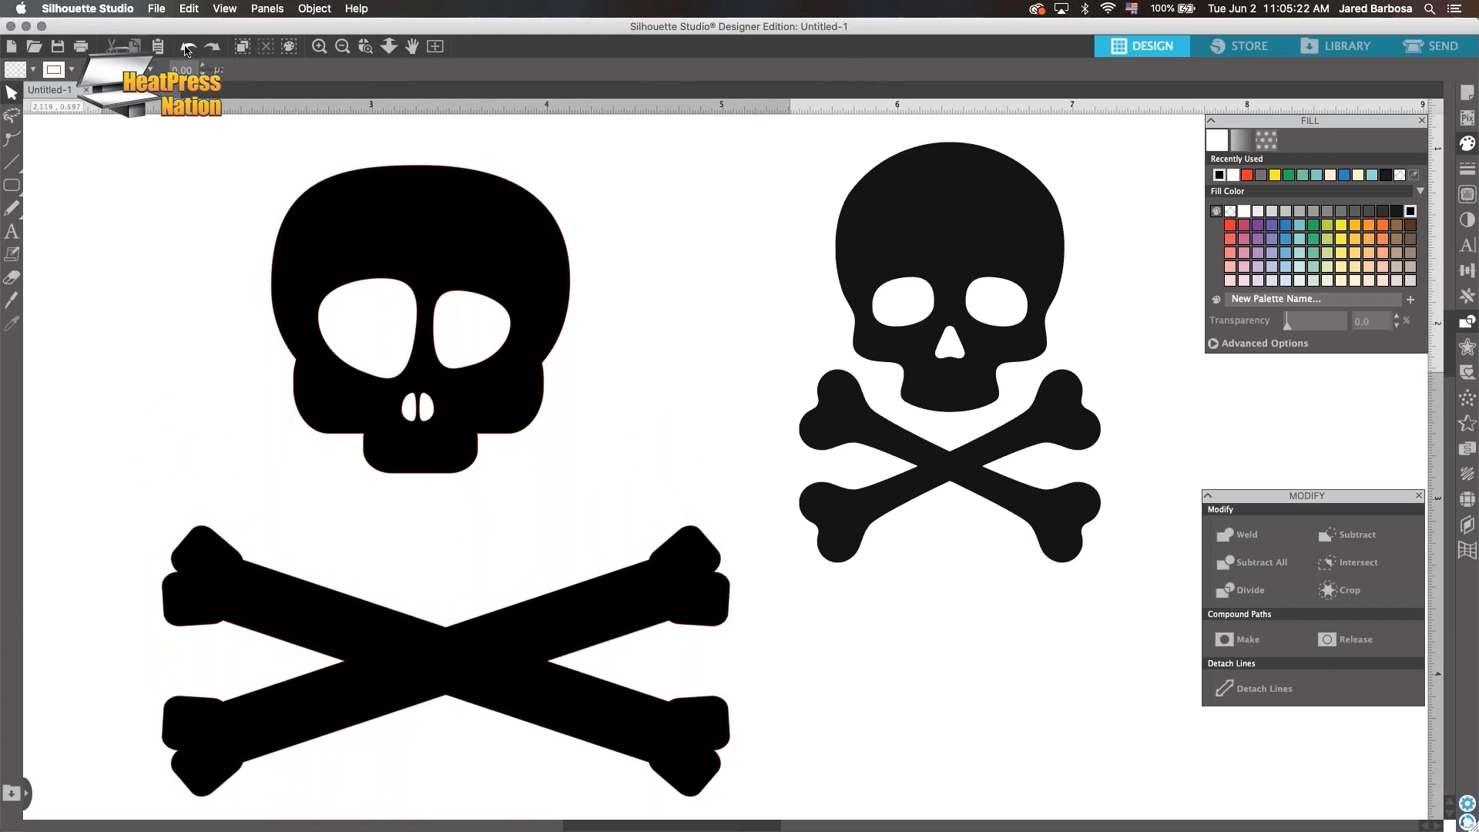
click(187, 50)
click(187, 50)
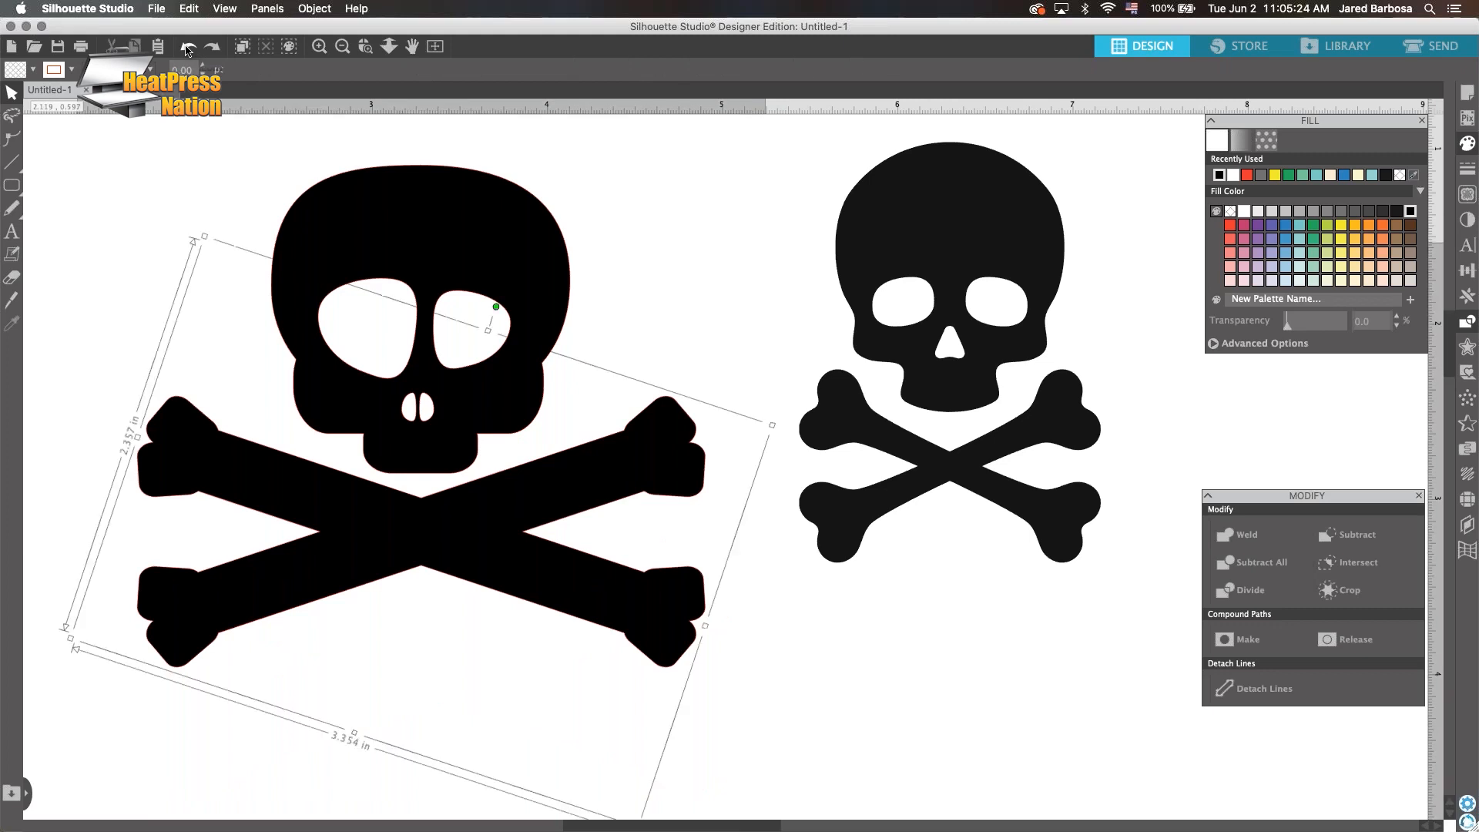
click(187, 50)
click(188, 50)
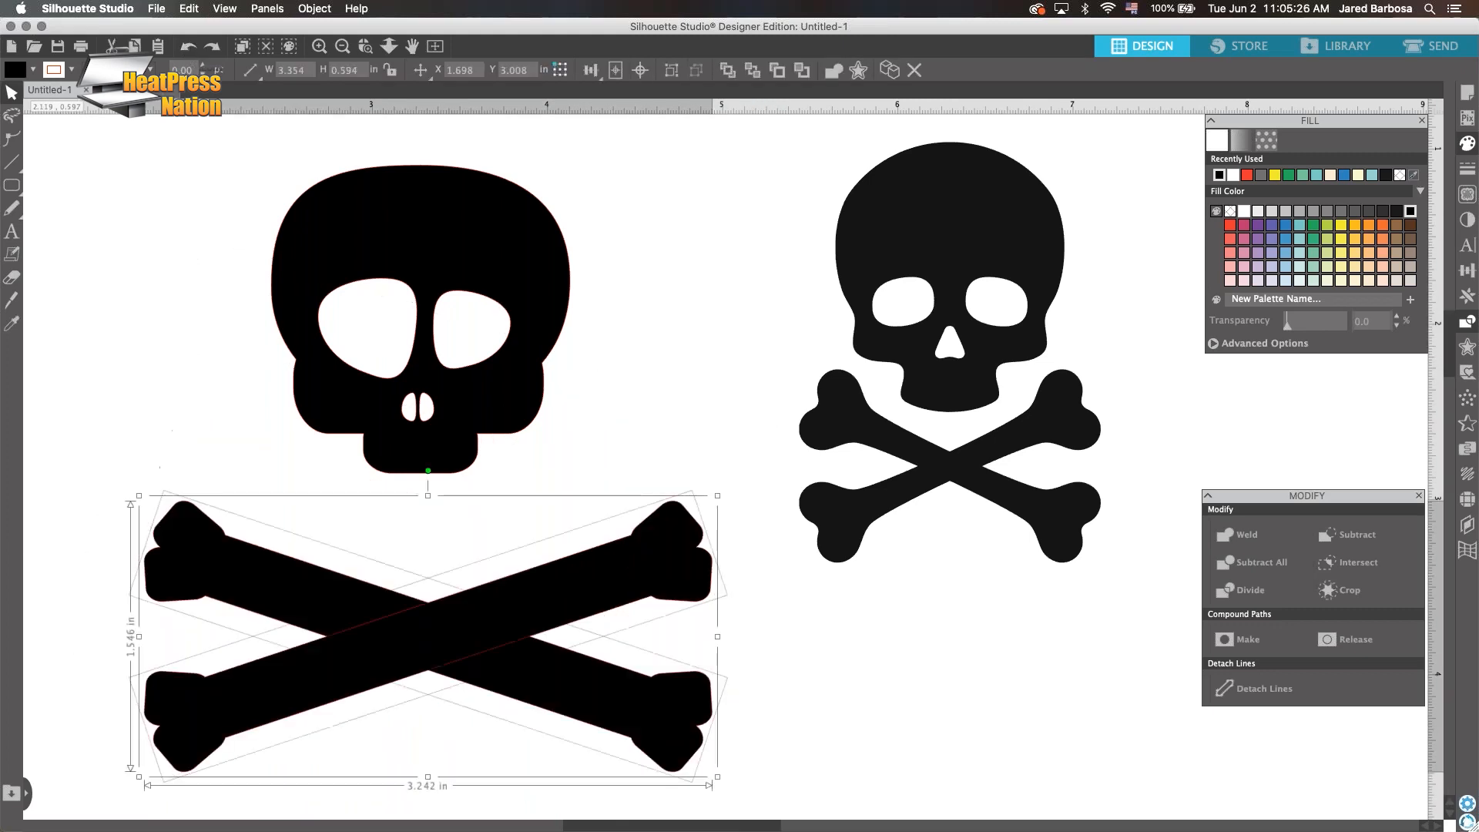
Select only the front bone and apply an outward offset of 0.045 in with rounded corners around it
click(623, 506)
click(547, 607)
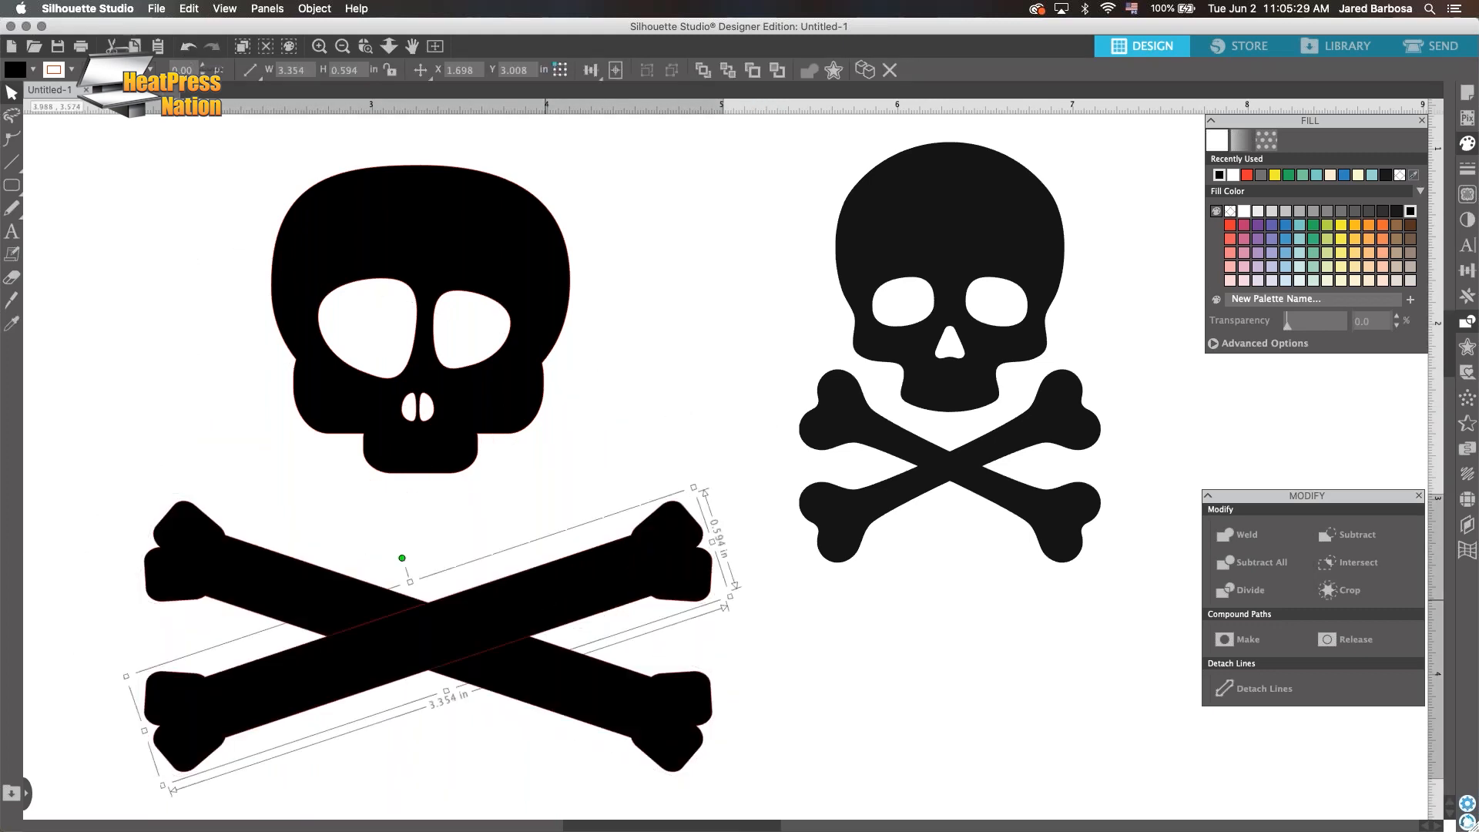
click(1467, 348)
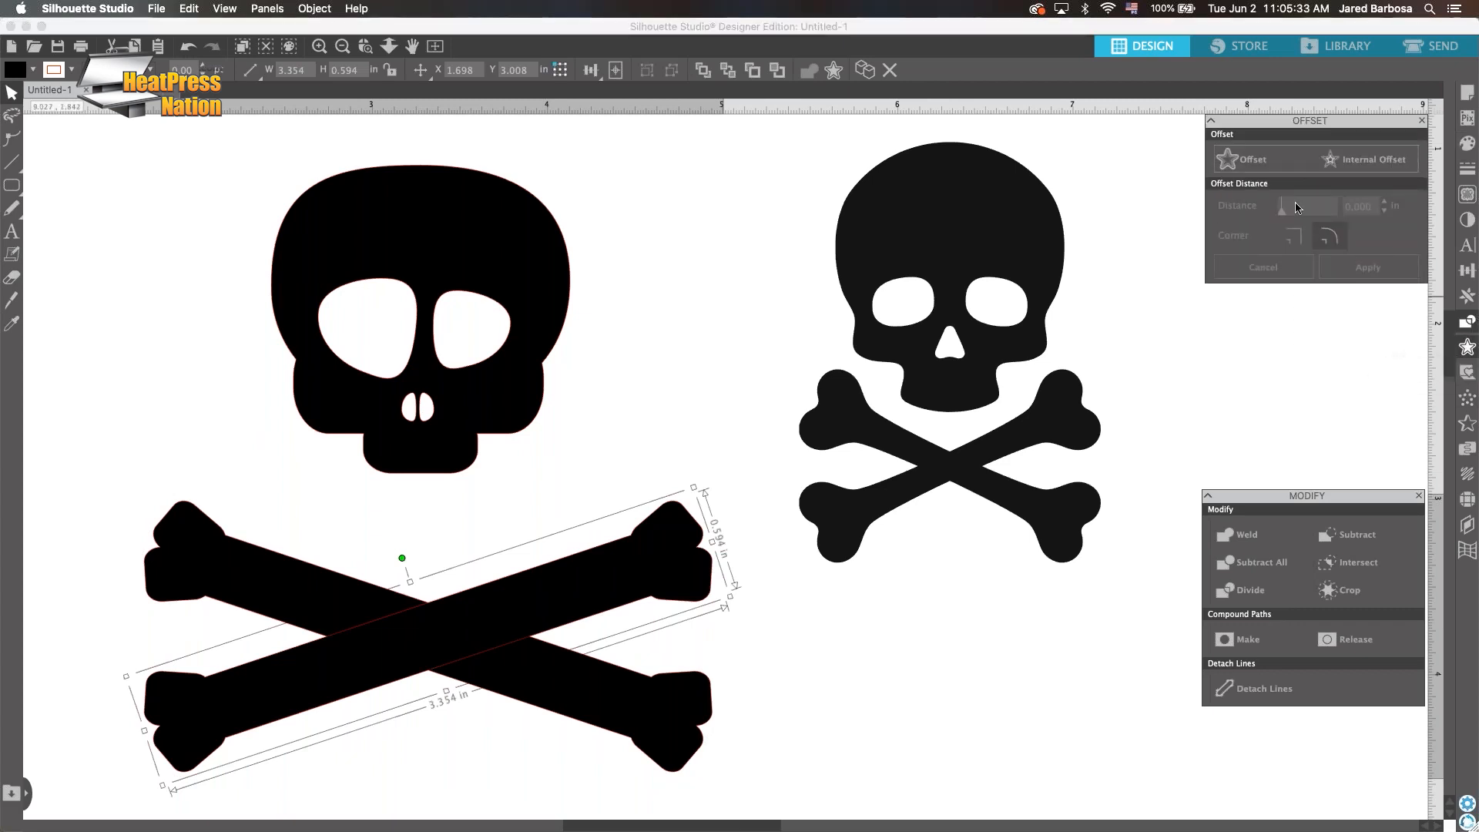
click(1240, 159)
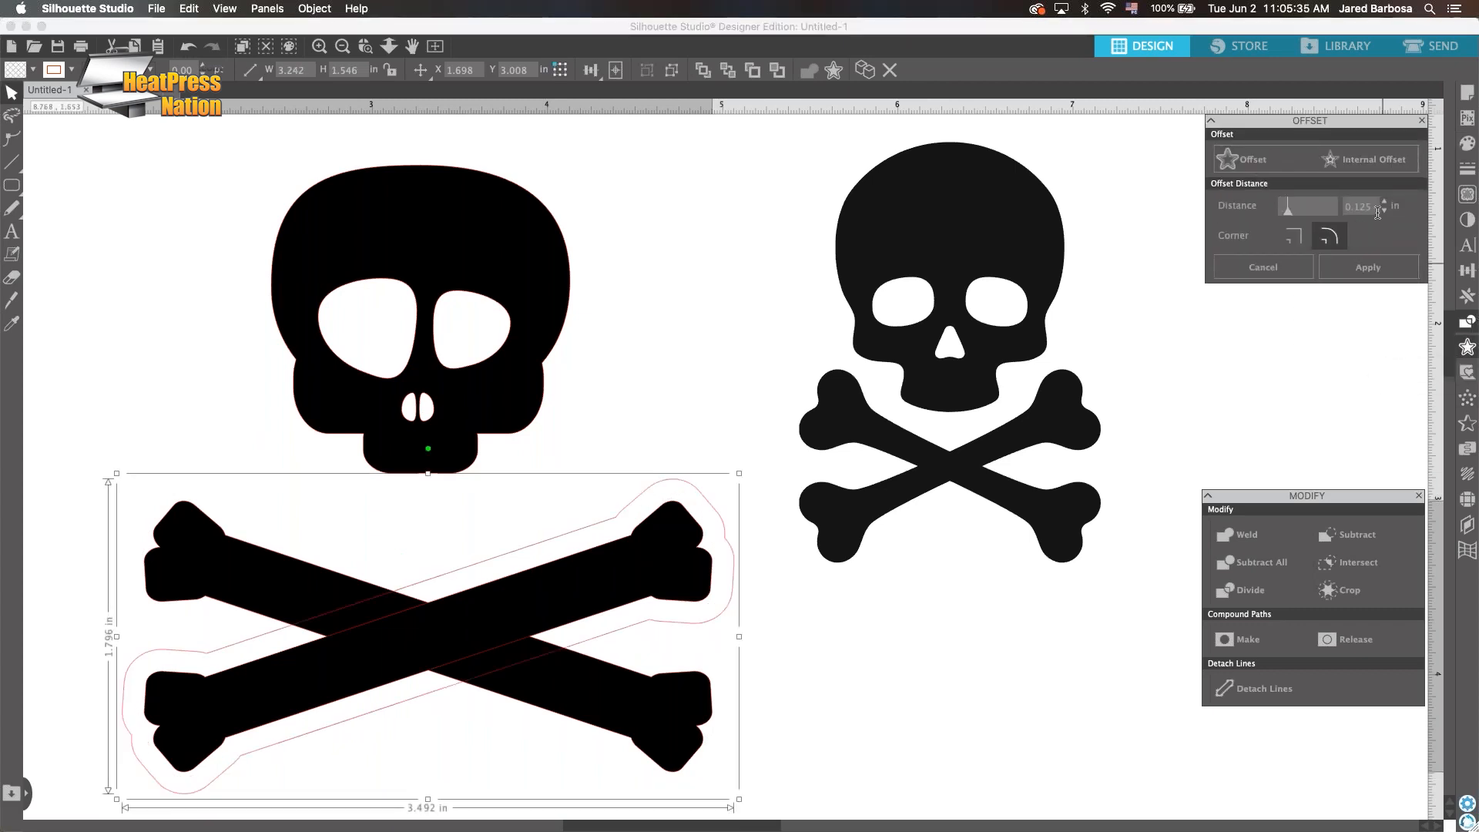
click(1384, 209)
click(1383, 209)
click(1383, 209)
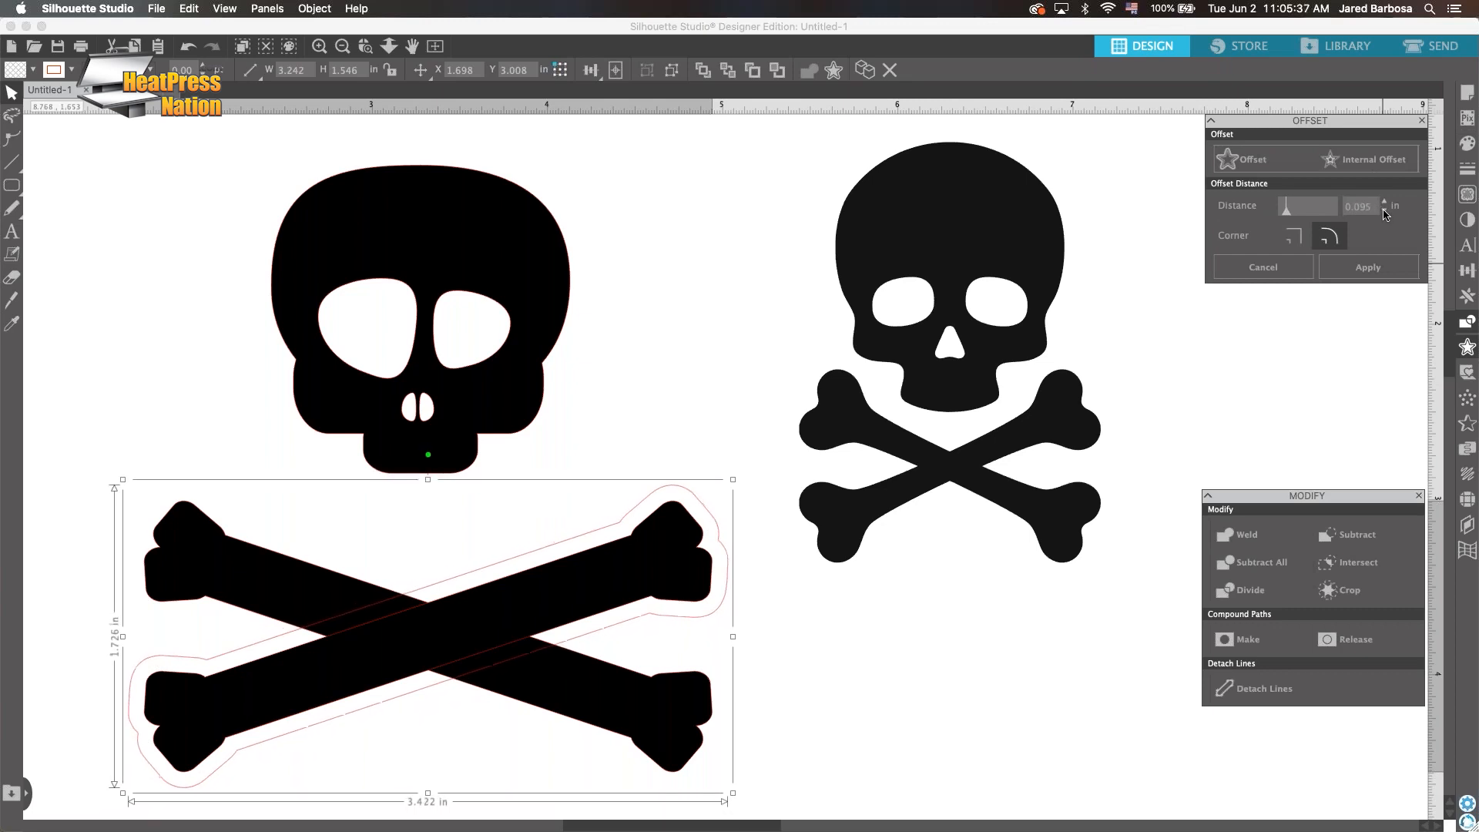
click(1383, 210)
click(1383, 209)
click(1384, 209)
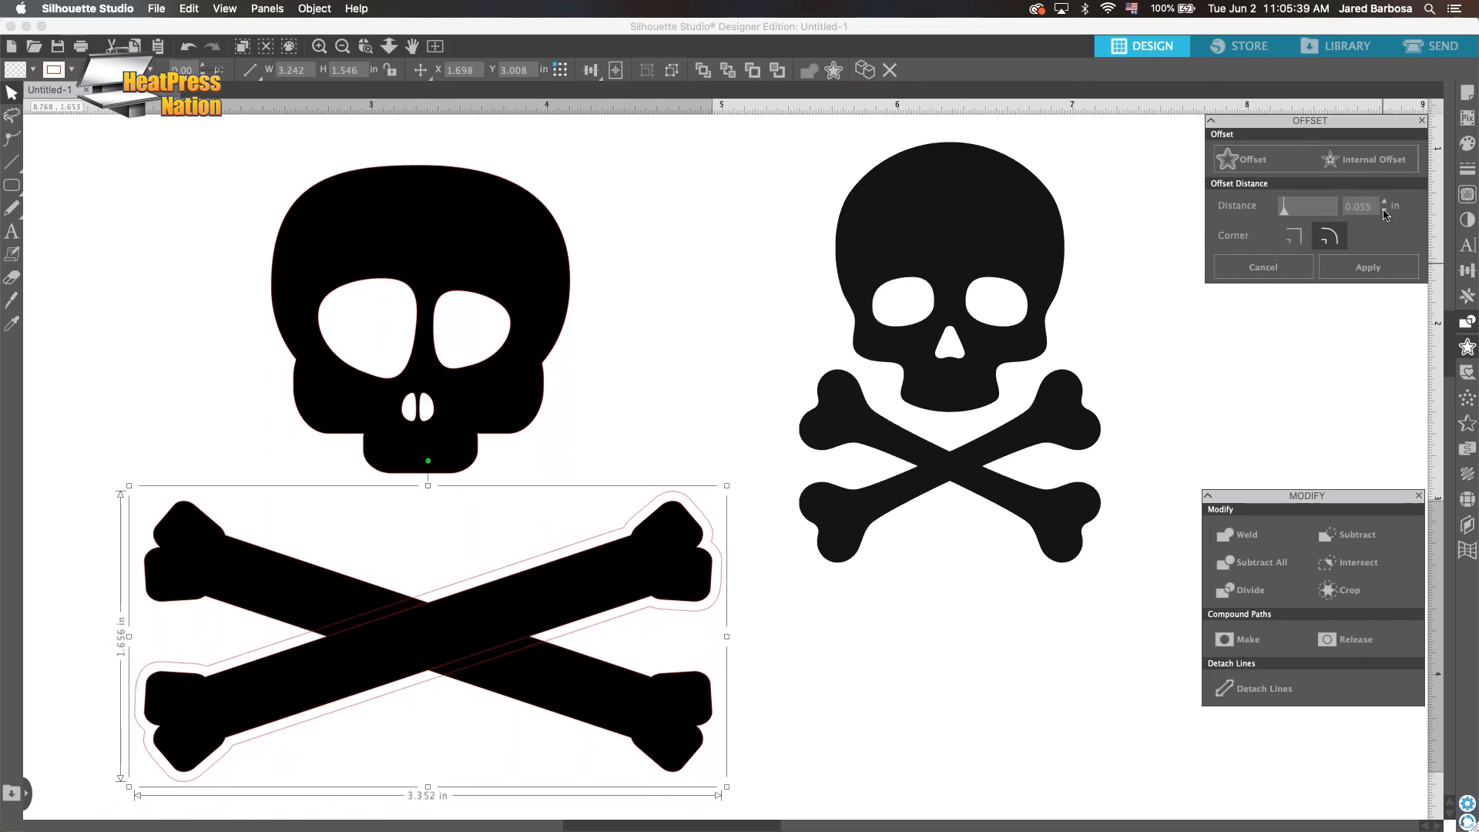
click(1383, 210)
click(1383, 212)
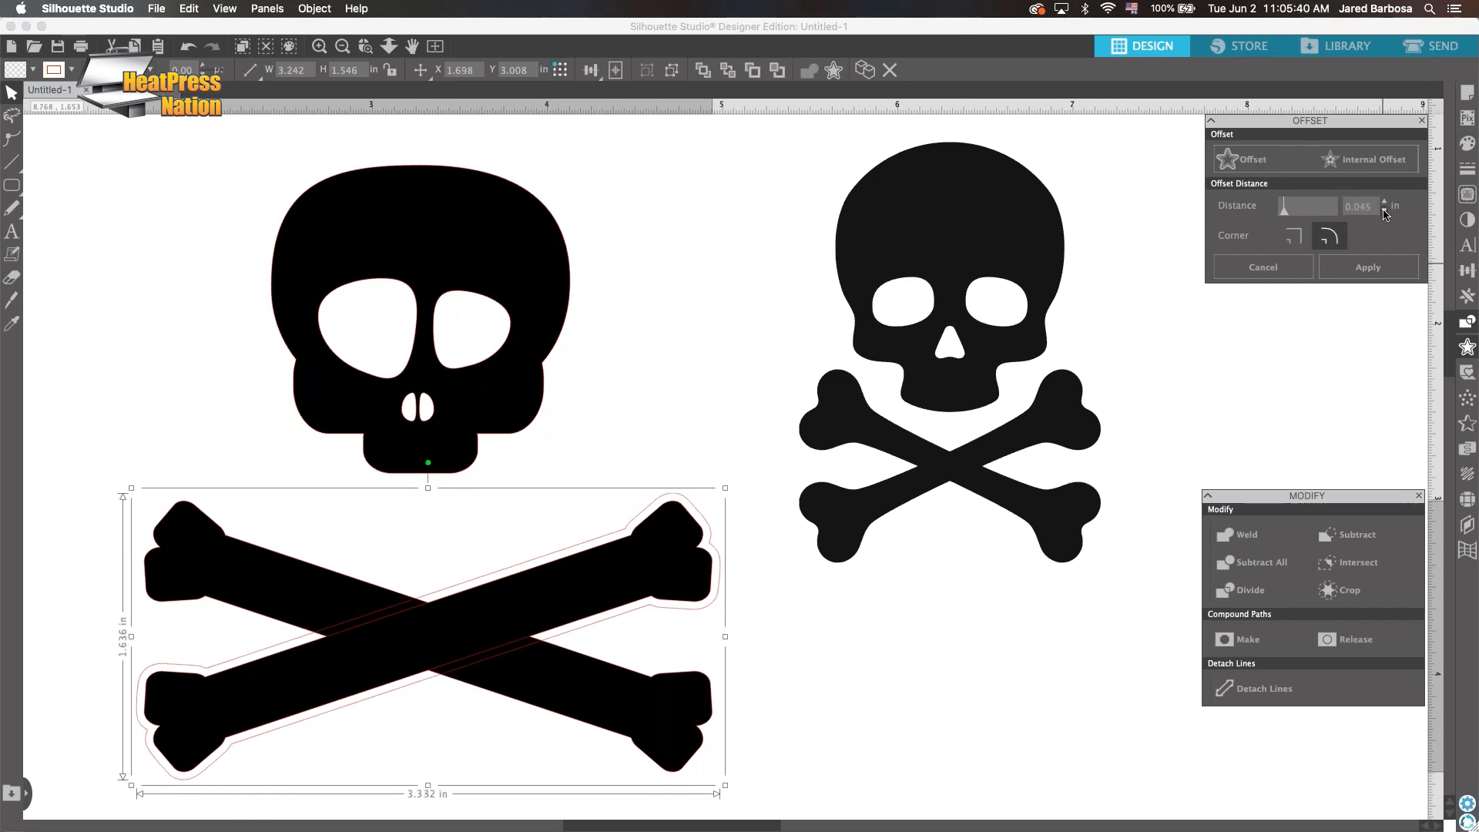
click(1349, 265)
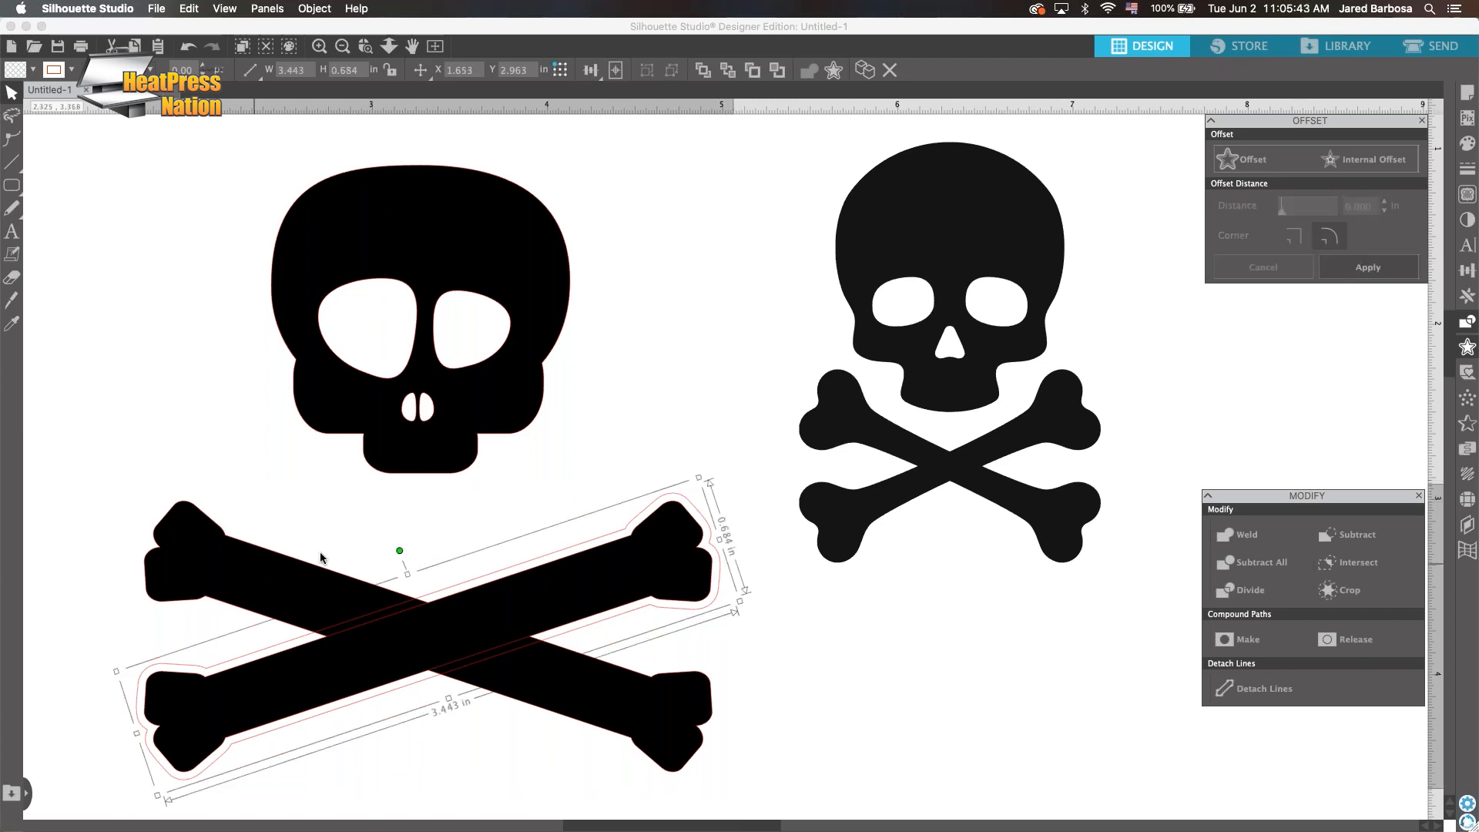
Subtract the offset outline from the rear bone, and combine all the bone pieces into one compound path
click(211, 566)
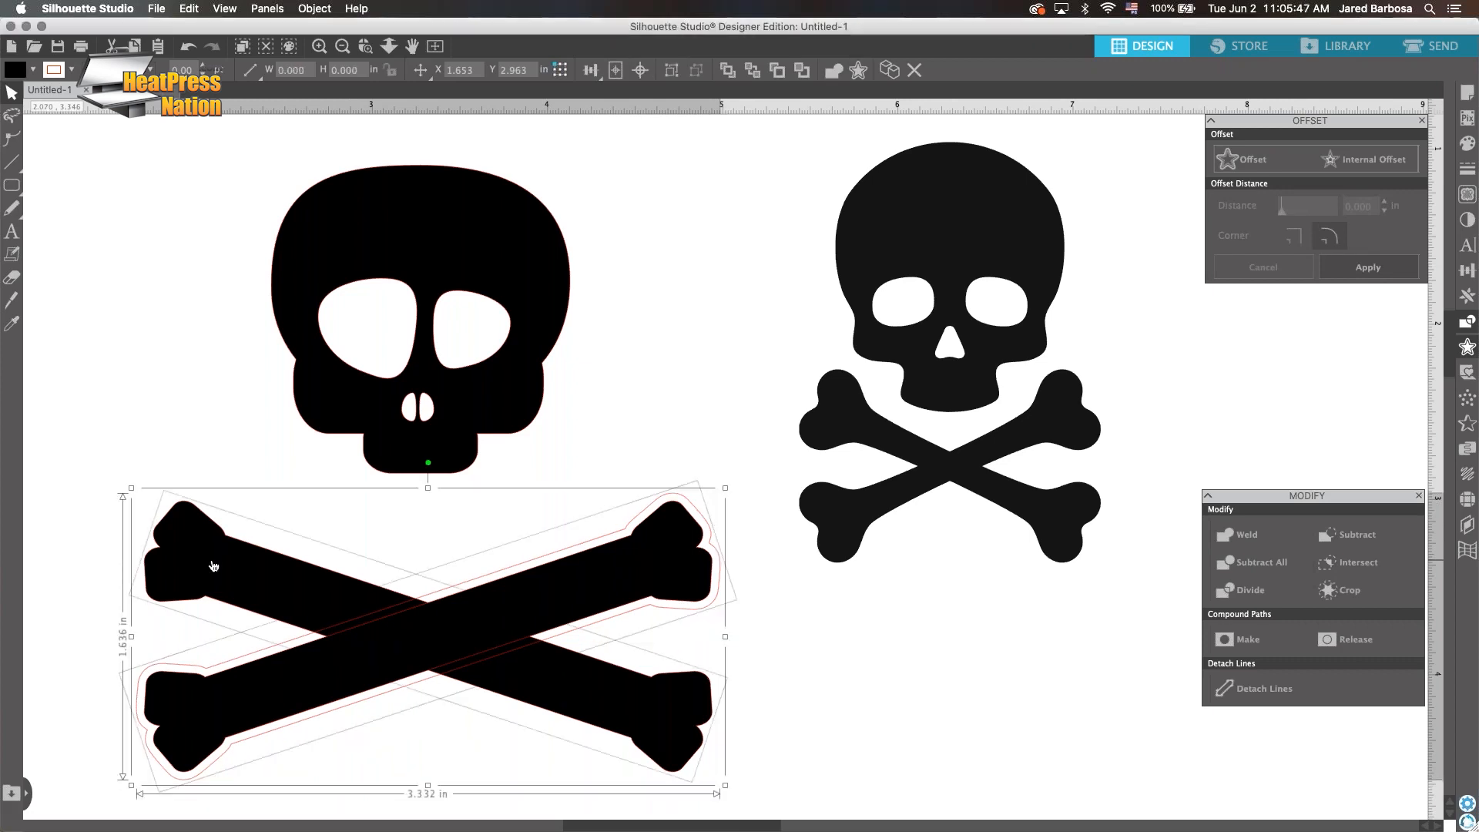
click(1352, 534)
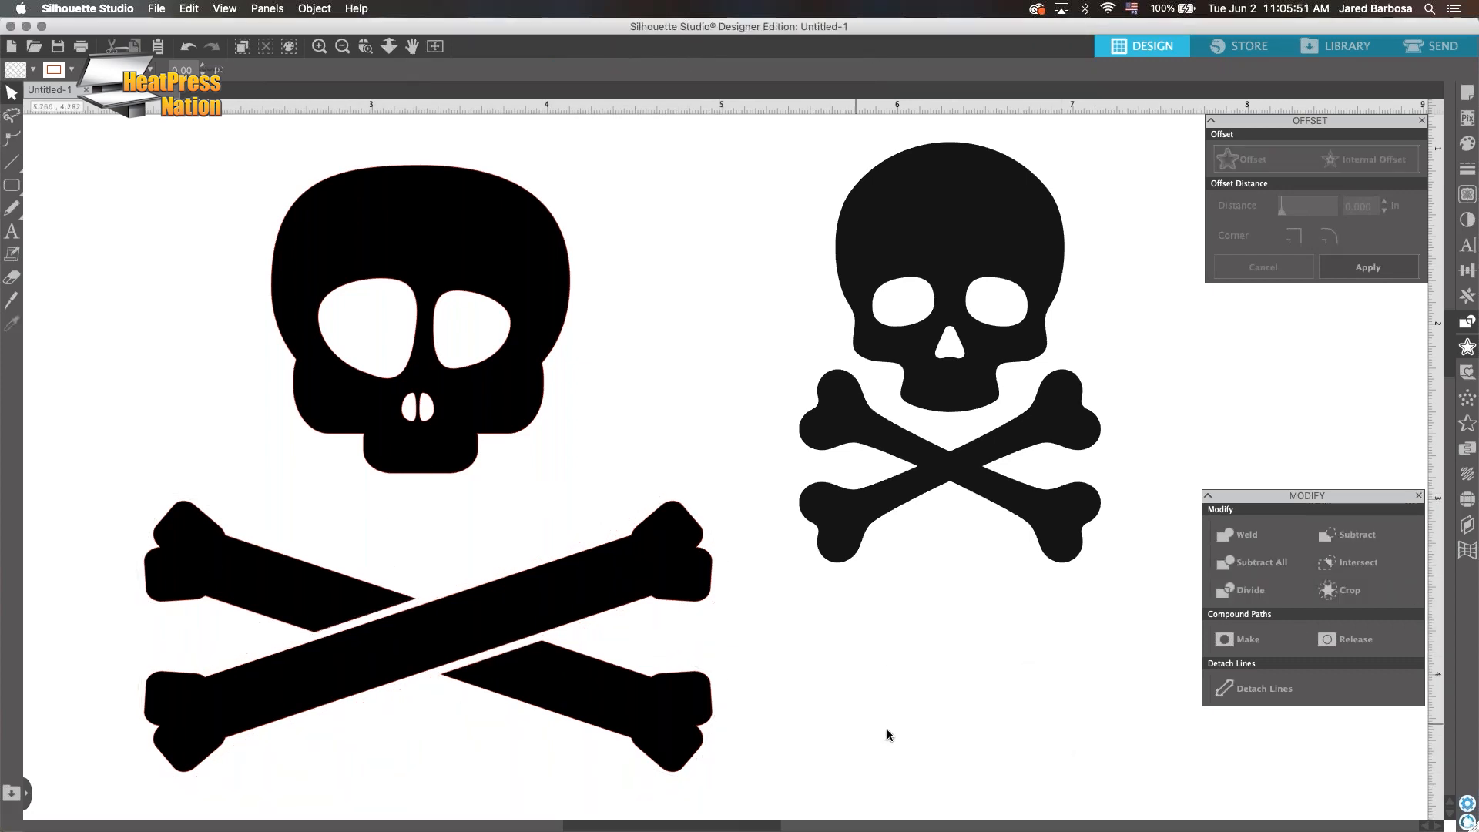
drag(865, 766, 308, 593)
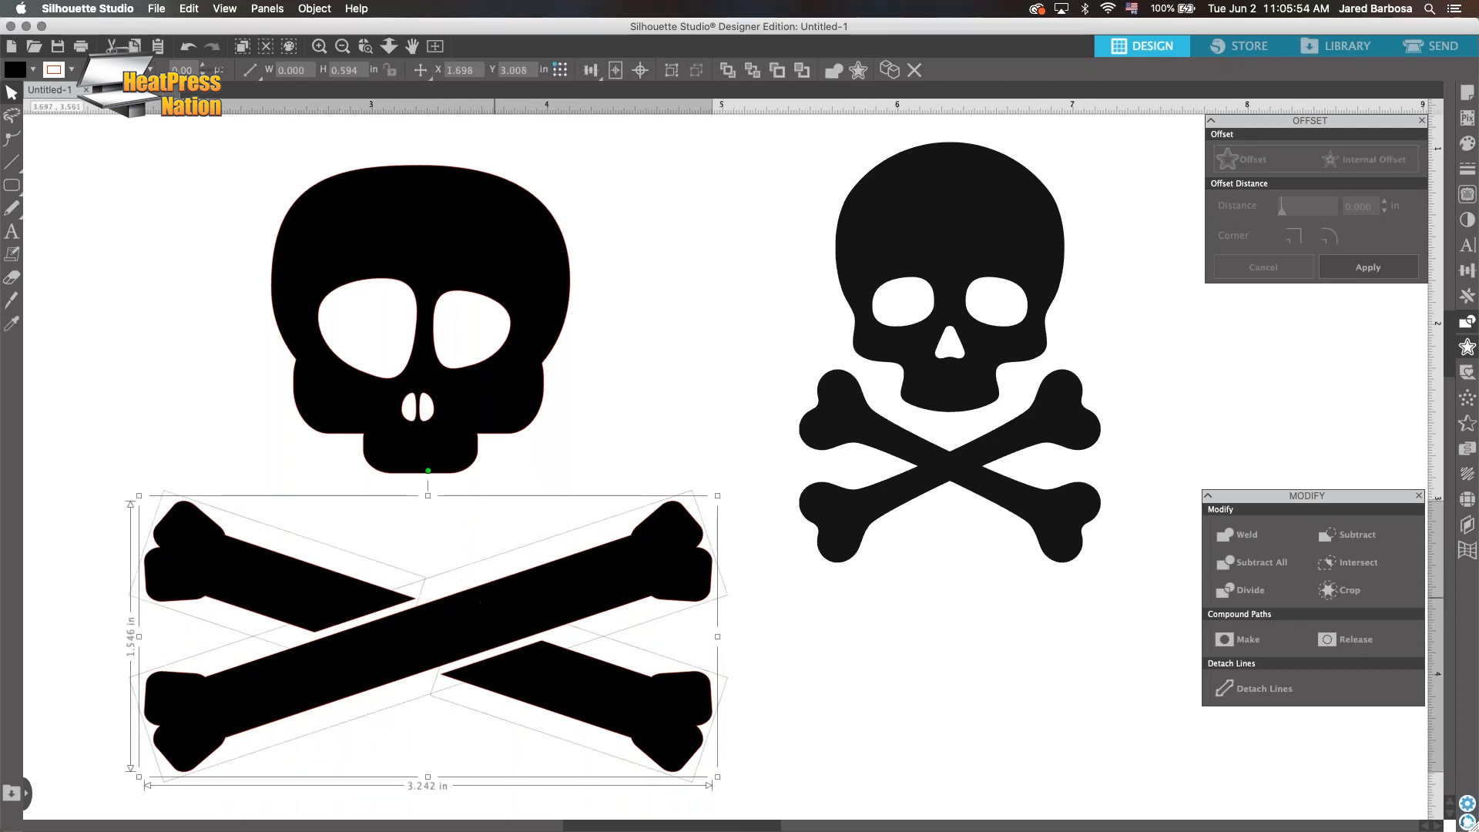
click(1266, 609)
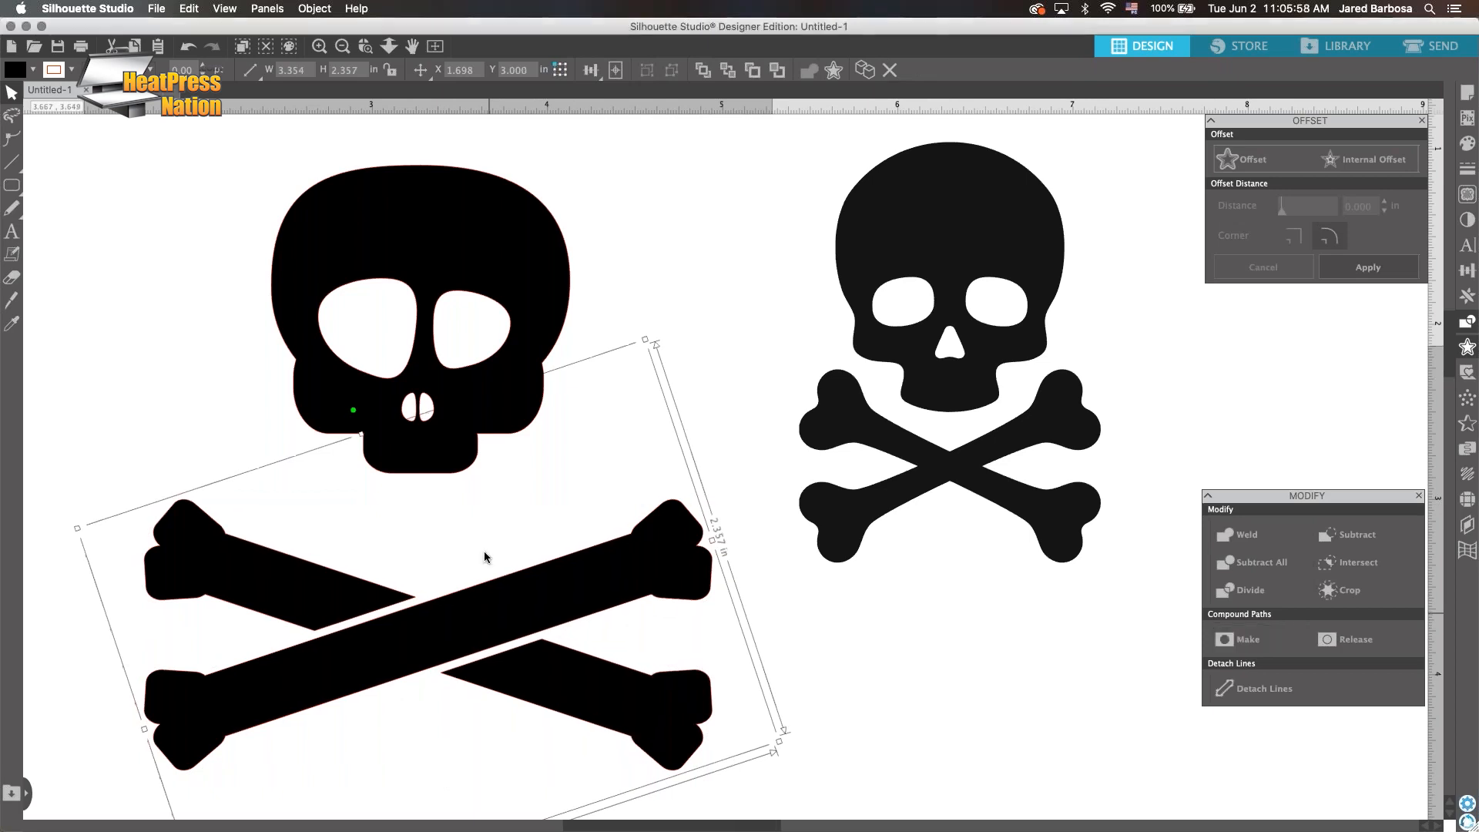
Move the combined crossed bones up so they sit close beneath the skull's jaw
drag(484, 556, 472, 522)
click(835, 653)
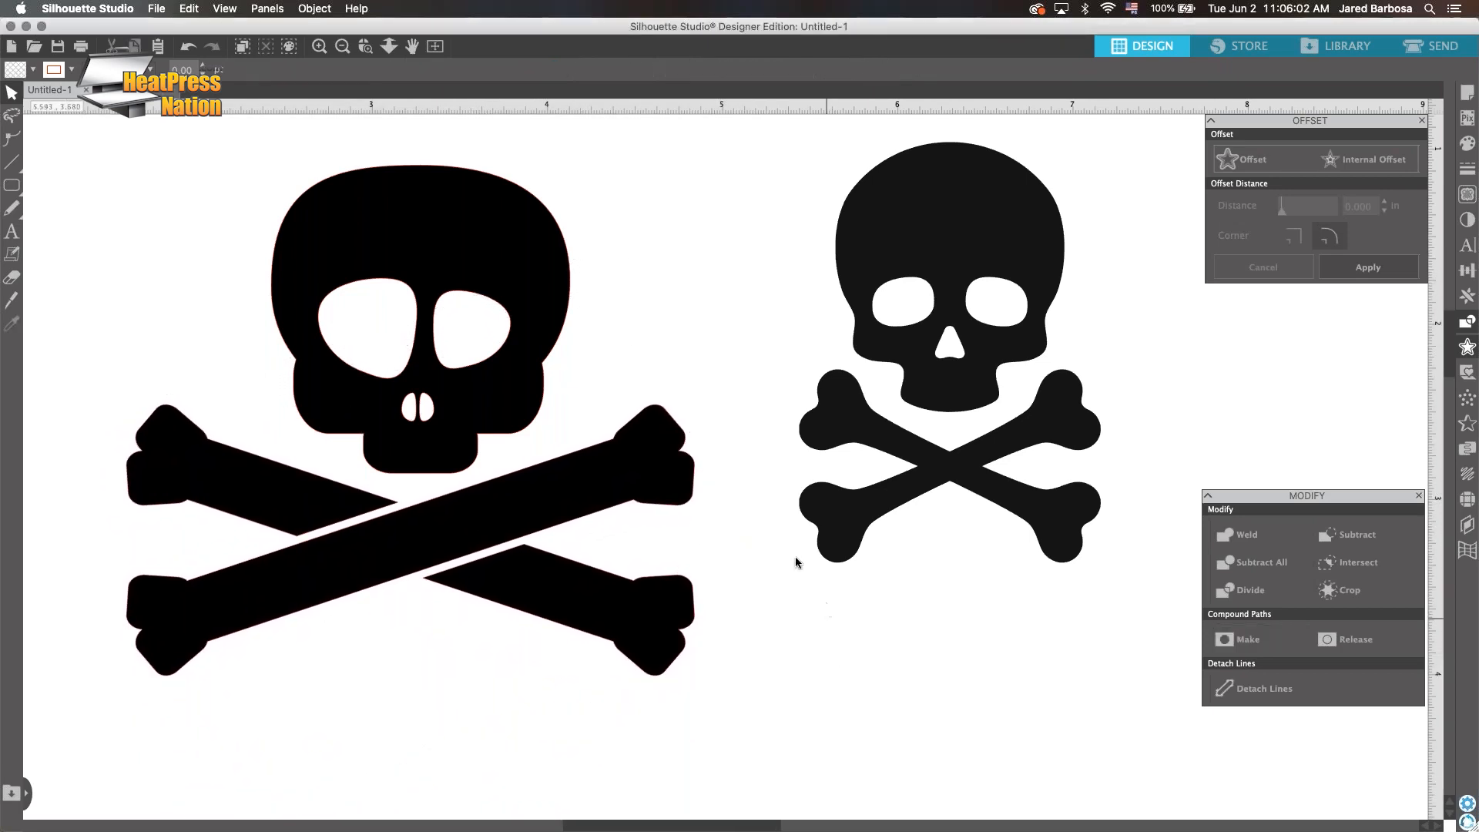
scroll(804, 600, down, 3)
scroll(585, 544, down, 5)
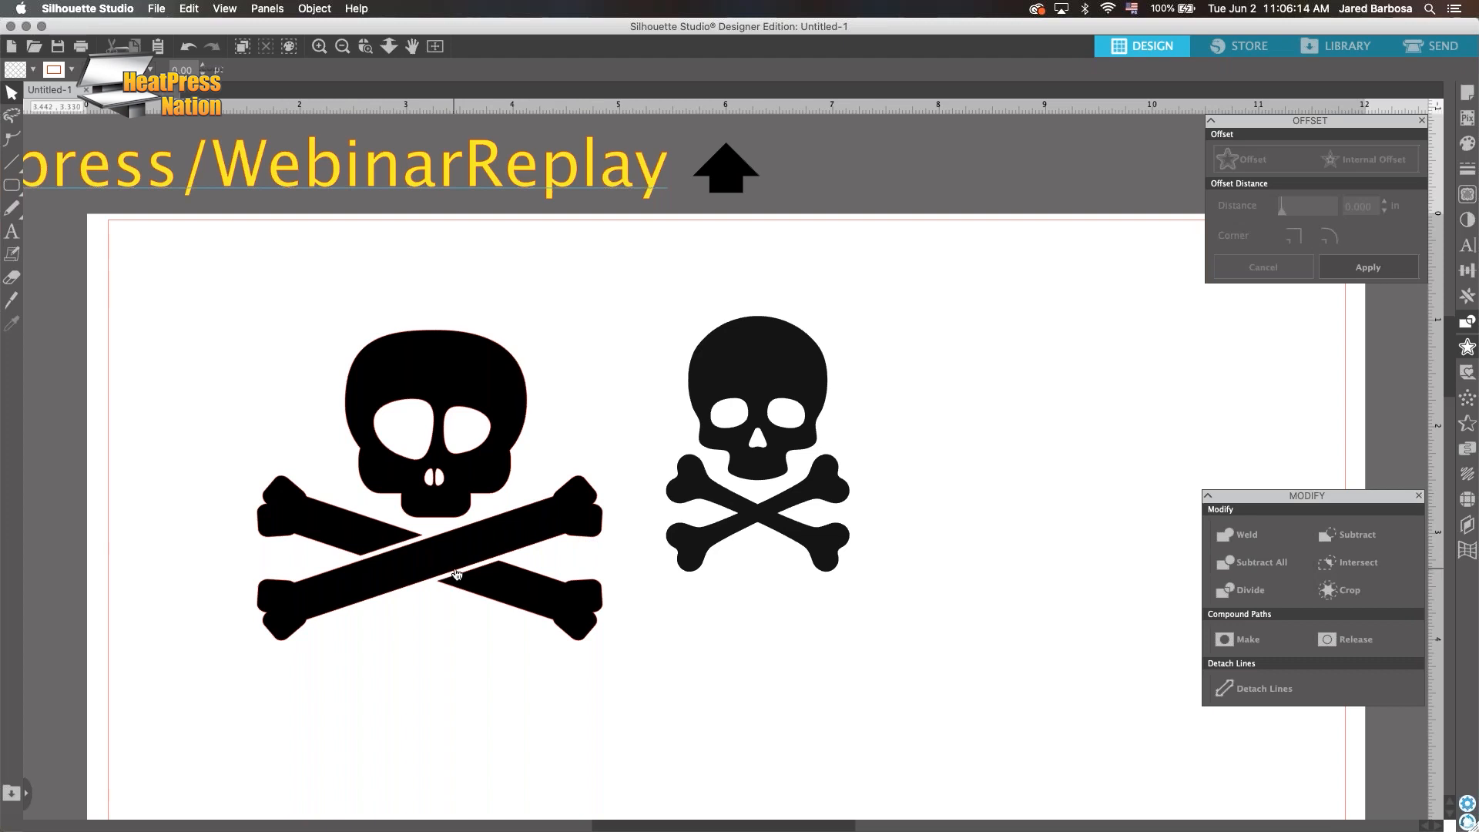
Open the crossed bones for point editing and add a point at the middle of the front bone's upper edge
scroll(454, 568, up, 2)
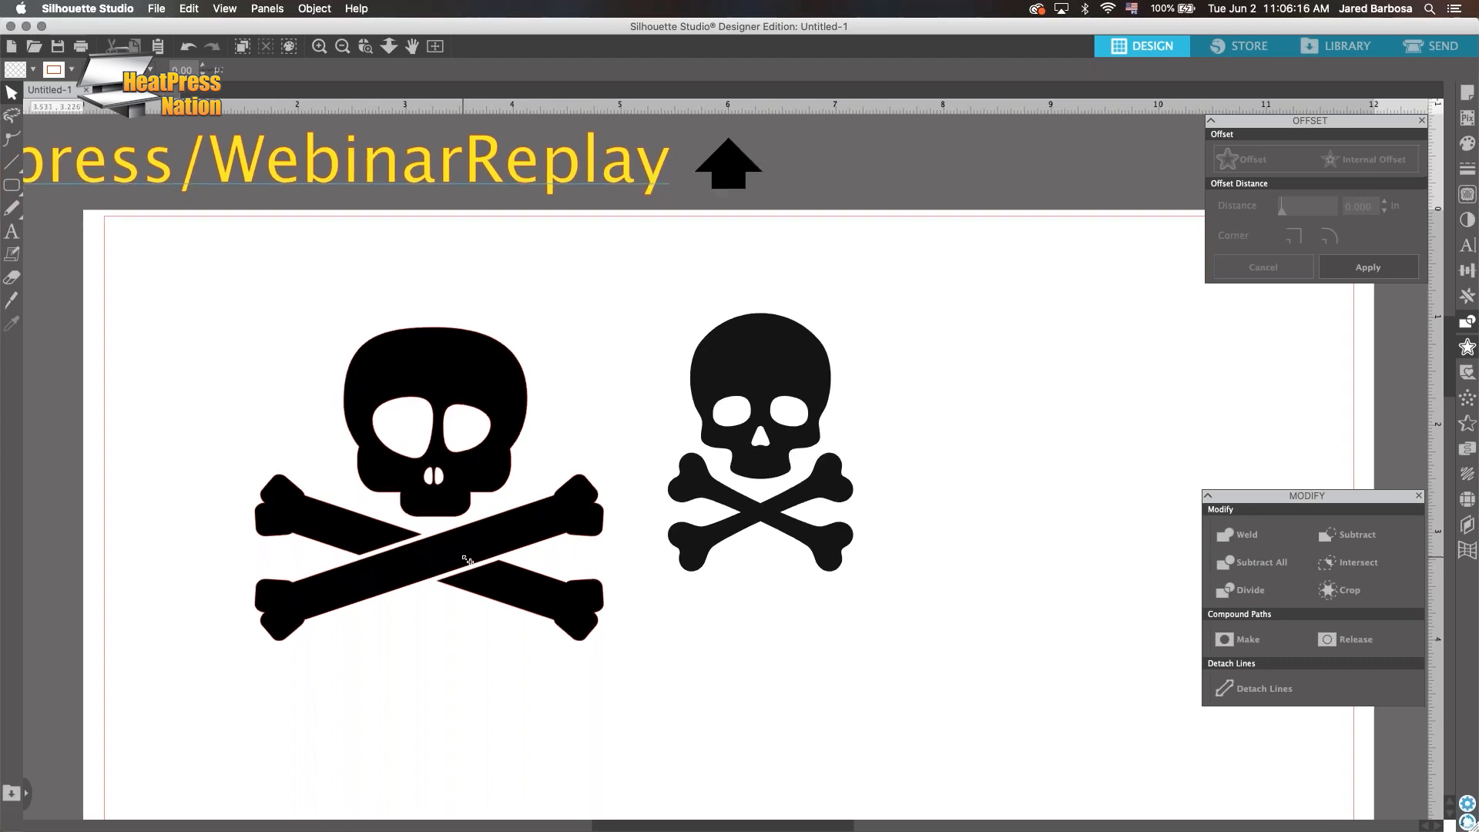
scroll(449, 558, up, 3)
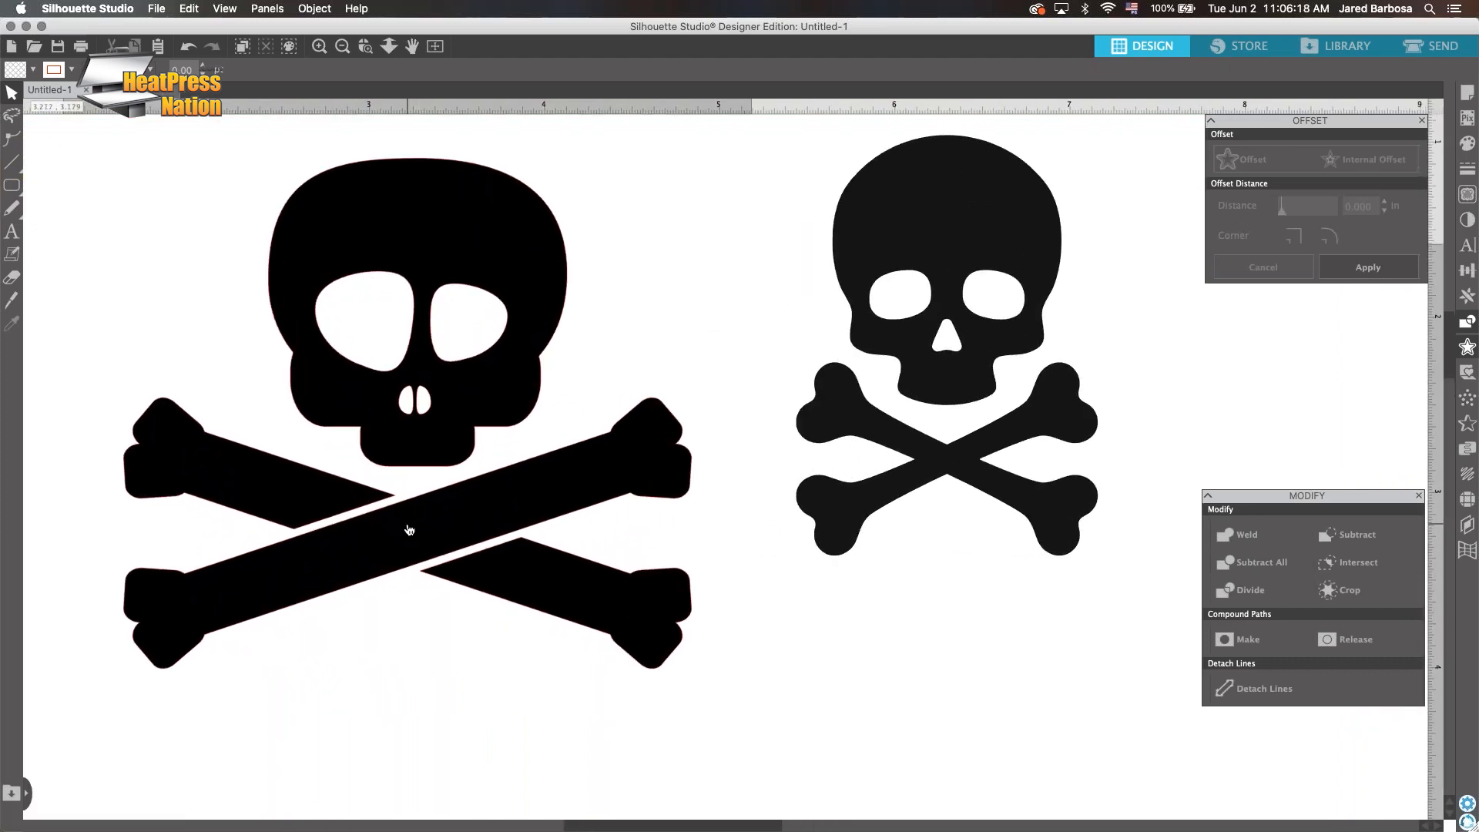
click(405, 522)
double_click(412, 516)
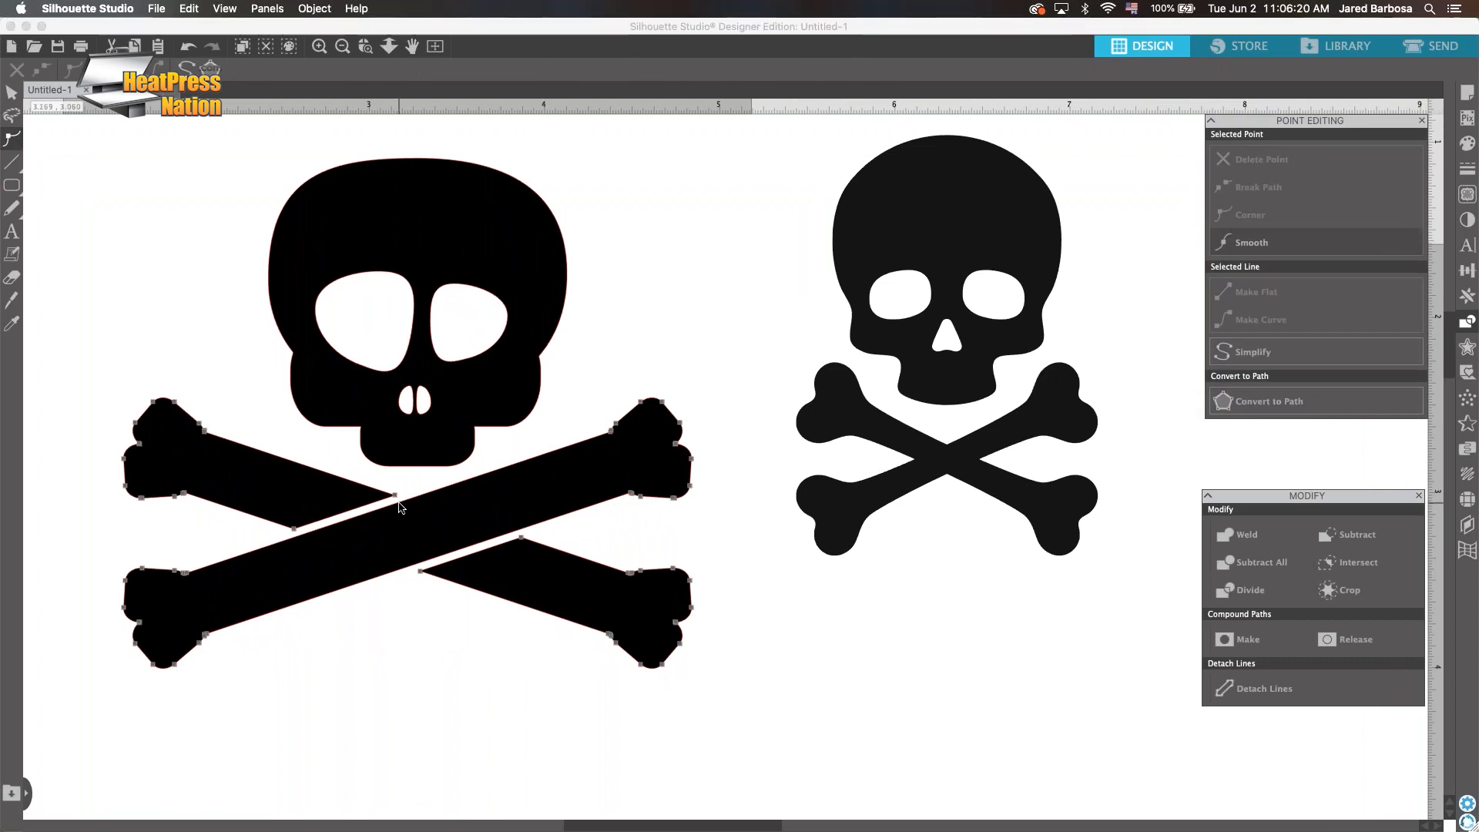
click(400, 506)
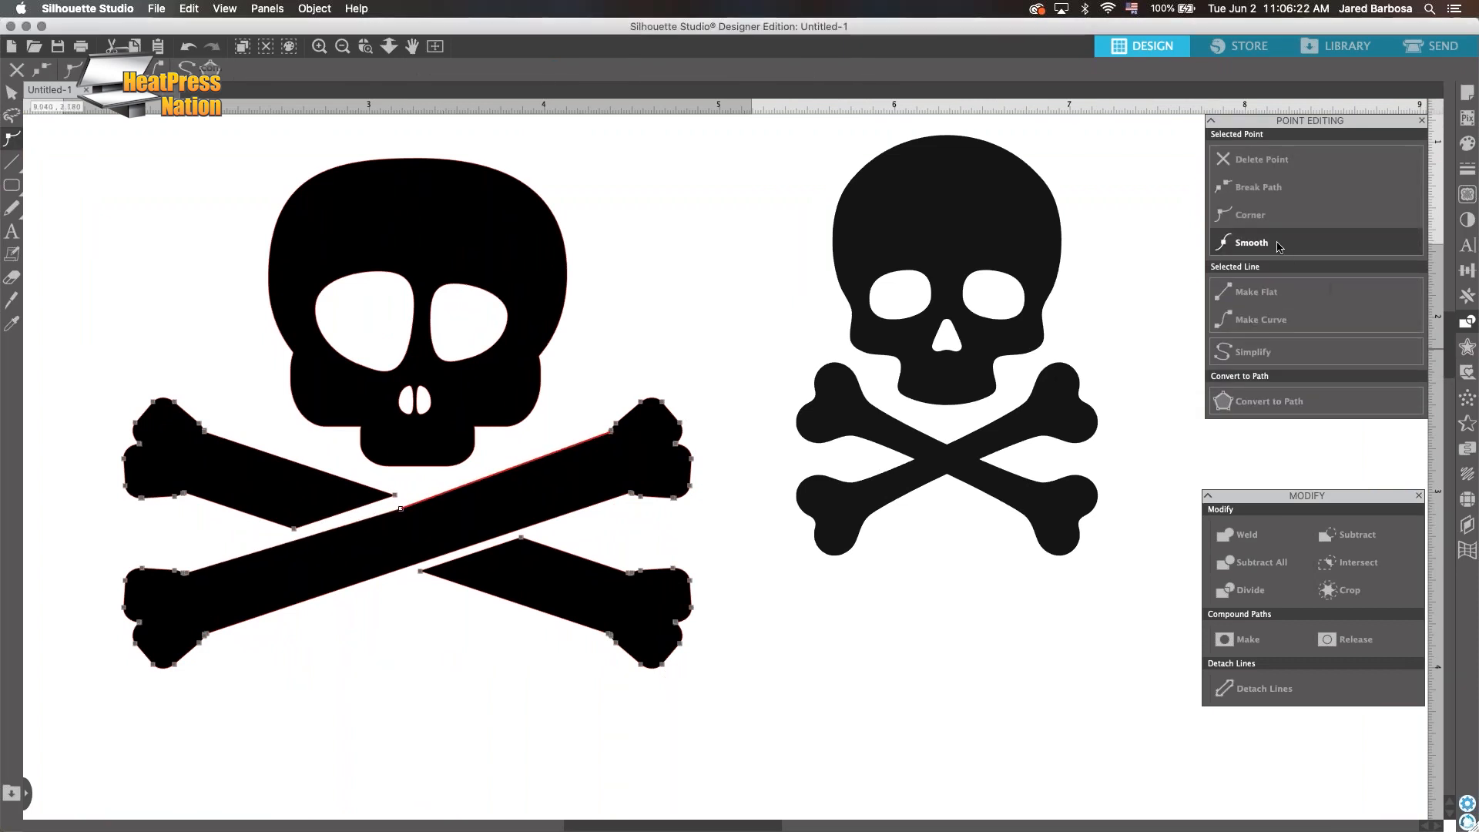
Try curving the front bone's upper edge between the added point and the bone's upper end, and undo the curve
click(1261, 319)
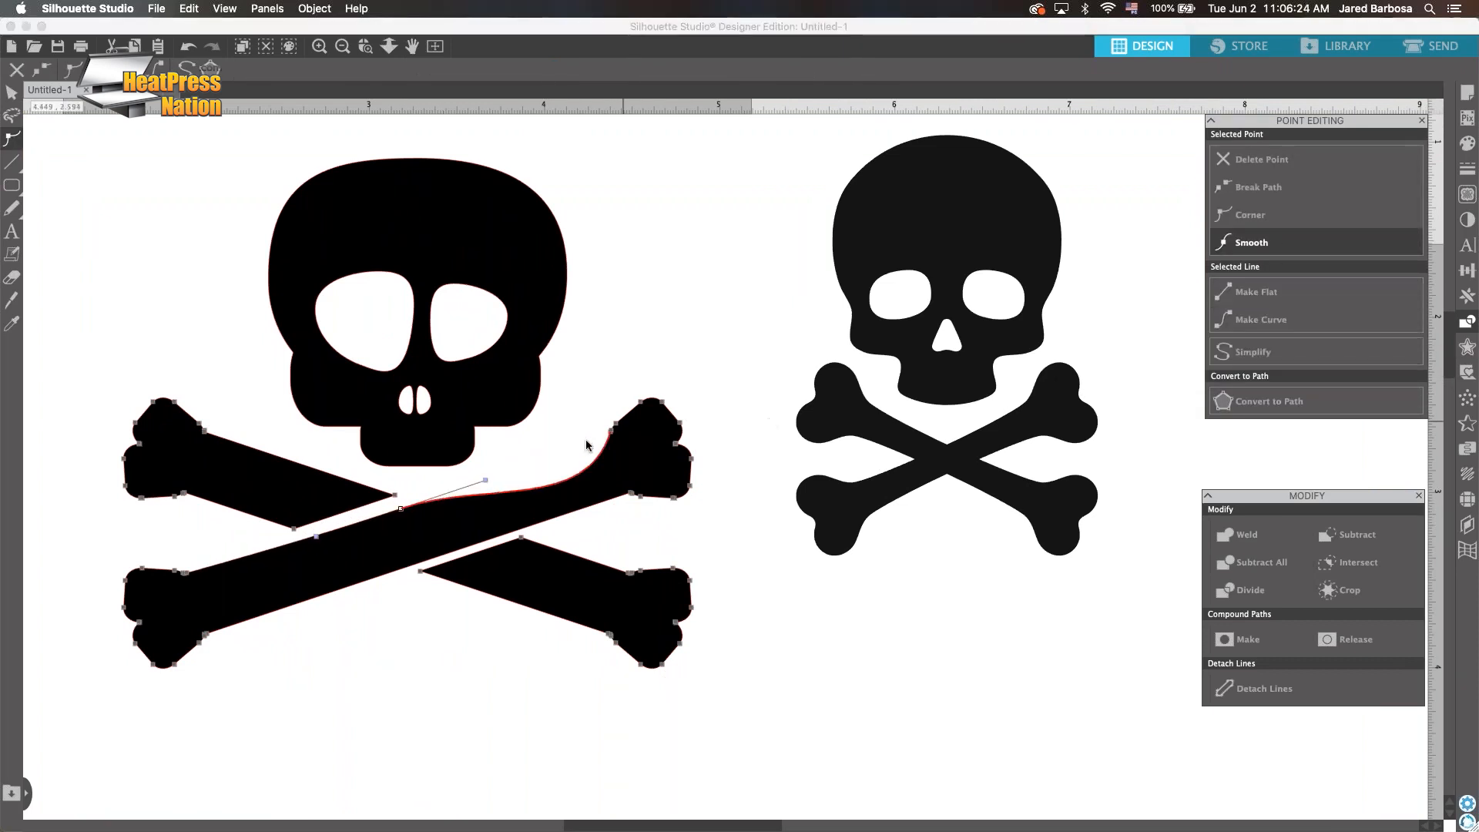
drag(610, 432, 597, 438)
key(super+z)
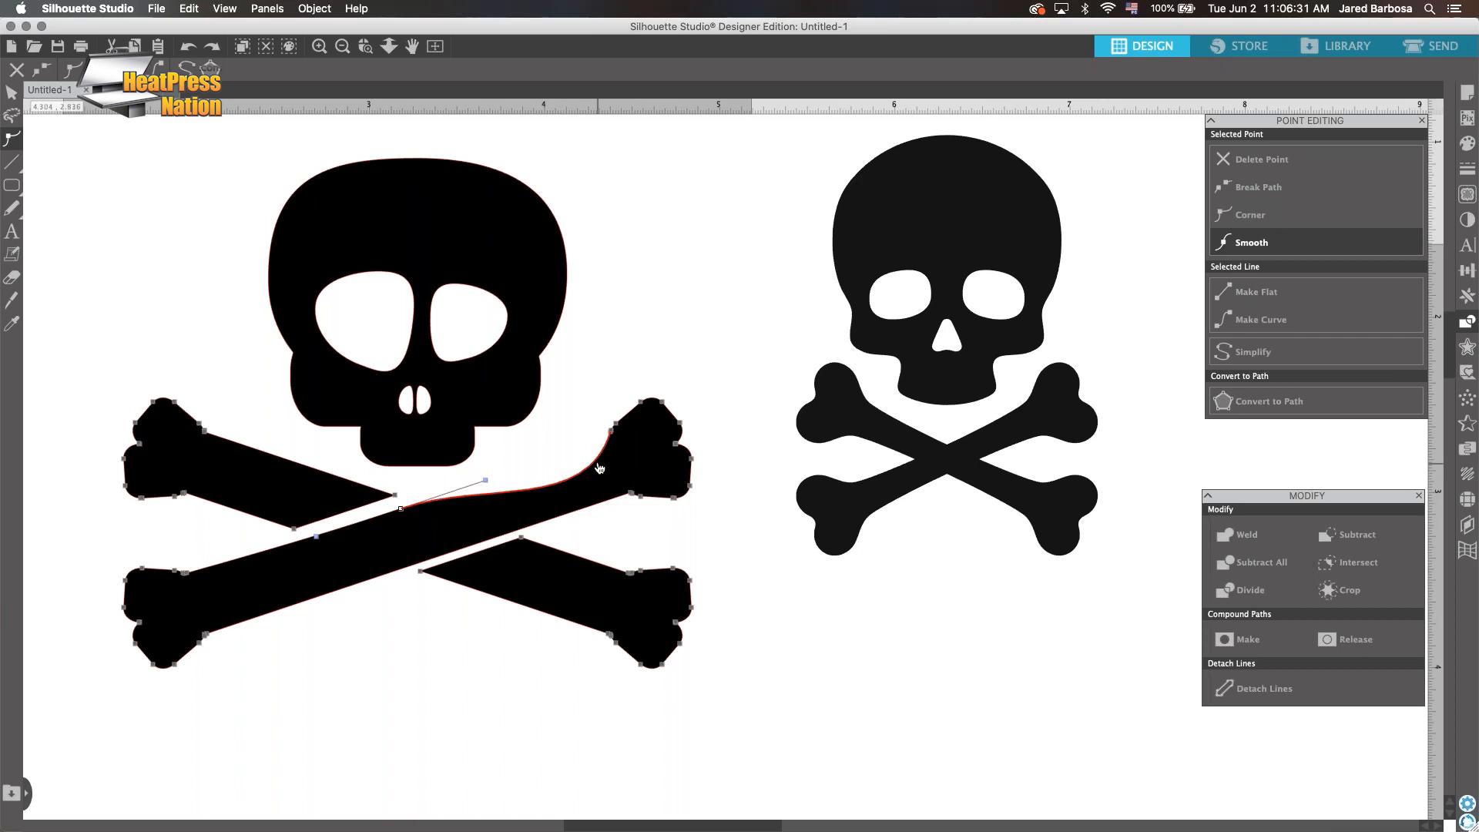
key(super+z)
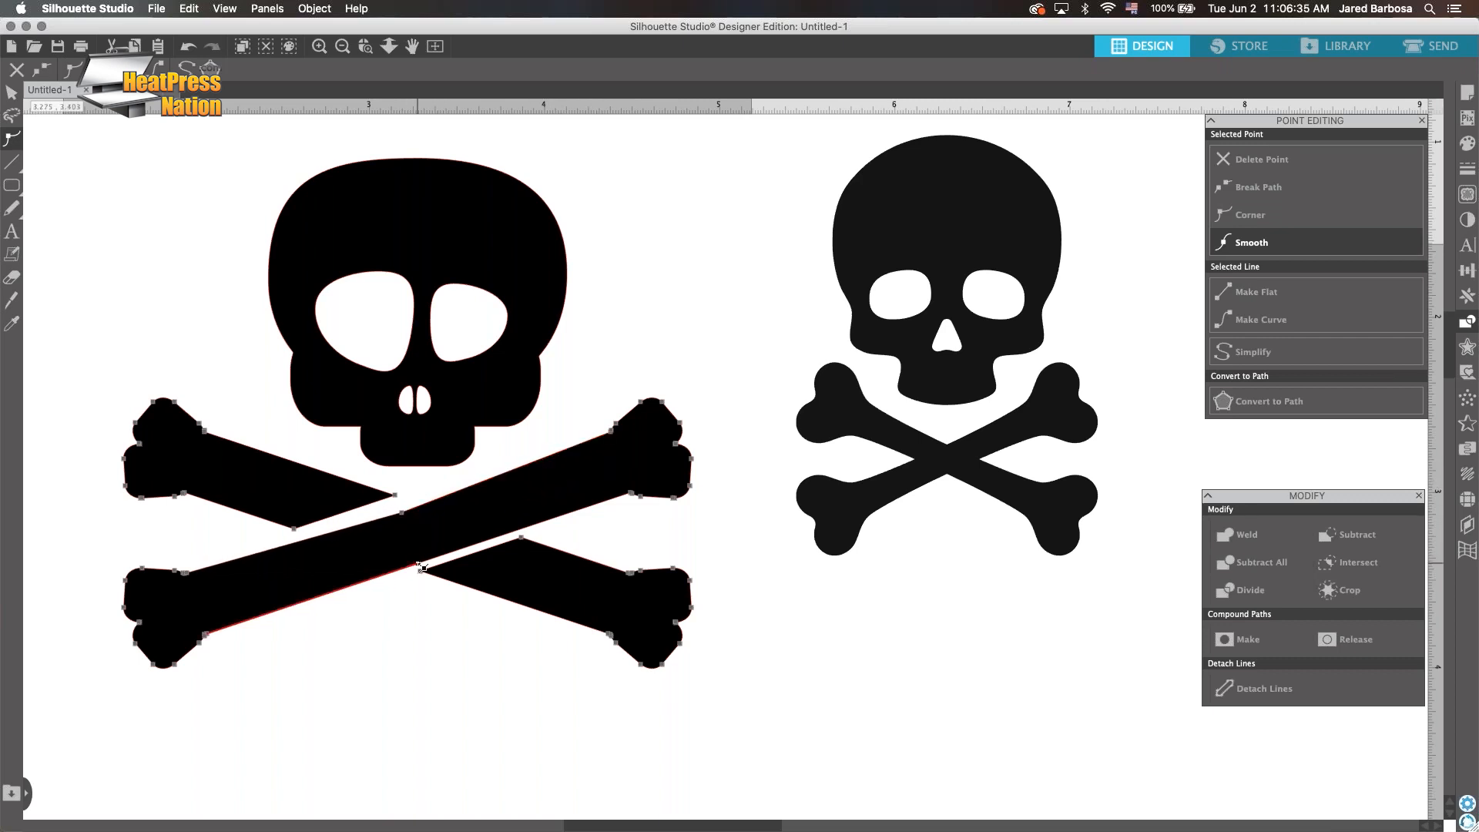
Narrow the front bone's middle slightly with points on its upper and lower edges, finish point editing, and select the crossed bones
click(416, 598)
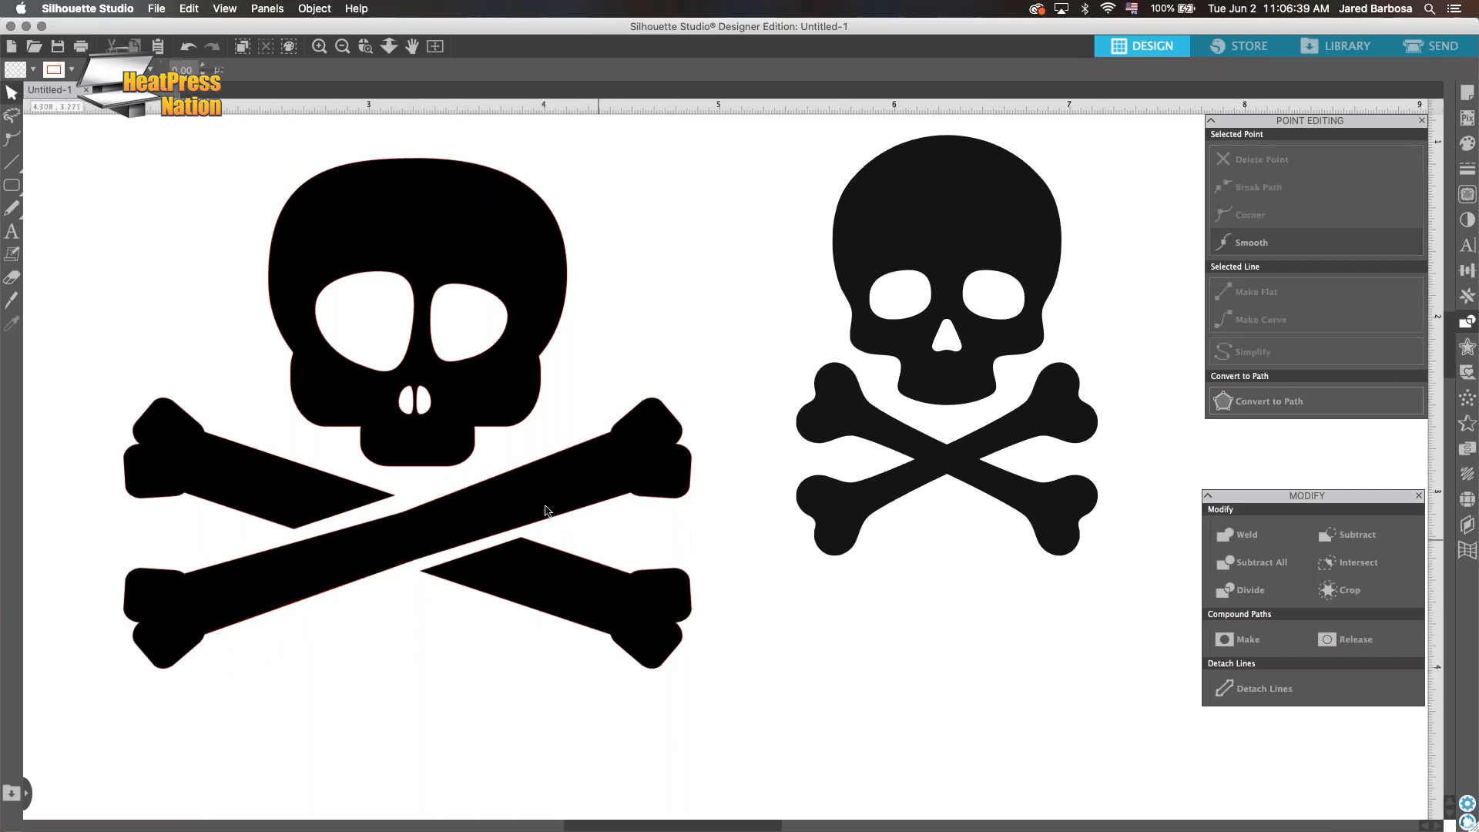
scroll(545, 501, down, 3)
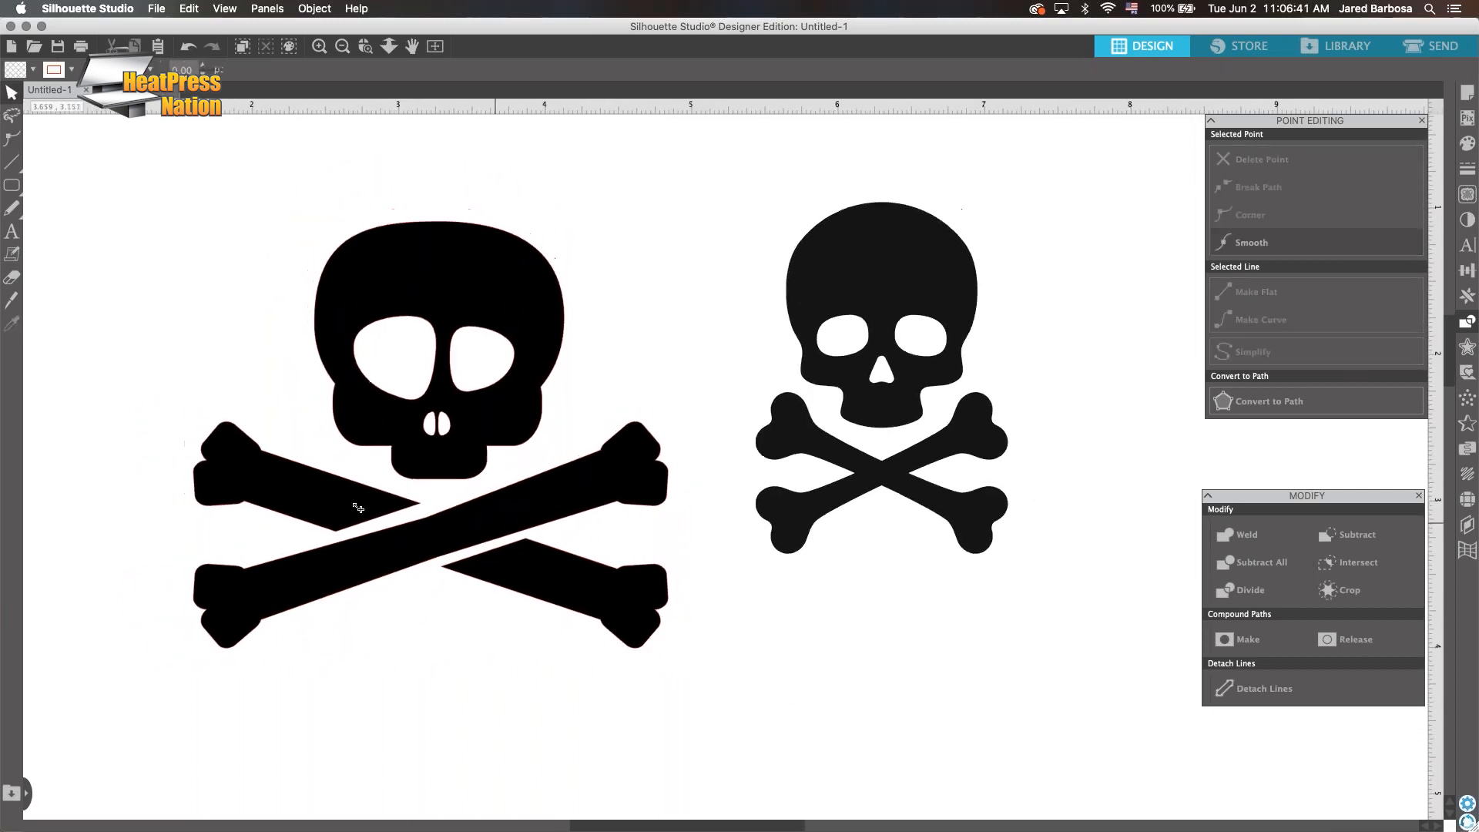
scroll(358, 508, down, 5)
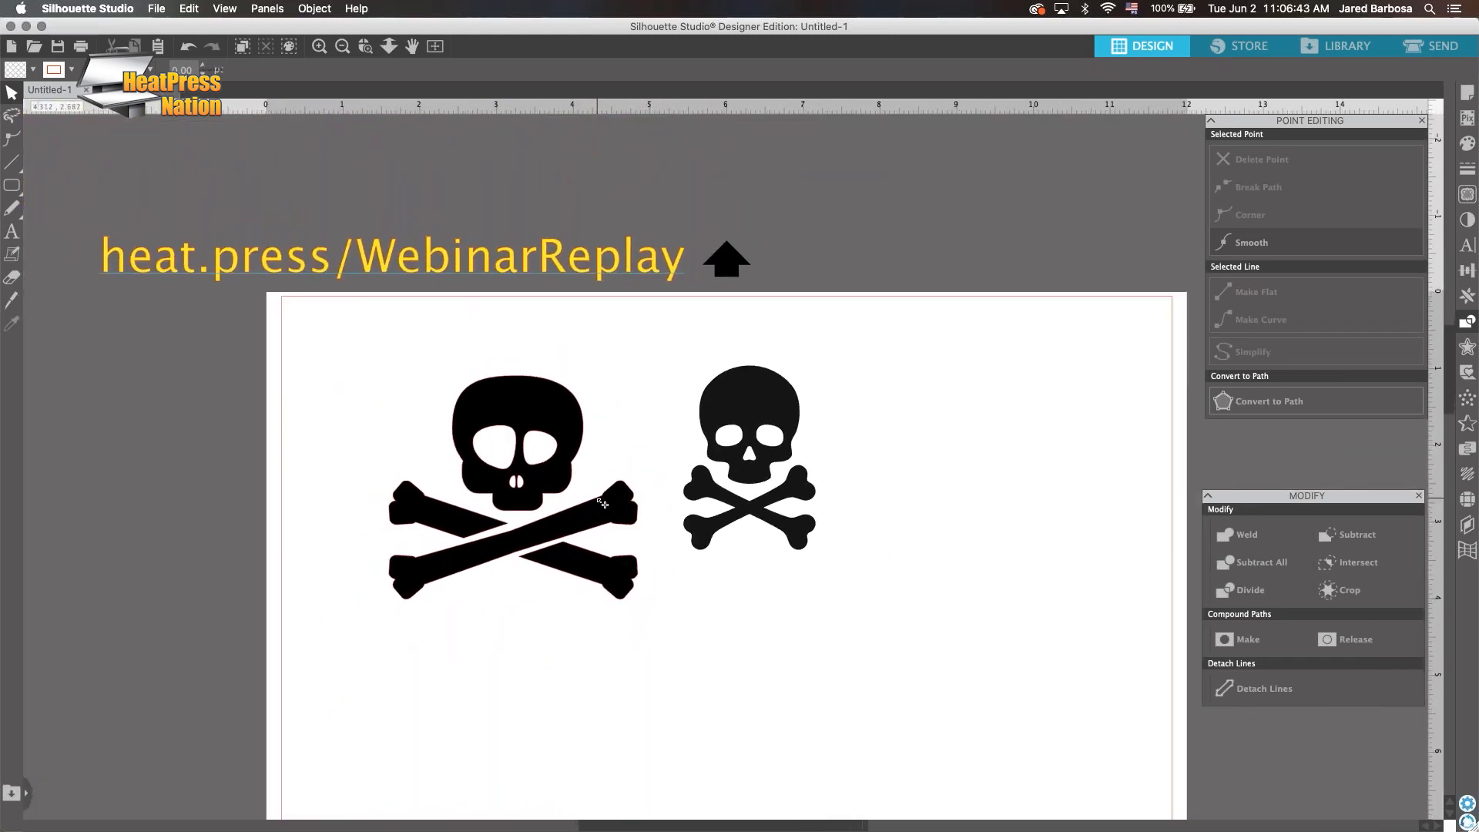
scroll(603, 504, down, 3)
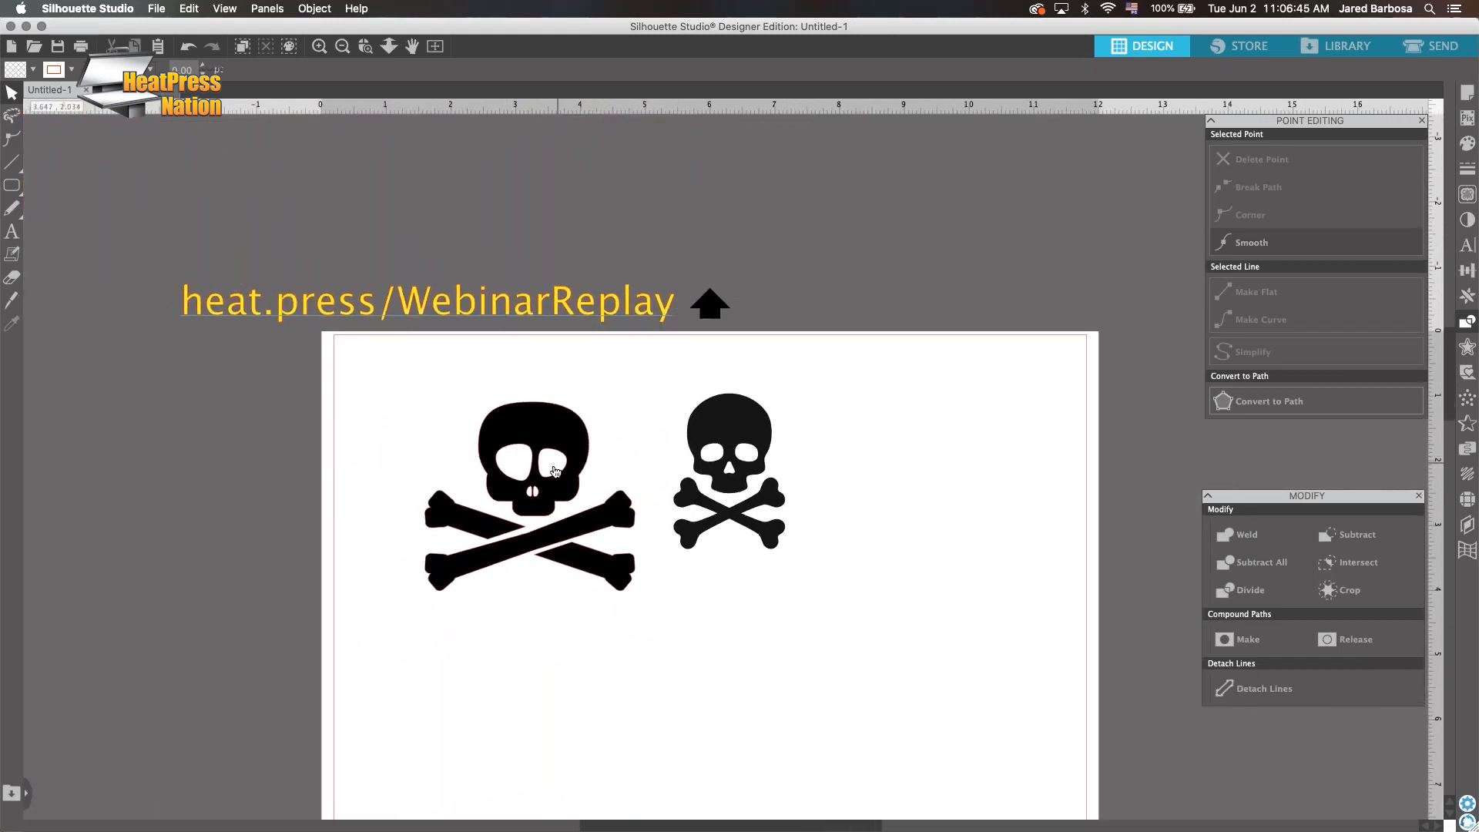
scroll(565, 487, up, 2)
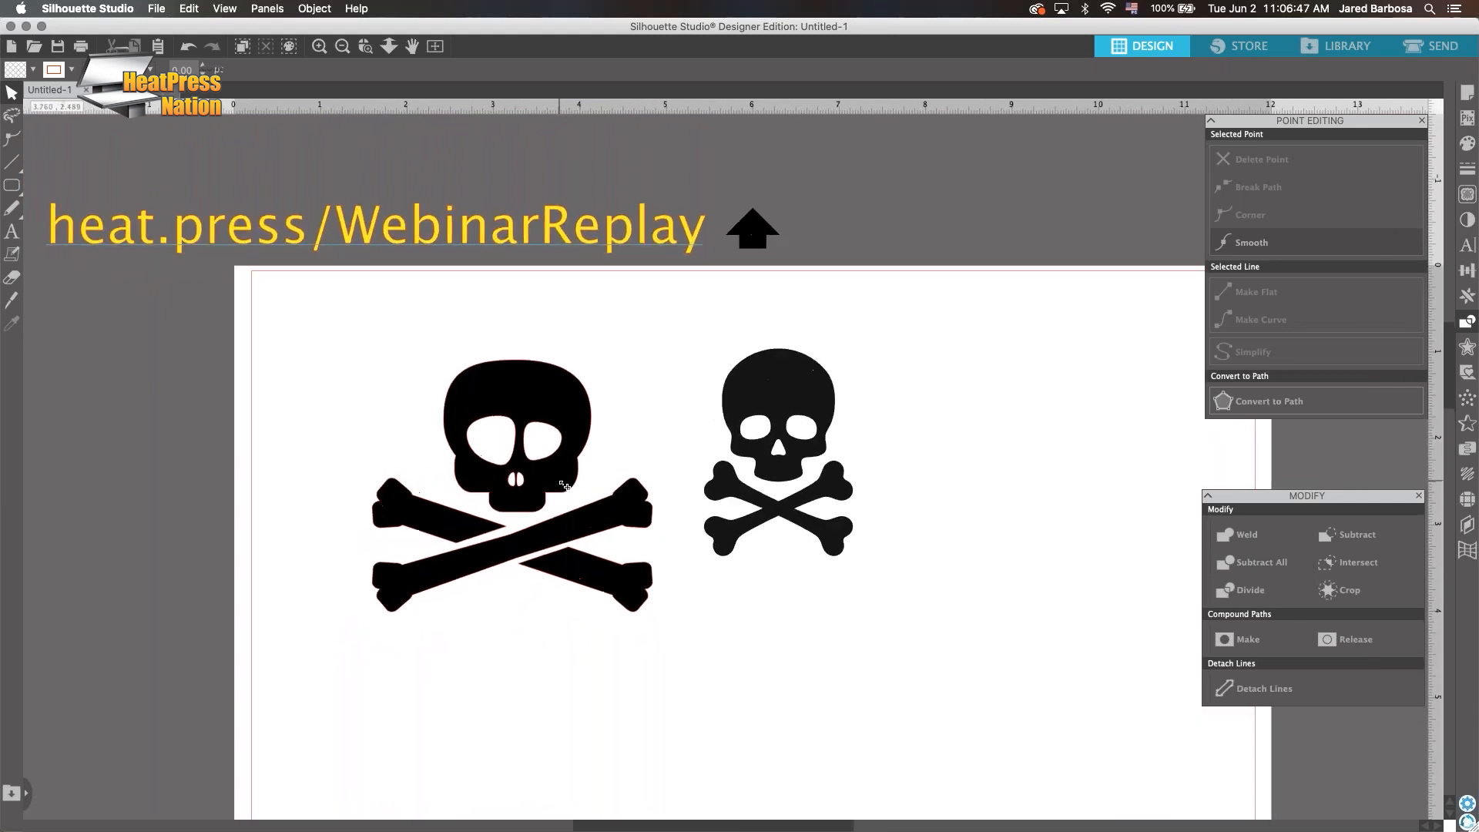
click(553, 558)
drag(368, 580, 609, 557)
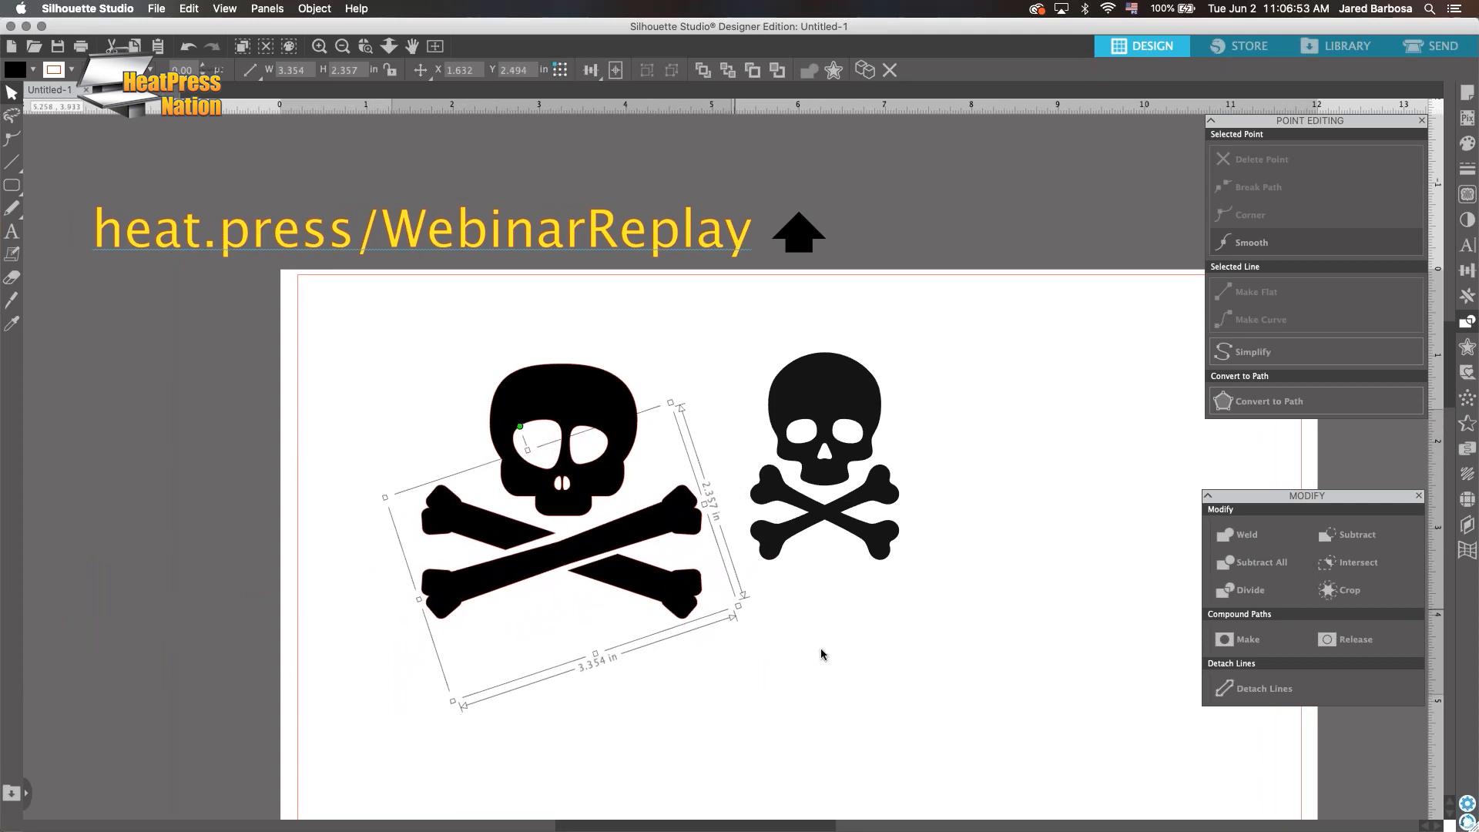